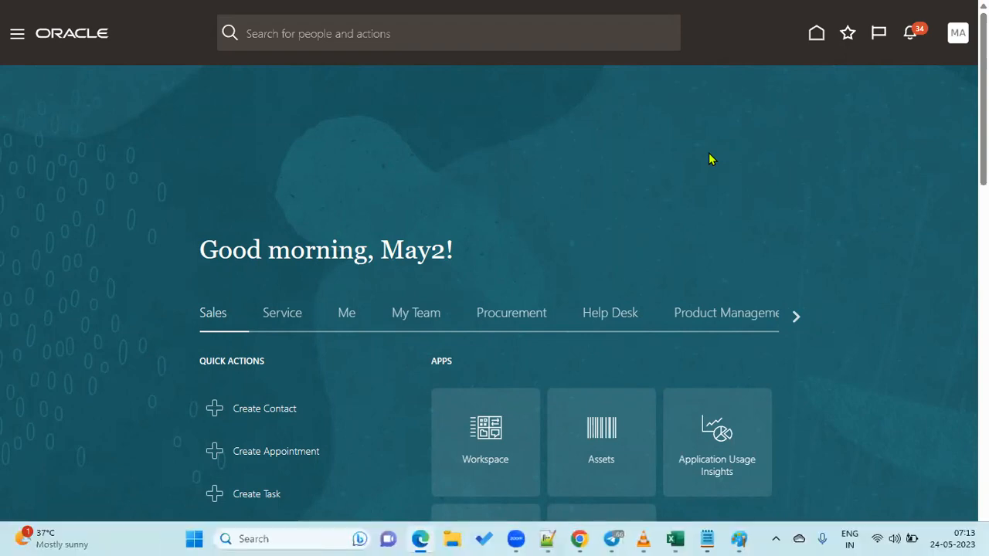
# Switch from the Oracle home page to the blank Notepad++ note new 38.
pyautogui.hotkey('alt', 'Tab')
pyautogui.press('Tab')
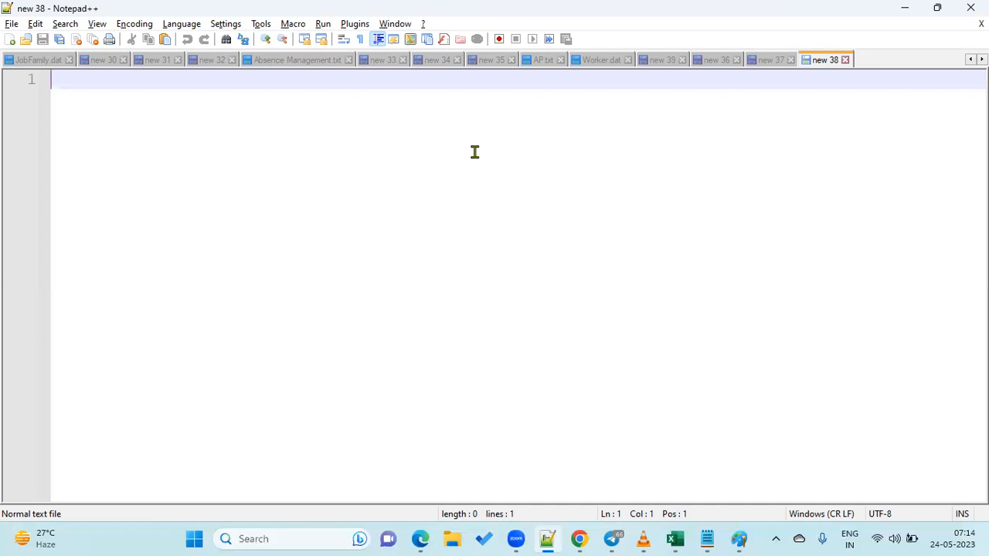
# Note '1.We need supervisior Hierarchy Approvals' and '2.If emp is working for 'US1 Business Unit''.
pyautogui.write('1.')
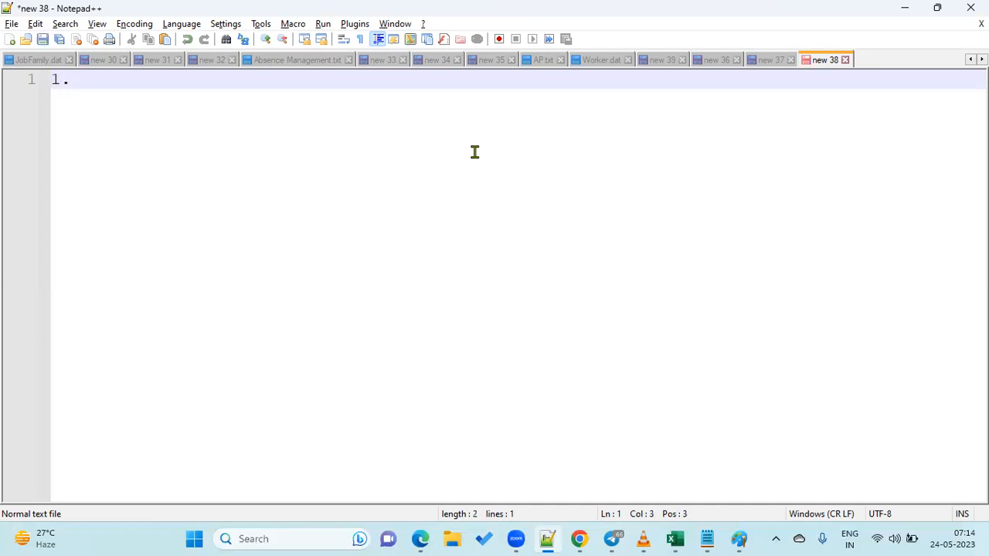
pyautogui.write('We need supers')
pyautogui.press('BackSpace')
pyautogui.write('visior')
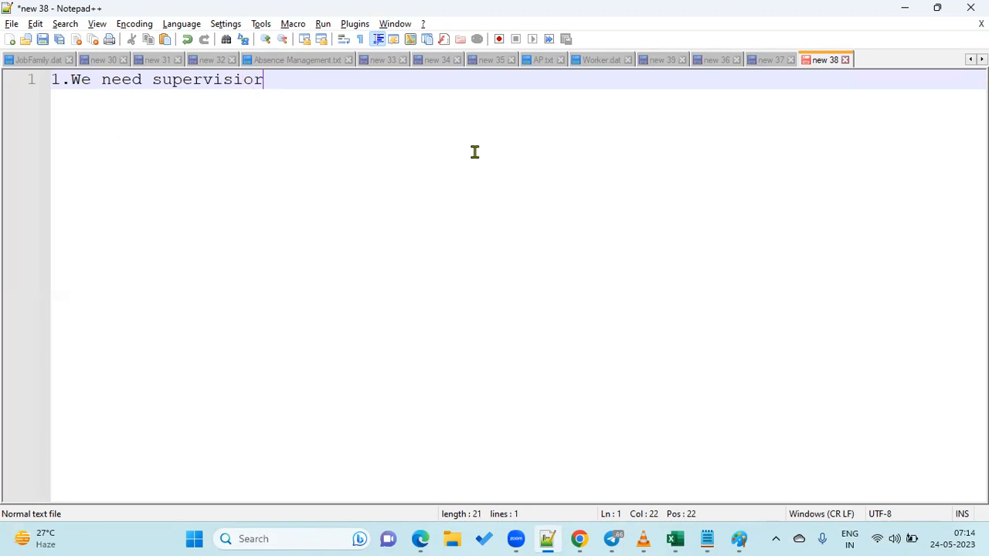
pyautogui.write(' Hierarchy')
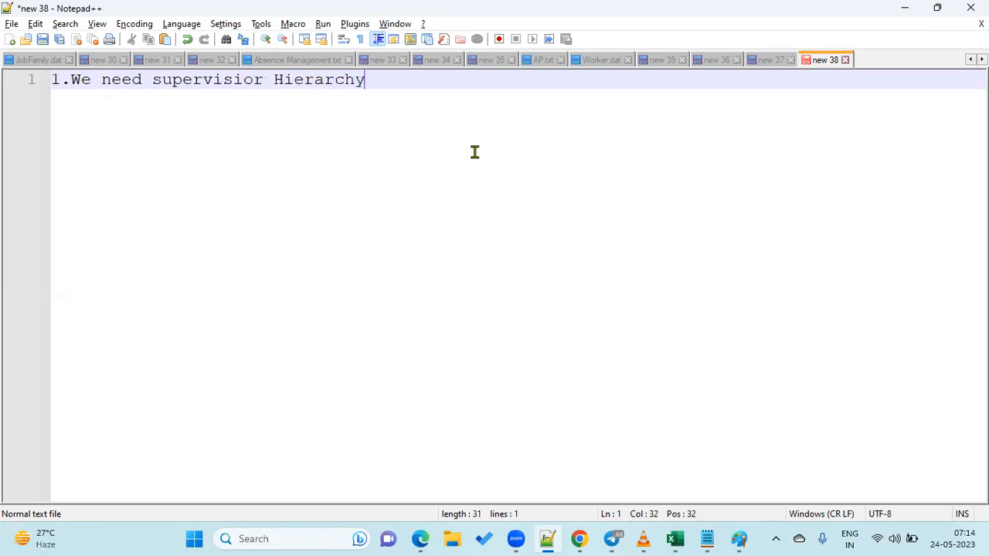
pyautogui.write(' Approvals')
pyautogui.press('Return')
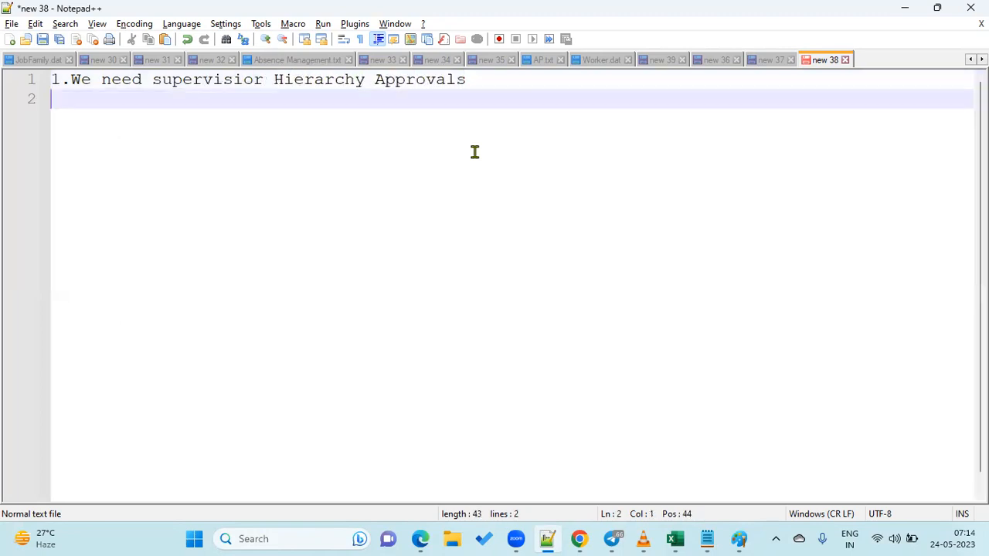
pyautogui.write("2.If emp is working for 'US1 Business Unit'")
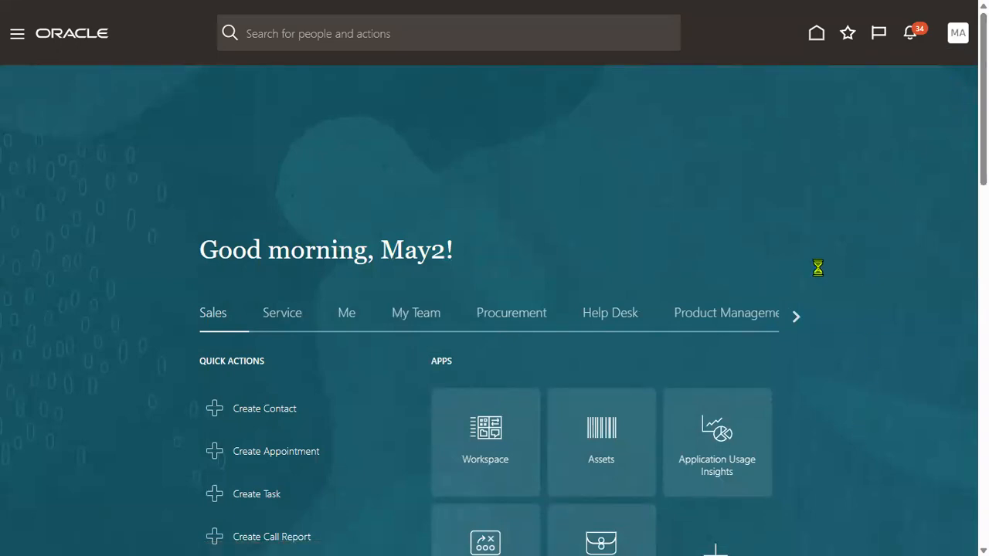
# Search setup tasks for APPROVAL and open Manage Approval Transactions for Human Capital Management.
pyautogui.click(745, 253)
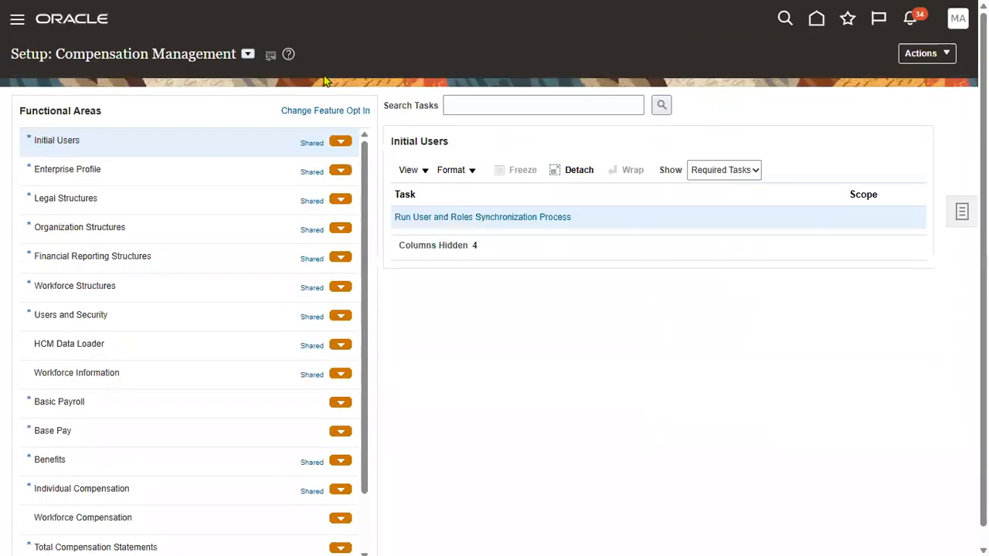
pyautogui.click(576, 104)
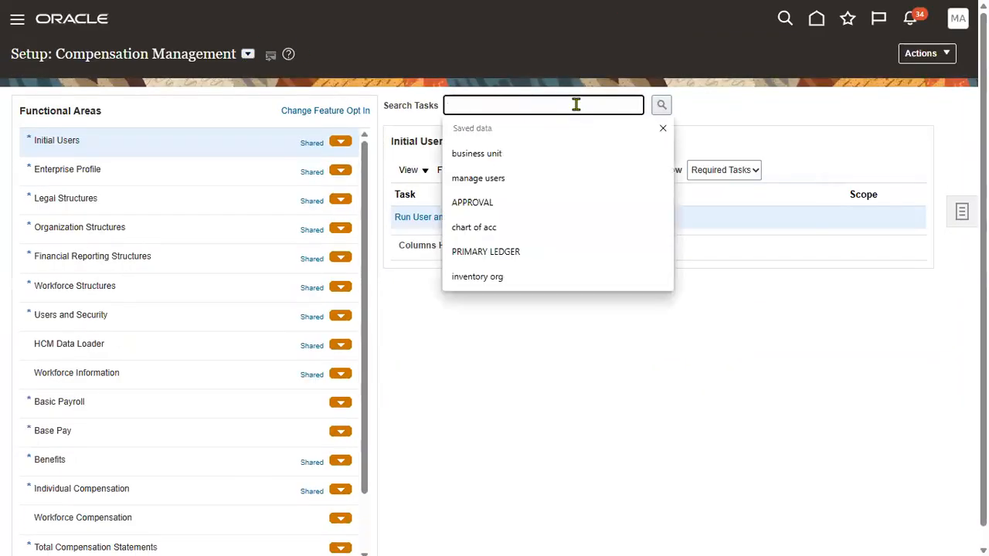
pyautogui.click(548, 202)
pyautogui.click(661, 104)
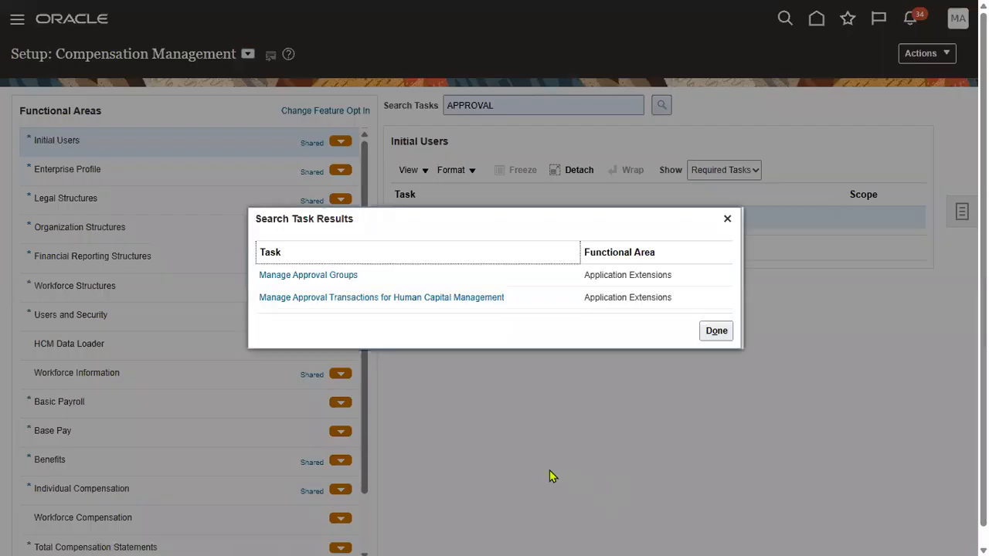
pyautogui.click(413, 301)
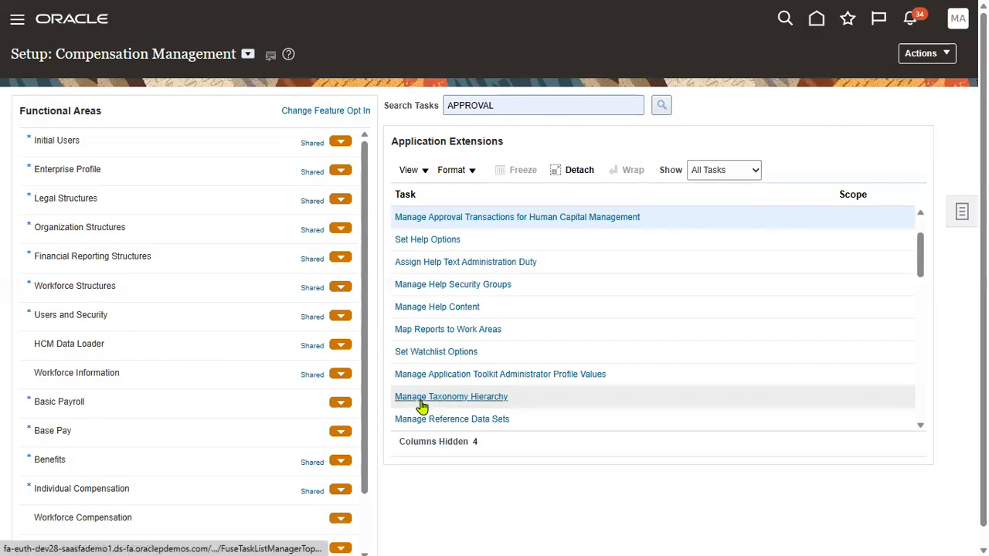
pyautogui.click(602, 222)
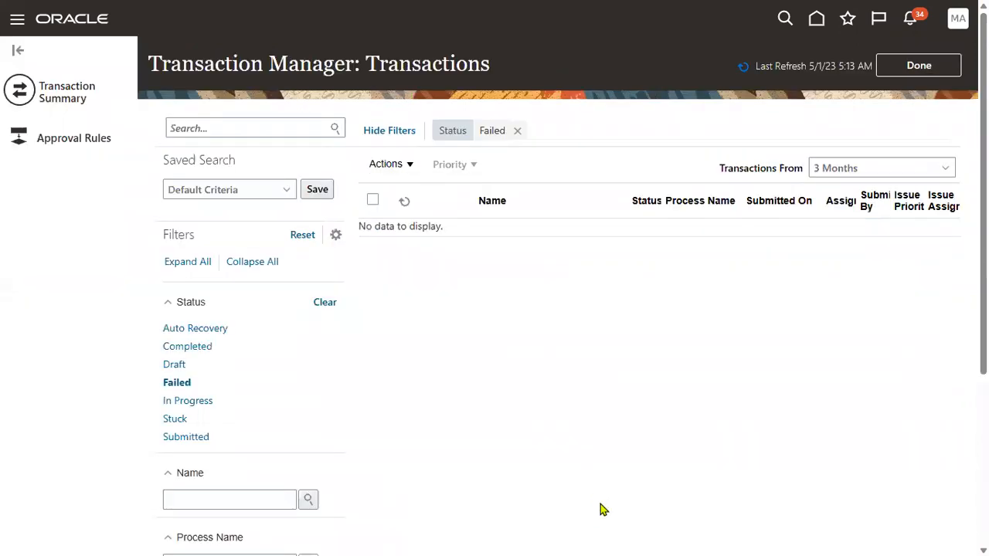
# Filter the approval rules list by 'emp'.
pyautogui.click(78, 145)
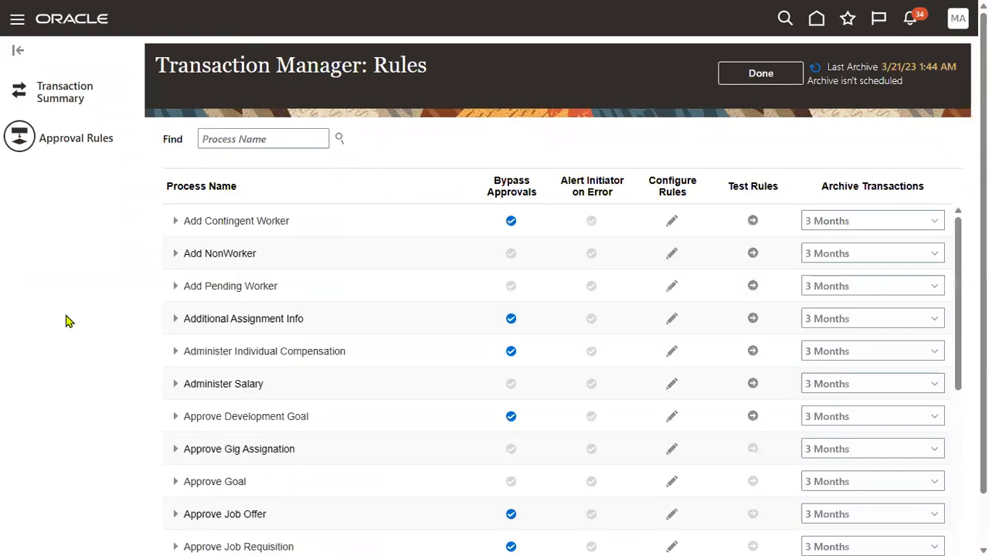
pyautogui.click(284, 137)
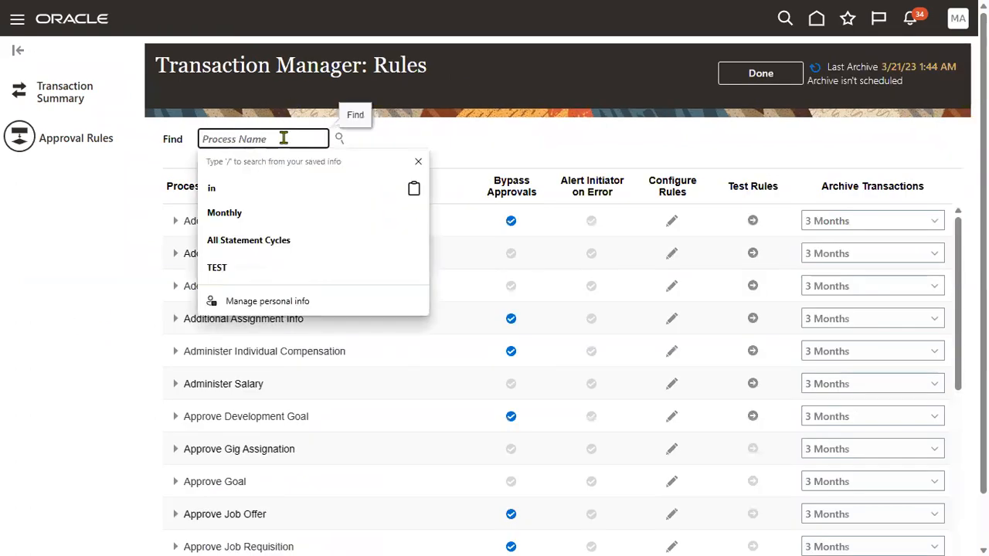
pyautogui.write('emp')
pyautogui.press('Return')
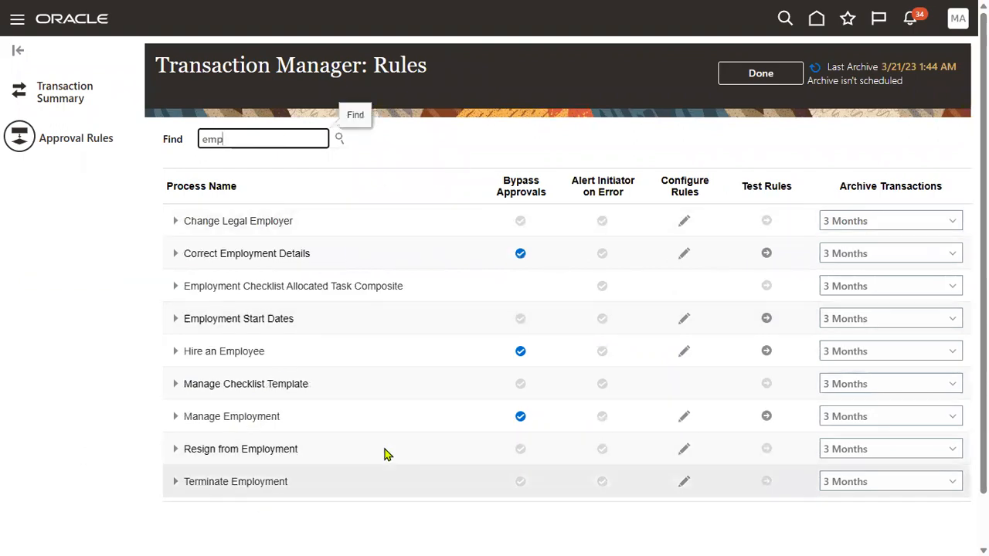
# Turn off Bypass Approvals for Hire an Employee and open its rules for configuration.
pyautogui.click(300, 355)
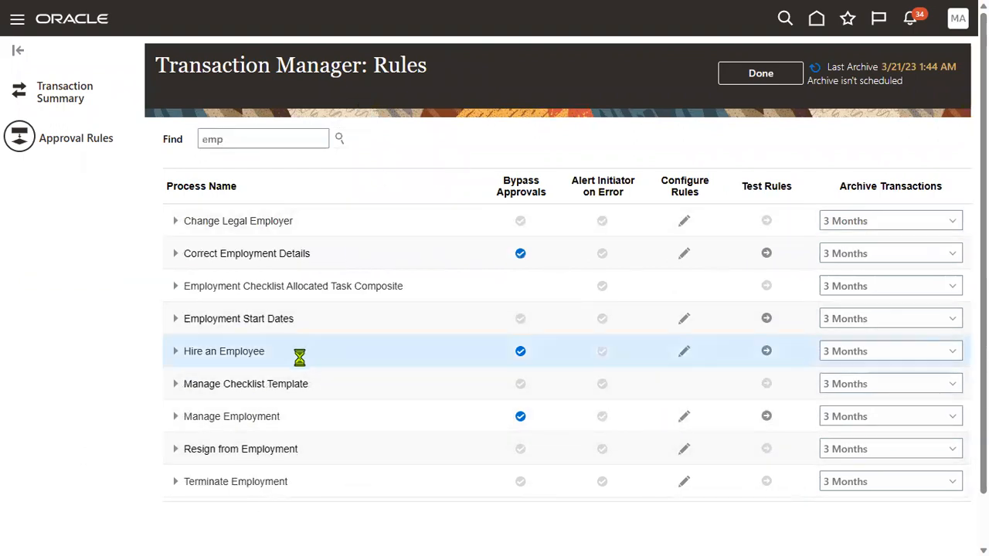
pyautogui.click(281, 421)
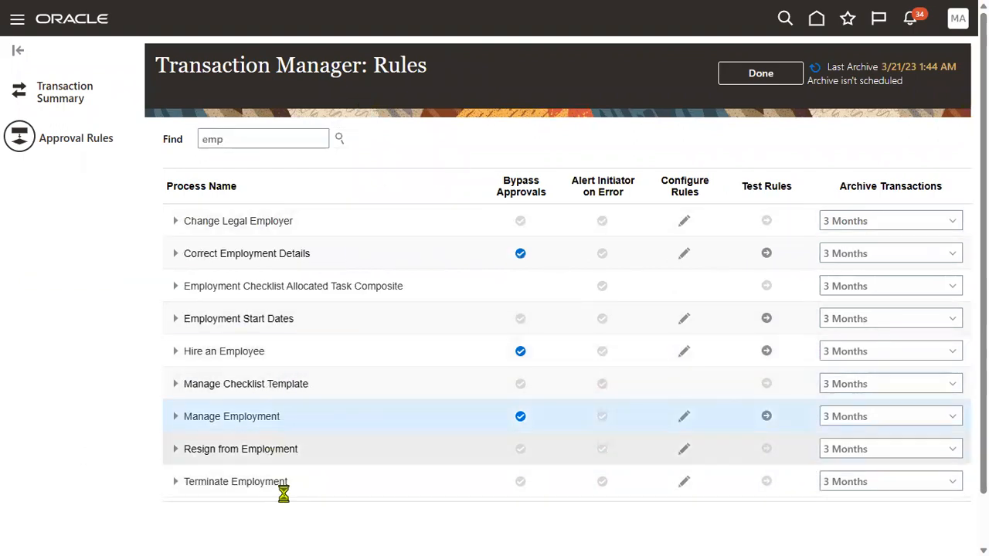
pyautogui.click(287, 451)
pyautogui.click(286, 486)
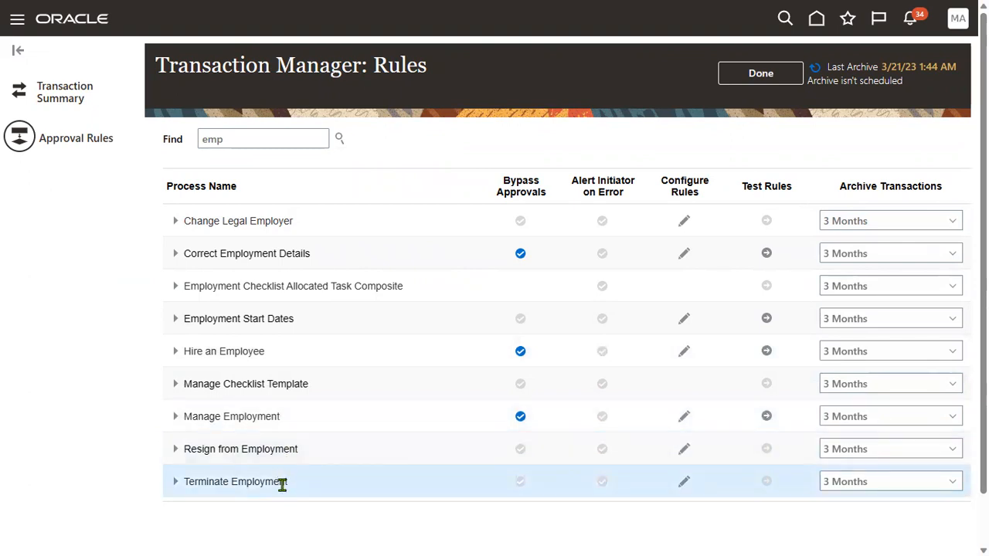
pyautogui.click(304, 325)
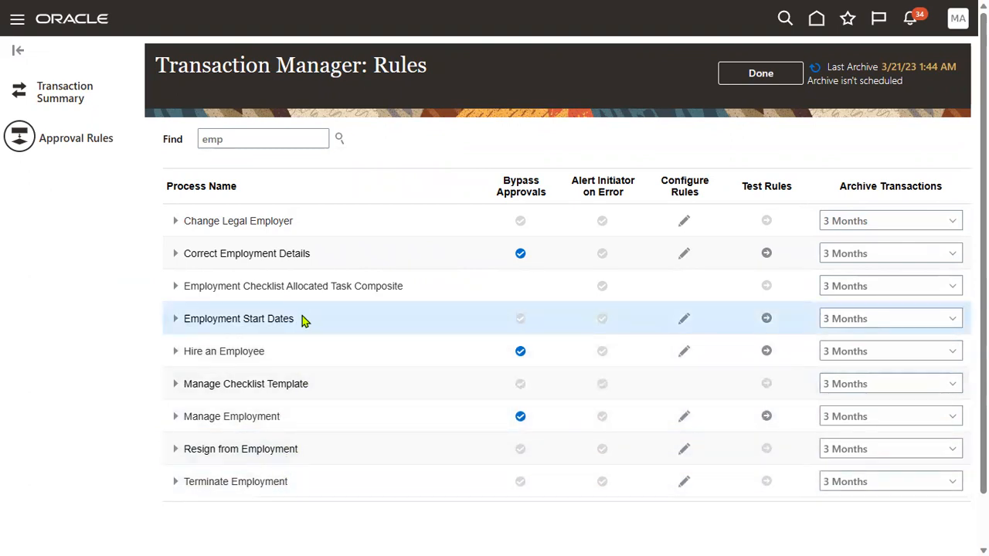
pyautogui.click(303, 223)
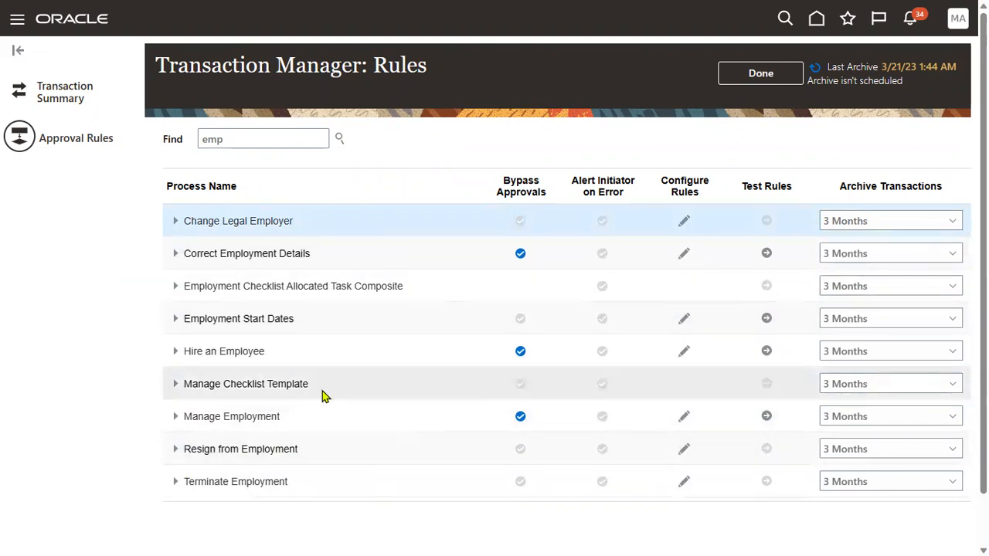
pyautogui.click(269, 353)
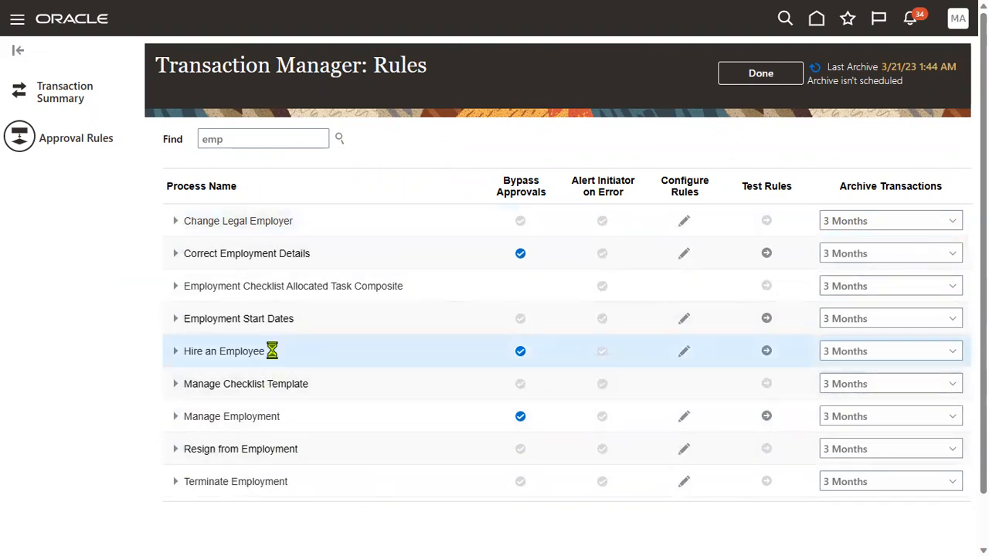
pyautogui.click(273, 351)
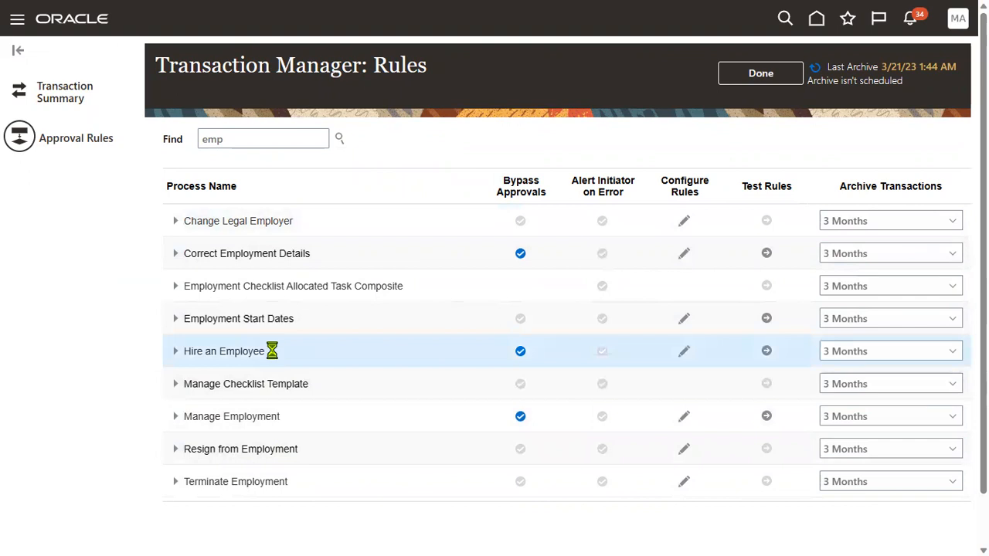
pyautogui.click(521, 353)
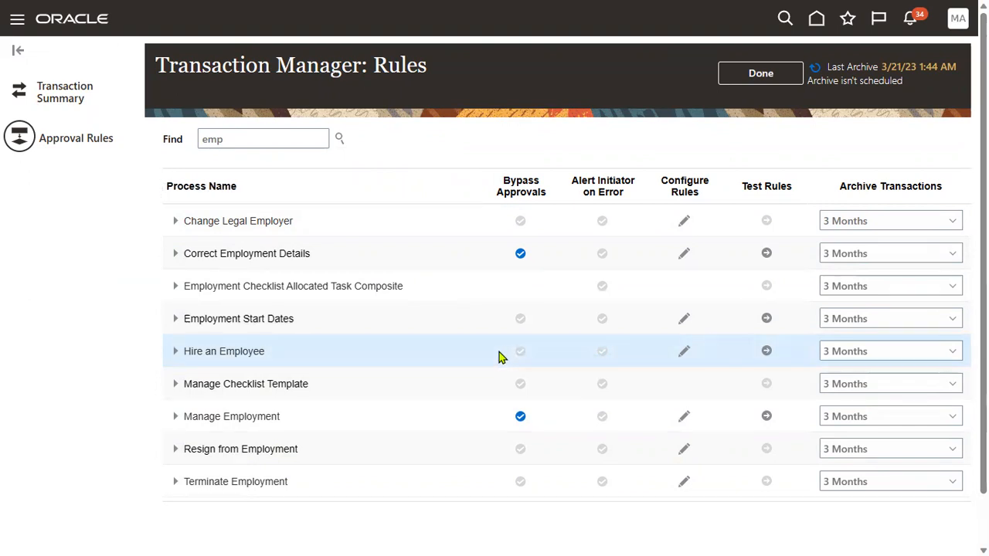
pyautogui.click(684, 354)
# Delete the Rule1 approval rule from Hire an Employee.
pyautogui.moveTo(152, 63); pyautogui.dragTo(297, 65)
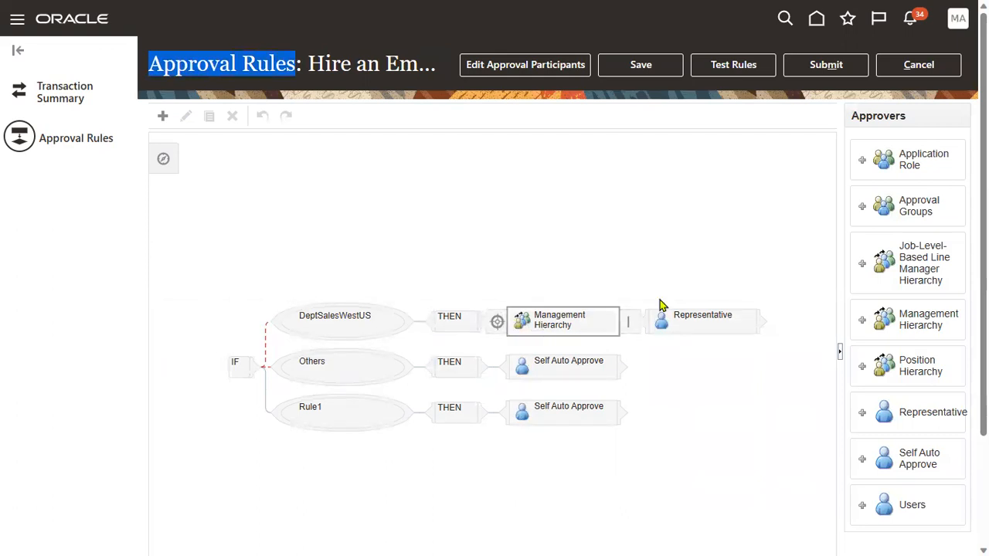
pyautogui.moveTo(242, 68); pyautogui.dragTo(288, 66)
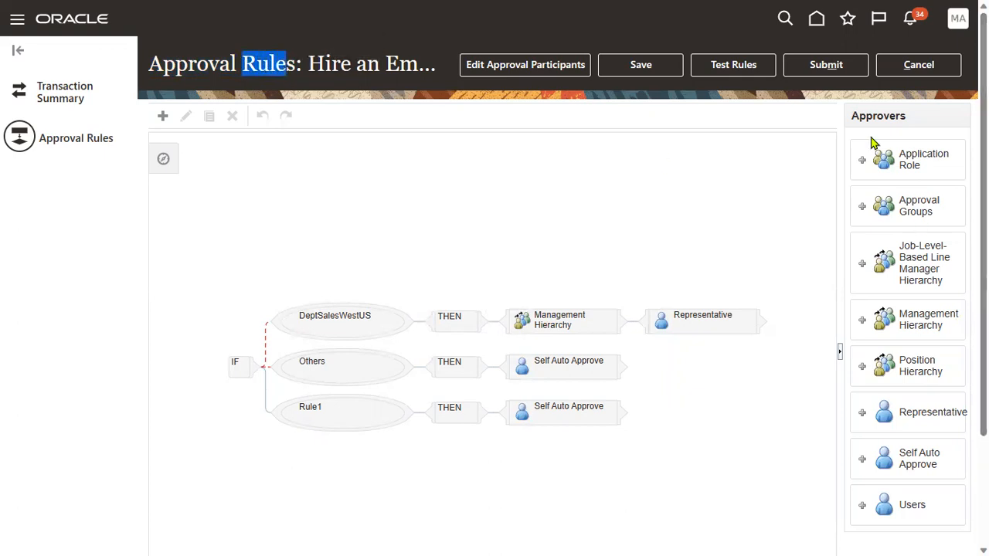
pyautogui.click(901, 317)
pyautogui.moveTo(901, 315)
pyautogui.mouseDown()
pyautogui.moveTo(925, 315)
pyautogui.moveTo(904, 317)
pyautogui.moveTo(913, 323)
pyautogui.mouseUp()
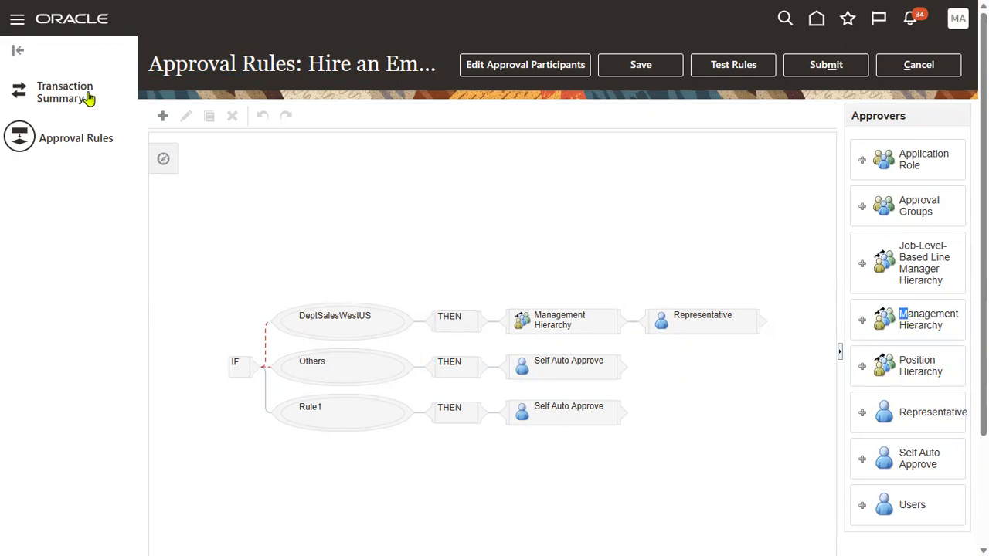
pyautogui.click(360, 421)
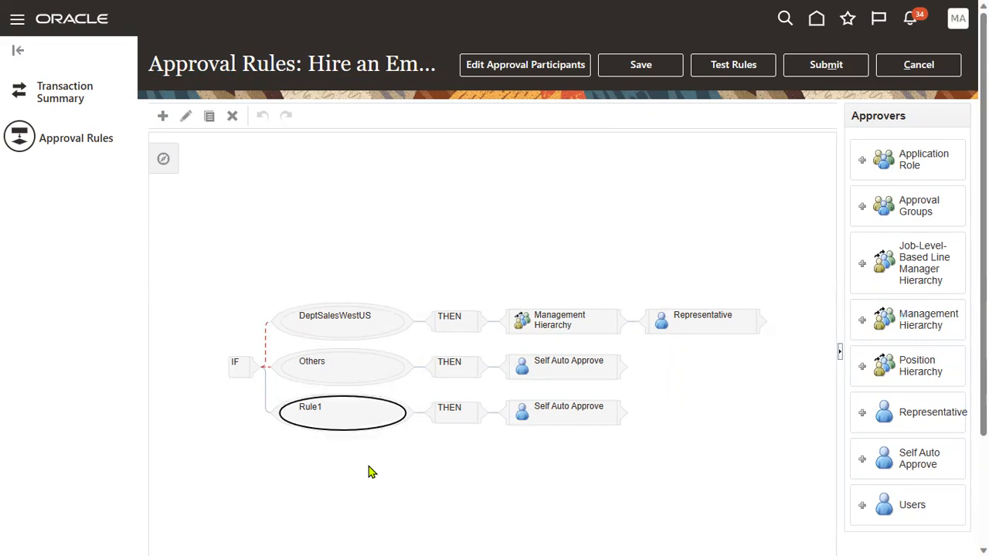
pyautogui.click(234, 118)
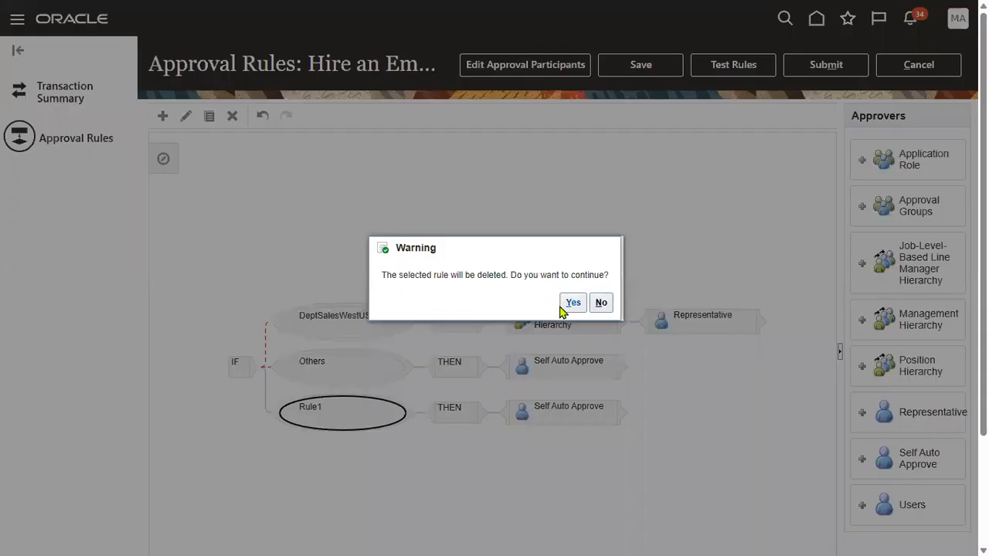
pyautogui.click(570, 308)
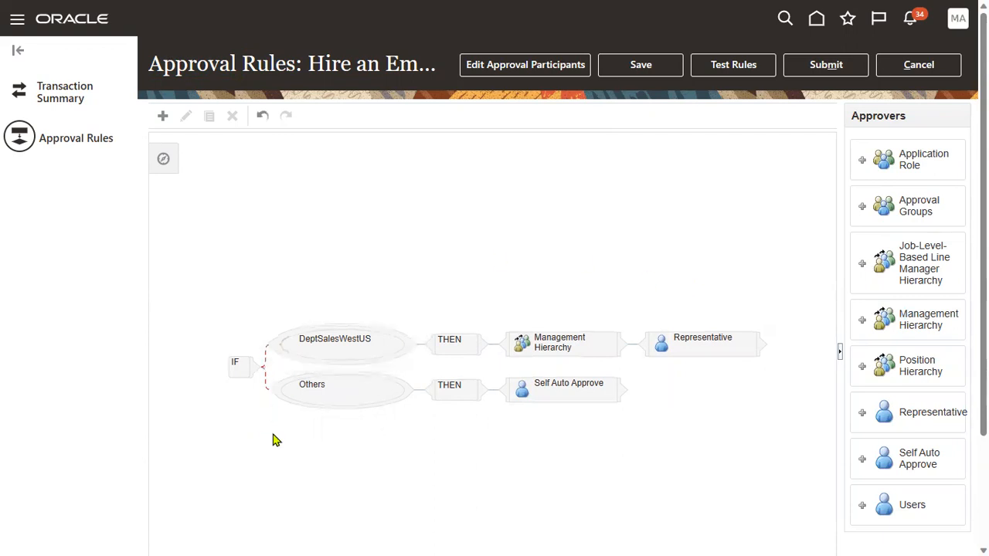
# Delete the Others and DeptSalesWestUS rules.
pyautogui.click(362, 398)
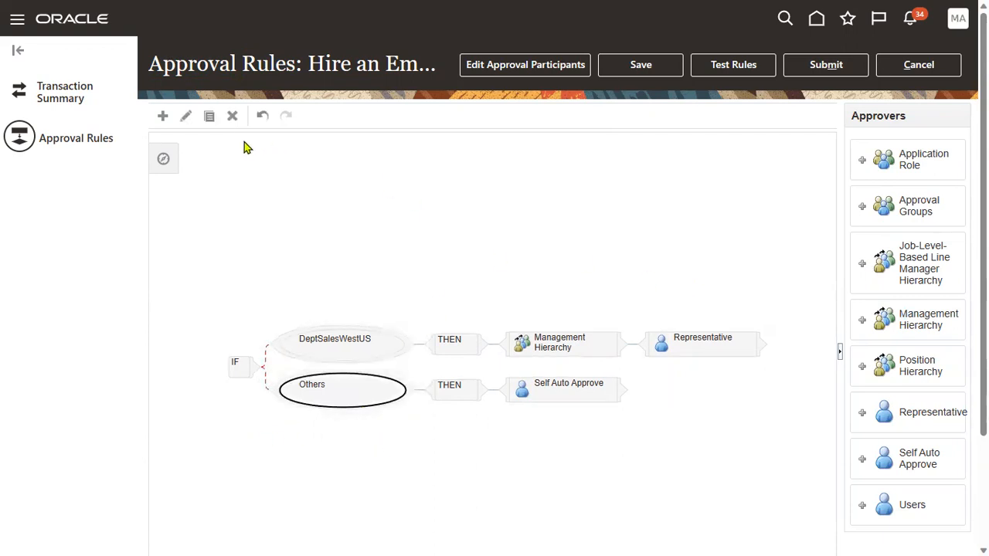
pyautogui.click(233, 117)
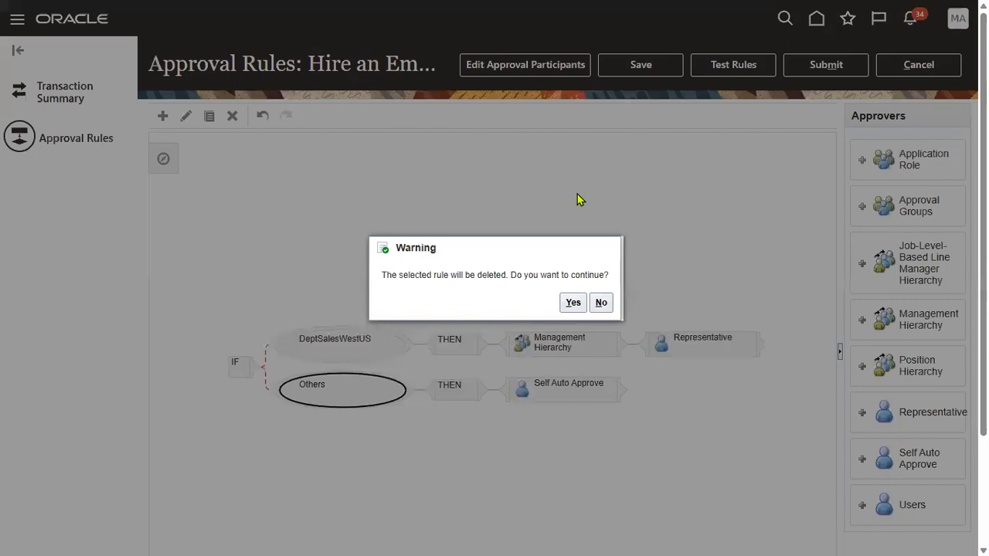
pyautogui.click(572, 302)
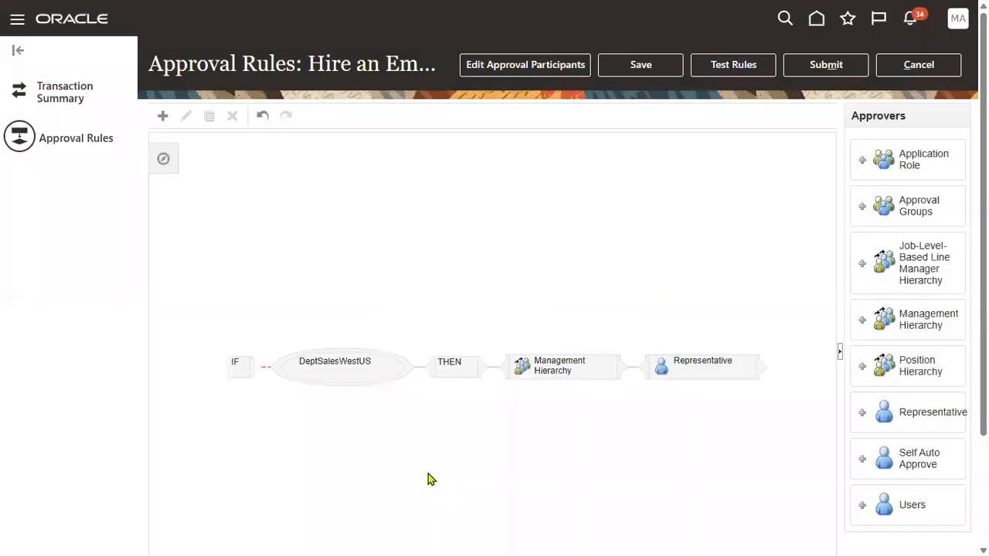
pyautogui.click(383, 372)
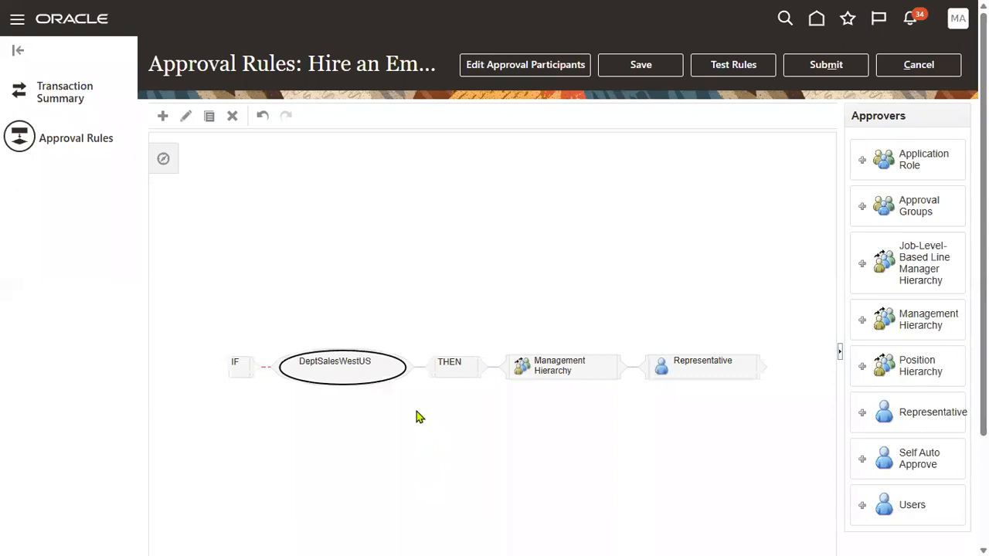
pyautogui.click(232, 115)
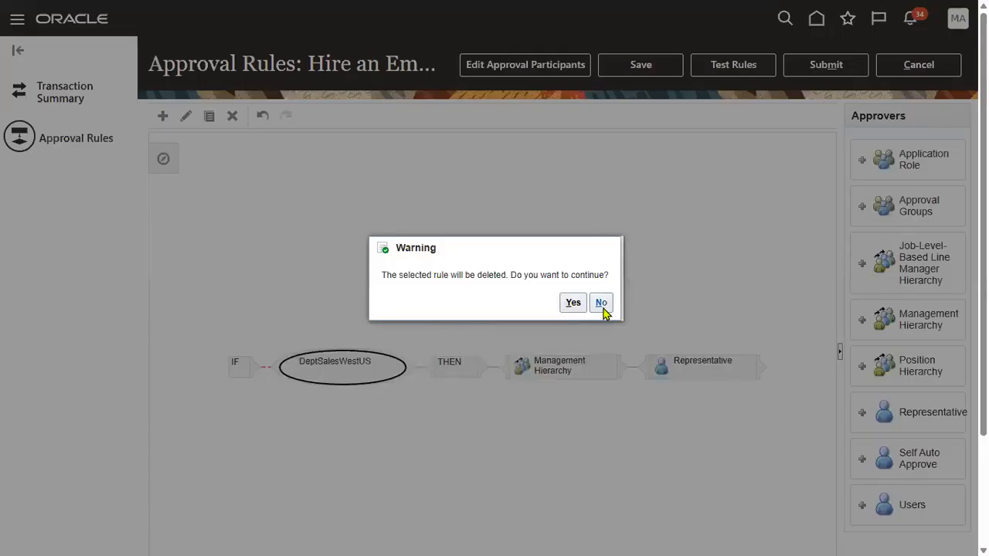
pyautogui.click(573, 302)
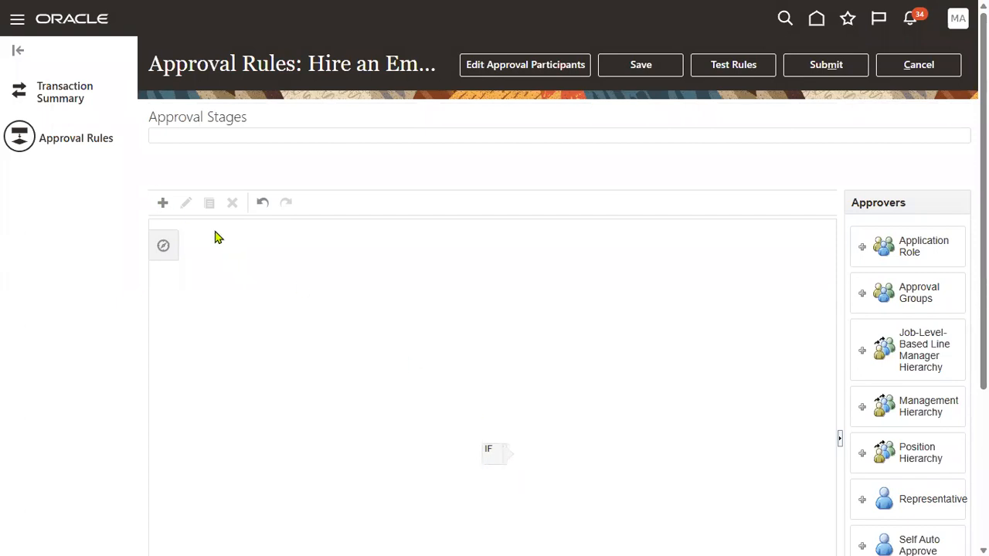
# Add a new rule and rename it from Rule1 to RTLManagementRule.
pyautogui.click(163, 206)
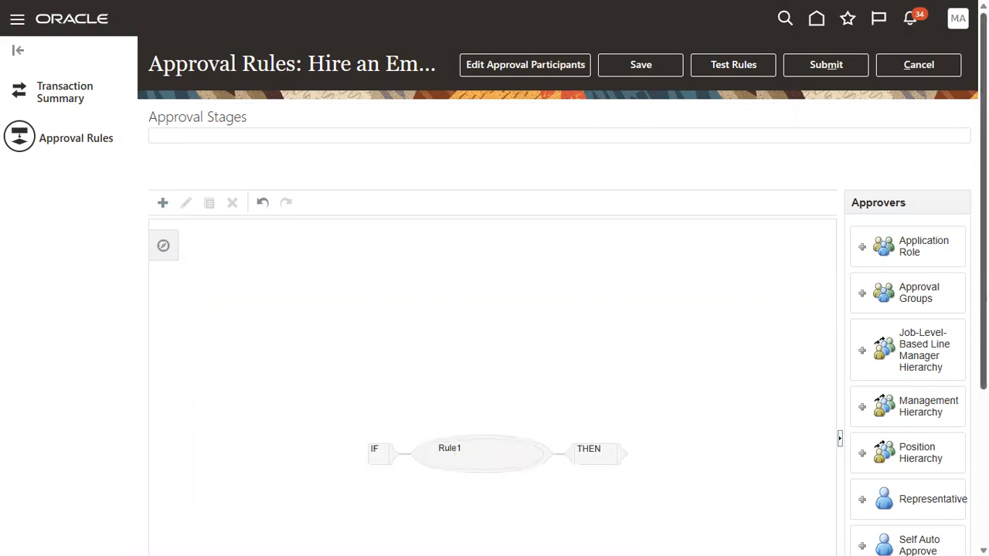
pyautogui.scroll(-3, 494, 309)
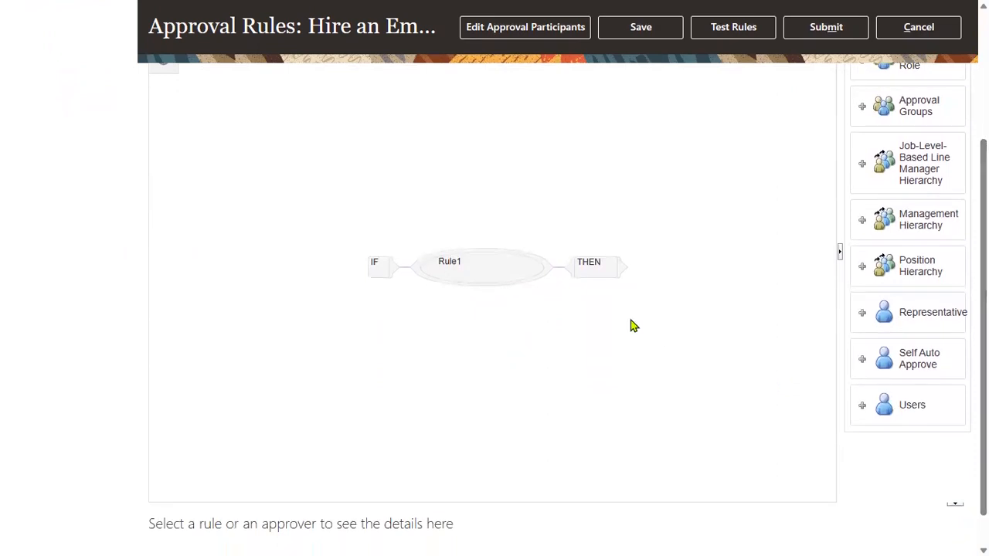
pyautogui.click(492, 278)
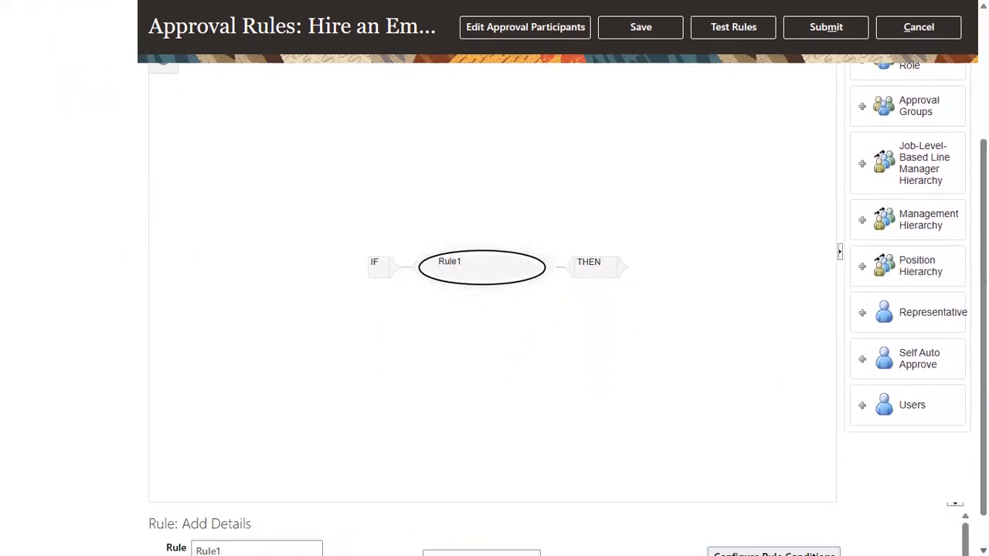
pyautogui.scroll(-1, 508, 449)
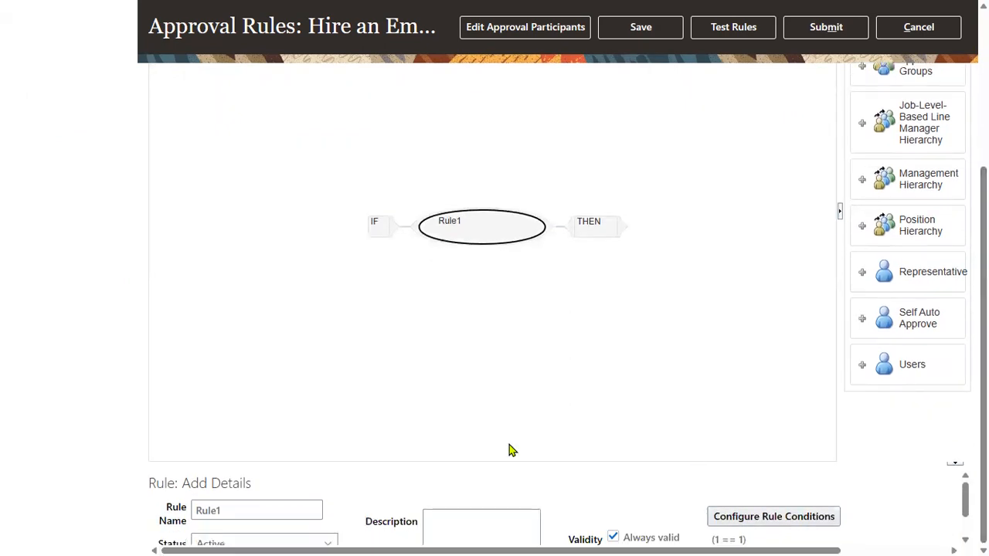
pyautogui.doubleClick(241, 511)
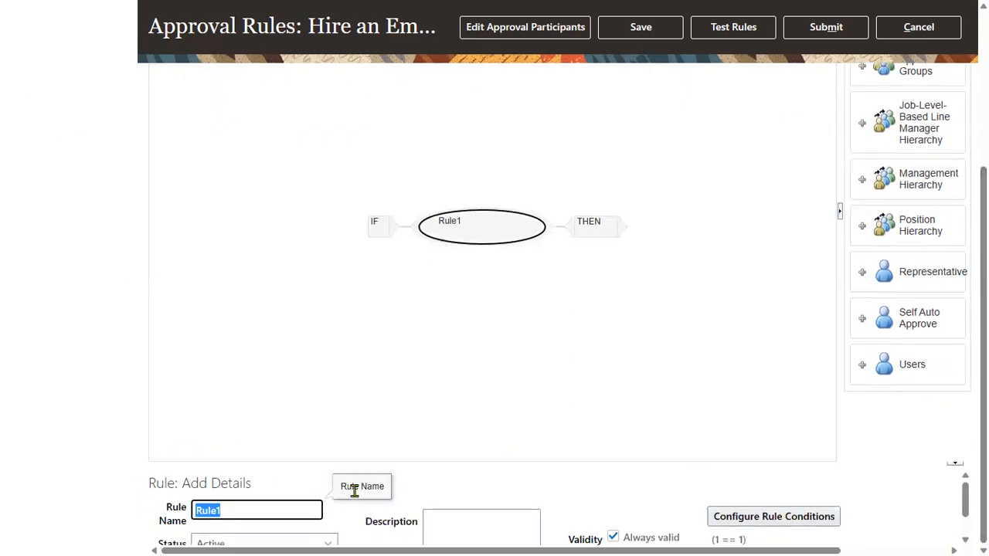
pyautogui.write('RTL')
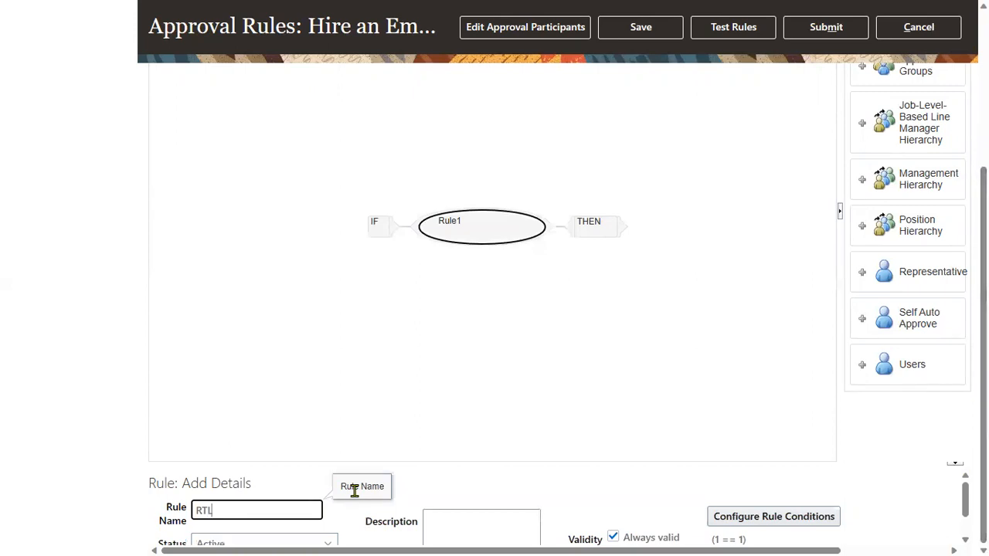
pyautogui.write('ManagementRule')
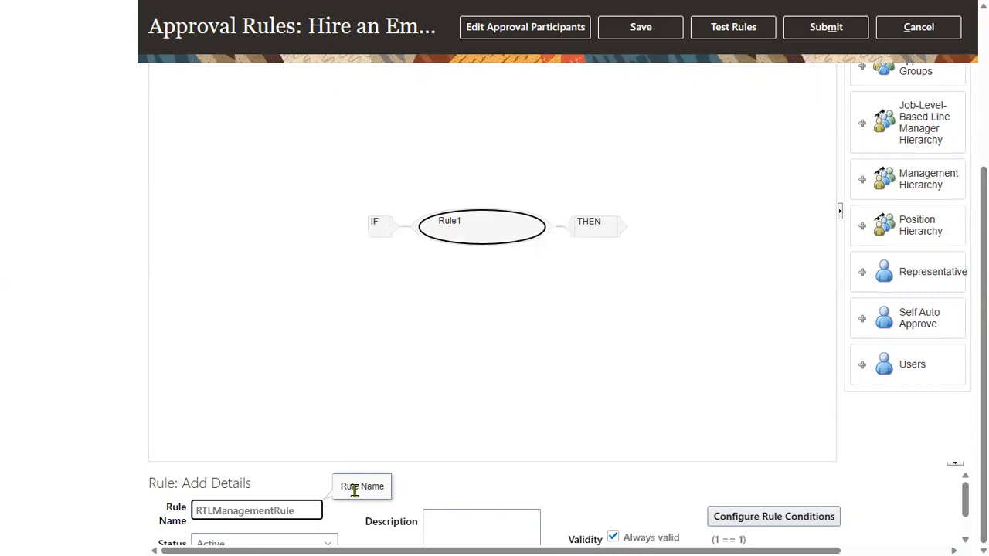
pyautogui.click(503, 472)
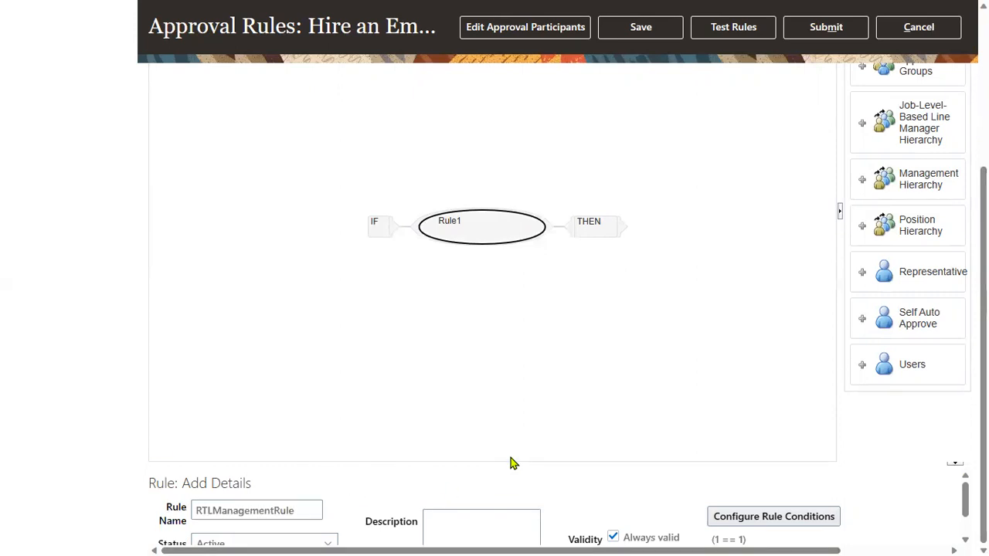
# Keep the rule's priority at Medium.
pyautogui.moveTo(508, 459); pyautogui.dragTo(355, 476)
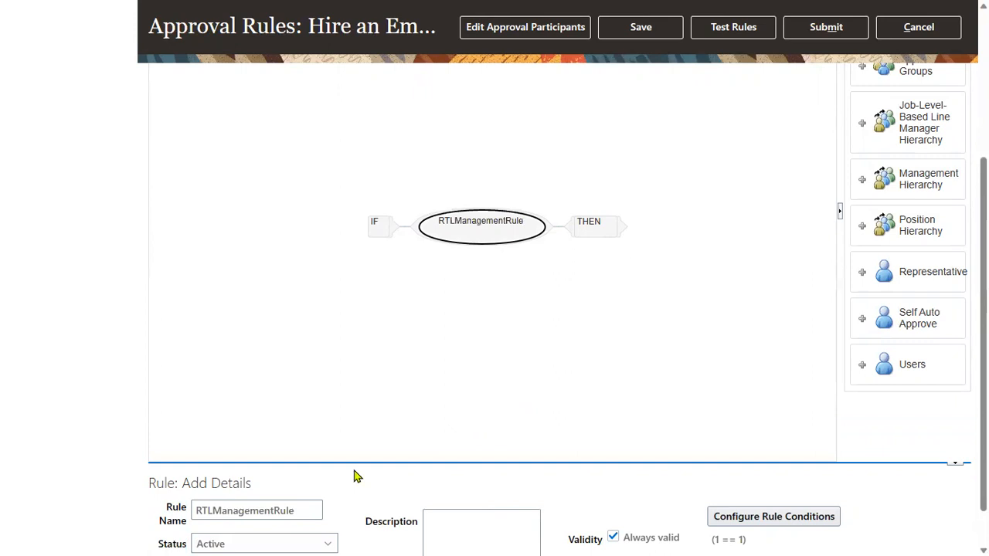
pyautogui.scroll(-1, 325, 532)
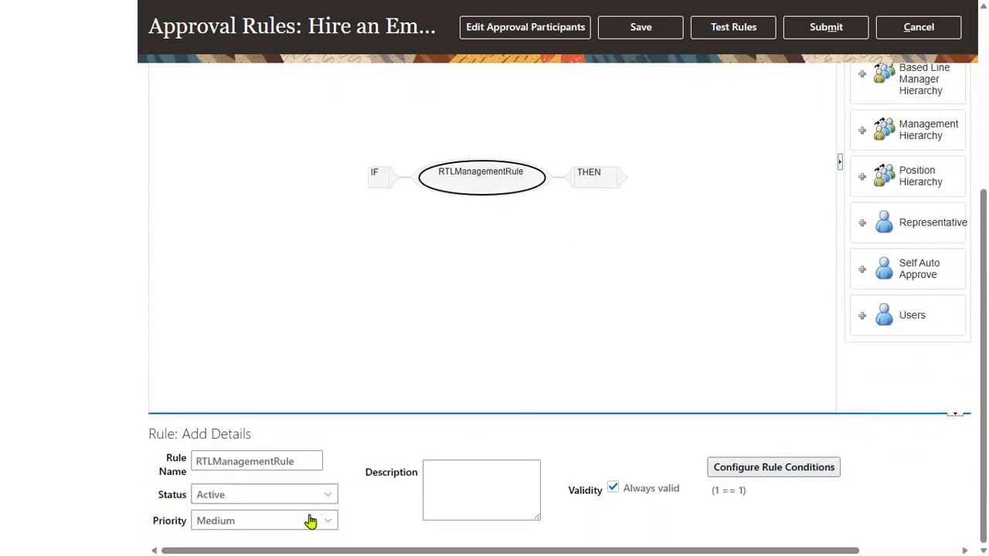
pyautogui.click(303, 523)
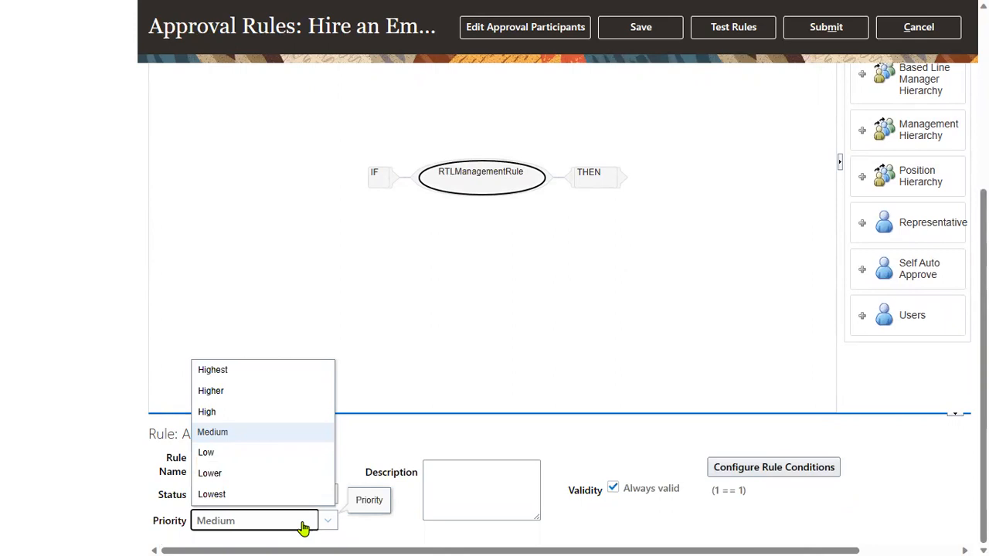
pyautogui.scroll(5, 305, 525)
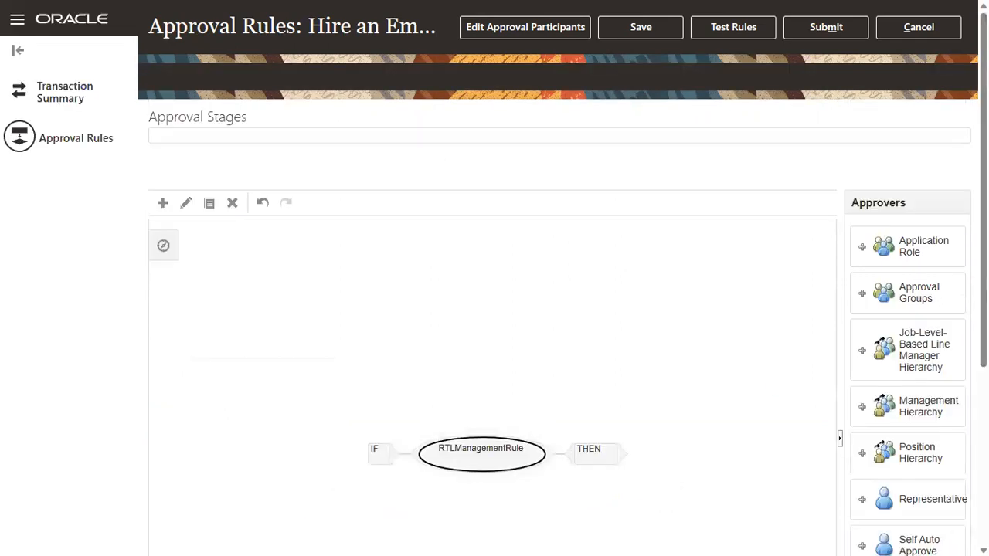
pyautogui.scroll(-5, 323, 466)
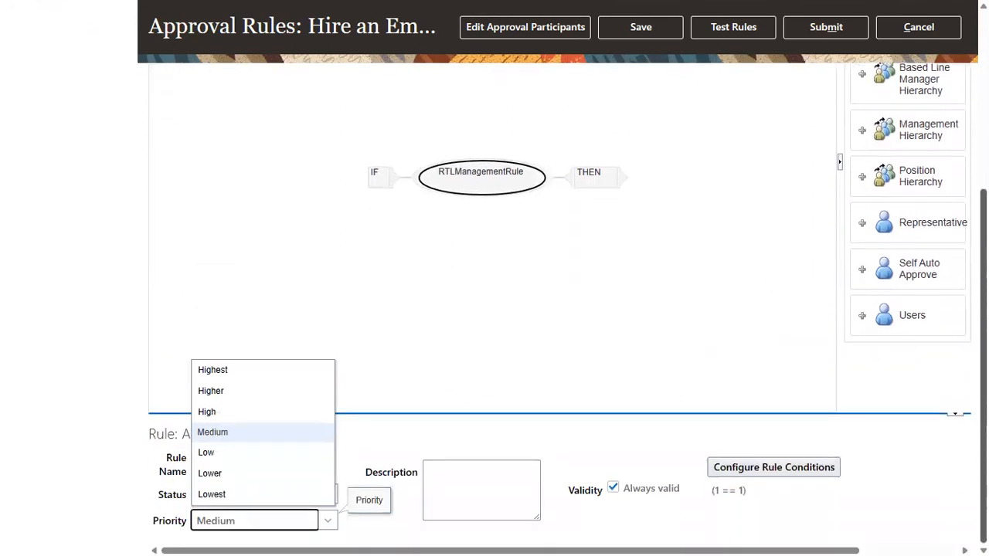
pyautogui.click(386, 445)
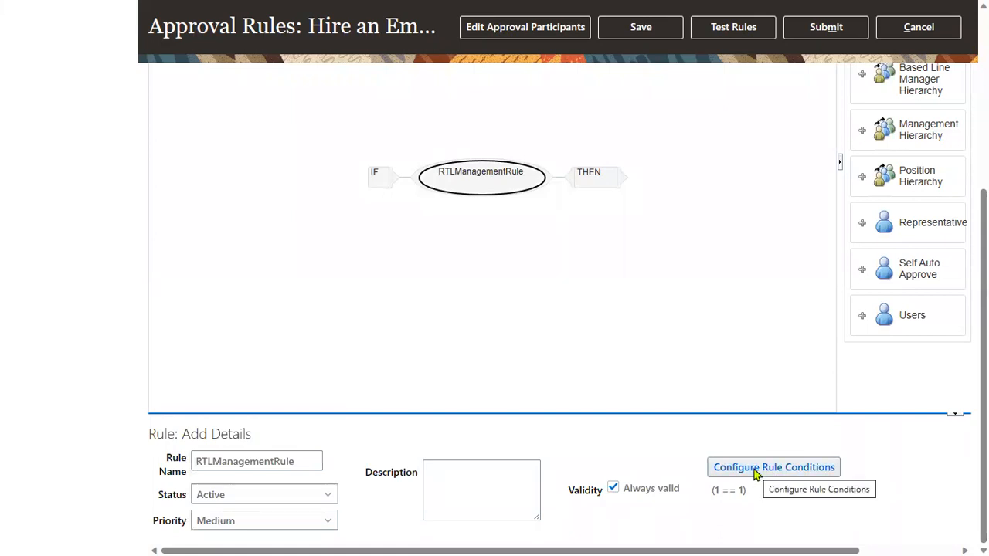
pyautogui.hotkey('alt', 'Tab')
pyautogui.hotkey('alt', 'Tab')
pyautogui.moveTo(295, 98); pyautogui.dragTo(486, 97)
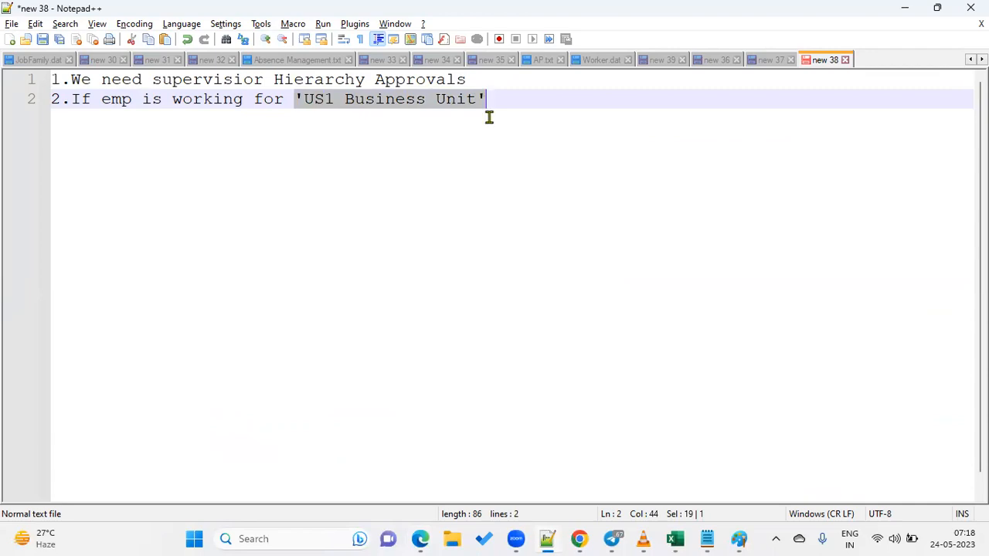
pyautogui.hotkey('alt', 'Tab')
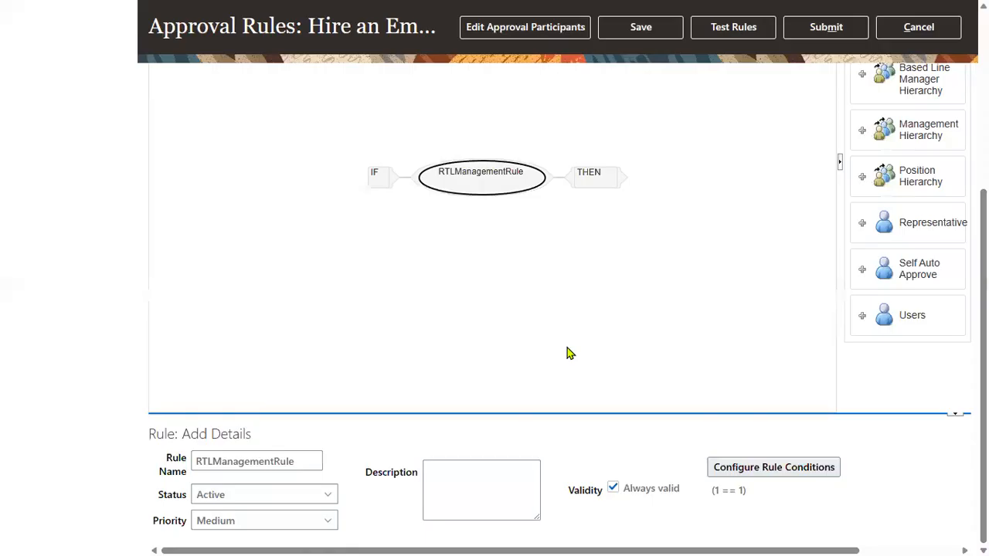
# Open RTLManagementRule's 1 == 1 condition for editing and list the left-side value types.
pyautogui.click(788, 470)
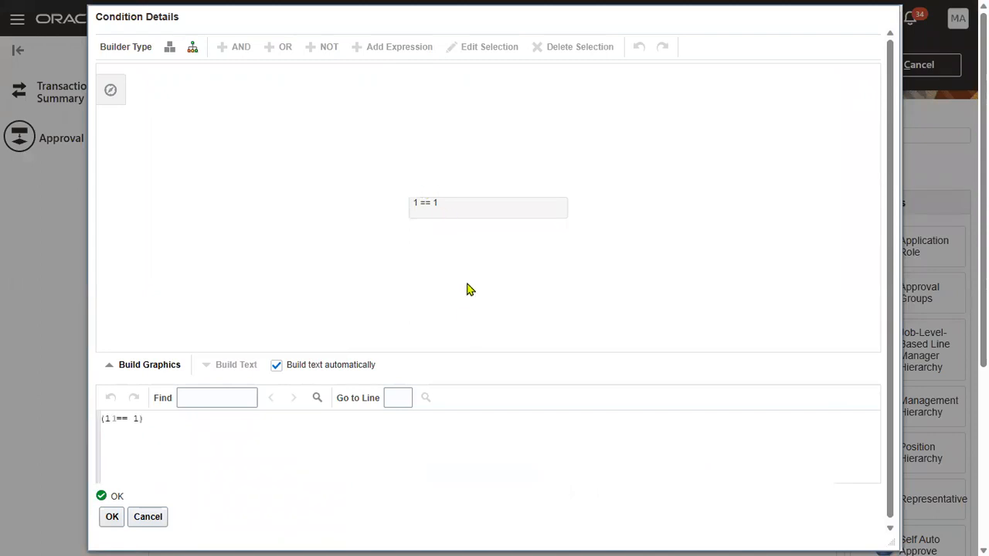
pyautogui.click(459, 216)
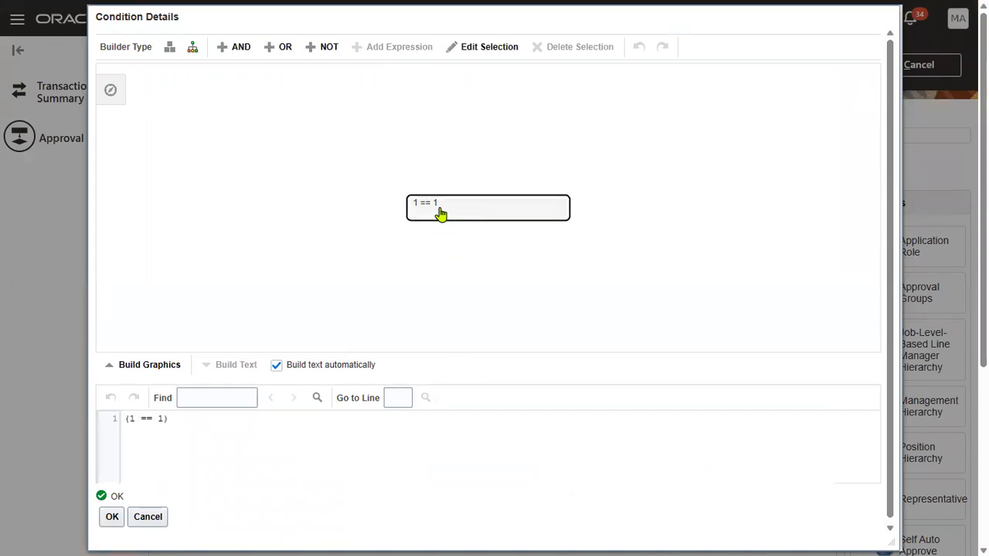
pyautogui.click(482, 48)
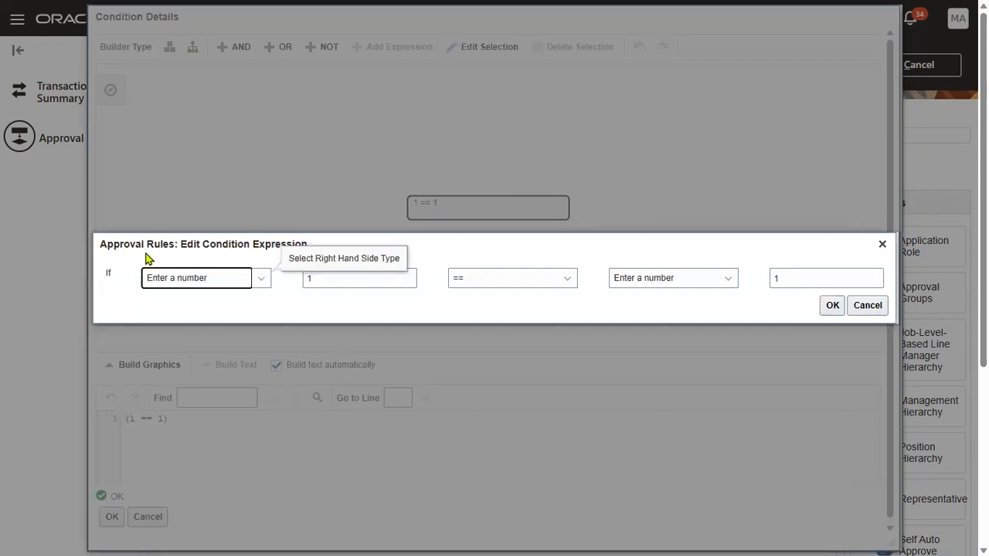
pyautogui.click(191, 277)
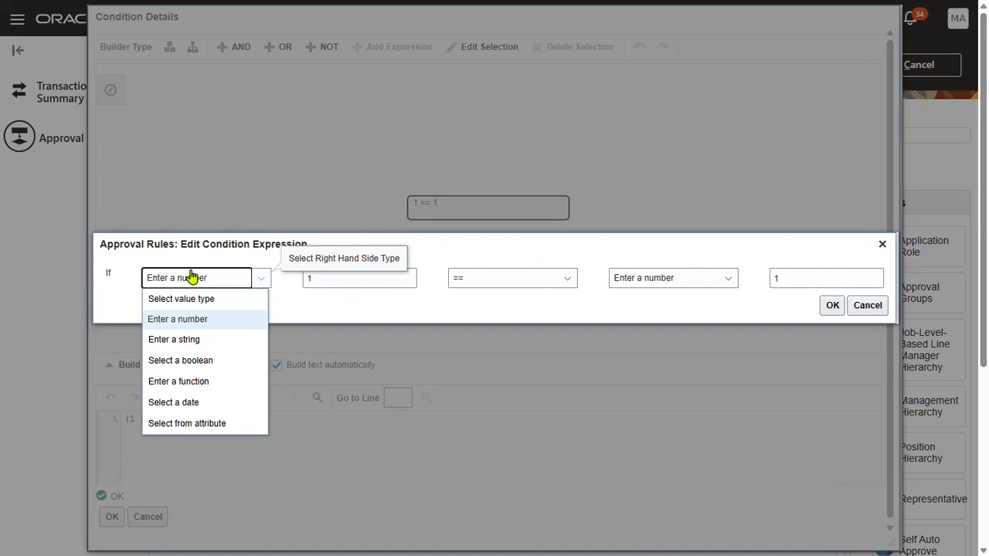
# Make the condition's left side the attribute Requestor's Assignment > Business Unit.
pyautogui.click(217, 424)
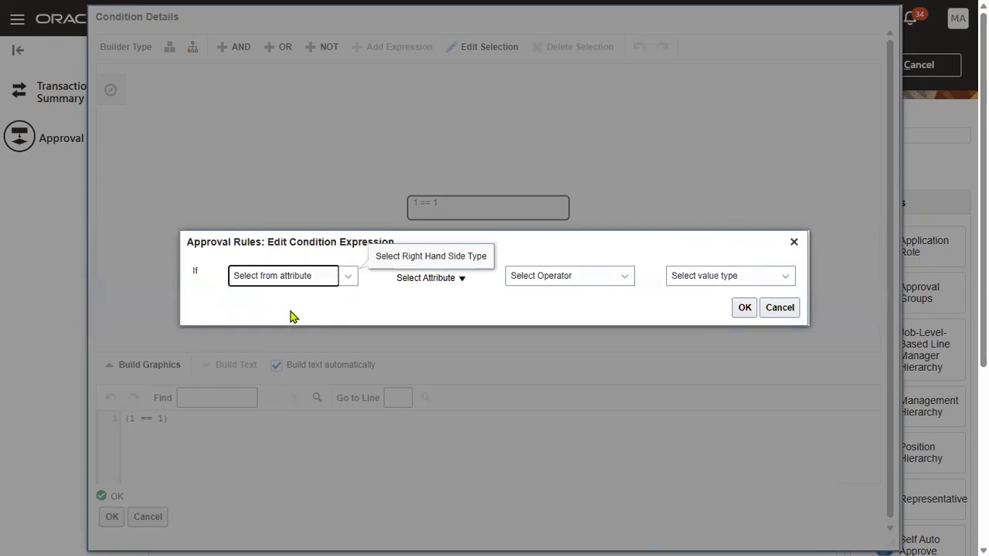
pyautogui.click(453, 282)
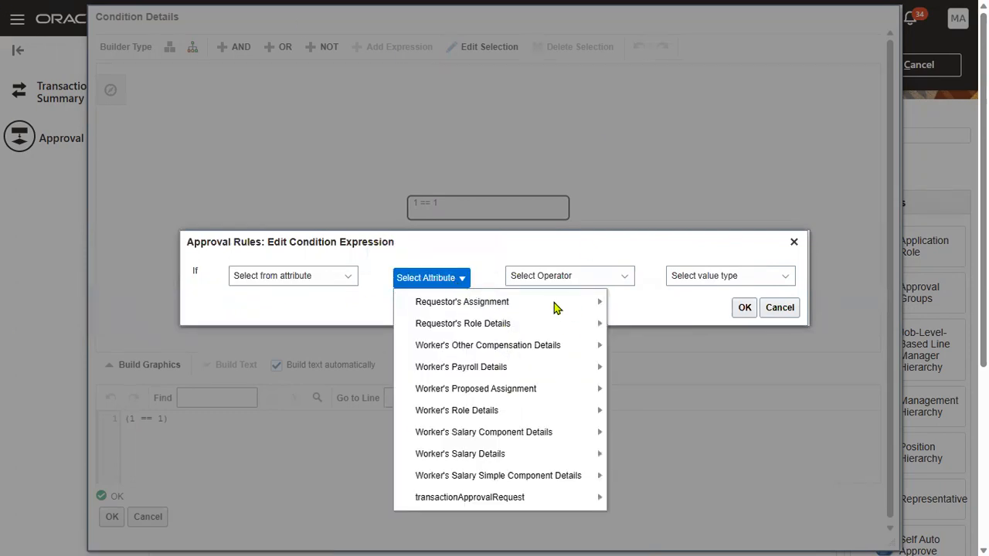
pyautogui.moveTo(554, 302)
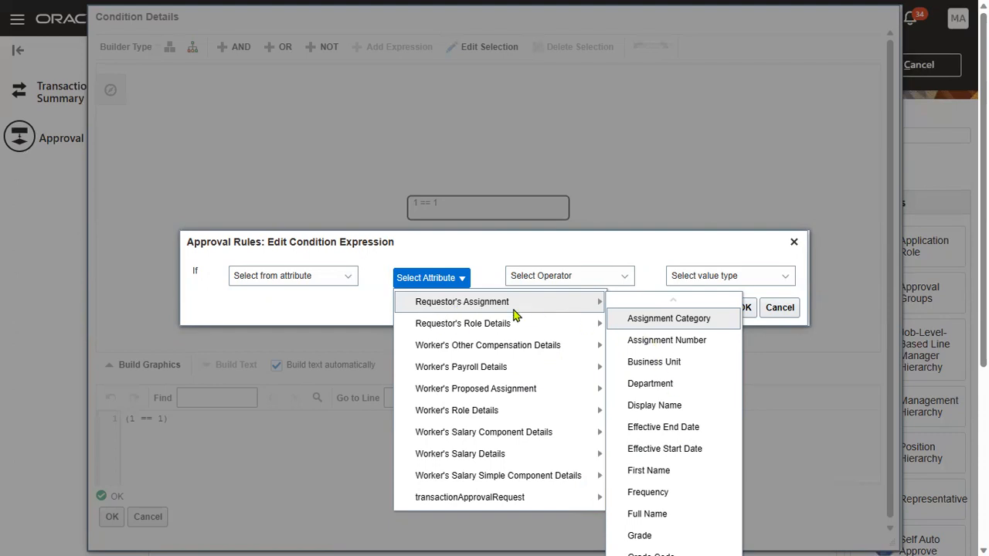
pyautogui.scroll(-1, 675, 433)
pyautogui.scroll(1, 678, 437)
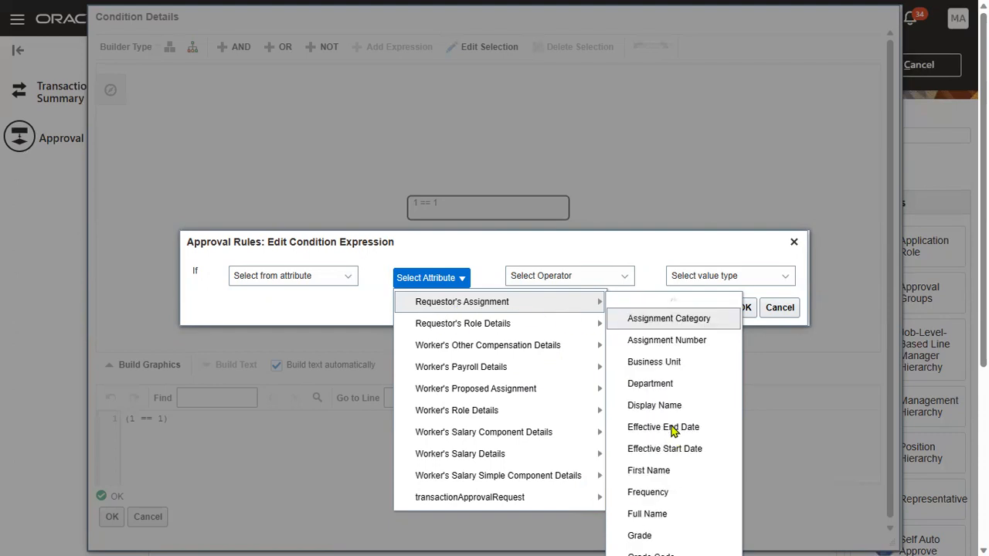
pyautogui.click(660, 363)
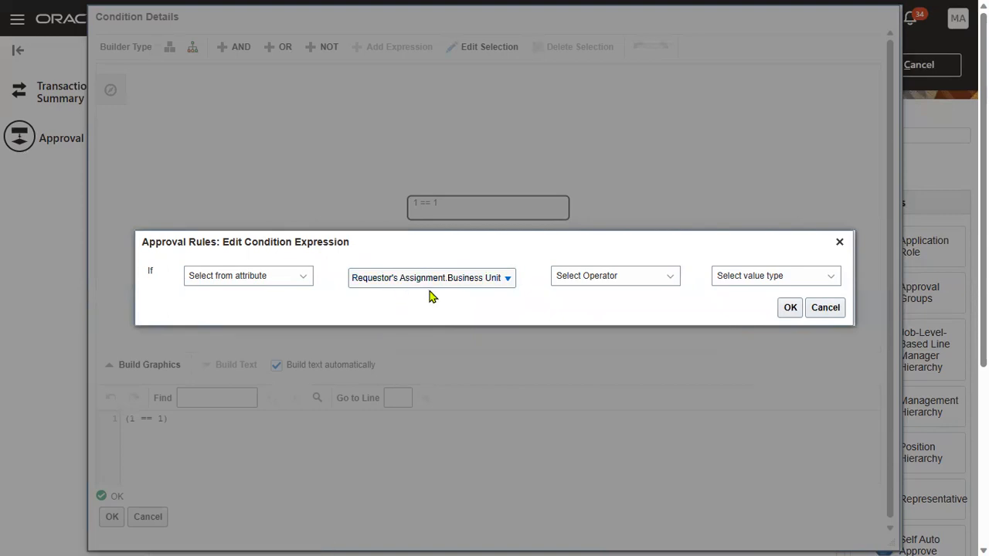
# Set the operator to == and take the right-hand value from a list of values.
pyautogui.click(657, 280)
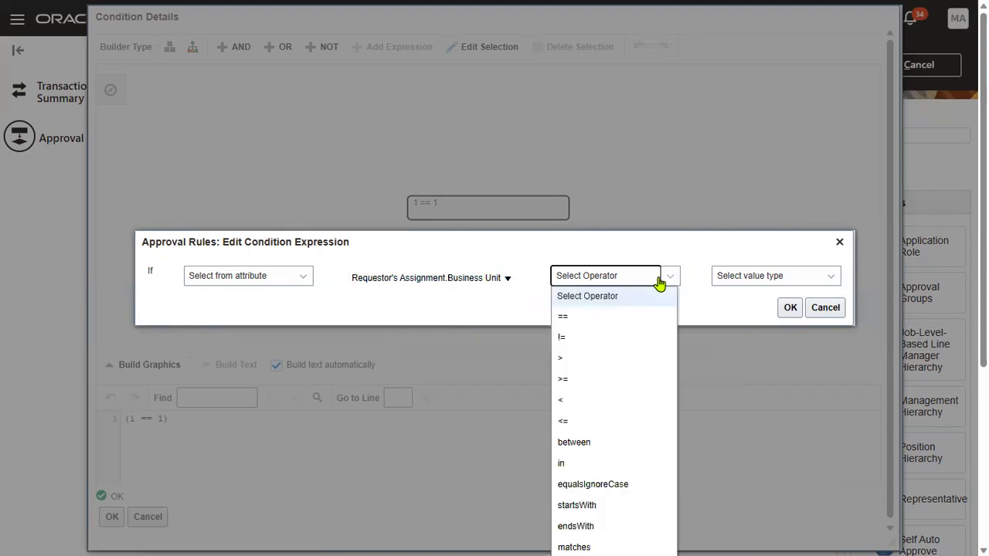
pyautogui.click(612, 317)
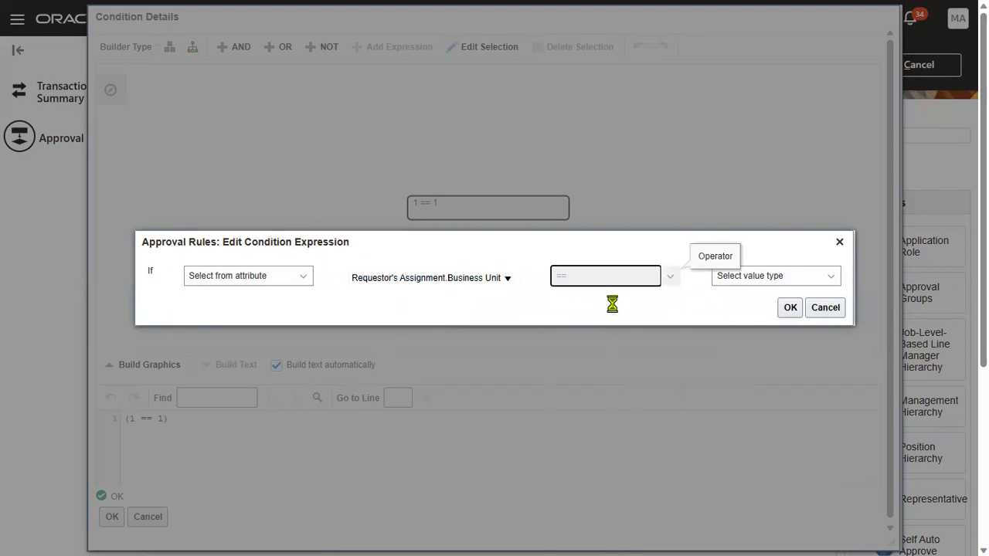
pyautogui.click(803, 279)
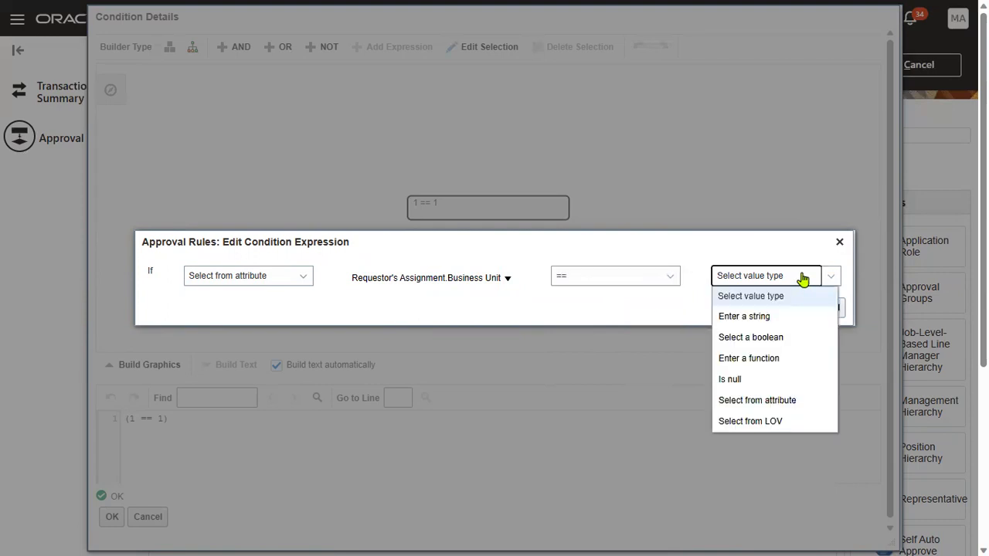
pyautogui.click(750, 421)
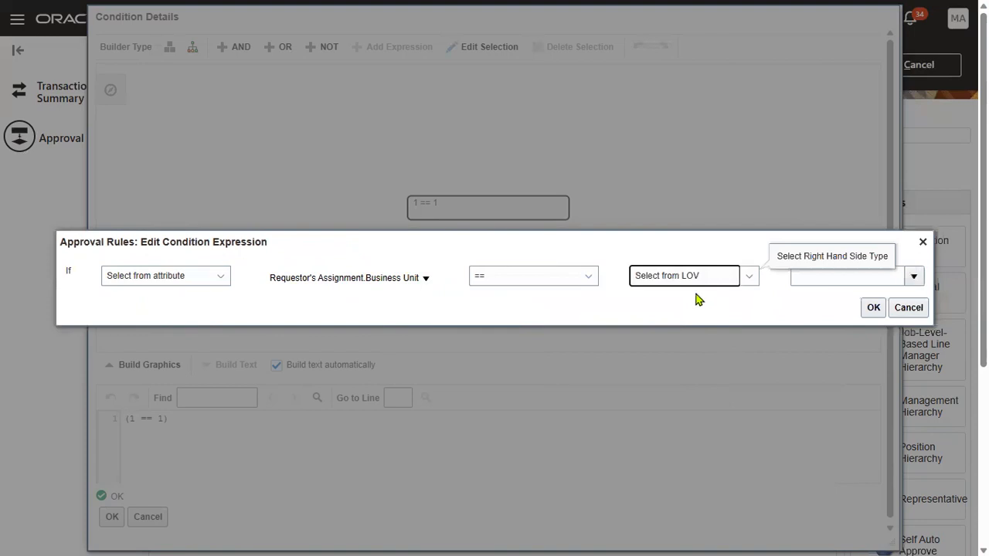
pyautogui.click(670, 295)
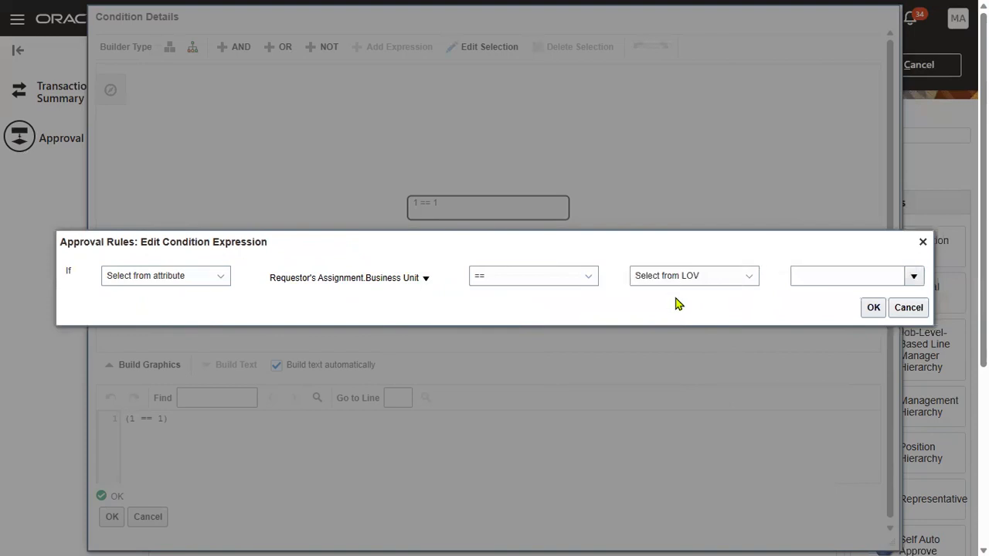
# Search US1, pick US1 Business Unit as the value, and apply the condition.
pyautogui.click(913, 277)
pyautogui.click(603, 518)
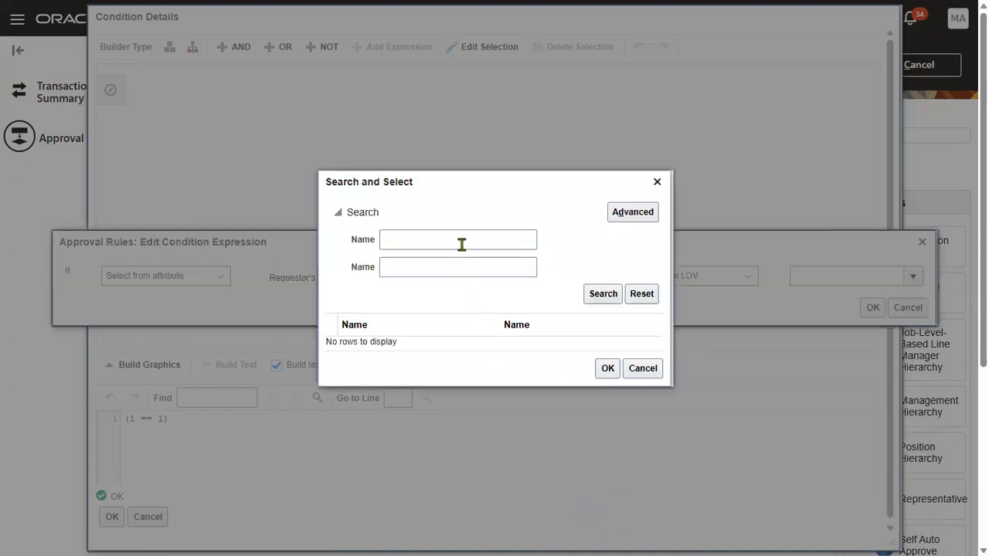
pyautogui.click(459, 242)
pyautogui.write('US1')
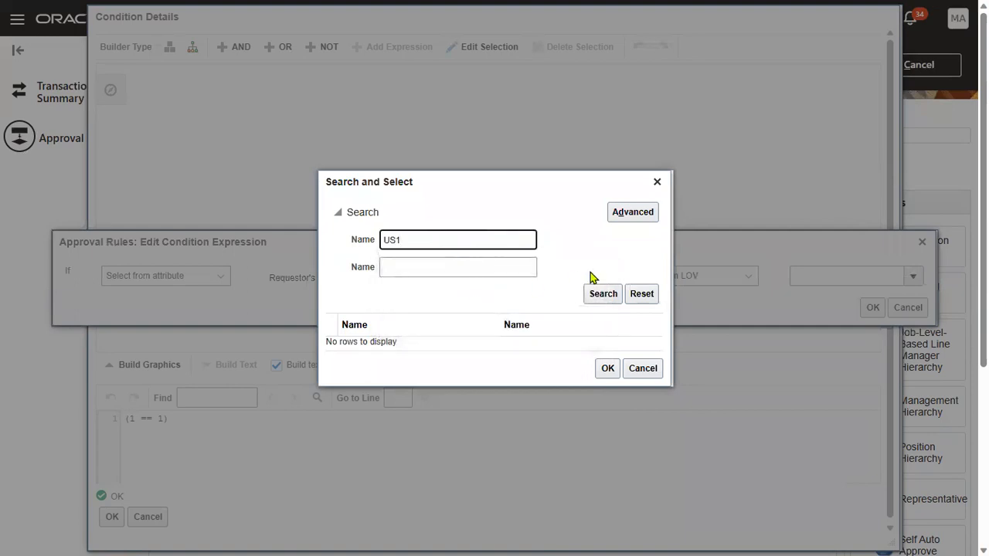
pyautogui.click(593, 294)
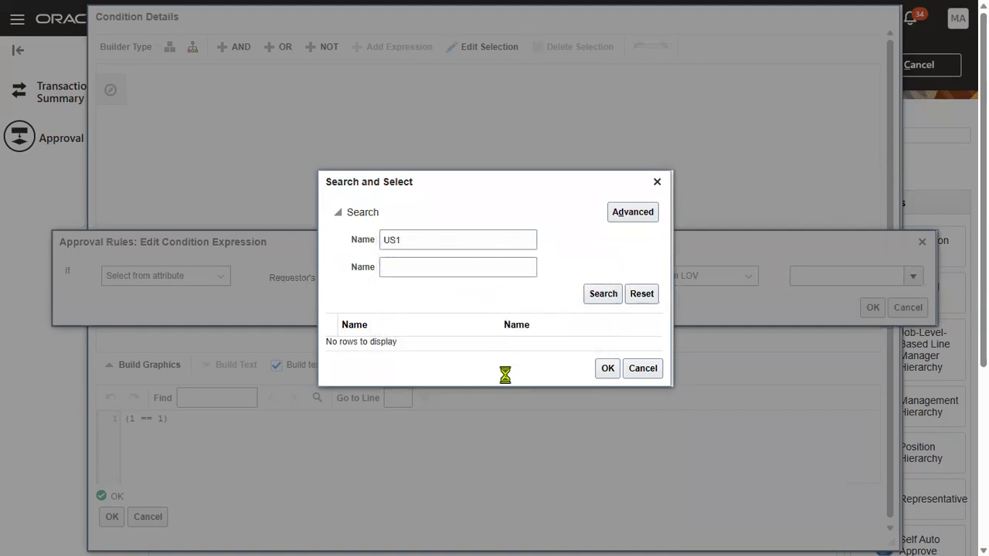
pyautogui.click(514, 334)
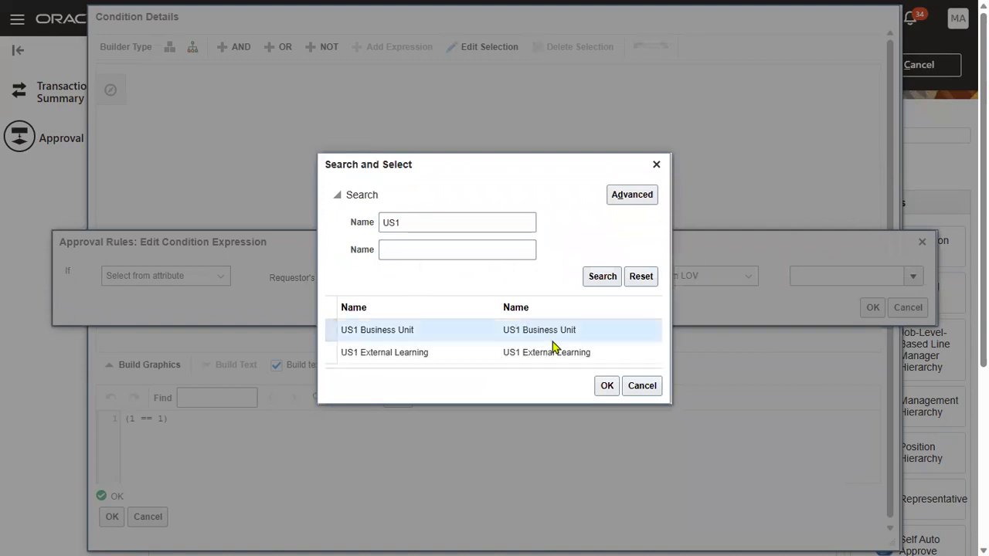
pyautogui.click(606, 387)
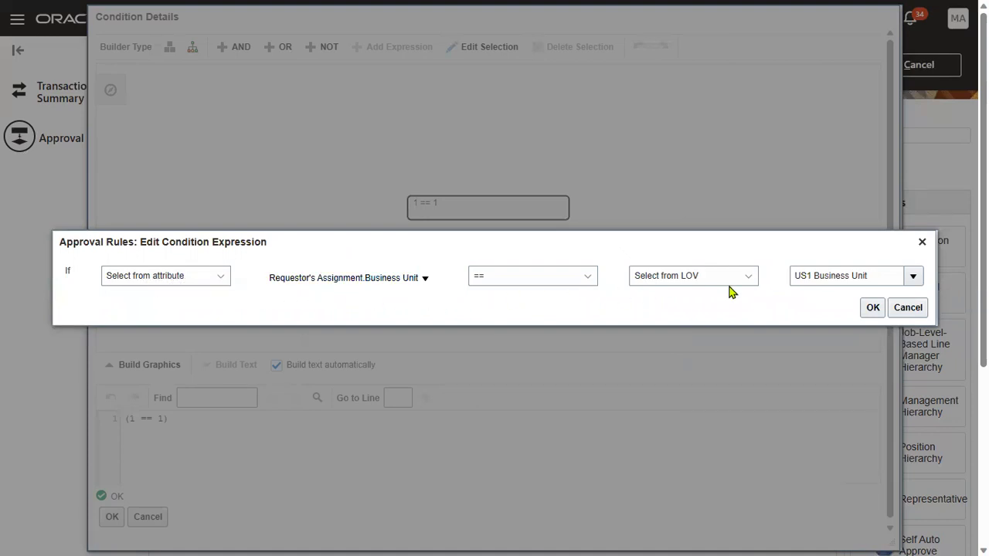
pyautogui.click(872, 309)
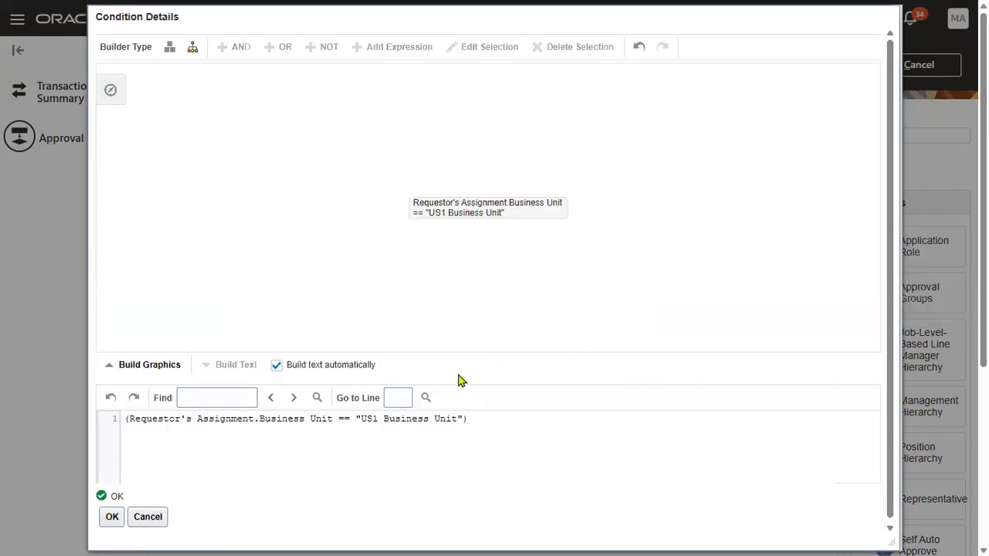
pyautogui.click(116, 515)
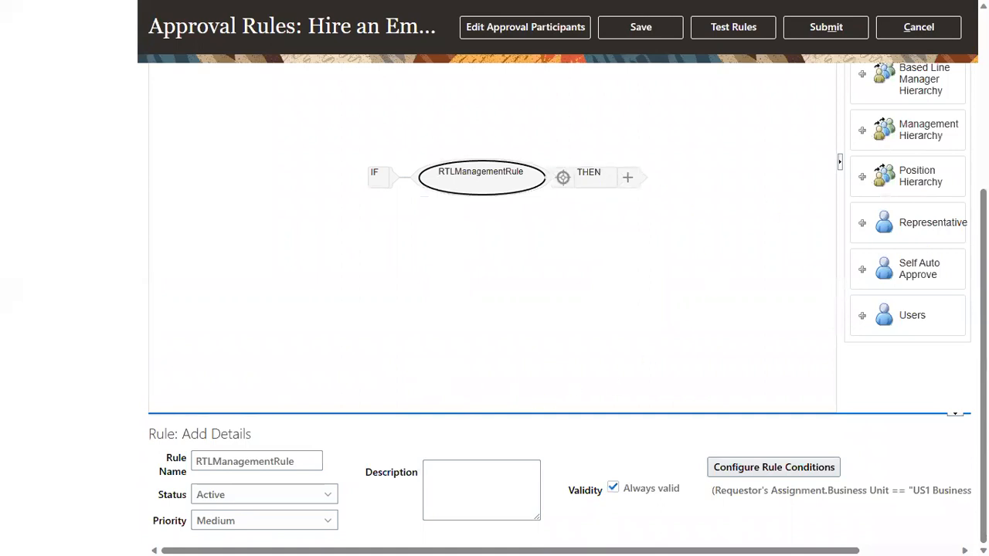
# Select RTLManagementRule's THEN branch, dismissing the move-nodes warning.
pyautogui.scroll(3, 695, 309)
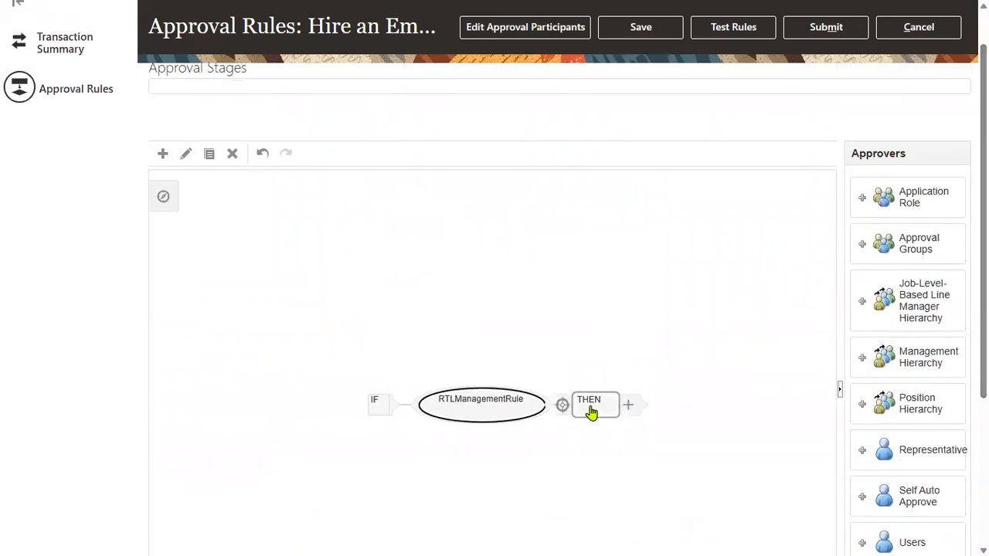
pyautogui.click(590, 410)
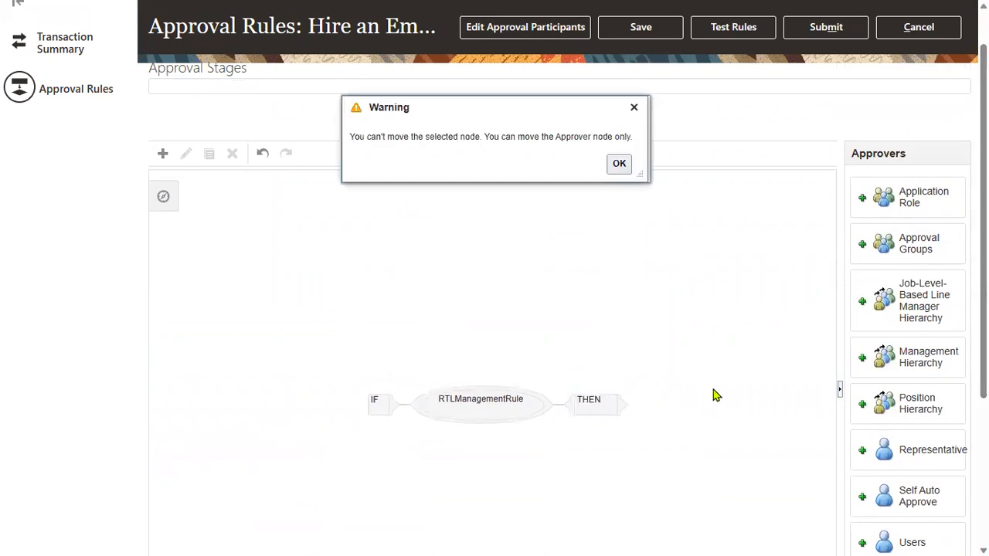
pyautogui.click(612, 164)
pyautogui.scroll(2, 722, 309)
pyautogui.click(594, 466)
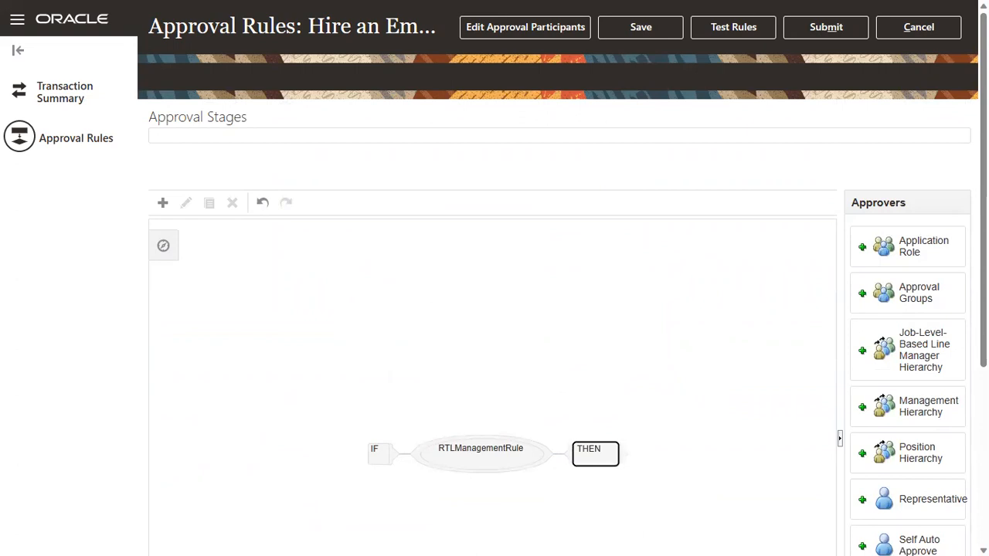
pyautogui.scroll(-3, 798, 156)
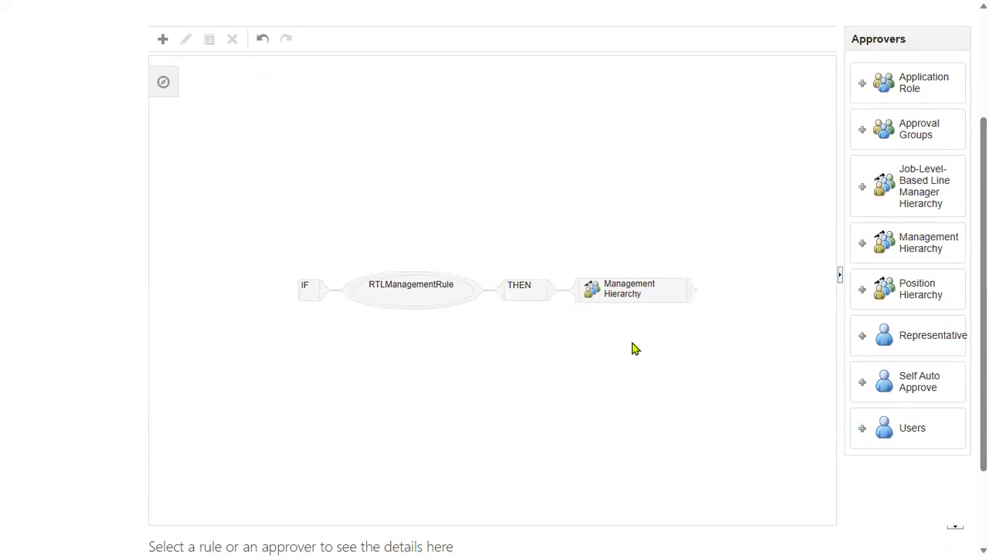
# Review the Management Hierarchy approver: Approval required, routed by Line Manager, chain of Requestor.
pyautogui.click(639, 296)
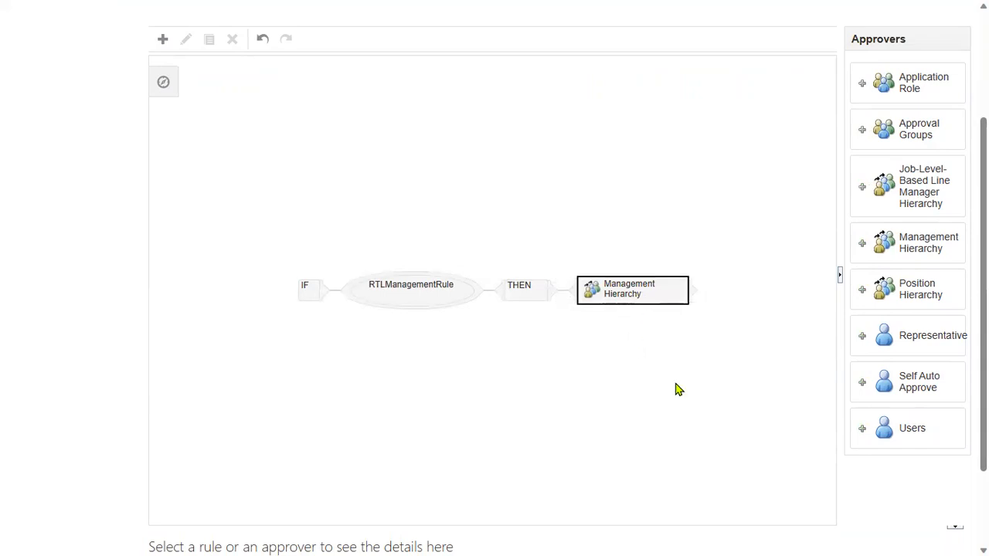
pyautogui.scroll(-2, 804, 426)
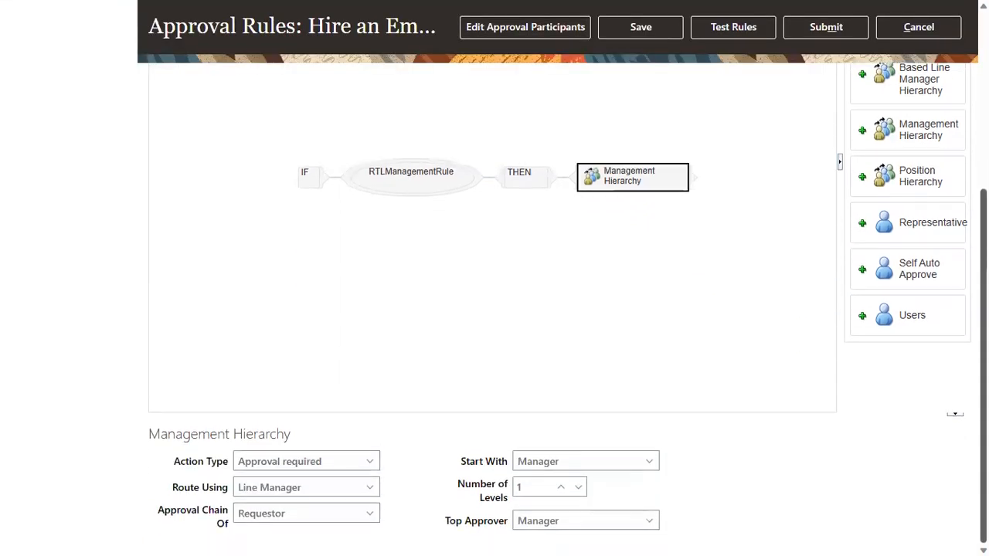
pyautogui.moveTo(177, 465); pyautogui.dragTo(216, 467)
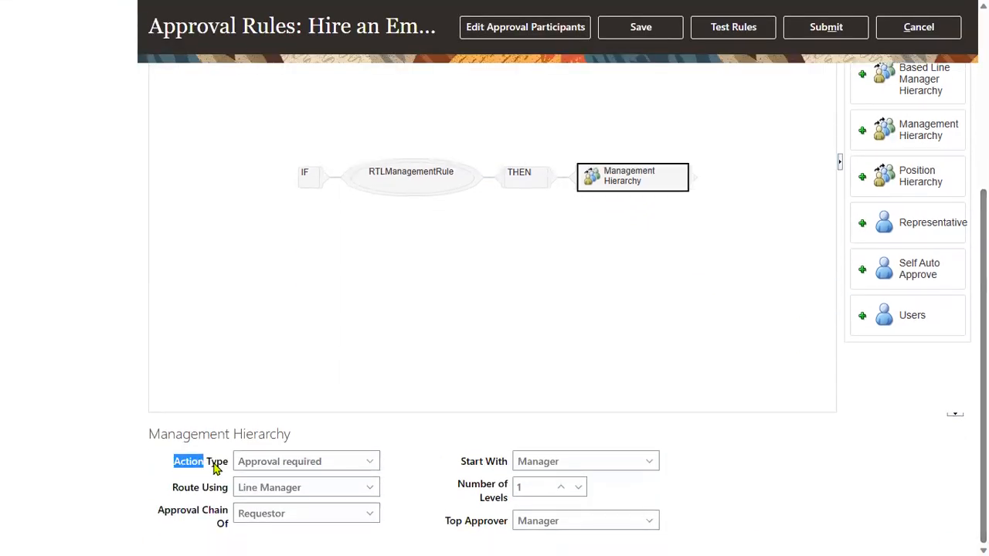
pyautogui.click(296, 463)
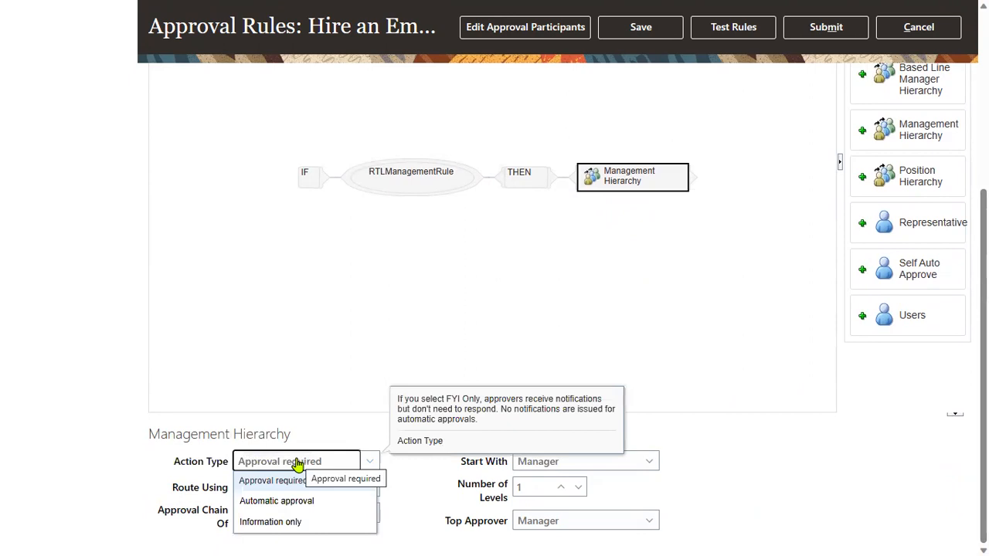
pyautogui.click(285, 503)
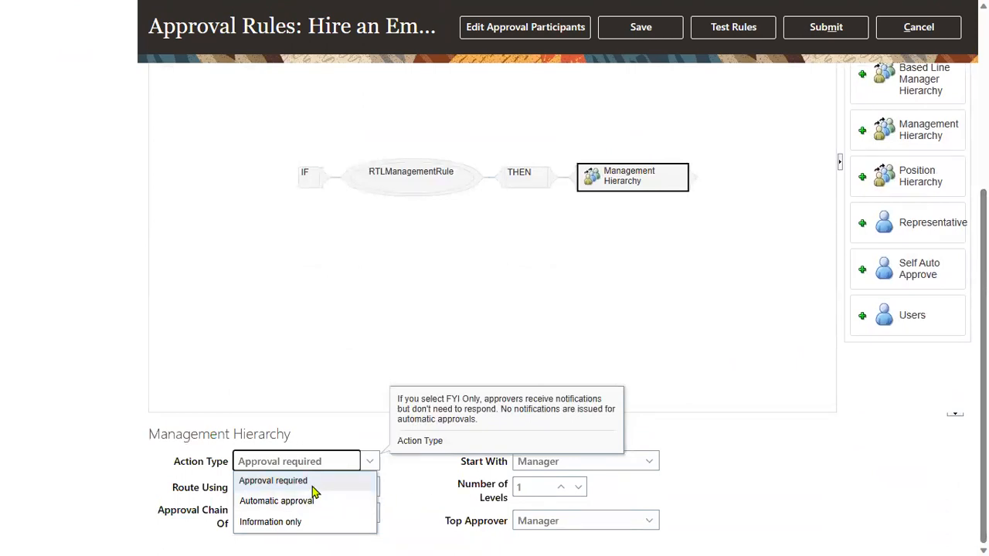
pyautogui.click(312, 483)
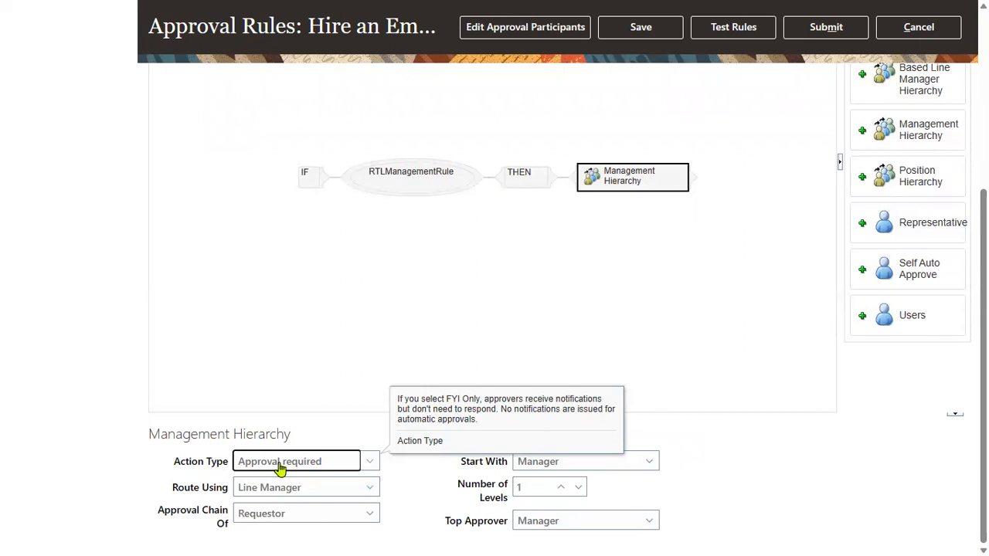
pyautogui.click(358, 490)
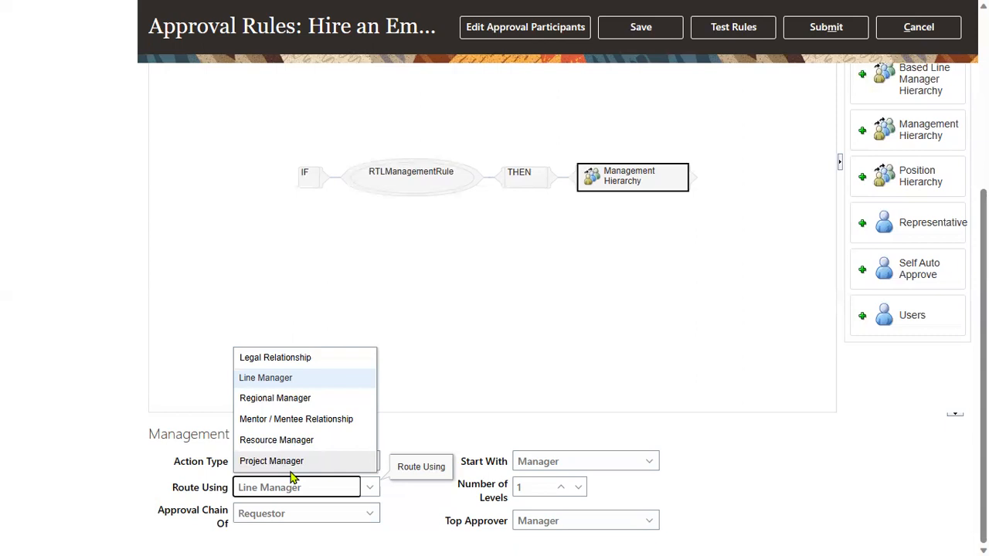
pyautogui.click(407, 495)
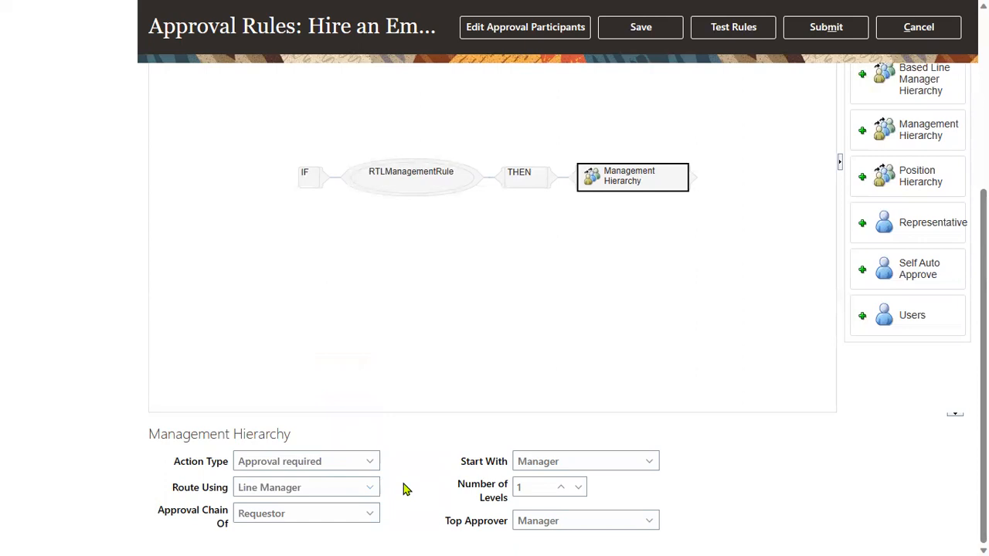
pyautogui.click(369, 515)
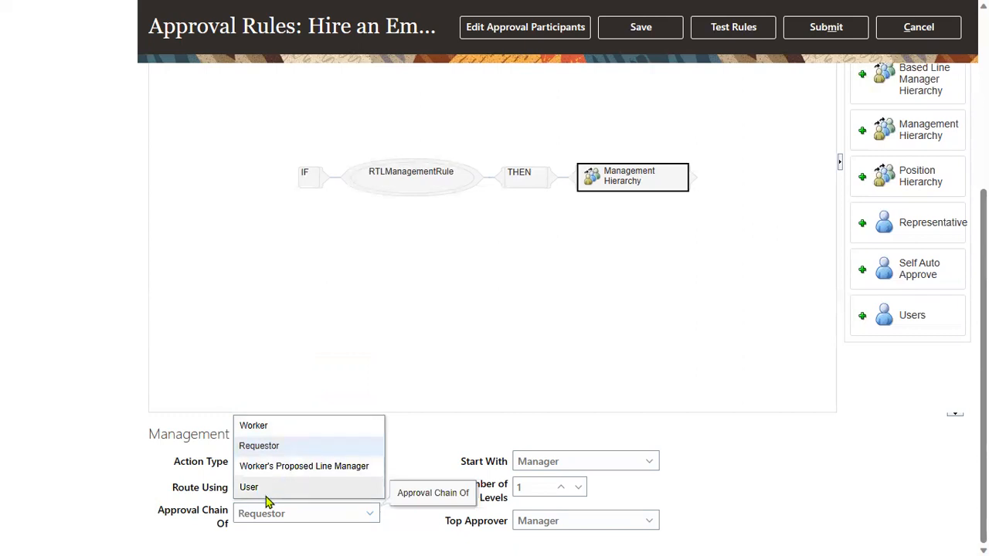
pyautogui.click(424, 457)
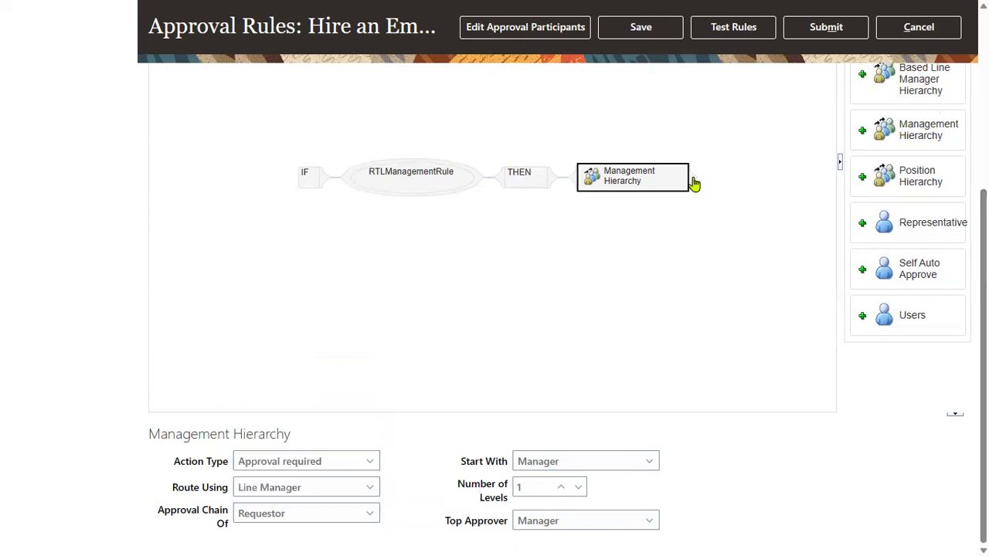
pyautogui.moveTo(634, 181)
pyautogui.click(350, 519)
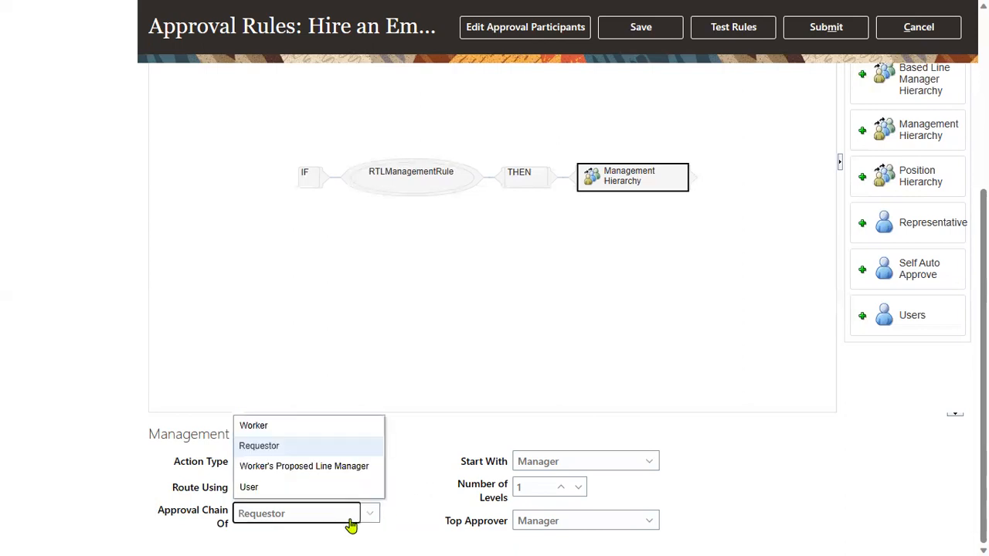
pyautogui.click(433, 464)
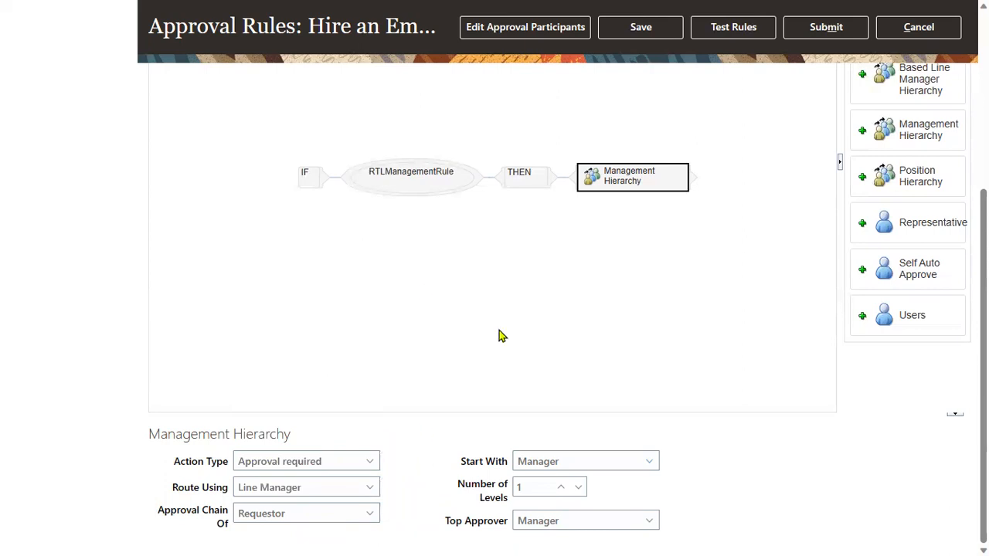
pyautogui.click(595, 470)
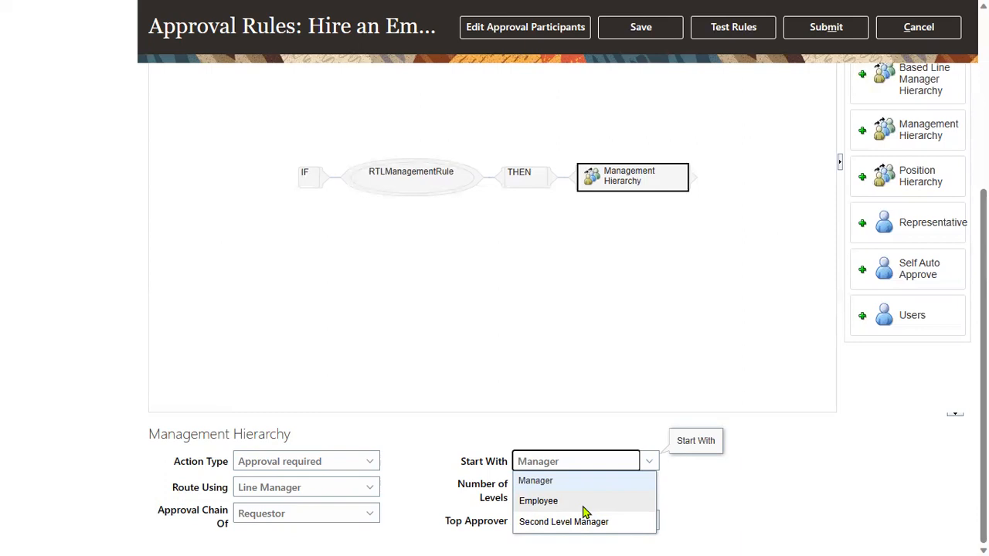
pyautogui.click(713, 470)
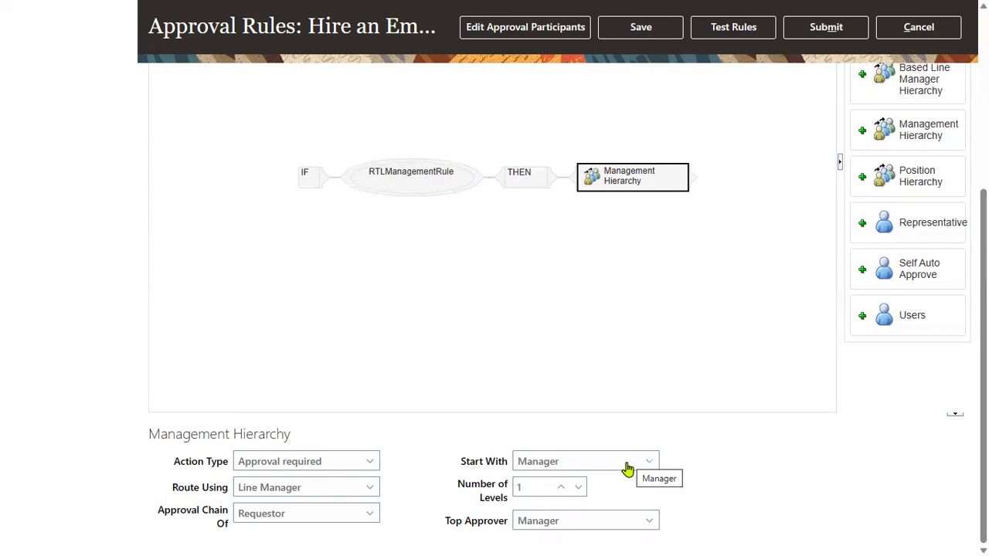
pyautogui.click(630, 467)
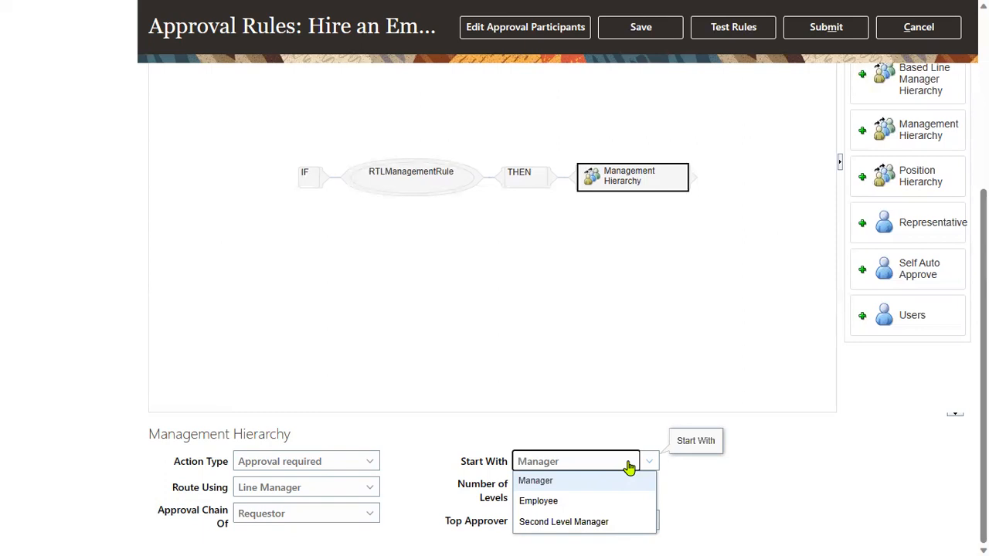
pyautogui.click(561, 488)
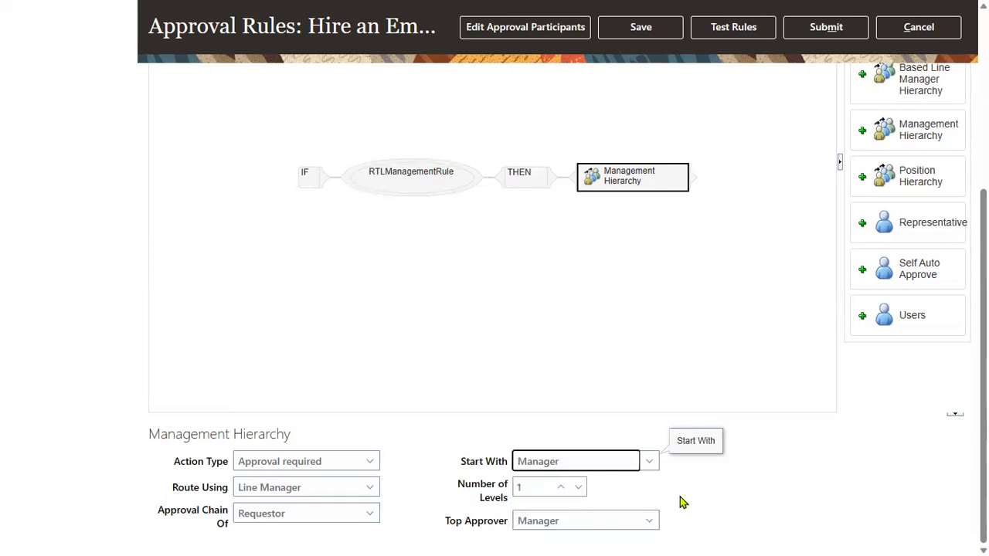
pyautogui.click(561, 487)
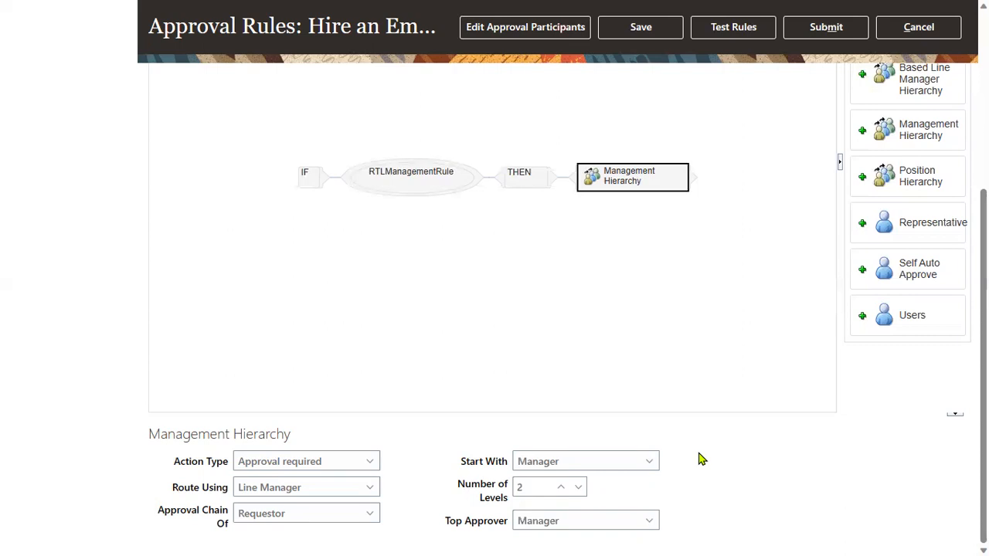
pyautogui.click(579, 487)
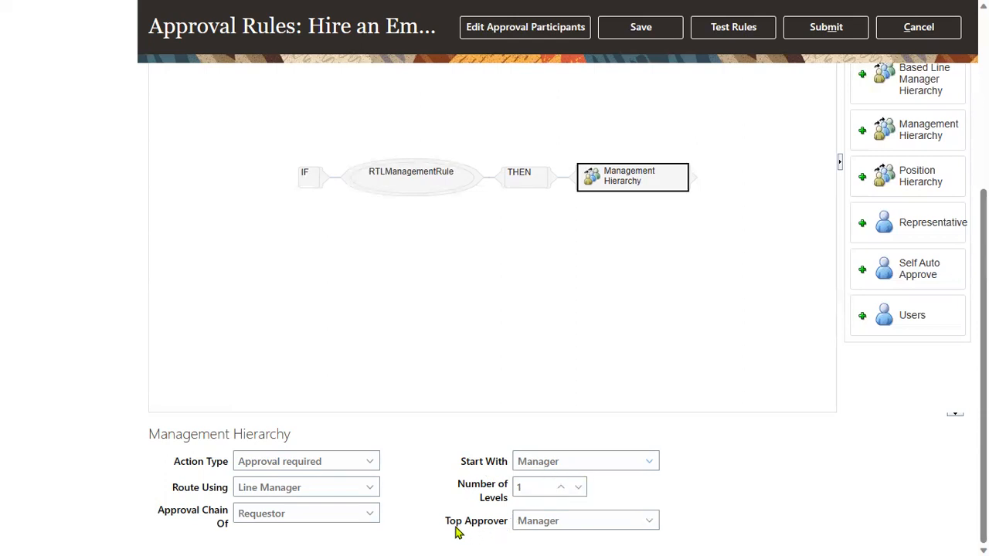
pyautogui.click(518, 522)
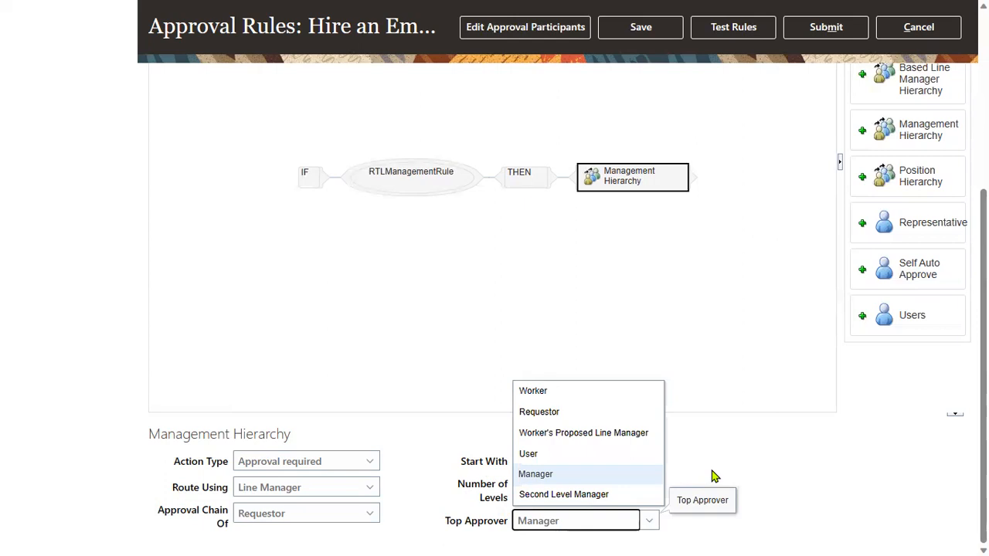
pyautogui.click(577, 475)
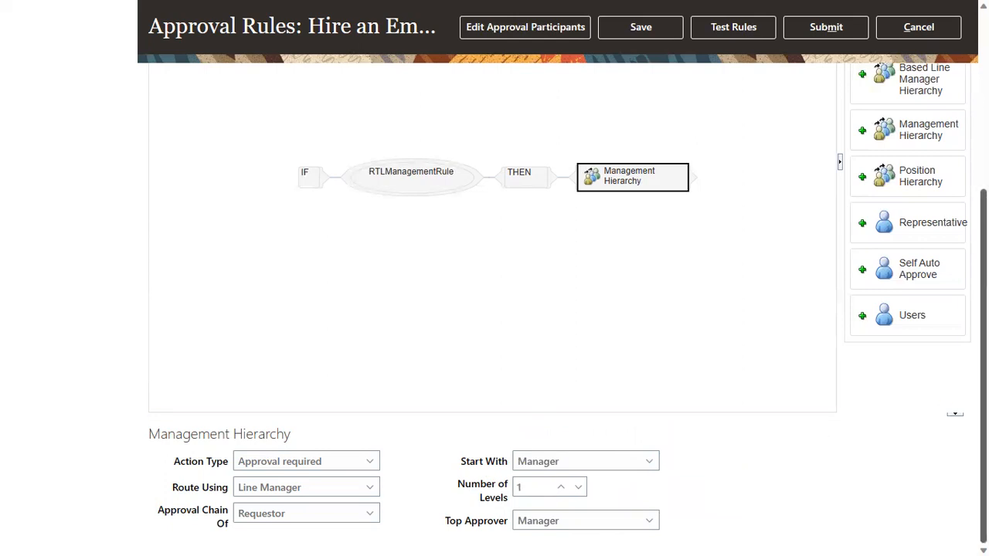
pyautogui.moveTo(983, 340); pyautogui.dragTo(983, 163)
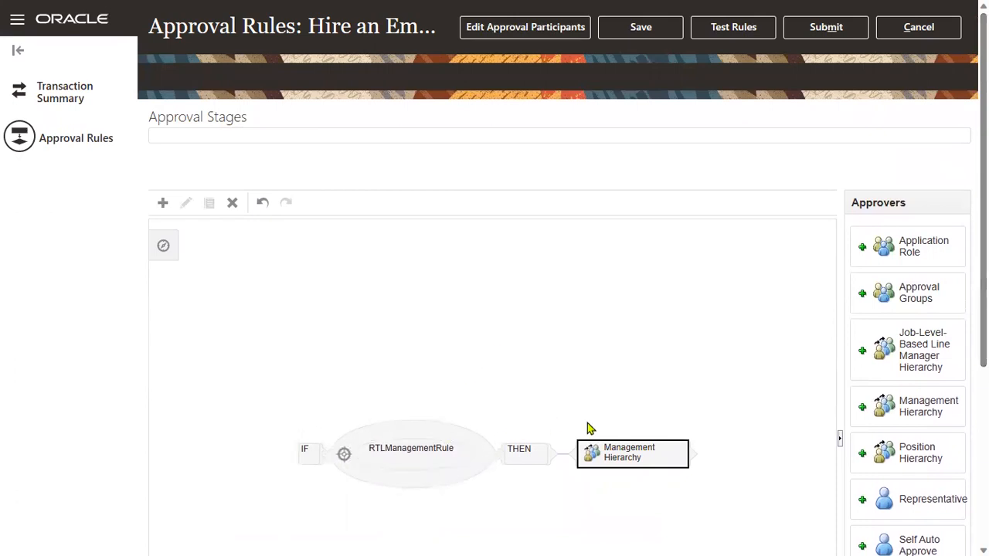
# Save the Management Hierarchy approver rule changes for Hire an Employee.
pyautogui.click(619, 463)
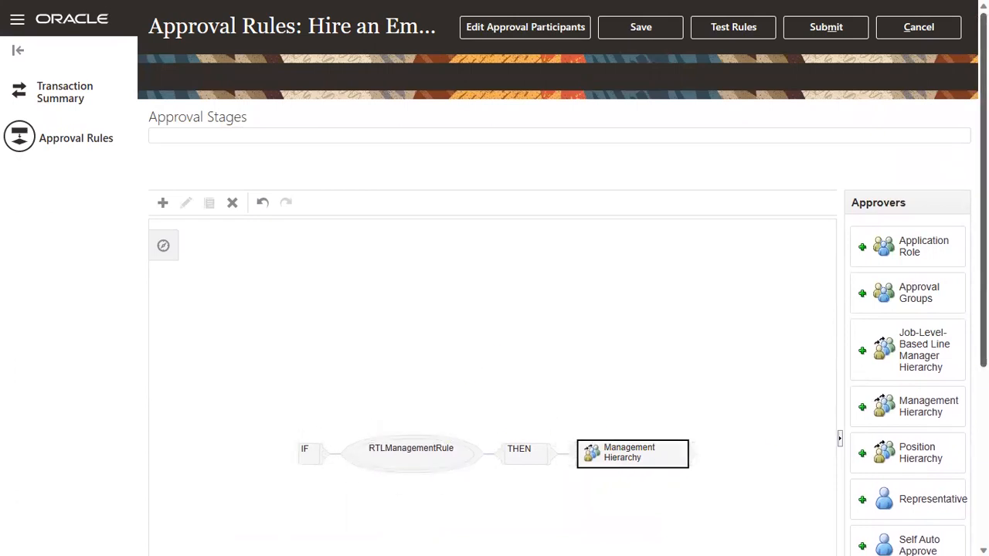
pyautogui.scroll(-4, 620, 463)
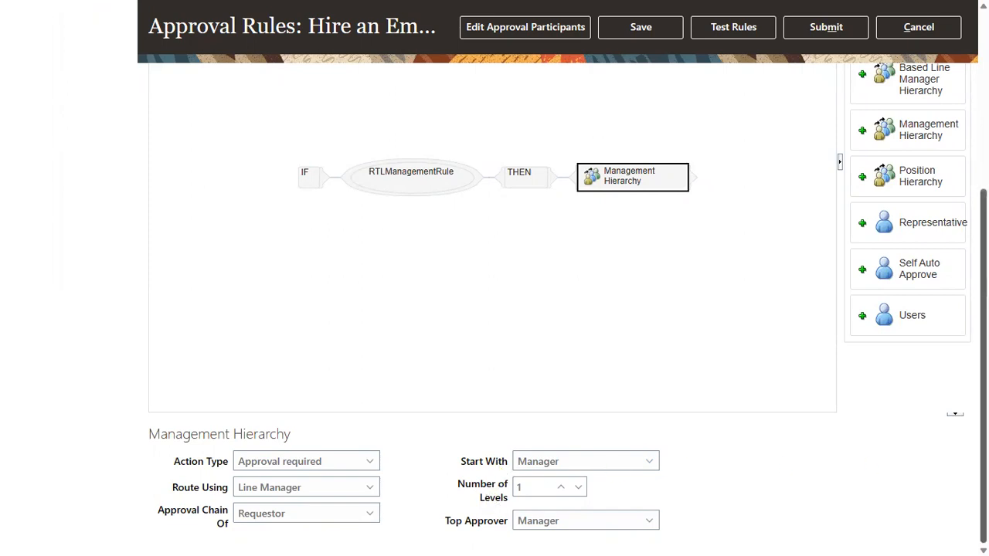
pyautogui.moveTo(984, 415); pyautogui.dragTo(983, 239)
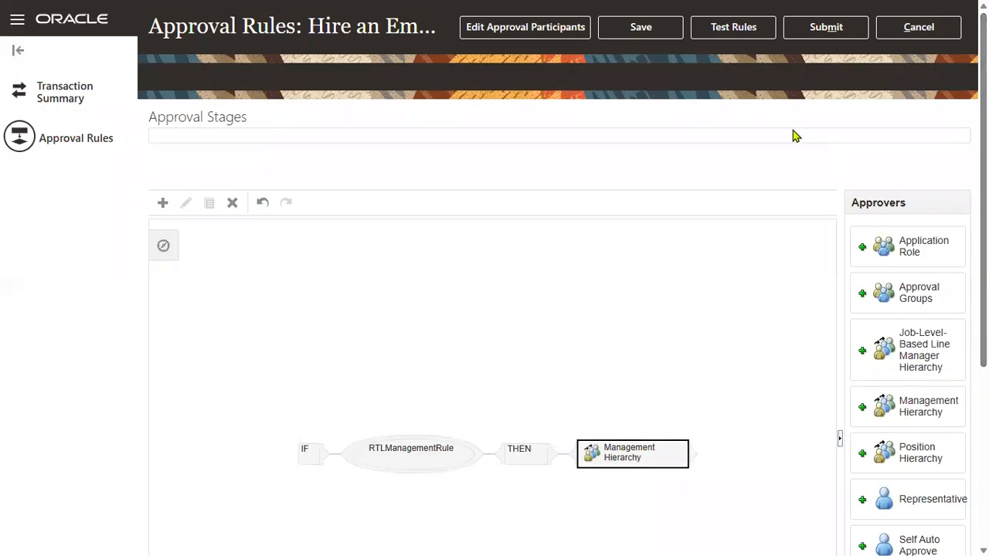
pyautogui.click(657, 31)
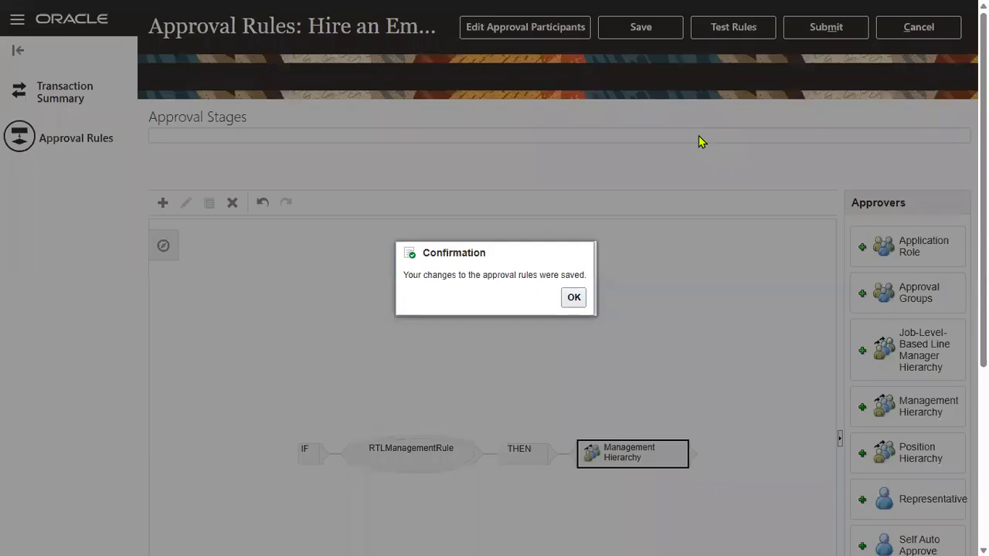
pyautogui.click(573, 297)
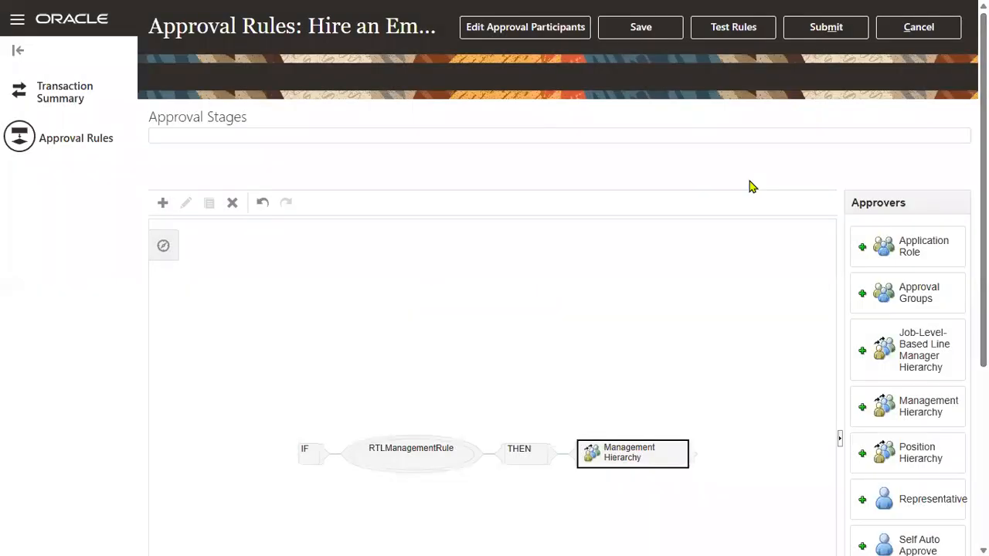
# Submit and commit the approval rules, then leave Transaction Manager: Rules.
pyautogui.click(819, 28)
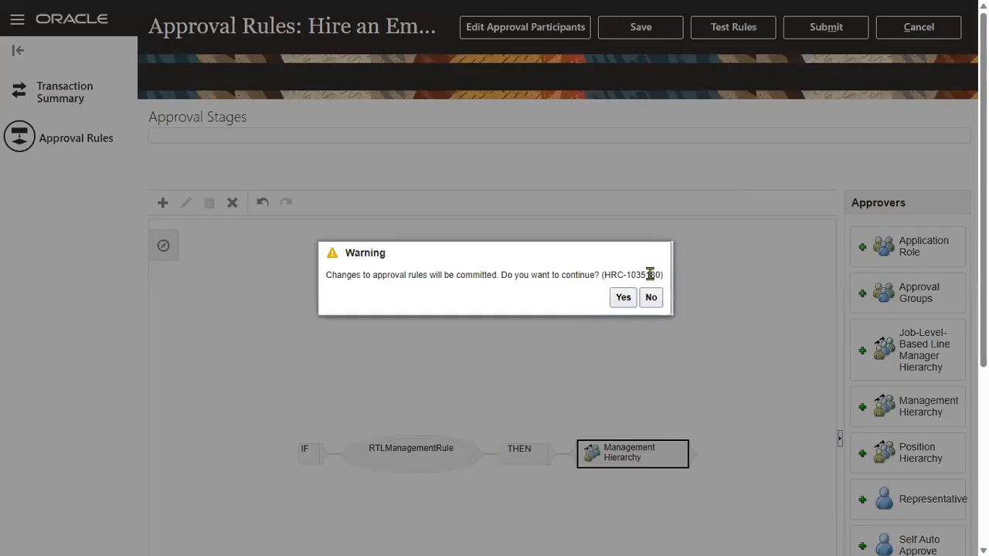
pyautogui.click(623, 298)
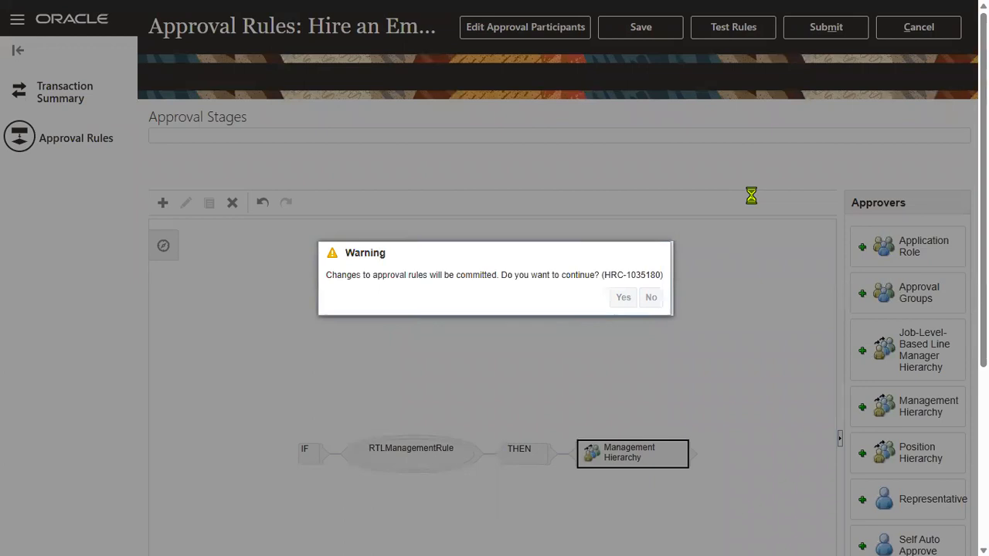
pyautogui.click(573, 300)
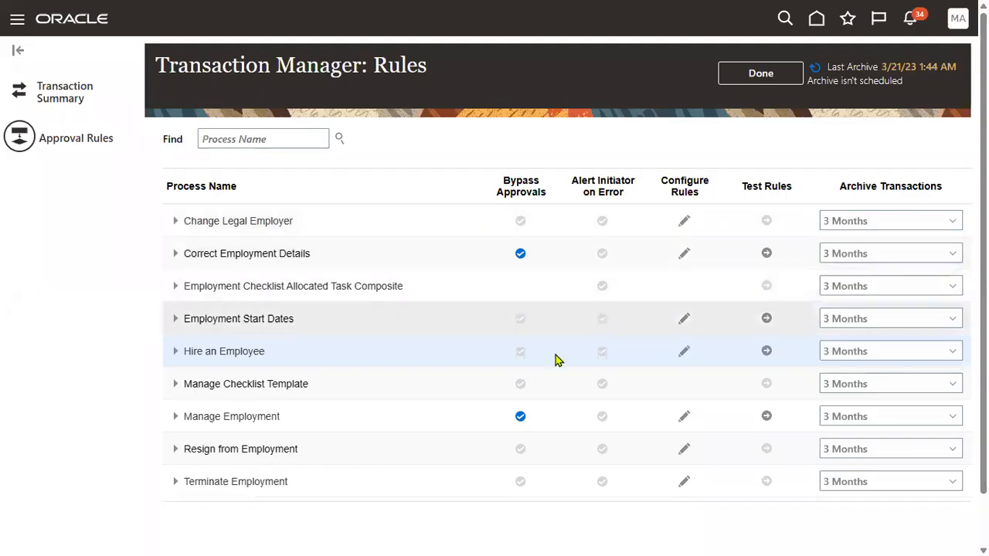
pyautogui.click(760, 73)
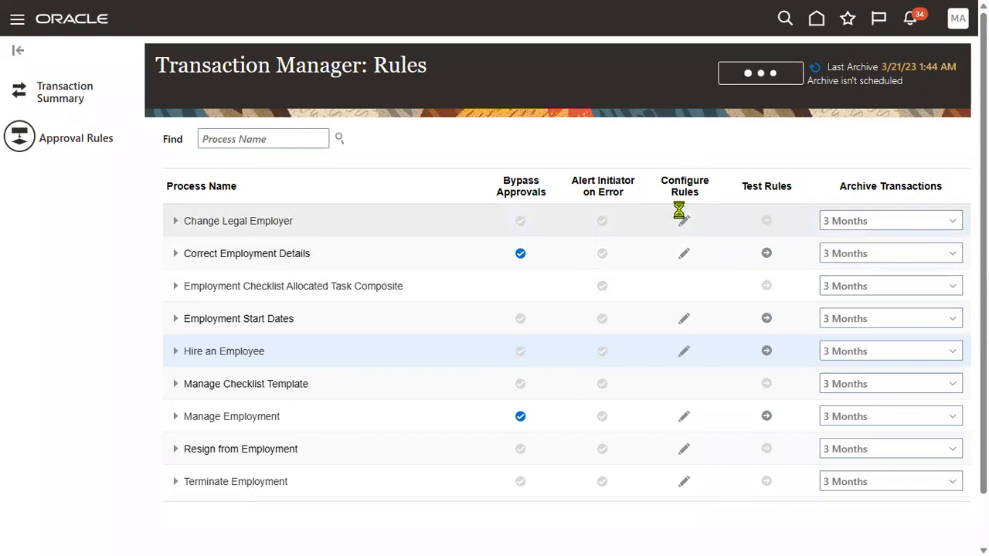
pyautogui.hotkey('alt', 'Tab')
pyautogui.hotkey('alt', 'Tab')
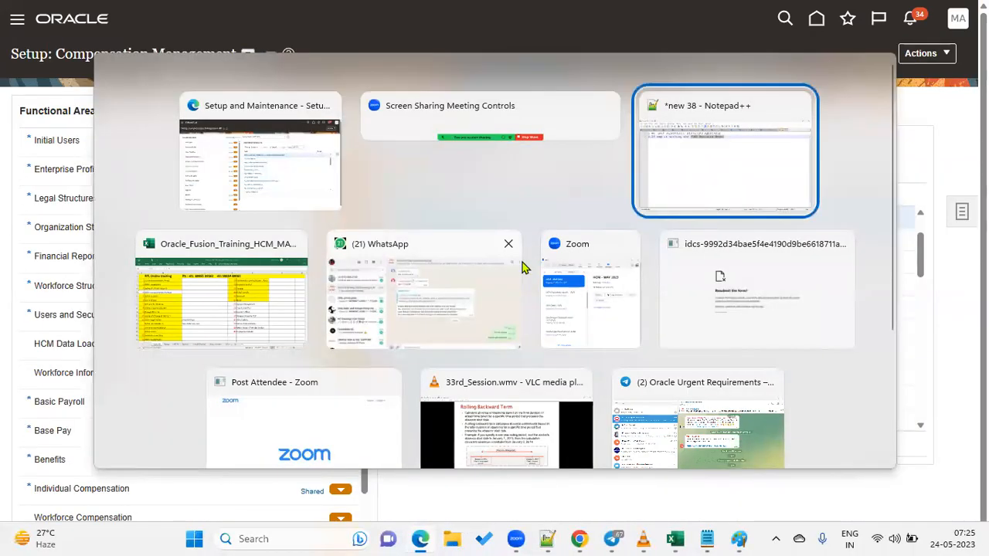
# Note Emp1 in US1 Business Unit needs manager approval and Emp2 in US2 is Approved.
pyautogui.click(641, 171)
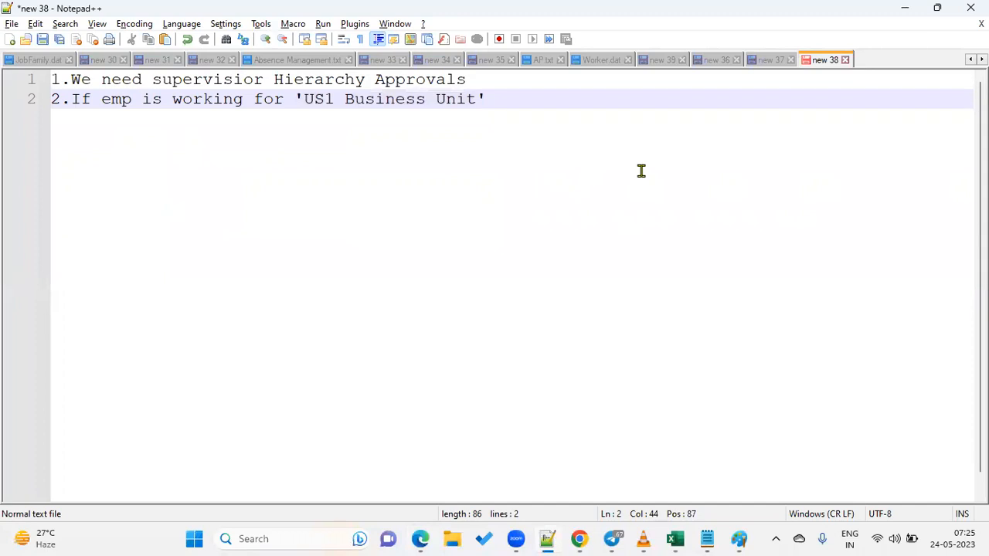
pyautogui.press('Return')
pyautogui.press('Return')
pyautogui.press('Return')
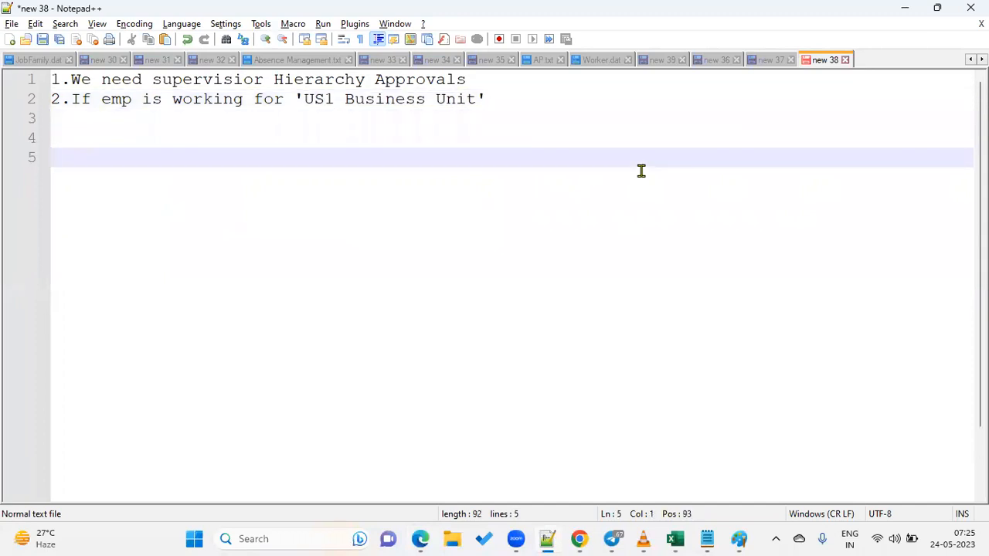
pyautogui.write('Emp1 - US1 ')
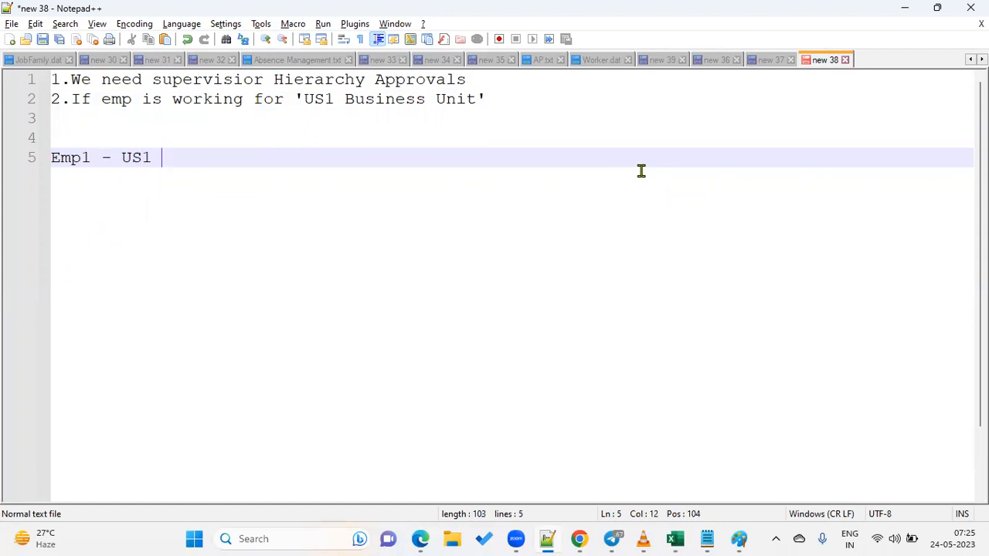
pyautogui.write('Business Un')
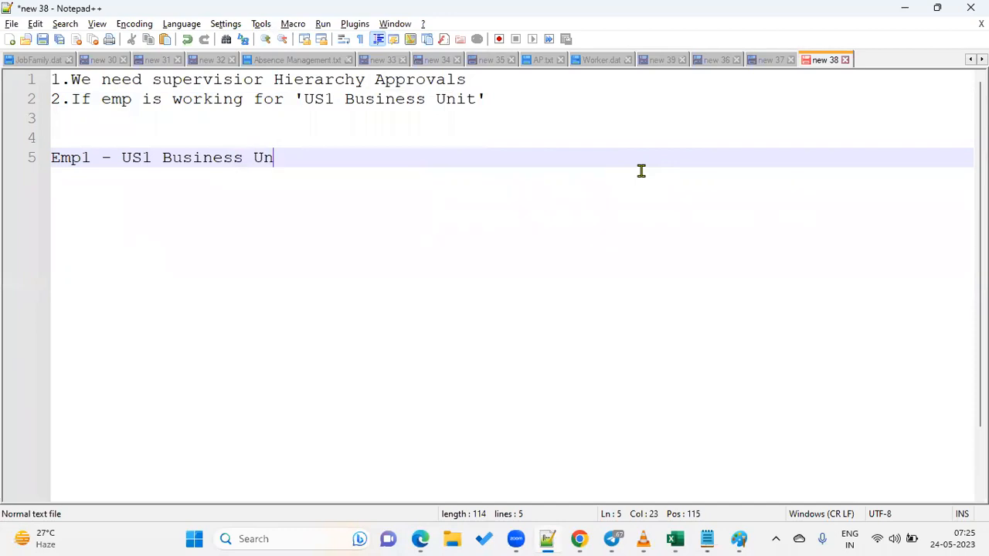
pyautogui.write('it - Hire')
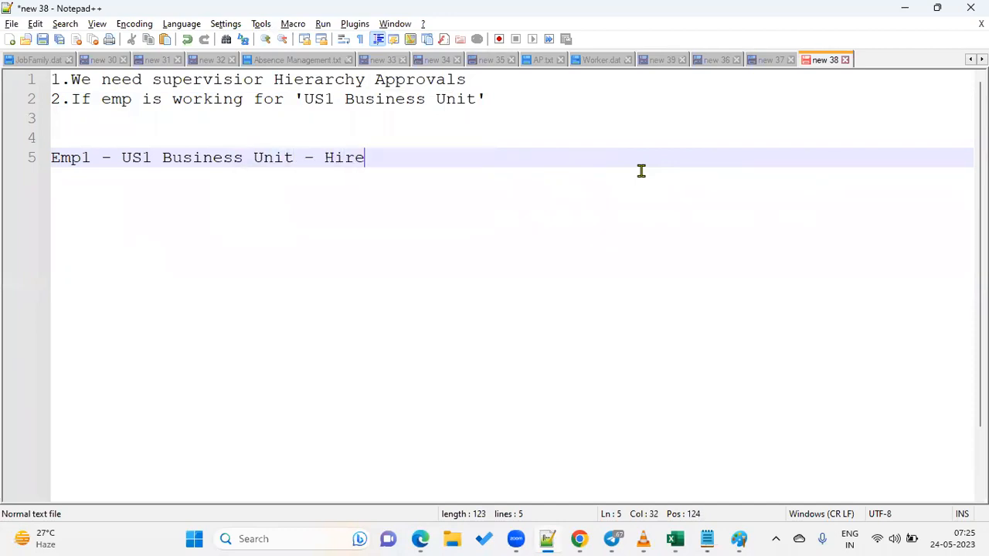
pyautogui.write(' Emp - Required ')
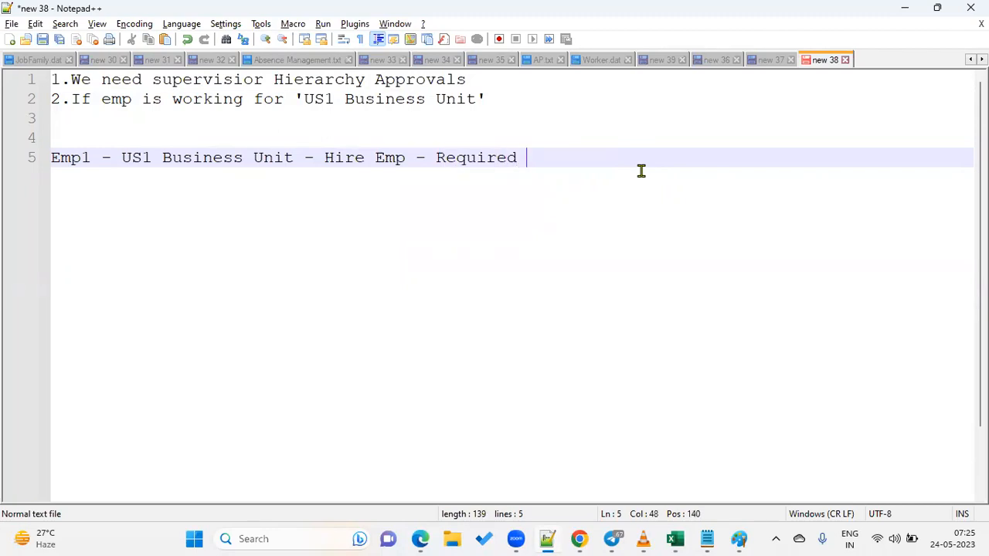
pyautogui.write('approval')
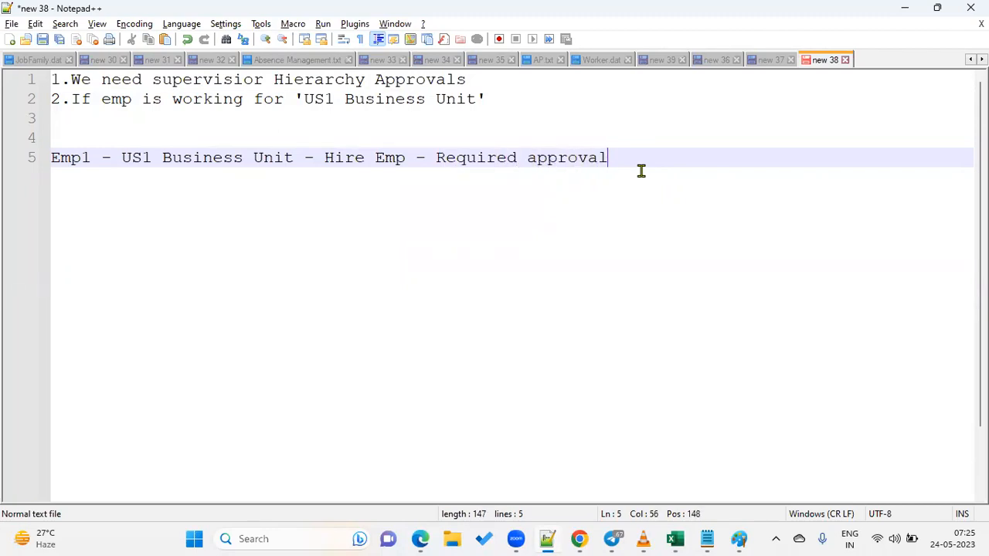
pyautogui.write(' from his Manager')
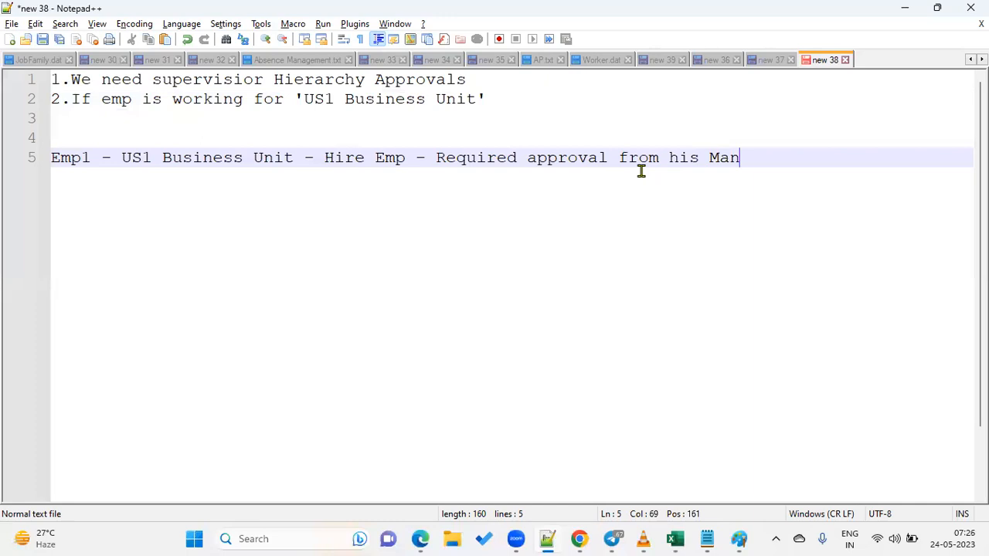
pyautogui.press('Return')
pyautogui.press('Return')
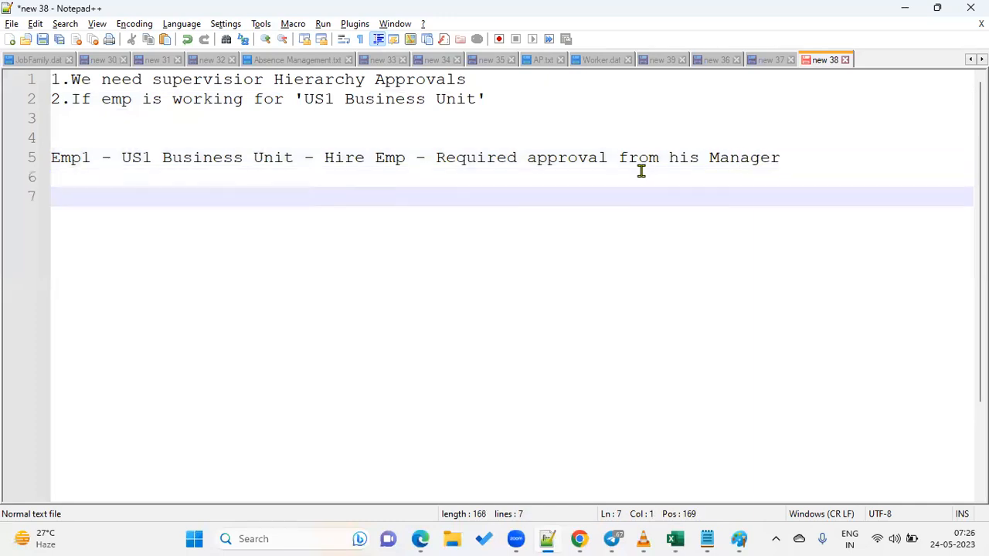
pyautogui.write('Emp2 - US2 ')
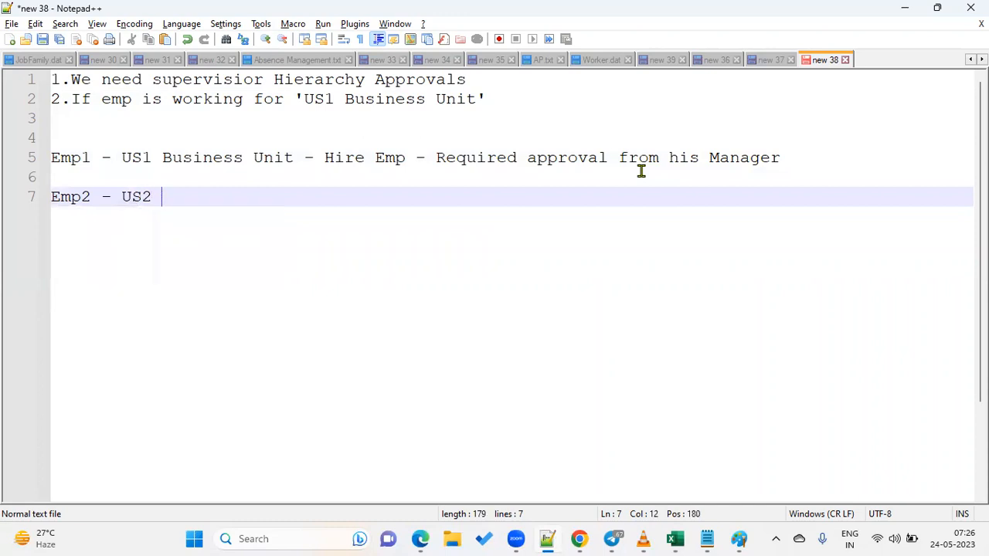
pyautogui.write('Business Unit - ')
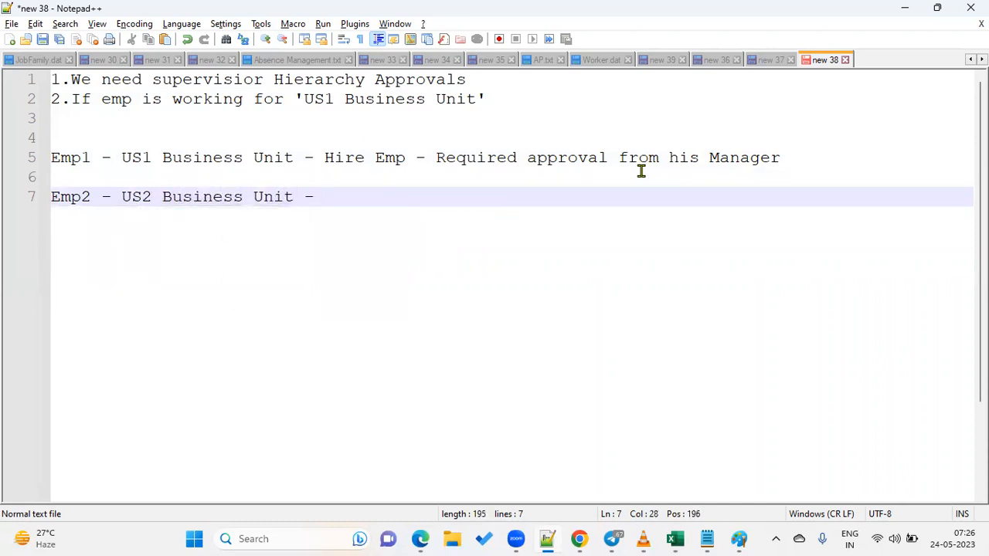
pyautogui.write('Approved')
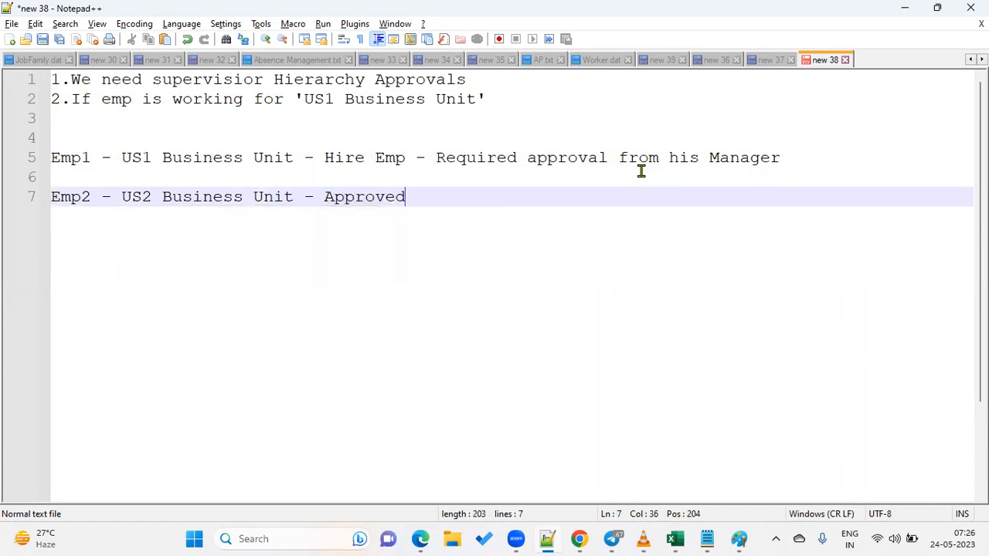
pyautogui.press('Return')
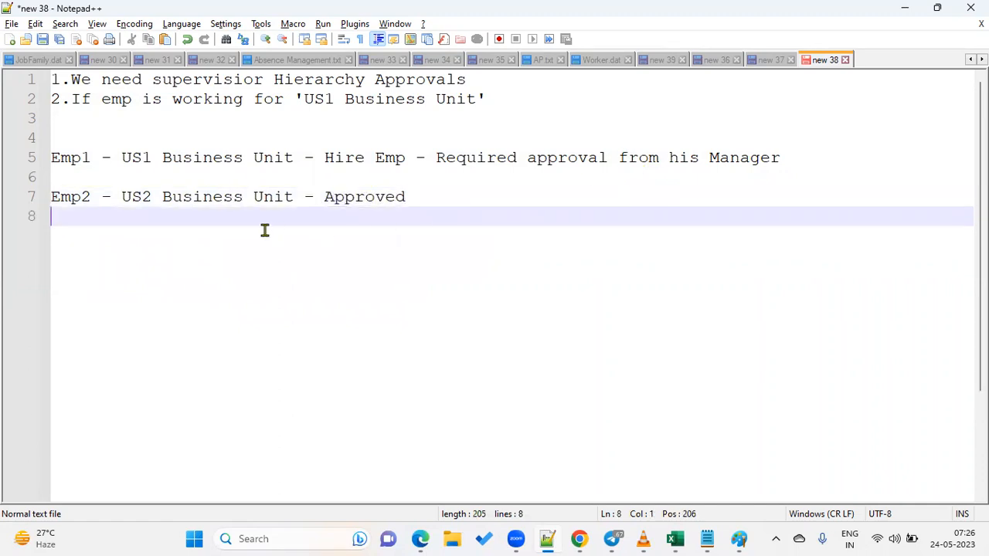
pyautogui.moveTo(121, 158); pyautogui.dragTo(292, 158)
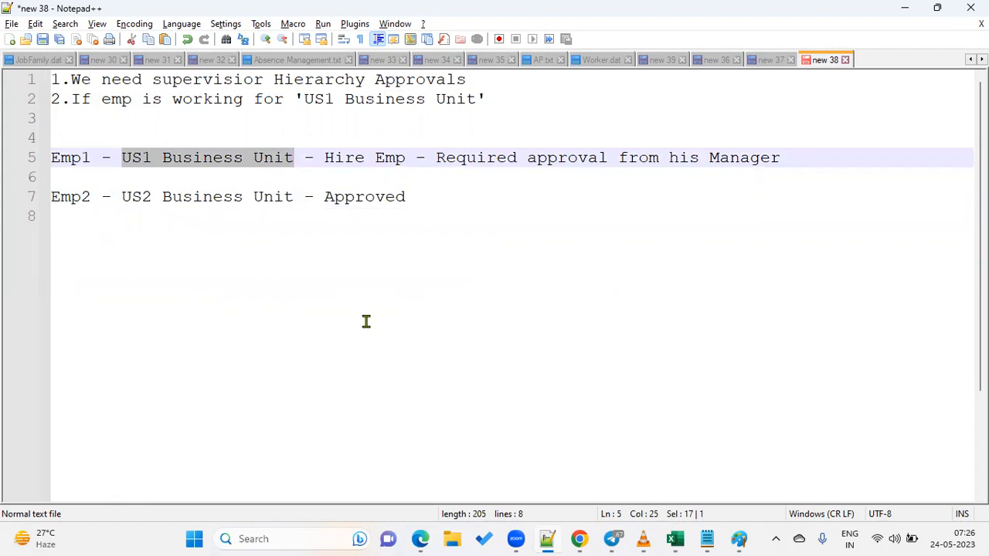
pyautogui.click(421, 538)
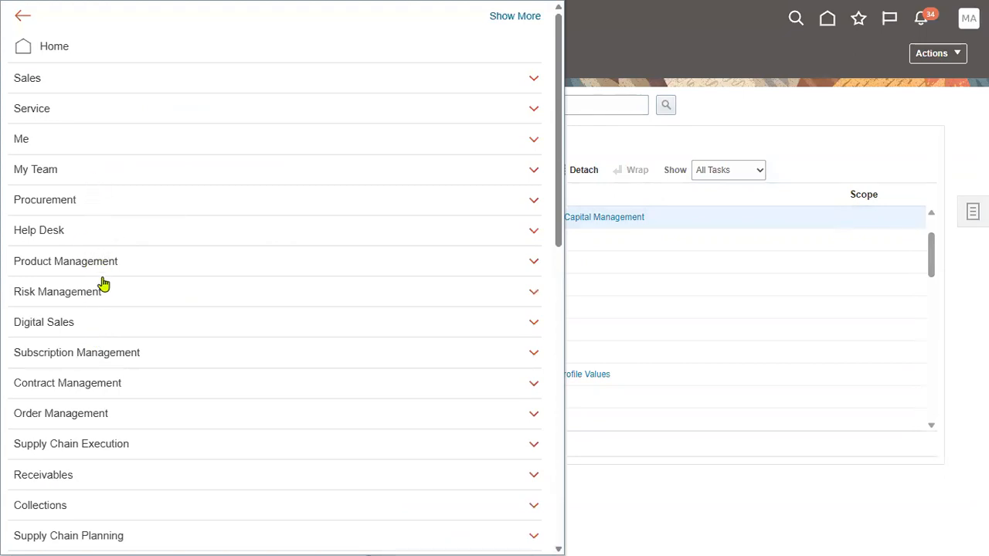
# Open the Security Console from the Navigator's Tools group.
pyautogui.moveTo(561, 252); pyautogui.dragTo(578, 151)
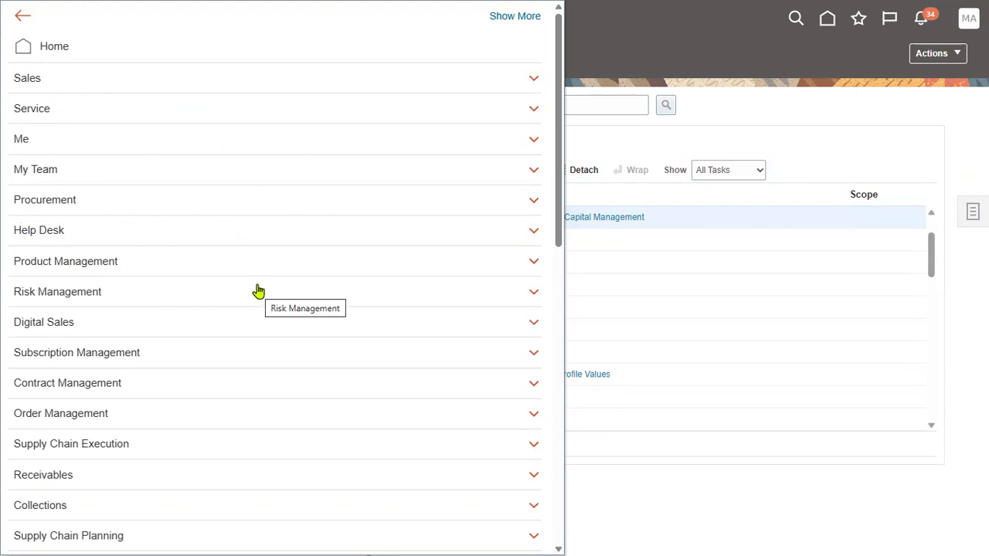
pyautogui.scroll(-3, 172, 329)
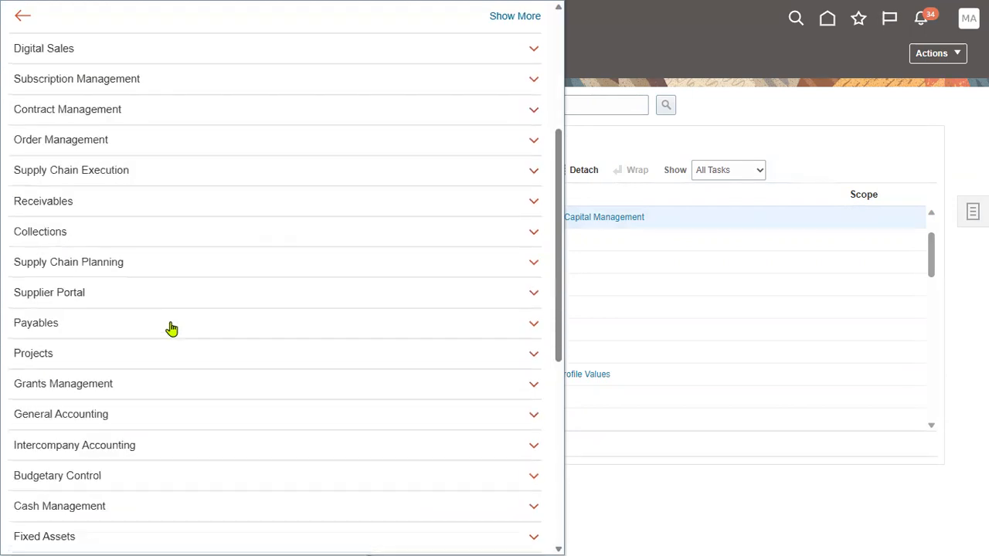
pyautogui.scroll(-5, 172, 329)
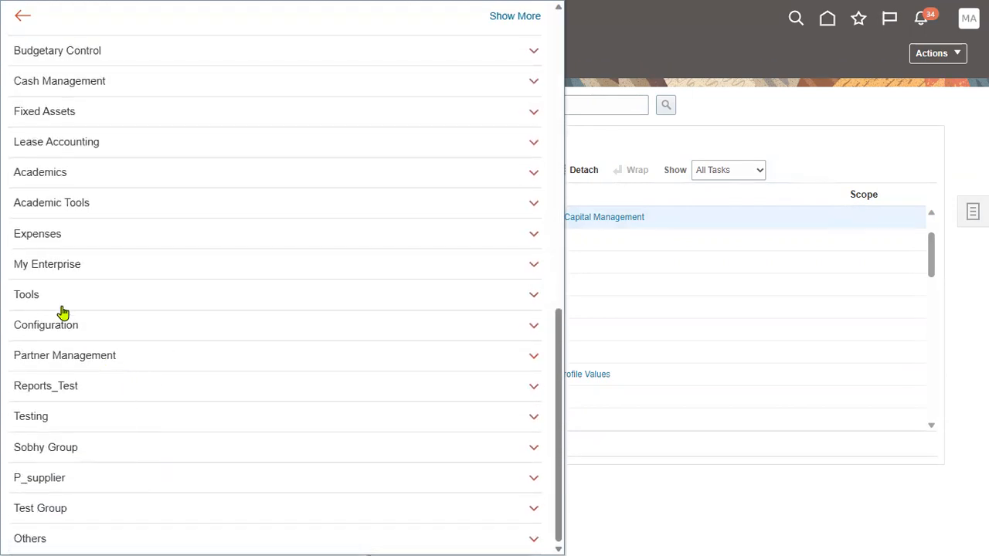
pyautogui.click(61, 304)
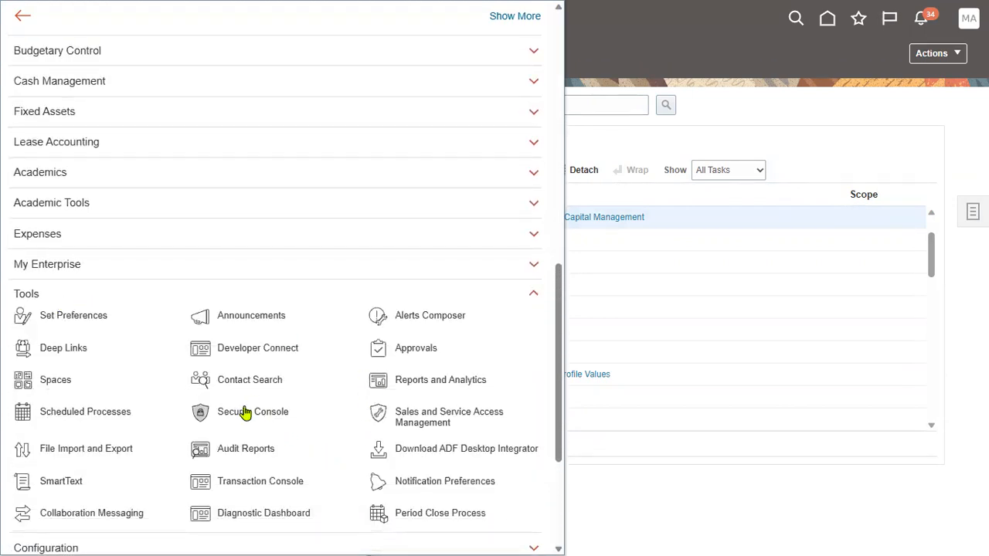
pyautogui.click(243, 416)
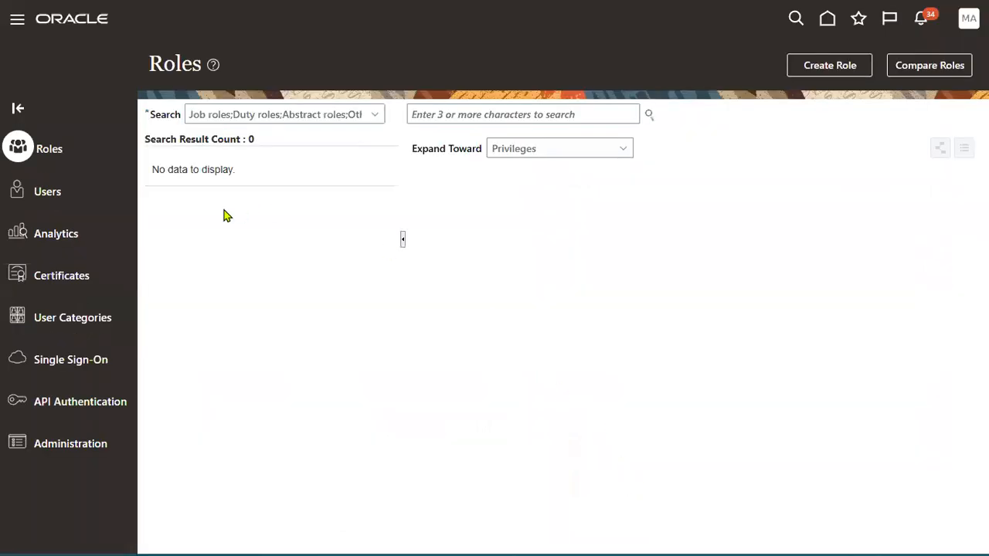
# Search Users for the first test user and open the account for editing.
pyautogui.click(48, 193)
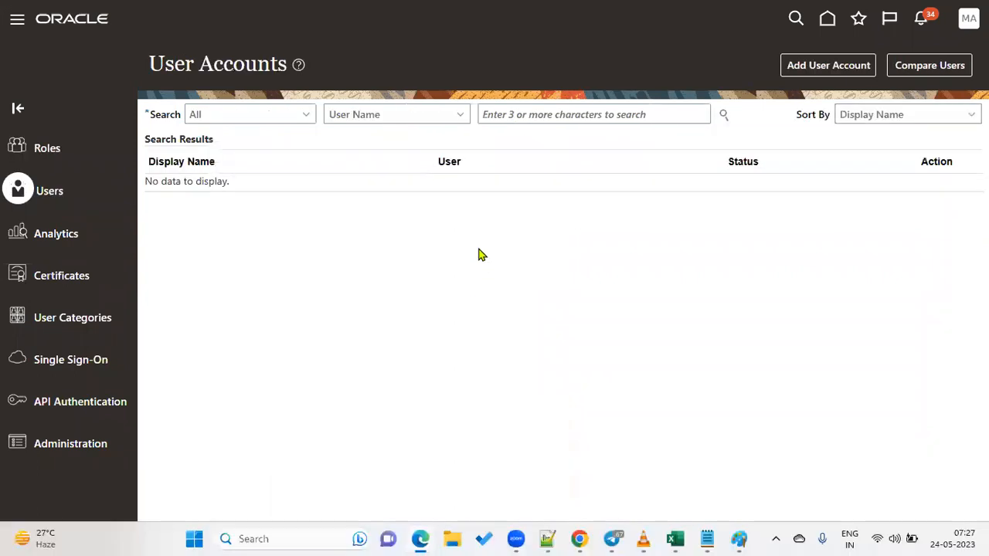
pyautogui.click(496, 115)
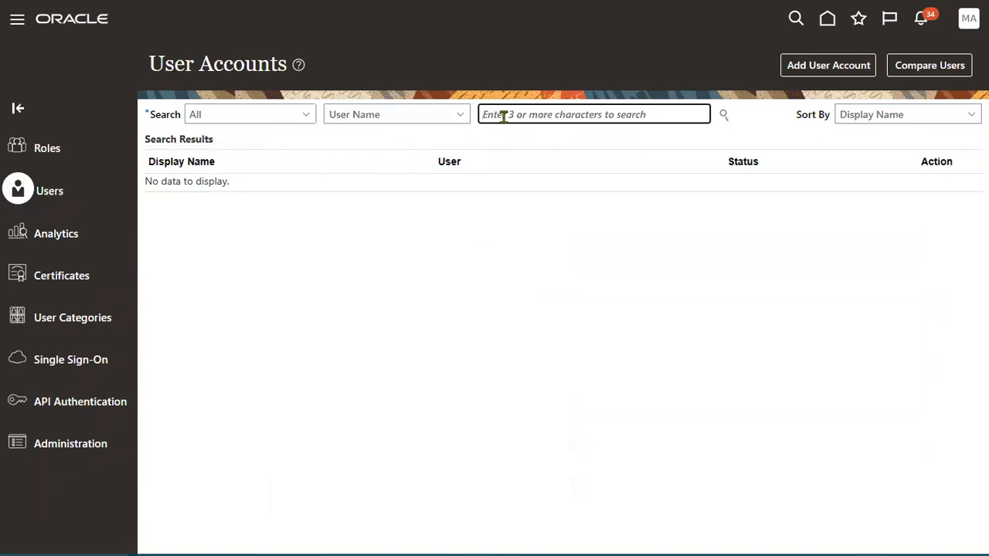
pyautogui.write('hu')
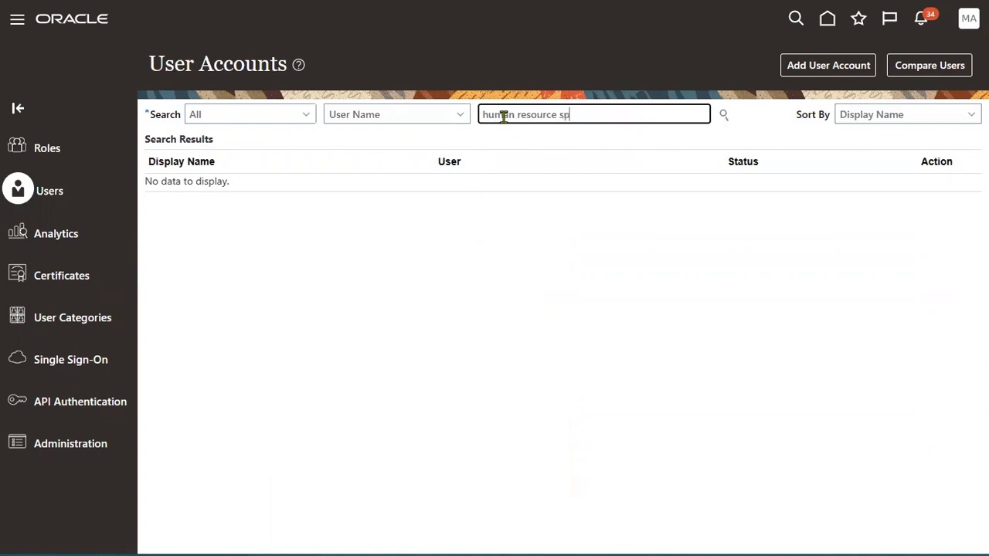
pyautogui.write('man resource')
pyautogui.hotkey('ctrl', 'BackSpace')
pyautogui.hotkey('ctrl', 'BackSpace')
pyautogui.write('MAY1.')
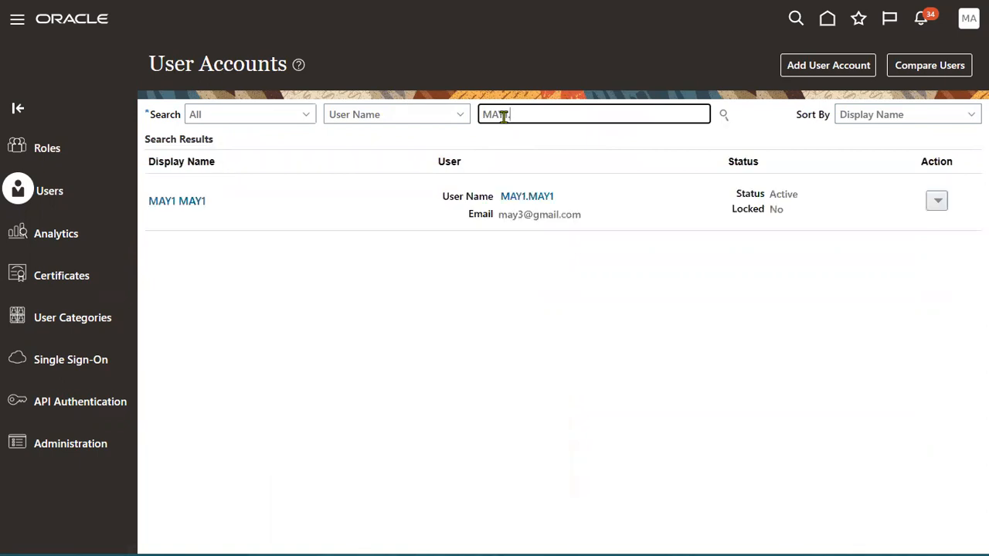
pyautogui.click(524, 198)
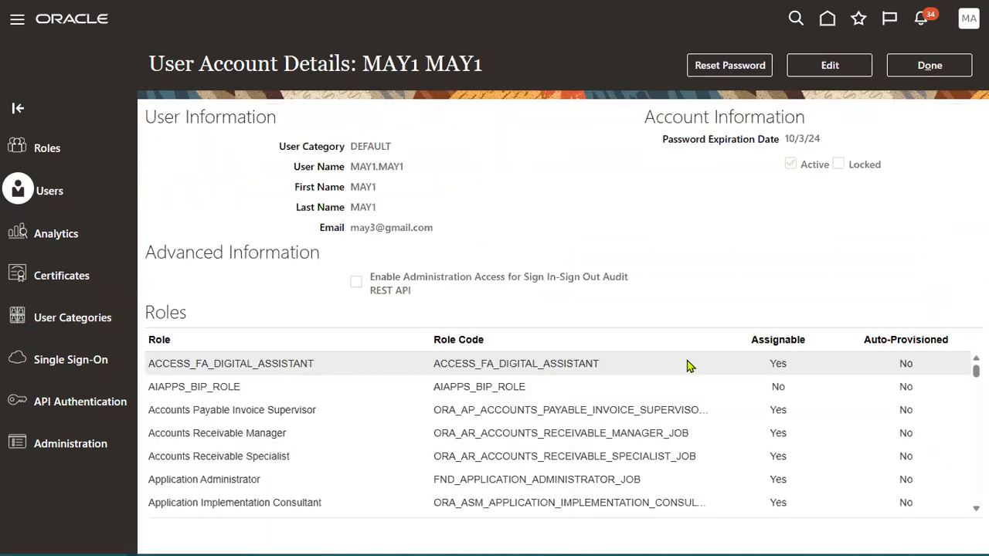
pyautogui.click(836, 64)
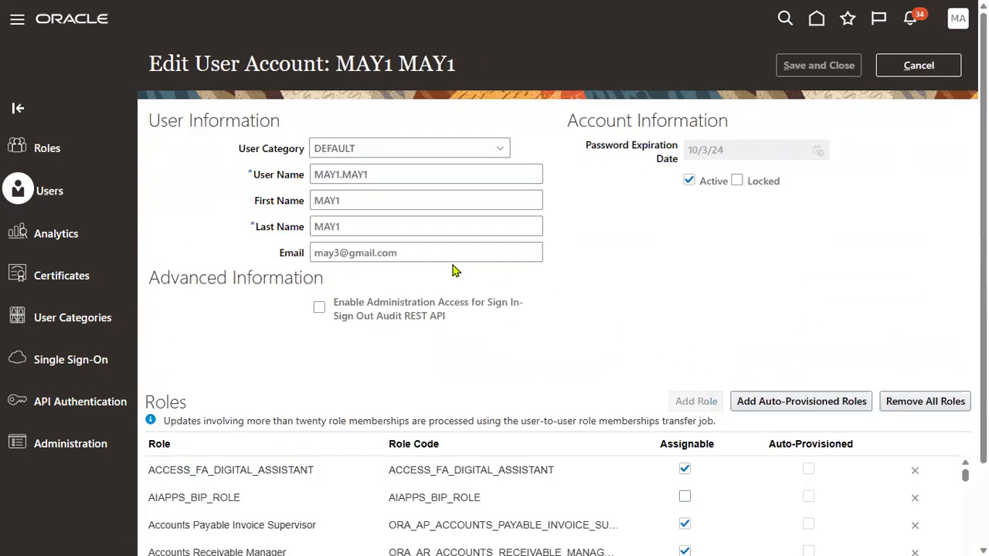
# Add the Human Resource Specialist role to the first test user and save.
pyautogui.write('h')
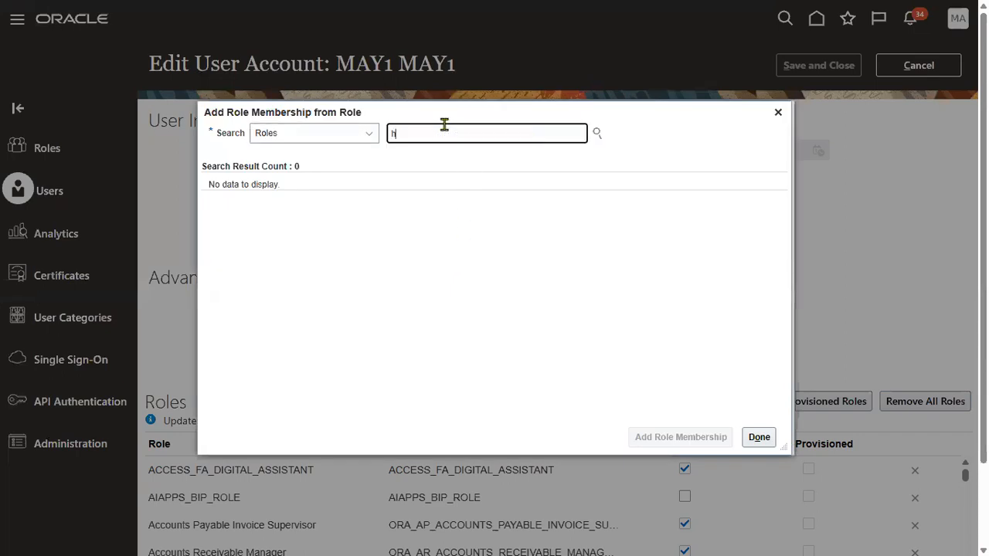
pyautogui.write('uman ')
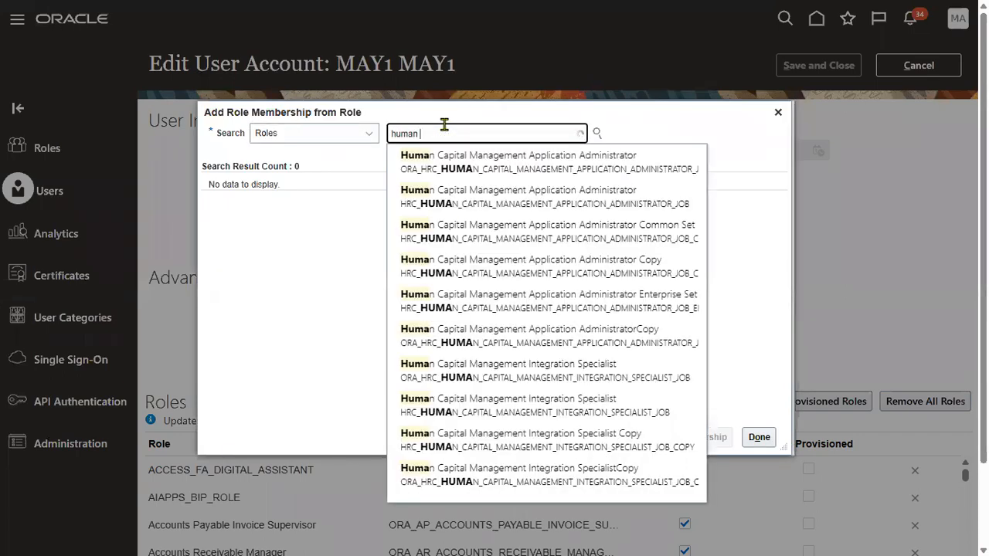
pyautogui.write('res')
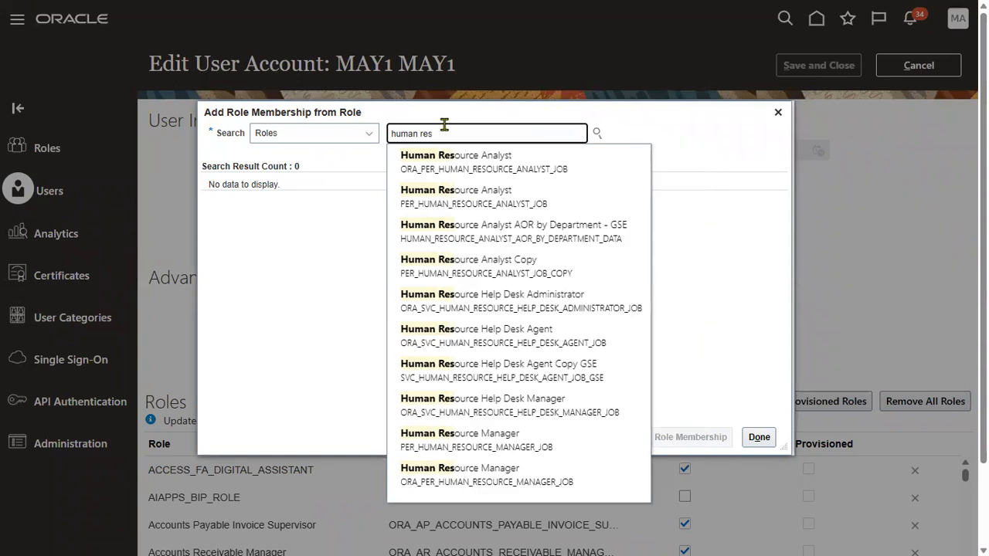
pyautogui.write('ource s')
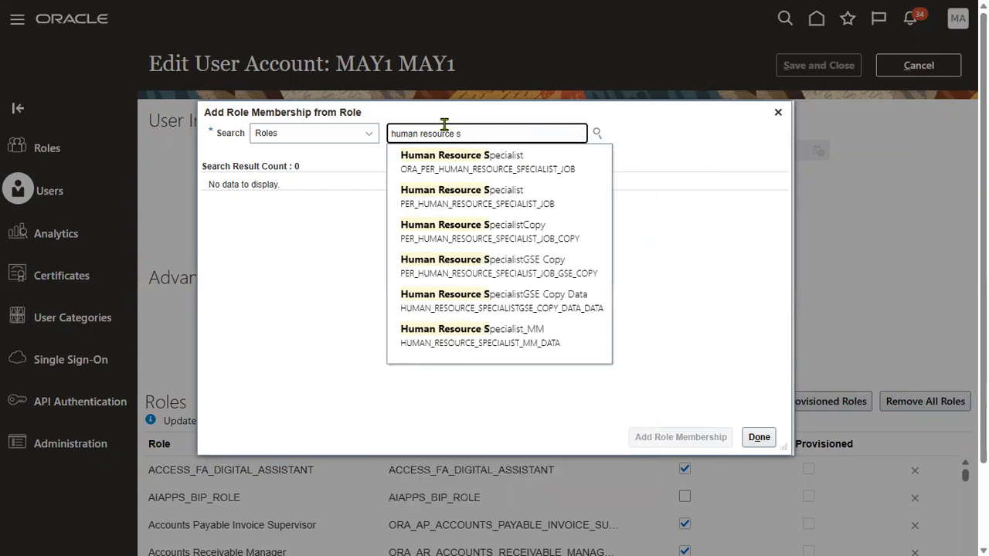
pyautogui.click(441, 163)
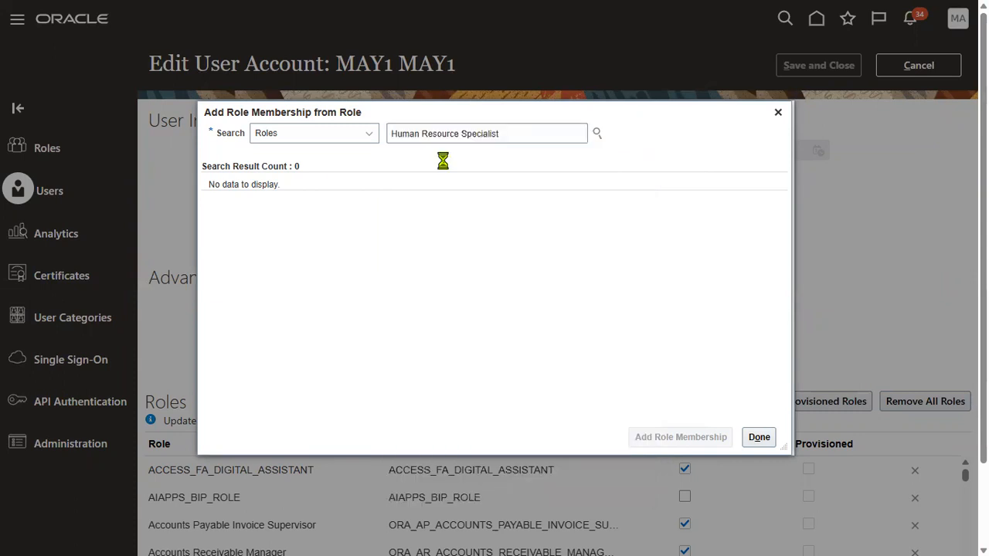
pyautogui.click(697, 438)
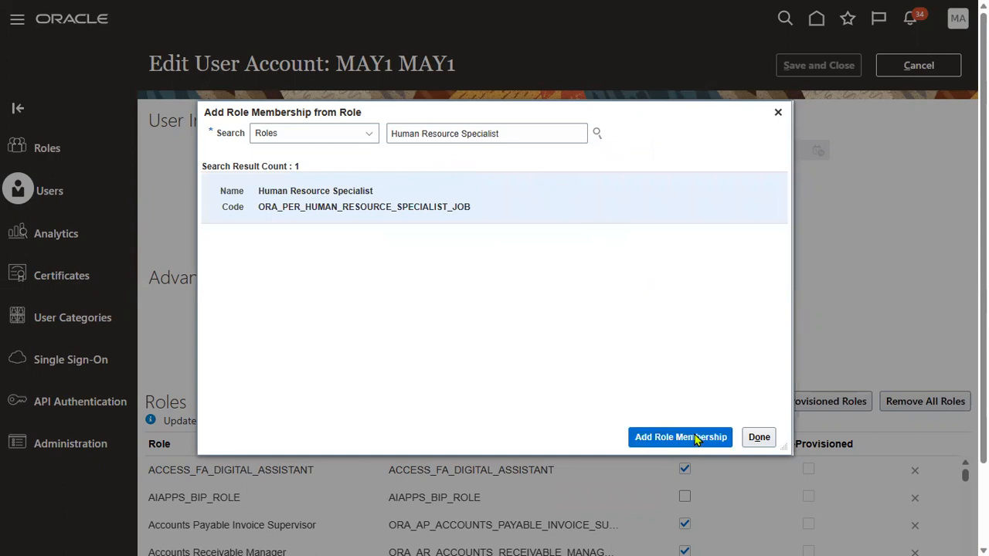
pyautogui.click(757, 437)
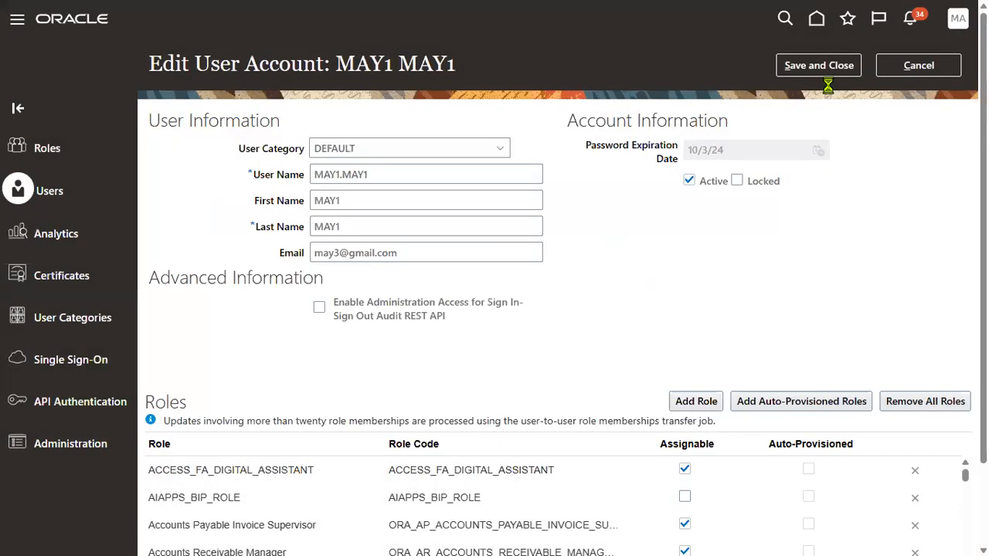
pyautogui.click(836, 65)
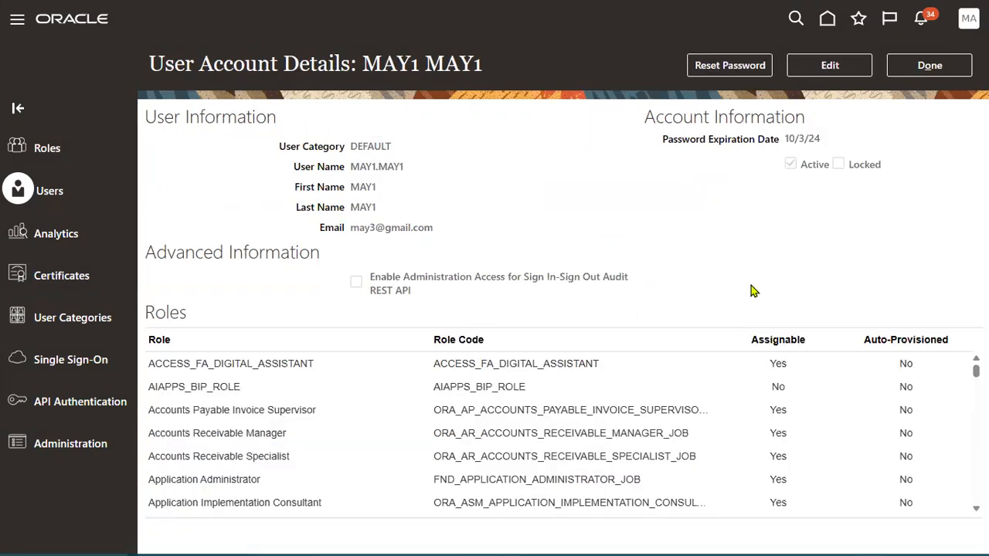
# Confirm Human Resource Specialist appears in the user's role list, then return to user accounts.
pyautogui.scroll(-5, 356, 467)
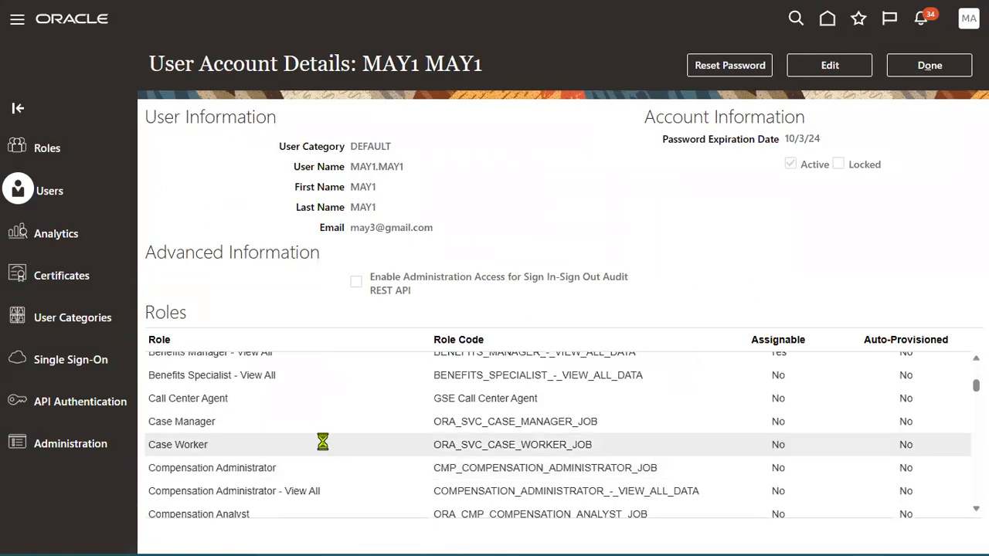
pyautogui.scroll(-8, 316, 444)
pyautogui.scroll(-5, 294, 467)
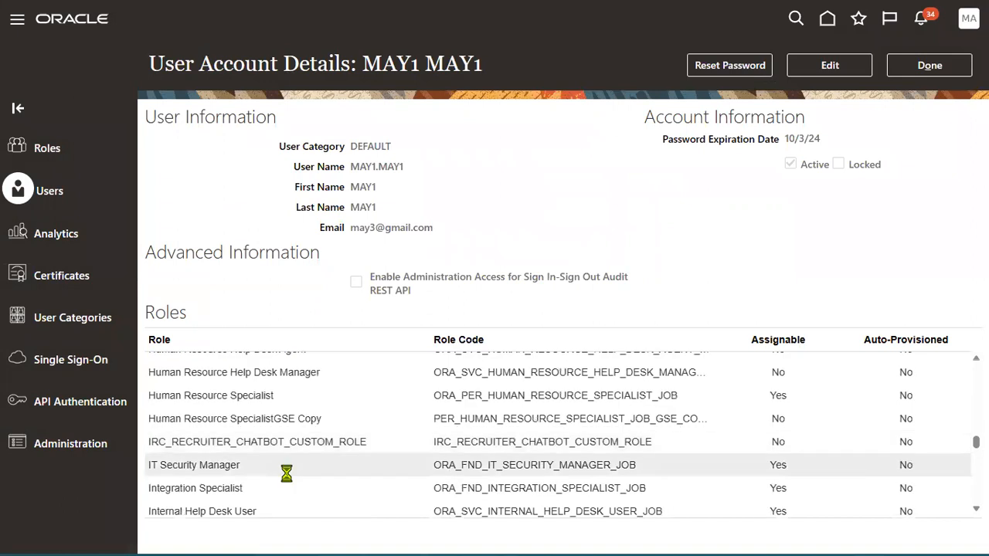
pyautogui.scroll(2, 274, 468)
pyautogui.doubleClick(236, 468)
pyautogui.doubleClick(198, 468)
pyautogui.tripleClick(196, 469)
pyautogui.hotkey('ctrl', 'c')
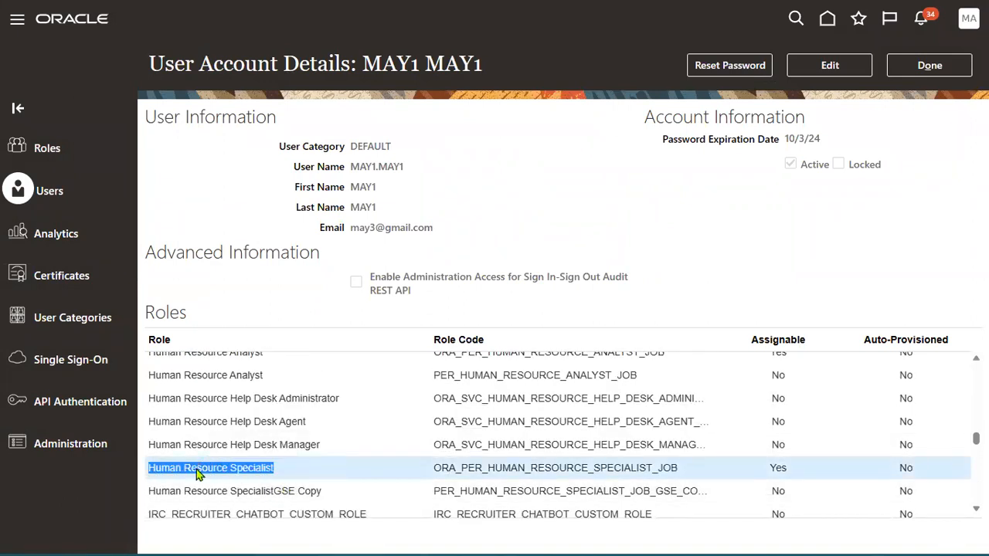
pyautogui.click(929, 65)
# Search for the second test user and open the account for editing.
pyautogui.click(547, 116)
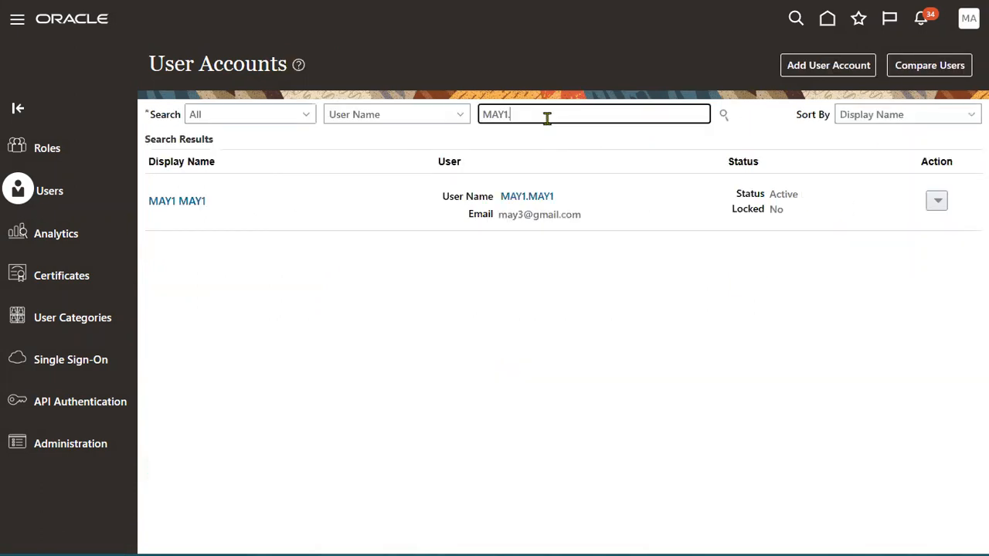
pyautogui.write('MAY2')
pyautogui.press('Return')
pyautogui.click(528, 197)
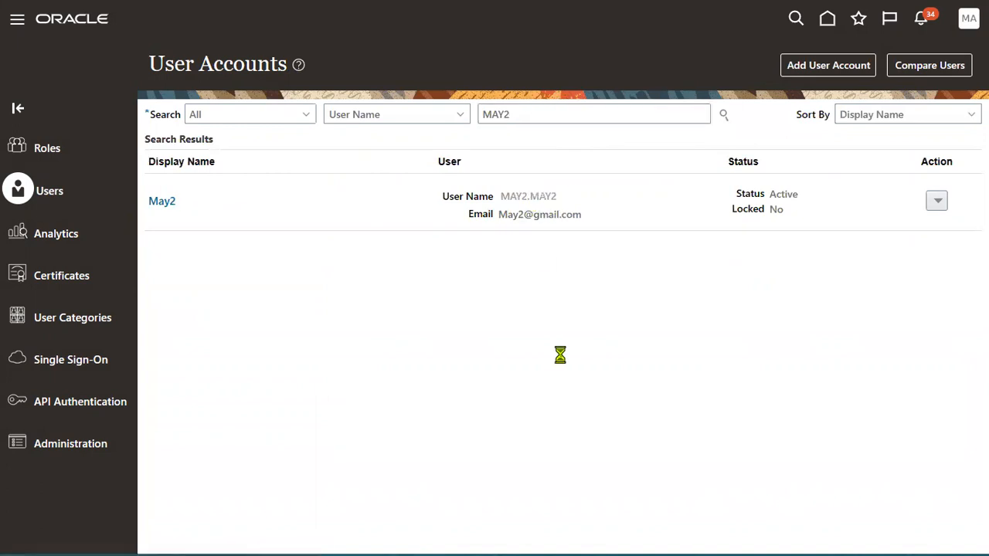
pyautogui.click(819, 65)
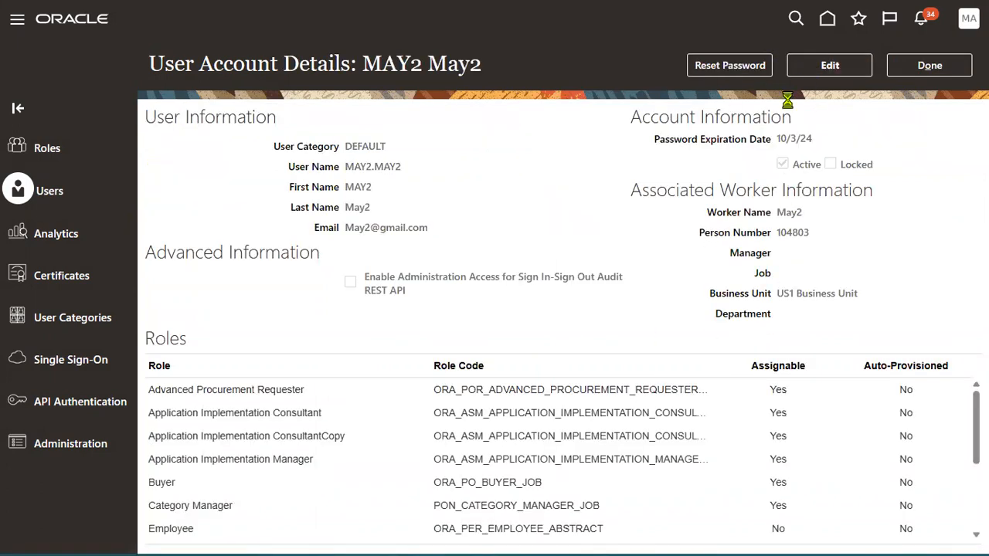
# Grant the second test user the Human Resource Specialist role, save, and return to user accounts.
pyautogui.click(690, 446)
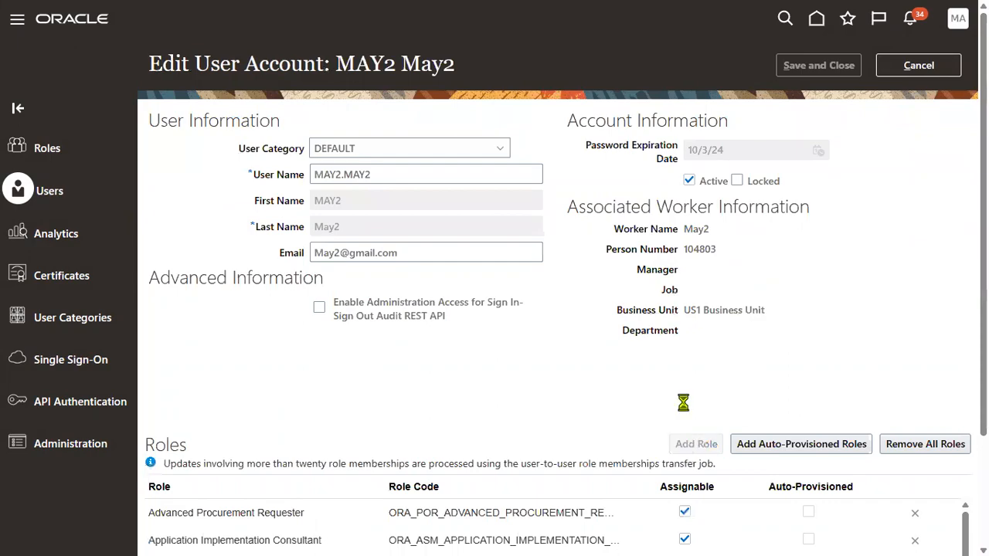
pyautogui.click(397, 139)
pyautogui.hotkey('ctrl', 'v')
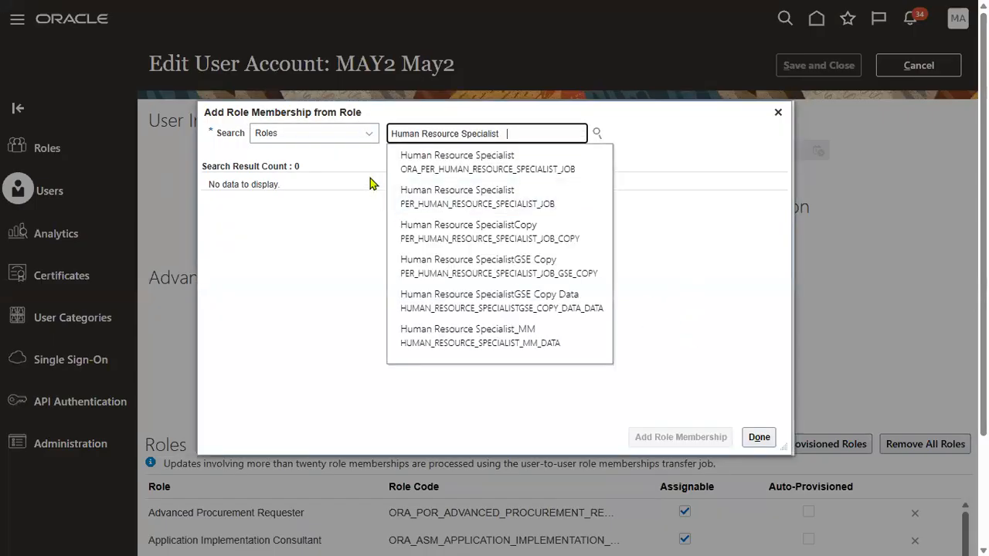
pyautogui.click(461, 164)
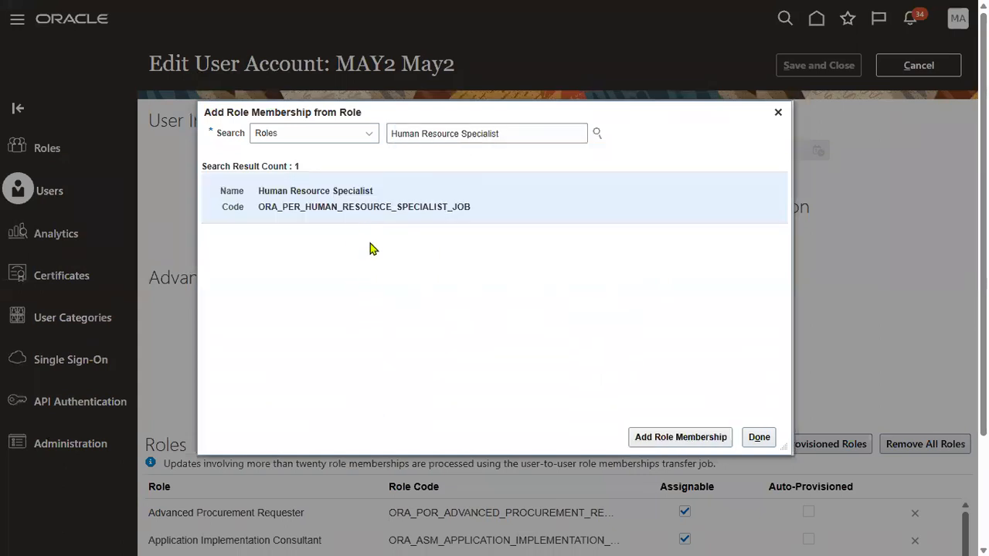
pyautogui.click(682, 440)
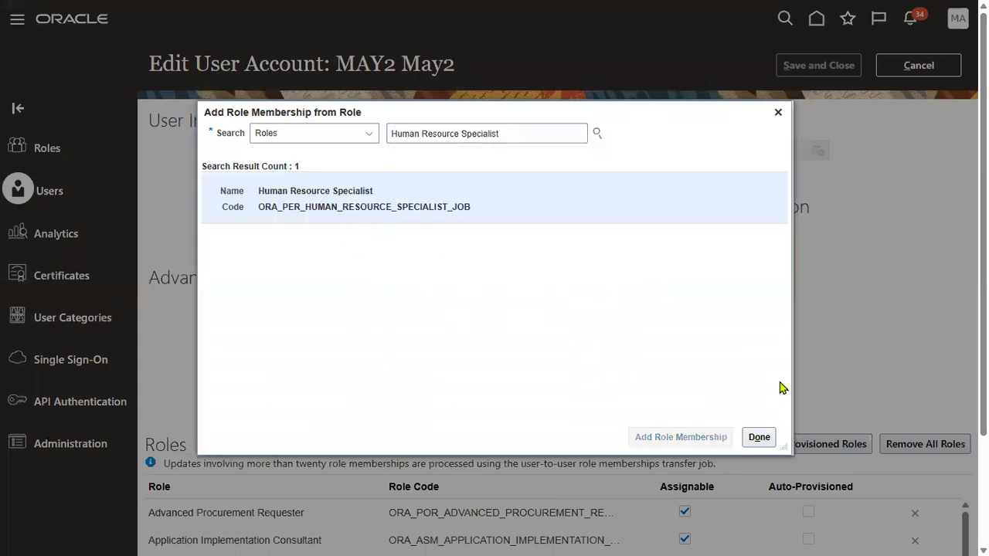
pyautogui.click(759, 437)
pyautogui.click(834, 67)
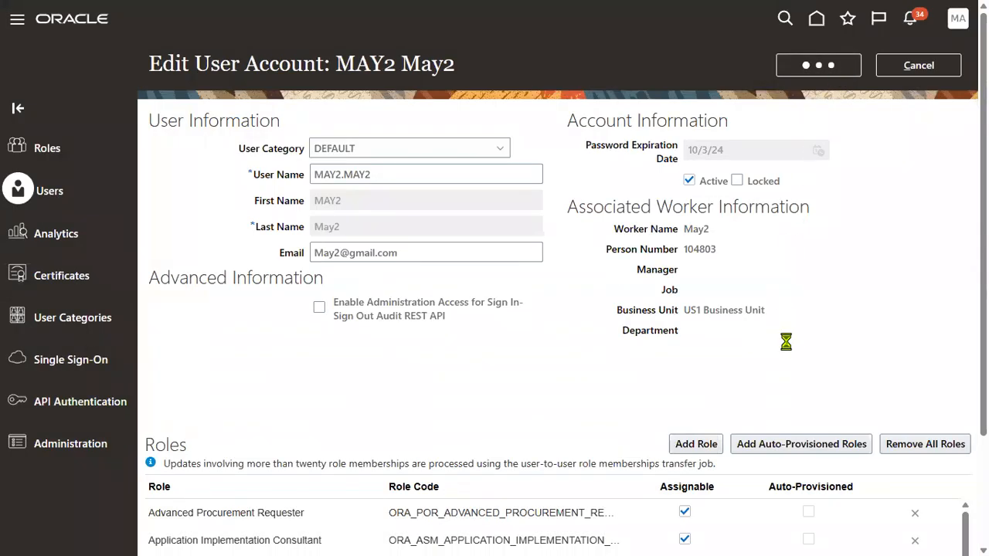
pyautogui.click(929, 66)
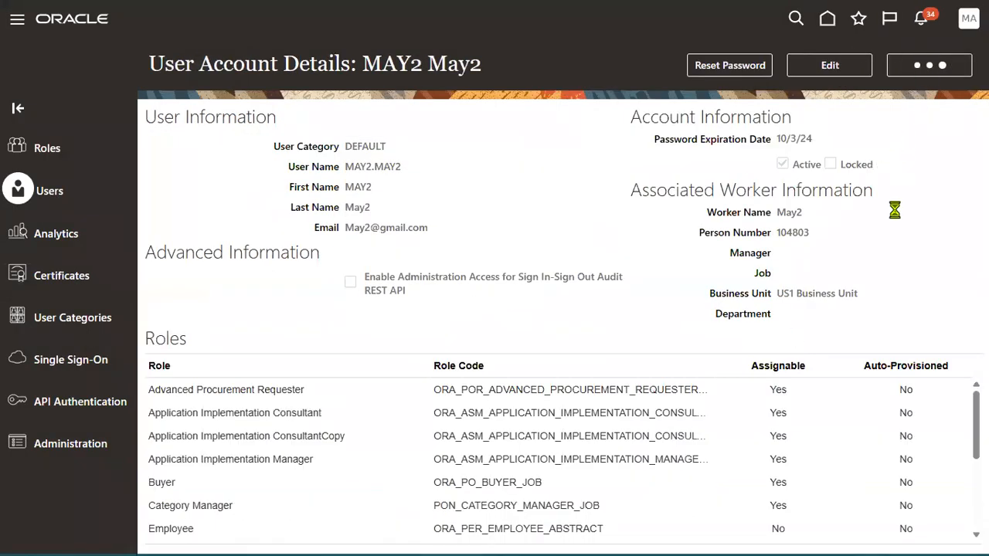
pyautogui.click(965, 23)
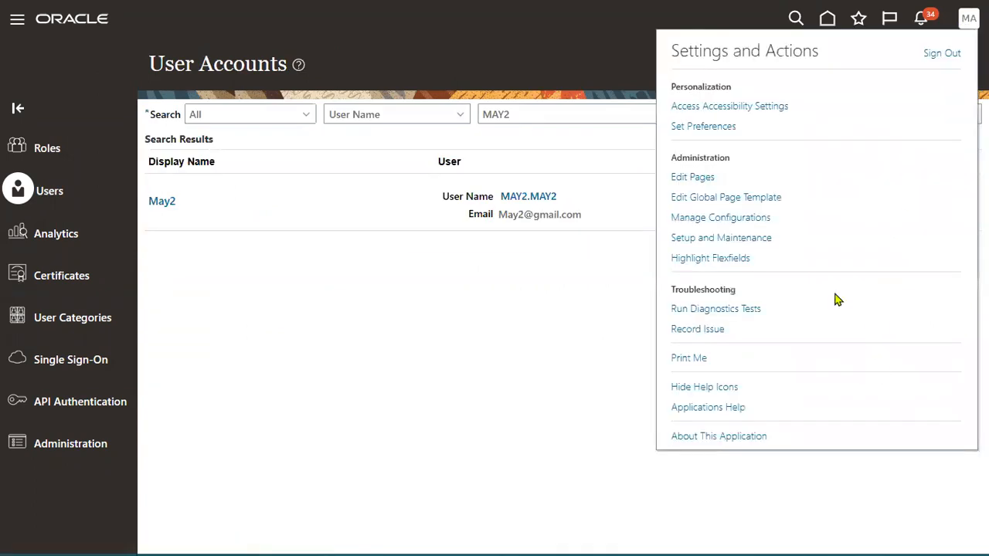
# Search setup tasks for APPROVAL and open Manage Approval Transactions for Human Capital Management.
pyautogui.click(730, 239)
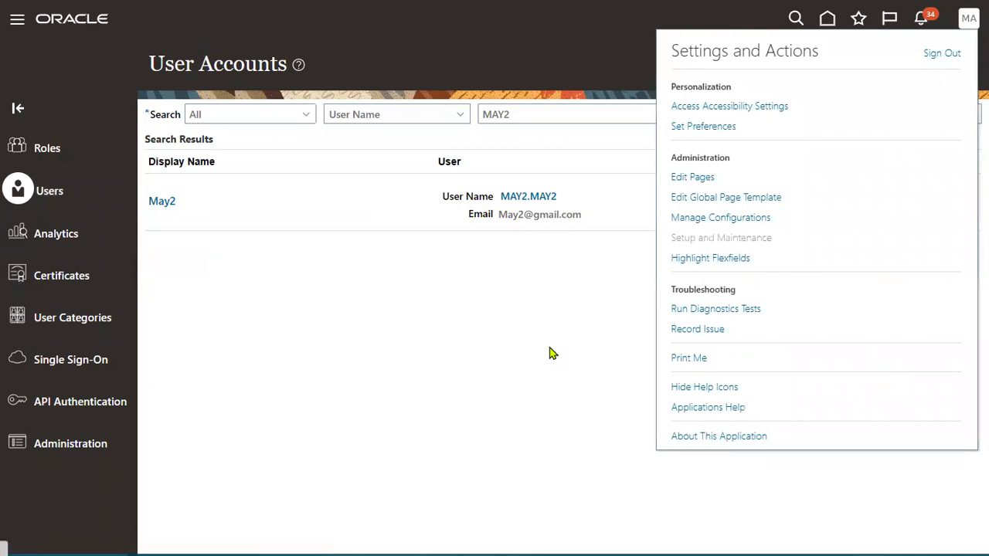
pyautogui.hotkey('alt', 'Tab')
pyautogui.hotkey('alt', 'Tab')
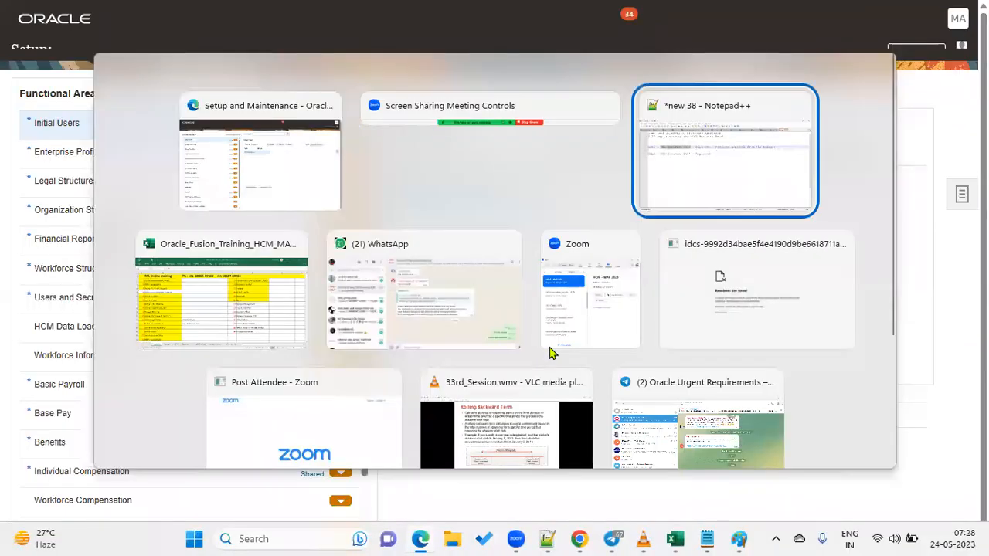
pyautogui.moveTo(81, 157); pyautogui.dragTo(38, 162)
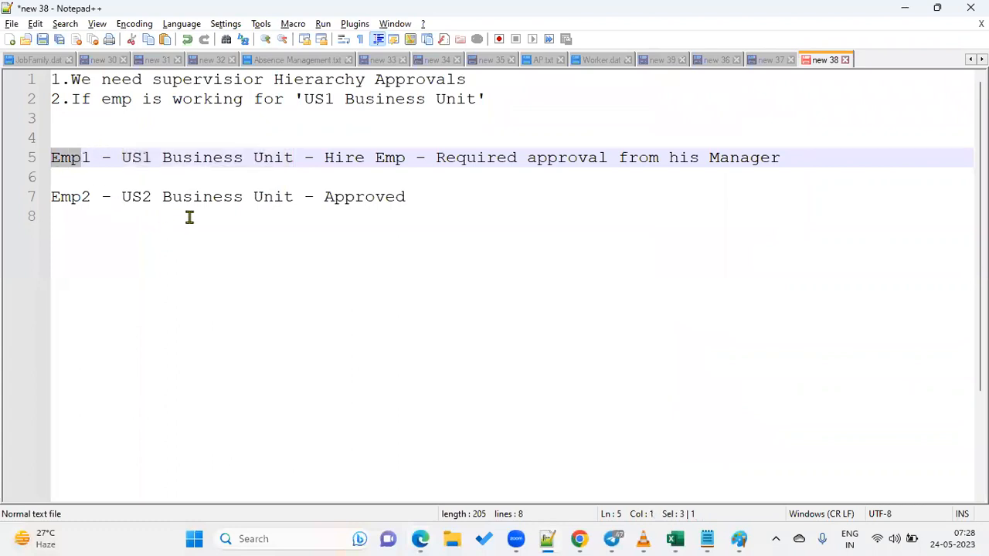
pyautogui.hotkey('alt', 'Tab')
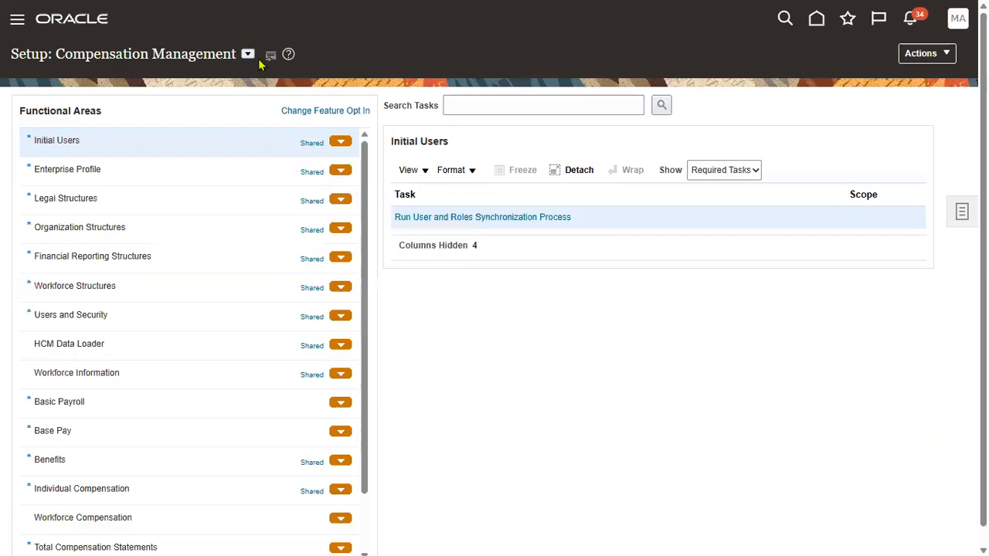
pyautogui.click(248, 55)
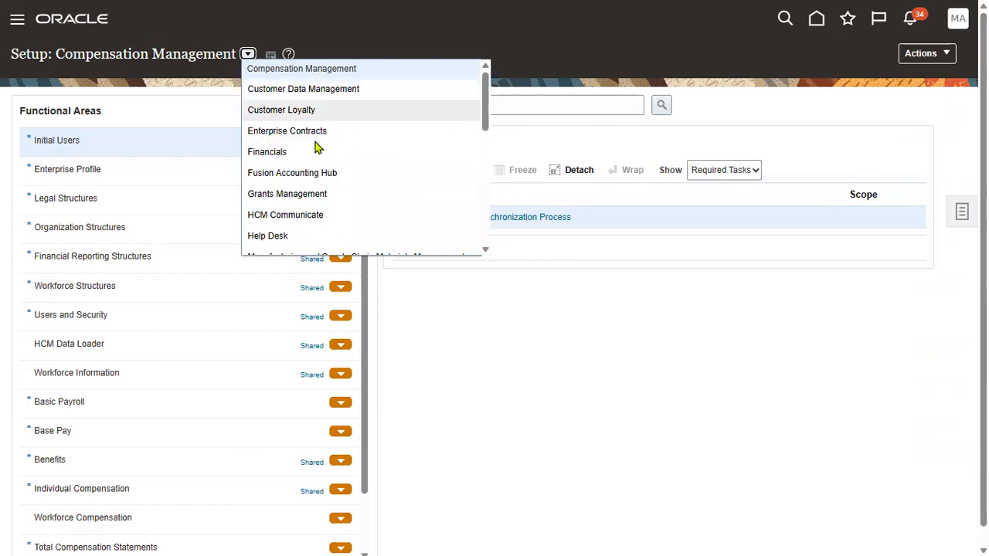
pyautogui.click(536, 104)
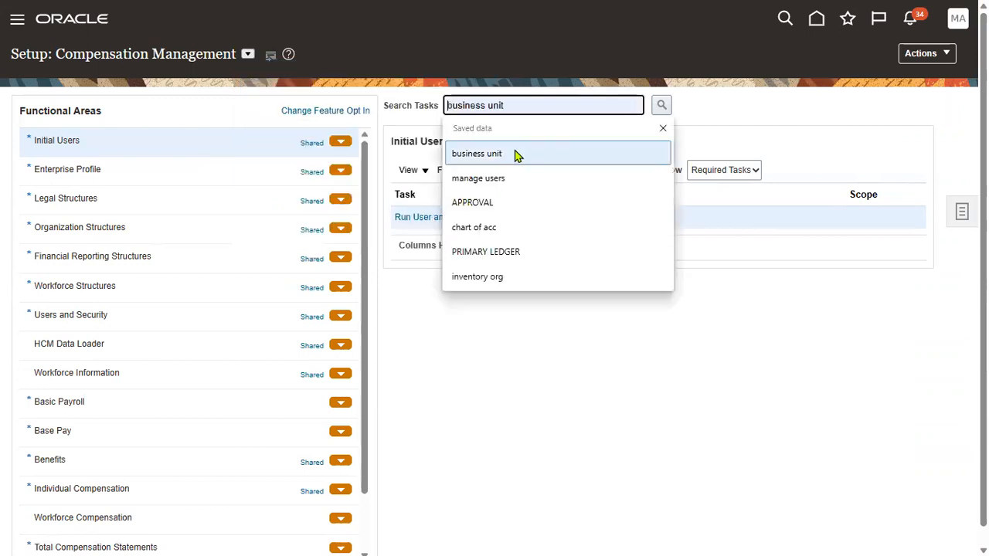
pyautogui.click(503, 206)
pyautogui.click(665, 108)
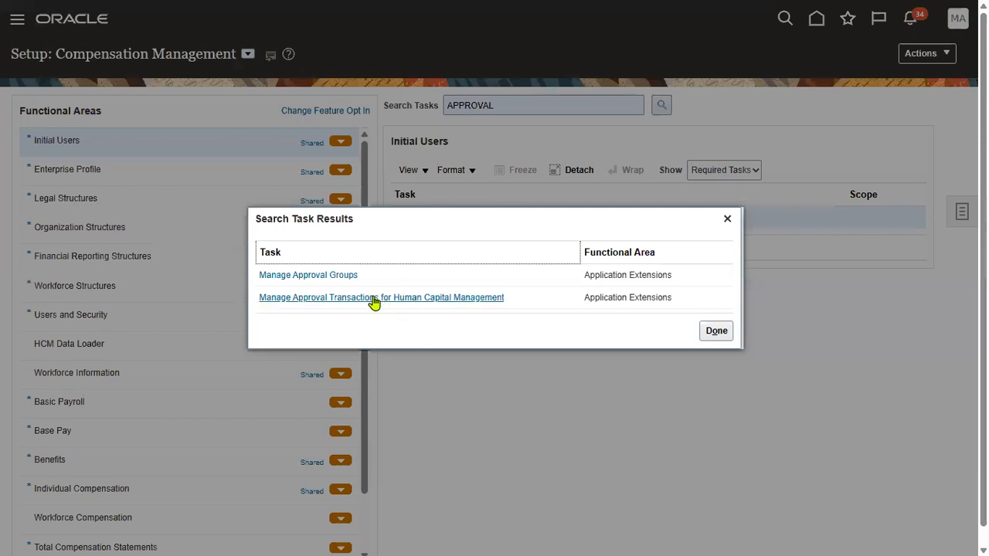
pyautogui.click(376, 298)
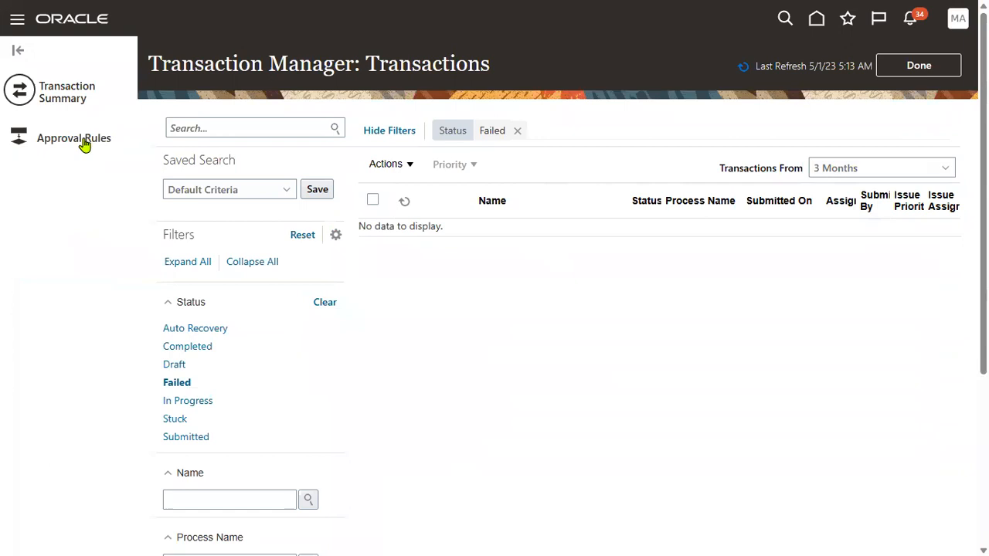
# Filter the approval rules by process name 'emp' to find Hire an Employee, then exit.
pyautogui.click(85, 144)
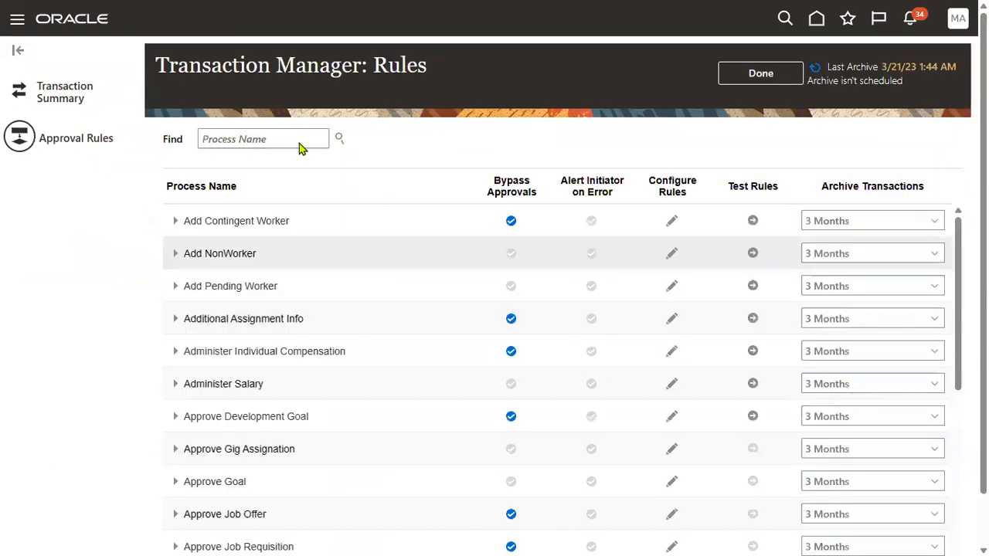
pyautogui.click(283, 140)
pyautogui.write('emp')
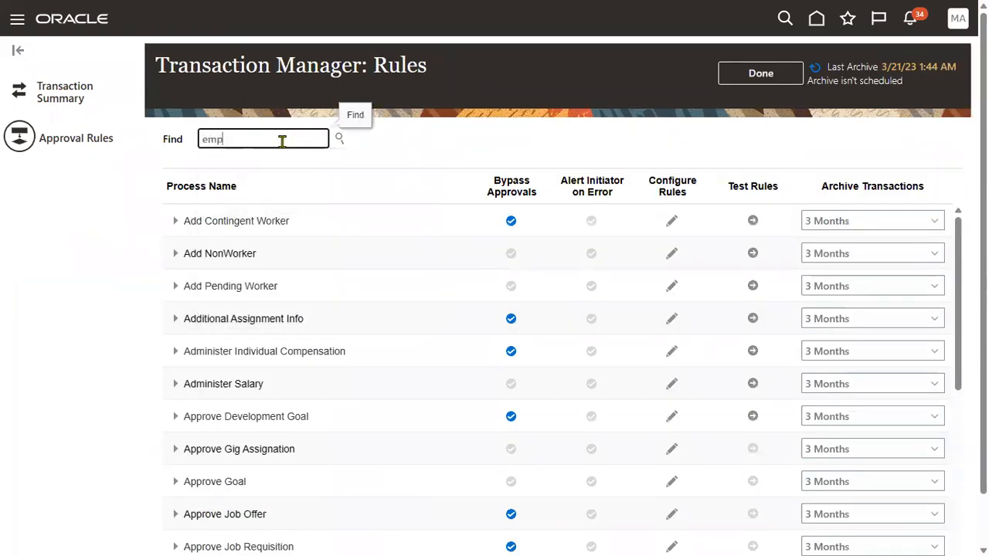
pyautogui.click(524, 353)
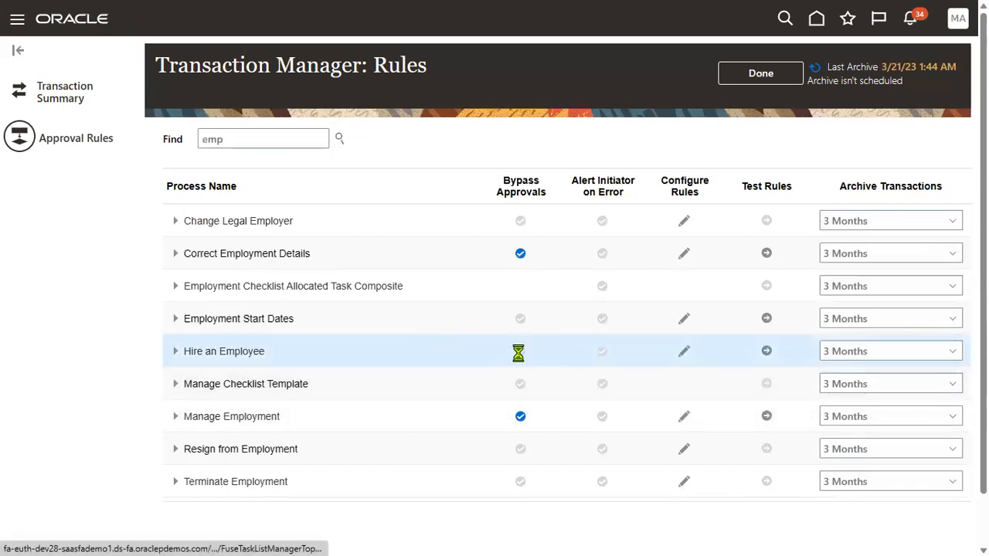
pyautogui.click(760, 73)
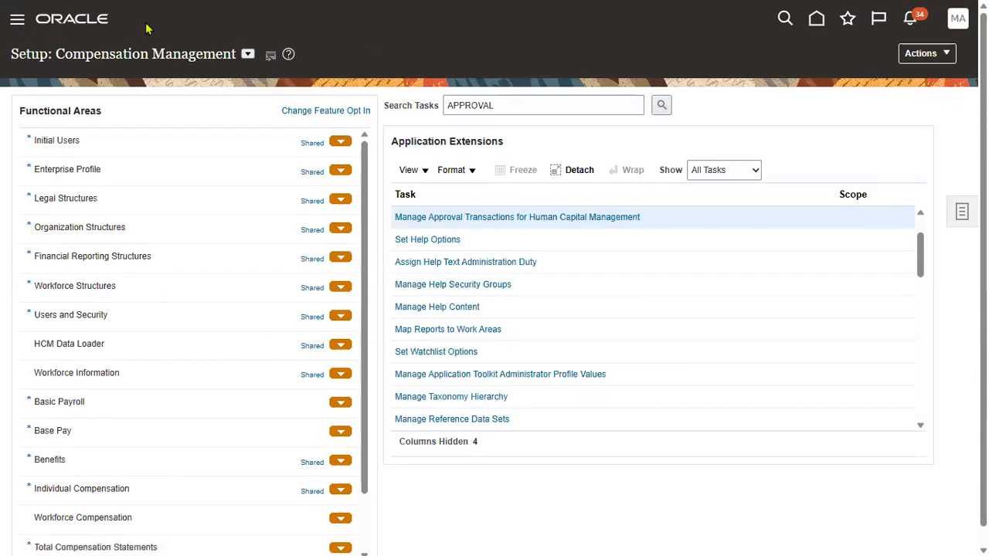
# Sign out of the administrator session and sign back in as the test user.
pyautogui.click(830, 77)
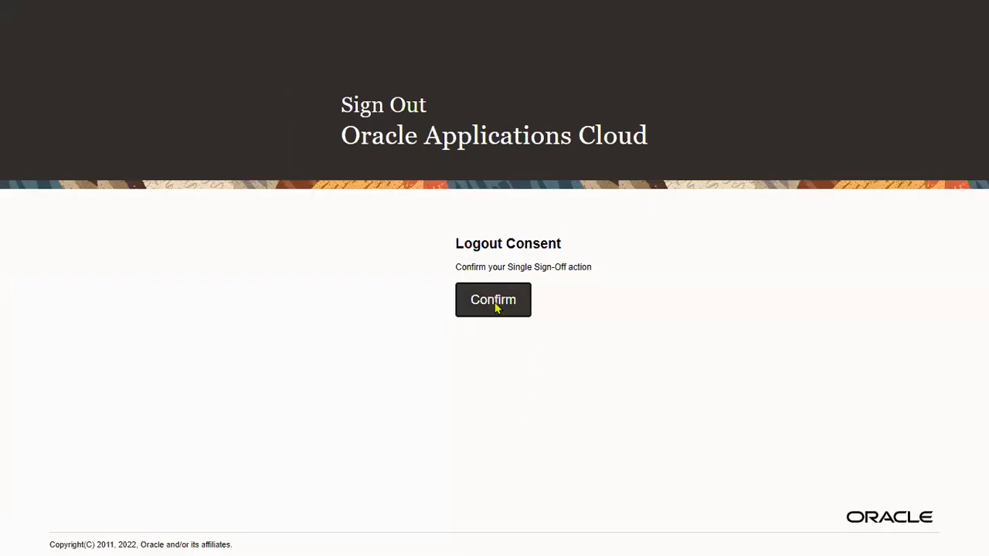
pyautogui.click(497, 302)
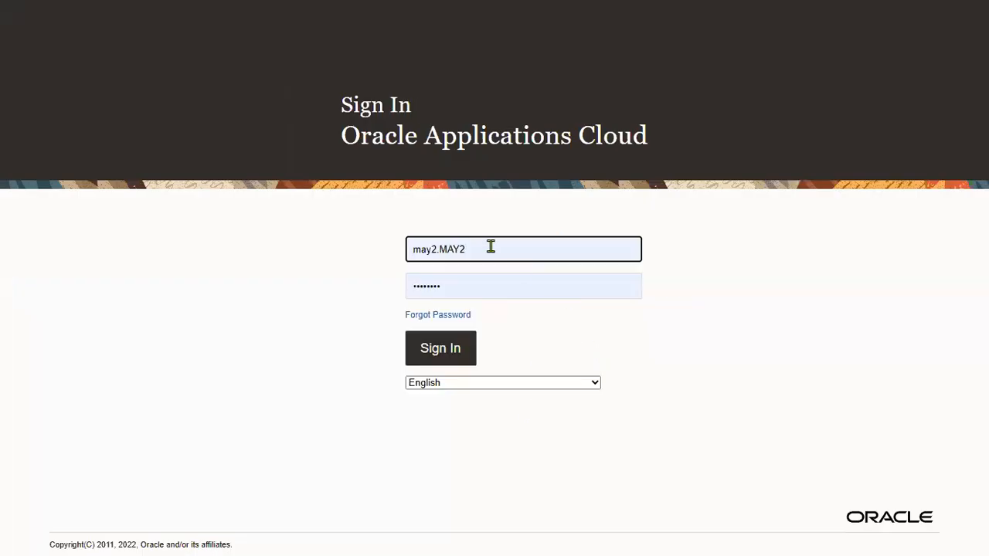
pyautogui.click(454, 360)
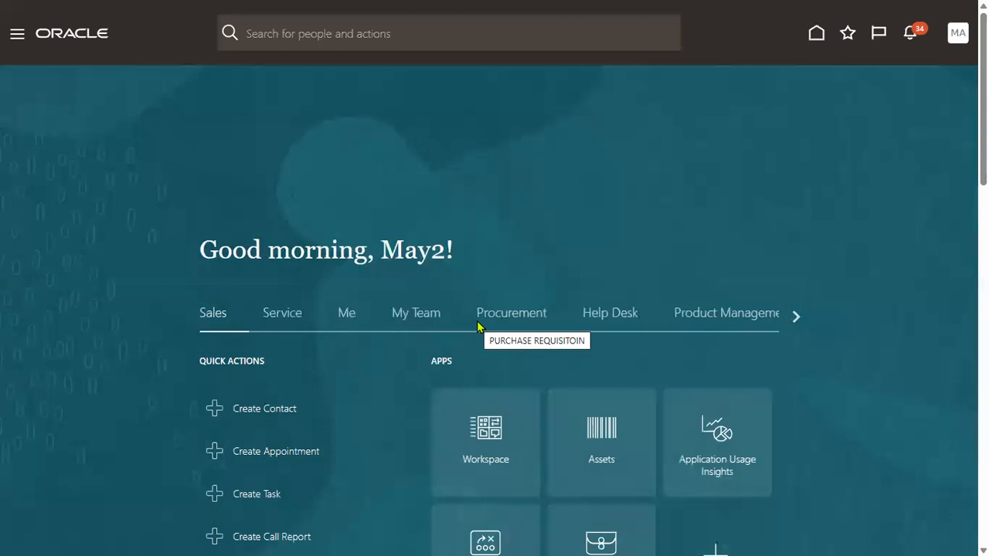
# Sign out of the first test user's session and confirm the sign-out.
pyautogui.scroll(-5, 734, 376)
pyautogui.scroll(5, 684, 336)
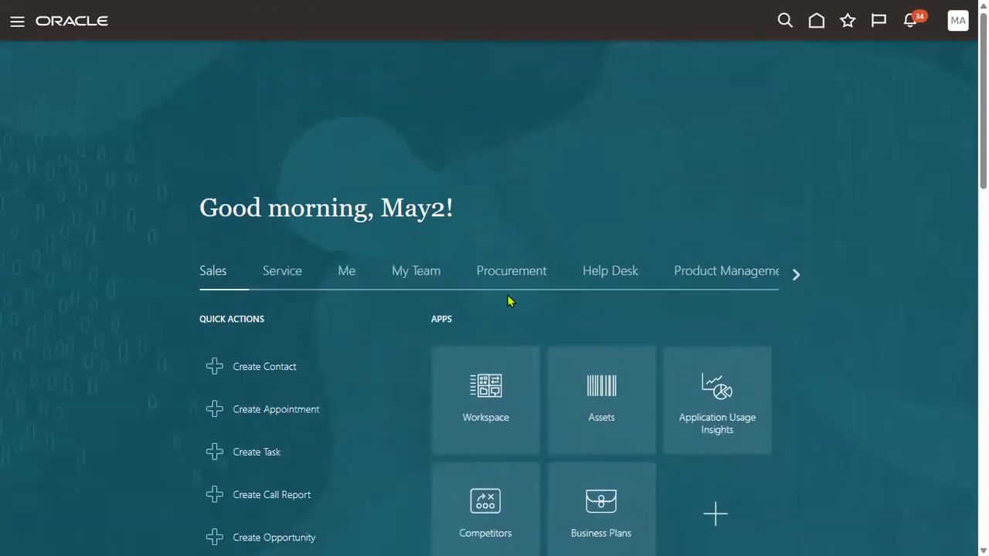
pyautogui.click(14, 35)
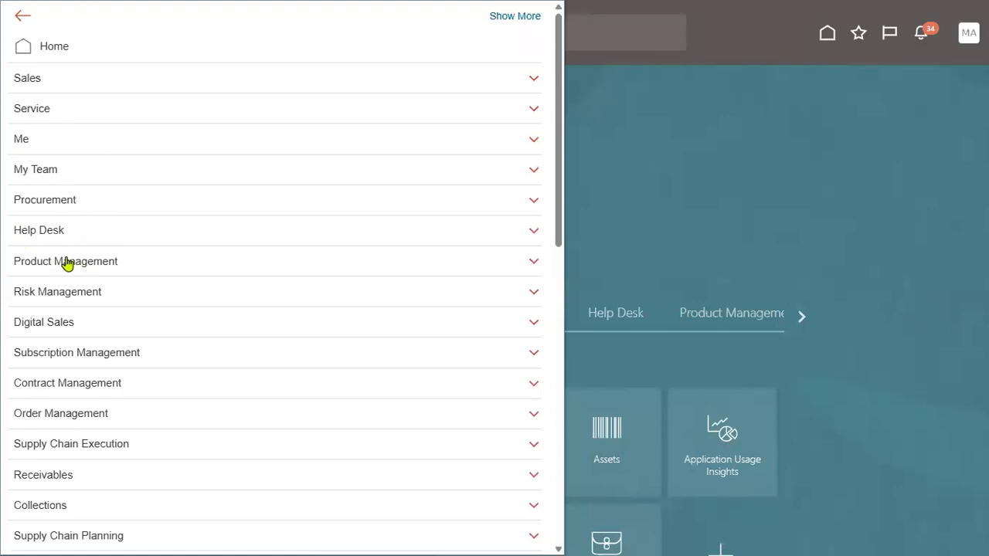
pyautogui.click(963, 37)
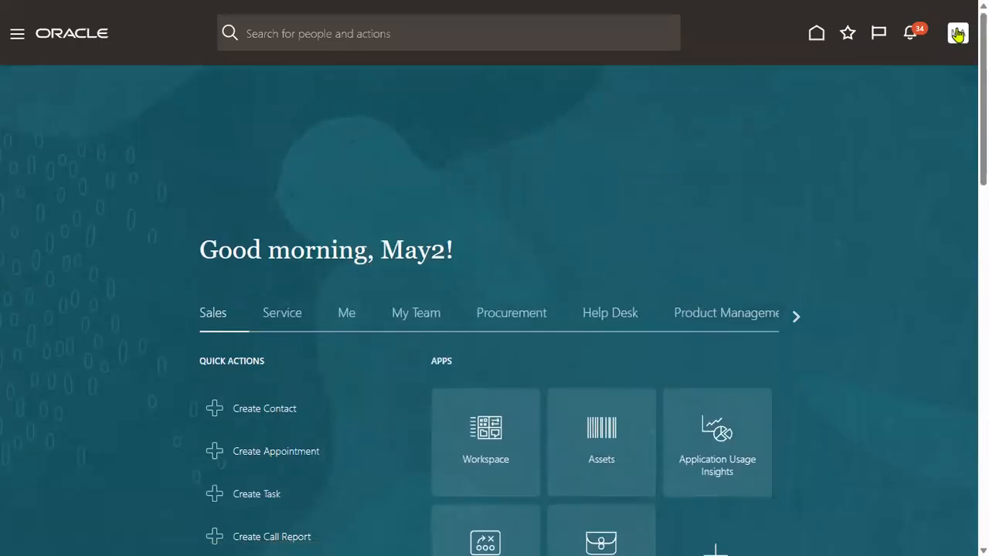
pyautogui.click(959, 38)
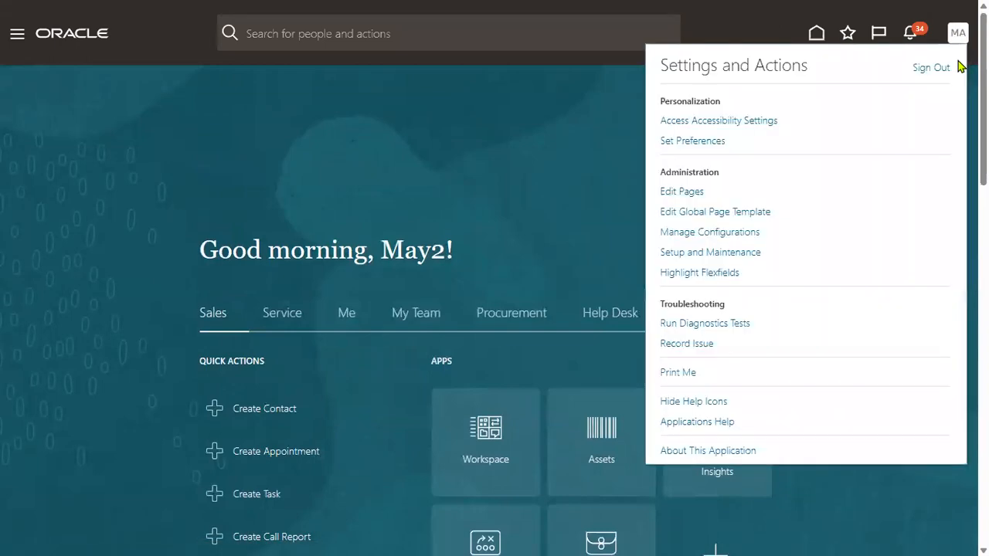
pyautogui.click(933, 68)
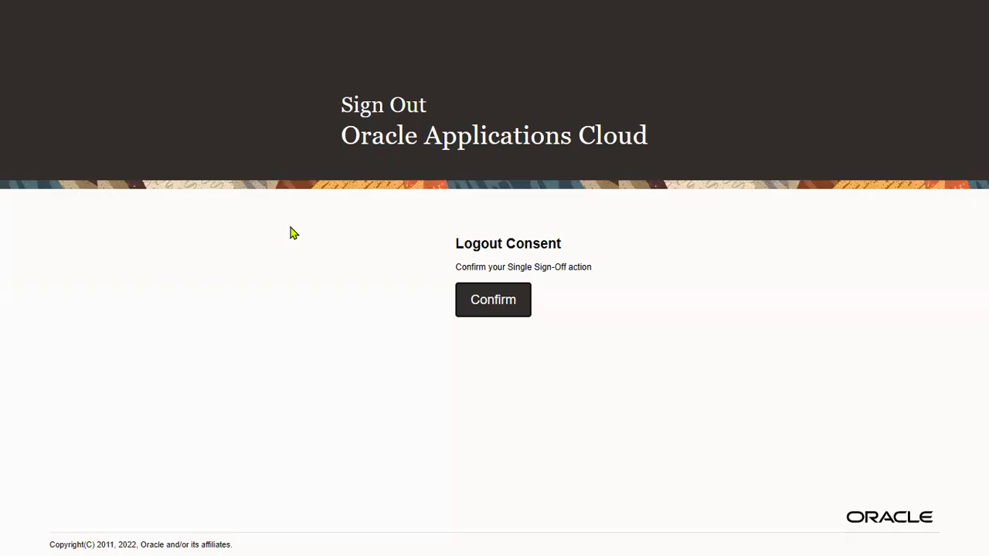
pyautogui.click(515, 310)
# Sign back in as the other test user by changing the username ending to 1.
pyautogui.moveTo(437, 253); pyautogui.dragTo(512, 253)
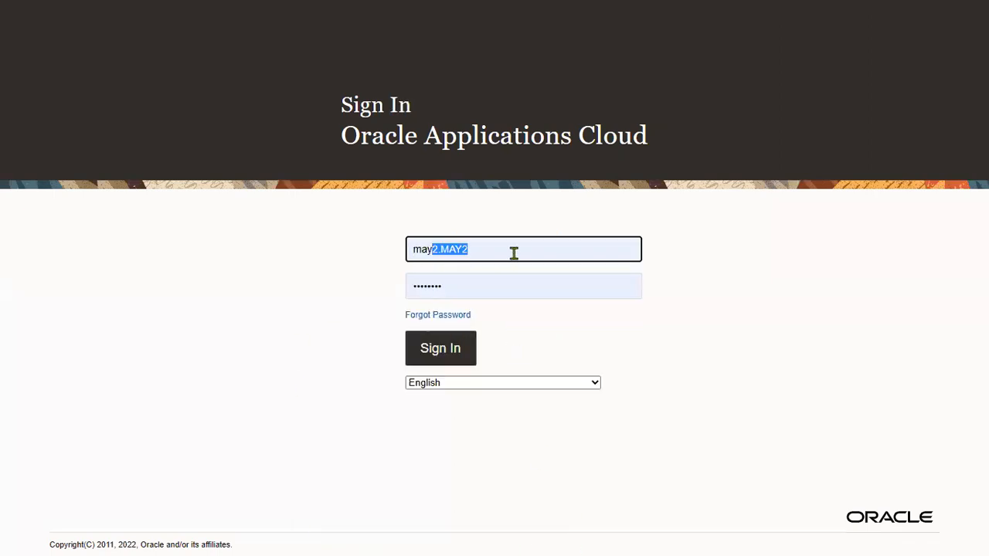
pyautogui.write('1.may1')
pyautogui.click(484, 303)
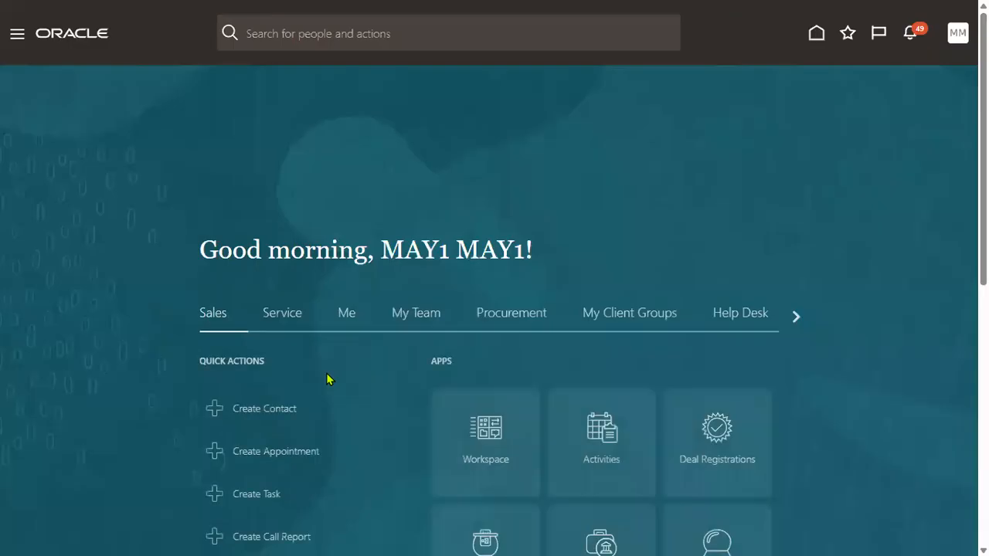
pyautogui.click(17, 36)
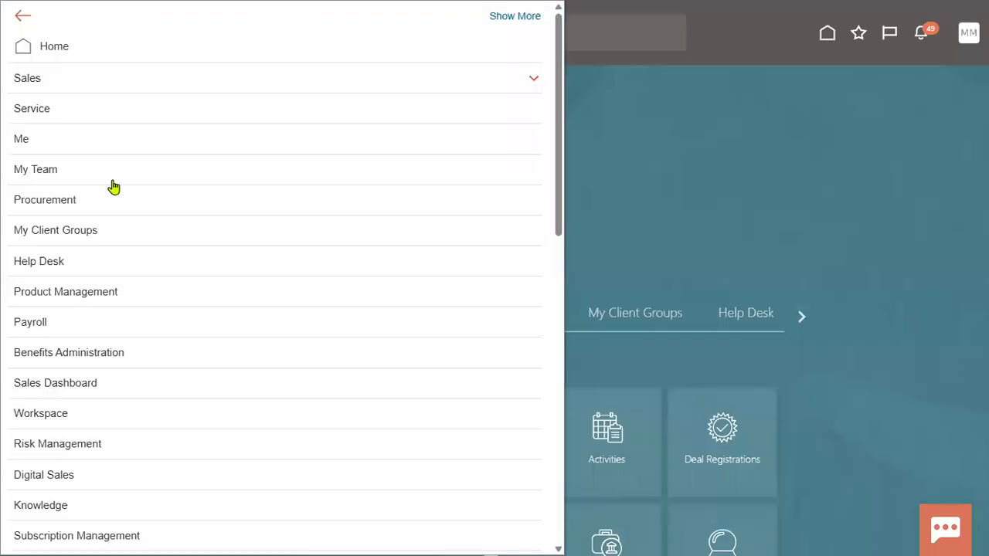
# Expand My Client Groups in the navigator, then switch over to the Notepad++ notes.
pyautogui.click(82, 231)
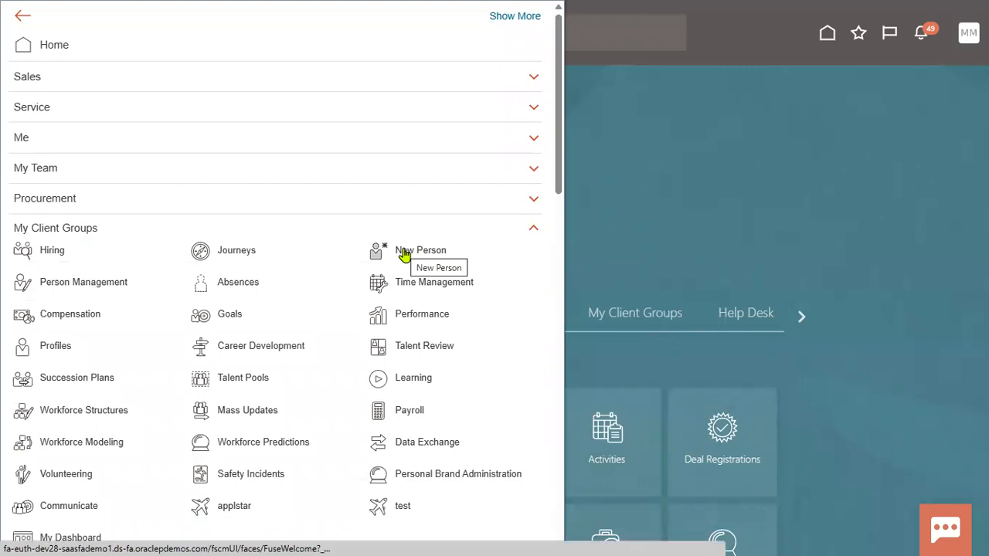
pyautogui.hotkey('alt', 'Tab')
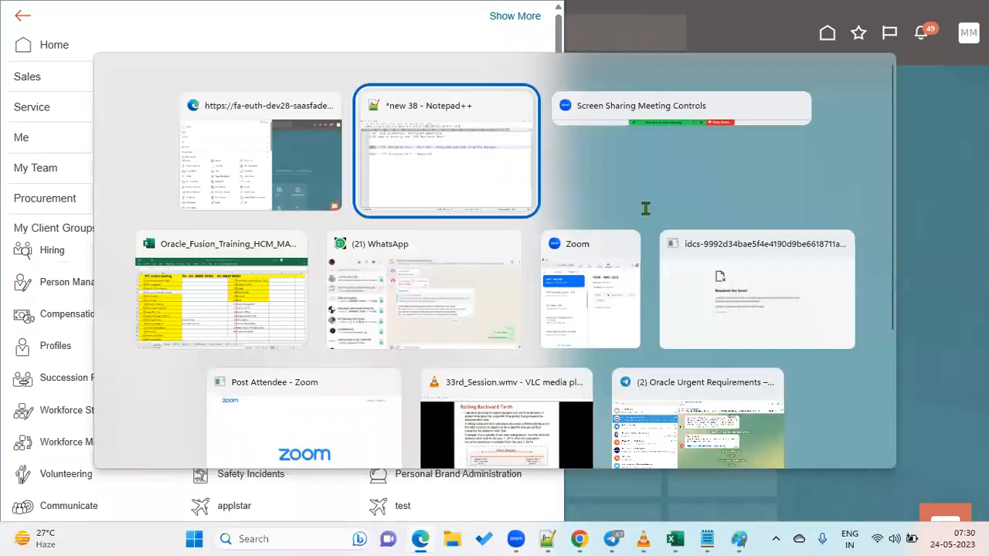
# Highlight Manager, Emp1 and US1 Business Unit in the notes, then start Hire an Employee.
pyautogui.click(64, 172)
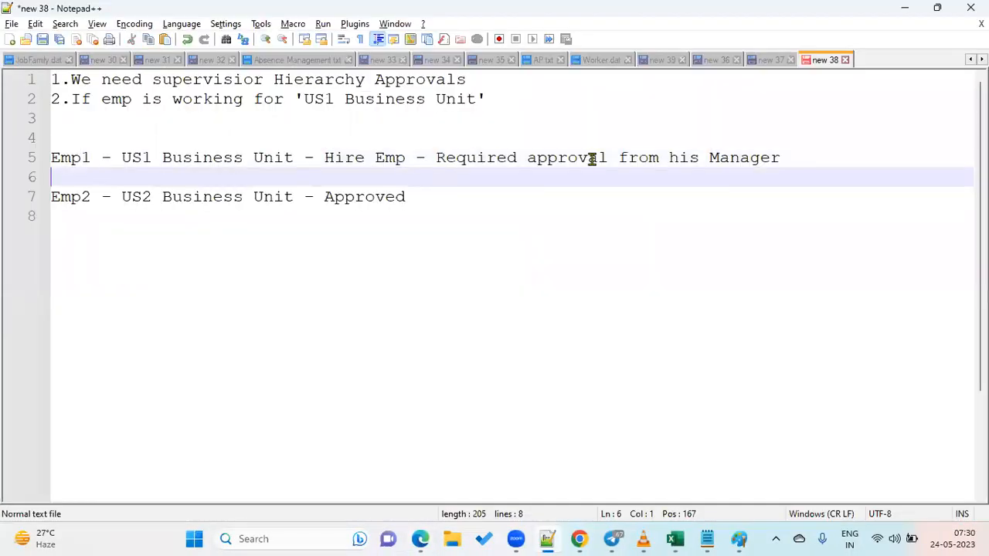
pyautogui.moveTo(710, 157); pyautogui.dragTo(782, 159)
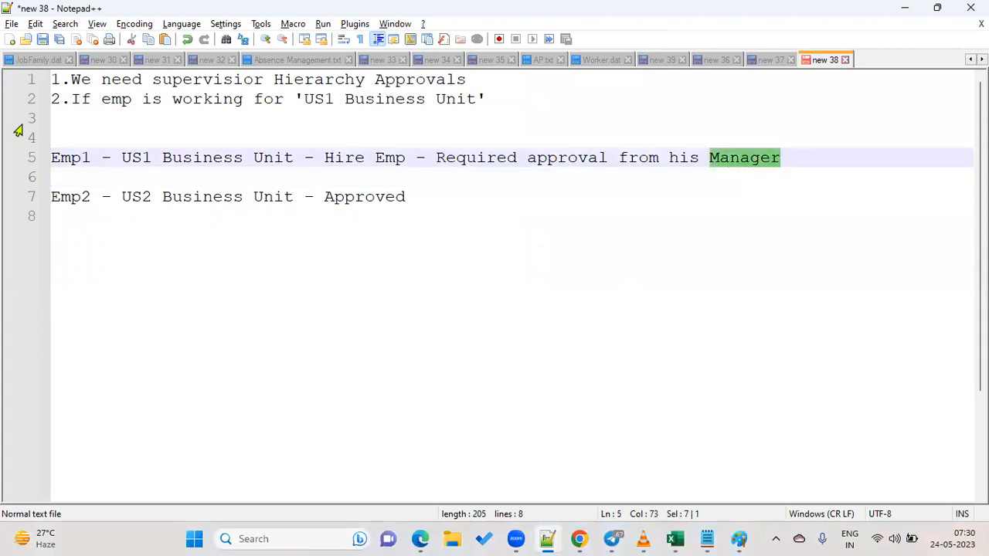
pyautogui.moveTo(90, 157); pyautogui.dragTo(50, 158)
pyautogui.moveTo(122, 158); pyautogui.dragTo(292, 157)
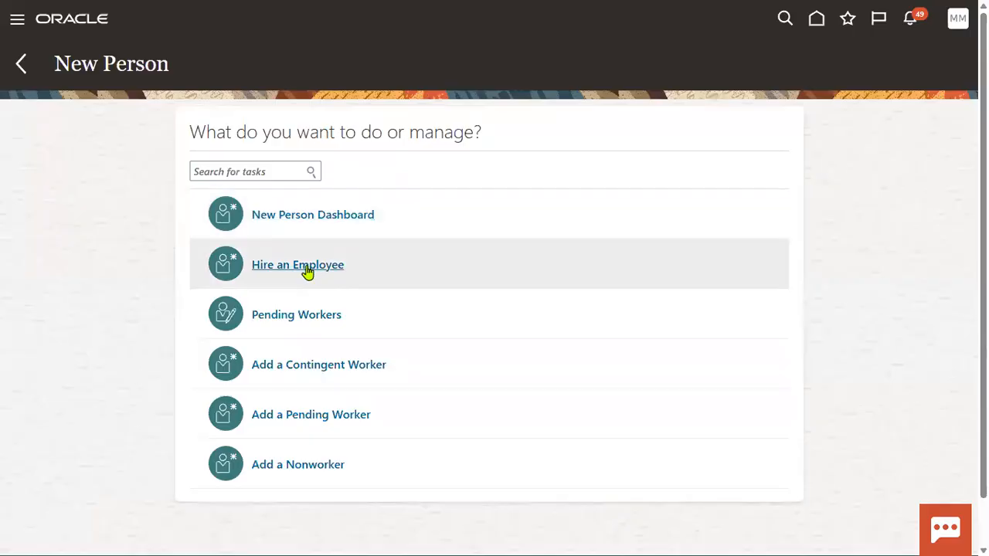
pyautogui.click(307, 271)
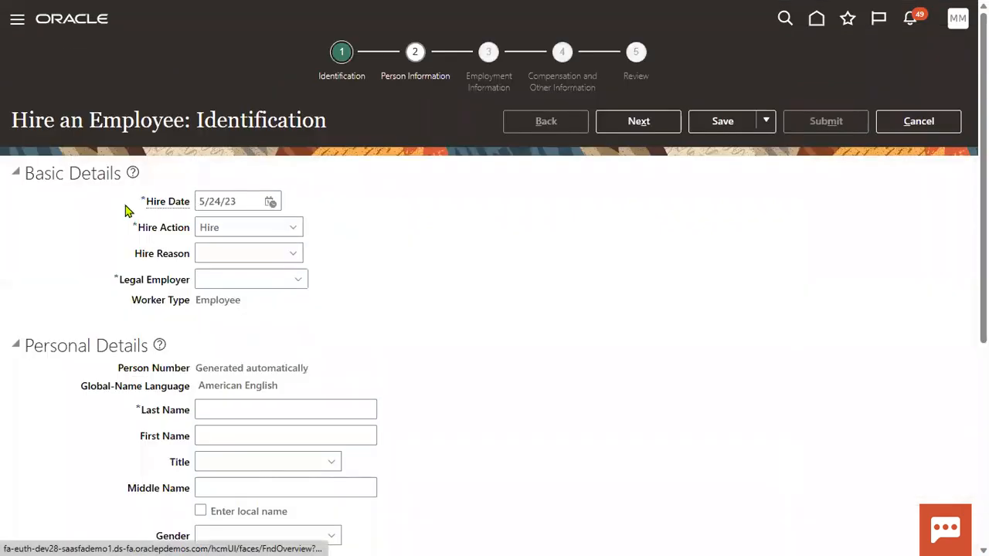
# Set hire date 1/1/23 and legal employer US1 Legal Entity.
pyautogui.write('1/')
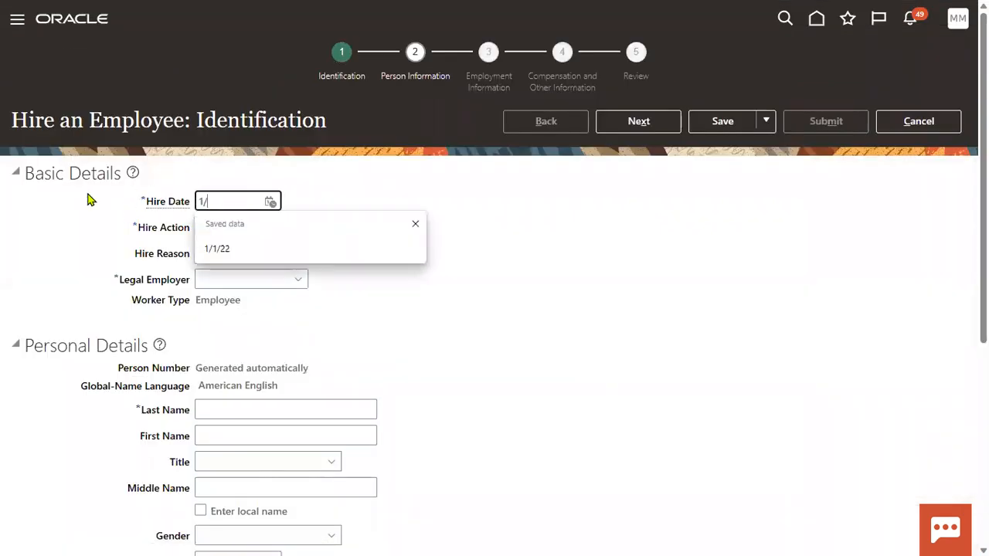
pyautogui.write('1/23')
pyautogui.click(235, 279)
pyautogui.write('us1')
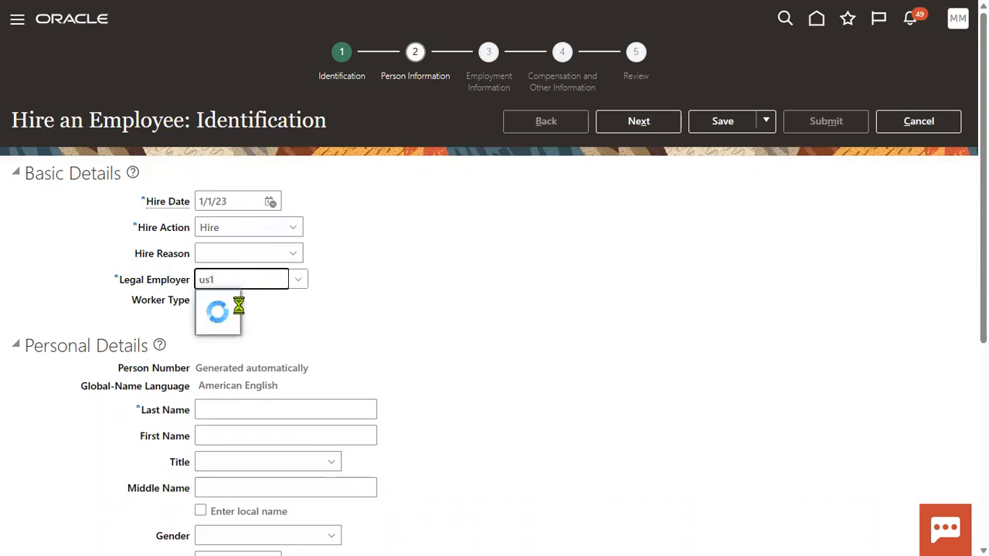
pyautogui.click(239, 303)
# Enter the new hire's name as last name KPMG, first name MANAGER.
pyautogui.click(257, 411)
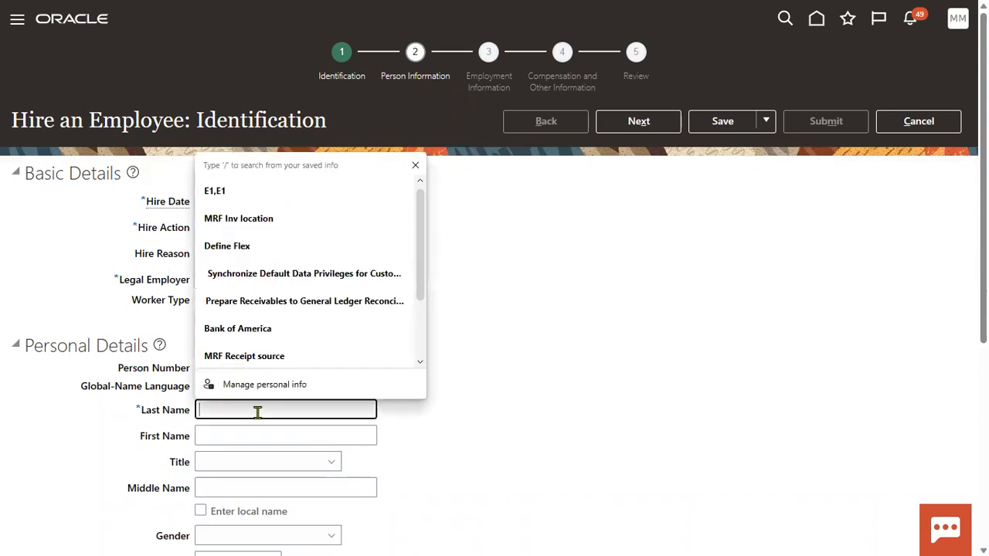
pyautogui.write('PWC')
pyautogui.press('Tab')
pyautogui.write('MA')
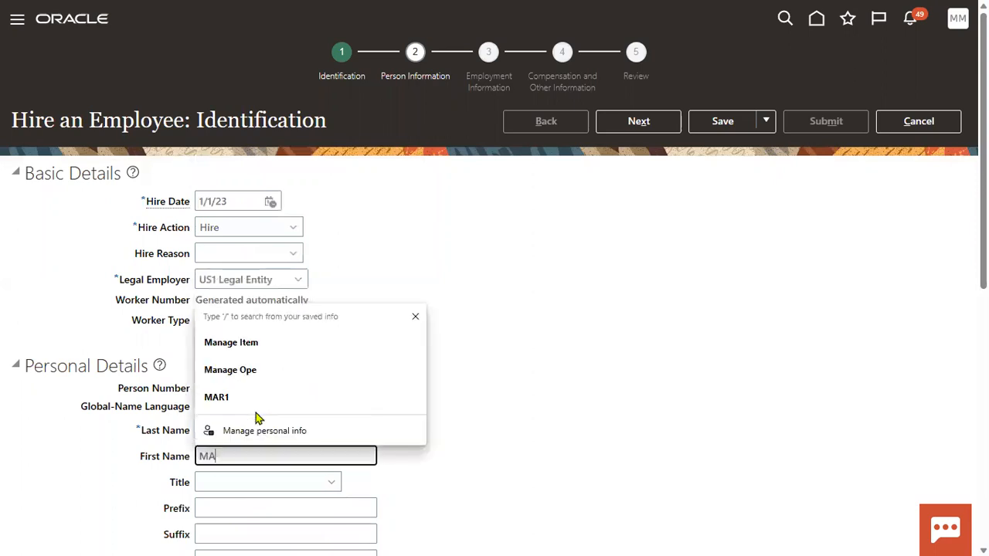
pyautogui.write('NAGER')
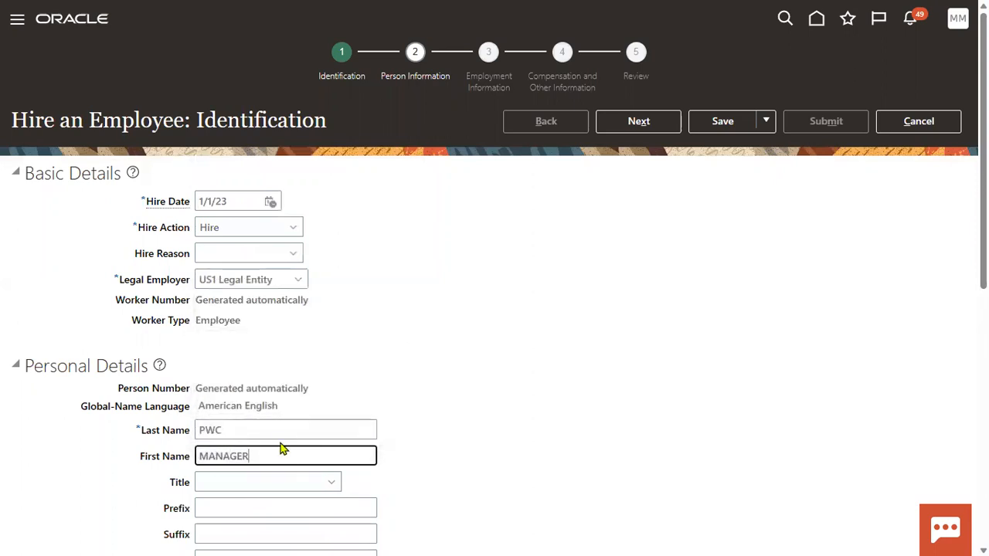
pyautogui.click(135, 430)
pyautogui.write('KPMG')
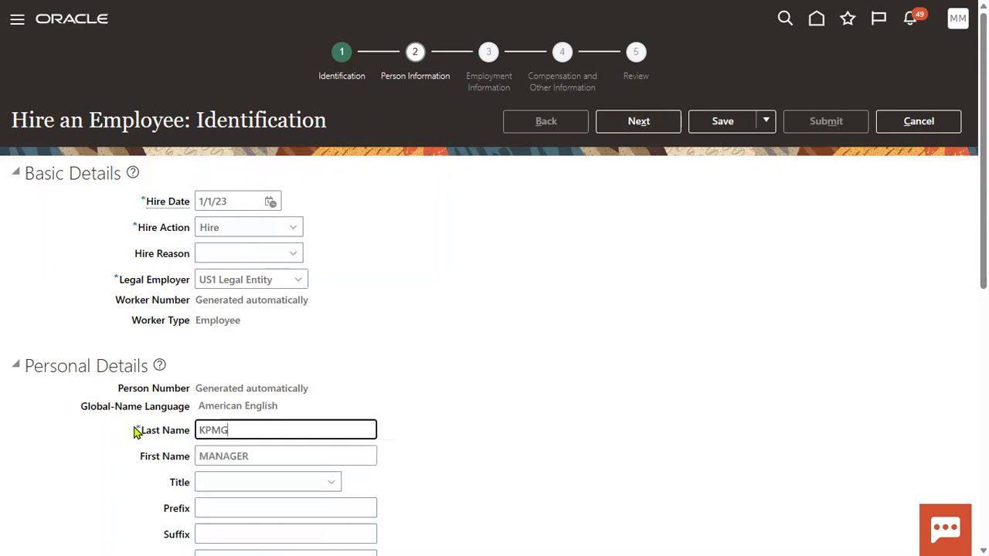
pyautogui.click(520, 393)
# Set gender to Male and date of birth to 1/1/88.
pyautogui.scroll(-4, 521, 382)
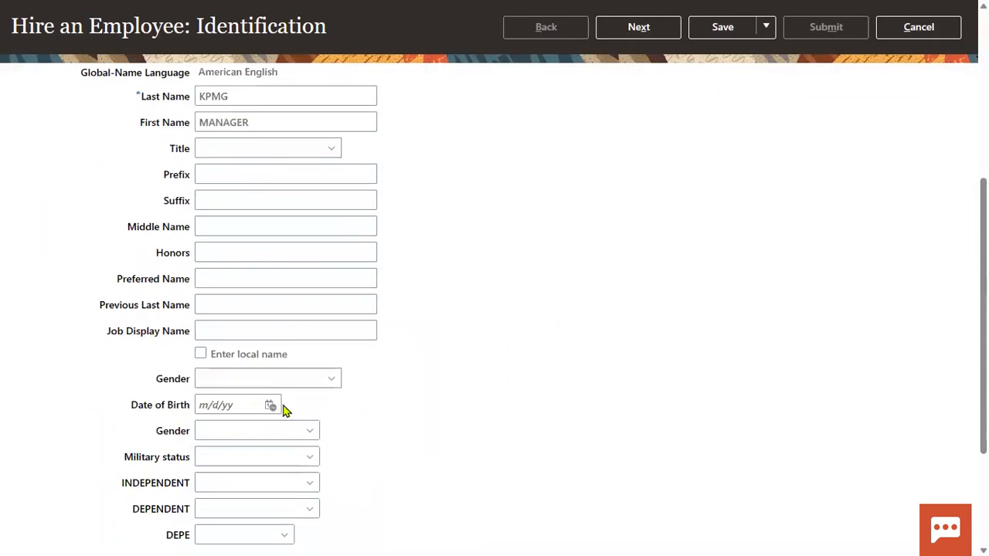
pyautogui.click(272, 381)
pyautogui.click(226, 439)
pyautogui.click(229, 405)
pyautogui.click(231, 451)
pyautogui.click(225, 439)
# Add a Social Security Number national identifier with the new hire's number, then continue.
pyautogui.scroll(-3, 521, 502)
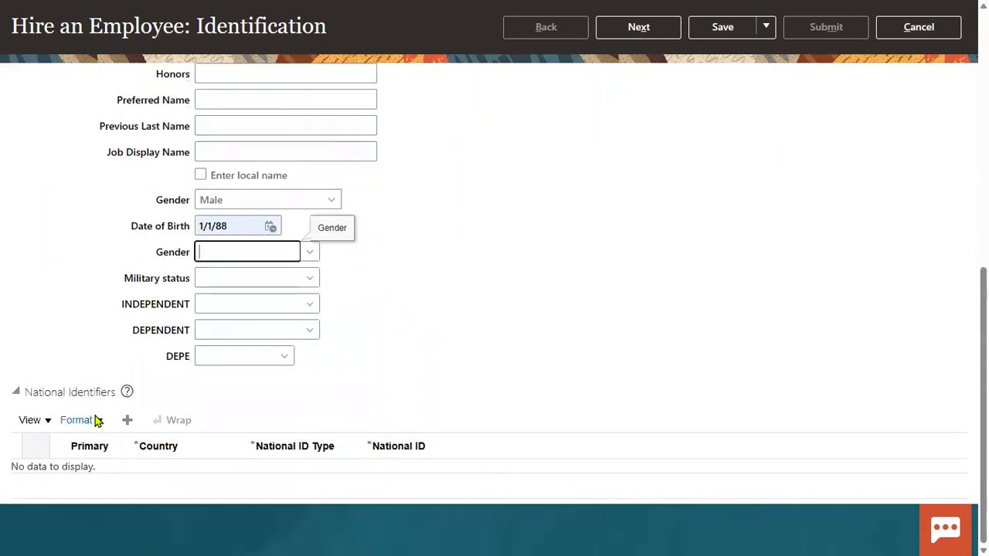
pyautogui.click(128, 420)
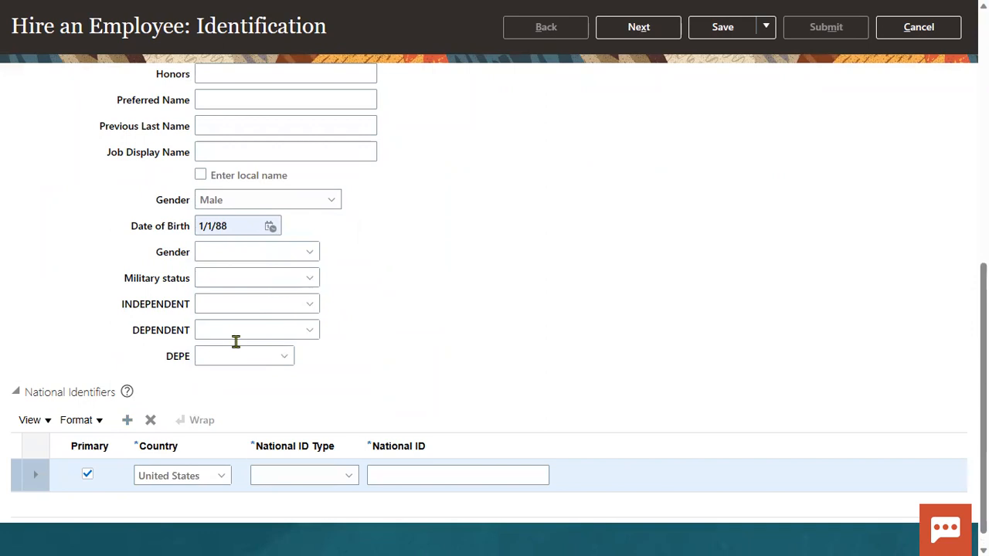
pyautogui.click(293, 473)
pyautogui.click(304, 433)
pyautogui.click(395, 482)
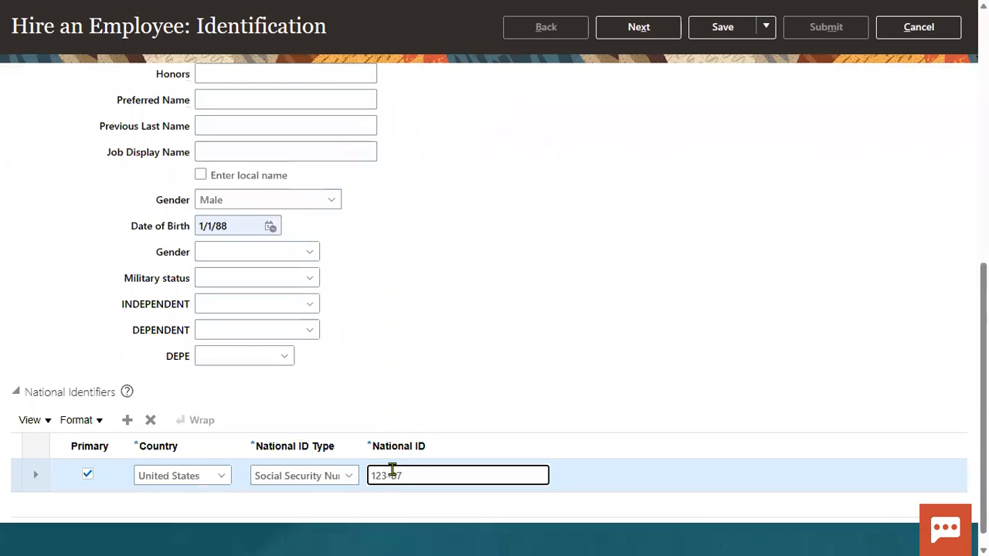
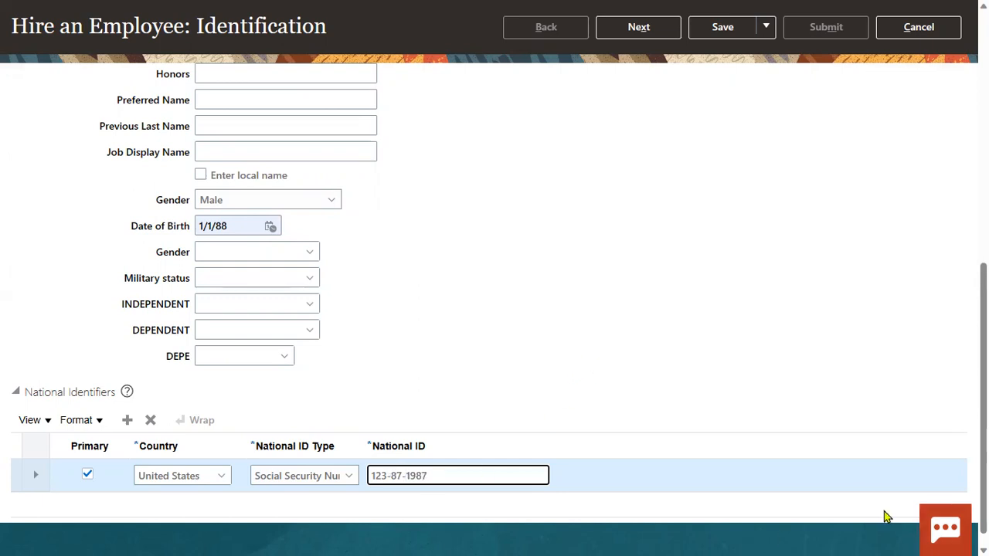
pyautogui.click(667, 36)
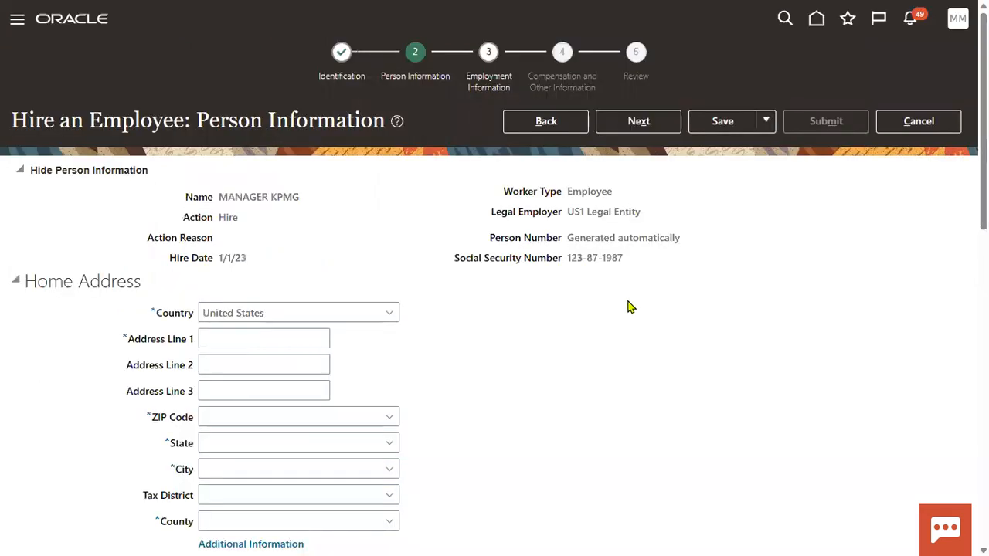
# Fill address line 1 and ZIP code from saved suggestions, then continue to Employment Information.
pyautogui.click(249, 343)
pyautogui.click(260, 335)
pyautogui.click(256, 386)
pyautogui.click(244, 417)
pyautogui.click(247, 463)
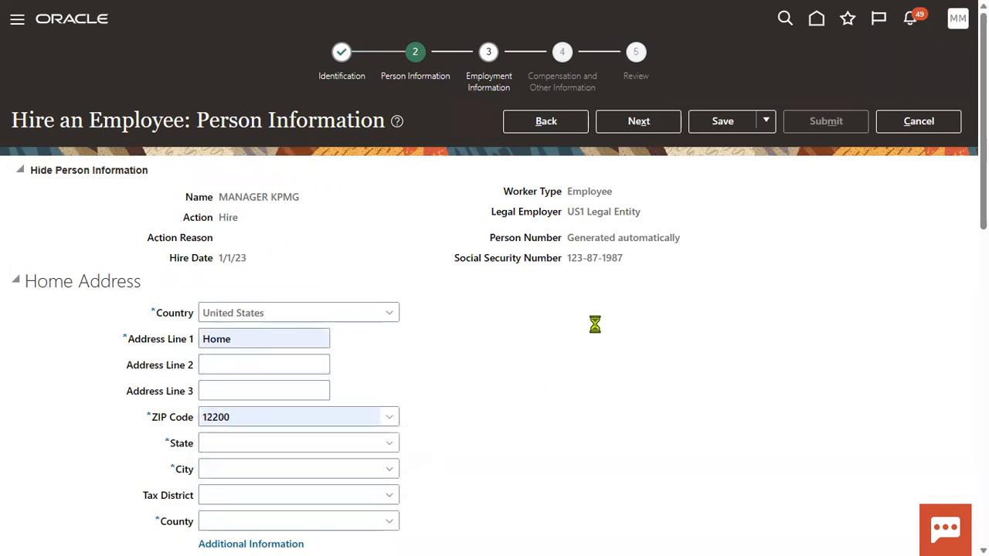
pyautogui.click(649, 118)
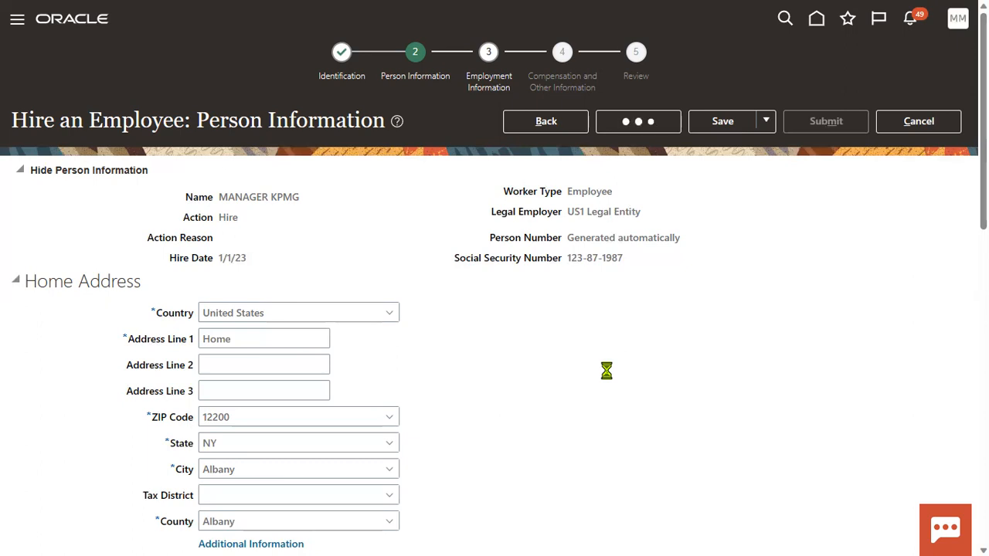
# Set business unit to US1 Business Unit and job to SALES CENTRAL.
pyautogui.scroll(-5, 572, 352)
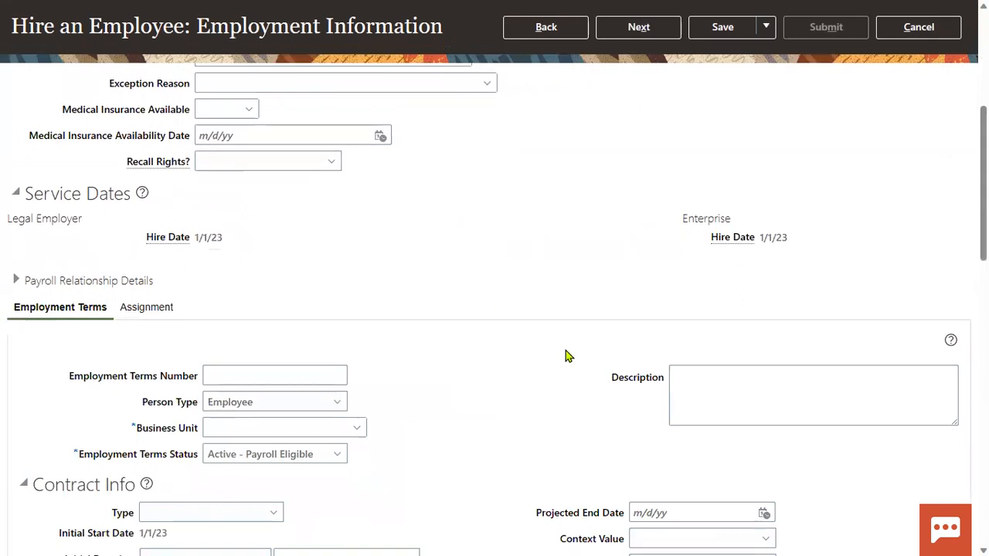
pyautogui.scroll(-2, 568, 355)
pyautogui.click(246, 261)
pyautogui.write('US1')
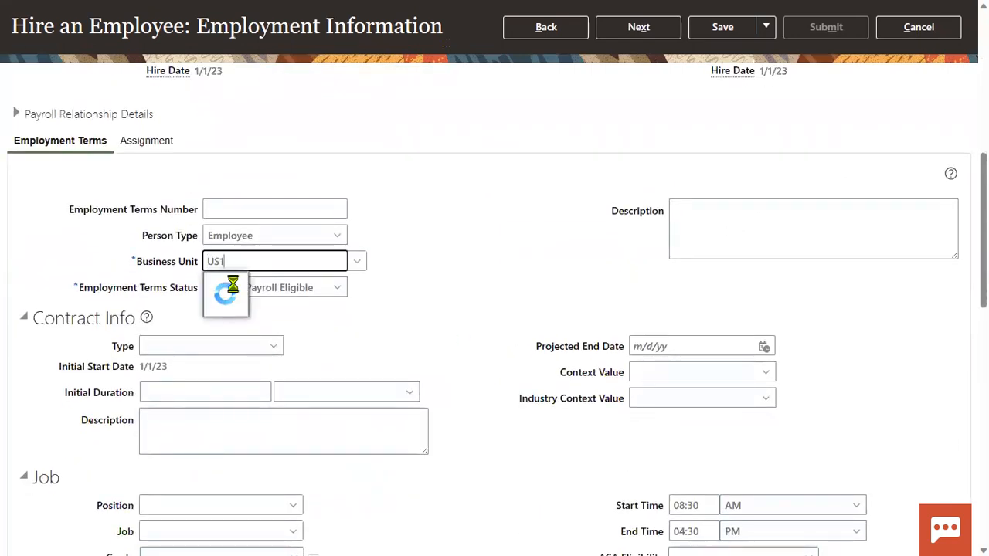
pyautogui.click(234, 285)
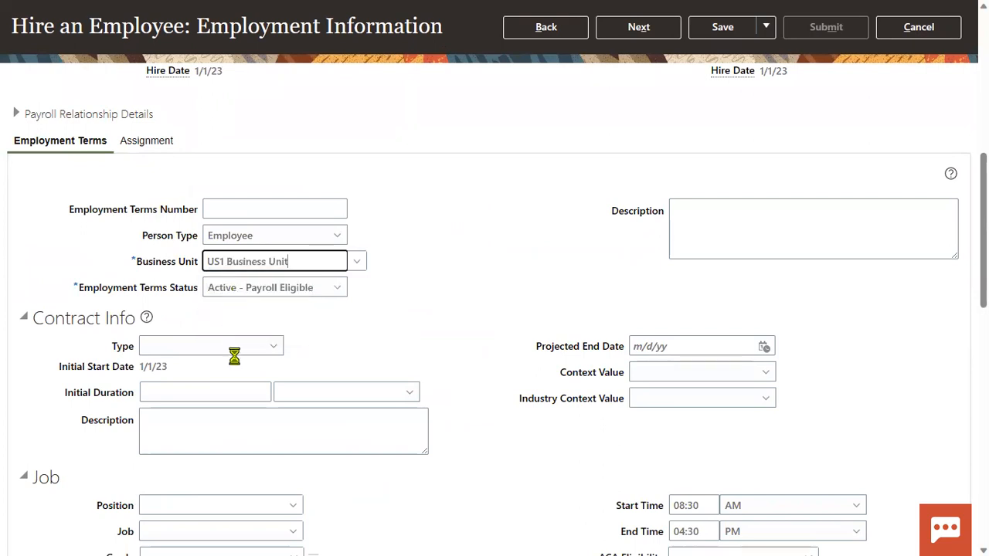
pyautogui.scroll(-3, 234, 343)
pyautogui.click(197, 279)
pyautogui.write('SALES')
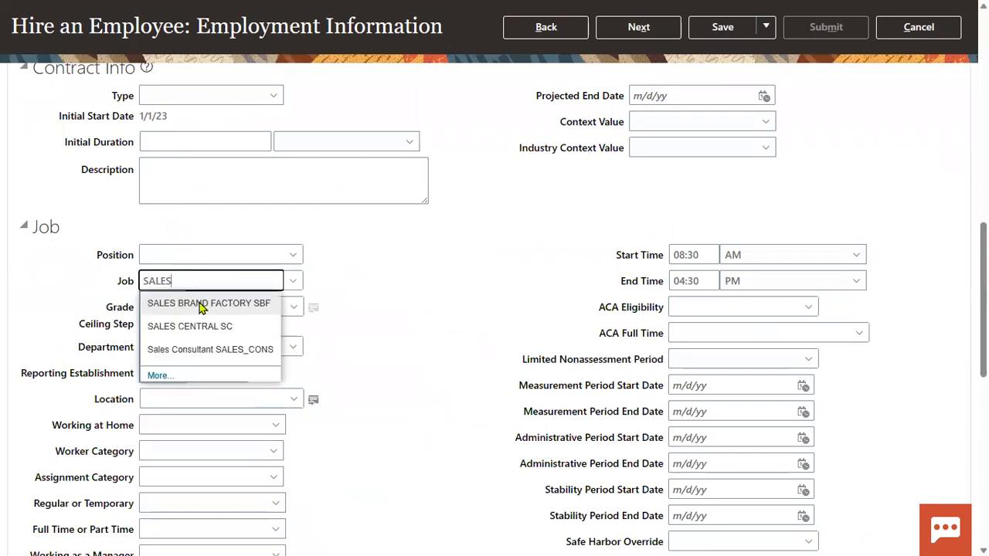
pyautogui.click(202, 330)
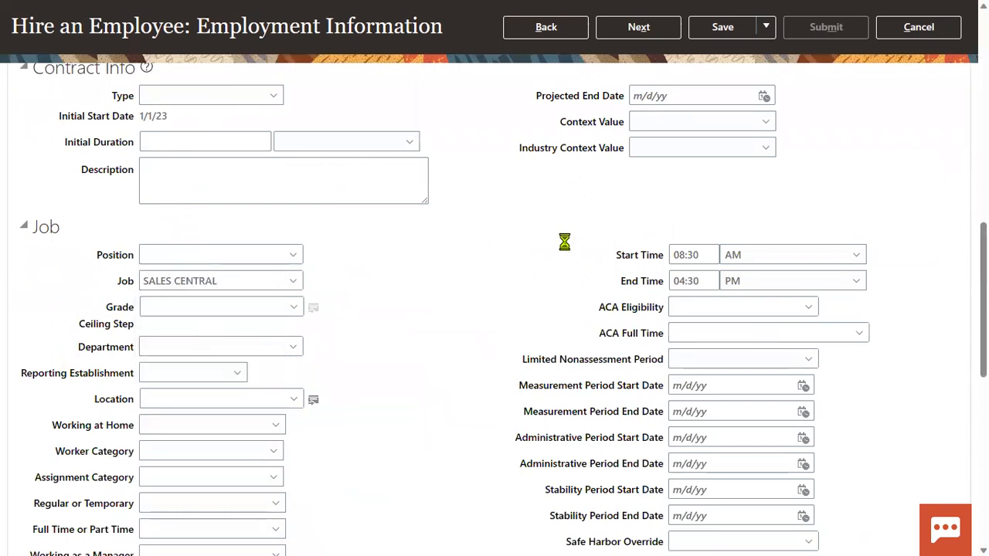
# Set location to REDBUS Dallas and advance through Compensation to the Review page.
pyautogui.click(214, 398)
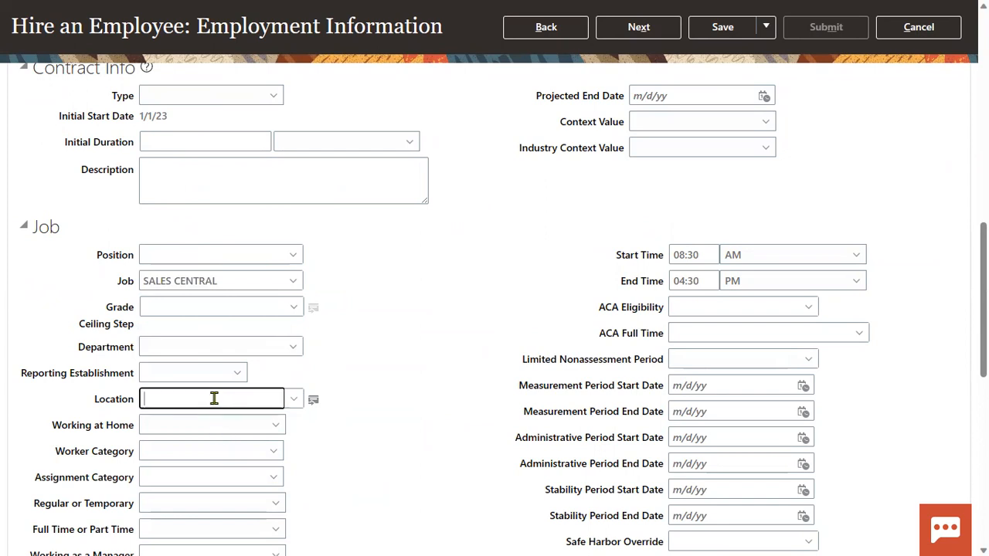
pyautogui.write('Red')
pyautogui.click(216, 423)
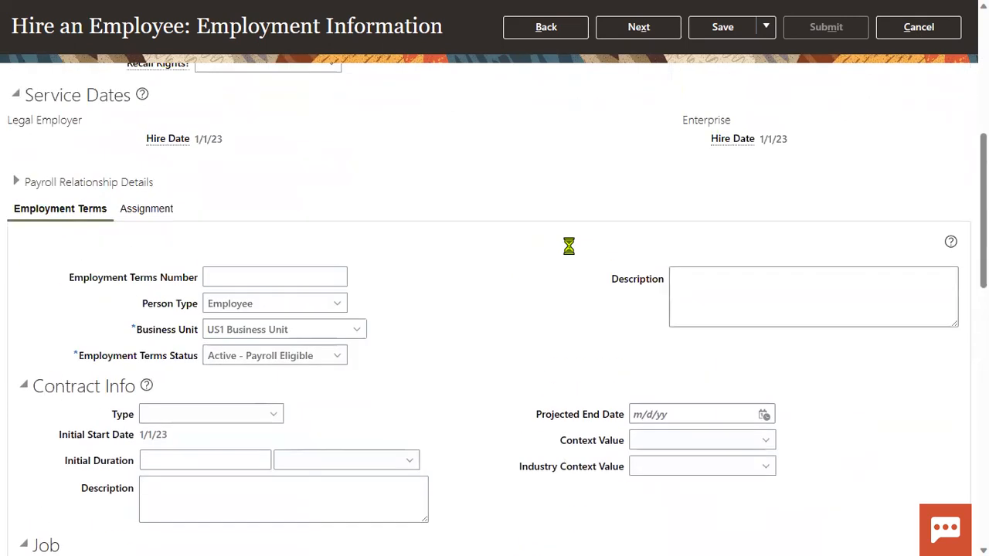
pyautogui.click(628, 122)
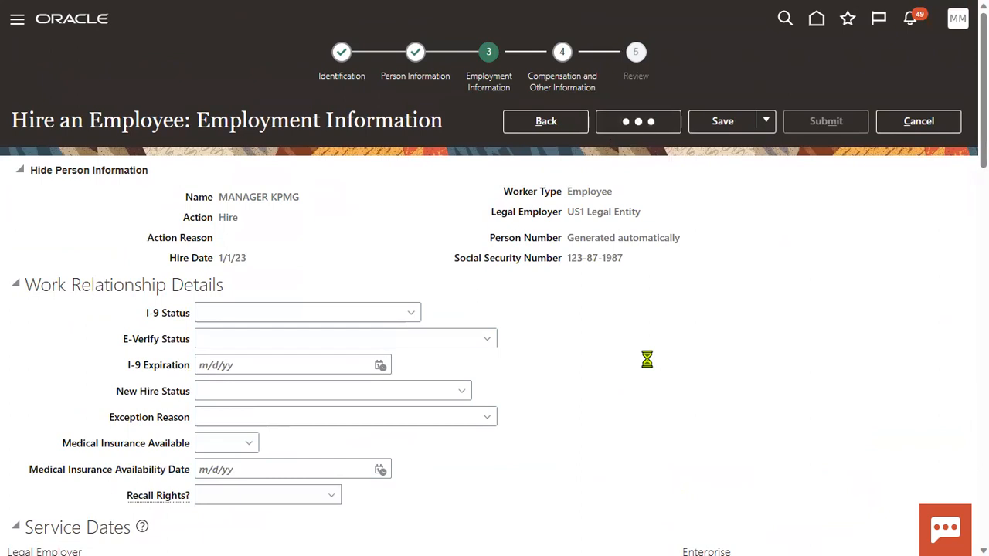
pyautogui.click(640, 120)
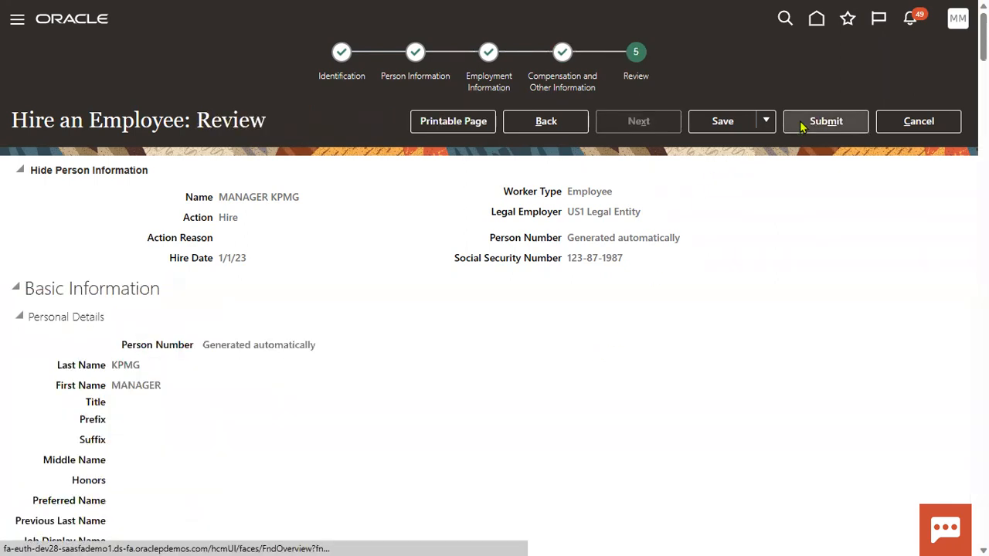
# Decline the submit warning with No and step back through the wizard pages.
pyautogui.click(800, 124)
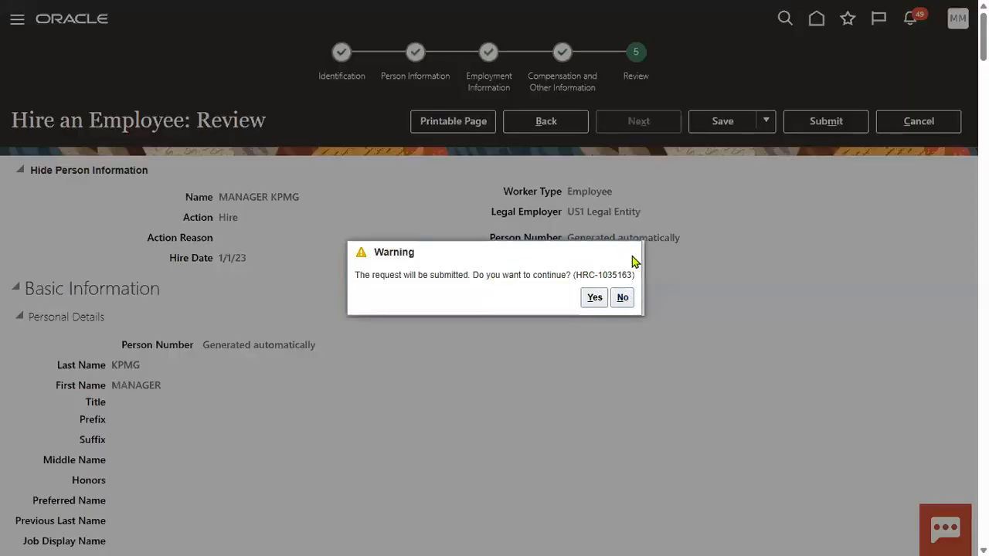
pyautogui.click(623, 297)
pyautogui.click(519, 124)
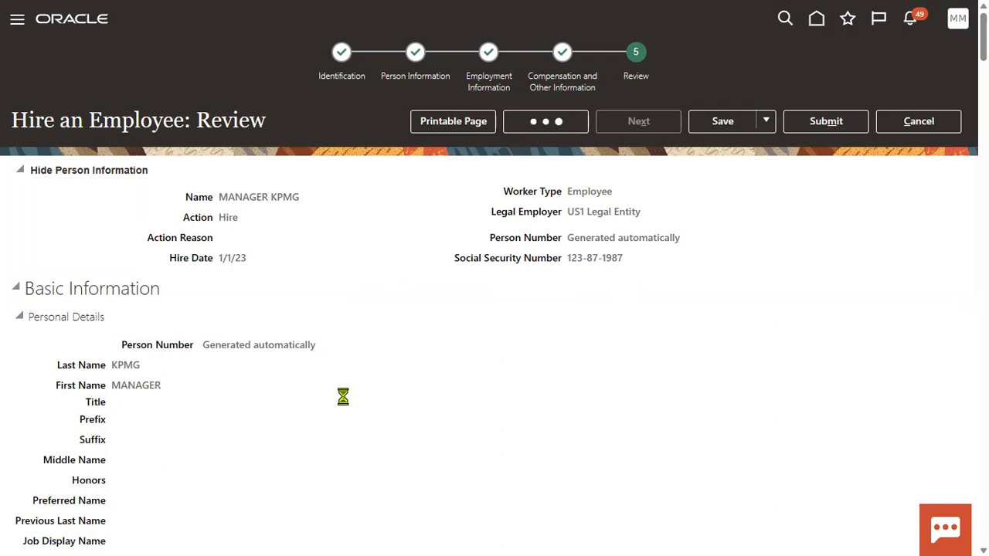
pyautogui.click(561, 121)
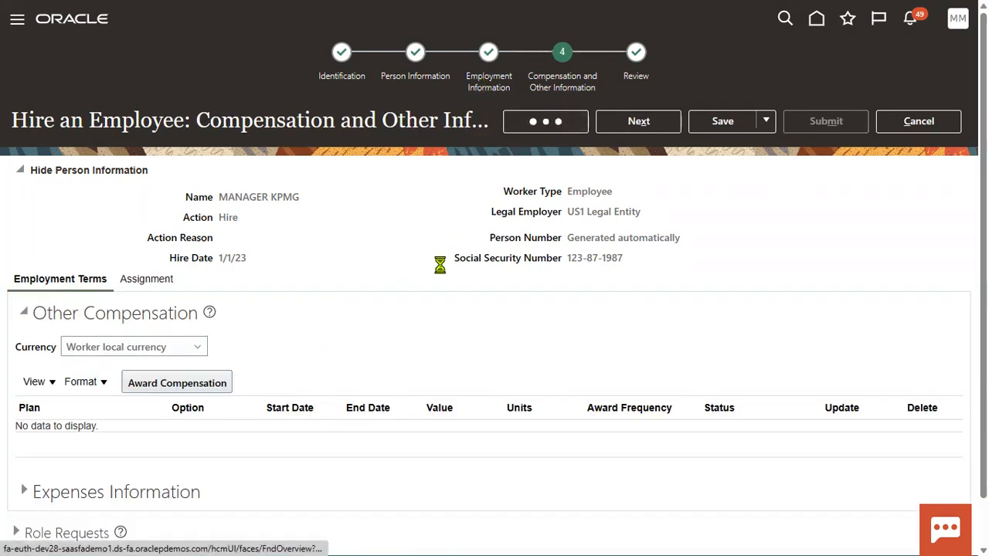
# Set Working as a Manager to Yes, advance to Review and submit again.
pyautogui.scroll(-10, 286, 333)
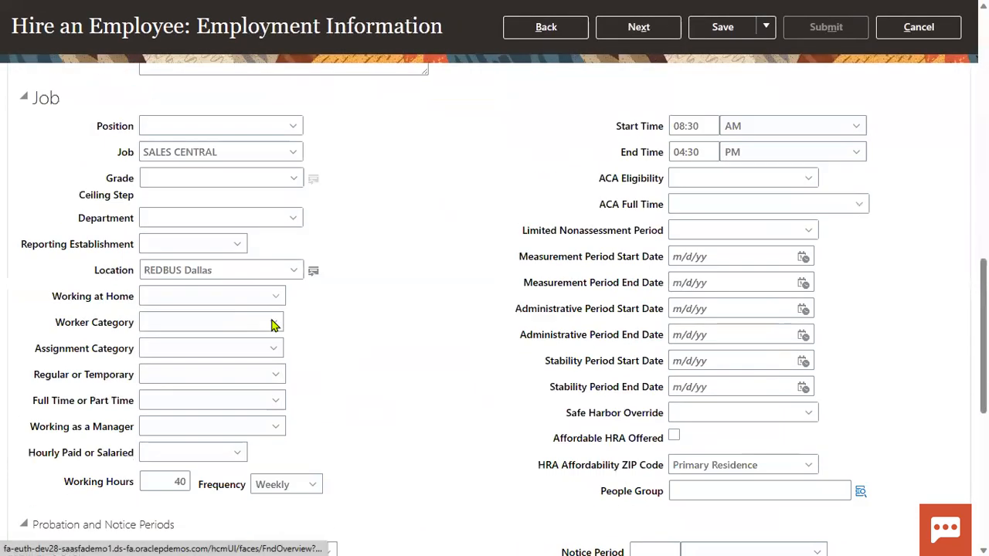
pyautogui.scroll(-3, 272, 323)
pyautogui.click(157, 309)
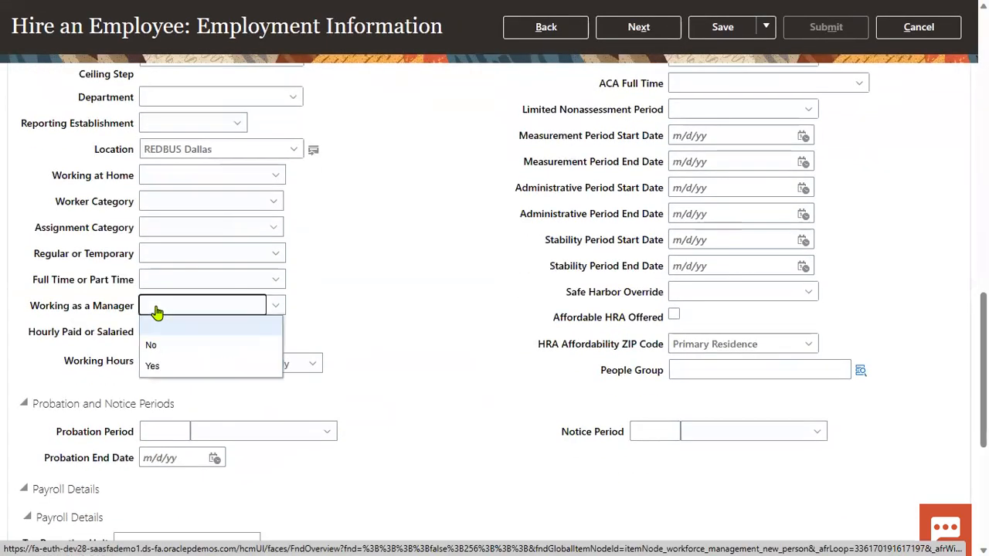
pyautogui.click(153, 368)
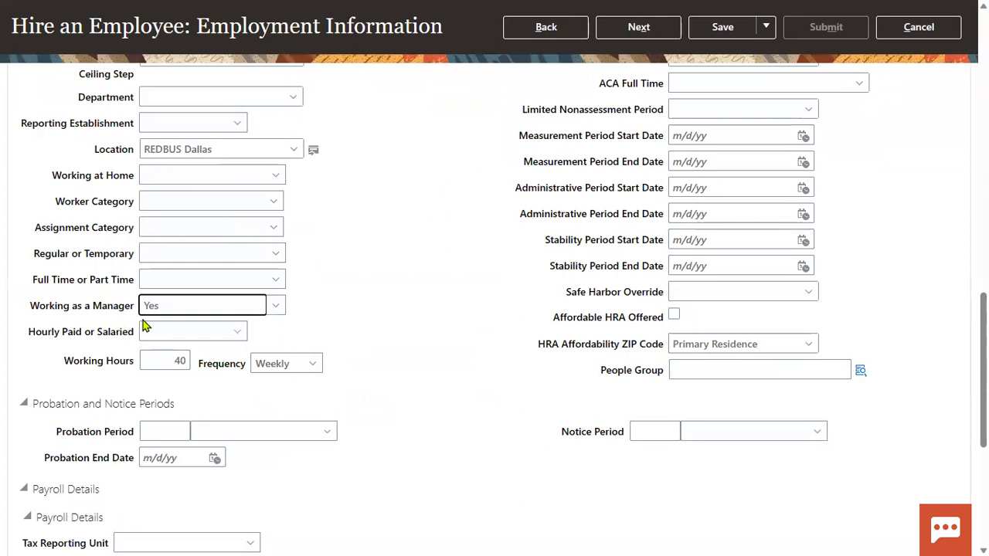
pyautogui.click(601, 28)
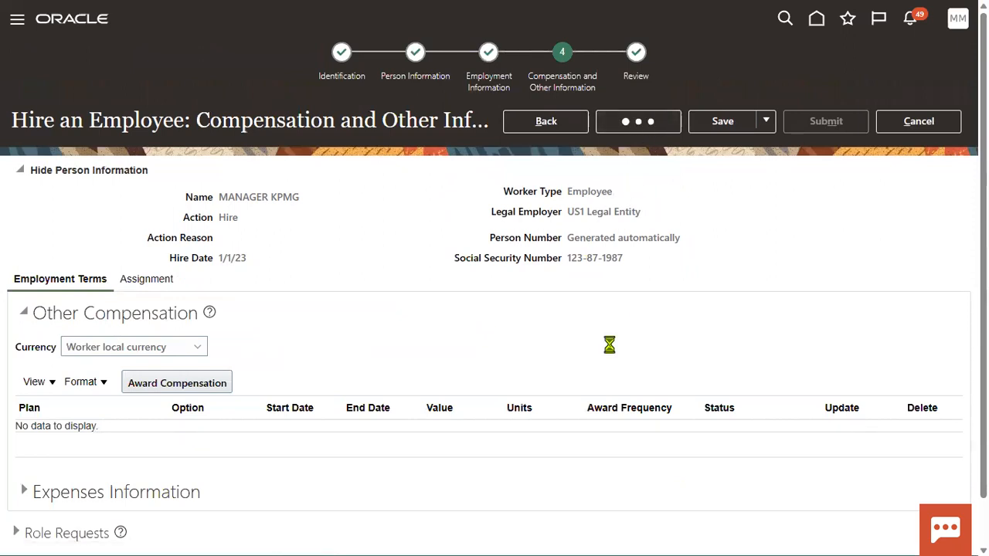
pyautogui.click(823, 122)
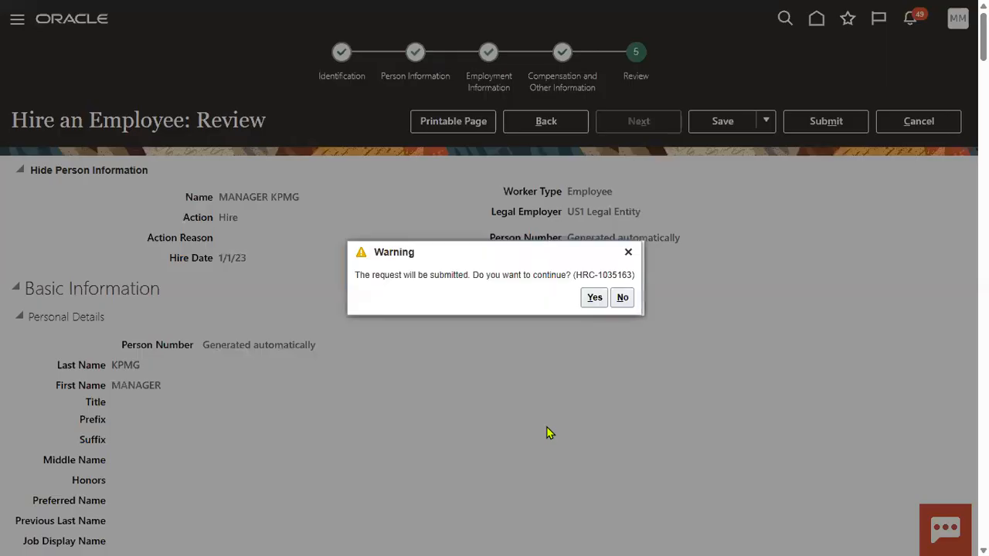
# Answer Yes in the Warning dialog to submit the hire request.
pyautogui.click(592, 299)
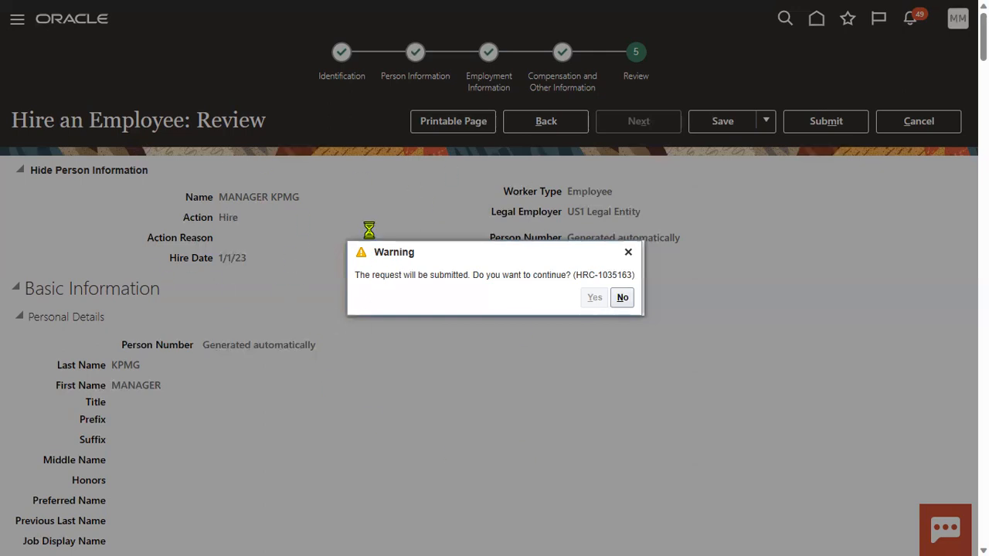
# Bookmark line 5 about US1 Business Unit manager approval in Notepad++, then return to the browser.
pyautogui.hotkey('alt', 'Tab')
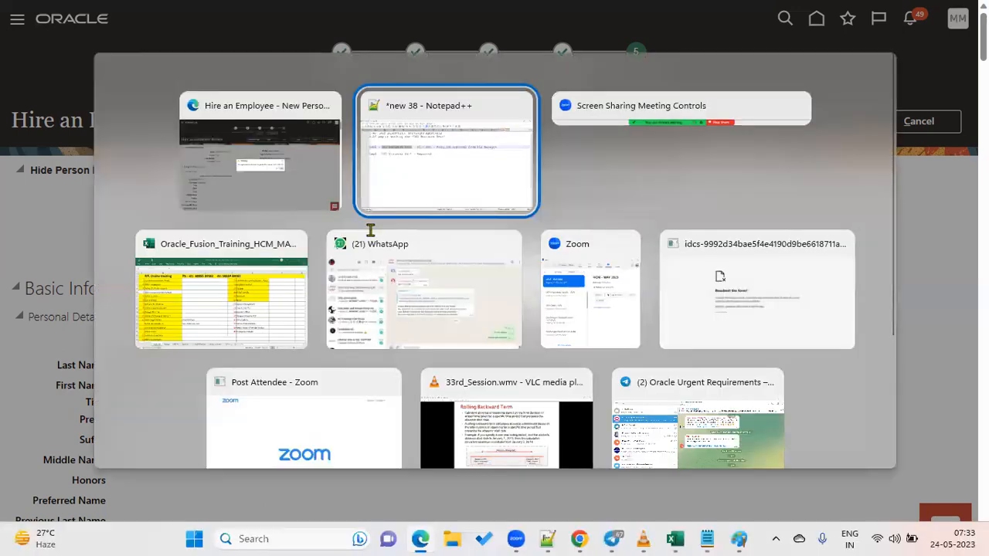
pyautogui.click(44, 158)
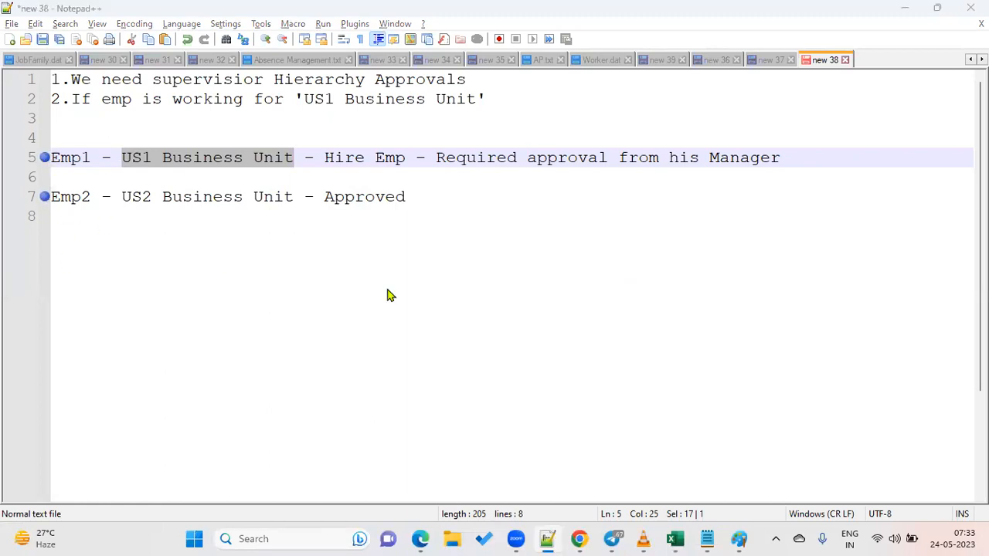
pyautogui.hotkey('alt', 'Tab')
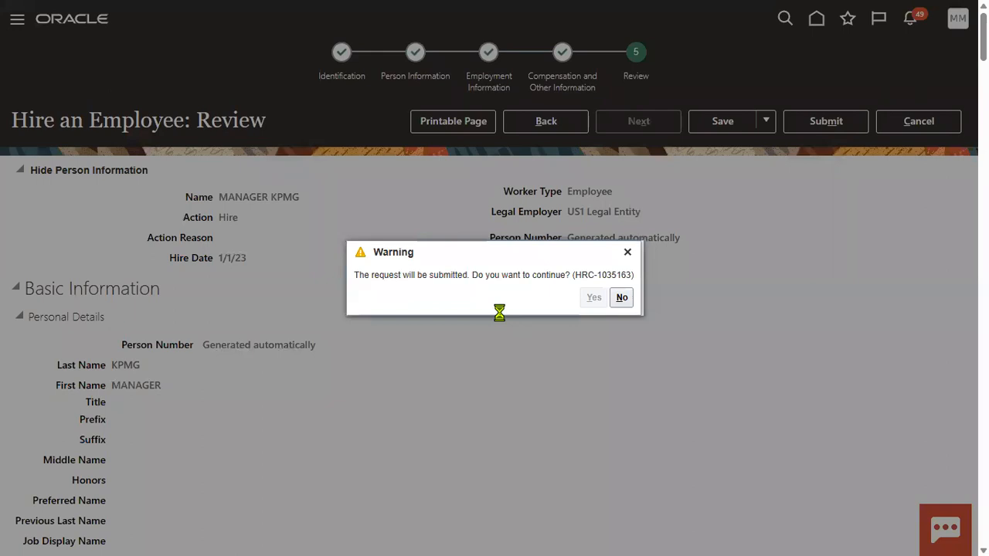
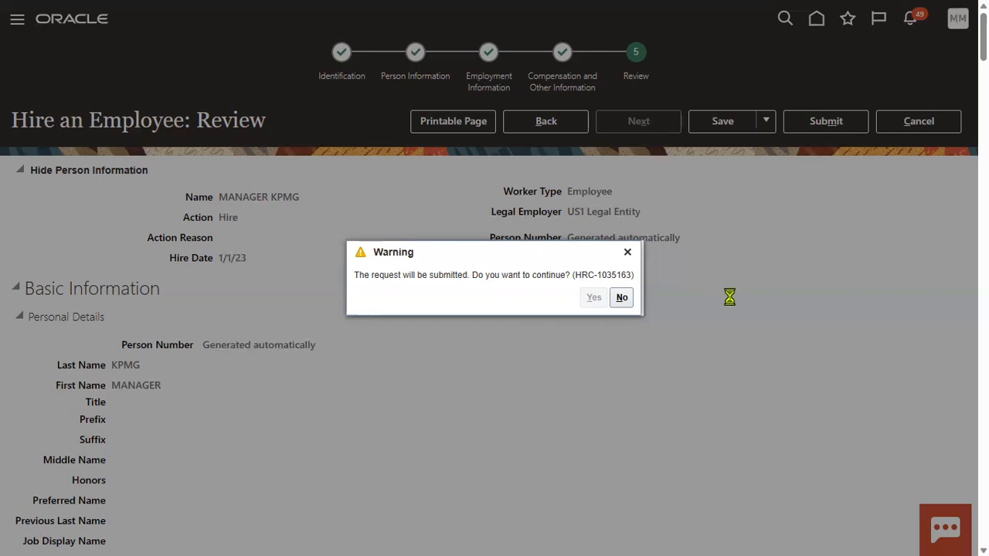
# Leave Edge full screen and bring the apps2fusion article in Chrome to the front.
pyautogui.moveTo(873, 12)
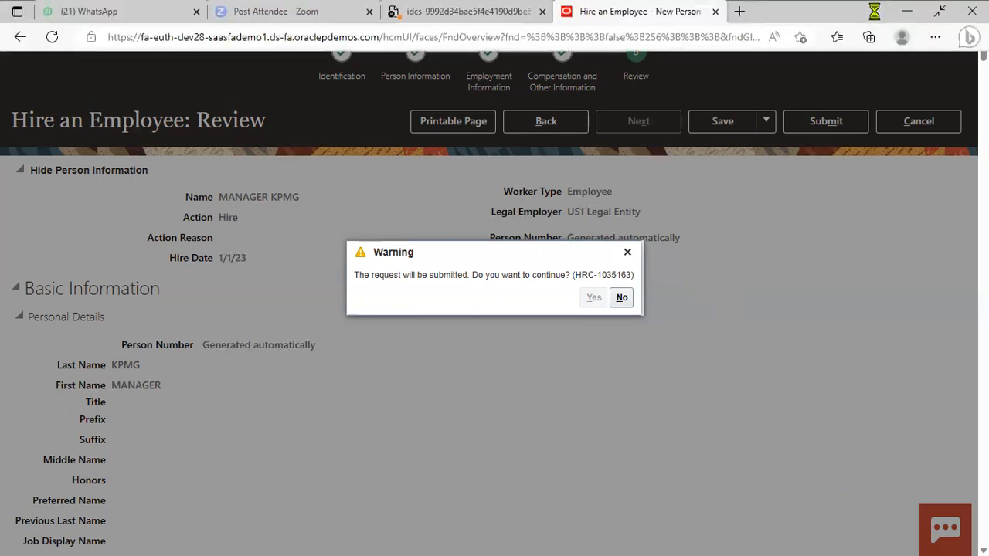
pyautogui.click(939, 12)
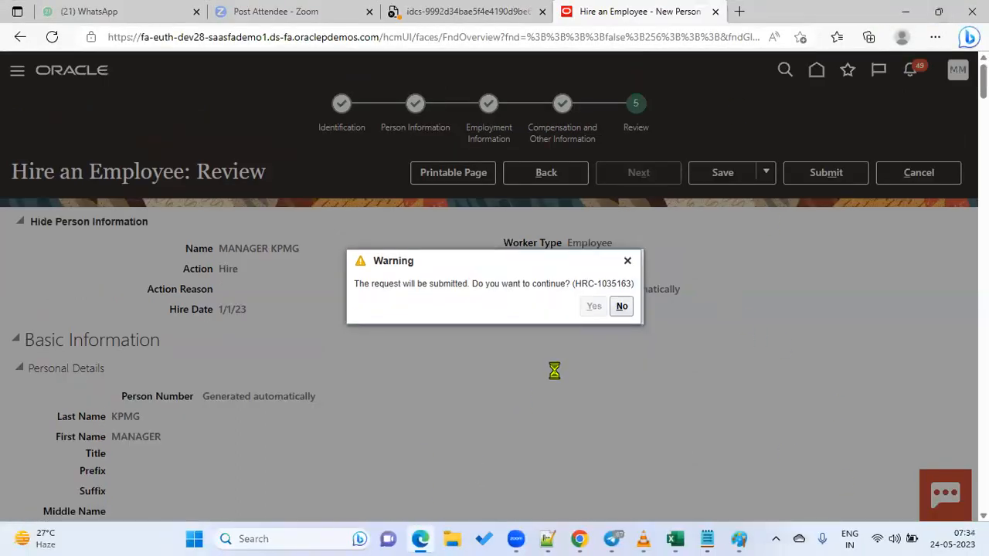
pyautogui.click(579, 538)
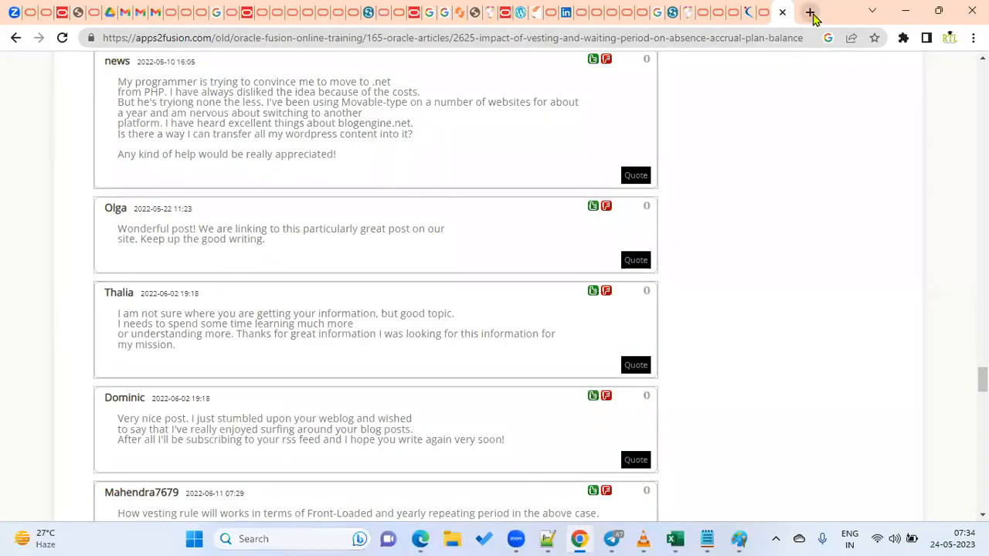
# Search the web for 'oracle fusion HCM Approvals' in a new tab.
pyautogui.hotkey('ctrl', 't')
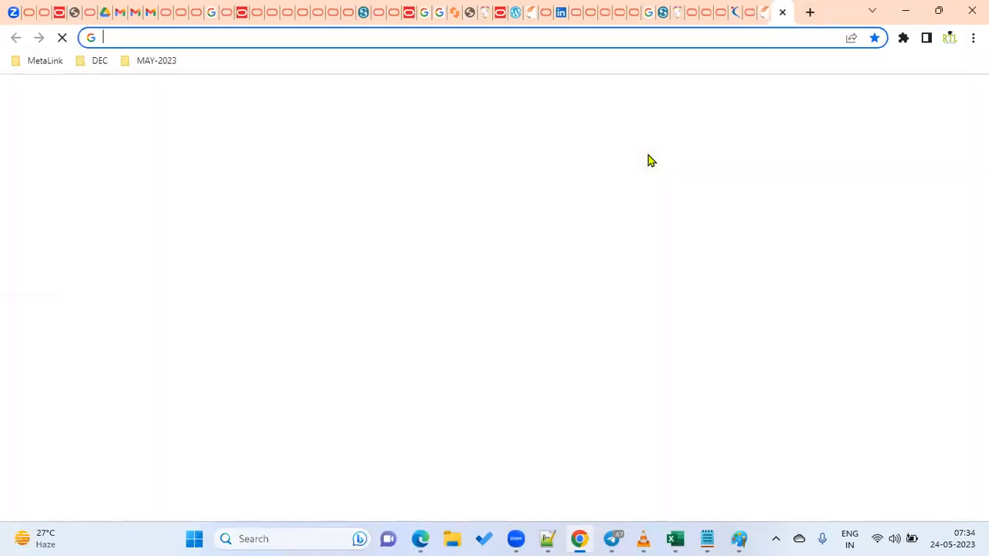
pyautogui.write('oracle fusion')
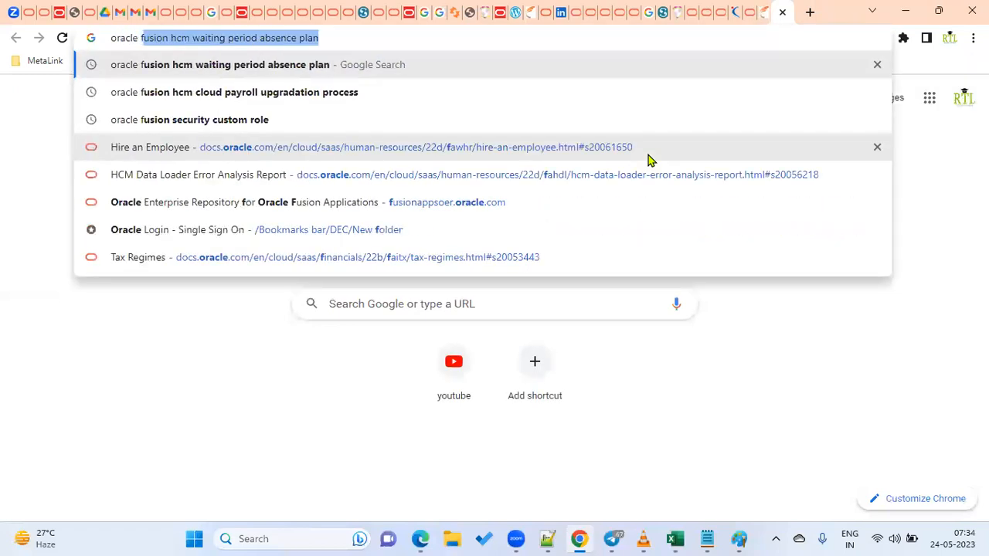
pyautogui.write(' HCM ')
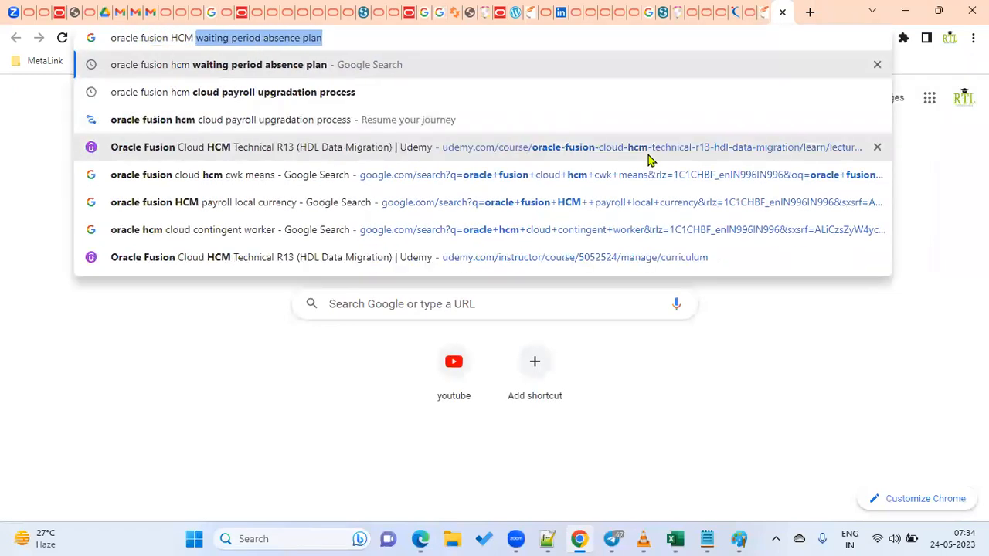
pyautogui.write('Approvals')
pyautogui.press('Return')
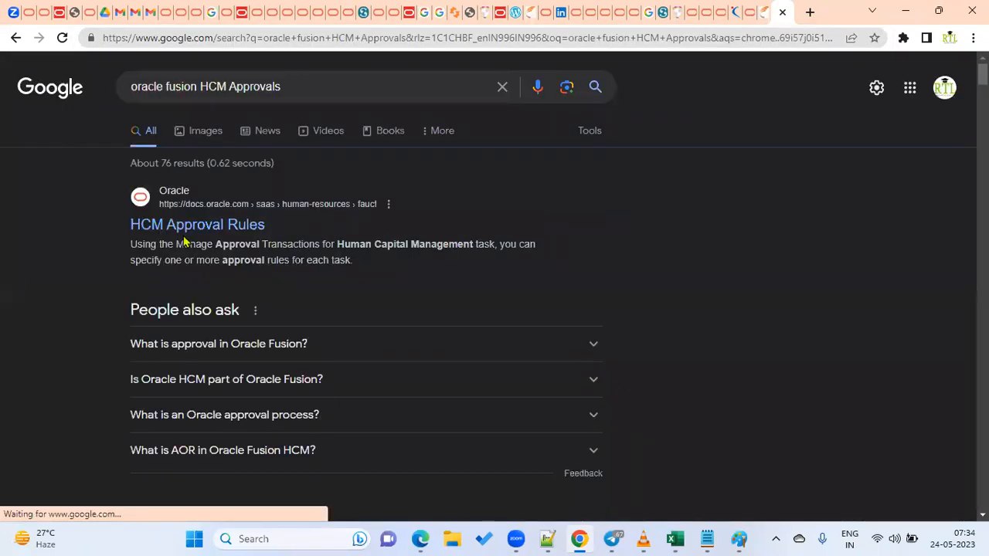
# Read the Oracle Define Approval Management guide, then return to the hire window.
pyautogui.scroll(-4, 250, 260)
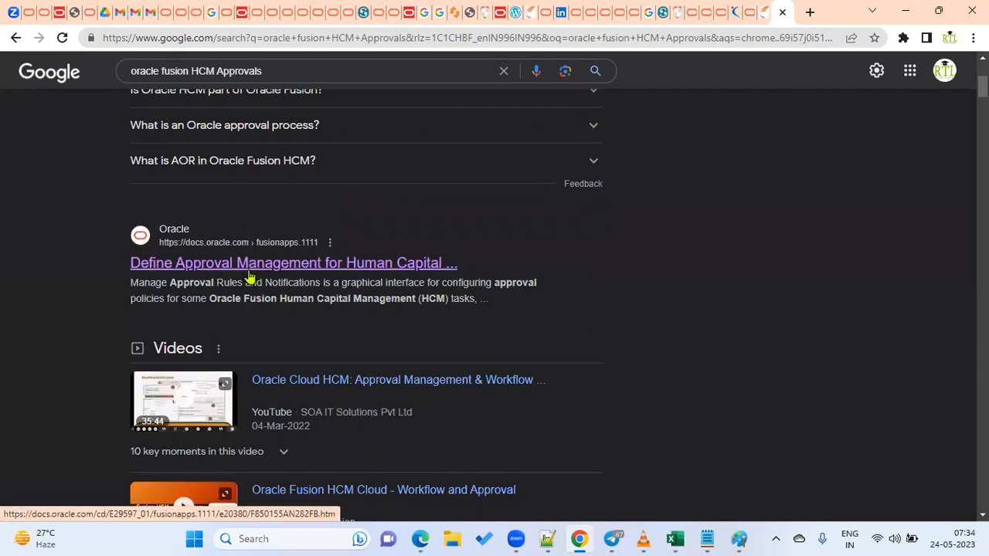
pyautogui.click(254, 269)
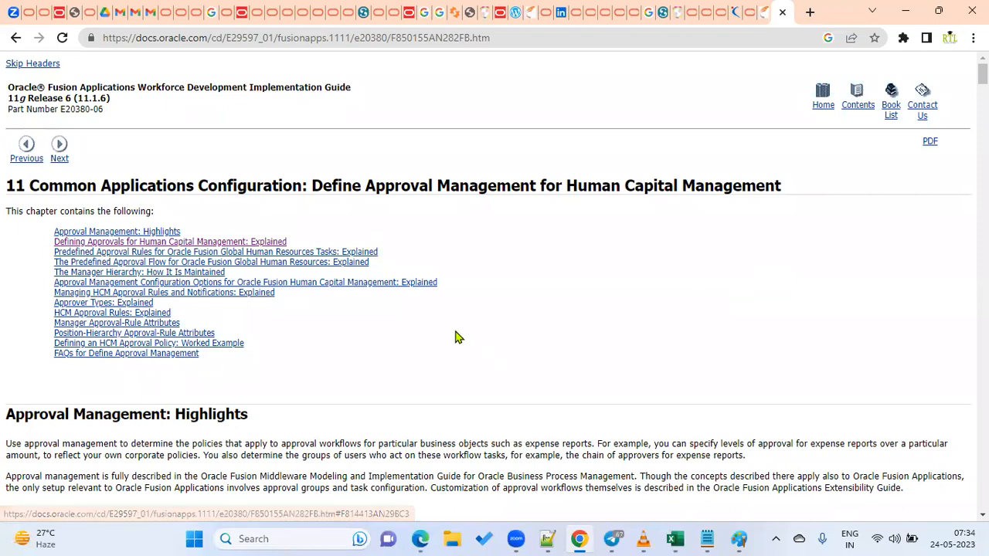
pyautogui.scroll(-3, 367, 307)
pyautogui.scroll(-2, 352, 301)
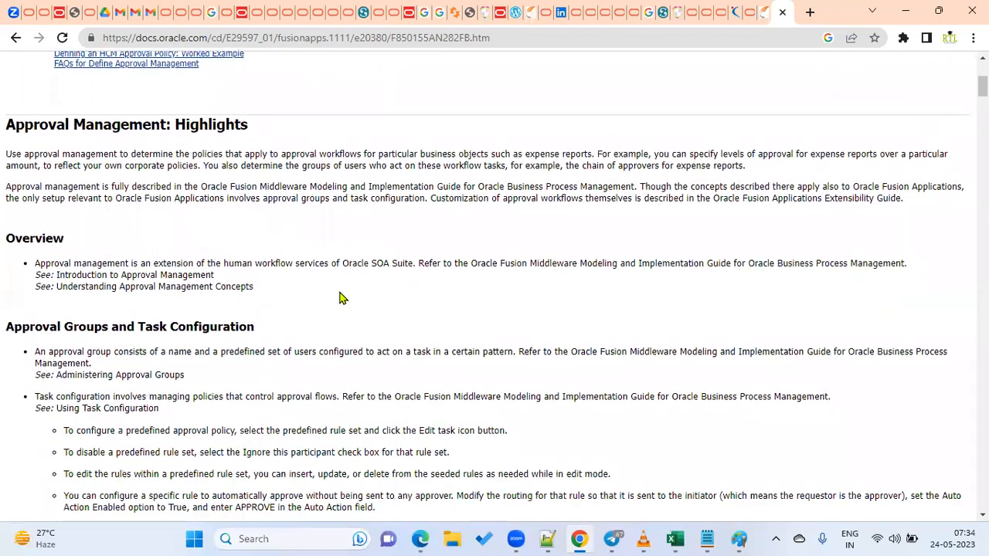
pyautogui.scroll(3, 249, 270)
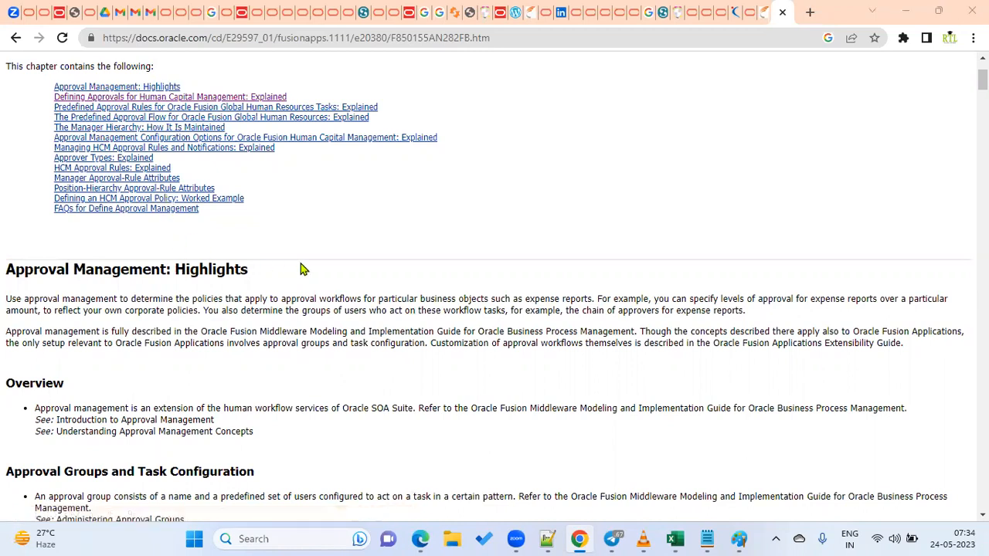
pyautogui.hotkey('alt', 'Tab')
pyautogui.click(536, 305)
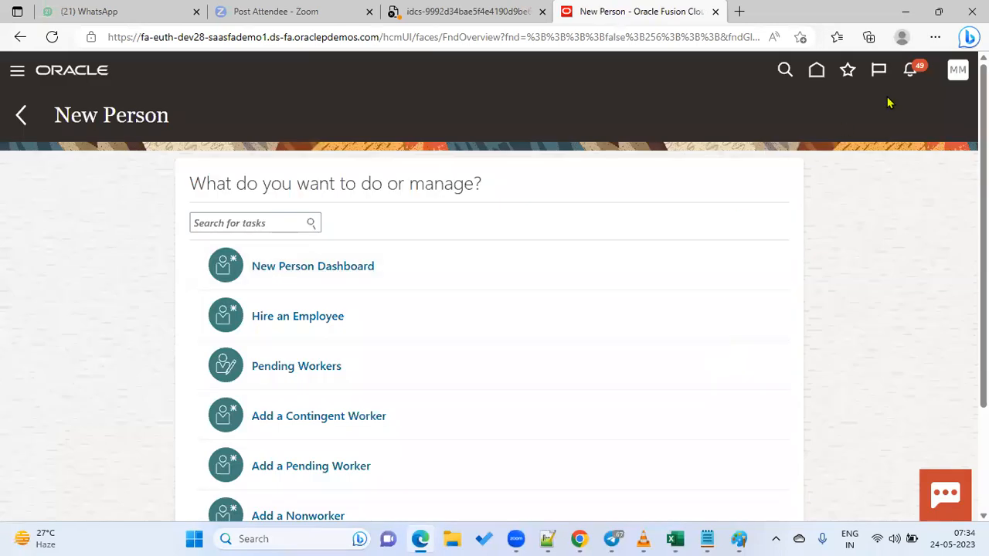
# Go full screen and search Person Management by the new hire's name.
pyautogui.click(935, 37)
pyautogui.click(935, 140)
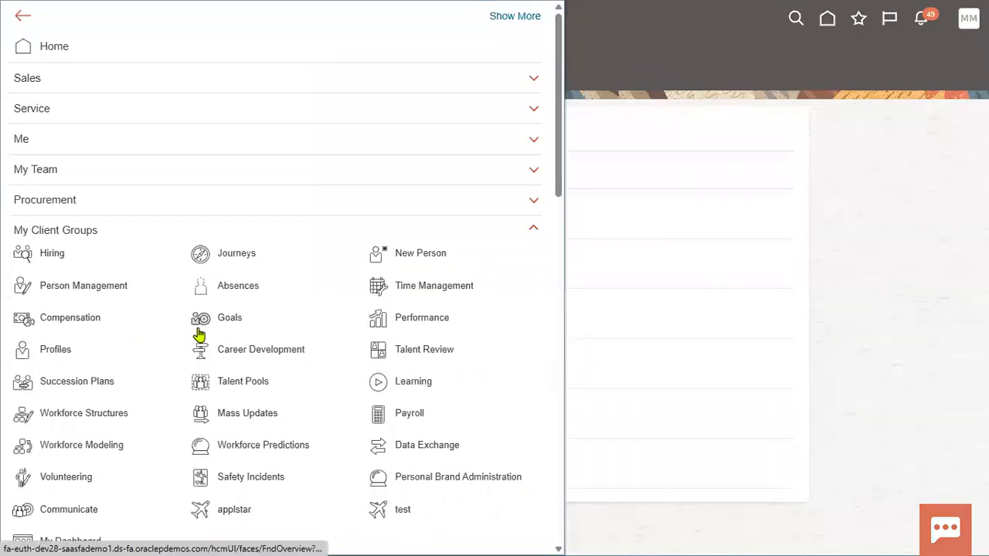
pyautogui.click(138, 286)
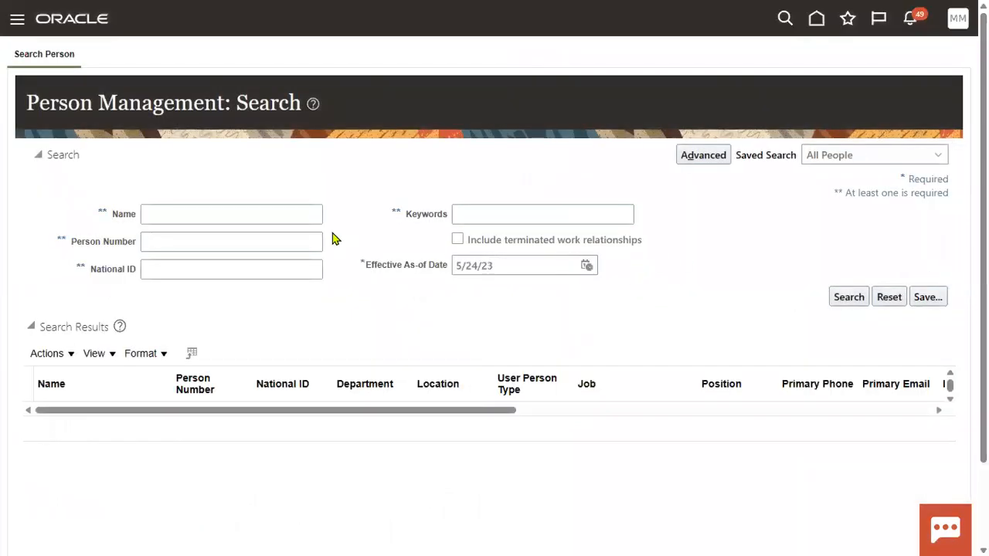
pyautogui.click(270, 214)
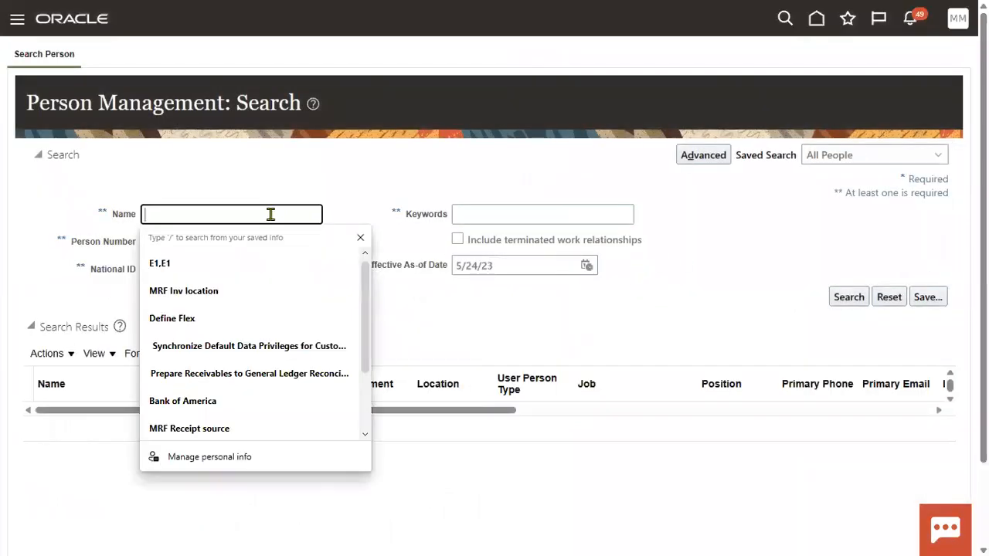
pyautogui.write('KPMG')
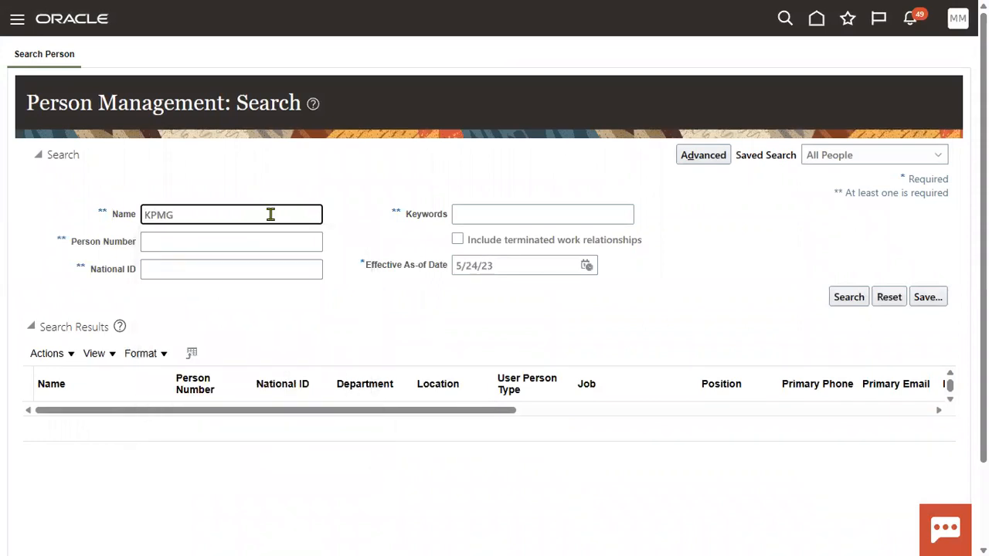
pyautogui.press('Return')
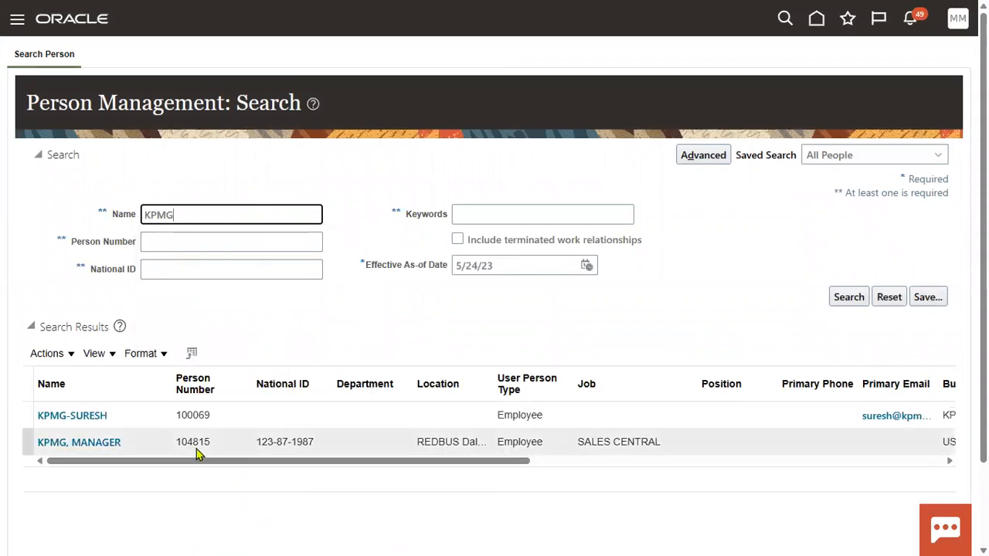
pyautogui.click(245, 445)
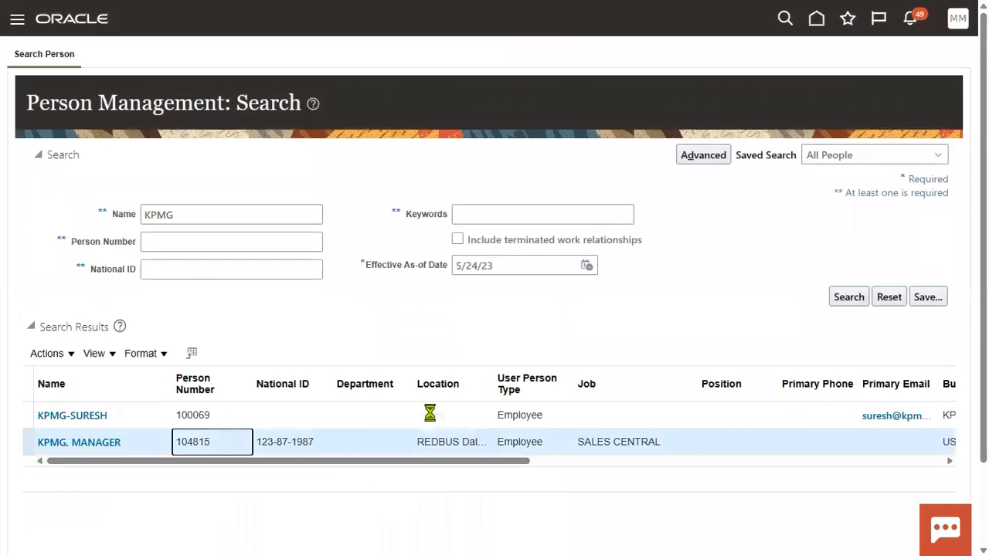
# Widen the Location column to reveal REDBUS Dallas, then go to Setup and Maintenance.
pyautogui.click(17, 20)
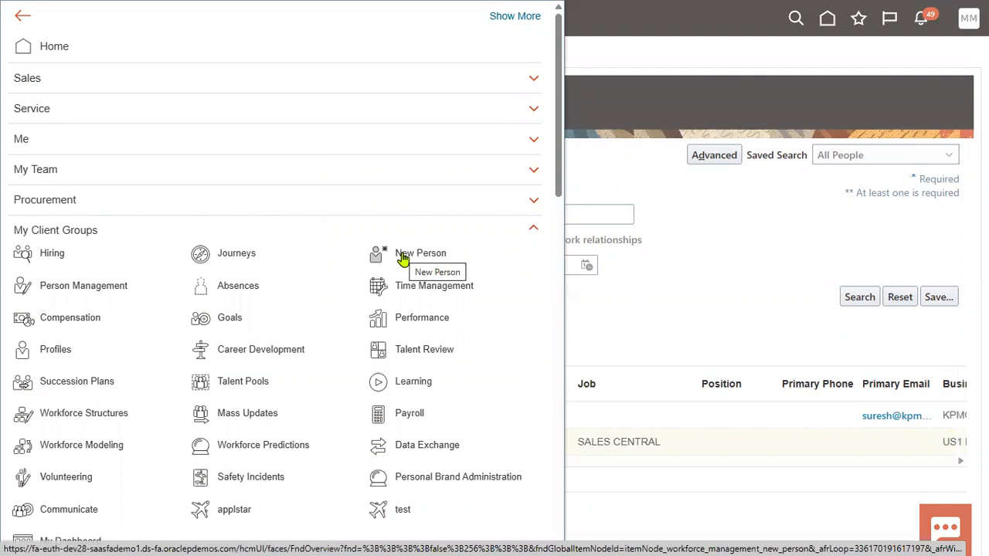
pyautogui.click(651, 335)
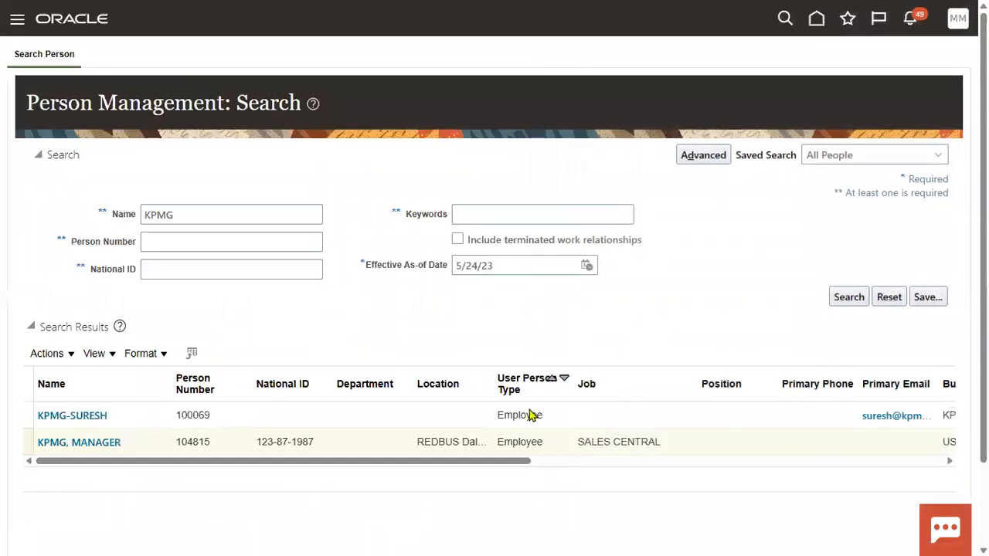
pyautogui.doubleClick(433, 441)
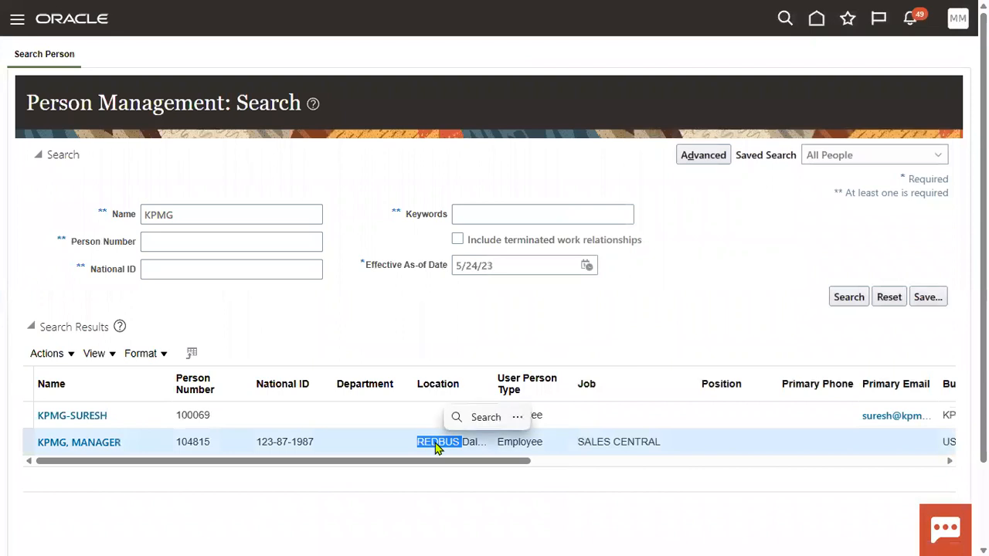
pyautogui.click(505, 353)
pyautogui.moveTo(494, 384); pyautogui.dragTo(618, 394)
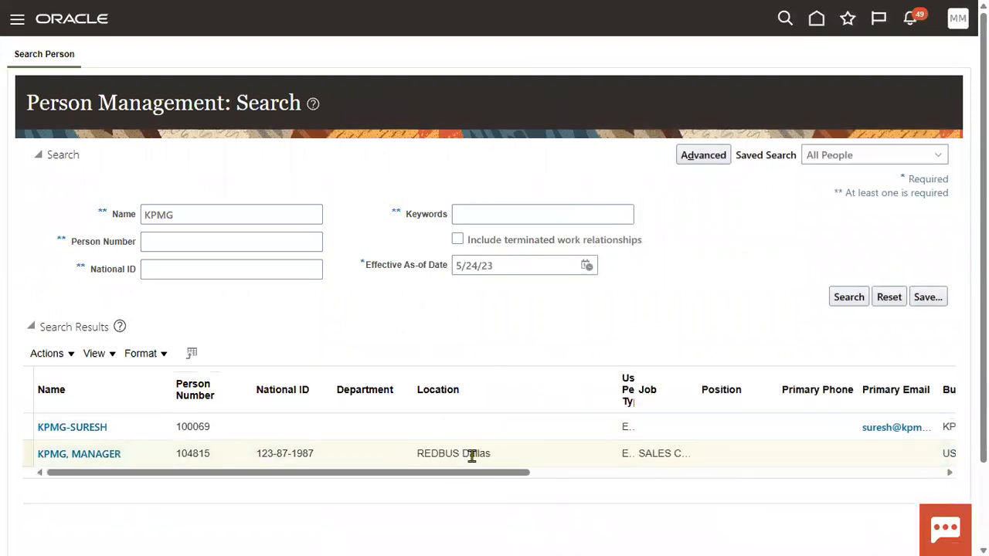
pyautogui.tripleClick(471, 454)
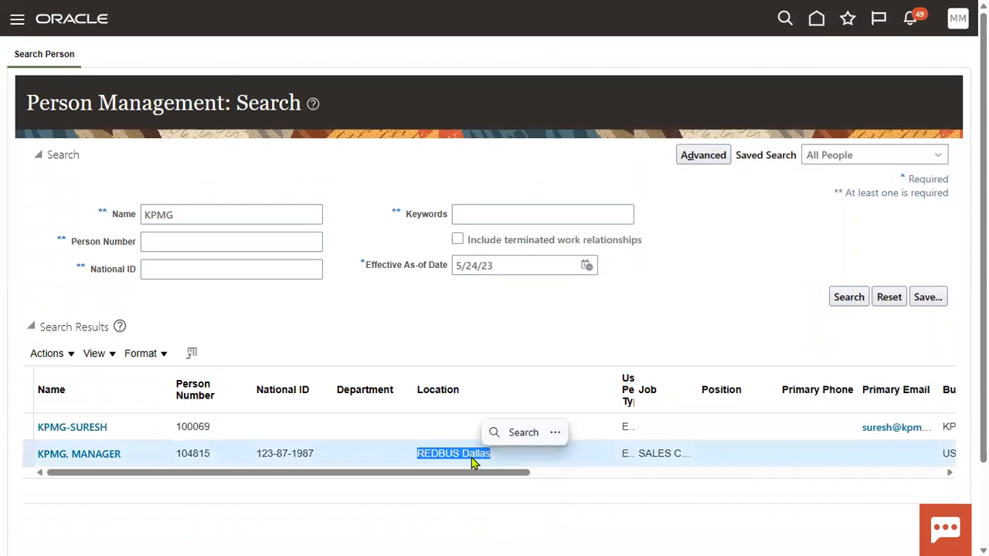
pyautogui.click(678, 321)
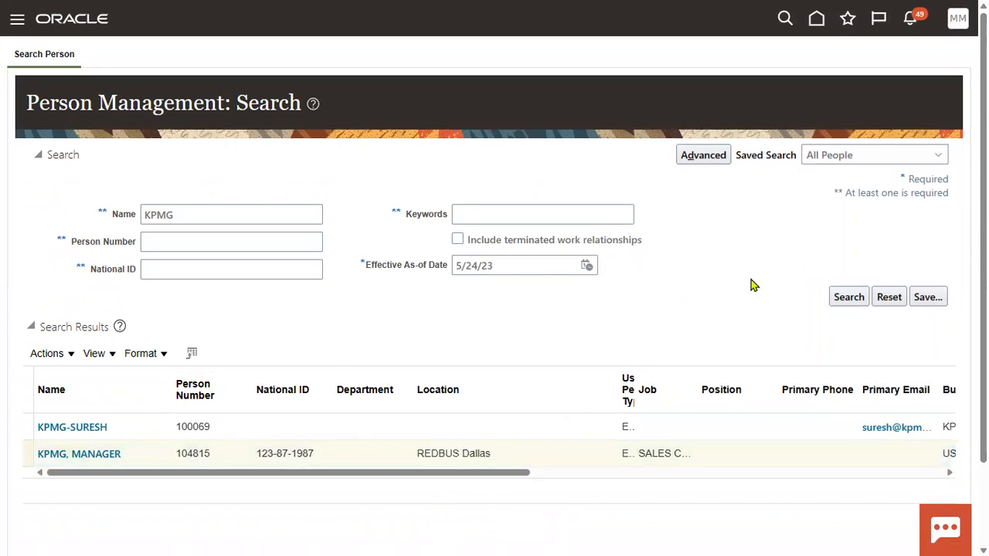
pyautogui.click(722, 239)
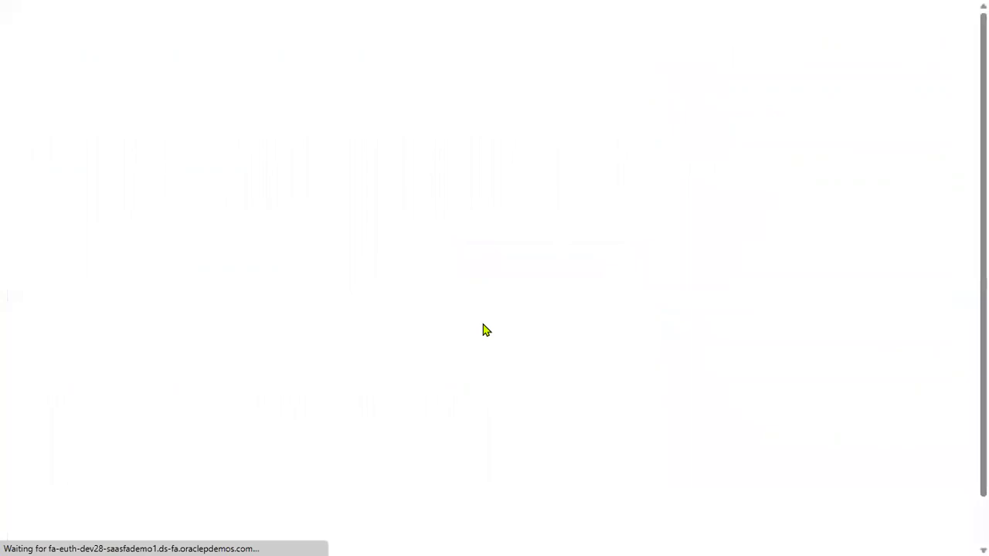
# Search setup tasks for 'business unit' and open Manage Business Unit Set Assignment.
pyautogui.click(502, 107)
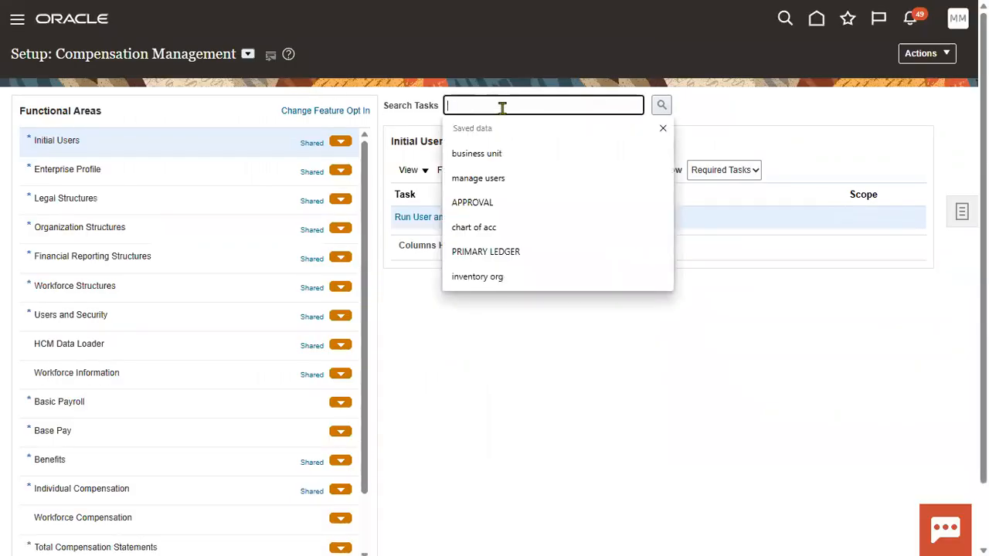
pyautogui.click(531, 151)
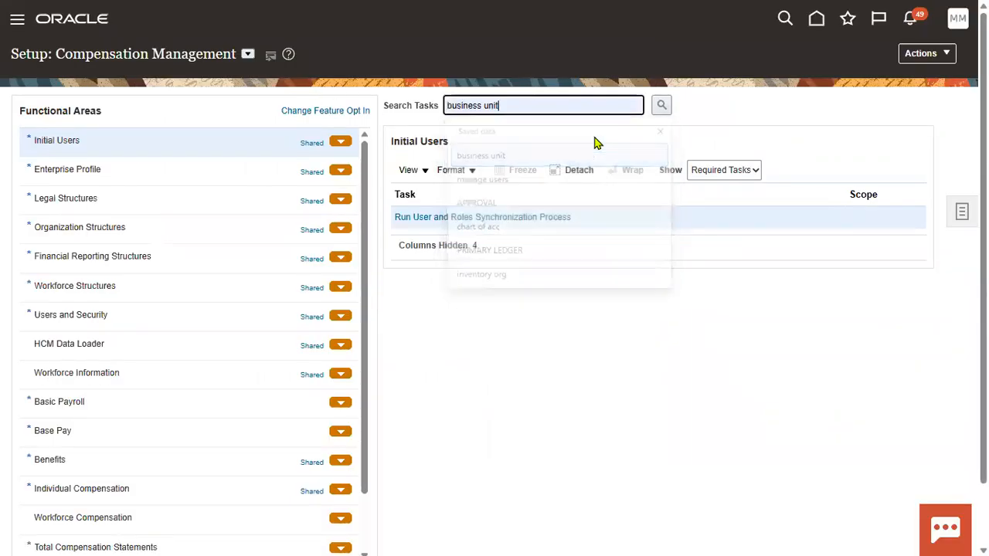
pyautogui.click(662, 106)
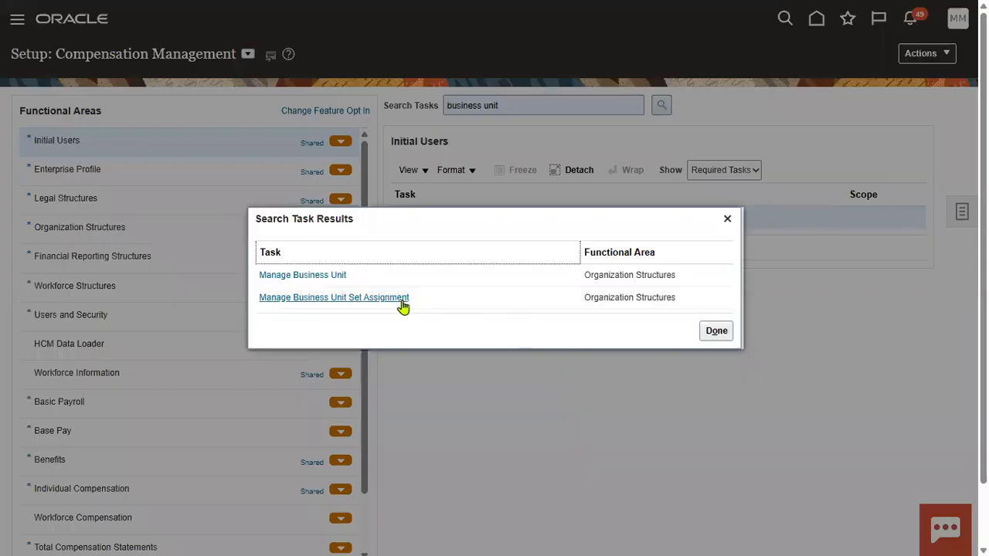
pyautogui.click(403, 306)
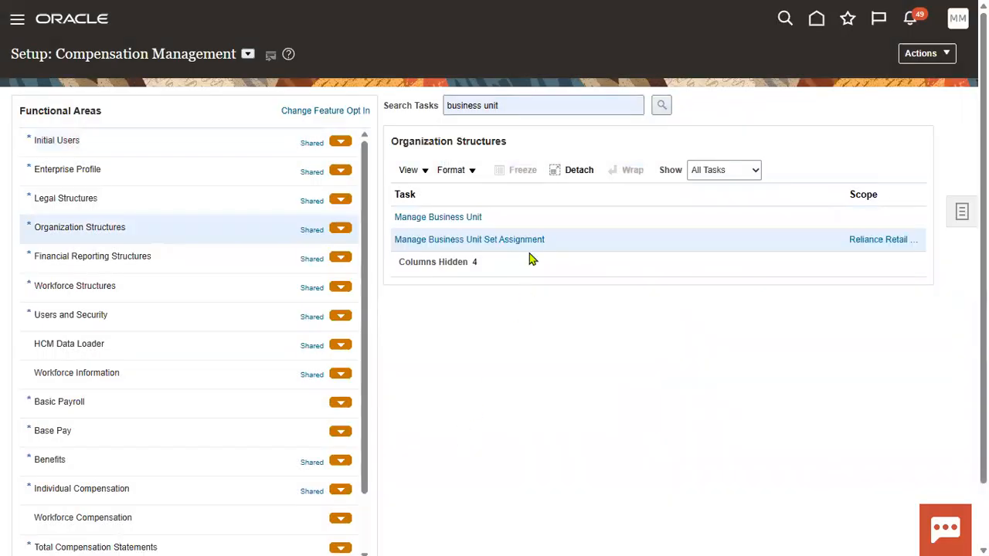
# Set the task scope to US1 Business Unit.
pyautogui.click(859, 244)
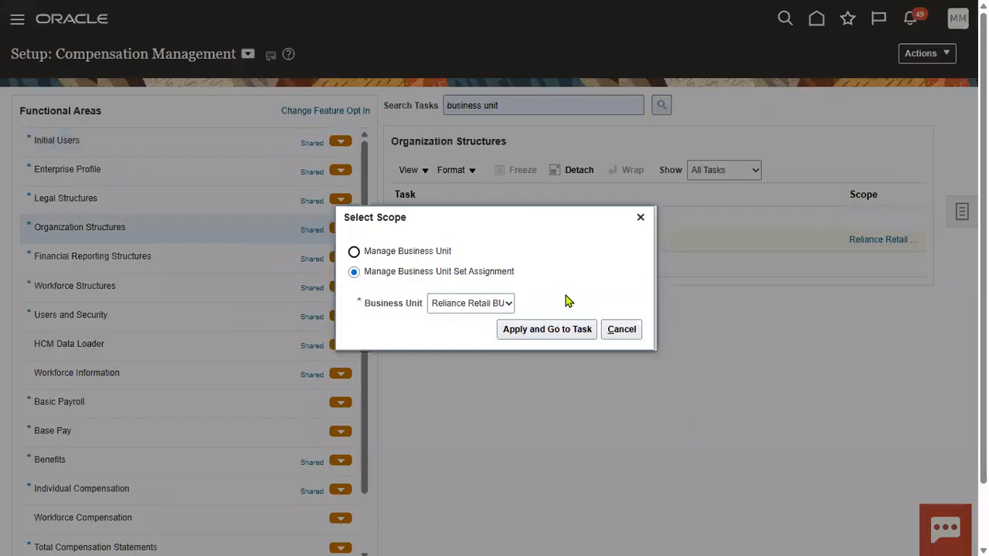
pyautogui.click(467, 302)
pyautogui.click(456, 344)
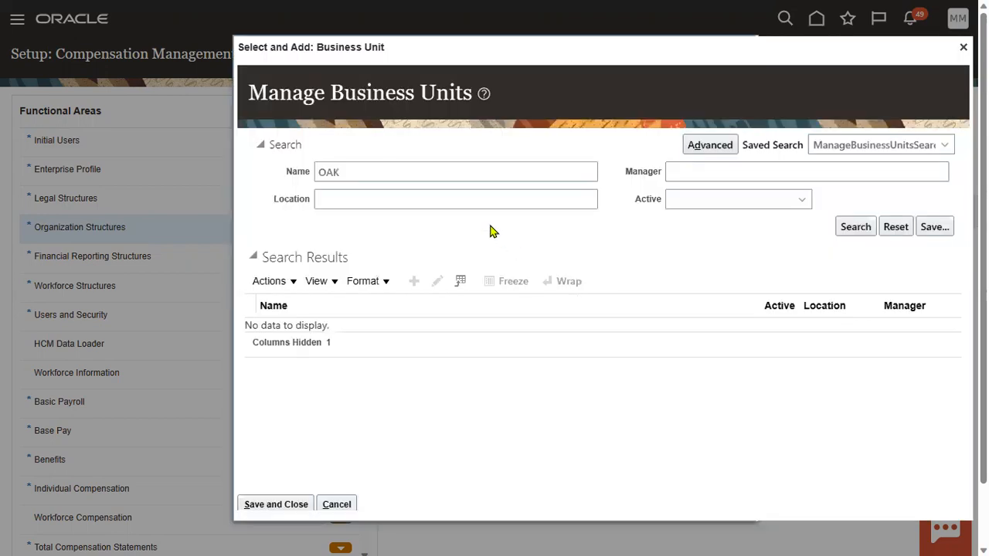
pyautogui.moveTo(419, 176); pyautogui.dragTo(263, 176)
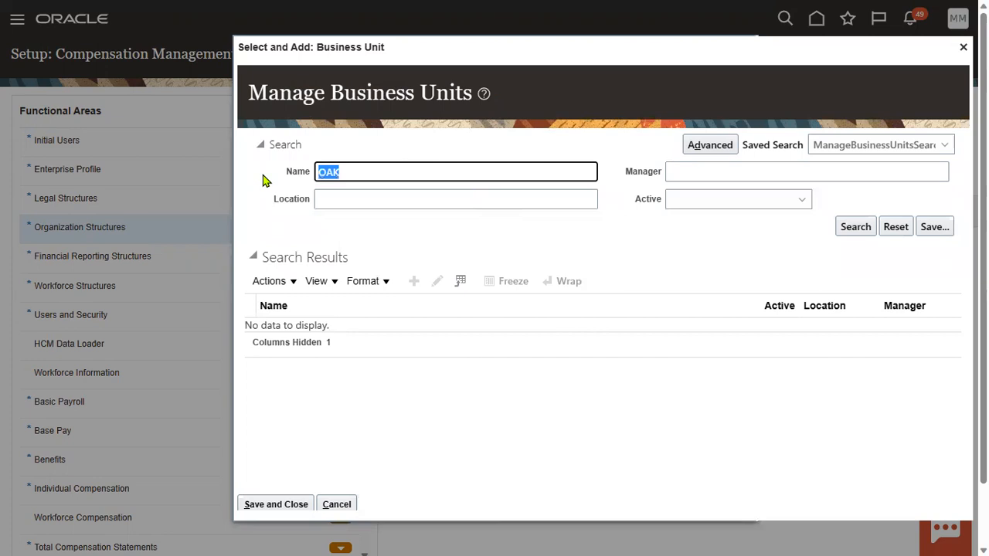
pyautogui.write('US1')
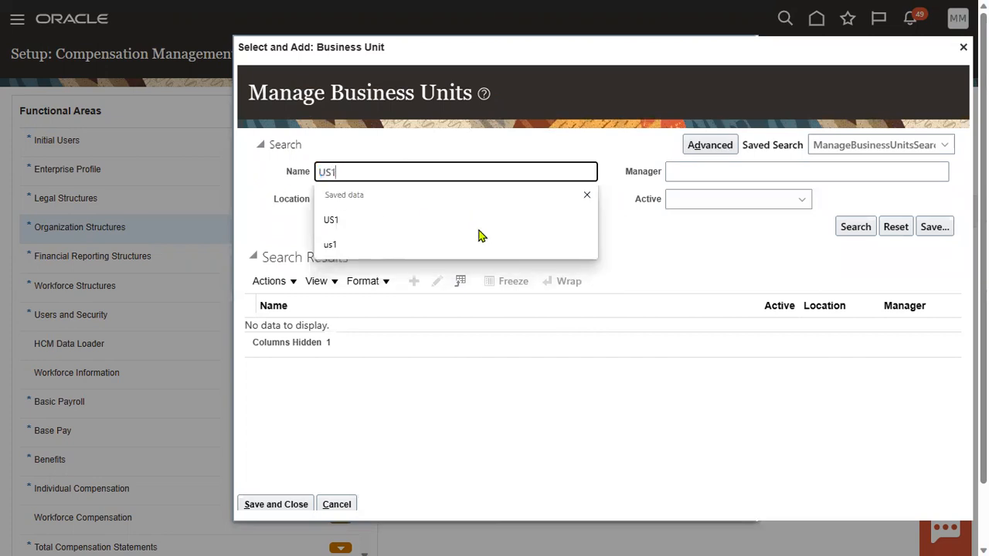
pyautogui.click(856, 228)
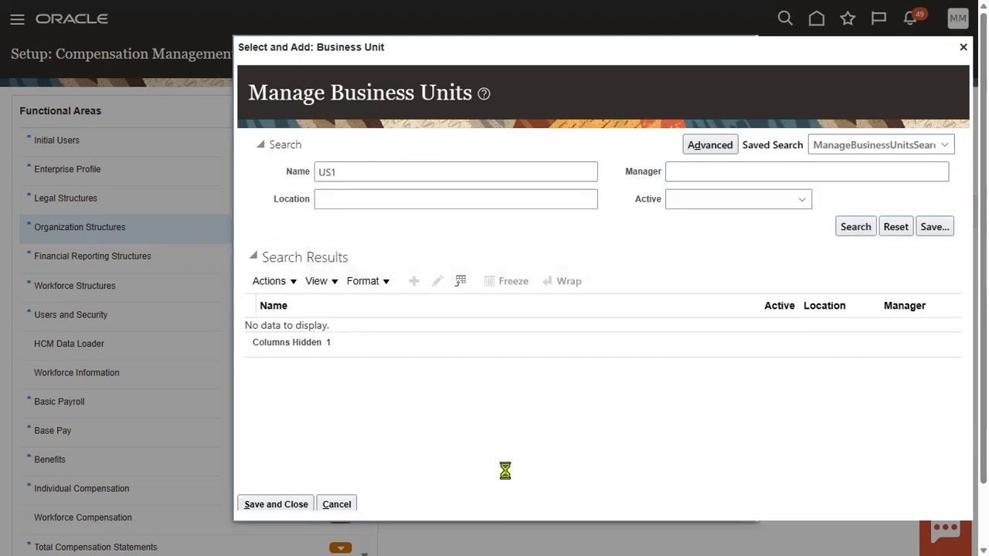
pyautogui.click(398, 326)
pyautogui.click(302, 503)
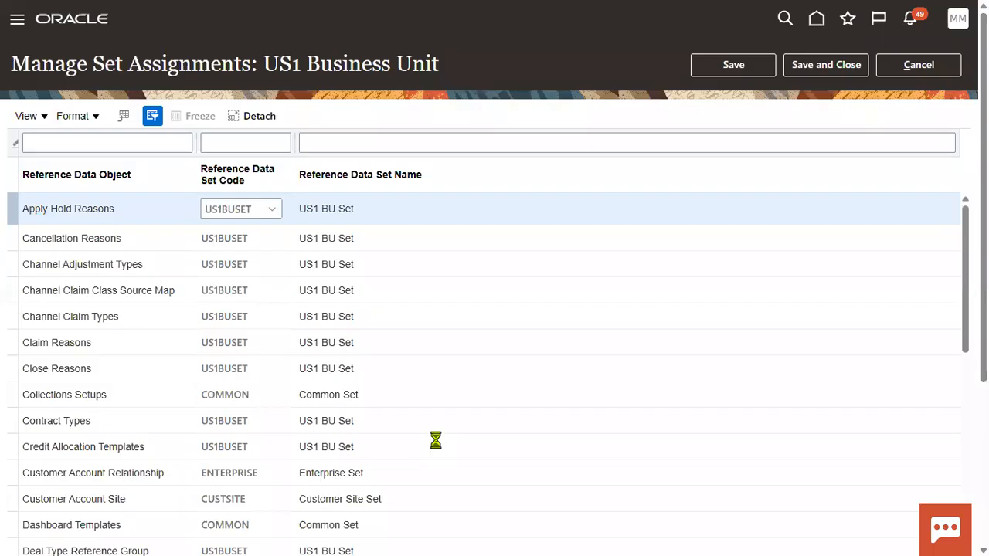
# Filter reference data objects to find Locations on the Common Set, then save and close.
pyautogui.moveTo(265, 60); pyautogui.dragTo(441, 64)
pyautogui.click(63, 144)
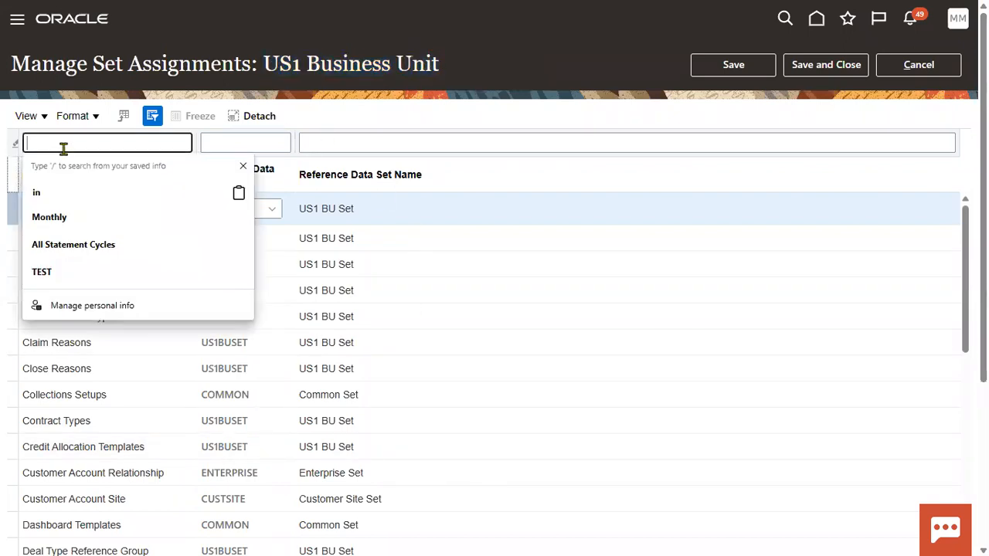
pyautogui.write('IOC')
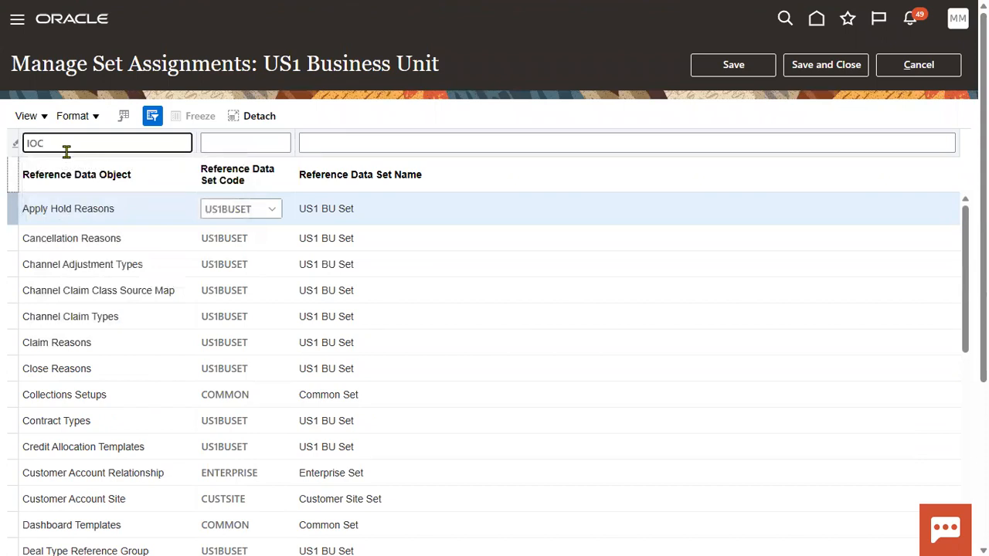
pyautogui.press('Return')
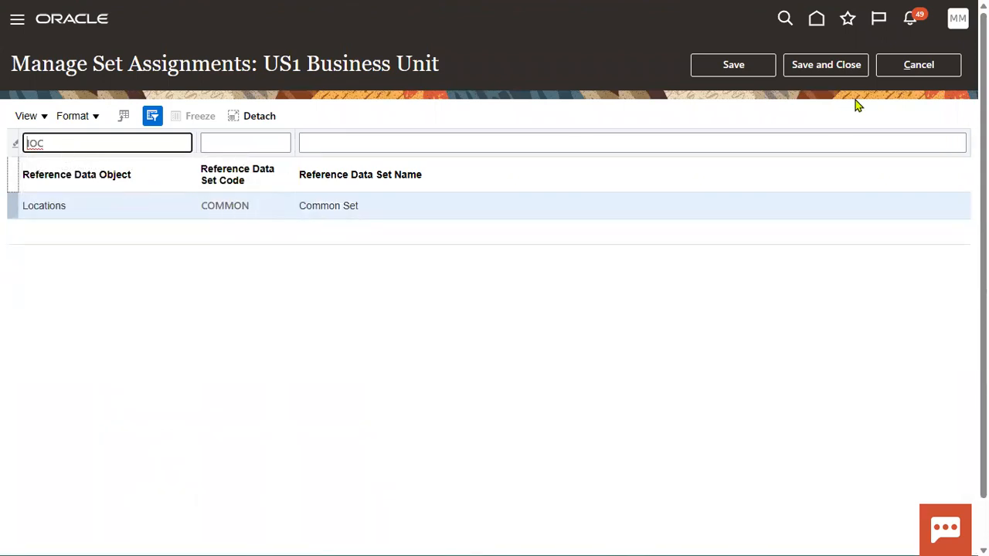
pyautogui.click(832, 69)
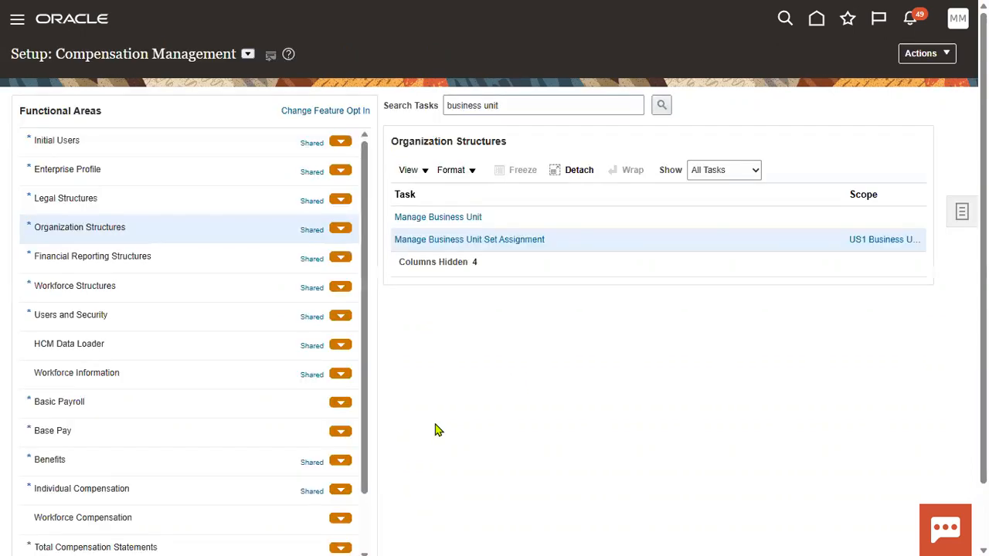
# Search setup tasks for 'location' and open Manage Locations.
pyautogui.tripleClick(519, 105)
pyautogui.write('location')
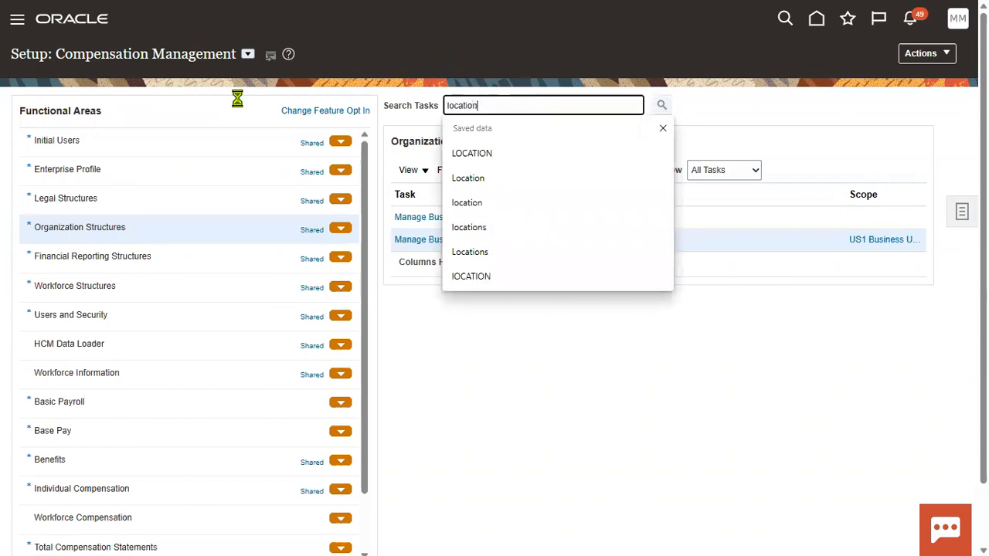
pyautogui.press('Return')
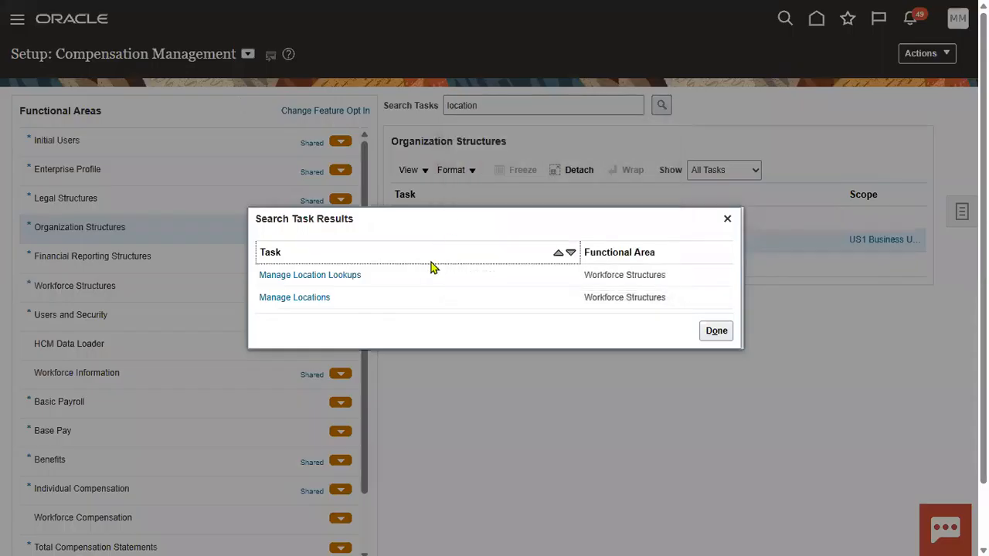
pyautogui.click(313, 300)
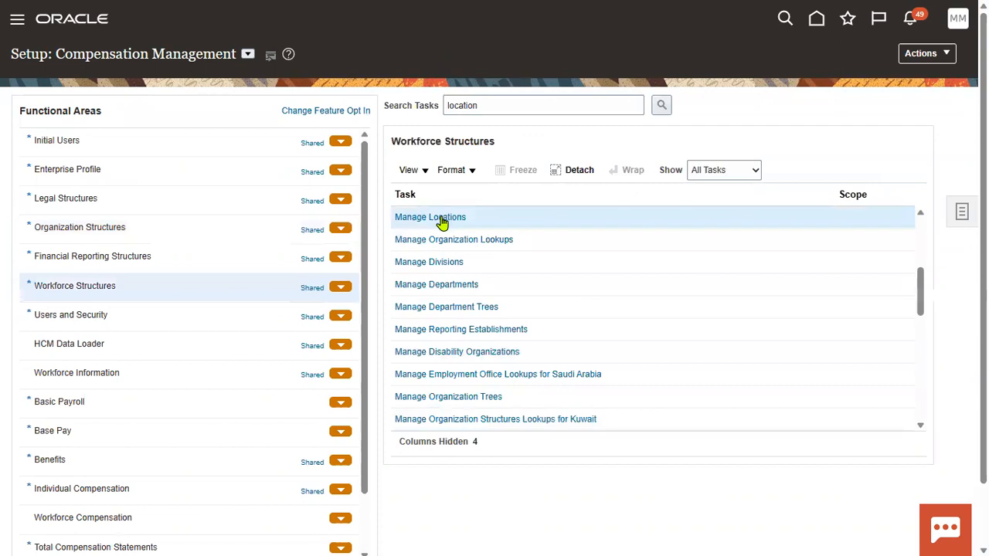
pyautogui.click(442, 220)
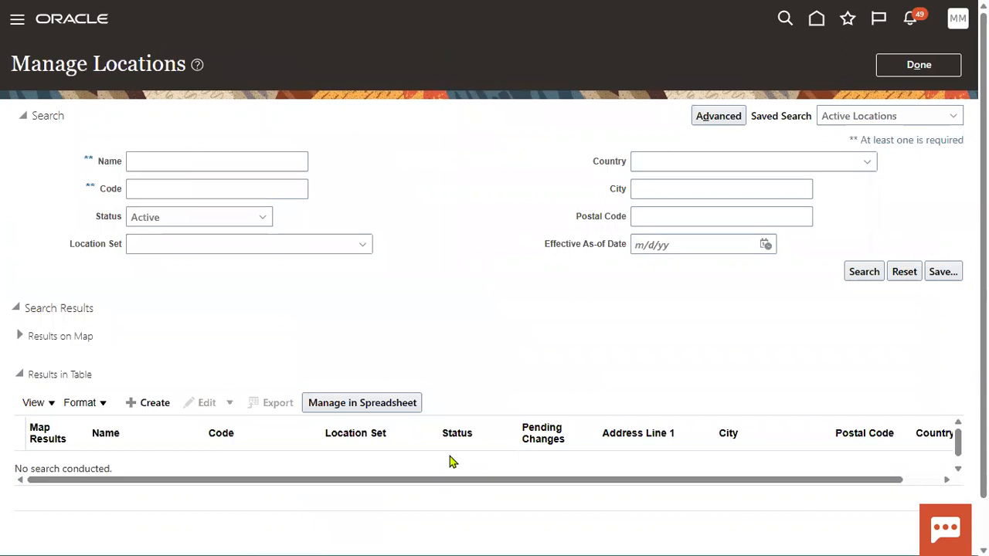
# Clear the invalid COMMON set value and match any non-blank location name and code.
pyautogui.click(326, 245)
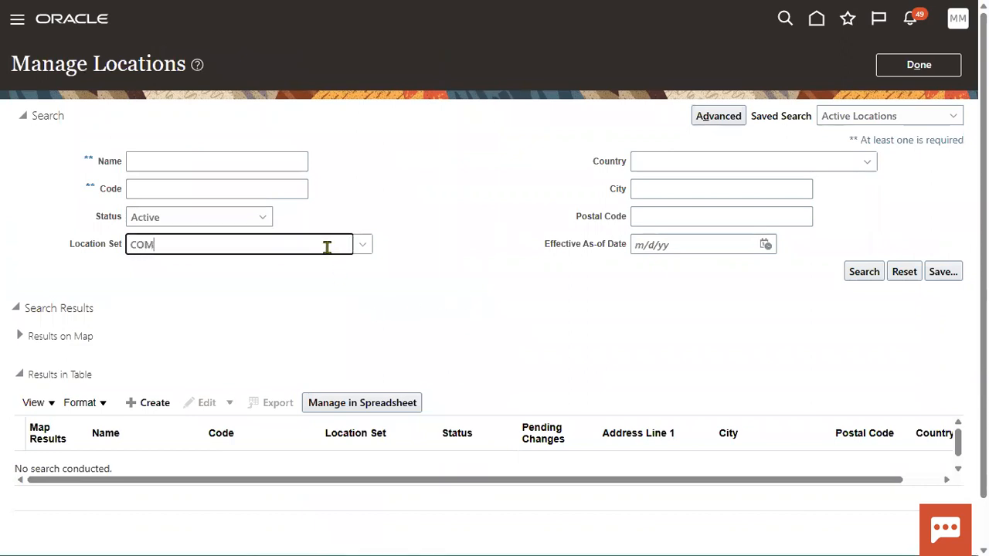
pyautogui.click(639, 328)
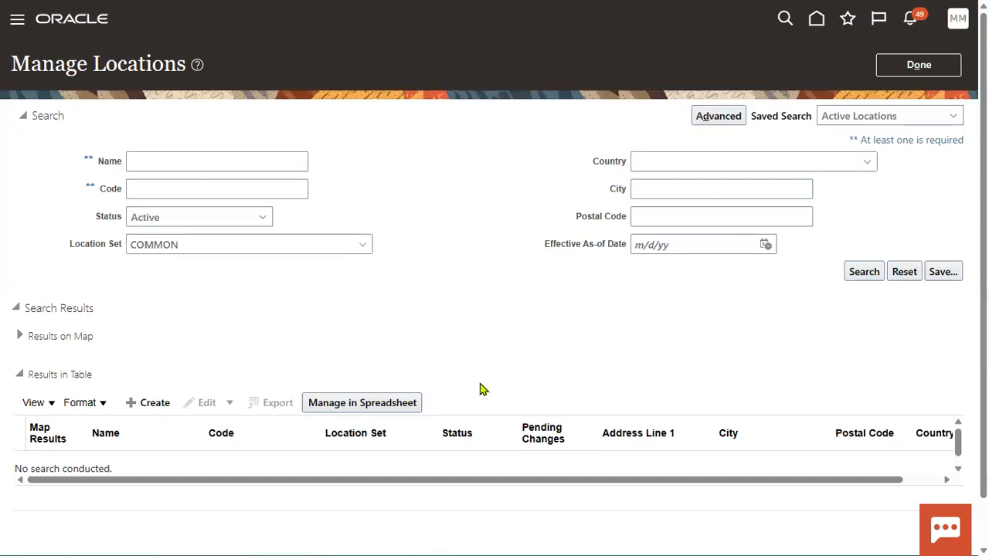
pyautogui.click(705, 114)
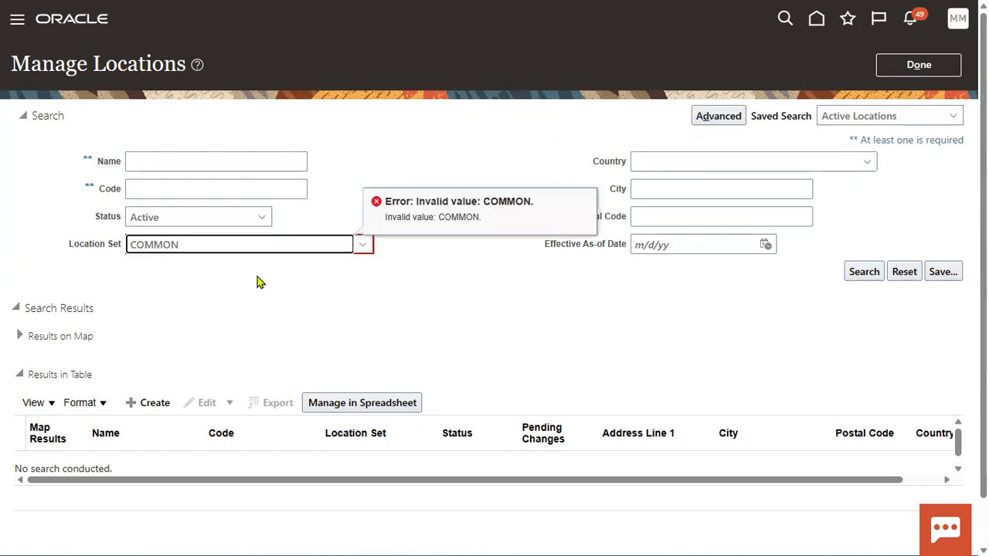
pyautogui.moveTo(245, 245); pyautogui.dragTo(8, 232)
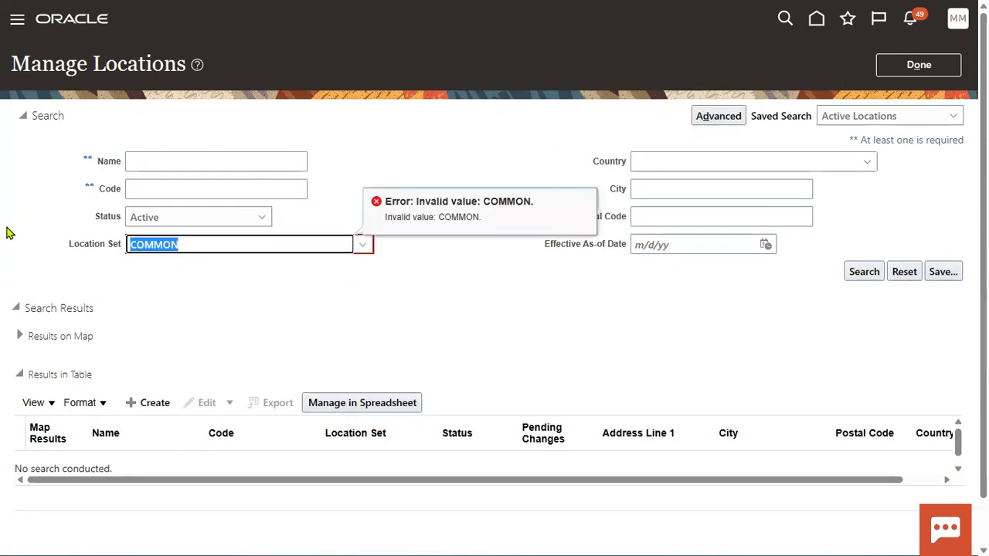
pyautogui.press('BackSpace')
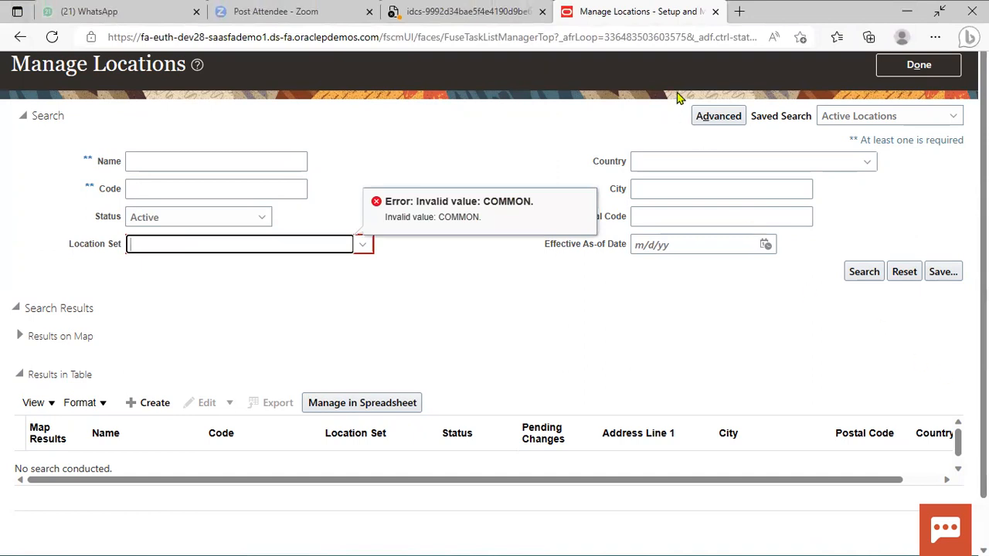
pyautogui.click(603, 269)
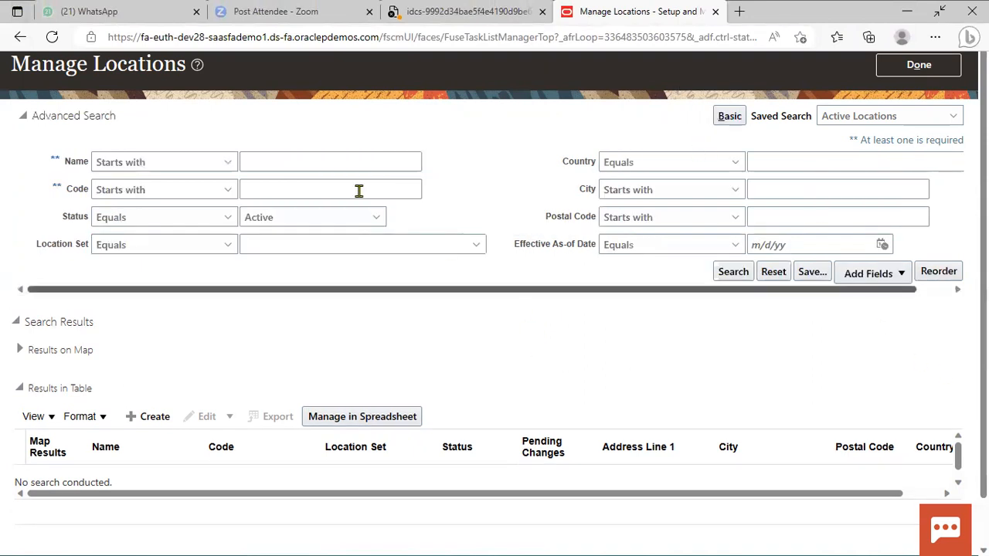
pyautogui.click(214, 163)
pyautogui.click(136, 455)
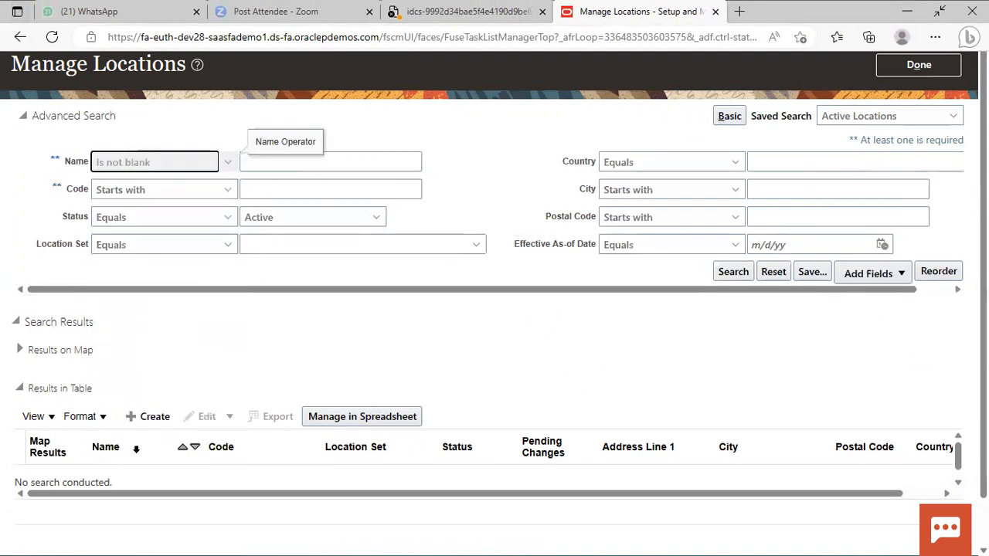
pyautogui.click(210, 188)
pyautogui.click(147, 545)
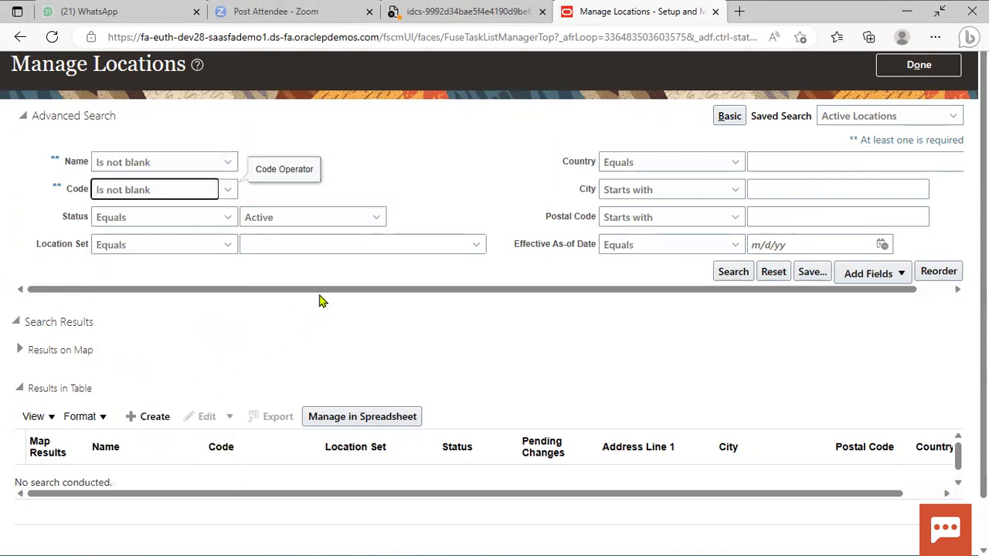
# Filter locations by the Common Set and list the active locations.
pyautogui.click(306, 244)
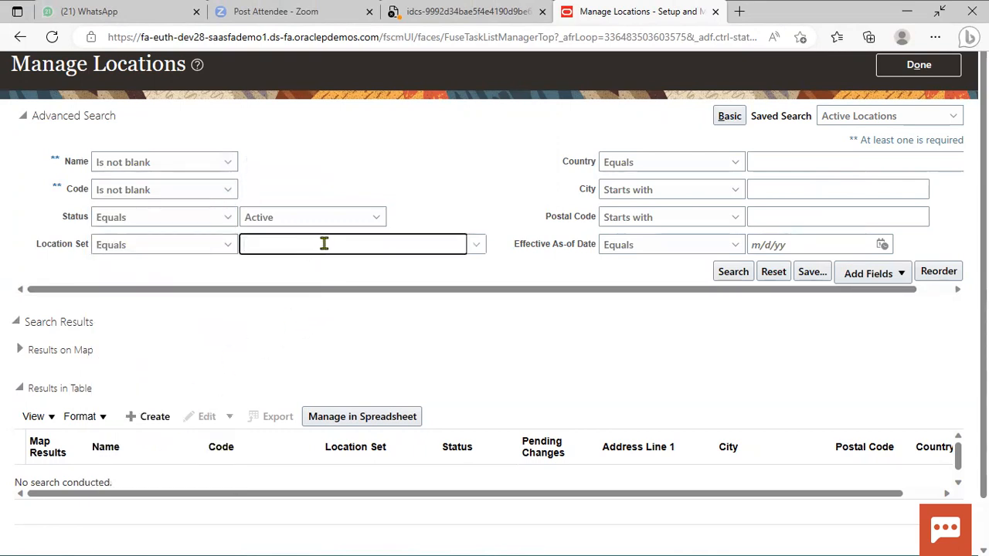
pyautogui.click(475, 244)
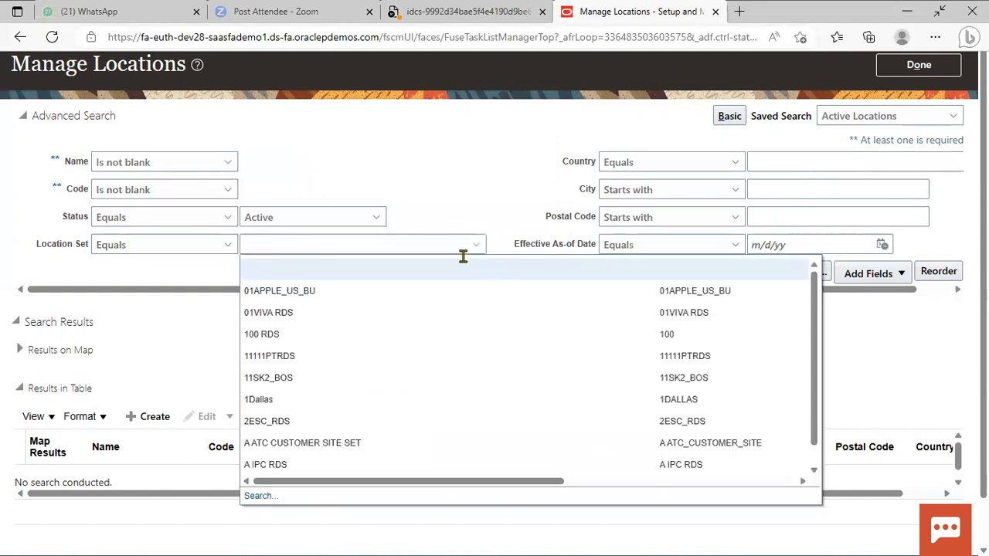
pyautogui.click(257, 499)
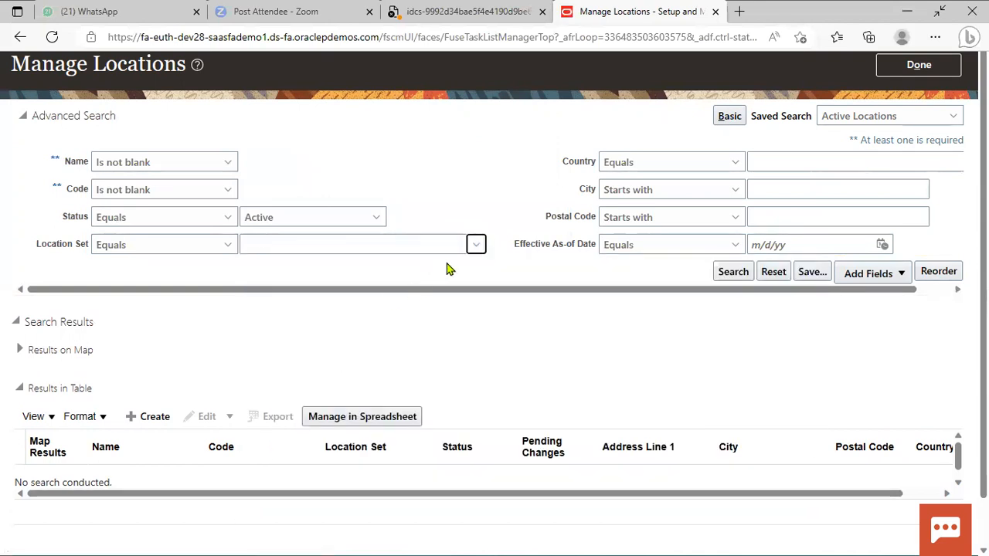
pyautogui.click(352, 224)
pyautogui.write('OMMO')
pyautogui.click(804, 308)
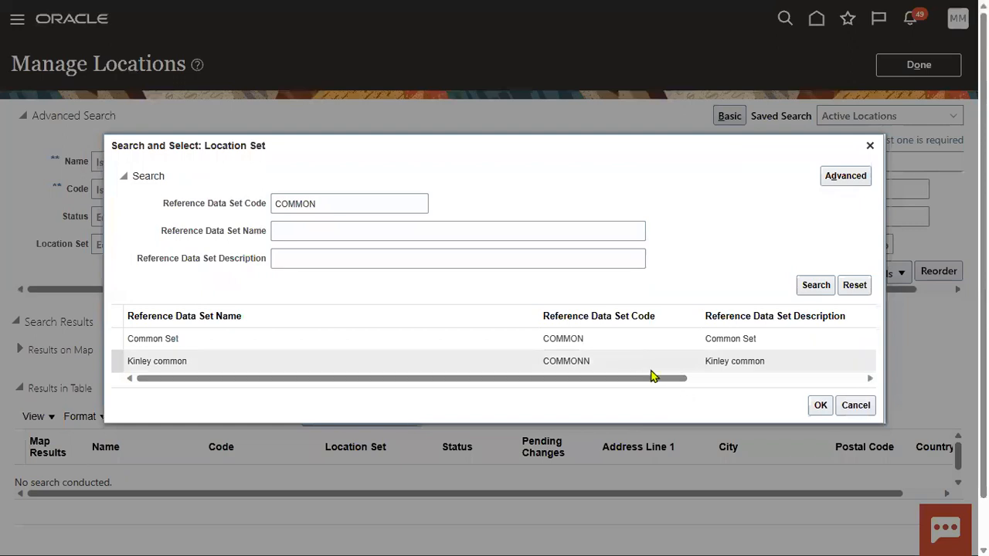
pyautogui.click(633, 347)
pyautogui.click(819, 407)
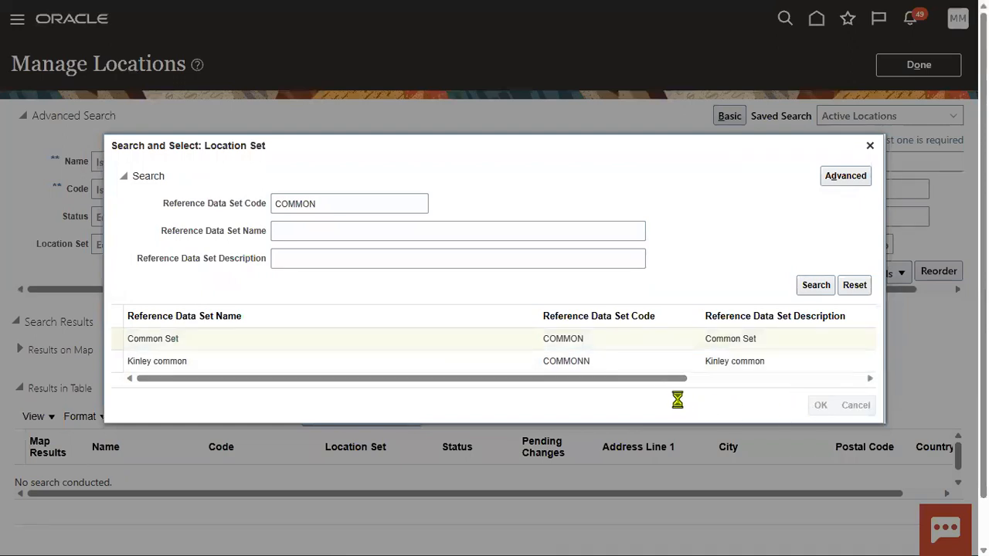
pyautogui.click(722, 271)
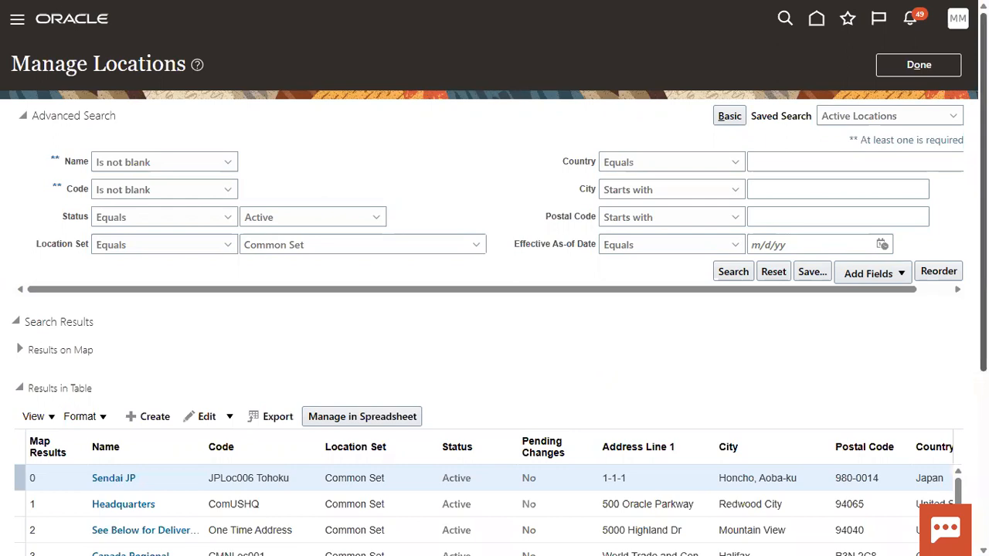
# Review the active Common Set locations and close Manage Locations with Done.
pyautogui.scroll(-3, 367, 344)
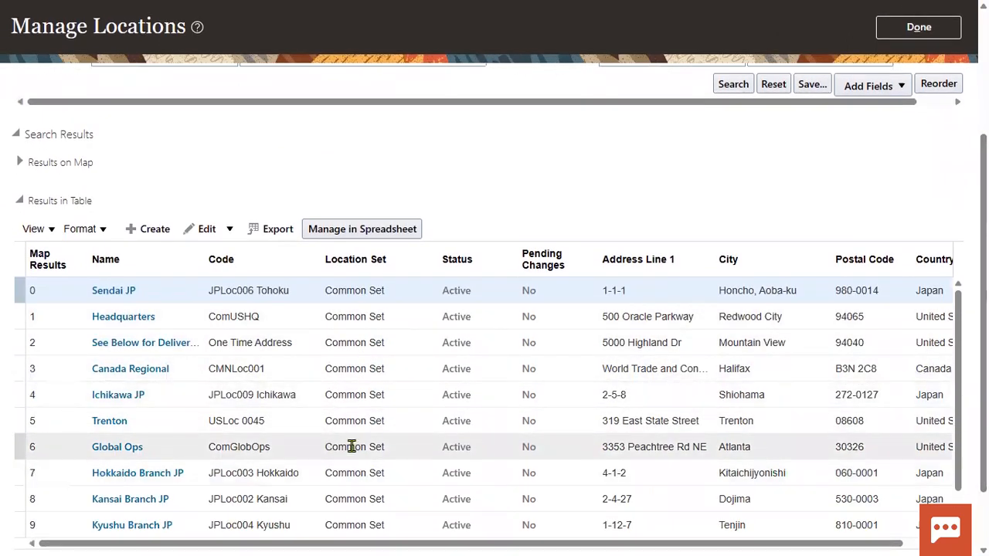
pyautogui.scroll(3, 639, 167)
pyautogui.scroll(-3, 380, 332)
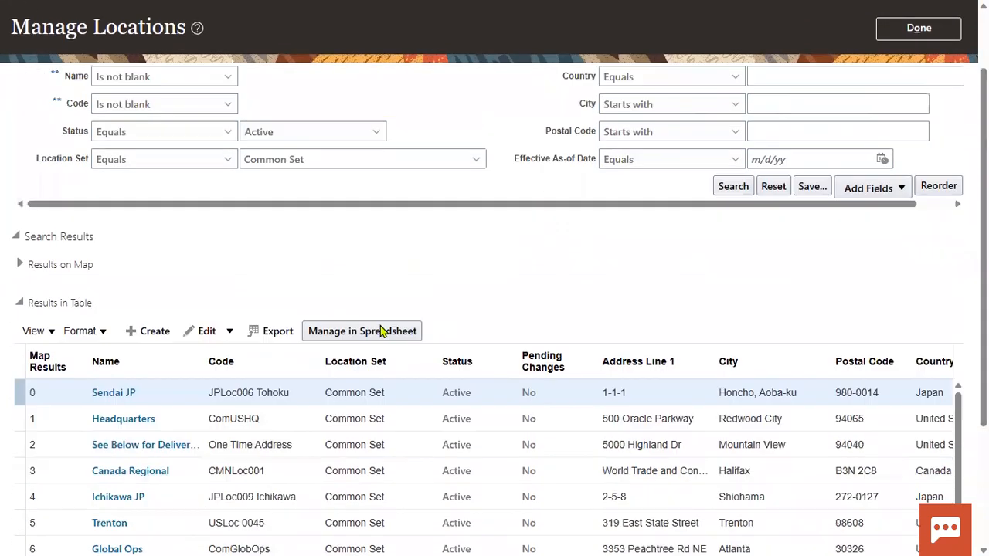
pyautogui.moveTo(338, 39)
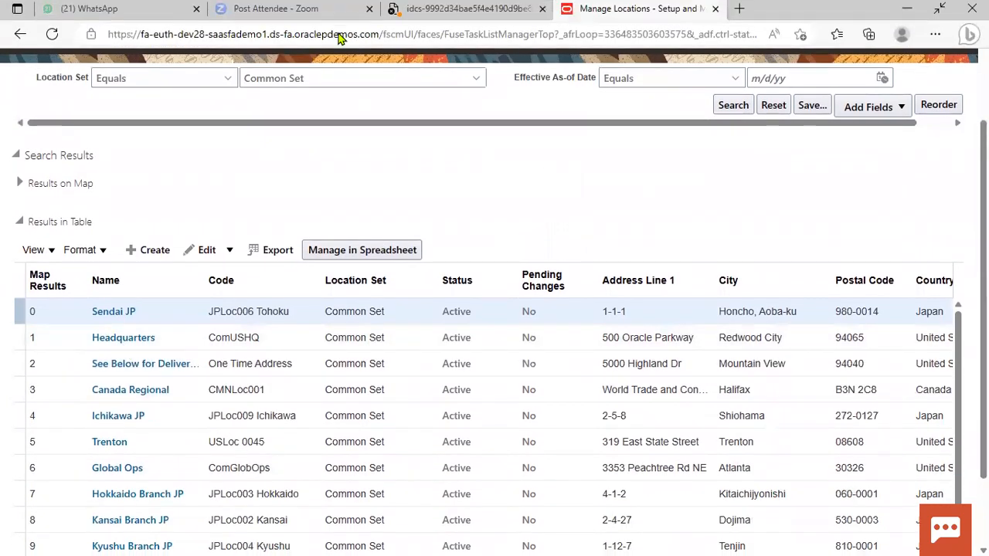
pyautogui.scroll(3, 193, 148)
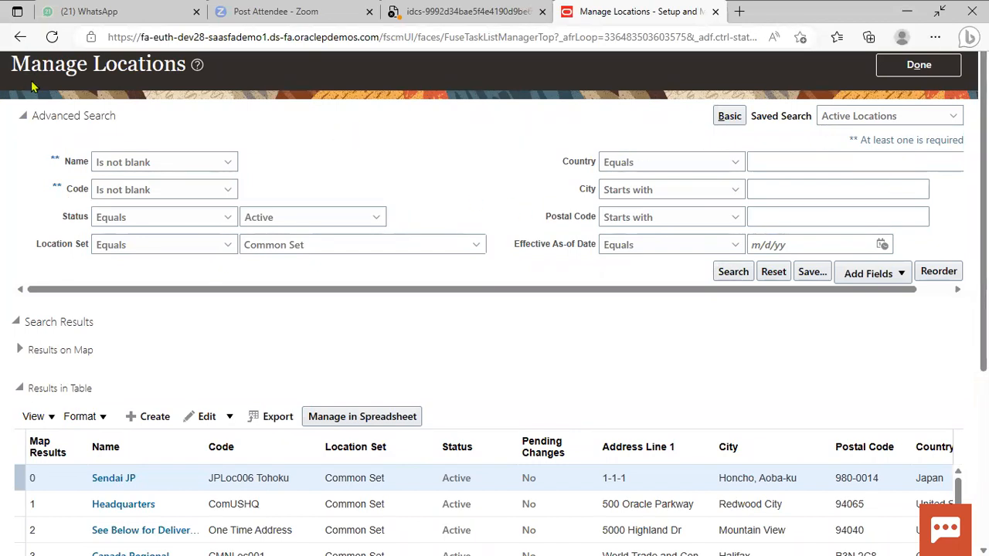
pyautogui.click(938, 66)
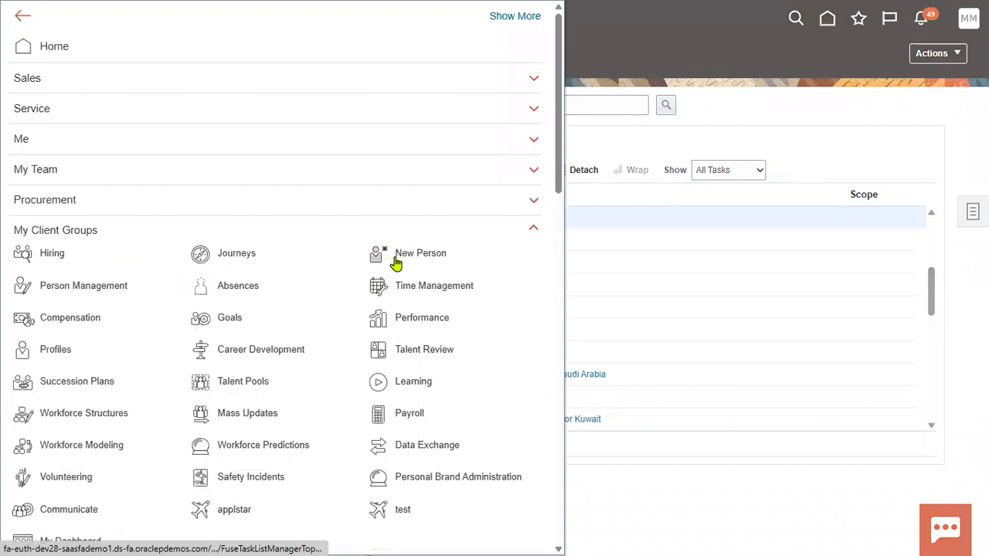
# Start Hire an Employee from New Person, with hire date 5/24/23.
pyautogui.click(400, 257)
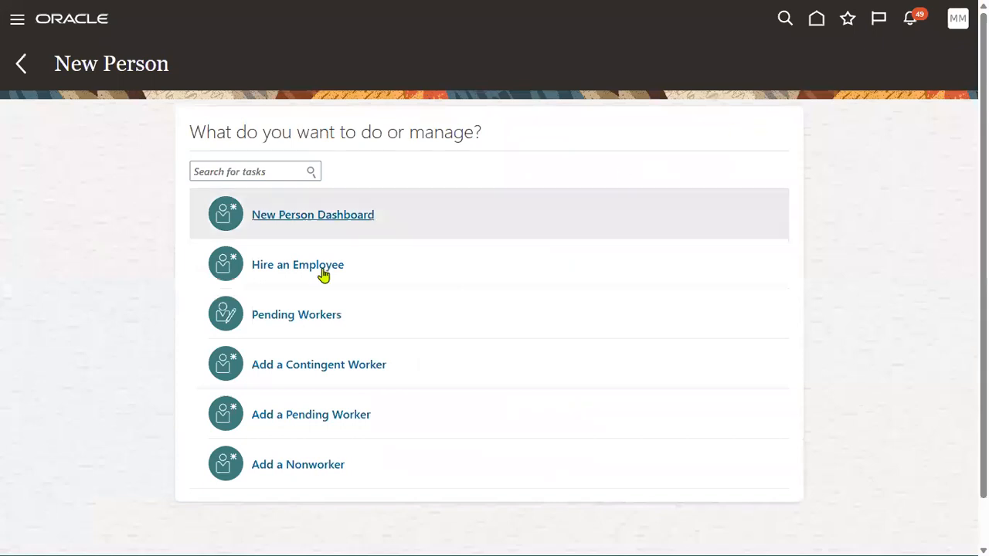
pyautogui.click(289, 265)
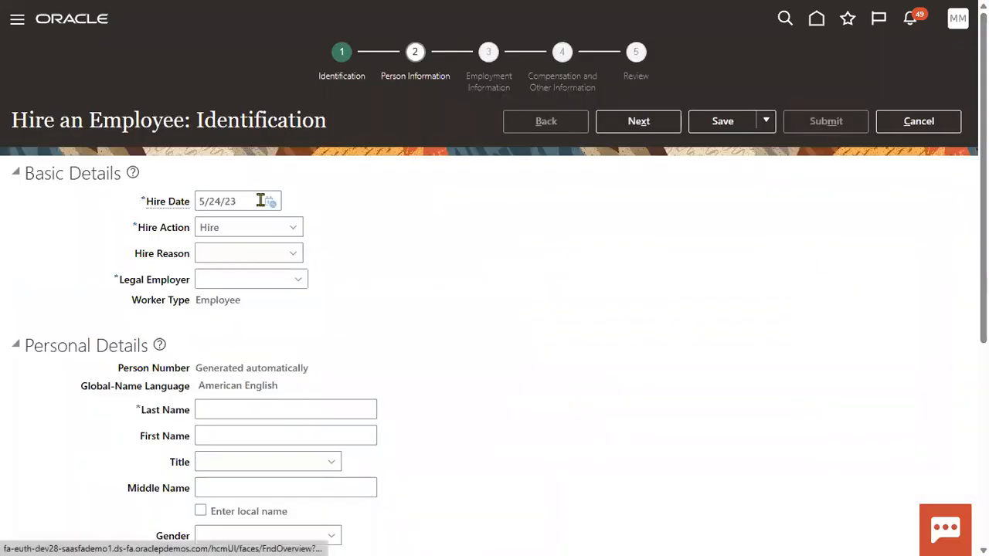
# Set hire reason to Hire to fill vacant position and legal employer to US1 Legal Entity.
pyautogui.click(252, 254)
pyautogui.click(280, 287)
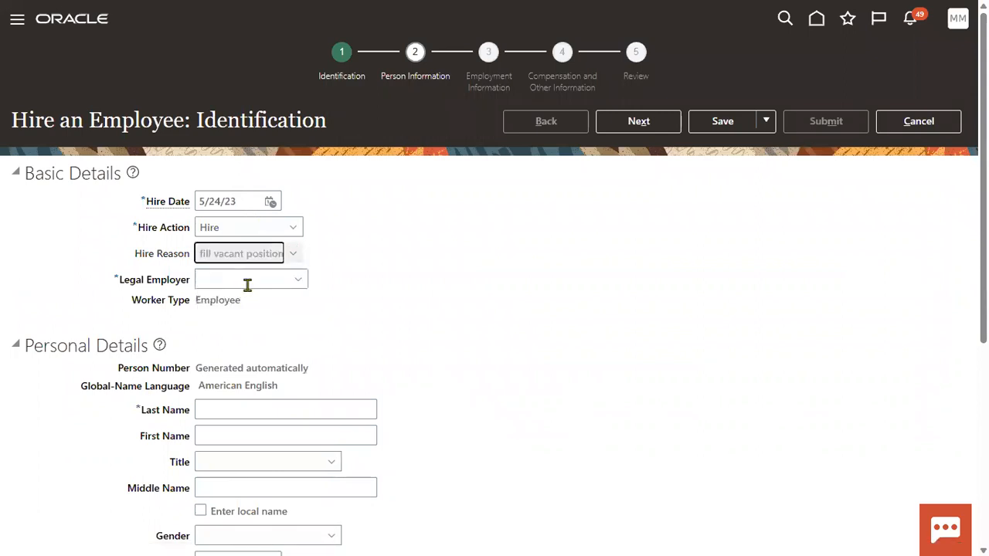
pyautogui.click(251, 279)
pyautogui.write('US1 Legal Entity')
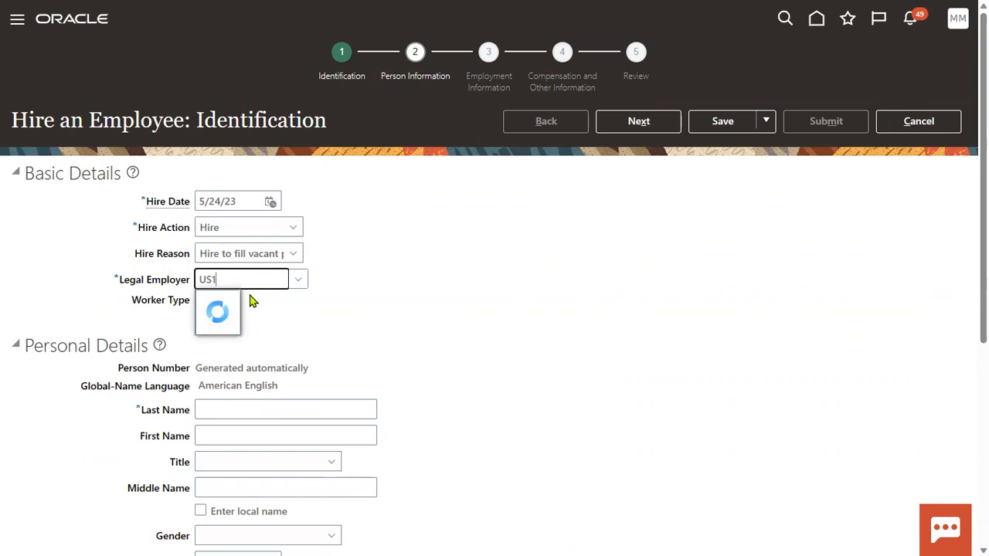
pyautogui.click(260, 318)
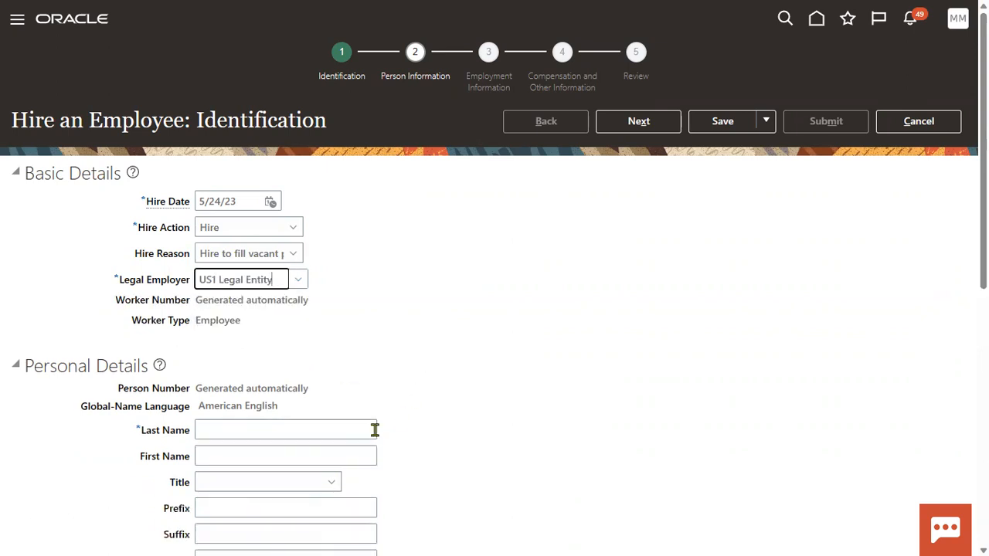
# Enter the employee's last and first name, gender Male and the saved date of birth.
pyautogui.click(350, 431)
pyautogui.write('KPMG')
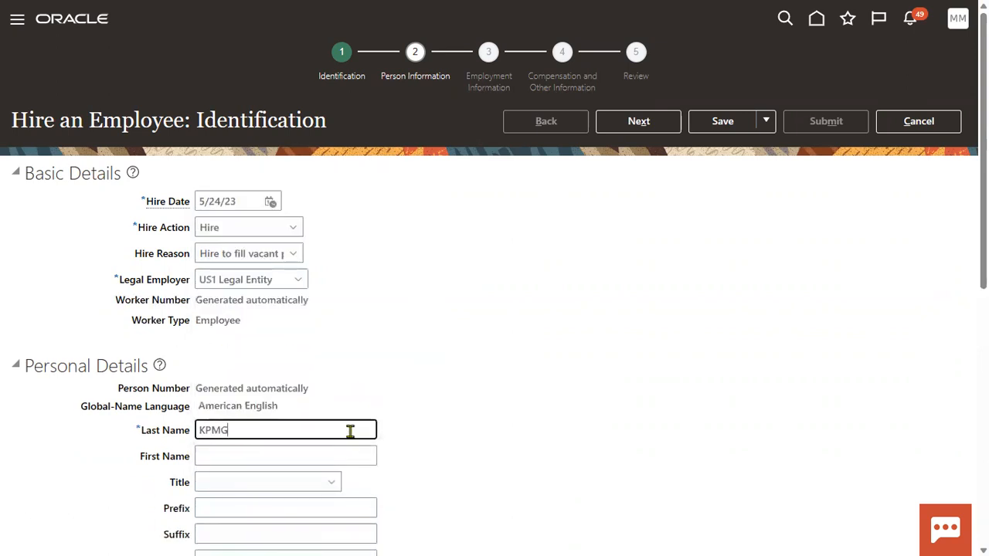
pyautogui.press('Tab')
pyautogui.write('EMP')
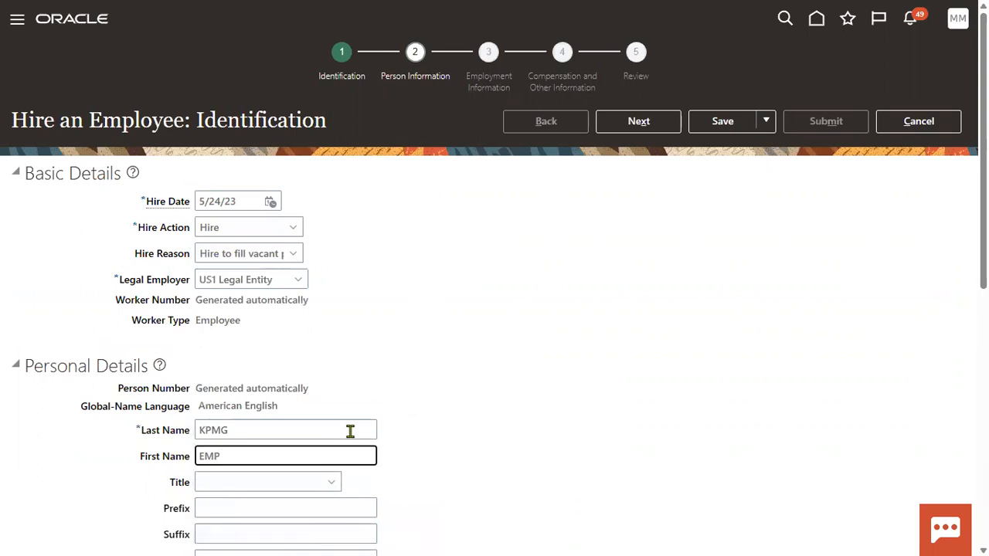
pyautogui.click(437, 355)
pyautogui.scroll(-5, 444, 363)
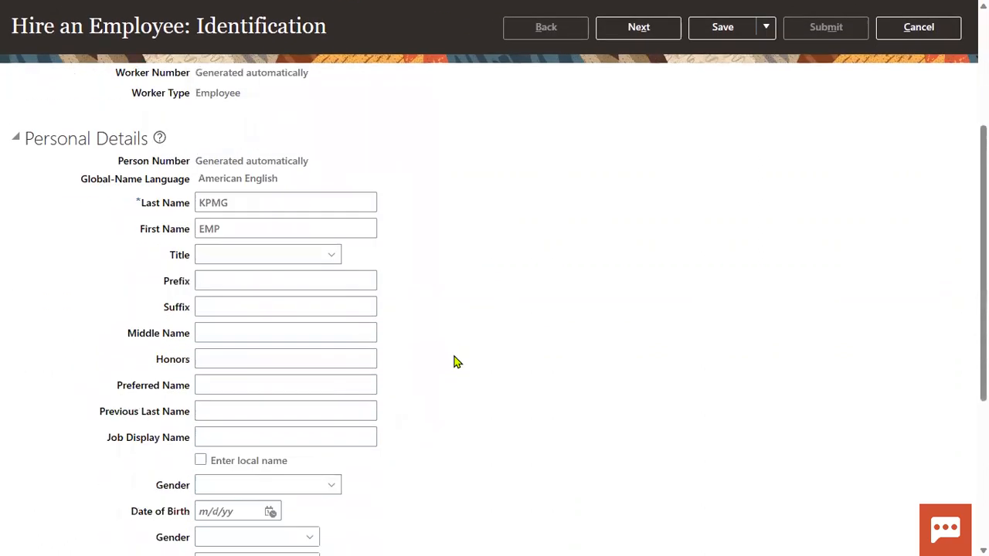
pyautogui.click(288, 386)
pyautogui.click(239, 444)
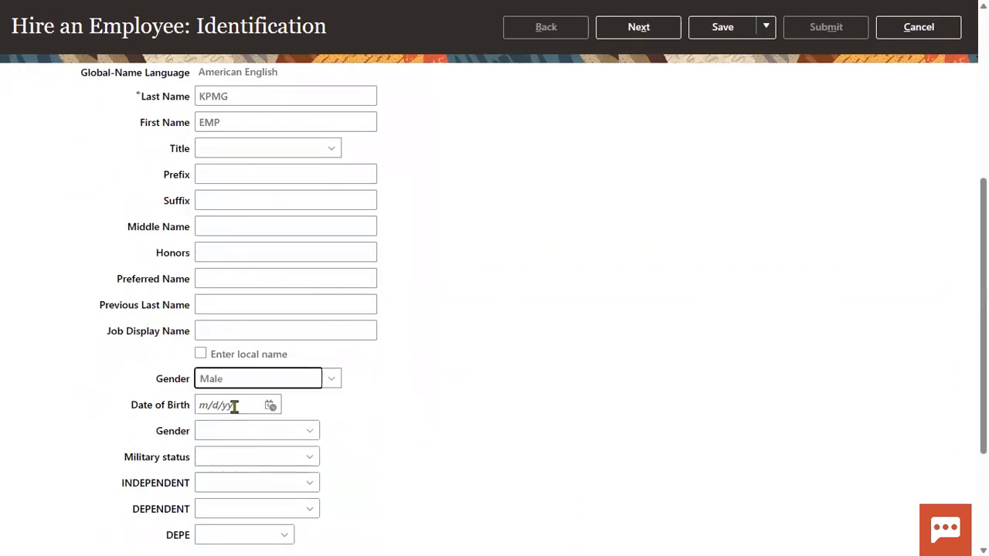
pyautogui.click(232, 405)
pyautogui.click(234, 454)
pyautogui.click(445, 431)
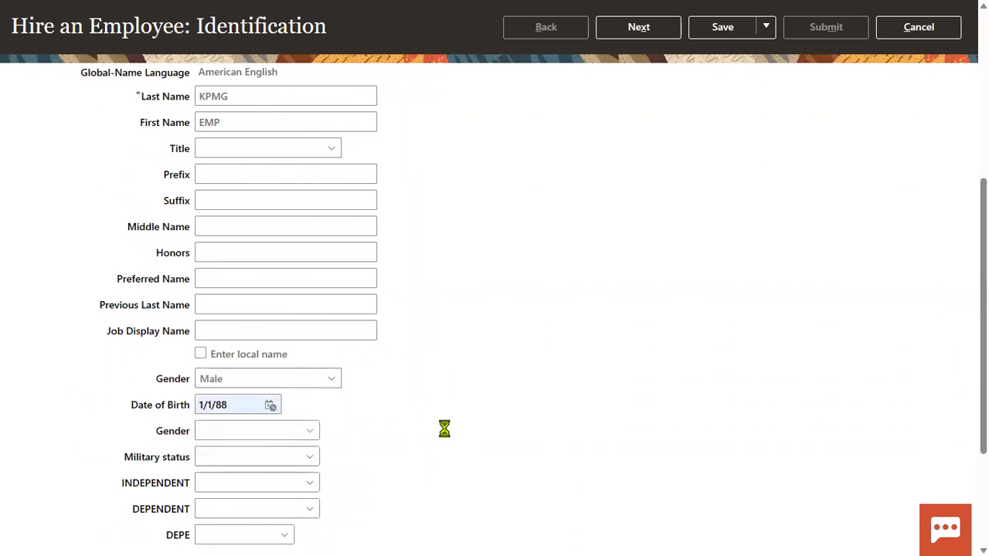
# Add a Social Security Number national ID row and continue to Person Information.
pyautogui.scroll(-3, 425, 417)
pyautogui.click(127, 420)
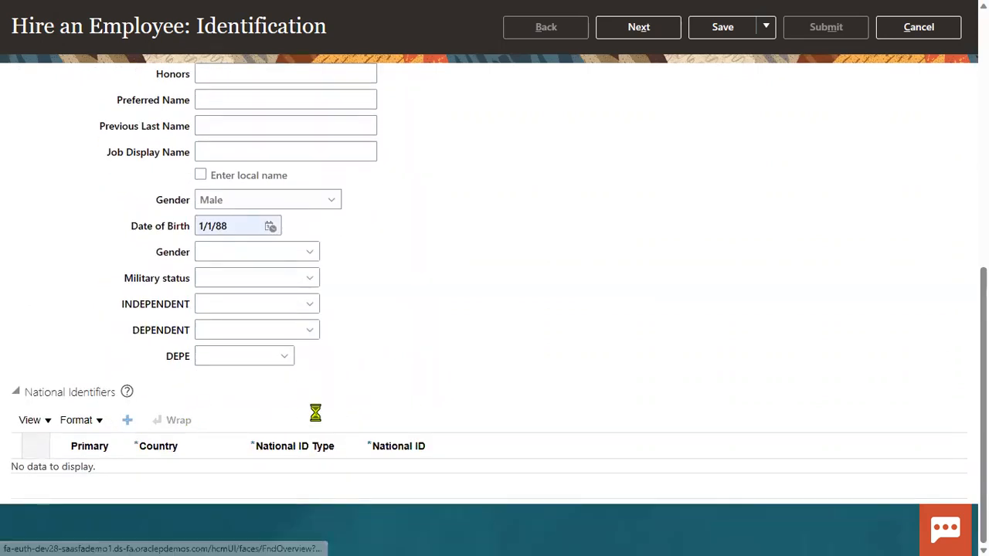
pyautogui.click(316, 480)
pyautogui.click(319, 428)
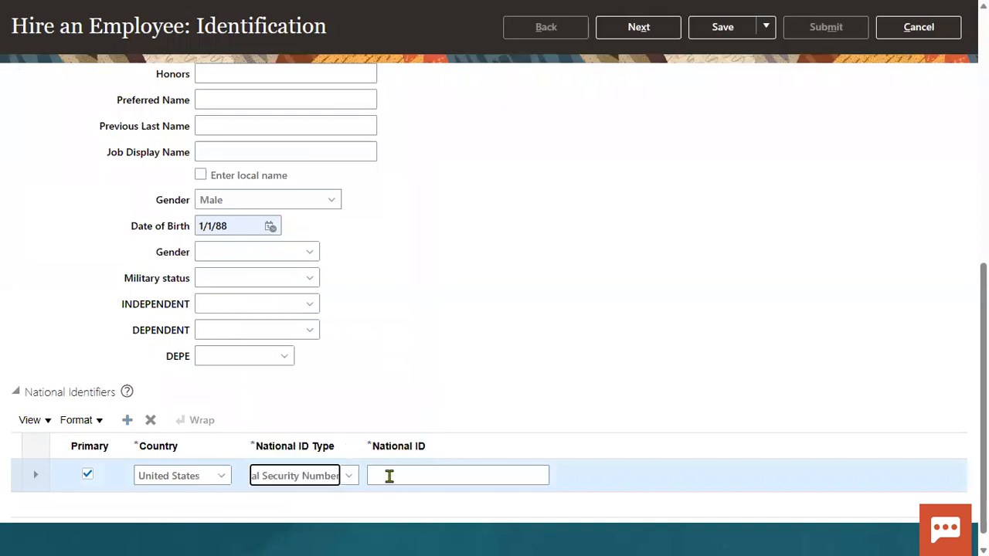
pyautogui.click(393, 474)
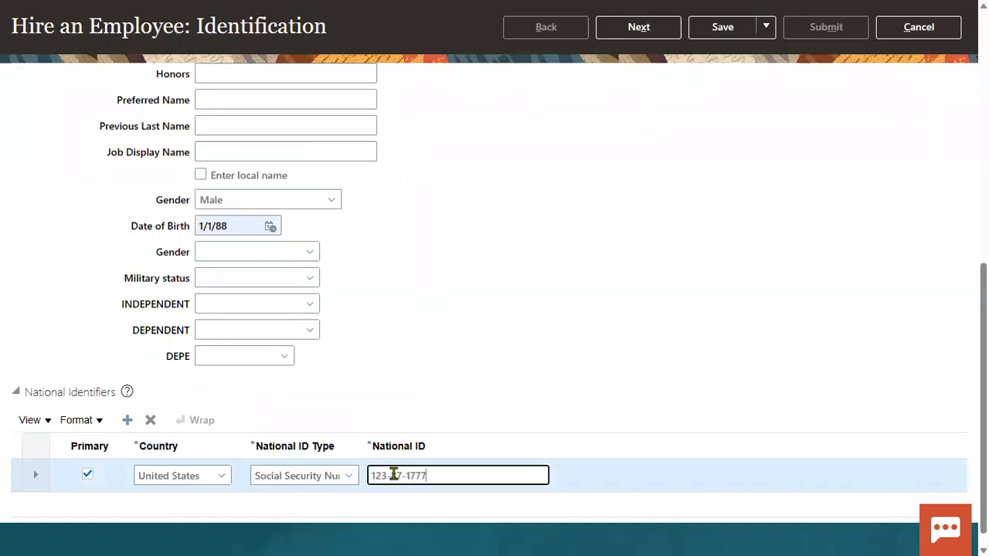
pyautogui.click(604, 258)
pyautogui.scroll(7, 602, 260)
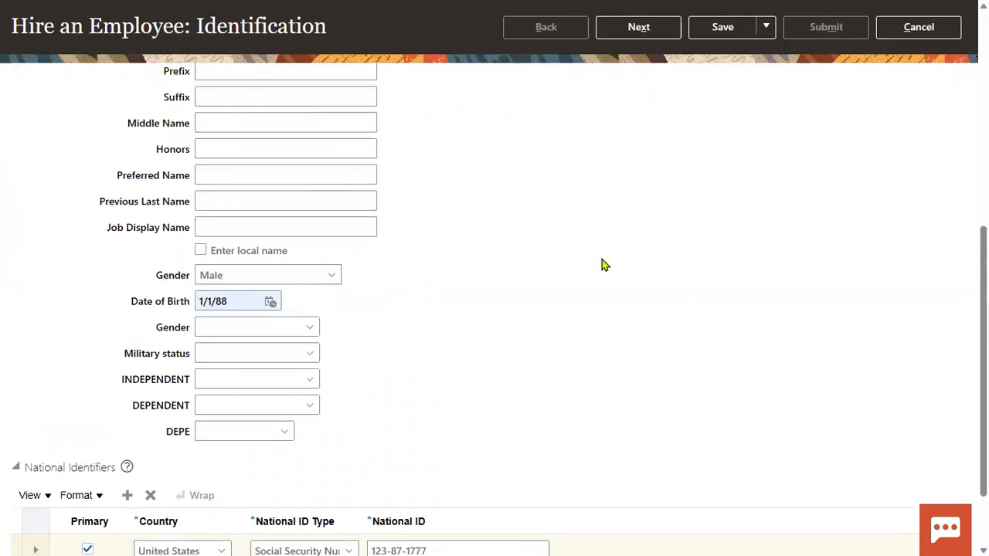
pyautogui.click(647, 124)
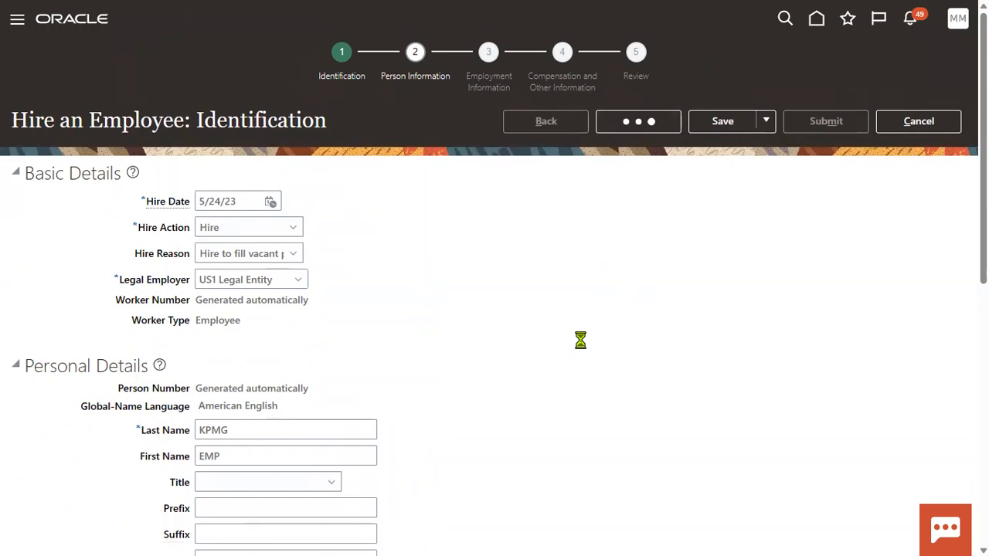
# Fill the home Address Line 1 and ZIP Code from saved data, then continue.
pyautogui.click(234, 339)
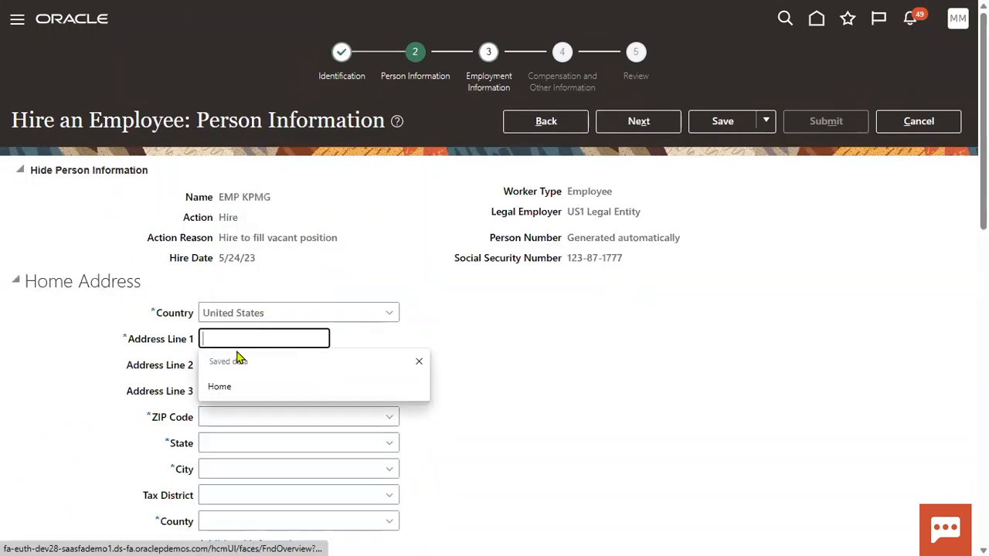
pyautogui.click(235, 392)
pyautogui.click(229, 417)
pyautogui.click(256, 464)
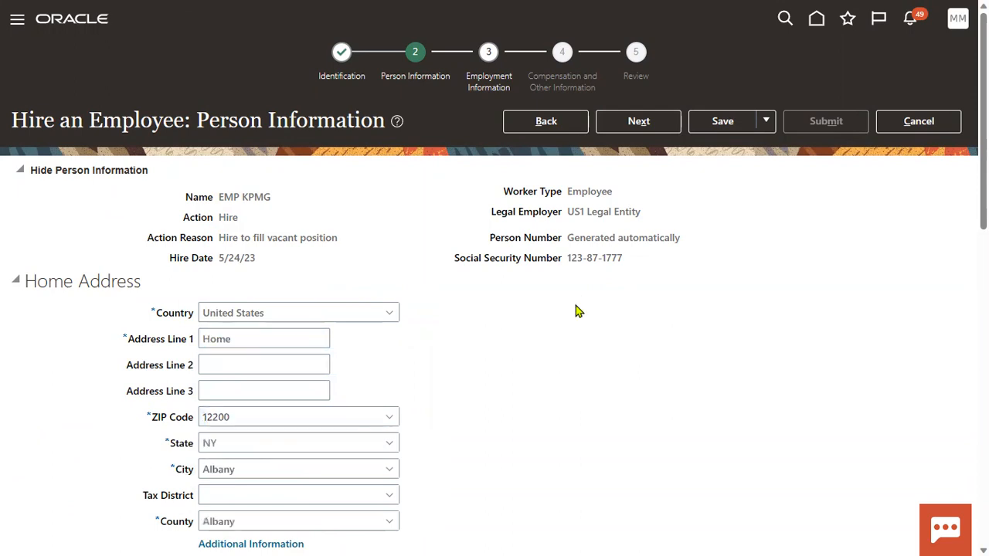
pyautogui.click(638, 122)
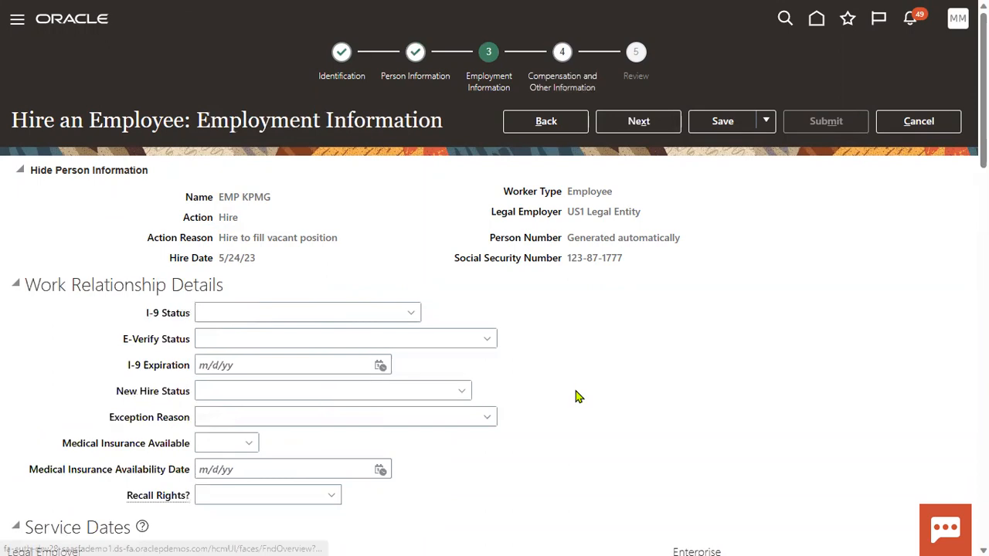
# Set the business unit to US1 Business Unit and the job to Finance Director.
pyautogui.scroll(-5, 545, 331)
pyautogui.click(273, 431)
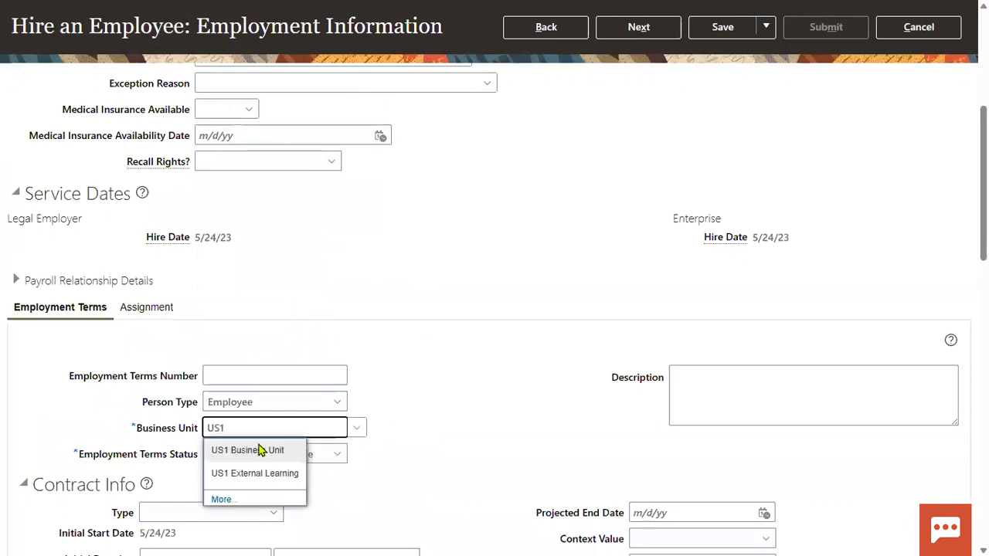
pyautogui.click(260, 450)
pyautogui.scroll(-3, 409, 452)
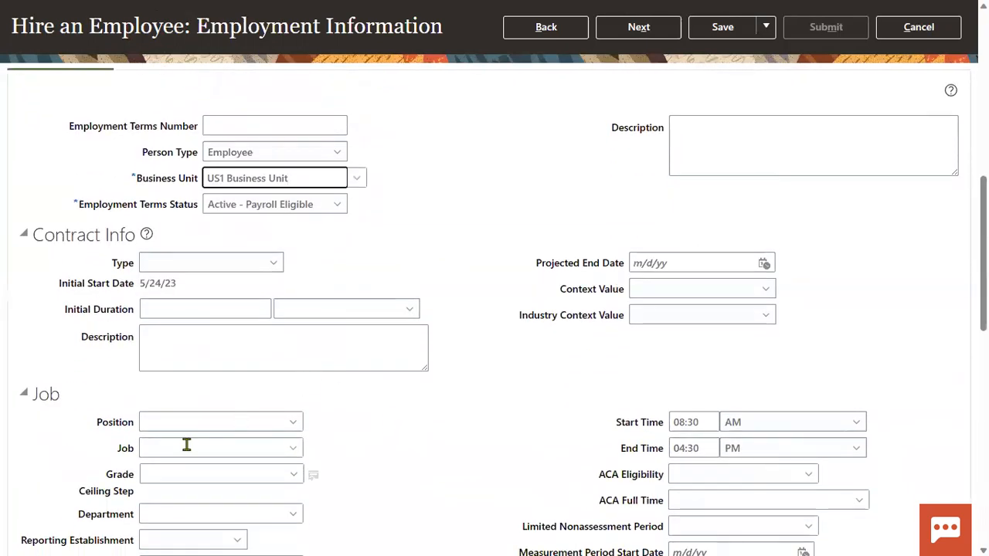
pyautogui.click(192, 448)
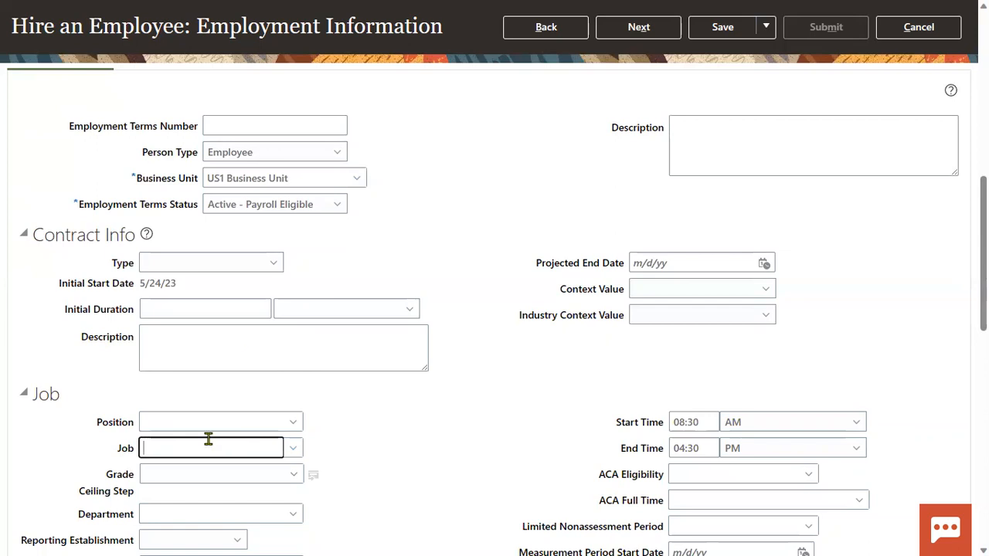
pyautogui.scroll(-3, 208, 439)
pyautogui.write('FIN')
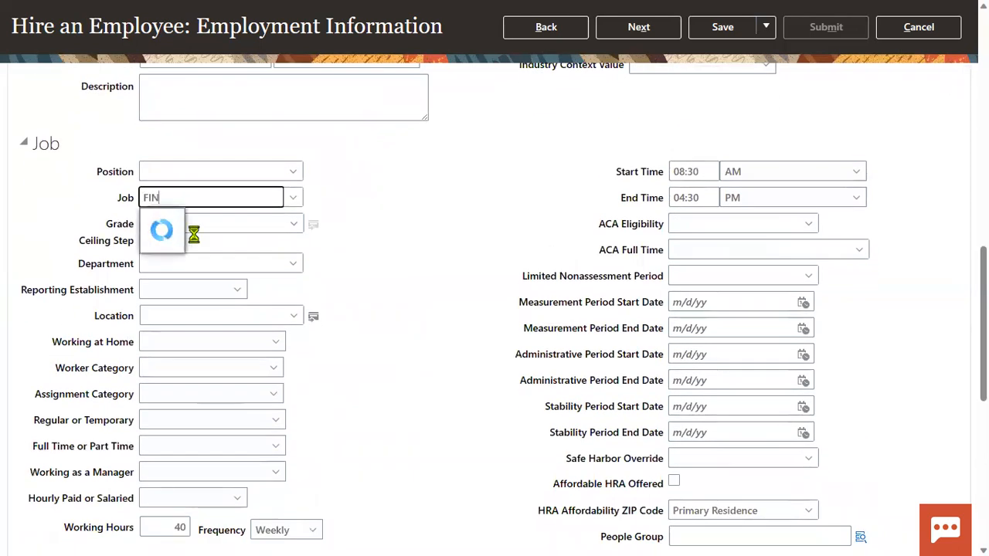
pyautogui.click(199, 223)
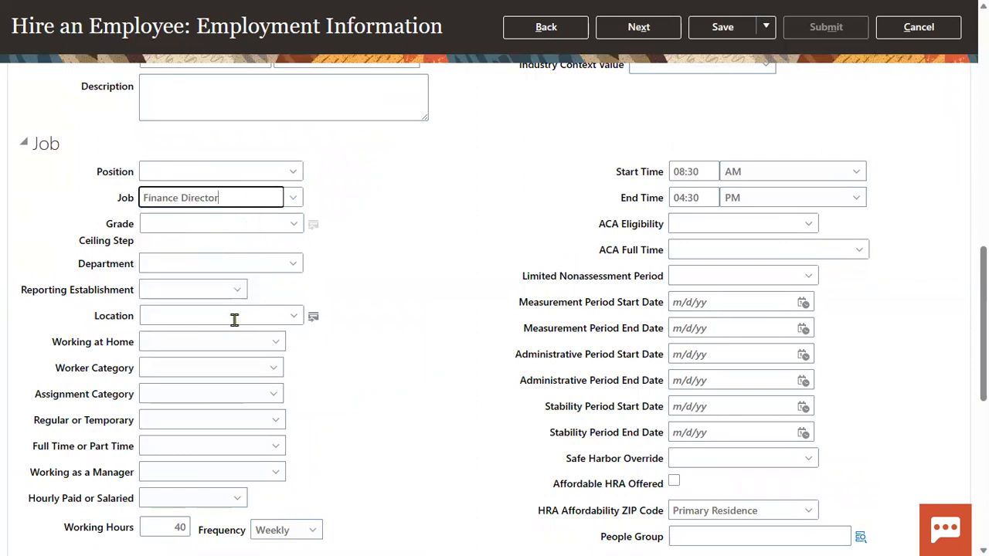
# Set the location to Headquarters and review Employment Terms showing Active - Payroll Eligible.
pyautogui.click(178, 316)
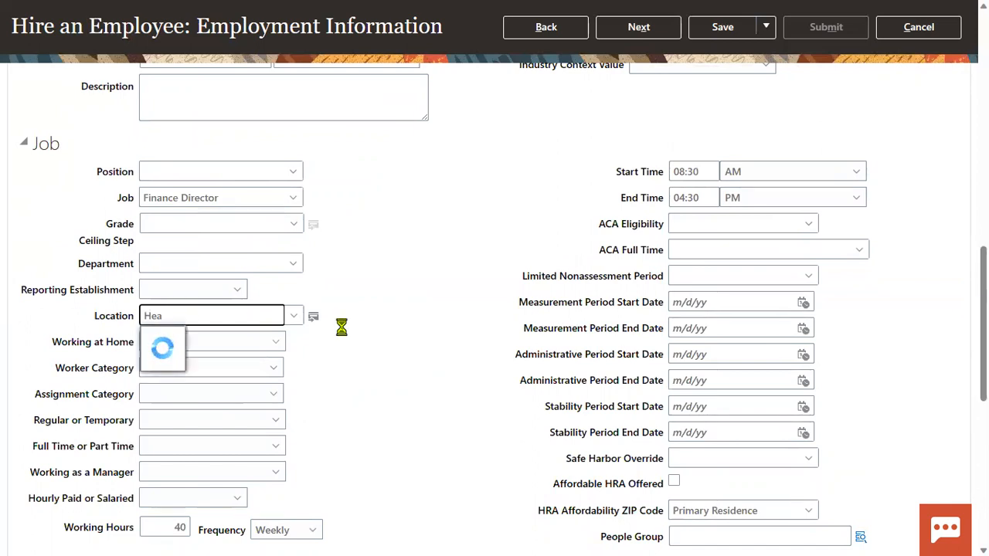
pyautogui.click(269, 339)
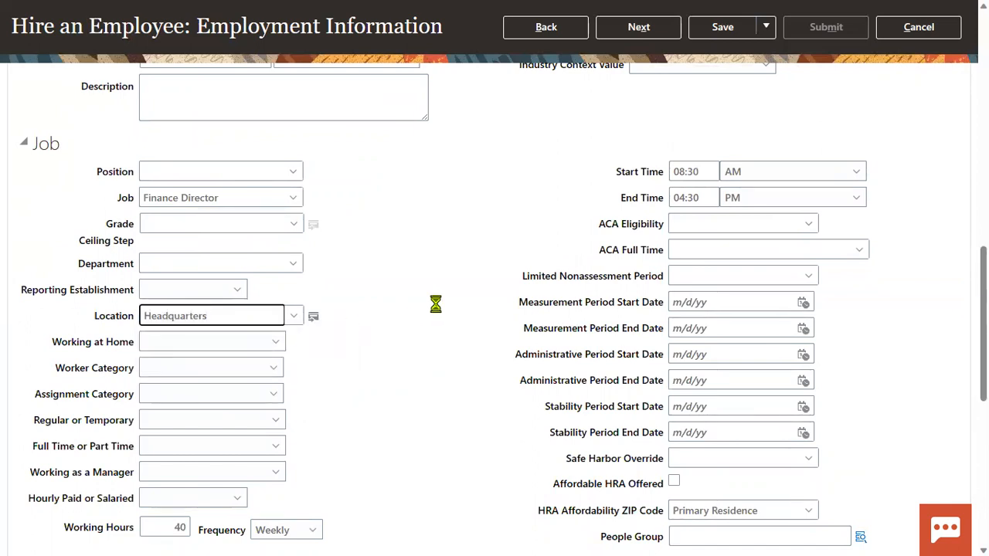
pyautogui.scroll(10, 434, 305)
pyautogui.scroll(-15, 432, 325)
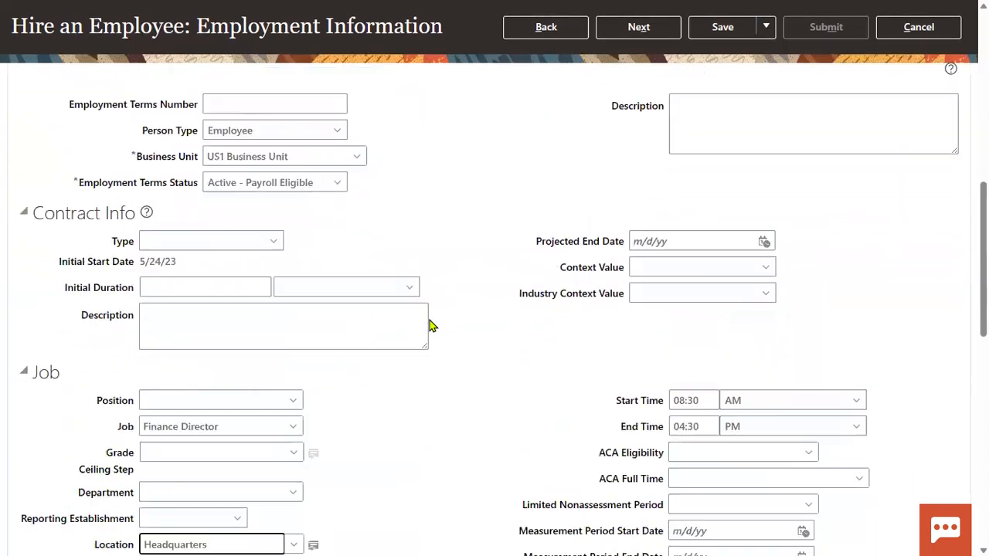
pyautogui.scroll(-2, 430, 322)
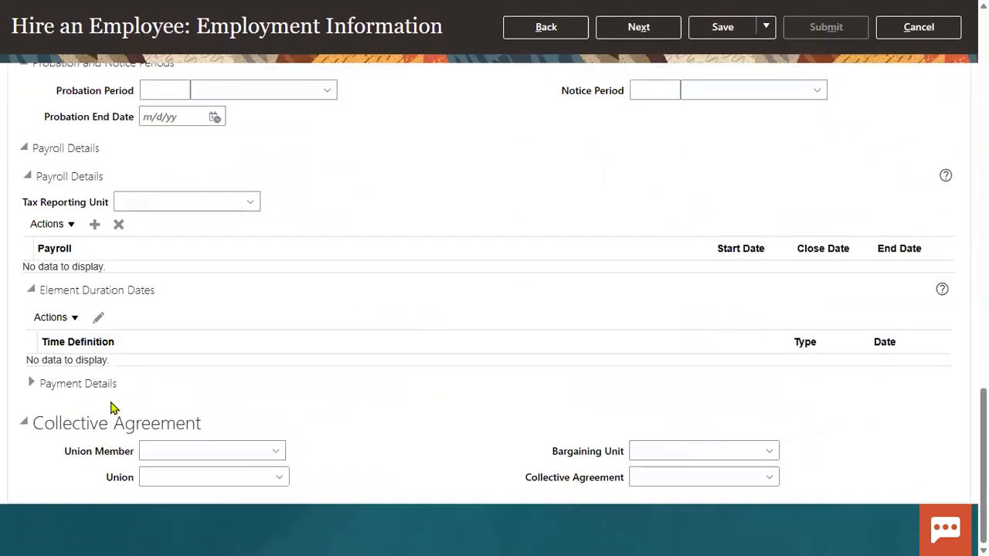
pyautogui.scroll(3, 417, 285)
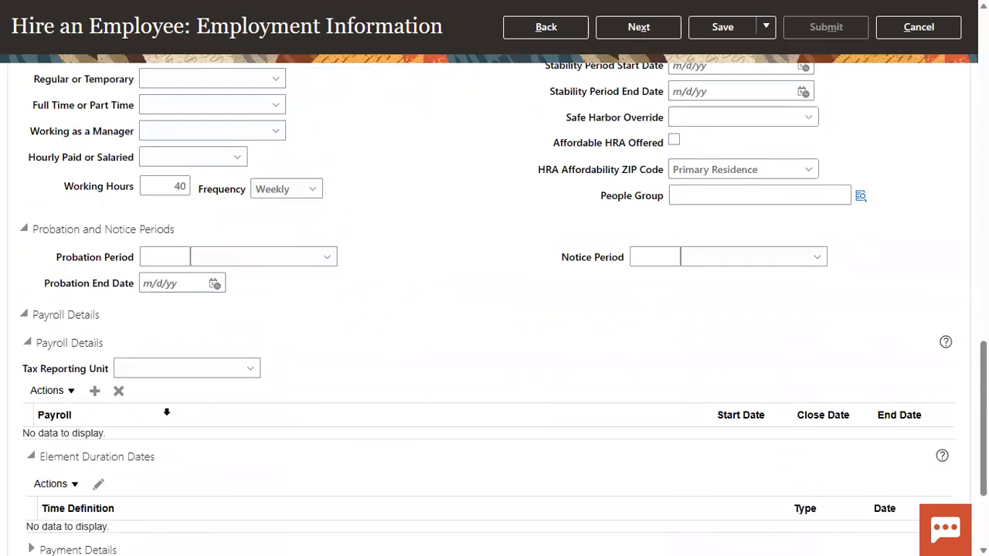
pyautogui.scroll(-1, 167, 413)
pyautogui.scroll(15, 446, 206)
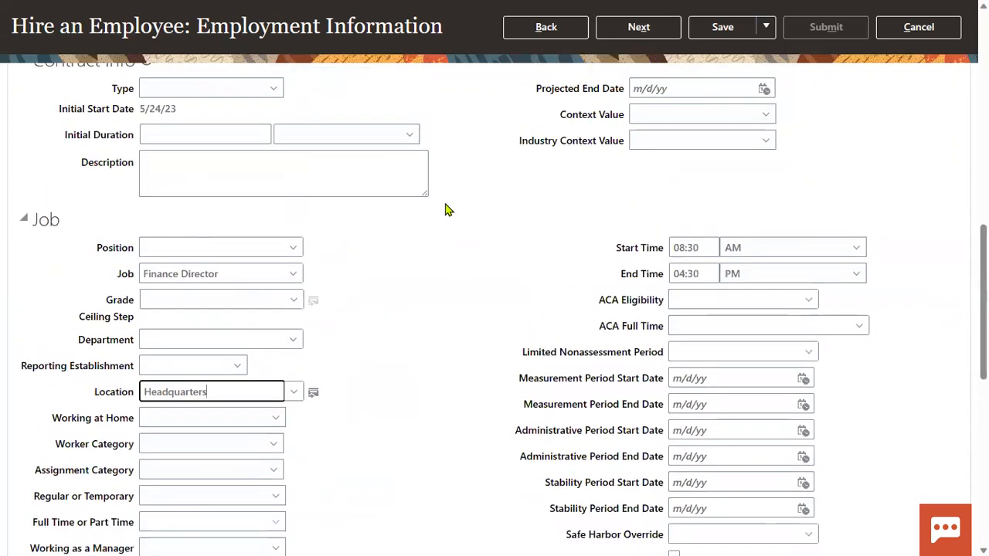
pyautogui.scroll(-4, 165, 309)
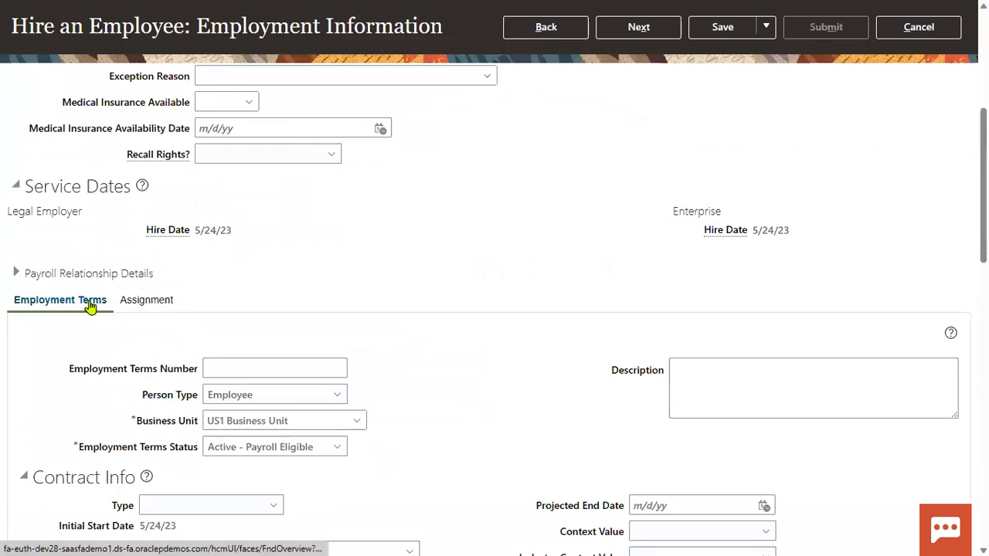
# Add the new manager as Line Manager in the assignment's Manager Details.
pyautogui.click(159, 303)
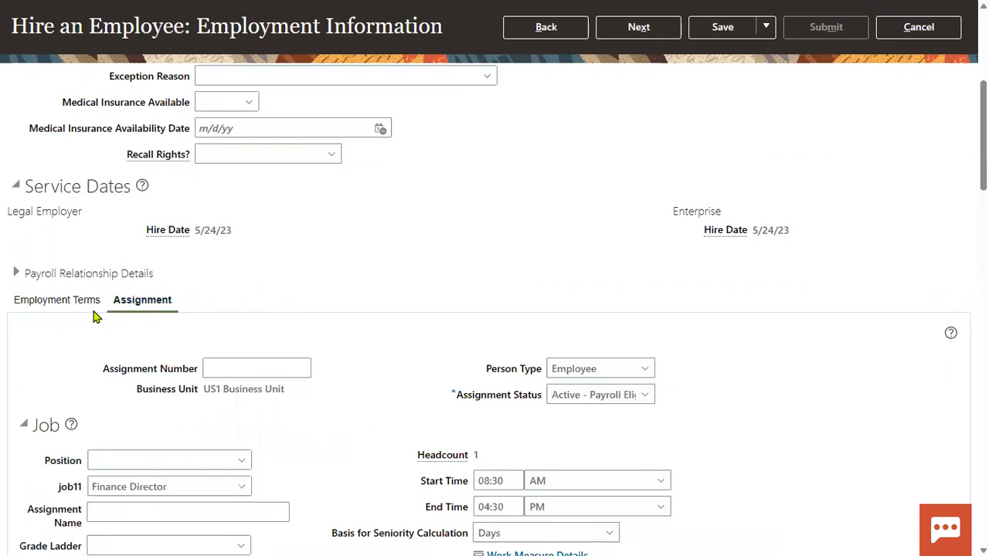
pyautogui.scroll(-6, 155, 363)
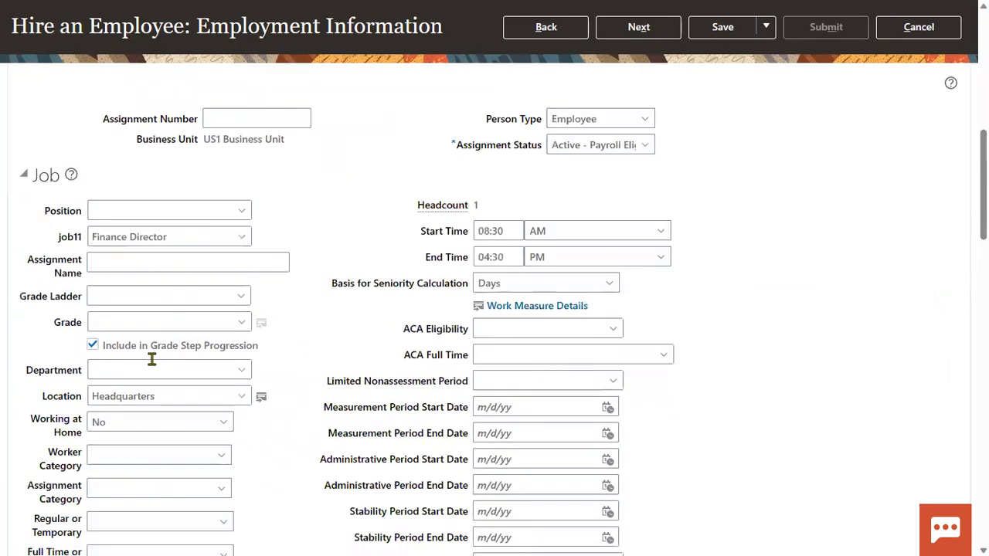
pyautogui.scroll(-4, 152, 364)
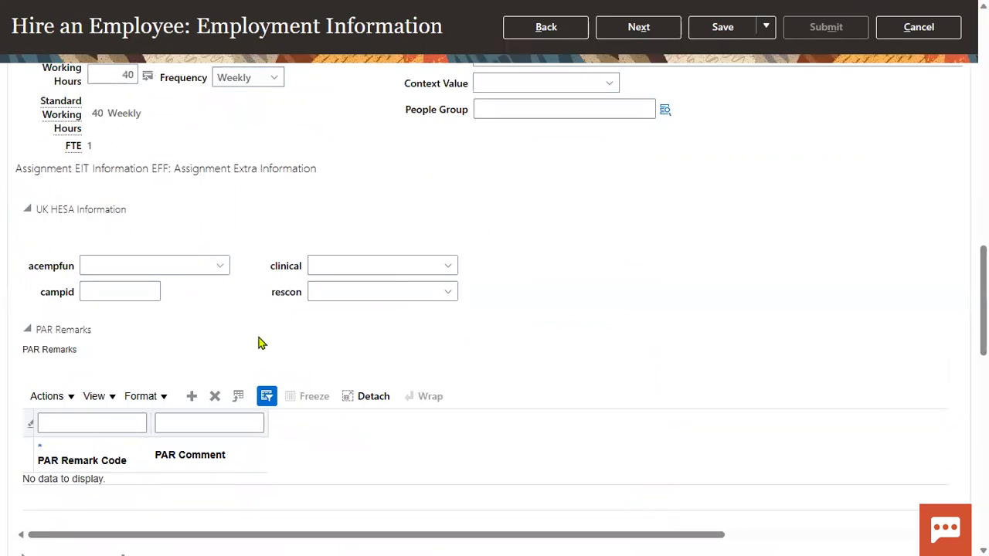
pyautogui.scroll(-3, 246, 342)
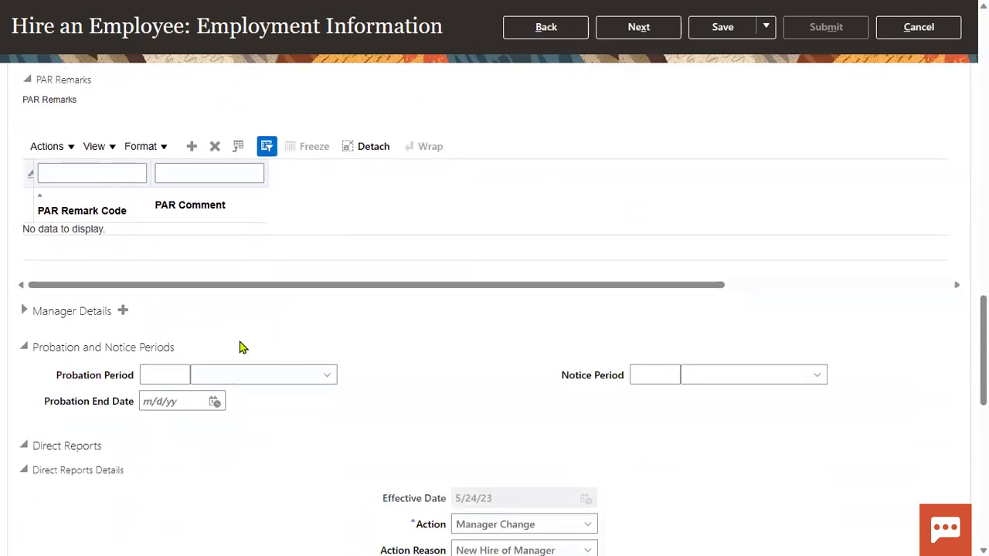
pyautogui.scroll(-2, 232, 344)
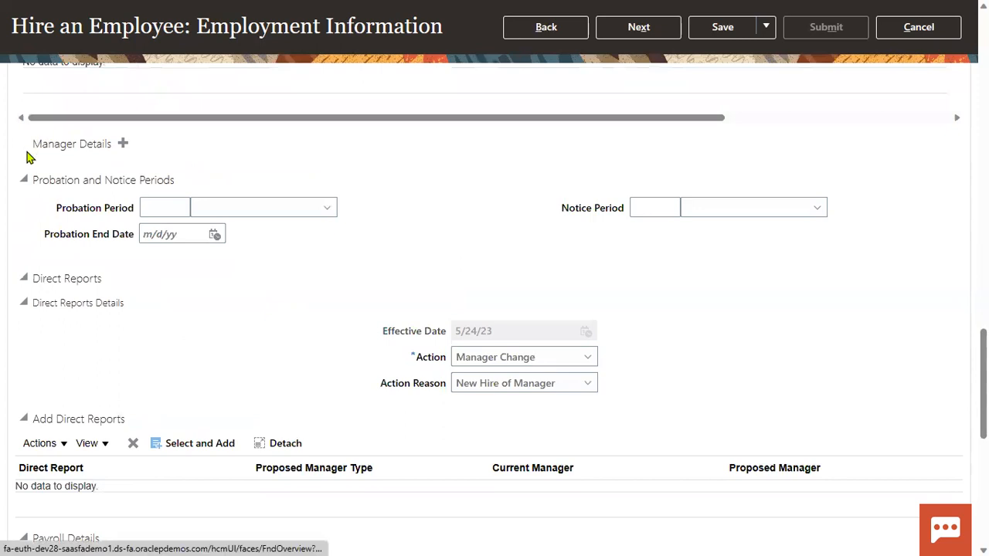
pyautogui.click(202, 174)
pyautogui.write('KPMG')
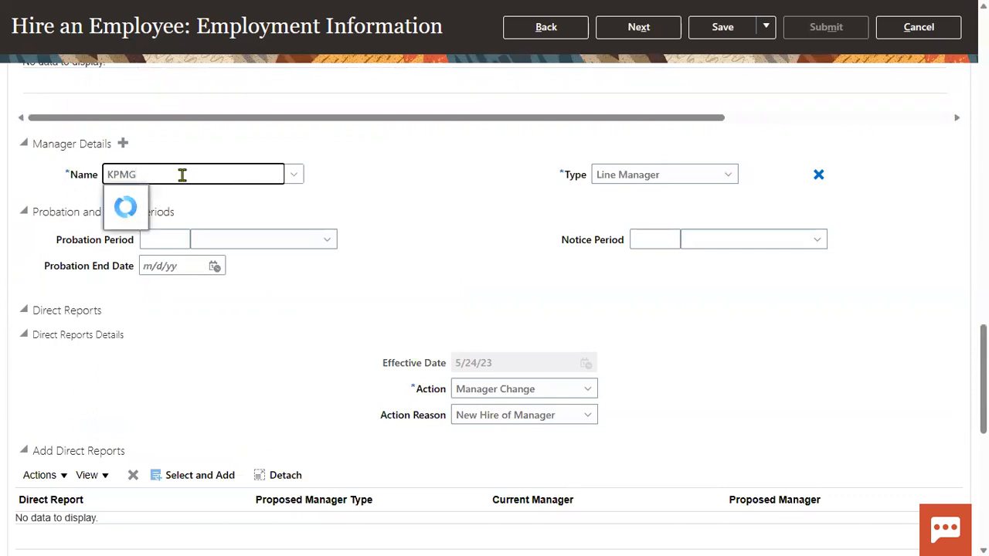
pyautogui.click(182, 220)
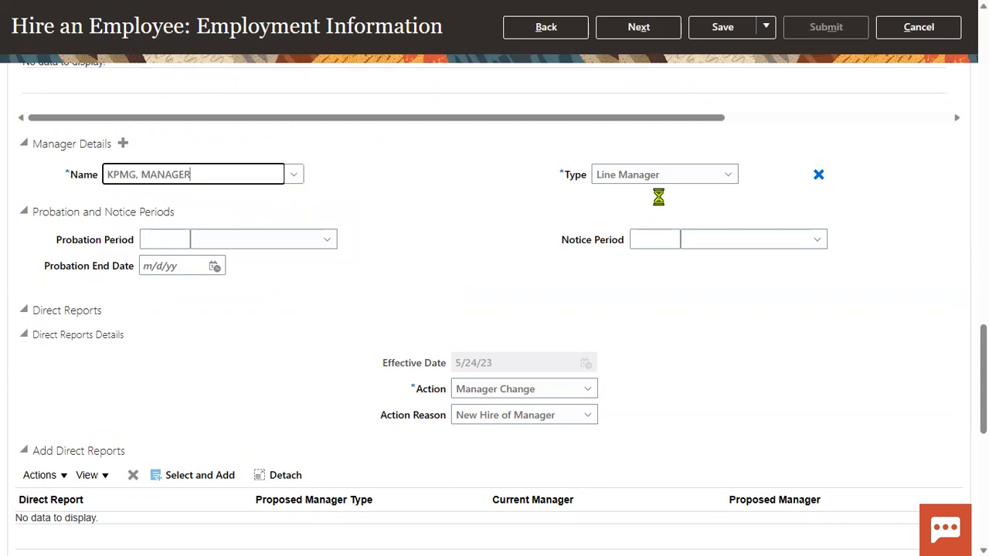
pyautogui.click(705, 186)
pyautogui.click(704, 186)
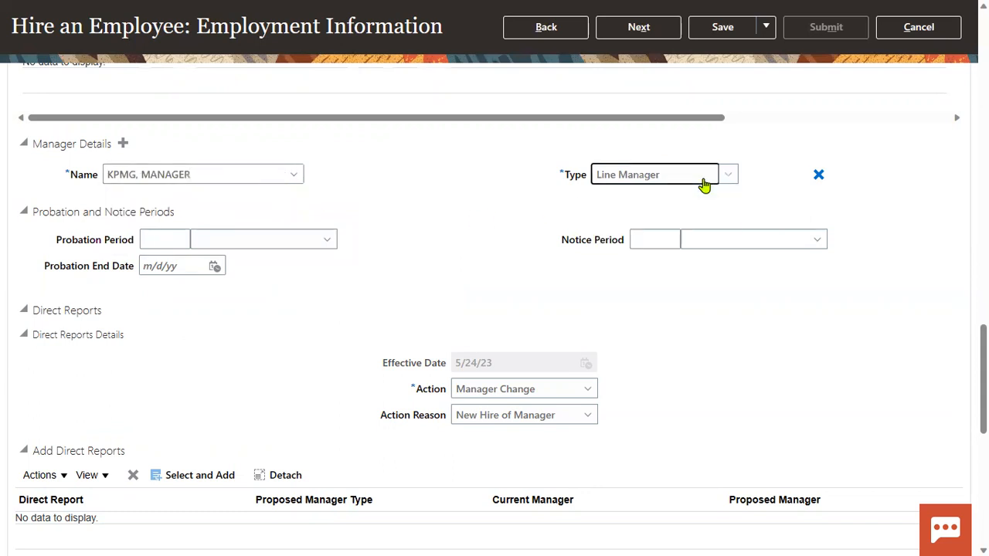
pyautogui.moveTo(382, 184); pyautogui.dragTo(357, 204)
pyautogui.click(154, 160)
# Add the benefits HR specialist as a second manager of type Project Manager.
pyautogui.click(123, 143)
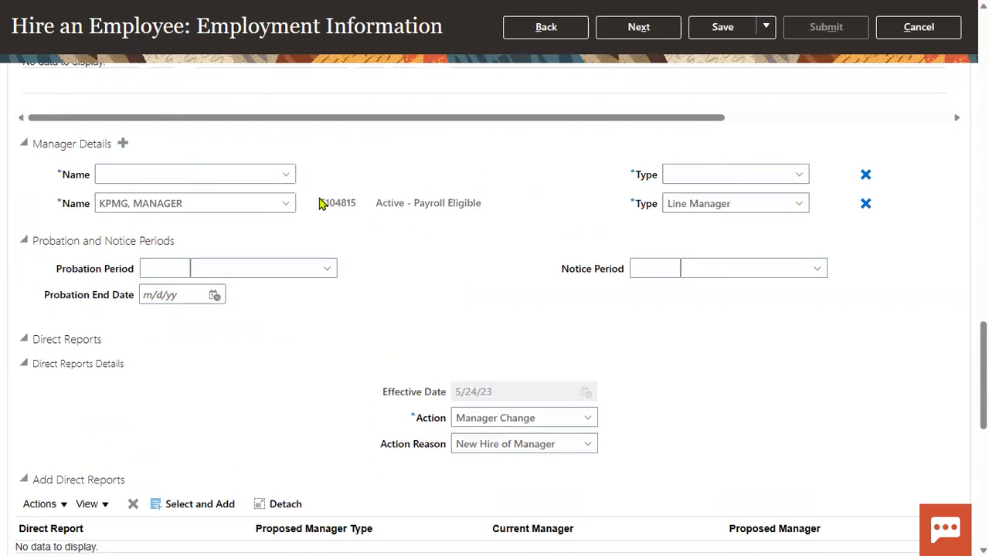
pyautogui.click(246, 172)
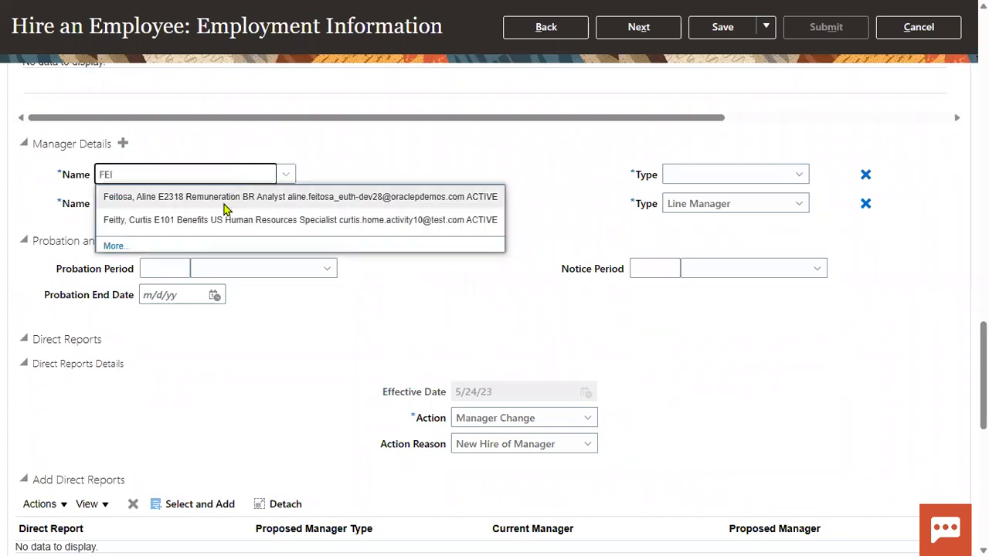
pyautogui.click(215, 221)
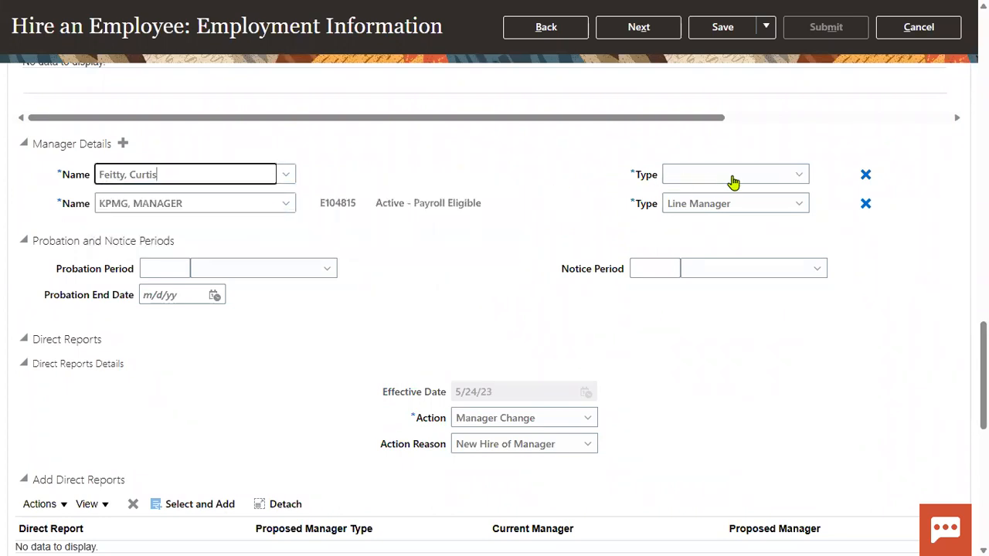
pyautogui.click(732, 179)
pyautogui.click(700, 236)
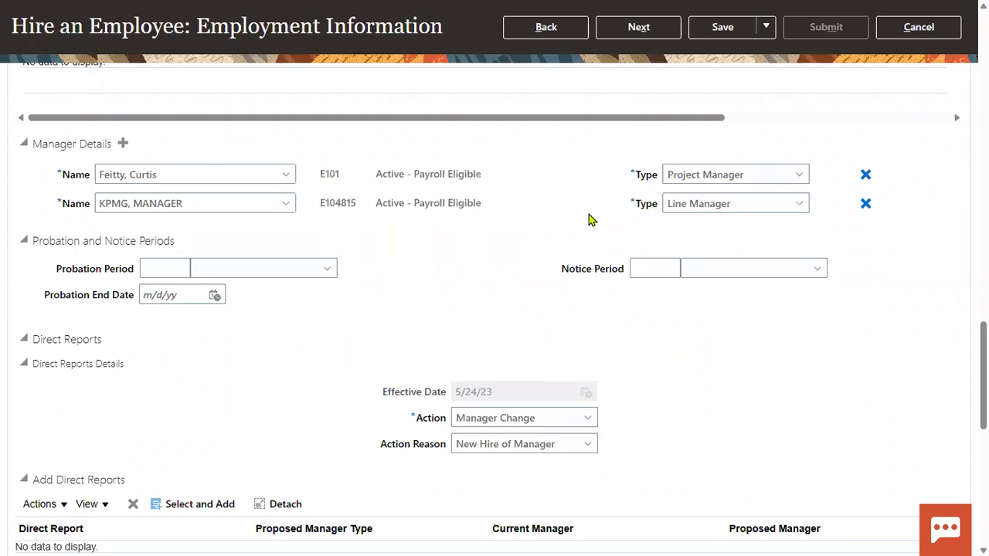
# Fill the required XX_Name field with QAWS and continue to the compensation step.
pyautogui.scroll(15, 551, 260)
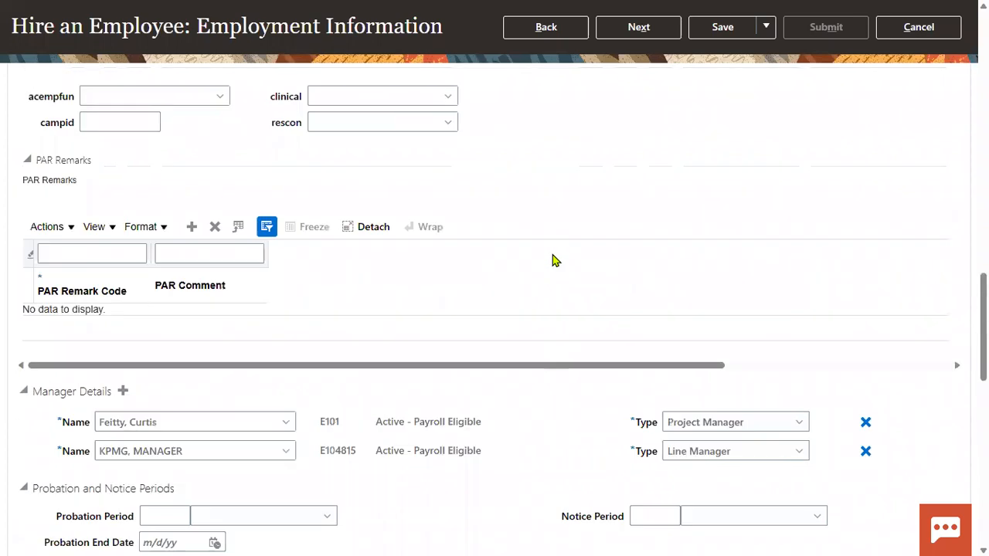
pyautogui.scroll(10, 559, 265)
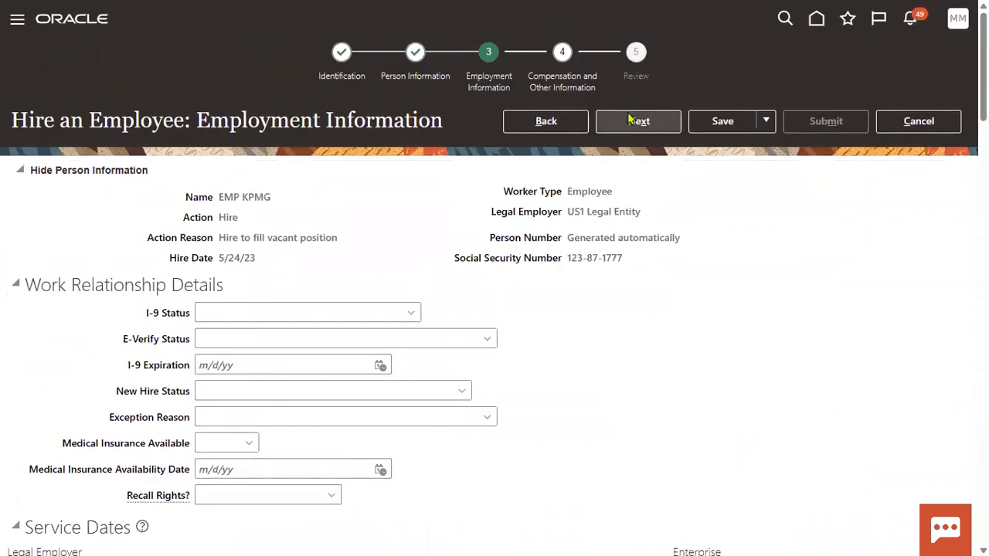
pyautogui.click(640, 121)
pyautogui.write('QAWS')
pyautogui.scroll(10, 669, 214)
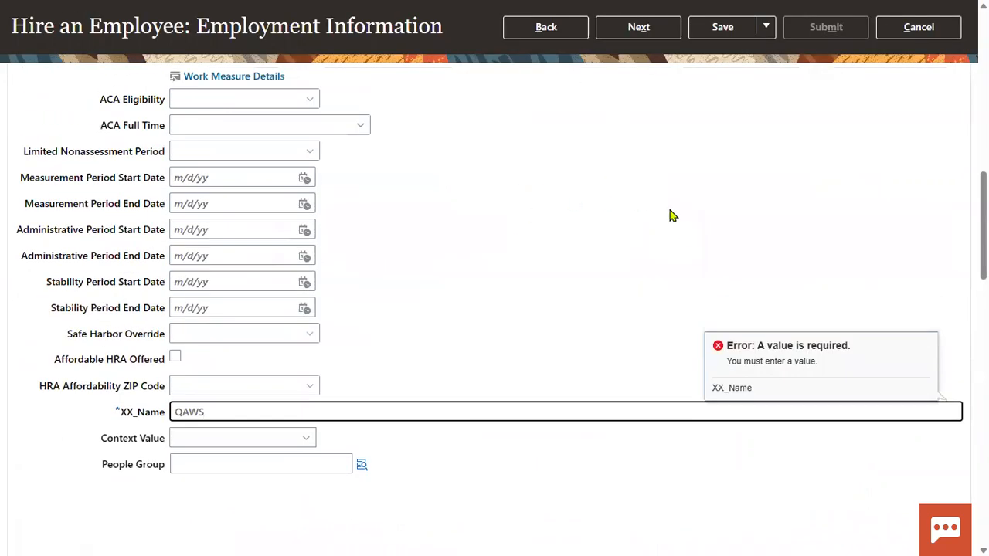
pyautogui.click(637, 130)
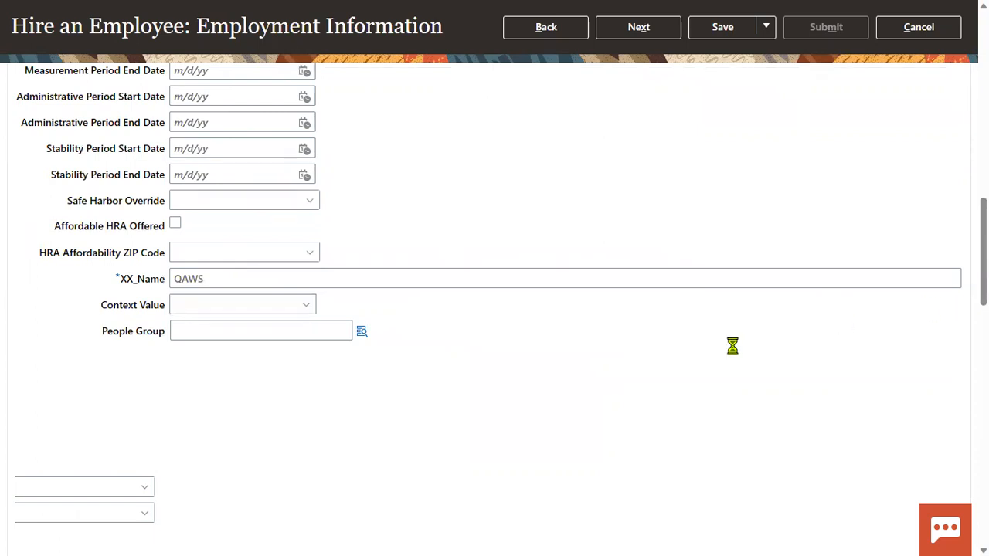
# Advance to Review and submit the hire request, confirming the warning with Yes.
pyautogui.click(639, 122)
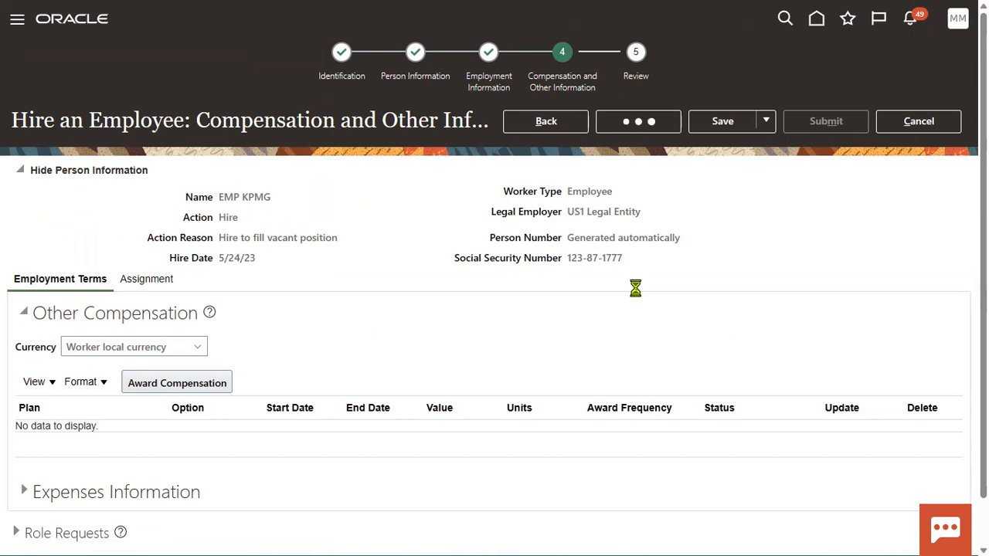
pyautogui.click(823, 121)
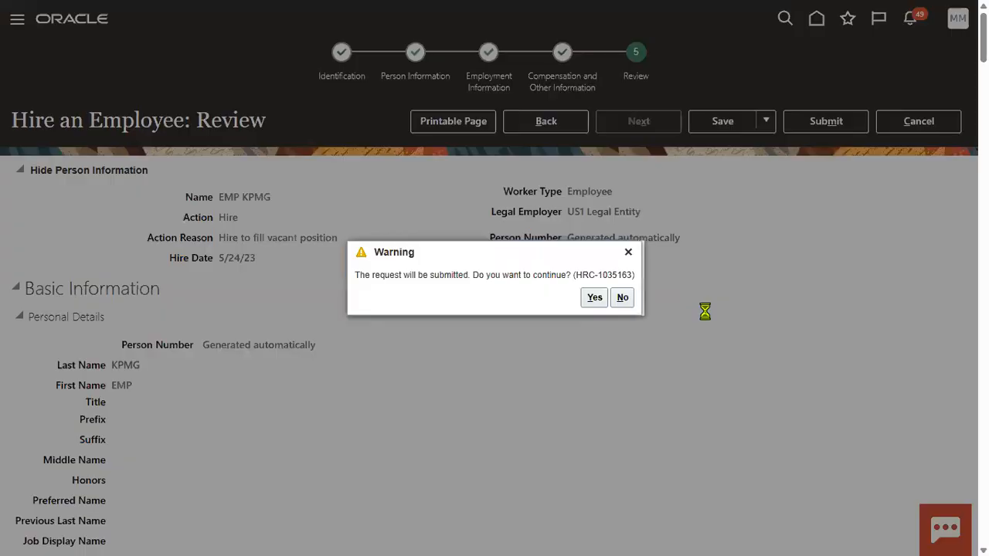
pyautogui.click(599, 299)
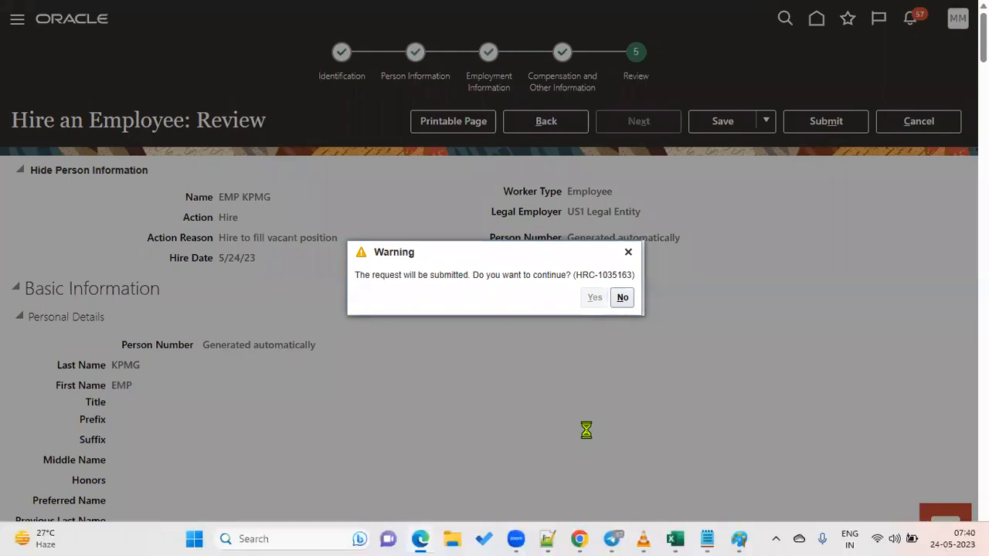
pyautogui.hotkey('alt', 'Tab')
pyautogui.hotkey('alt', 'Tab')
pyautogui.press('Tab')
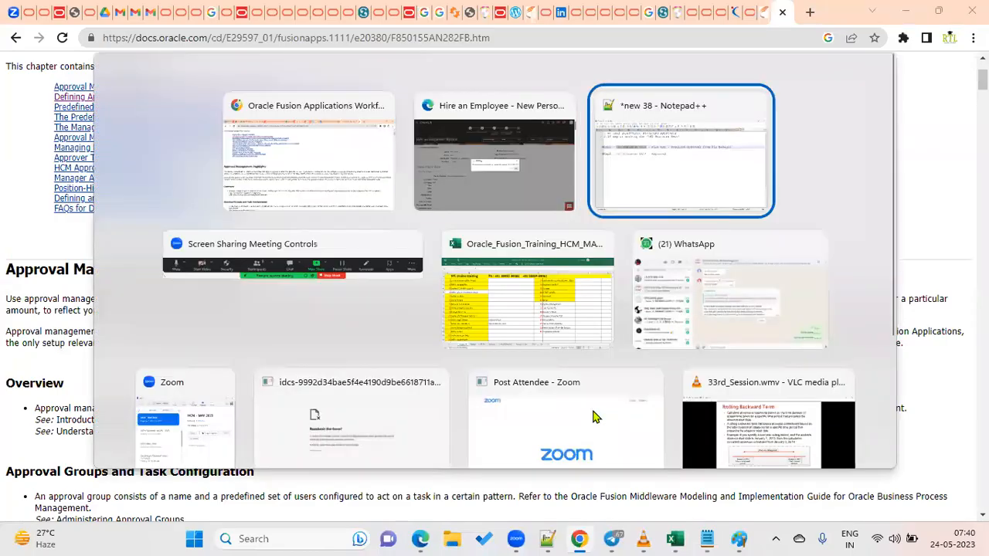
# Highlight Emp1, Manager and Emp2 in the Notepad++ approval notes, then return to the browser.
pyautogui.click(128, 194)
pyautogui.moveTo(93, 159); pyautogui.dragTo(297, 158)
pyautogui.moveTo(709, 157); pyautogui.dragTo(780, 157)
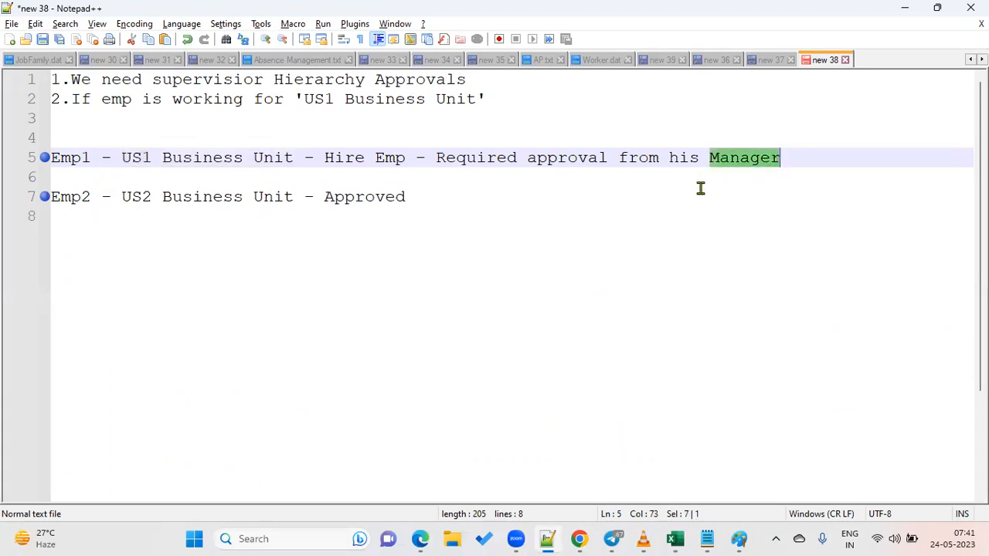
pyautogui.moveTo(91, 158); pyautogui.dragTo(50, 157)
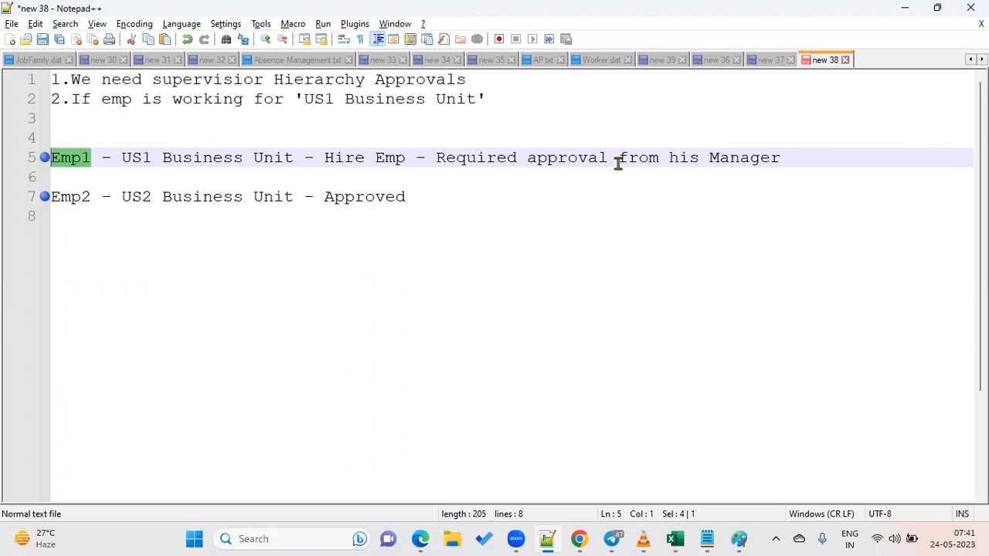
pyautogui.moveTo(88, 196); pyautogui.dragTo(11, 200)
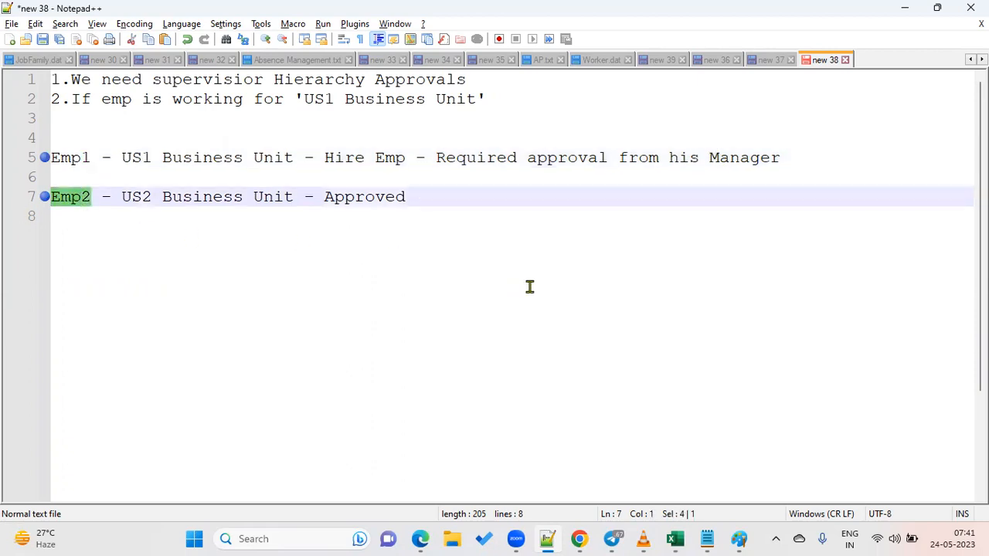
pyautogui.hotkey('alt', 'Tab')
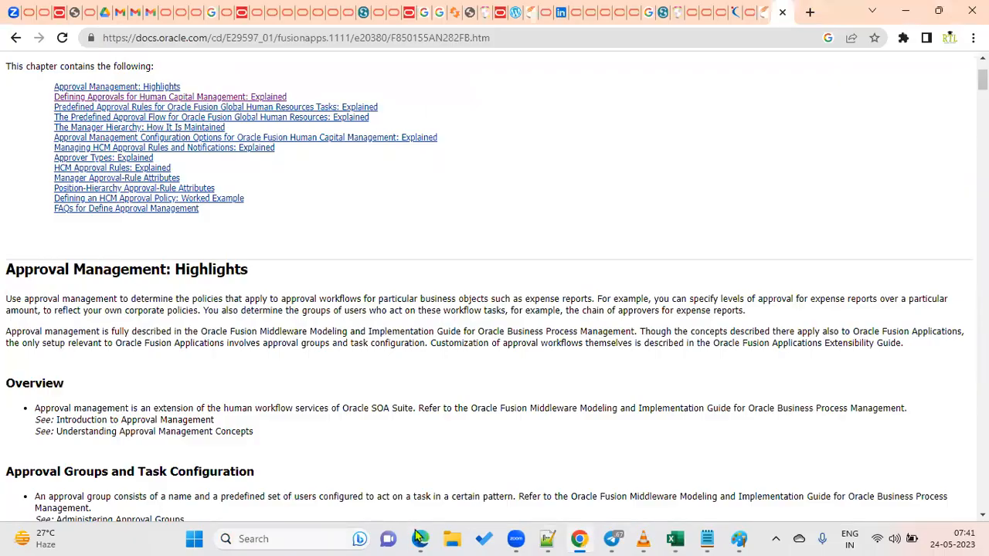
pyautogui.click(419, 536)
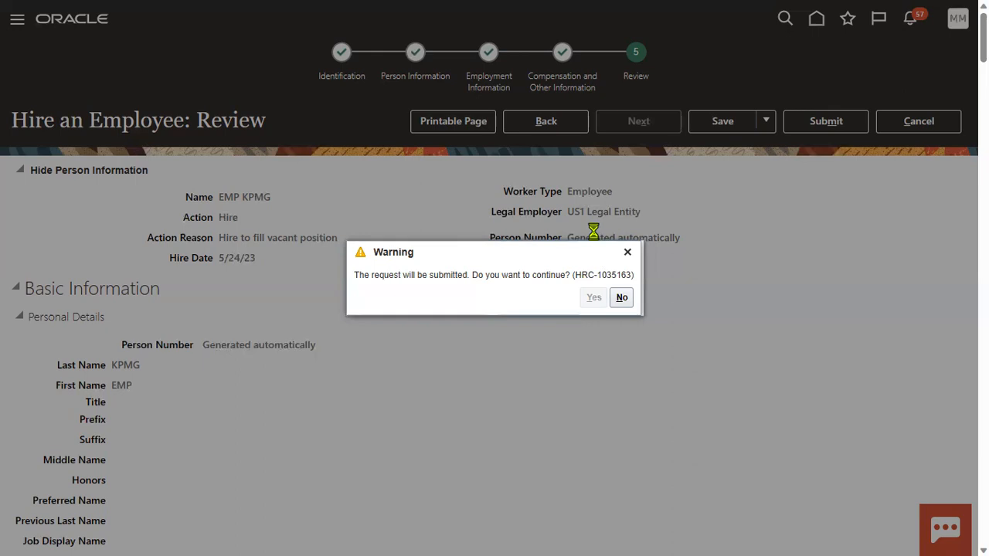
# Acknowledge the submission and search Person Management for people named KPMG.
pyautogui.click(535, 298)
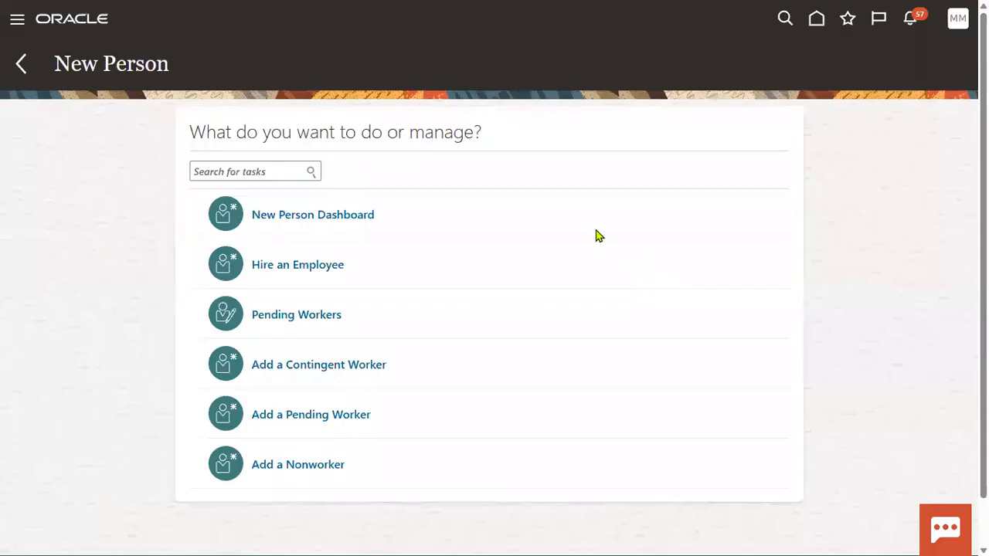
pyautogui.click(16, 22)
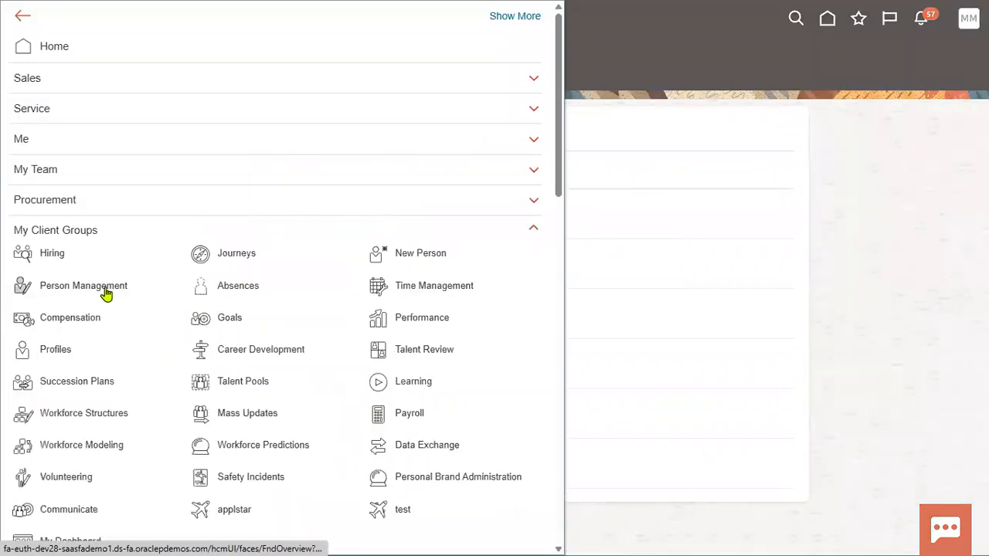
pyautogui.click(105, 292)
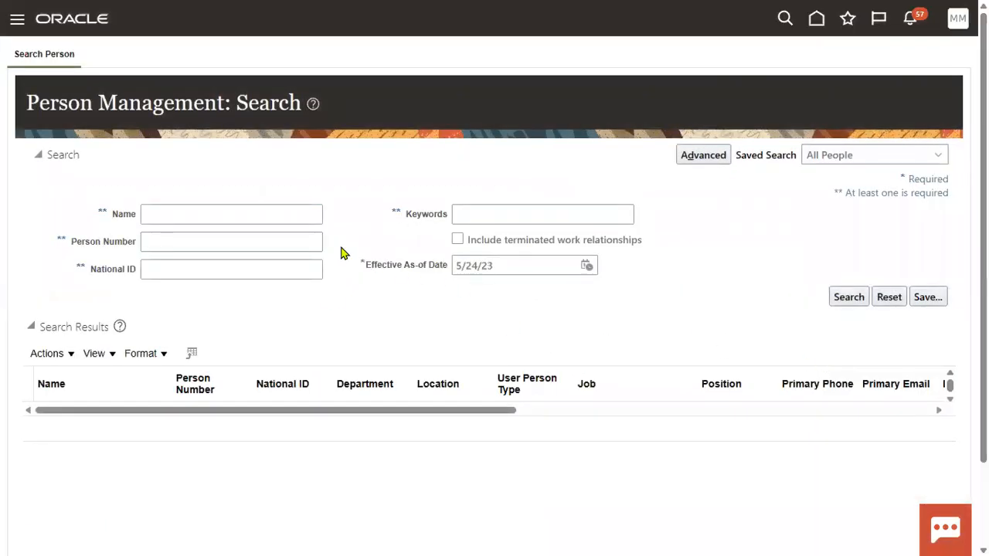
pyautogui.click(288, 213)
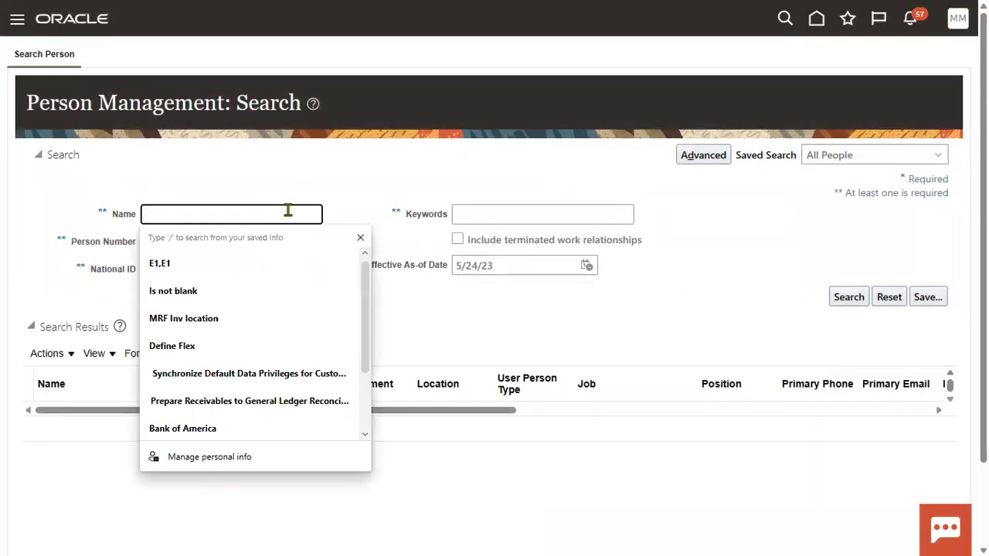
pyautogui.write('KPMG')
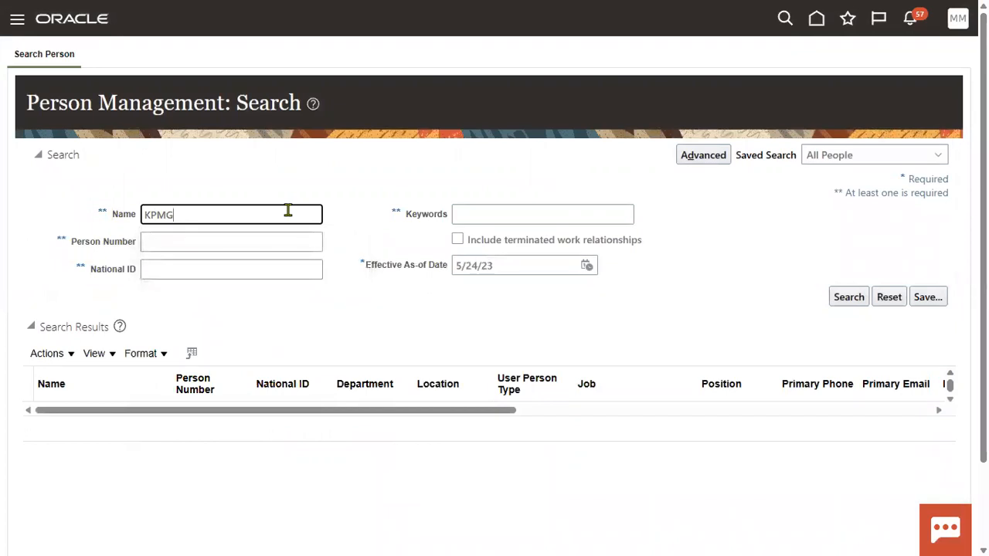
pyautogui.press('Return')
# Select the Finance Director result and go to the New Person work area.
pyautogui.click(179, 441)
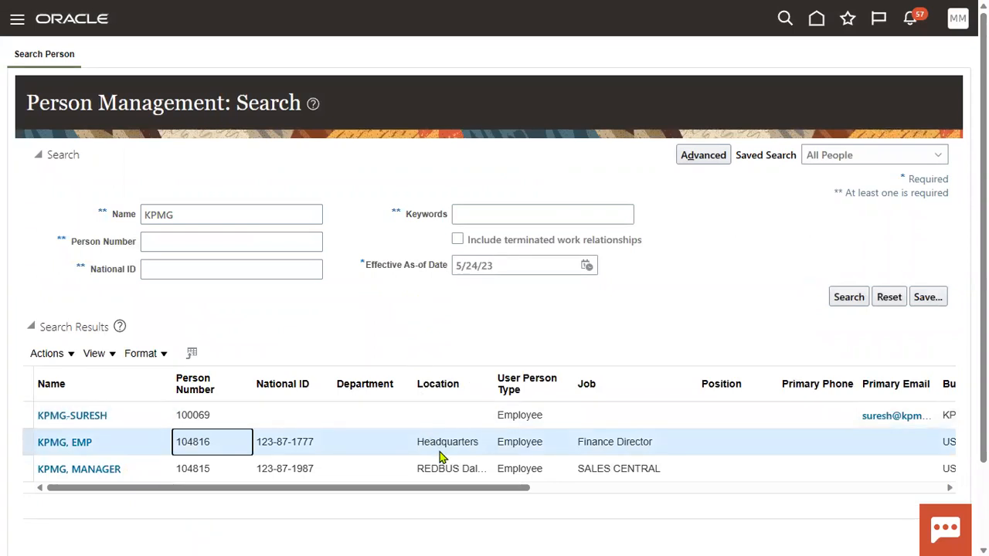
pyautogui.click(17, 19)
pyautogui.click(410, 256)
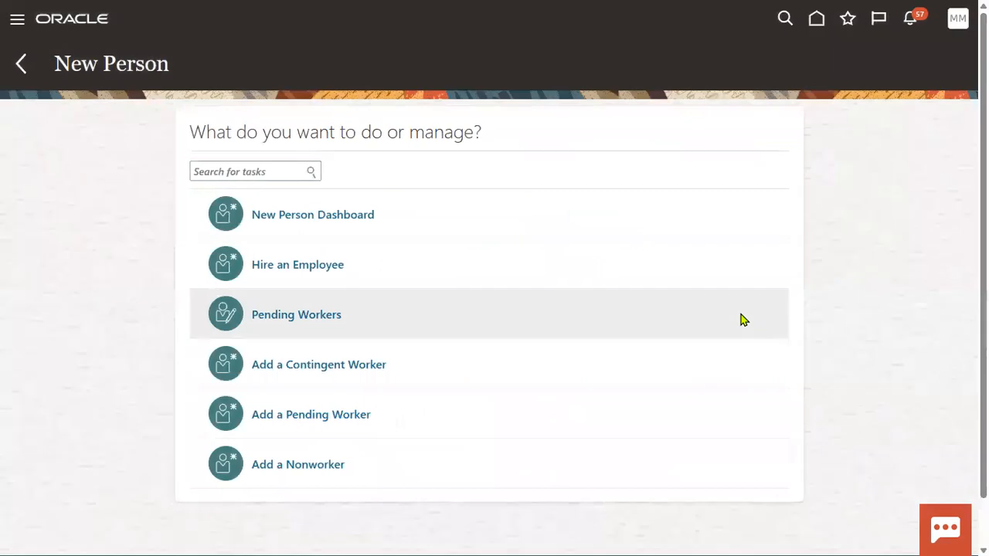
# Start a new hire with hire date 1/1/22 and legal employer US1 Legal Entity.
pyautogui.click(287, 277)
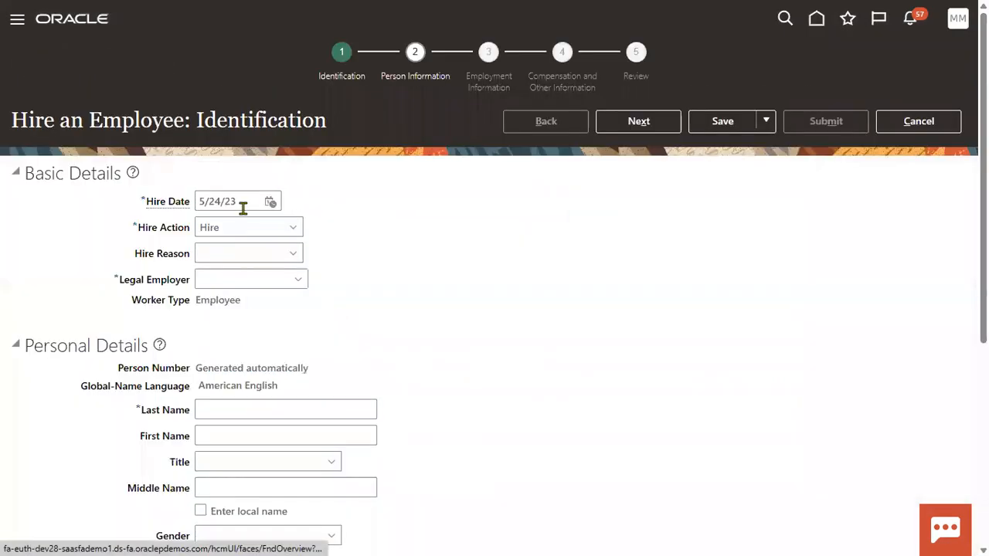
pyautogui.write('1/1/22')
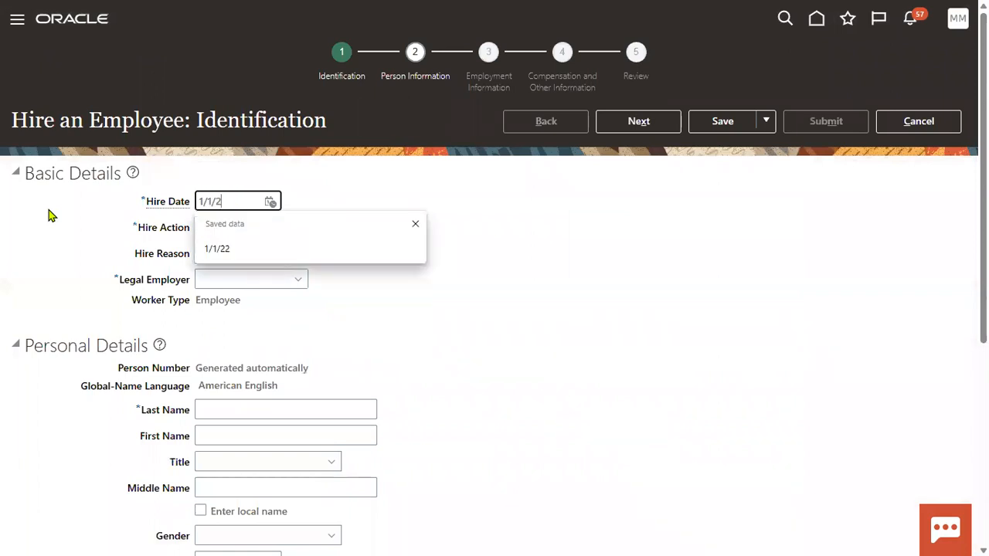
pyautogui.click(242, 251)
pyautogui.click(242, 278)
pyautogui.write('US1')
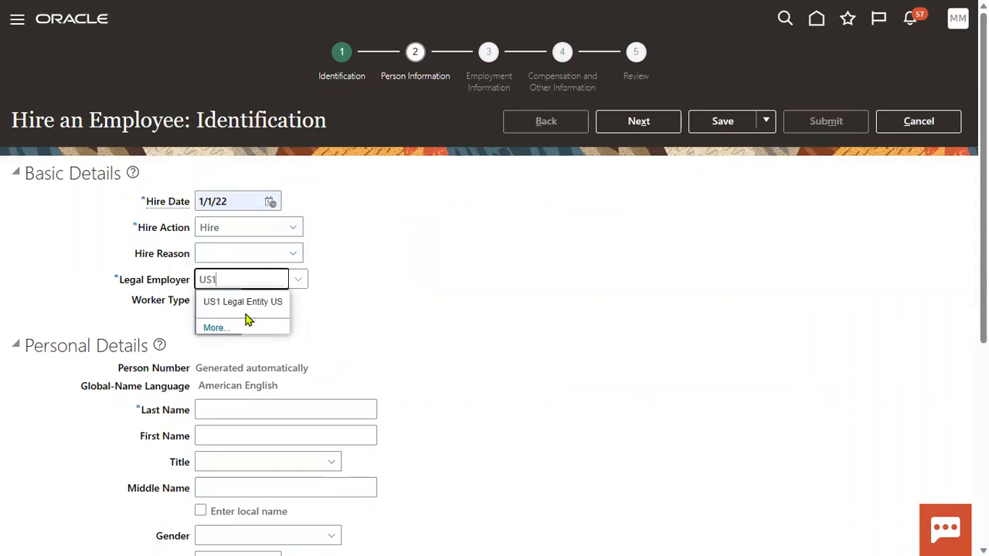
pyautogui.click(271, 303)
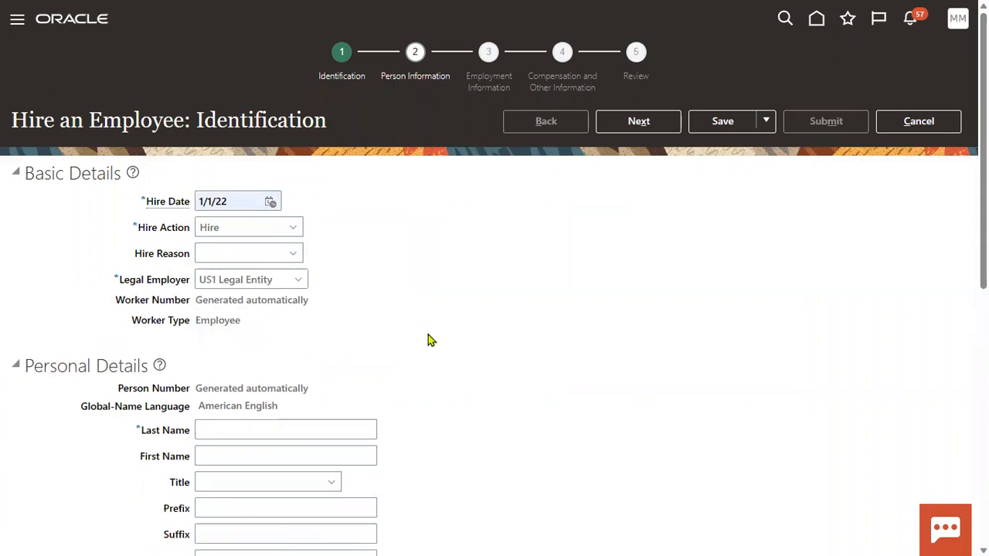
# Enter last name TEST, first name EMP, gender Male and birth date 1/1/88.
pyautogui.scroll(-2, 427, 334)
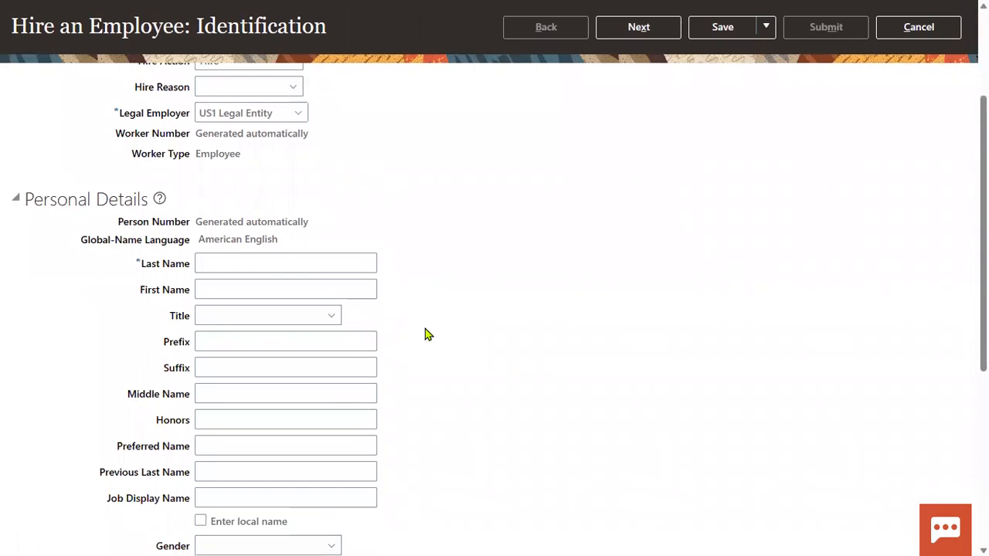
pyautogui.click(286, 264)
pyautogui.write('TEST')
pyautogui.press('Tab')
pyautogui.write('EMP')
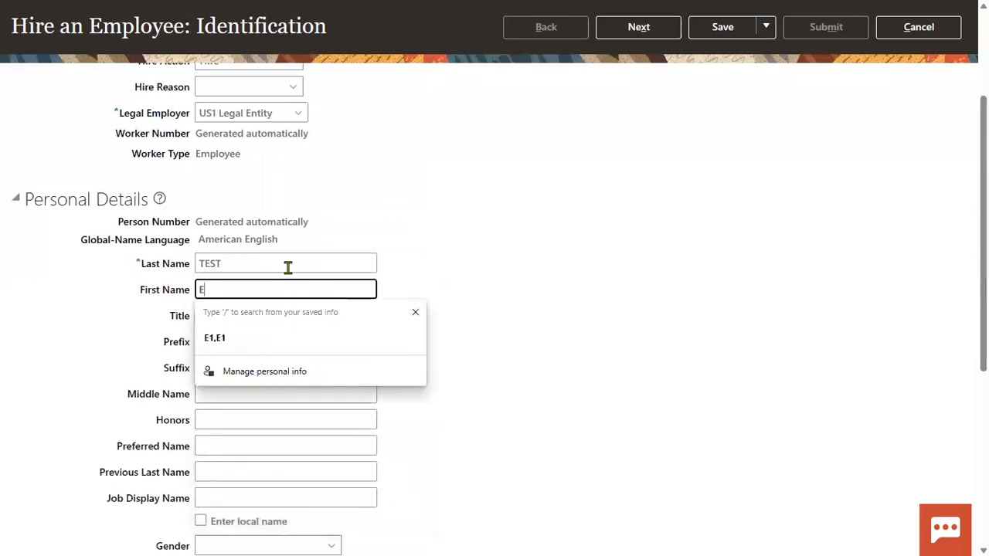
pyautogui.click(401, 315)
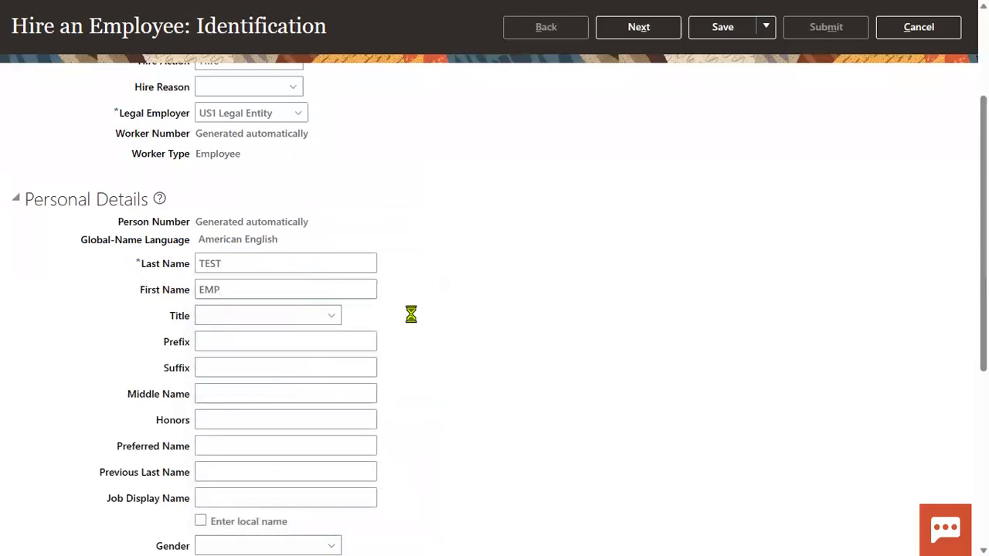
pyautogui.scroll(-3, 344, 363)
pyautogui.click(254, 380)
pyautogui.click(236, 436)
pyautogui.click(234, 405)
pyautogui.click(239, 455)
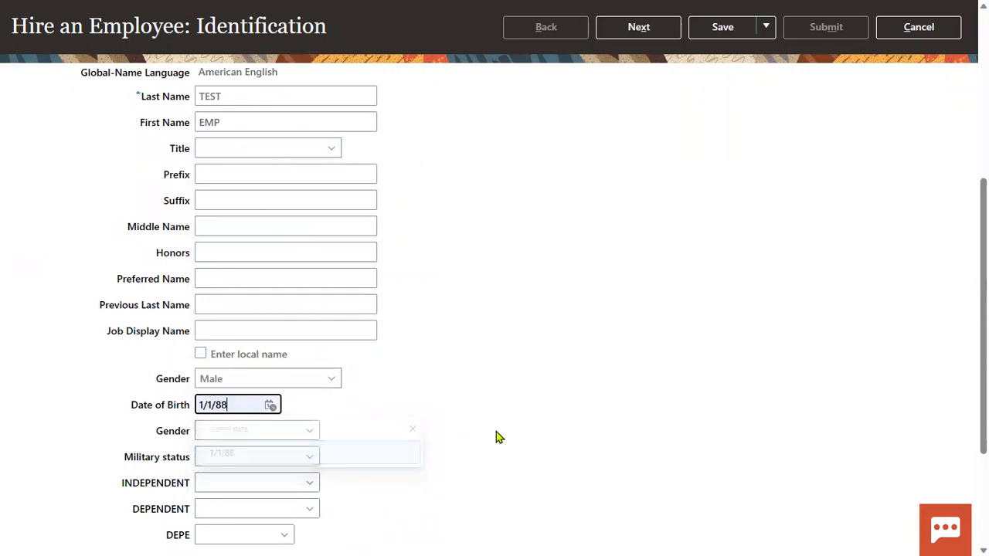
# Add a Social Security Number national ID row with the employee's number.
pyautogui.scroll(-1, 409, 463)
pyautogui.scroll(-1, 409, 464)
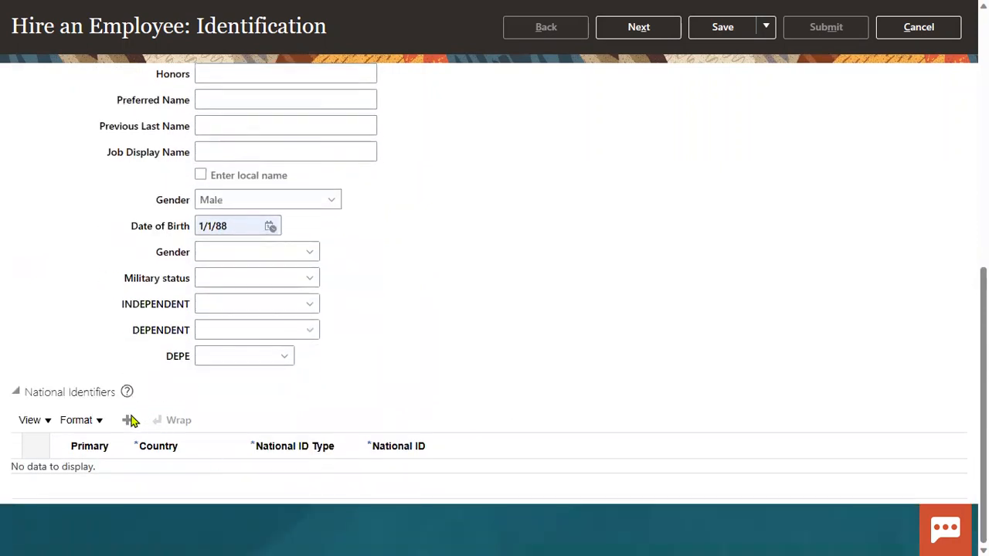
pyautogui.click(284, 480)
pyautogui.click(301, 430)
pyautogui.click(444, 475)
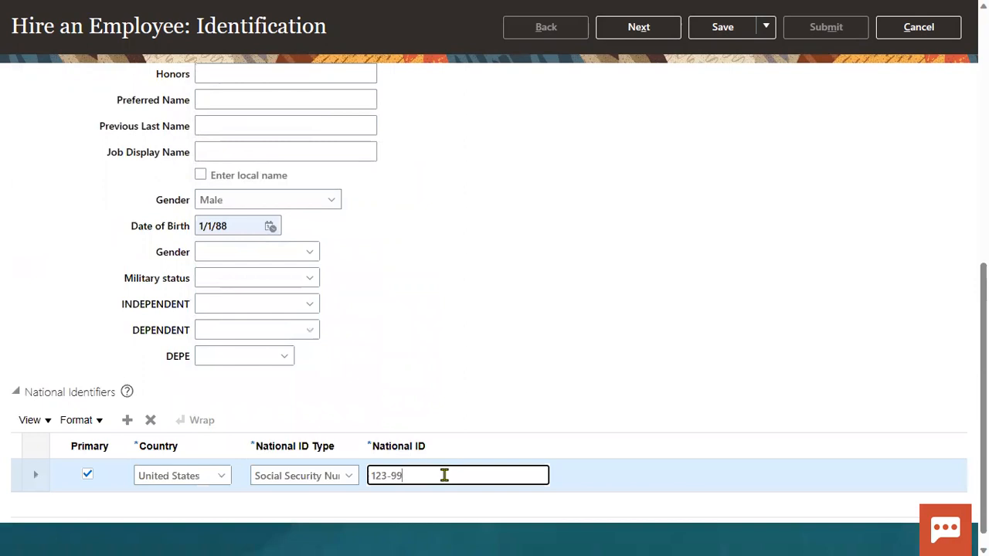
pyautogui.click(638, 309)
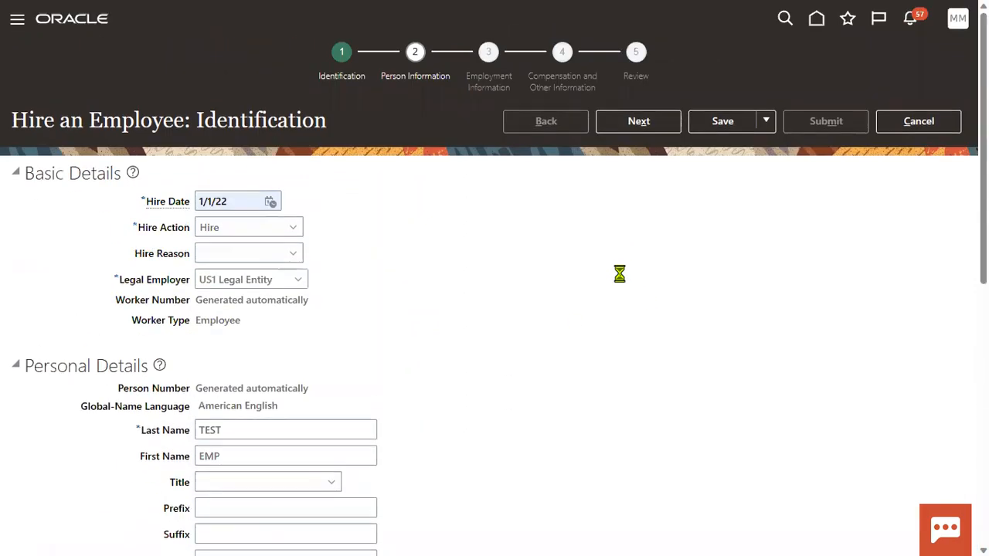
# Fill the home address from saved suggestions (ZIP 12200, Albany, NY) and continue to Employment Information.
pyautogui.click(630, 123)
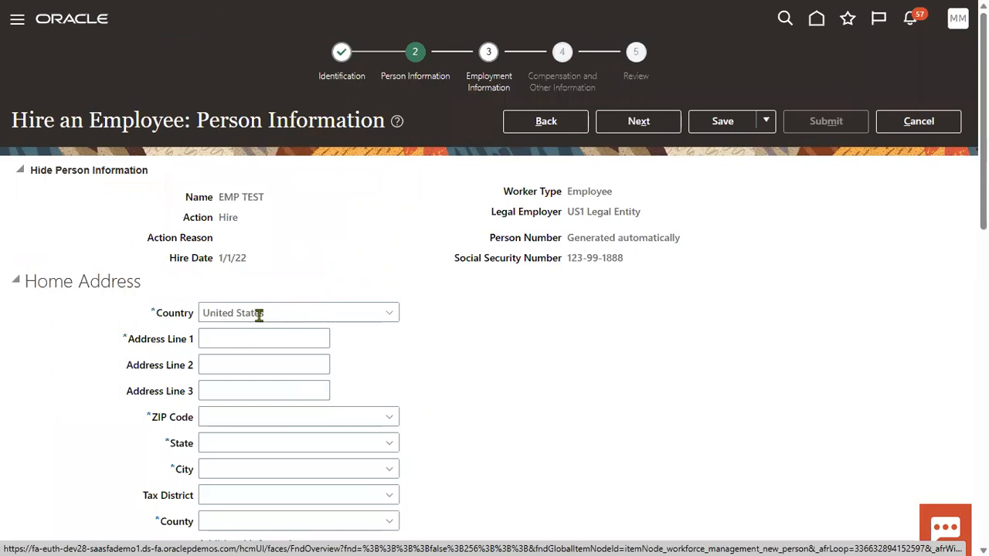
pyautogui.click(239, 337)
pyautogui.click(239, 389)
pyautogui.click(225, 416)
pyautogui.click(230, 465)
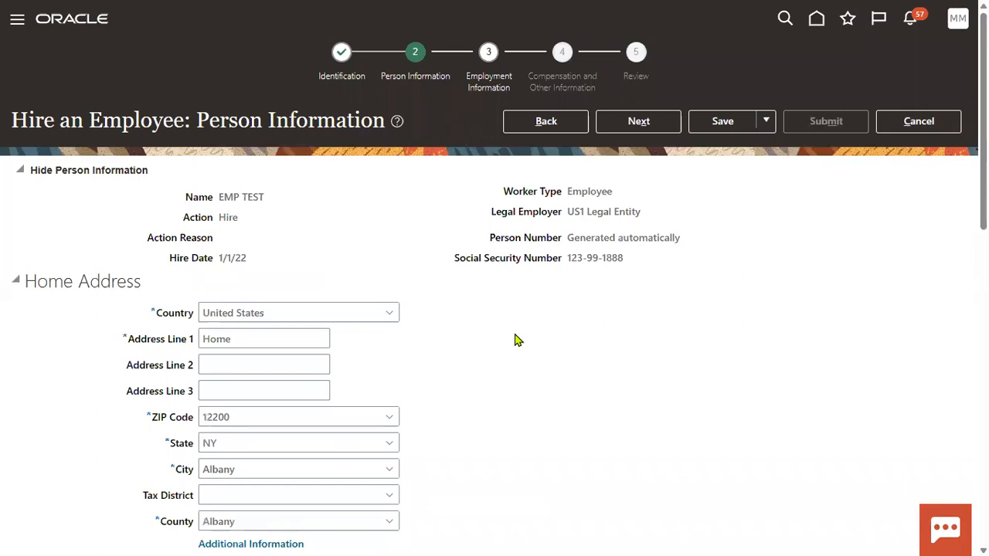
pyautogui.click(653, 129)
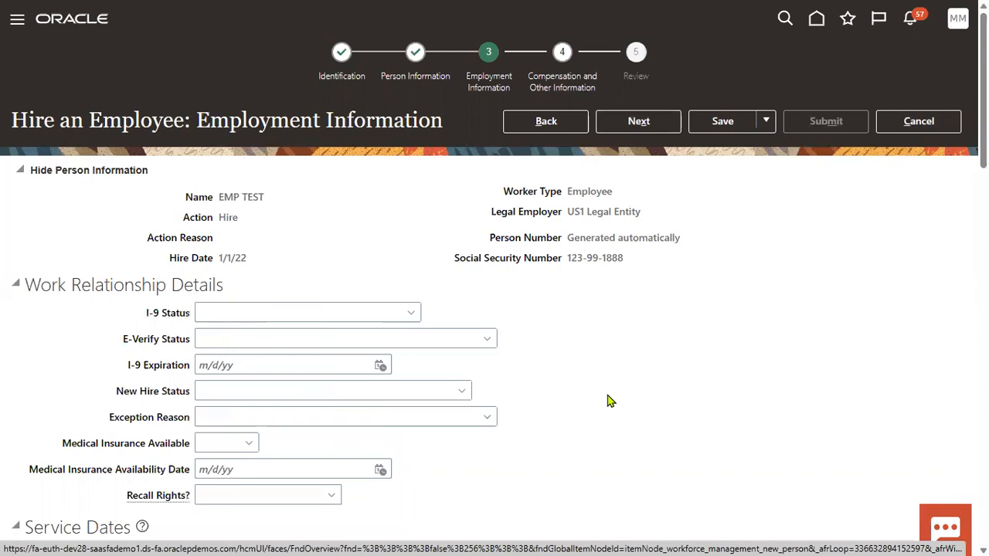
# Set business unit to US2 Business Unit and job to Finance Administrator.
pyautogui.scroll(-3, 518, 359)
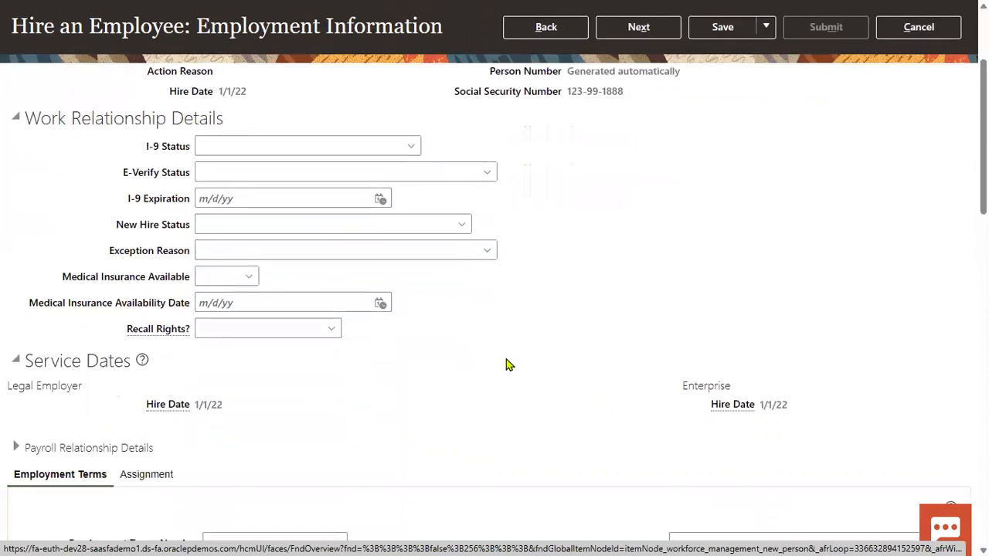
pyautogui.scroll(-3, 378, 383)
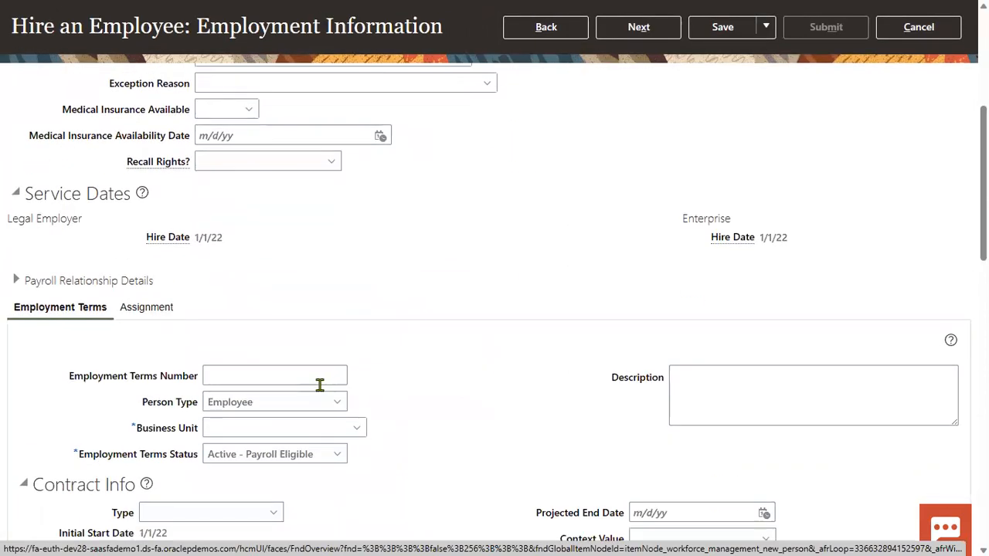
pyautogui.scroll(-2, 313, 378)
pyautogui.click(298, 340)
pyautogui.write('us2')
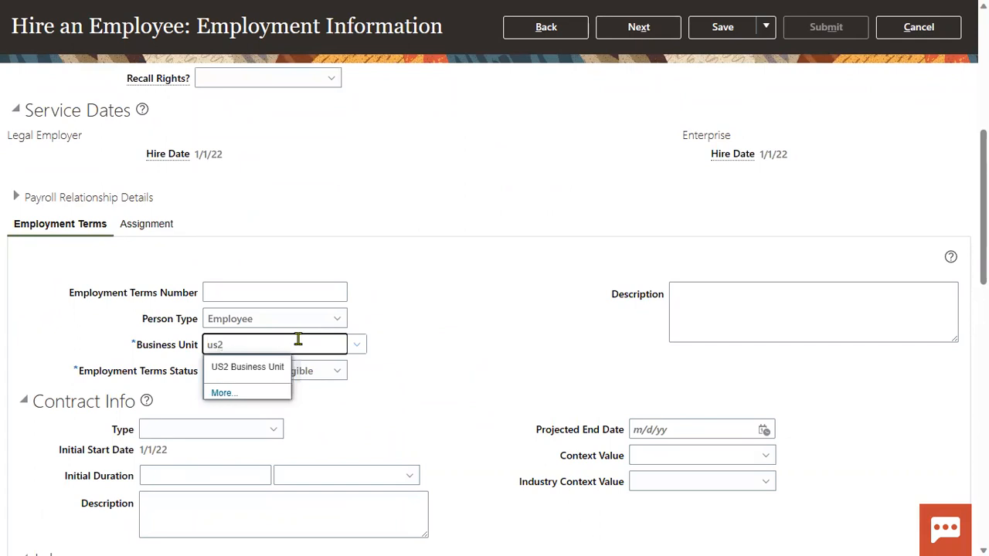
pyautogui.click(274, 368)
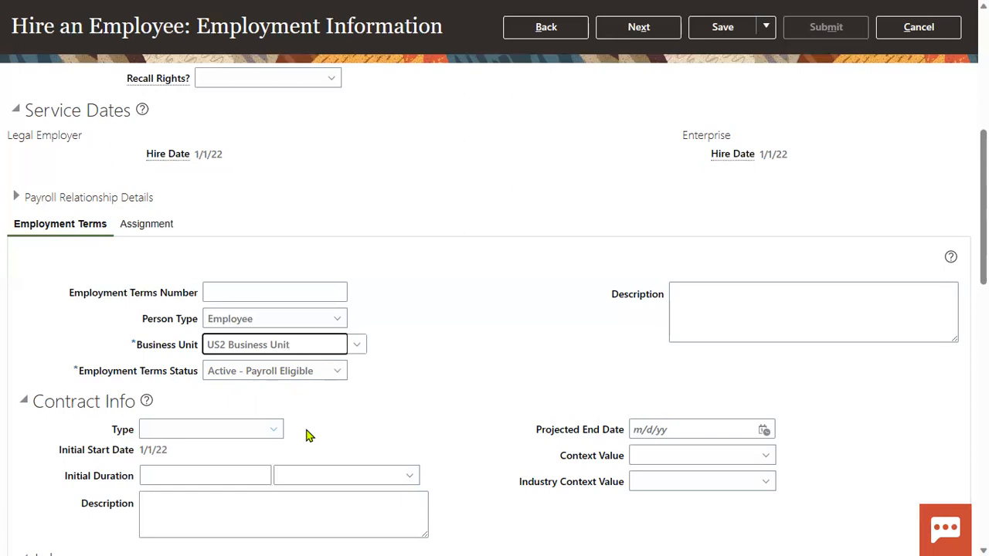
pyautogui.scroll(-2, 323, 420)
pyautogui.scroll(-2, 323, 420)
pyautogui.click(207, 275)
pyautogui.write('fina')
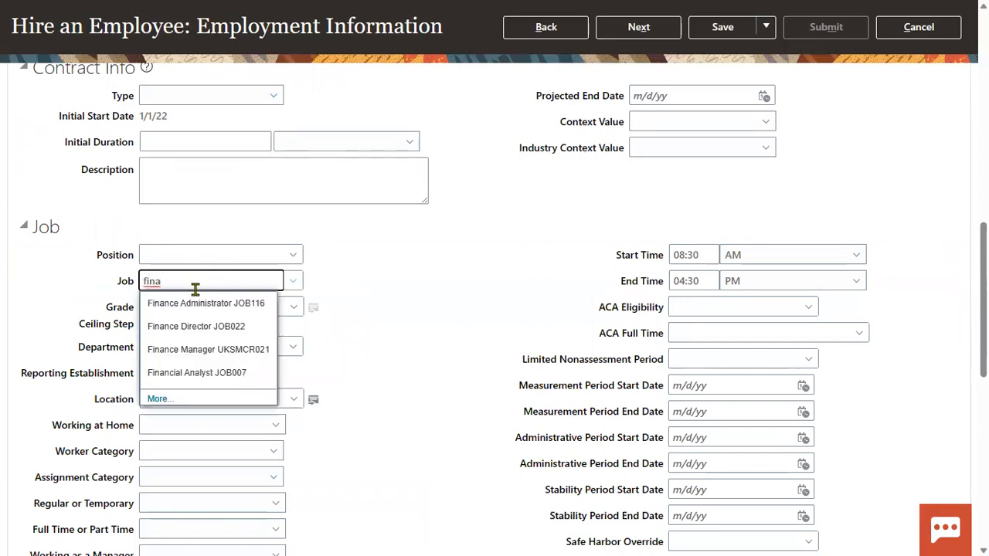
pyautogui.click(185, 304)
# Set location to Headquarters and advance through compensation to the Review step.
pyautogui.click(224, 399)
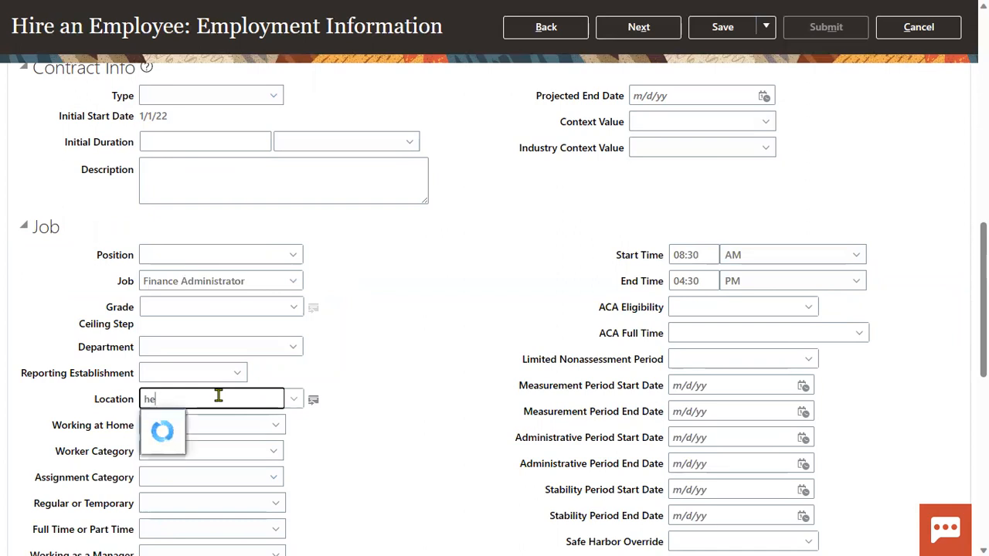
pyautogui.write('he')
pyautogui.click(214, 422)
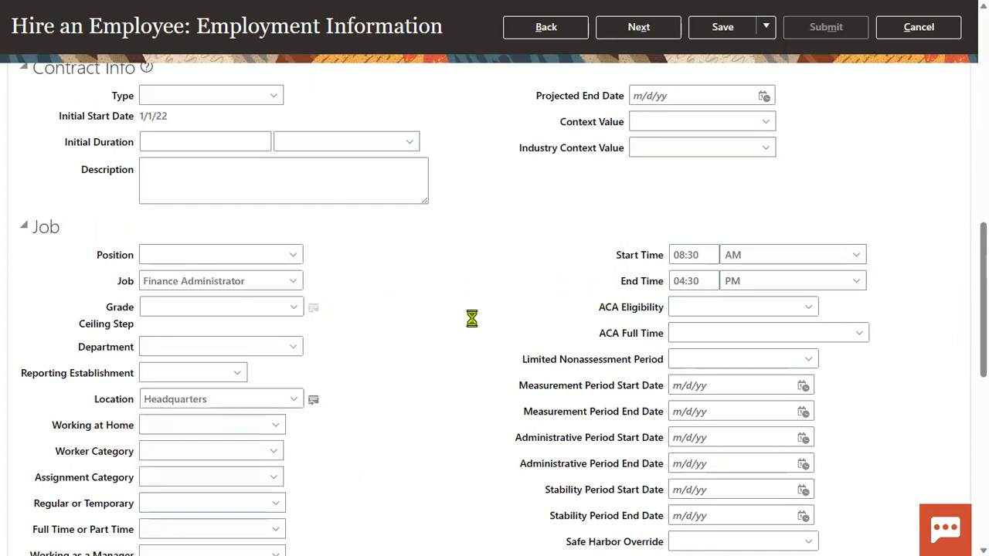
pyautogui.scroll(2, 481, 312)
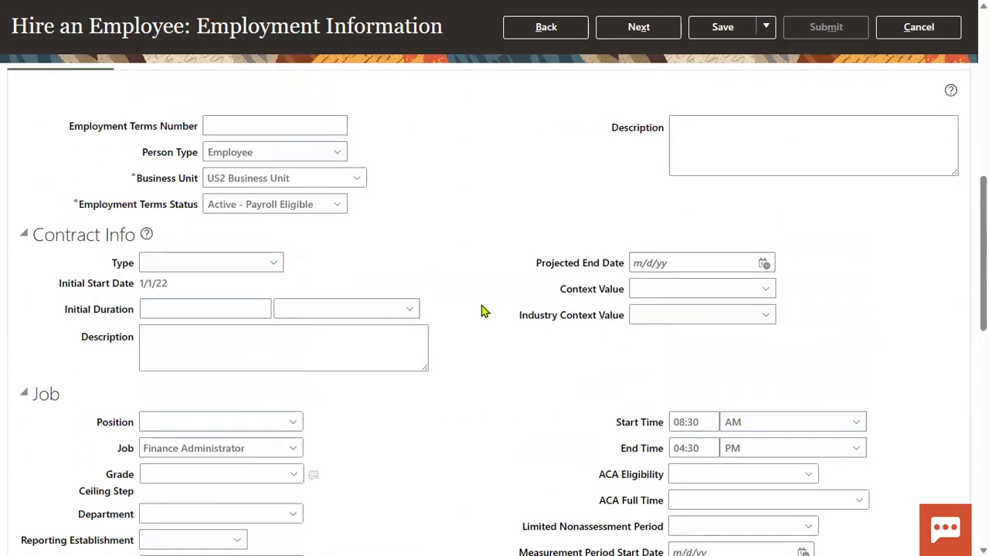
pyautogui.scroll(8, 481, 311)
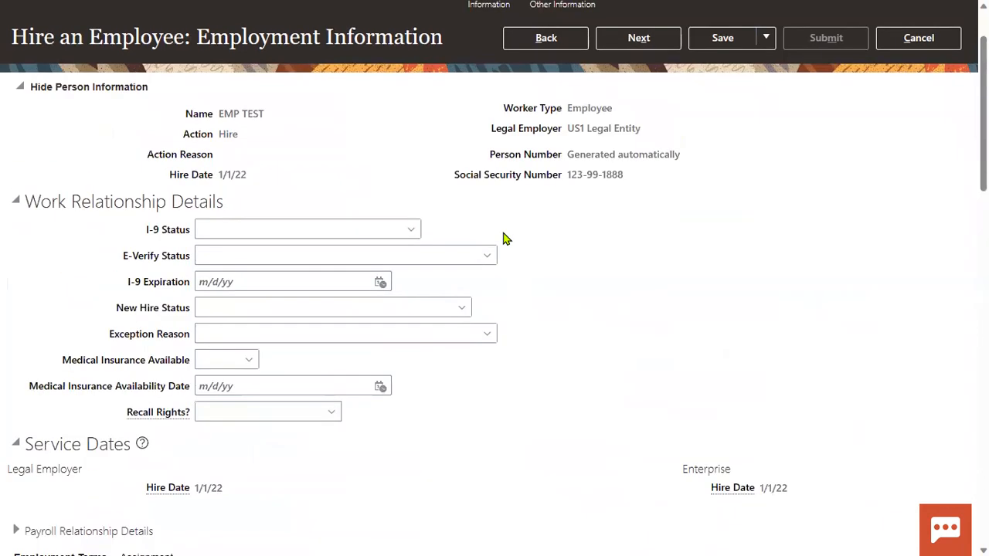
pyautogui.scroll(2, 502, 239)
pyautogui.click(635, 124)
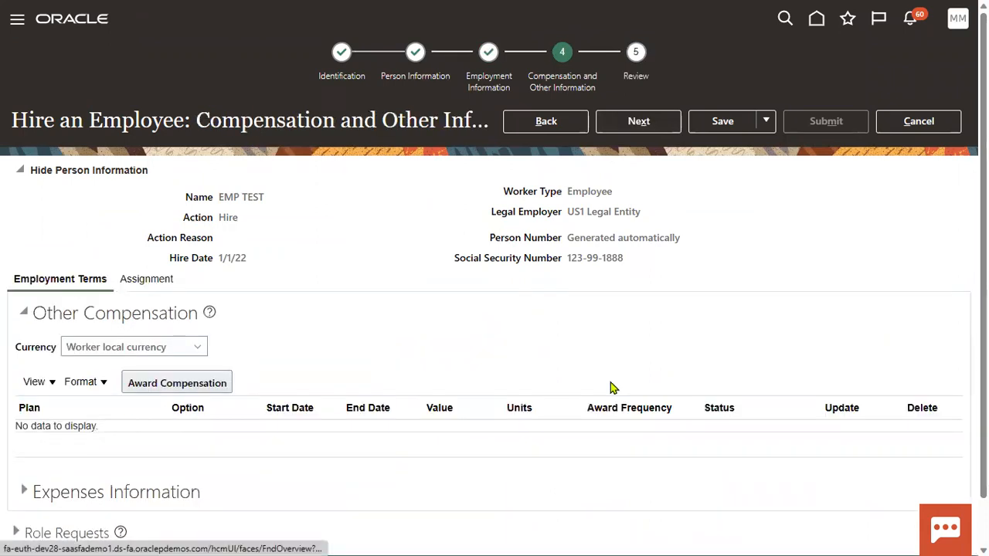
pyautogui.click(658, 132)
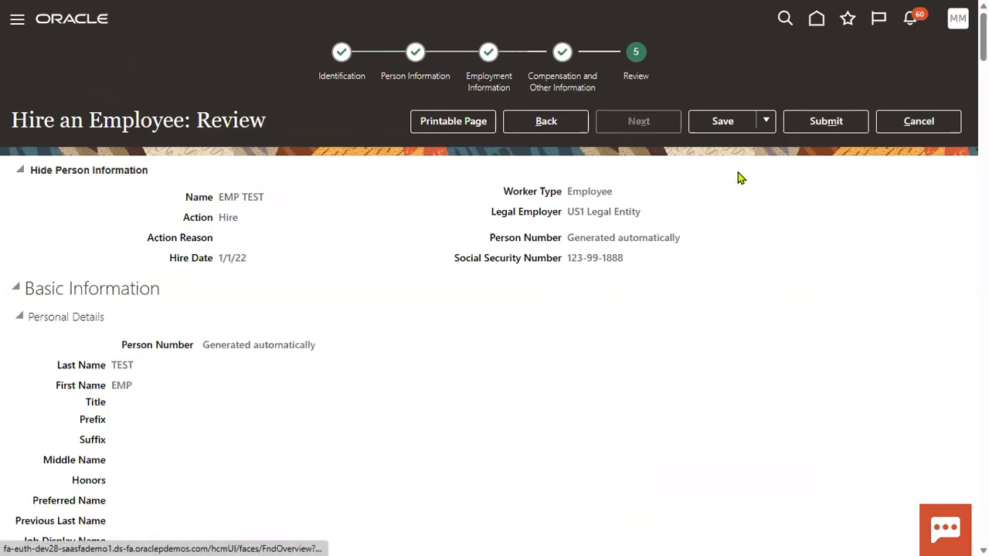
# Submit EMP TEST's hire request from Review and confirm the submission warning.
pyautogui.click(817, 126)
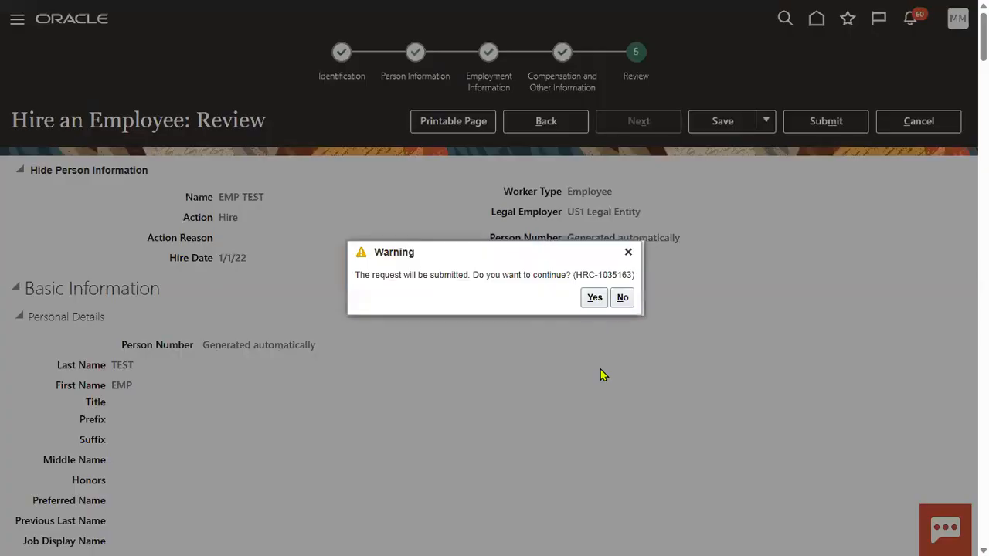
pyautogui.click(594, 298)
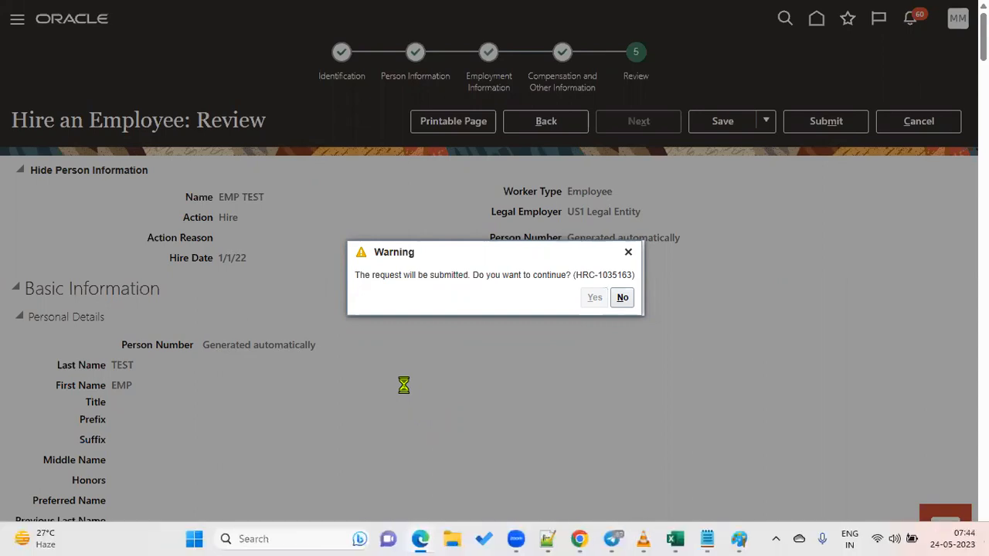
pyautogui.hotkey('alt', 'Tab')
pyautogui.hotkey('alt', 'Tab')
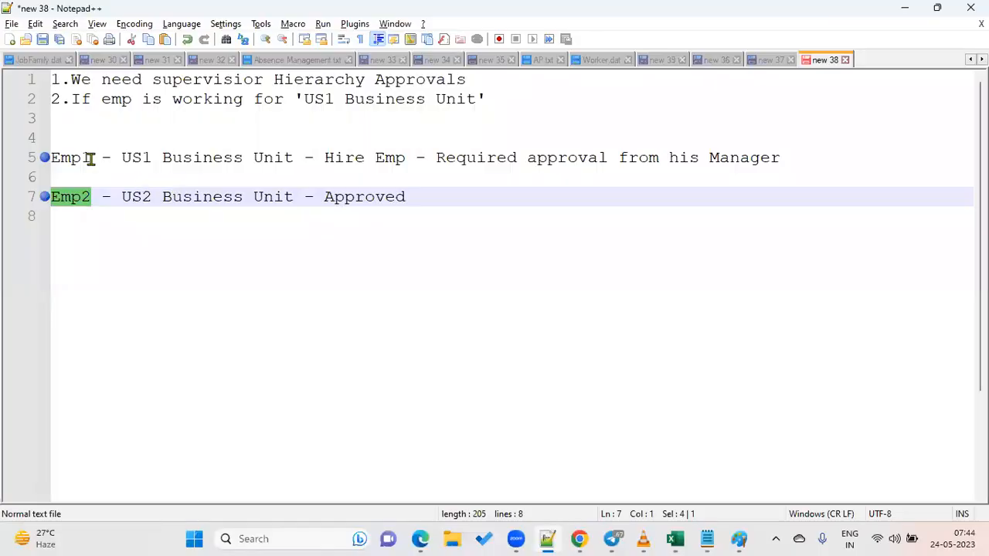
# Highlight Emp1 and Manager in the notes, then return to the browser and confirm with OK.
pyautogui.moveTo(92, 159); pyautogui.dragTo(52, 158)
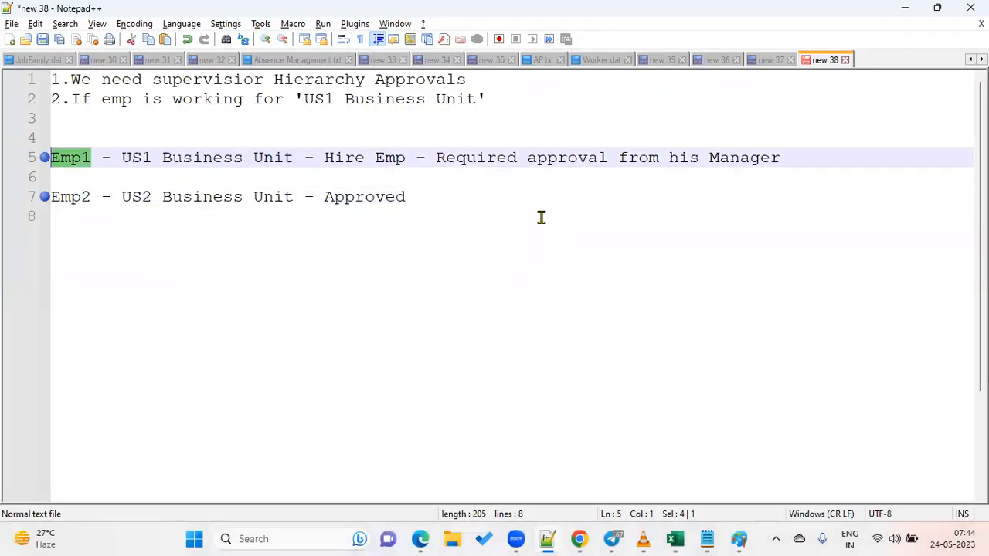
pyautogui.moveTo(707, 160); pyautogui.dragTo(782, 168)
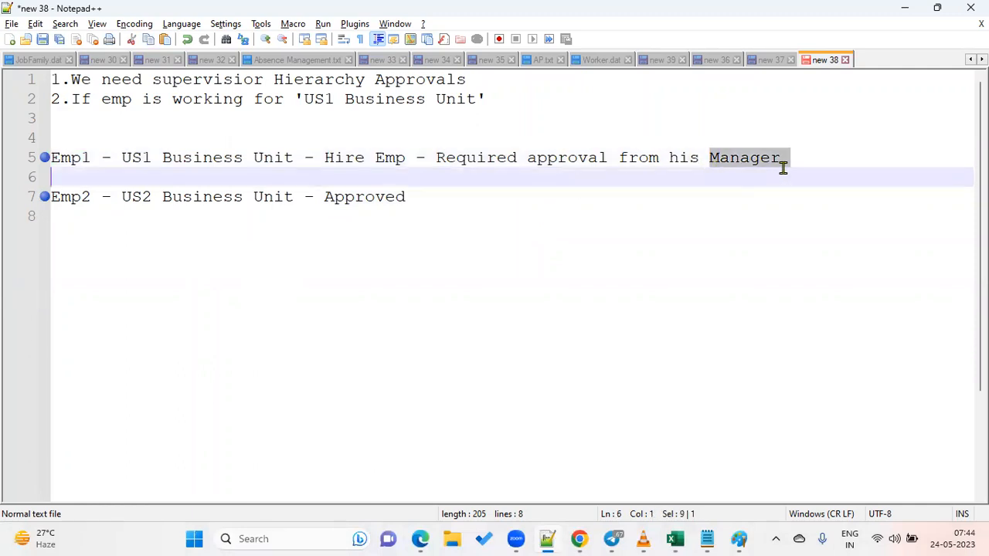
pyautogui.click(420, 538)
pyautogui.click(533, 298)
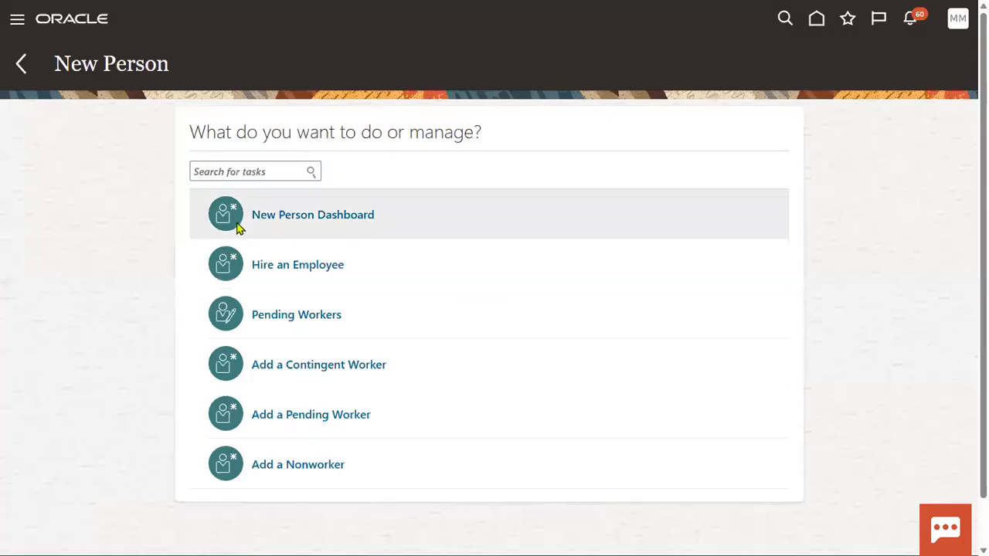
# Open the Security Console's Users list from the Navigator's Tools group.
pyautogui.click(15, 20)
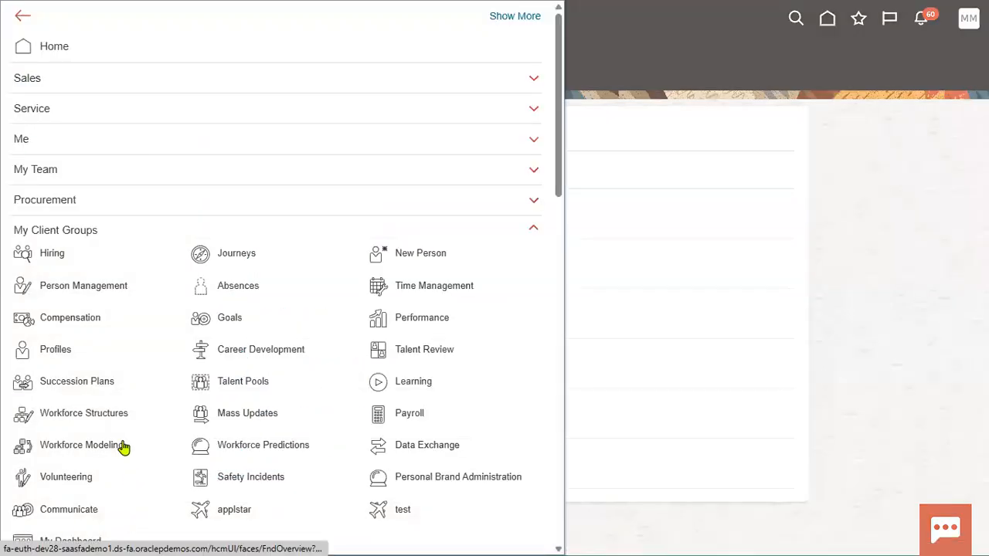
pyautogui.scroll(-5, 120, 444)
pyautogui.scroll(-10, 118, 438)
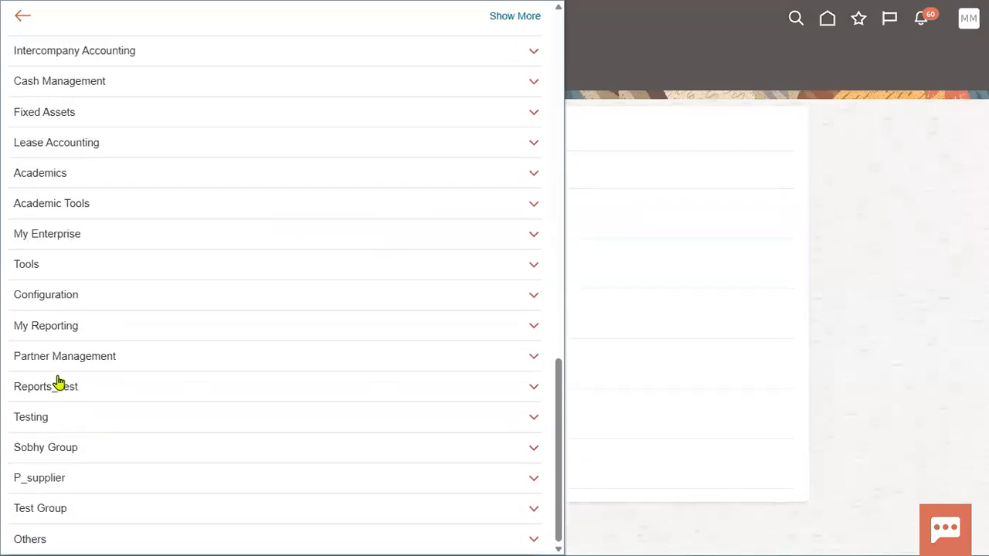
pyautogui.click(67, 269)
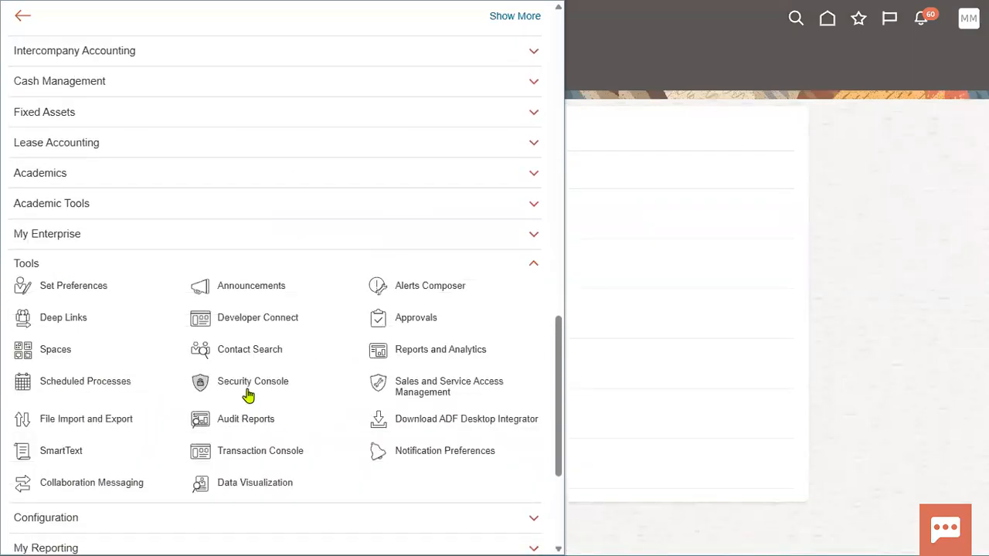
pyautogui.click(248, 386)
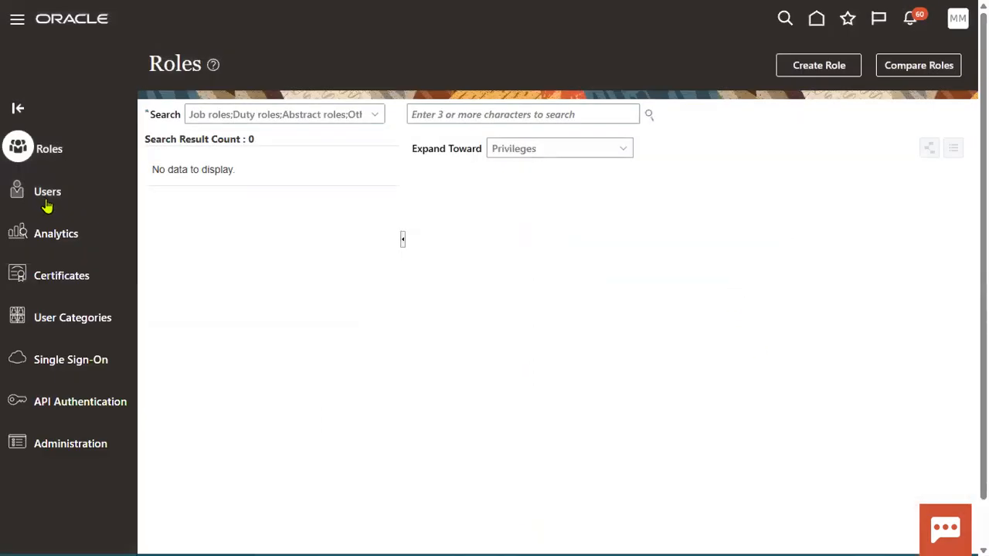
pyautogui.click(48, 203)
# Search users for KPMG, then EMP, and open the EMP.KPMG account.
pyautogui.click(486, 116)
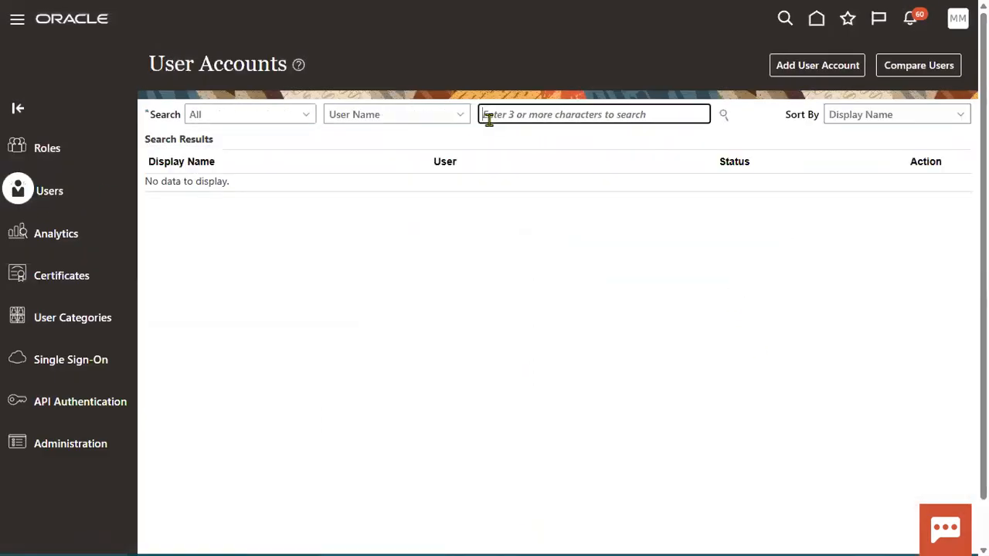
pyautogui.write('KPMG')
pyautogui.press('Return')
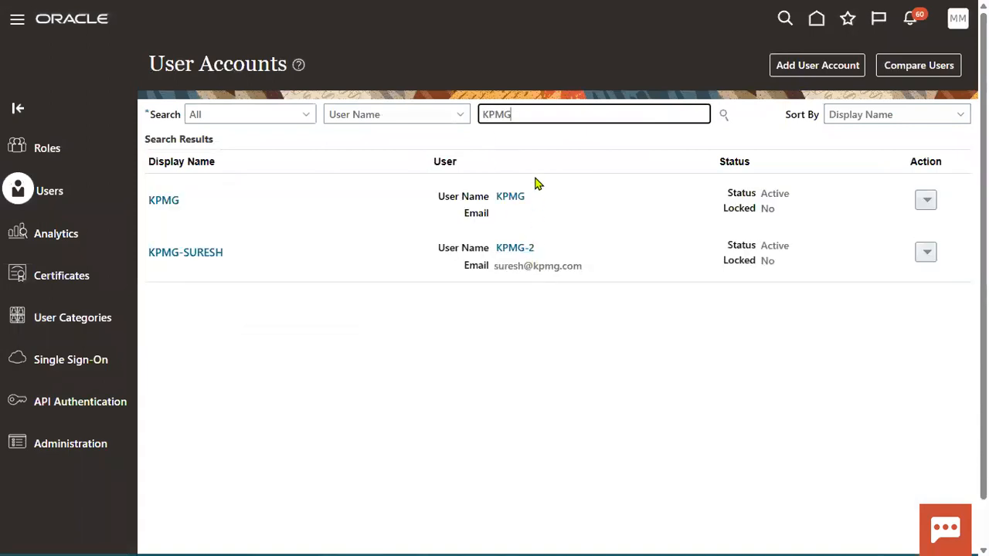
pyautogui.moveTo(533, 120); pyautogui.dragTo(230, 112)
pyautogui.write('EMP')
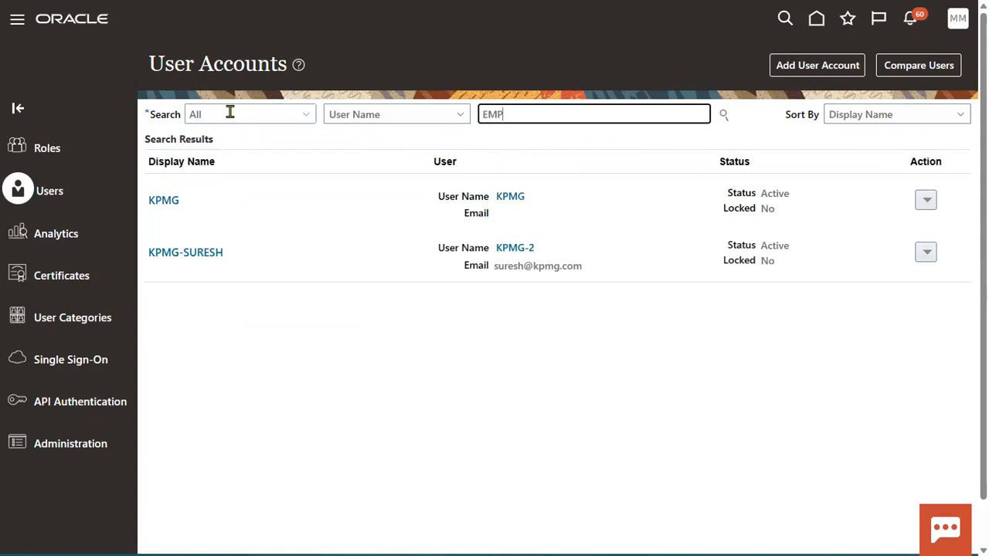
pyautogui.press('Return')
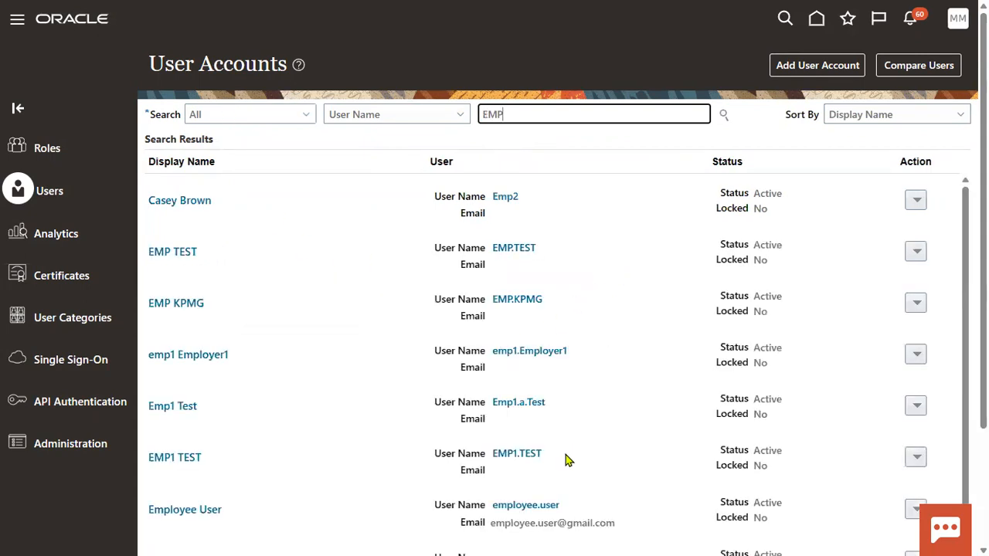
pyautogui.scroll(-5, 564, 459)
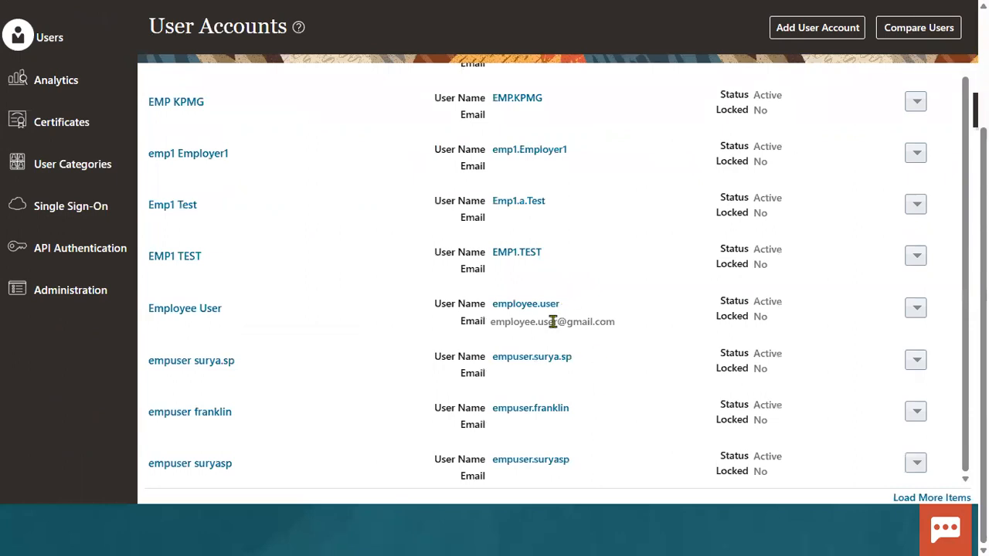
pyautogui.scroll(5, 554, 323)
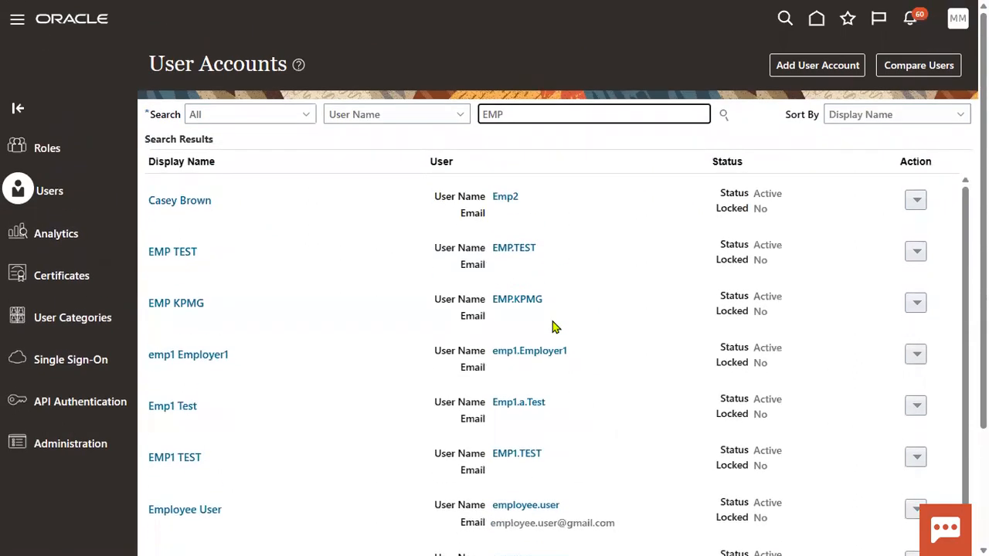
pyautogui.click(516, 300)
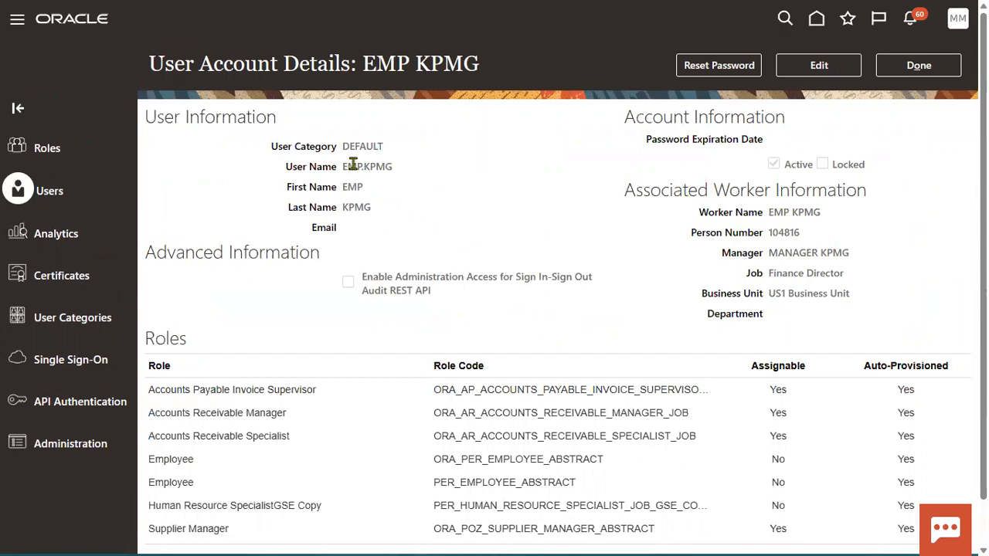
# Manually reset EMP KPMG's password by entering and confirming a new password.
pyautogui.moveTo(343, 166); pyautogui.dragTo(400, 168)
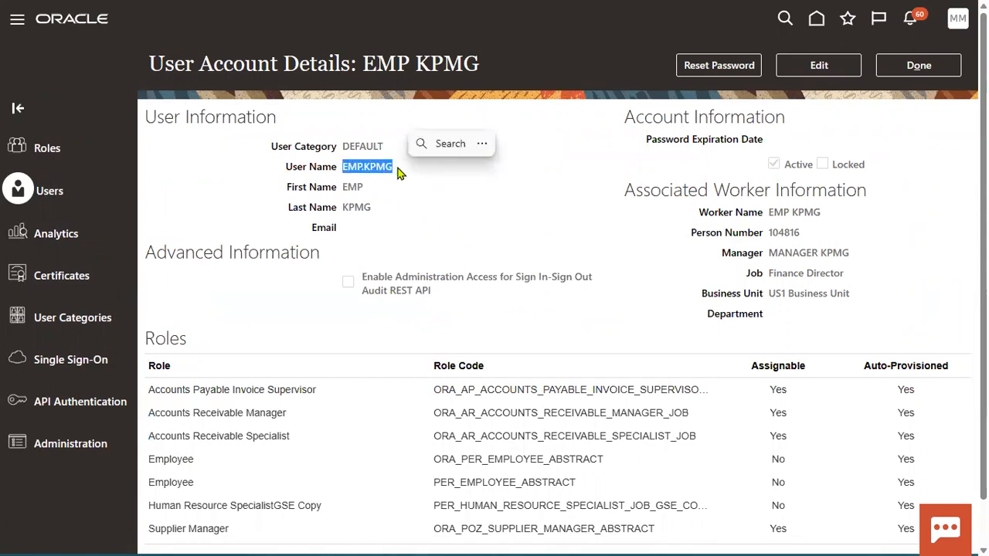
pyautogui.click(723, 68)
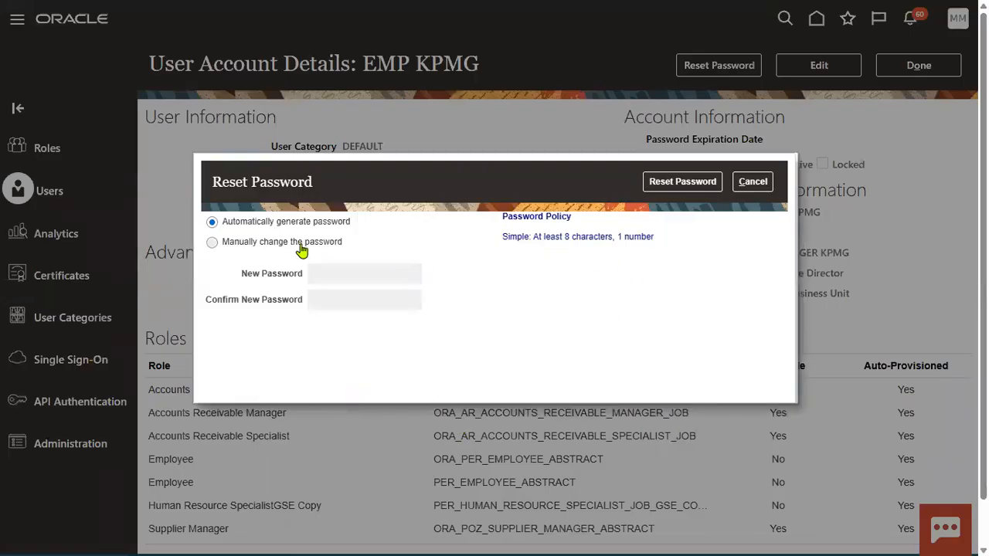
pyautogui.click(301, 249)
pyautogui.click(342, 273)
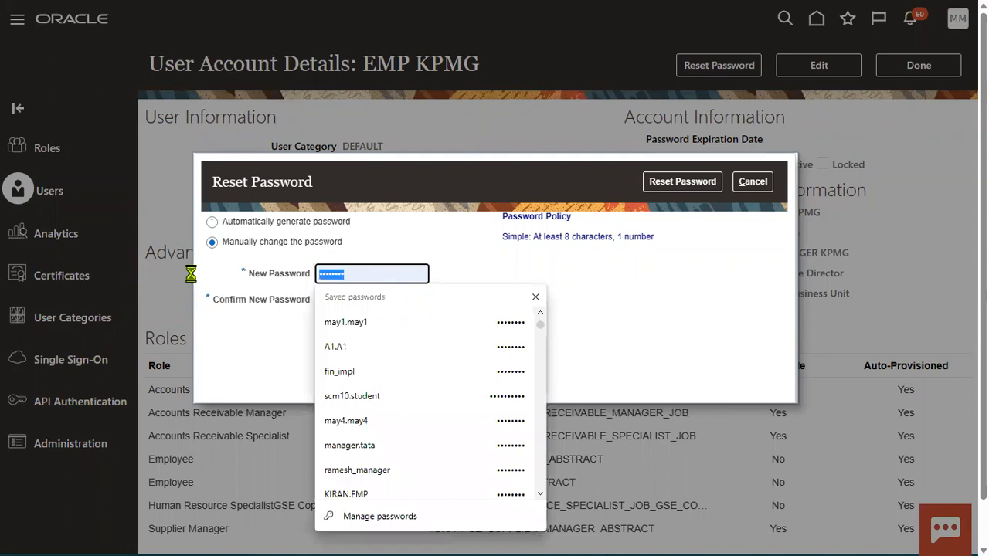
pyautogui.write('•••')
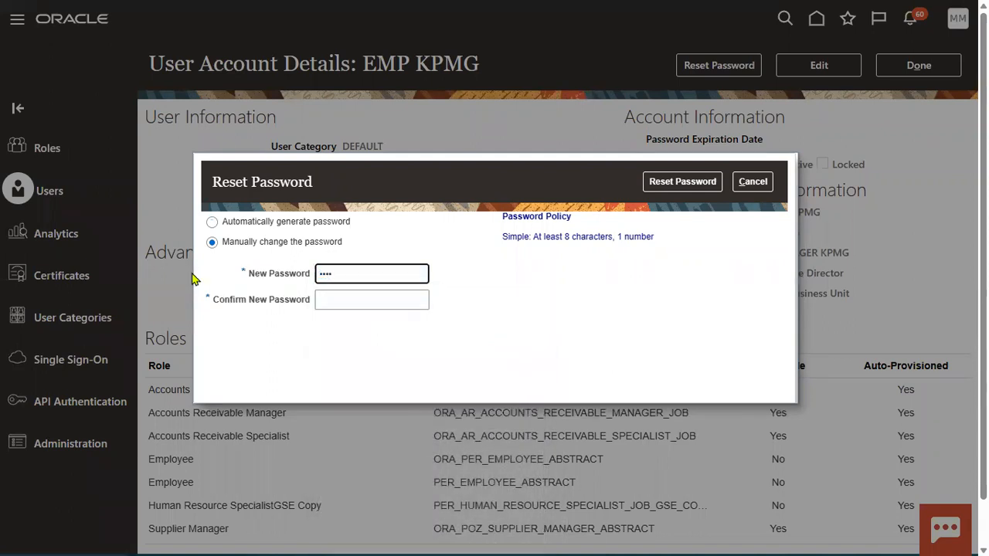
pyautogui.press('BackSpace')
pyautogui.press('BackSpace')
pyautogui.press('BackSpace')
pyautogui.write('••••••••')
pyautogui.press('Tab')
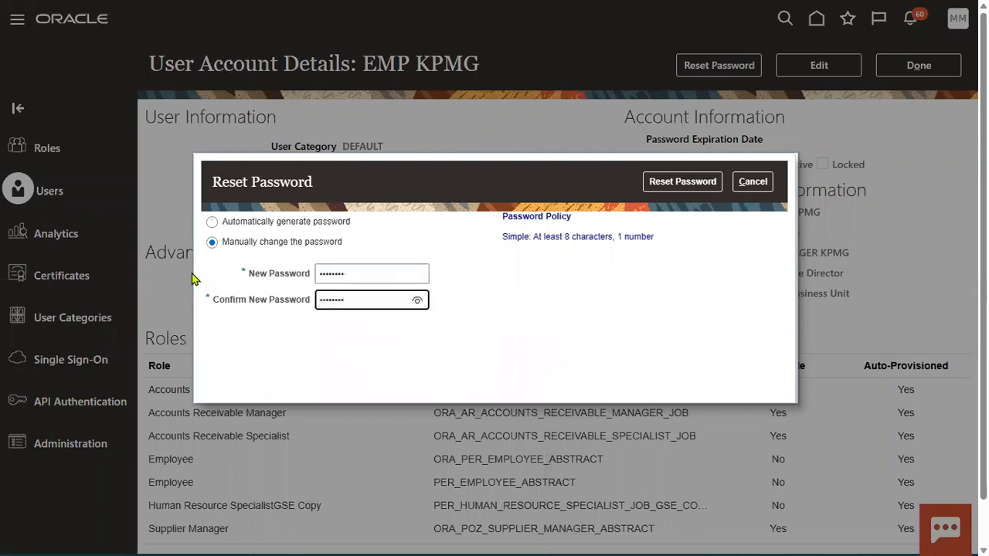
pyautogui.click(653, 183)
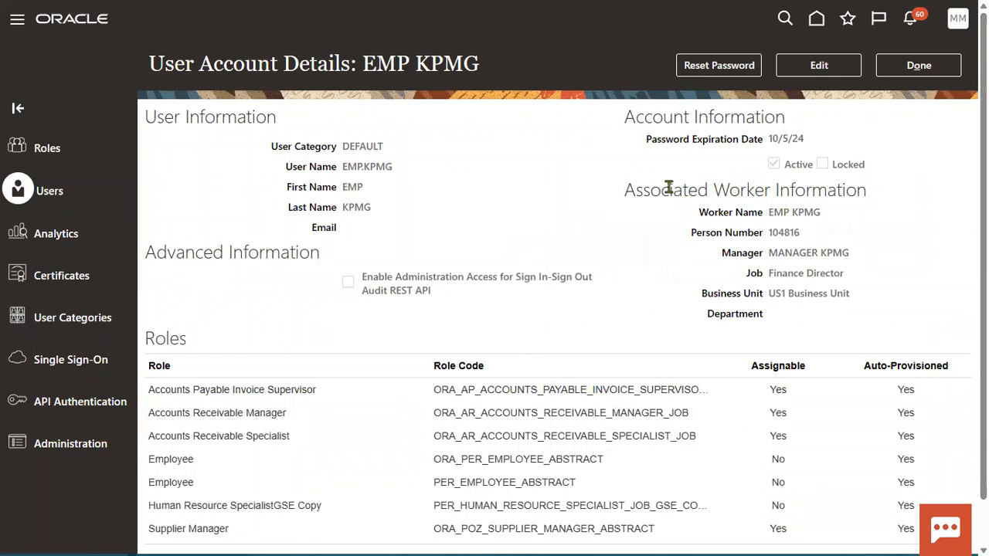
# Return to User Accounts, search for MANAG and open the MANAGER.KPMG account.
pyautogui.click(896, 67)
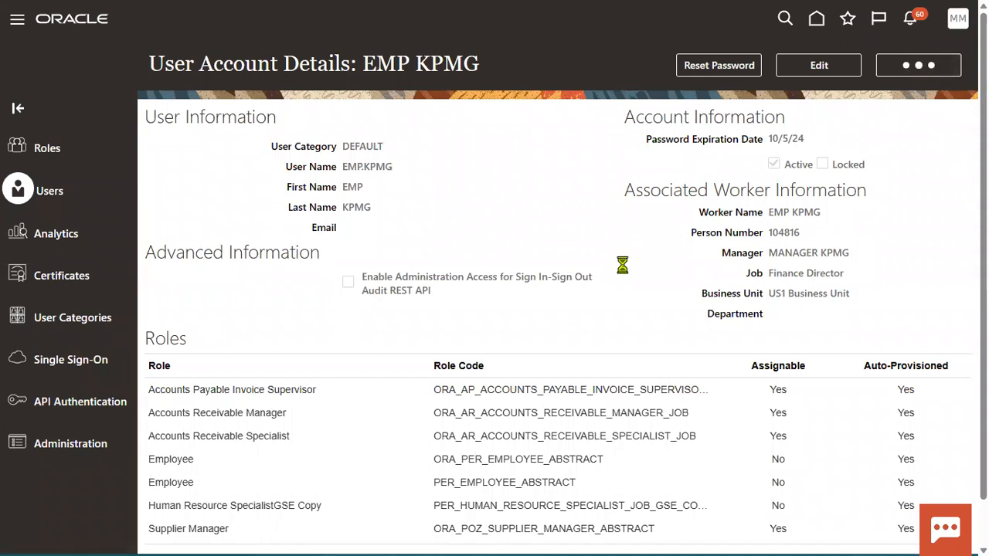
pyautogui.moveTo(527, 111); pyautogui.dragTo(383, 118)
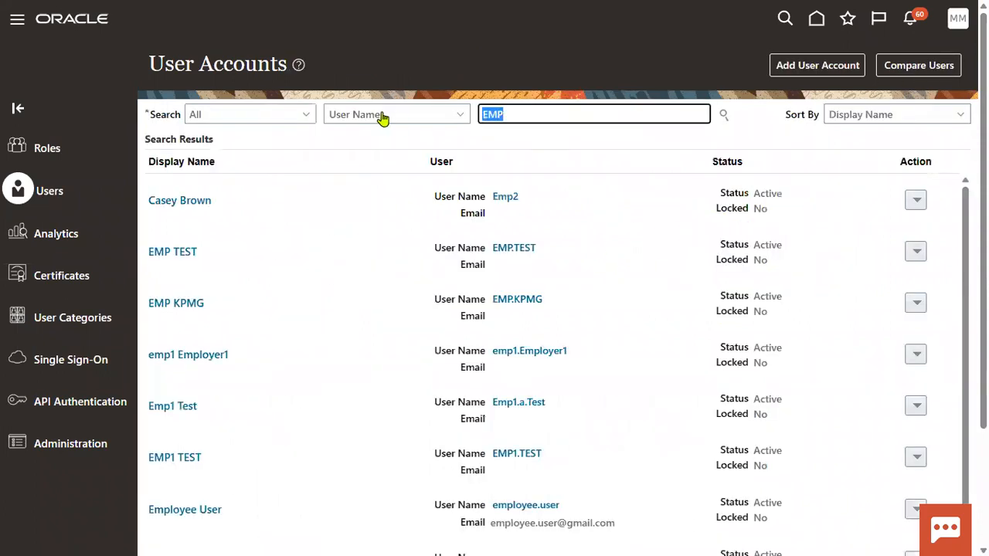
pyautogui.write('MANAGER')
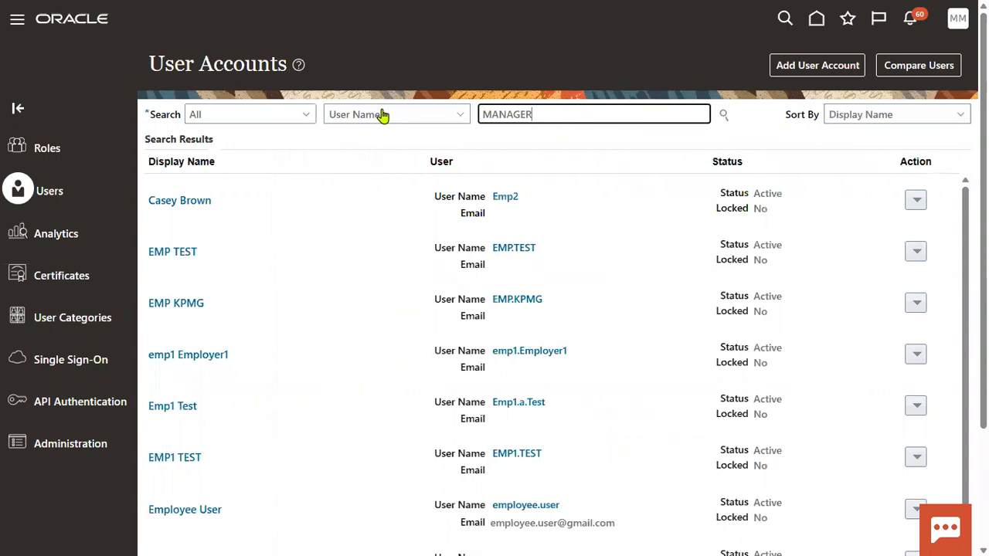
pyautogui.press('Return')
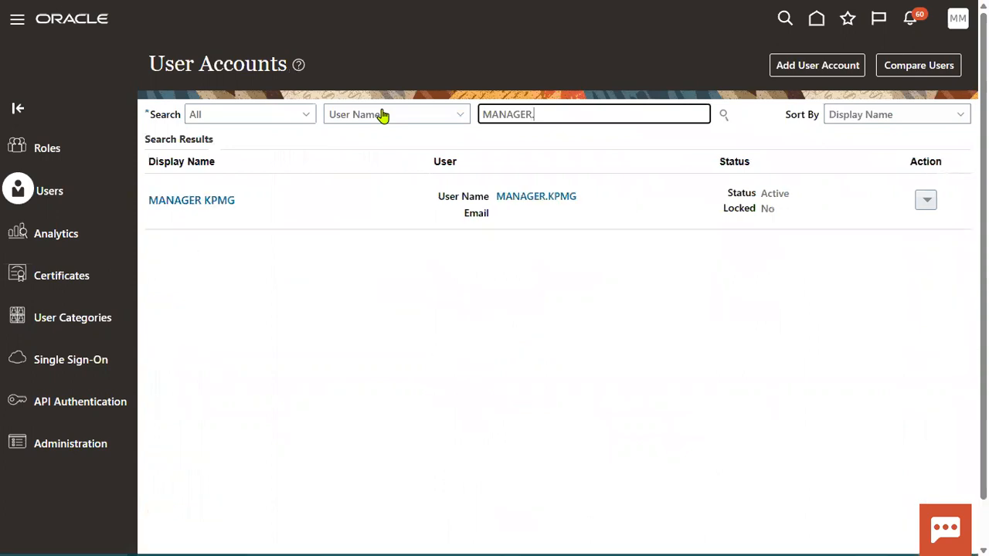
pyautogui.click(550, 203)
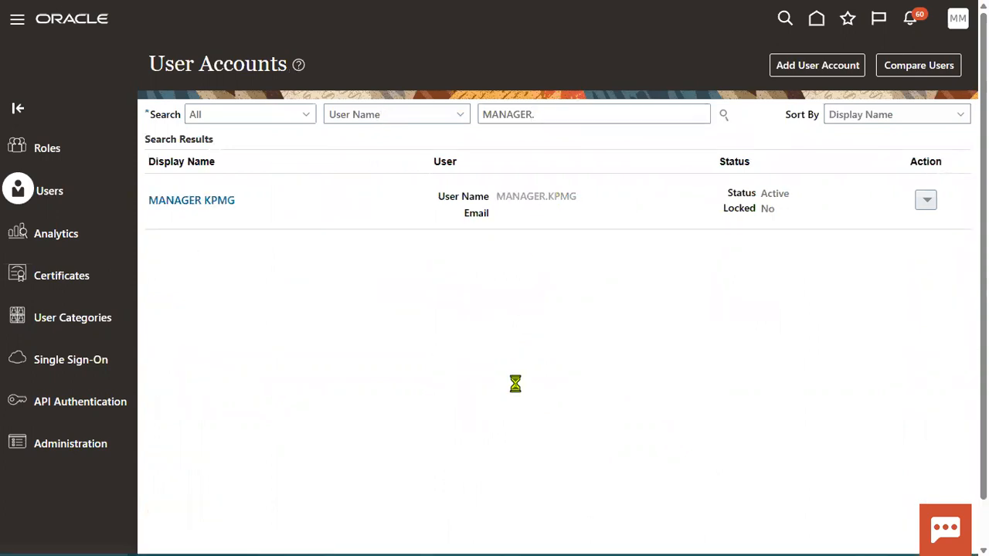
# Reset MANAGER KPMG's password manually with a new password, then return to User Accounts.
pyautogui.click(718, 65)
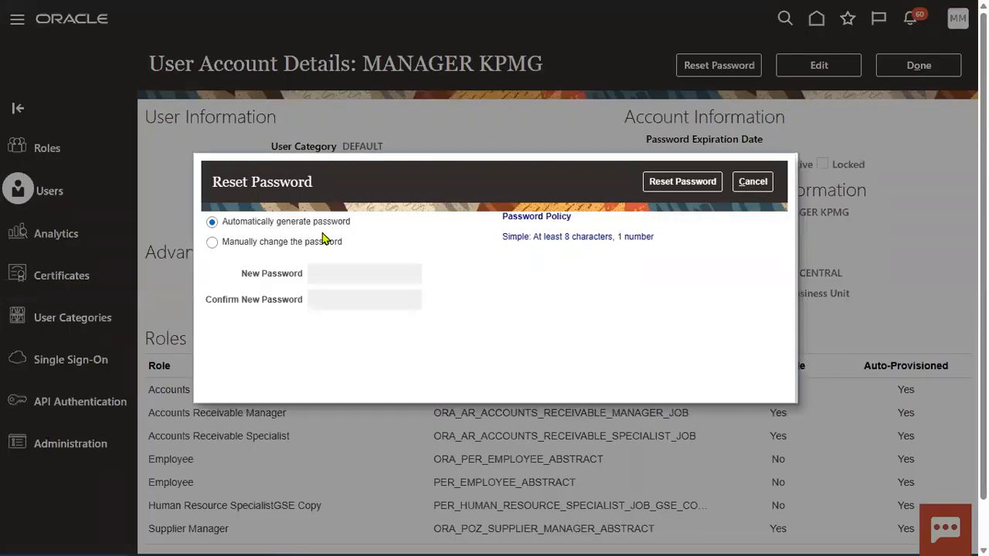
pyautogui.click(311, 244)
pyautogui.moveTo(378, 275); pyautogui.dragTo(186, 283)
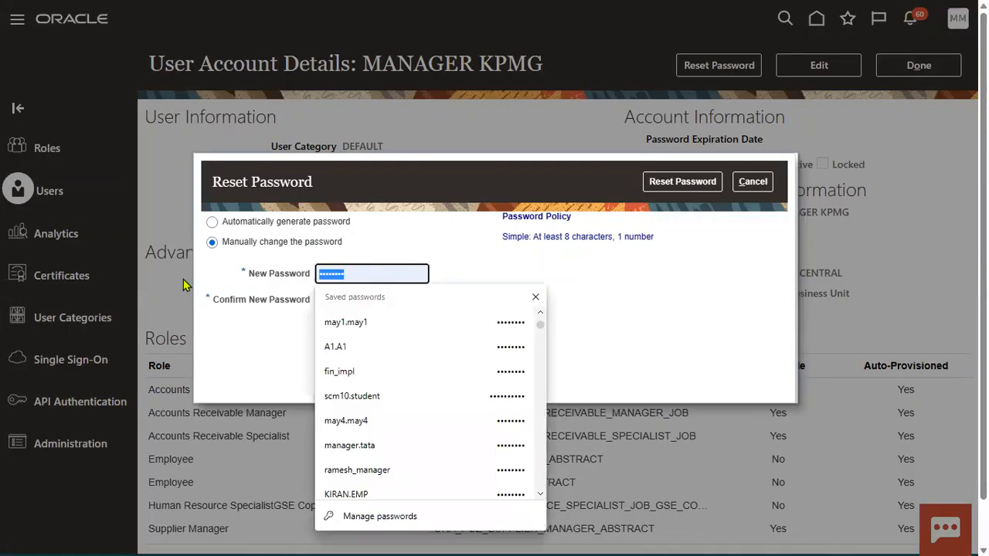
pyautogui.write('•••')
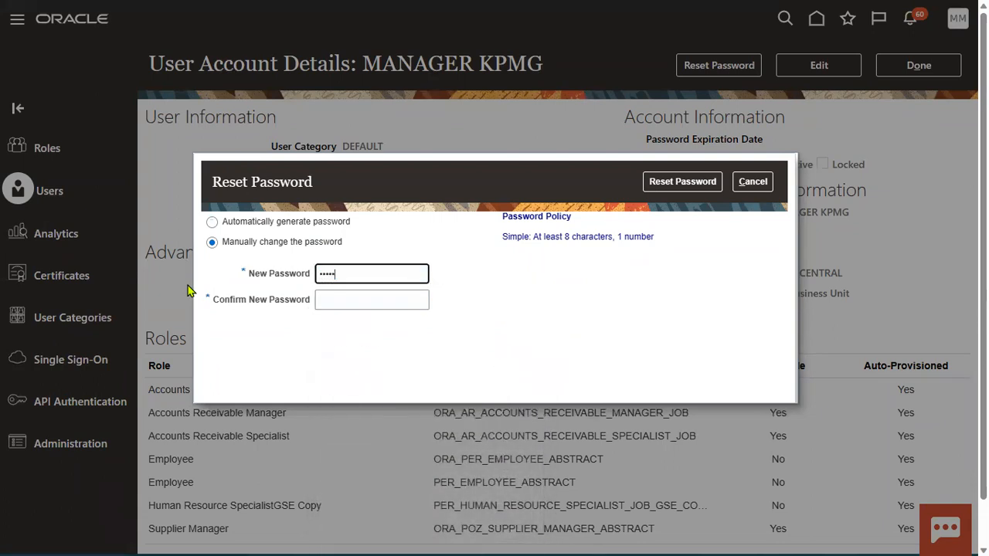
pyautogui.press('Tab')
pyautogui.write('•')
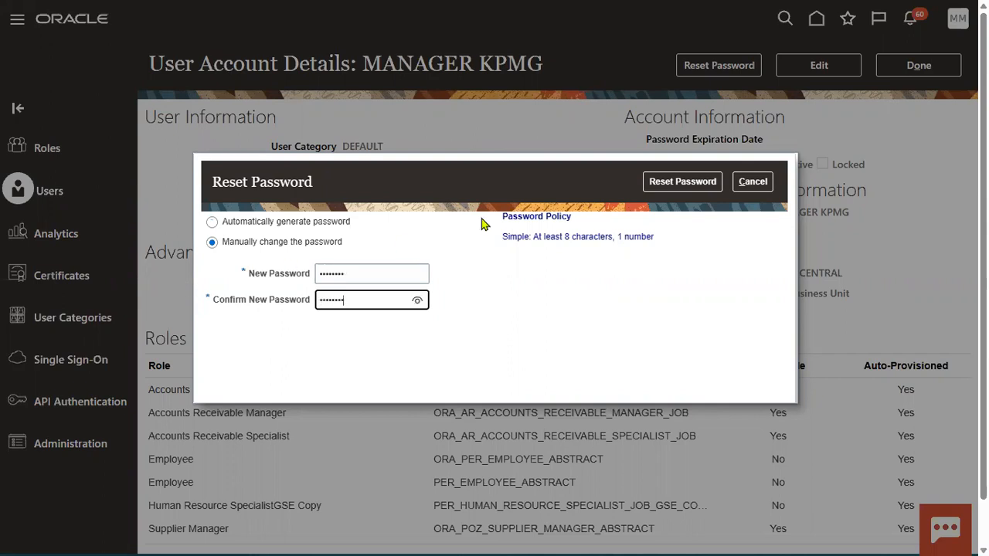
pyautogui.click(684, 184)
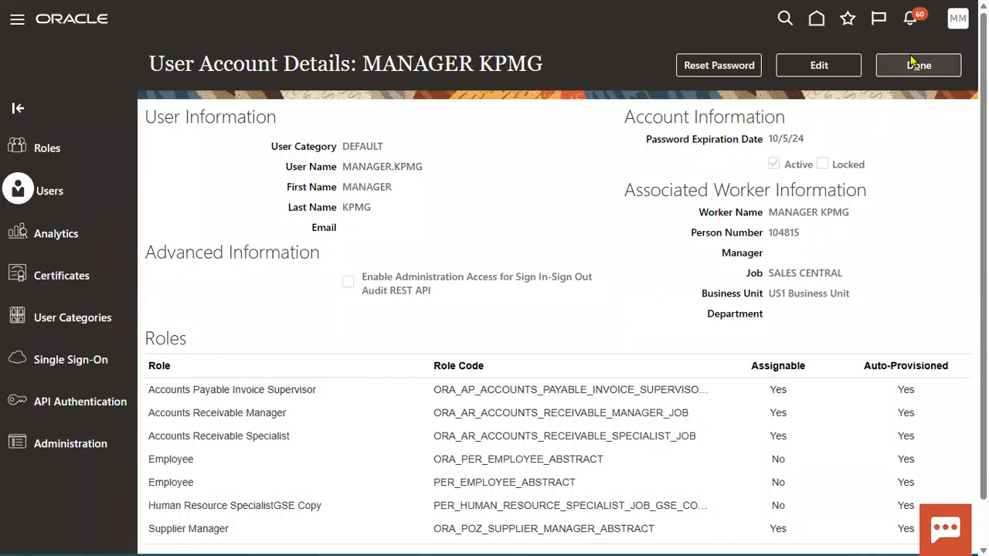
pyautogui.click(915, 64)
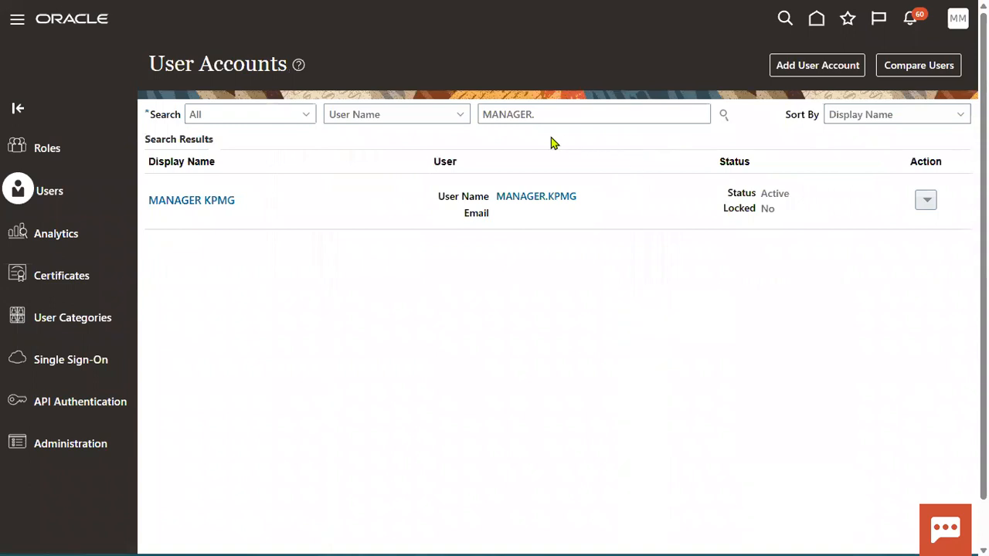
# Search user accounts for EMP.KP and open EMP KPMG's account.
pyautogui.doubleClick(530, 115)
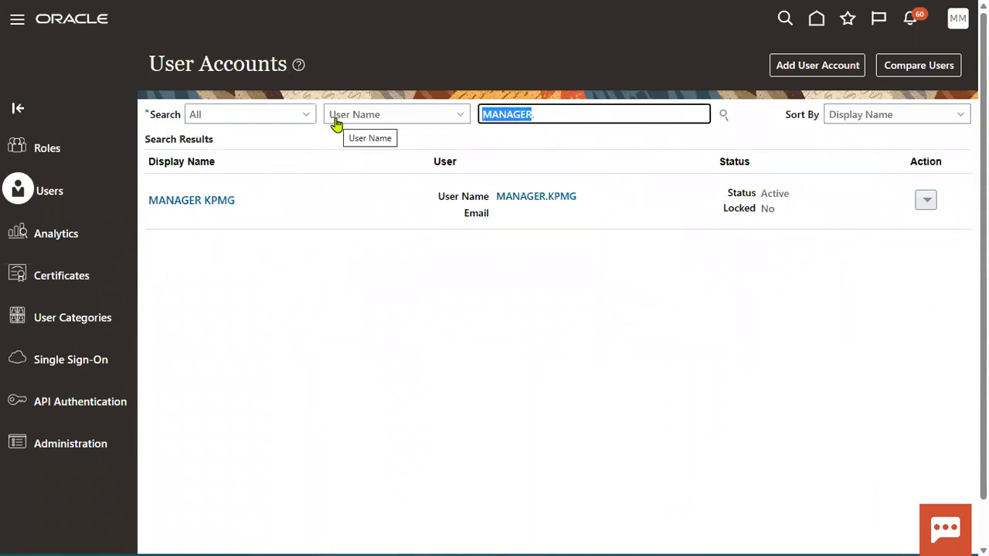
pyautogui.write('EMP.K')
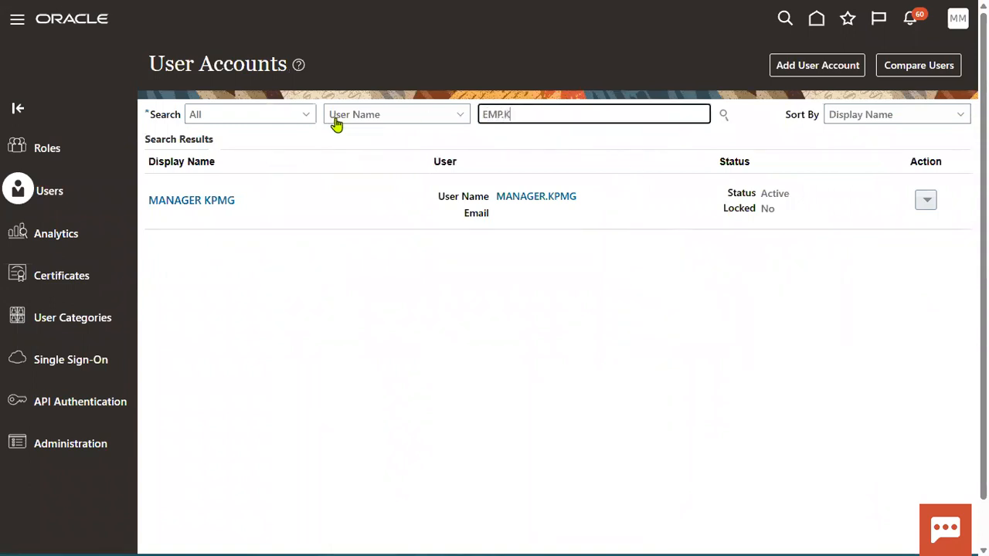
pyautogui.write('P')
pyautogui.press('Return')
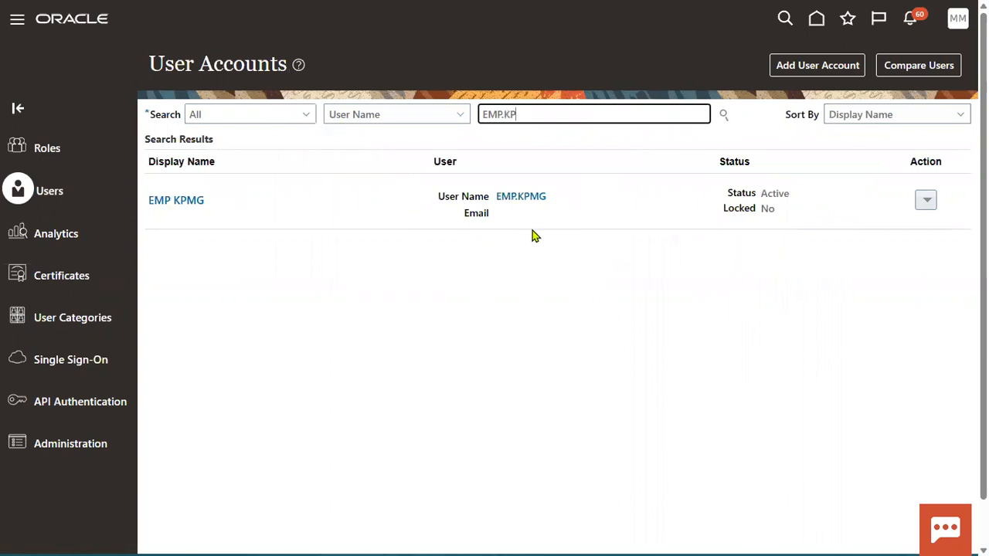
pyautogui.click(534, 199)
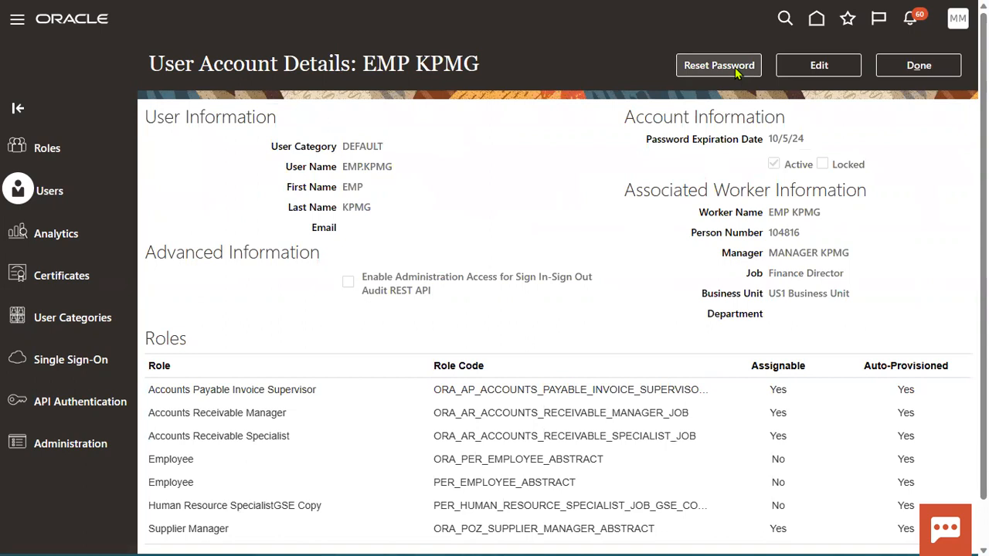
# Add the Human Resource Specialist role to EMP KPMG's account and save it.
pyautogui.click(819, 65)
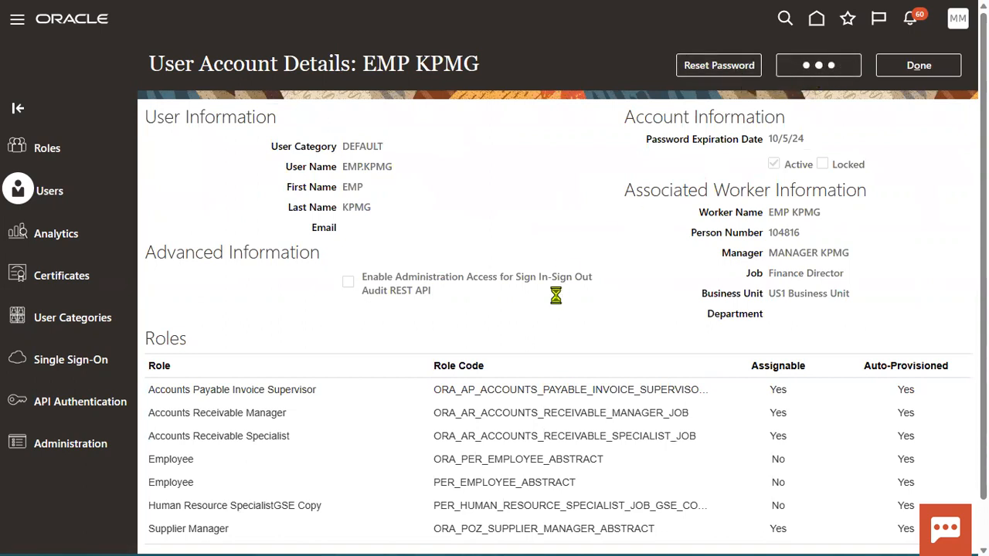
pyautogui.scroll(-3, 645, 363)
pyautogui.click(692, 278)
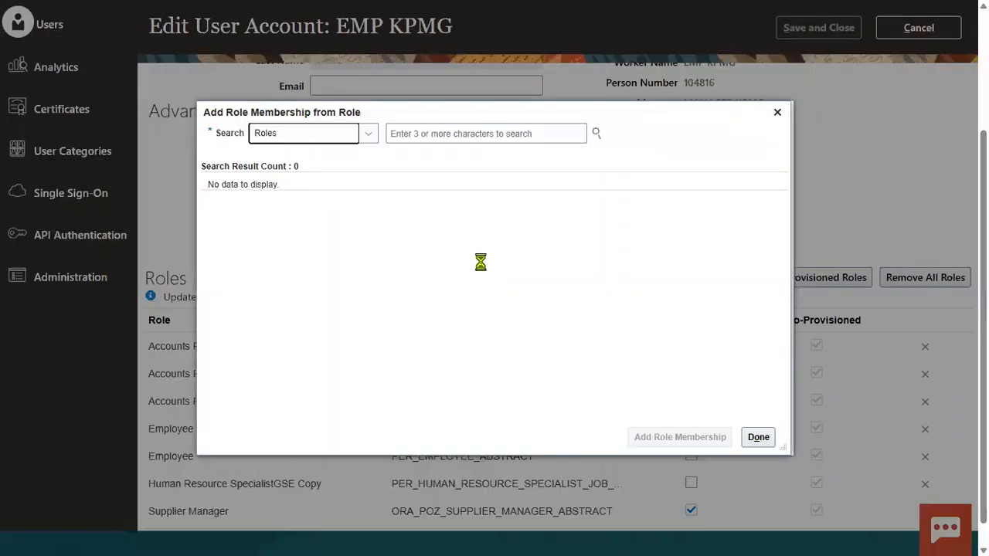
pyautogui.click(473, 132)
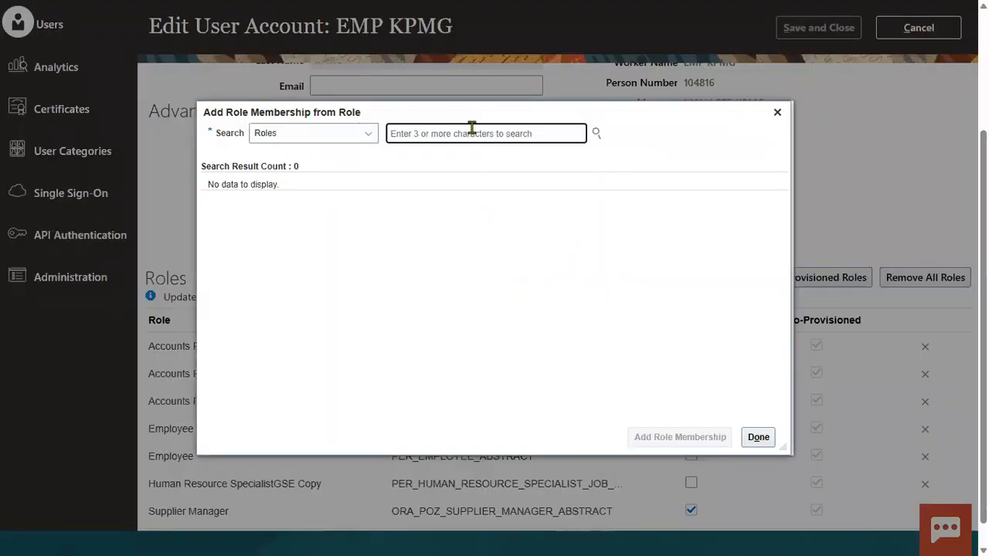
pyautogui.write('HUMAN')
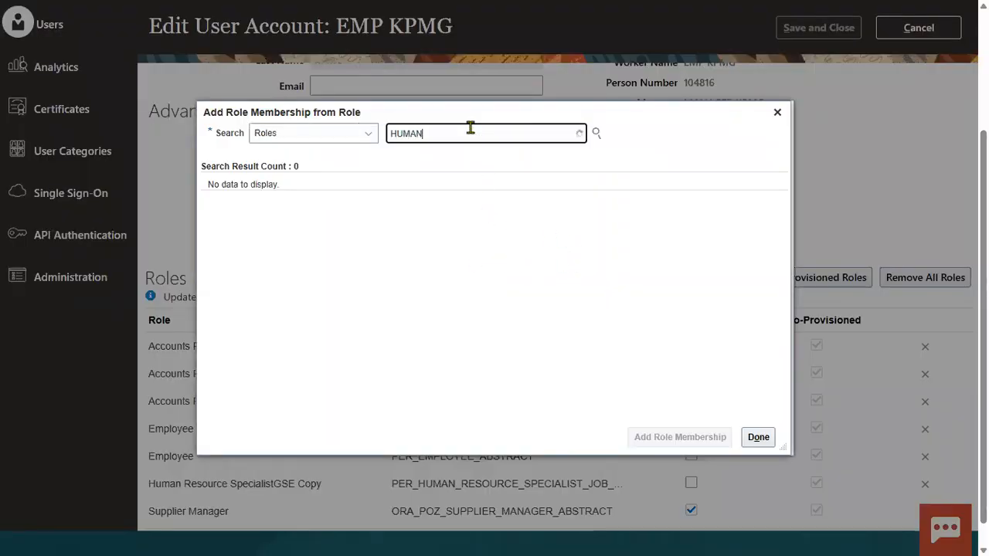
pyautogui.write(' RE')
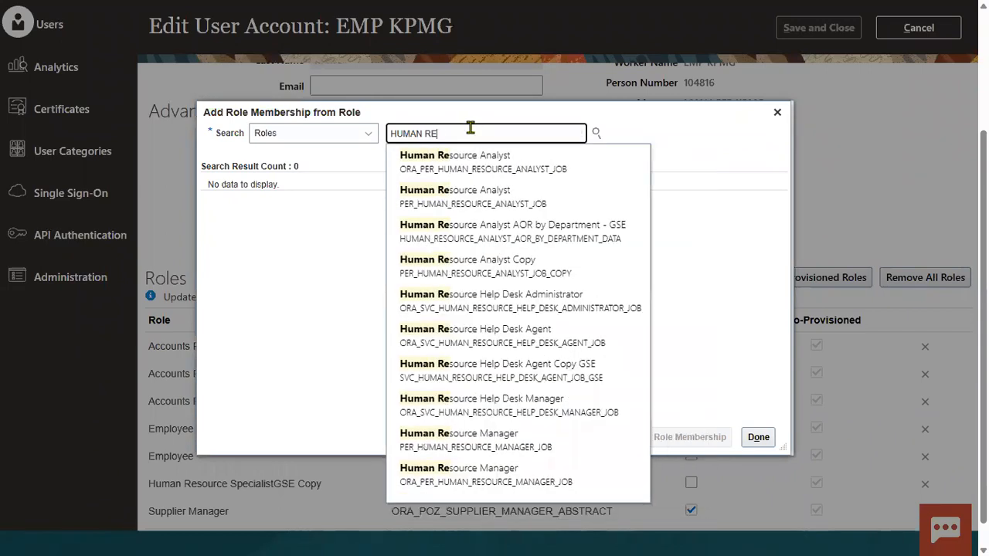
pyautogui.write('SOUR')
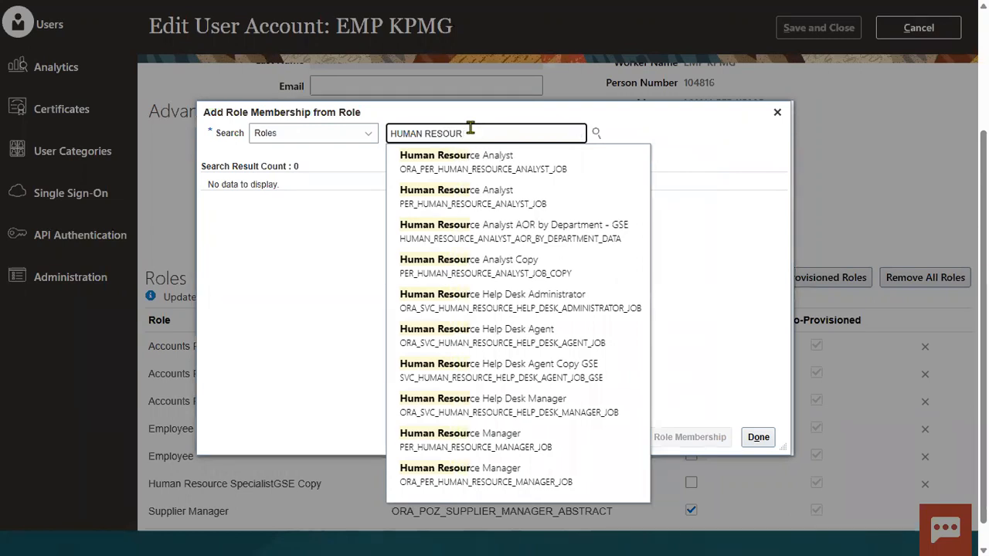
pyautogui.write('CES')
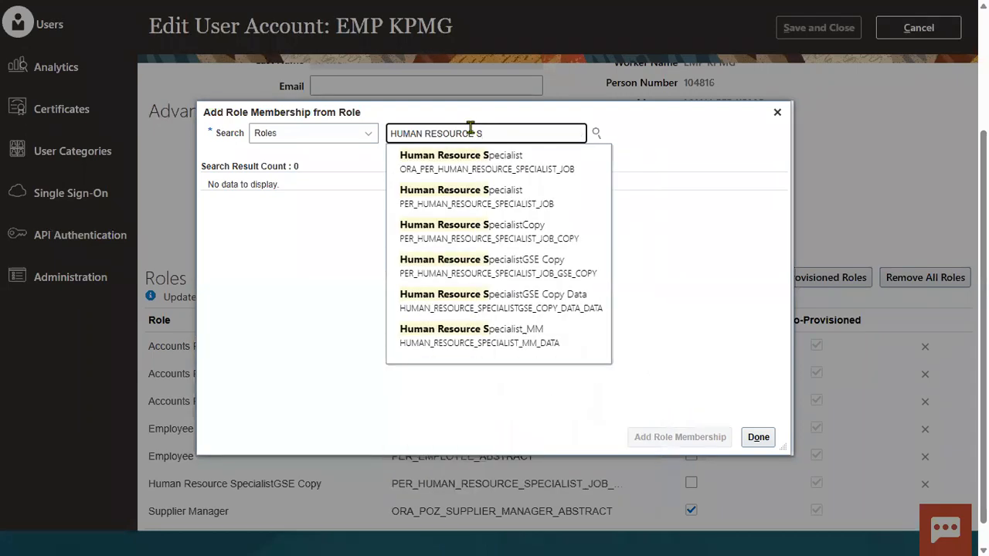
pyautogui.click(440, 161)
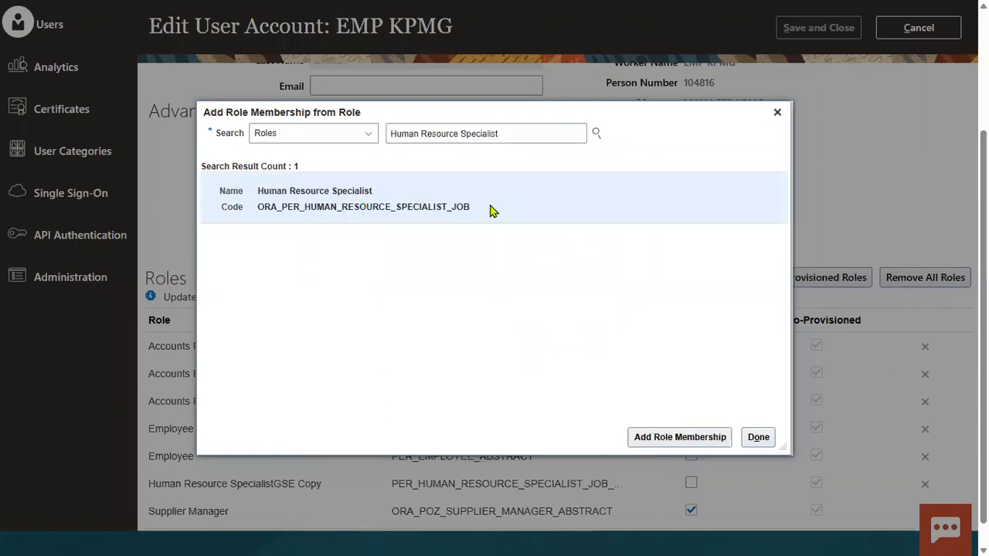
pyautogui.click(643, 437)
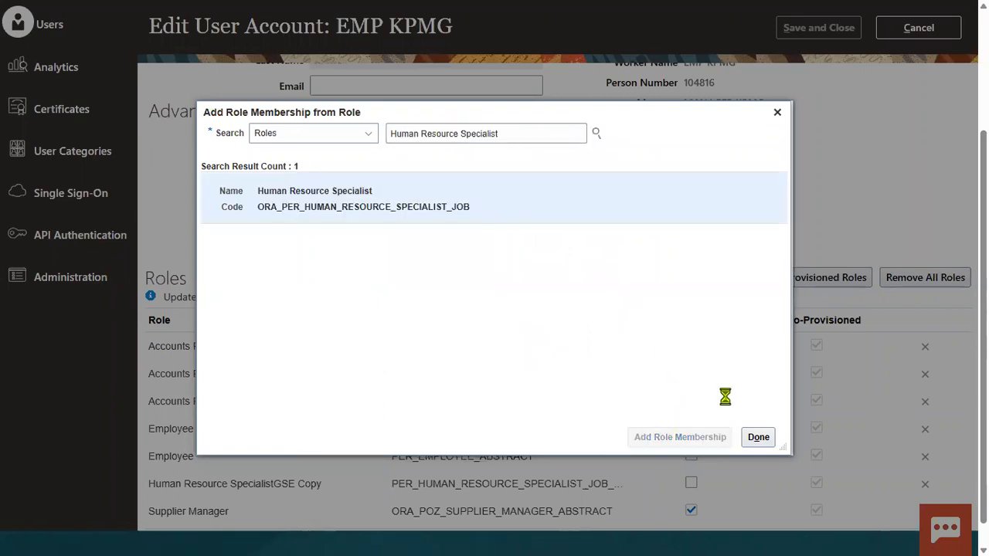
pyautogui.click(756, 437)
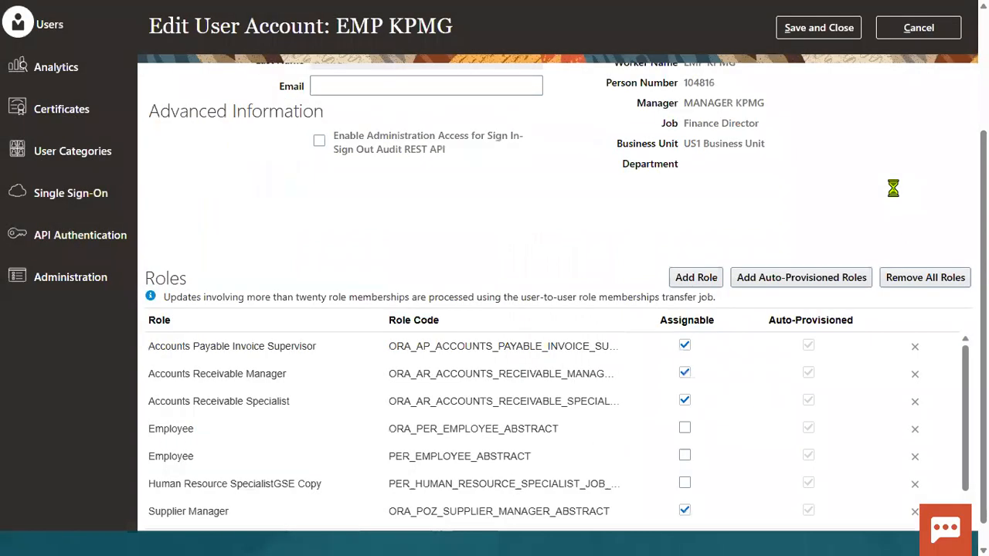
pyautogui.click(853, 35)
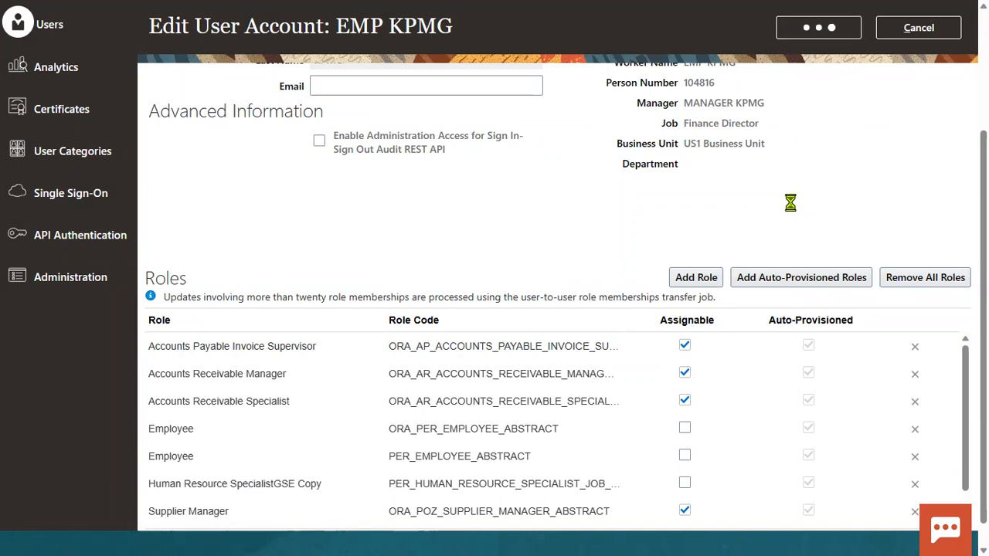
# Check Emp2 on line 7 of the Notepad++ notes, then go back to the browser.
pyautogui.hotkey('alt', 'Tab')
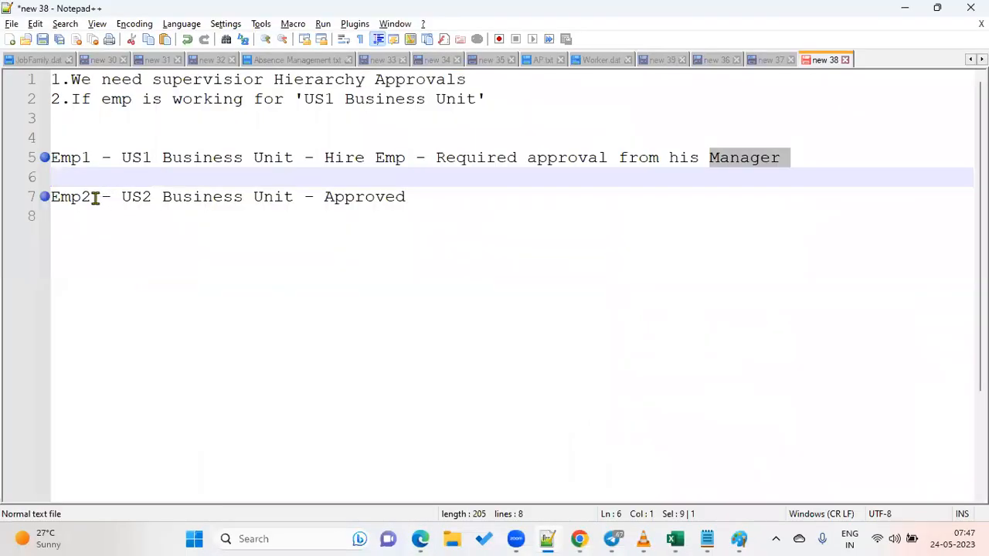
pyautogui.moveTo(95, 199); pyautogui.dragTo(48, 198)
pyautogui.hotkey('alt', 'Tab')
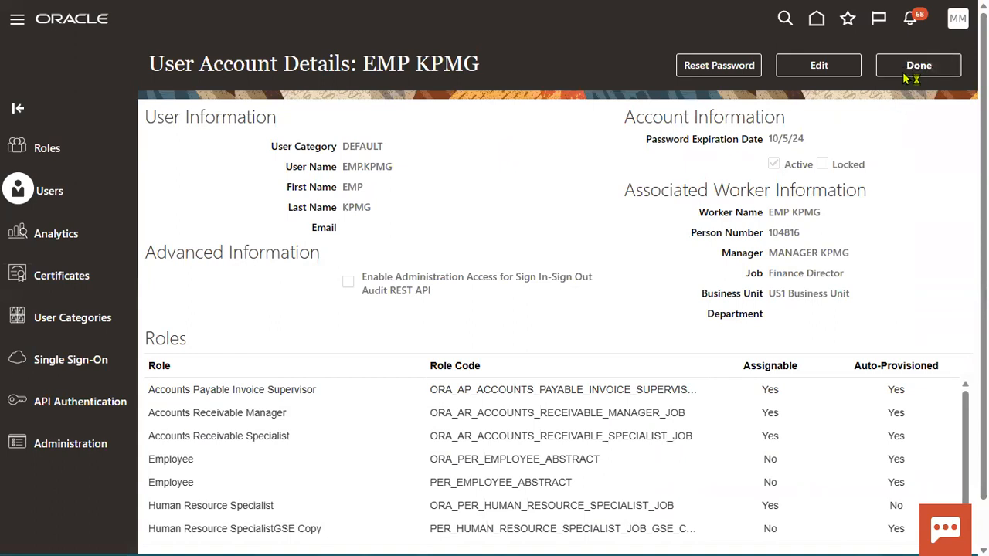
pyautogui.click(918, 65)
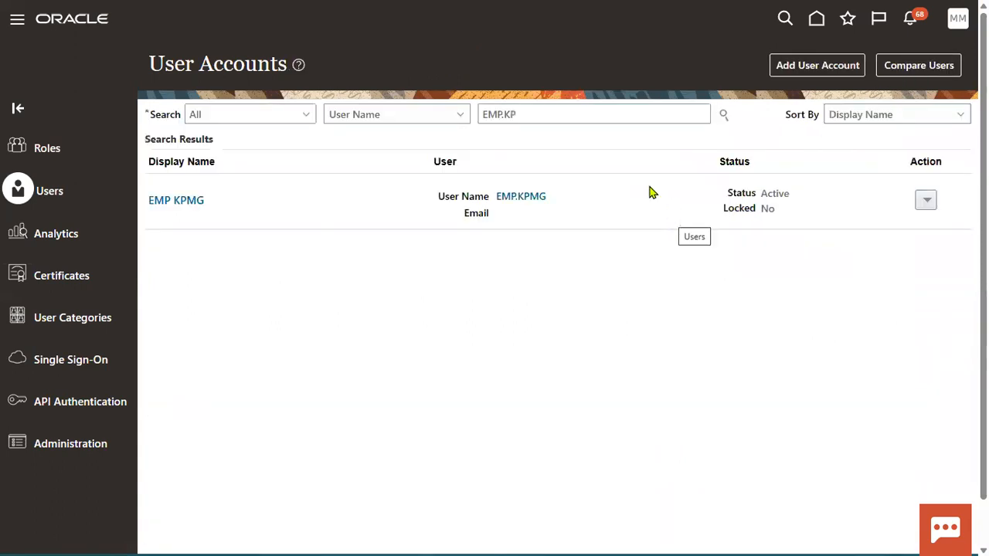
# Search user accounts for TEST and scroll through the matching results.
pyautogui.moveTo(525, 115); pyautogui.dragTo(407, 122)
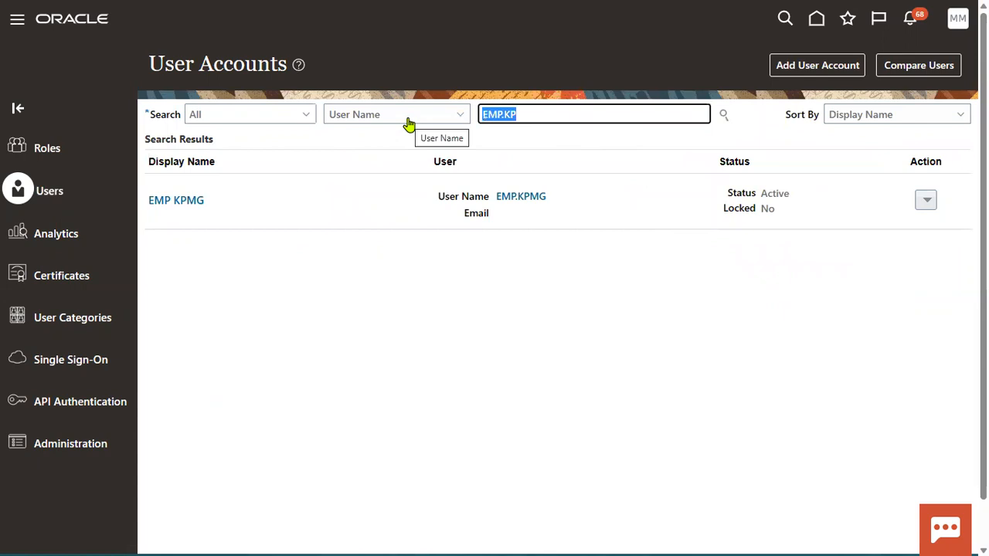
pyautogui.write('MANAGER.')
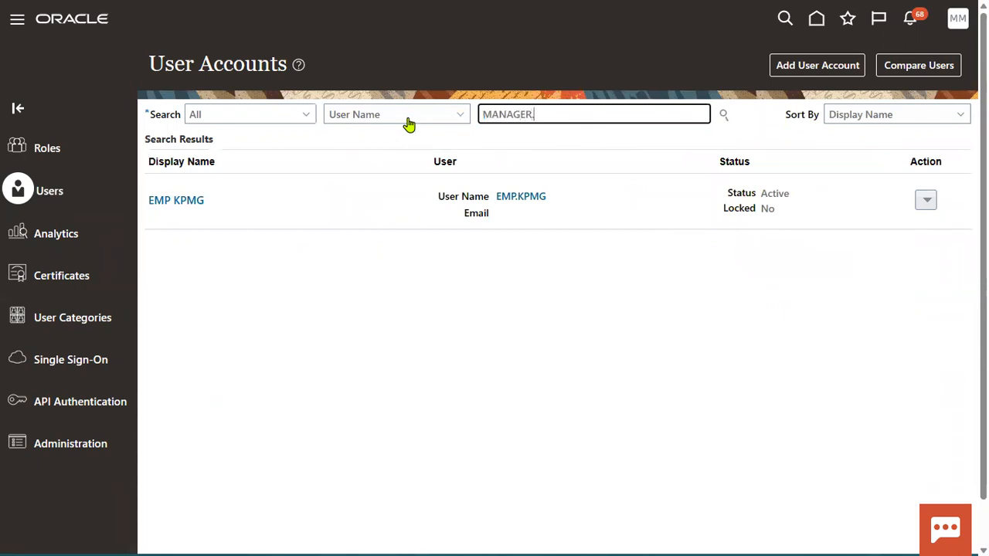
pyautogui.write('R')
pyautogui.hotkey('ctrl', 'a')
pyautogui.press('BackSpace')
pyautogui.write('TE')
pyautogui.press('Return')
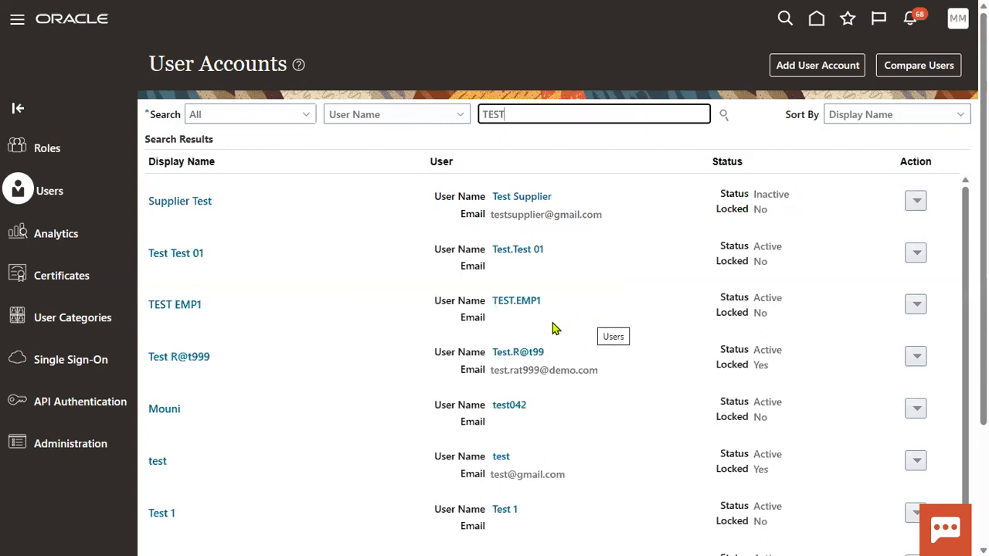
pyautogui.scroll(-3, 552, 330)
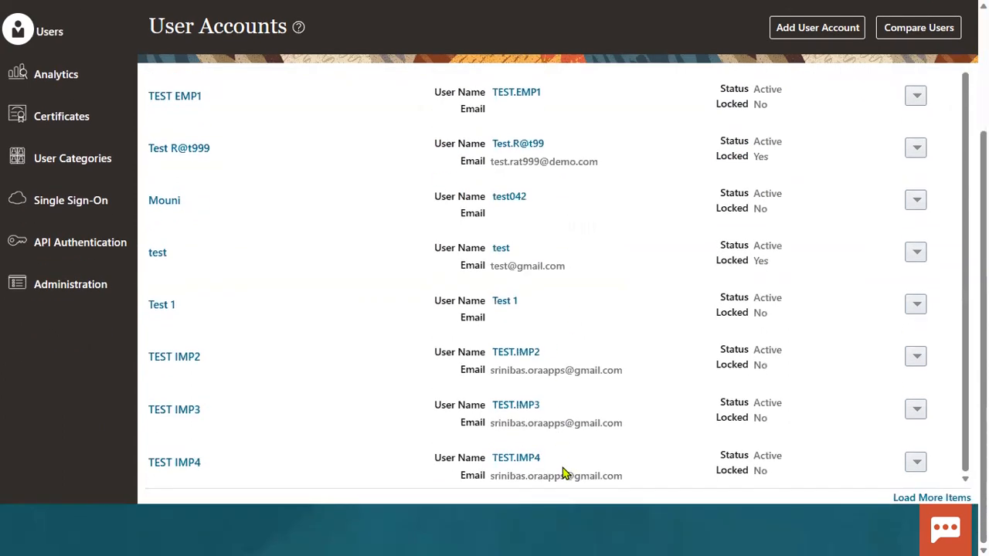
pyautogui.scroll(3, 585, 306)
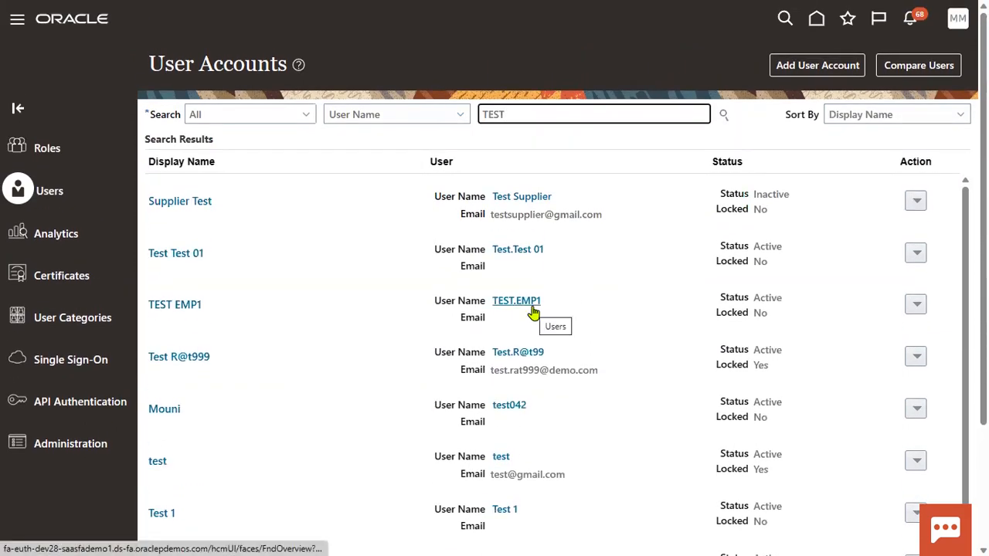
pyautogui.scroll(-3, 540, 318)
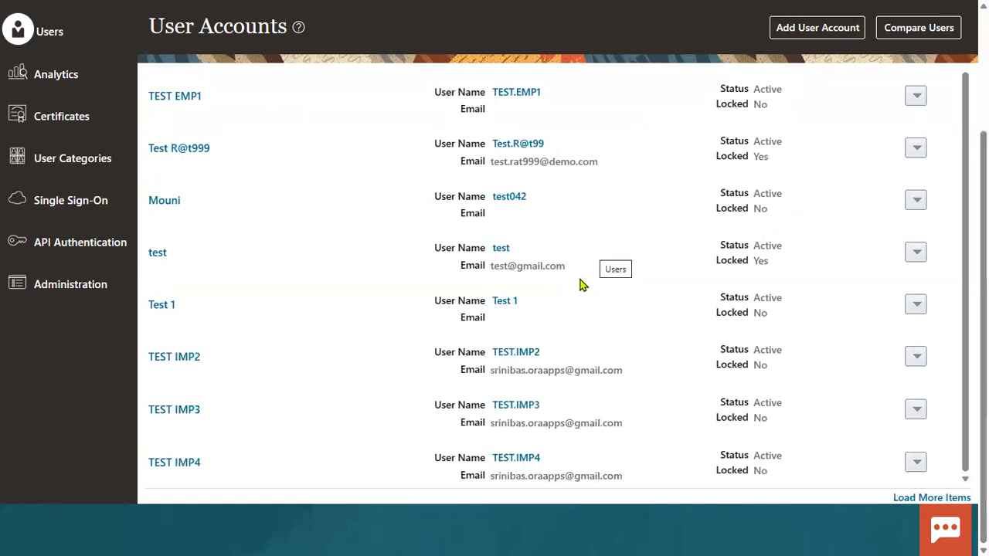
pyautogui.scroll(3, 592, 309)
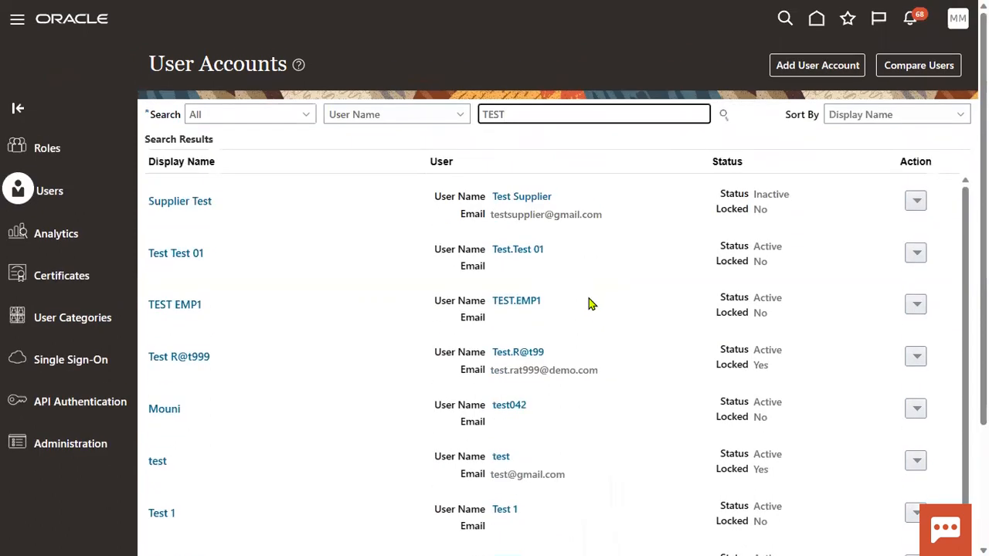
# Open TEST EMP1's account and check its US1 Business Unit value.
pyautogui.click(529, 301)
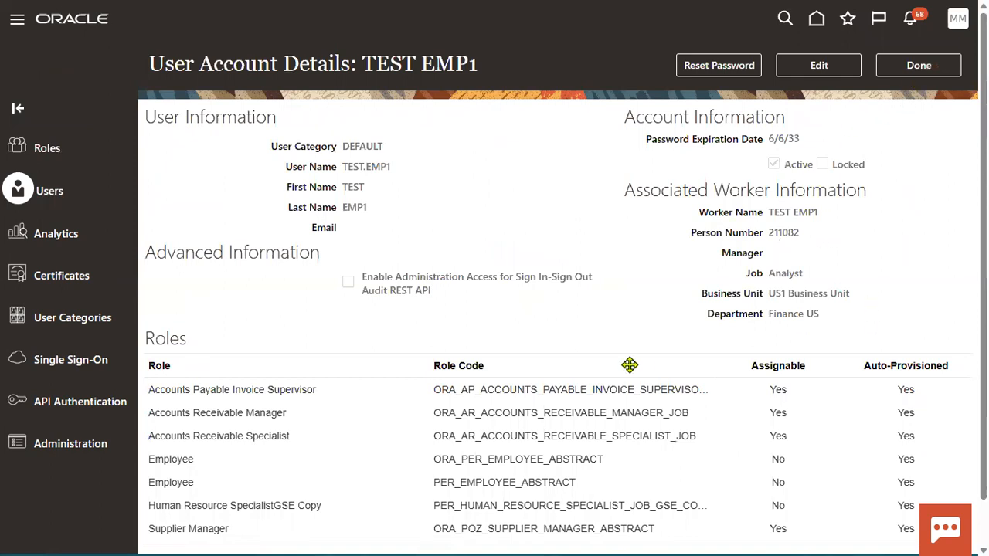
pyautogui.moveTo(770, 293); pyautogui.dragTo(852, 294)
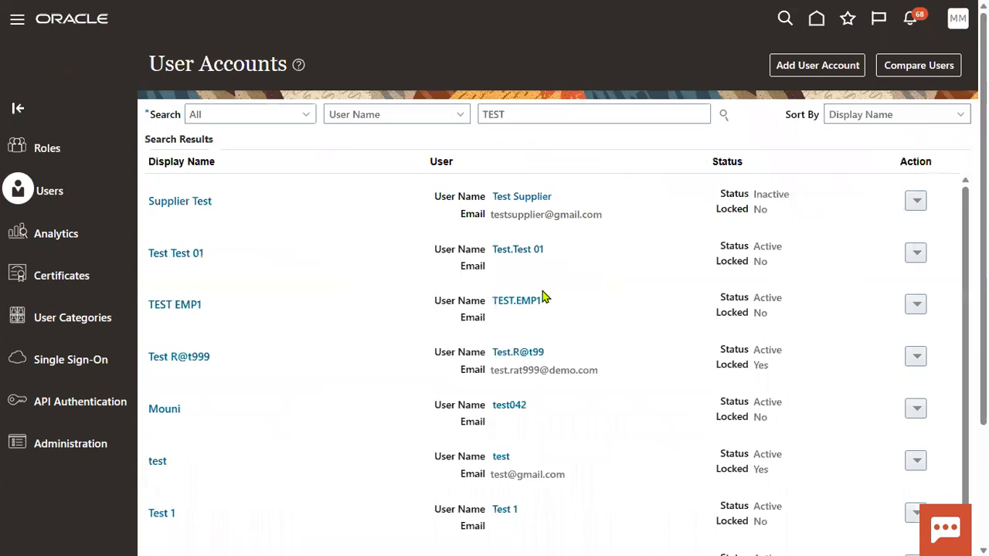
pyautogui.scroll(-3, 510, 388)
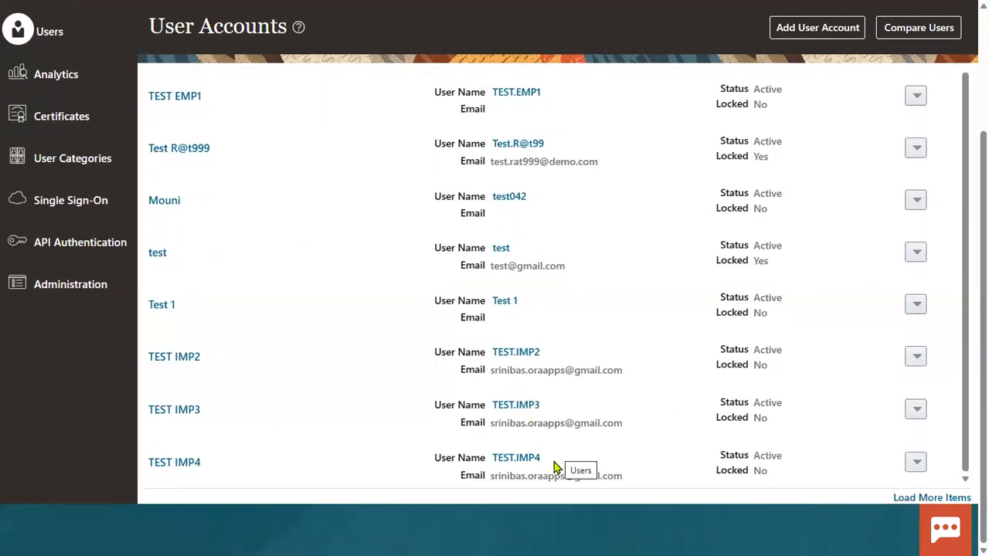
pyautogui.scroll(3, 552, 357)
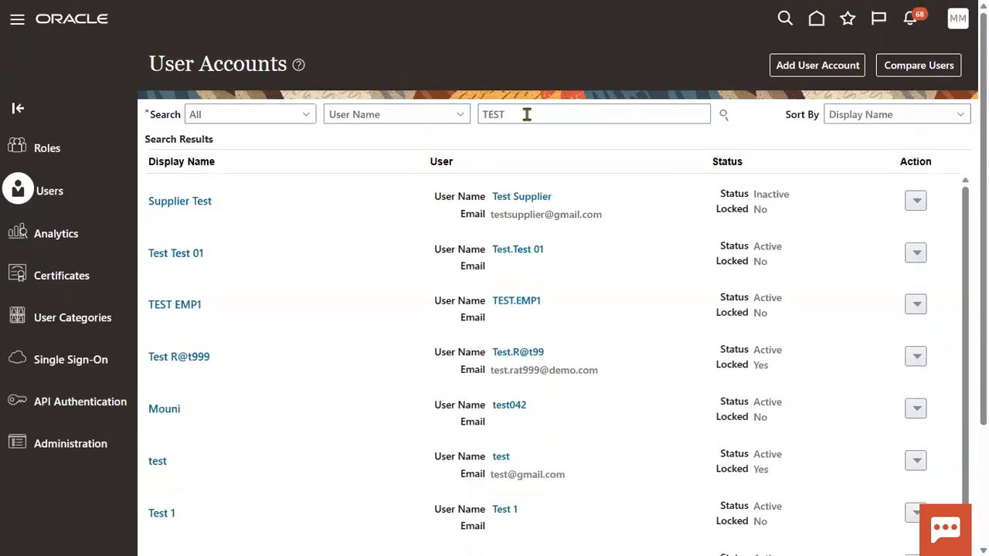
# Briefly search for KPMG accounts, then rerun the TEST search and scroll the results.
pyautogui.moveTo(532, 119); pyautogui.dragTo(406, 128)
pyautogui.write('KPMG')
pyautogui.press('Return')
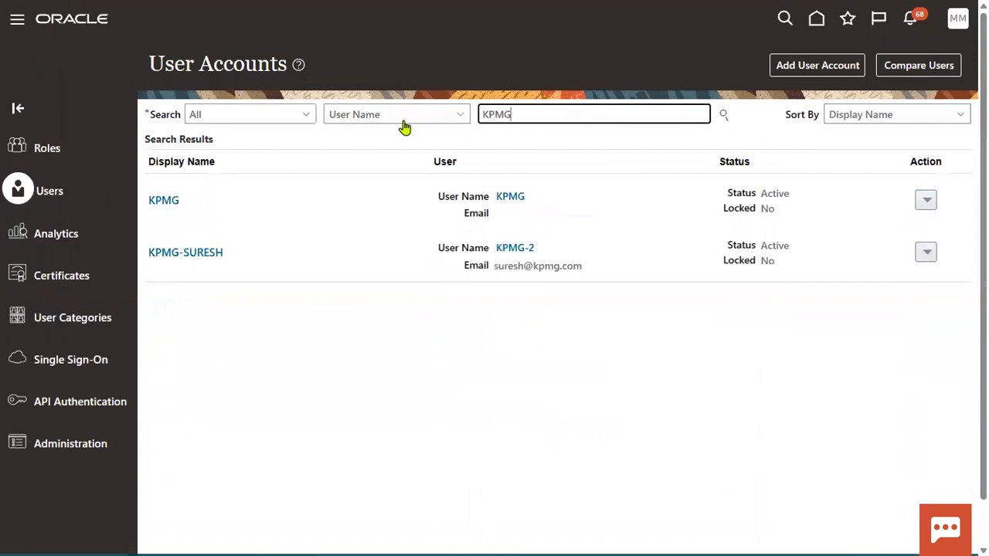
pyautogui.press('BackSpace')
pyautogui.press('BackSpace')
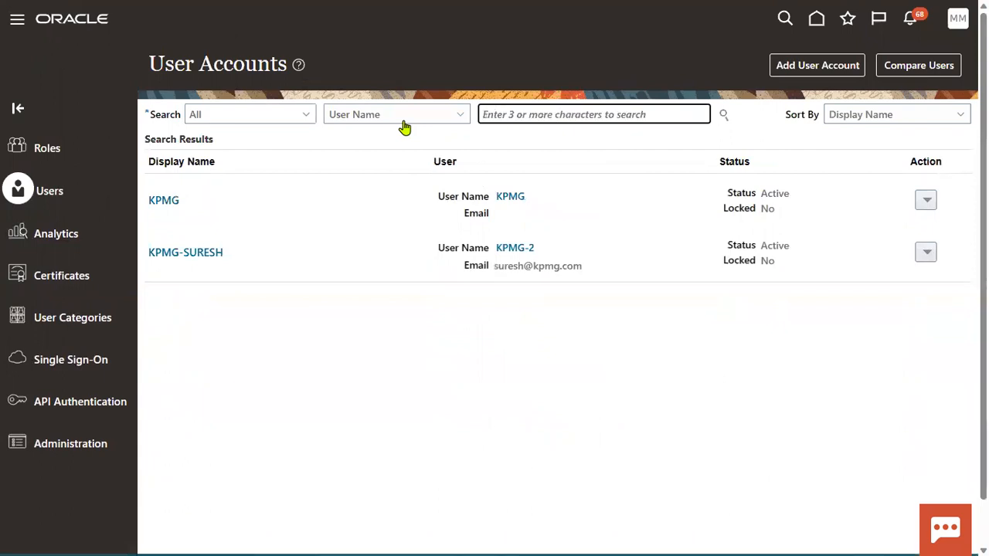
pyautogui.write('TEST')
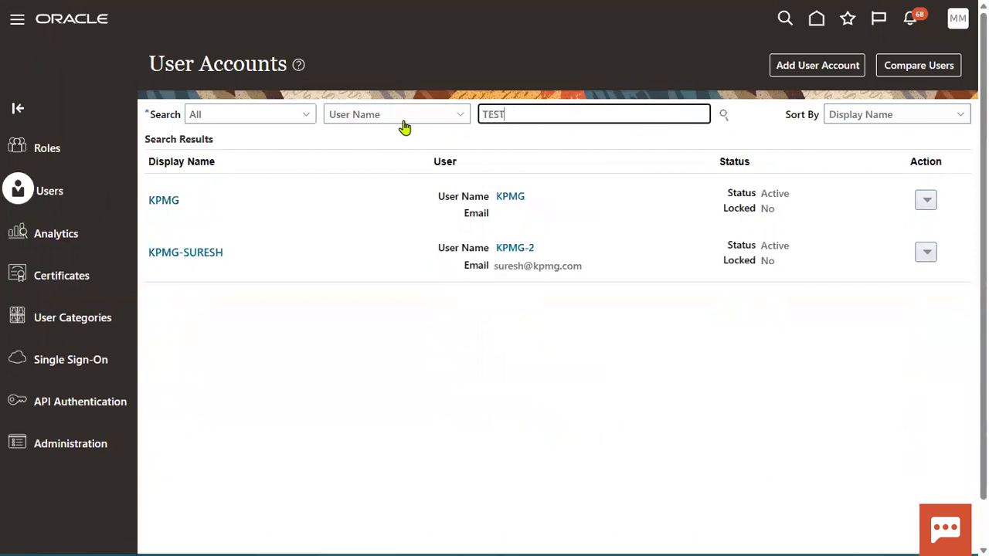
pyautogui.press('Return')
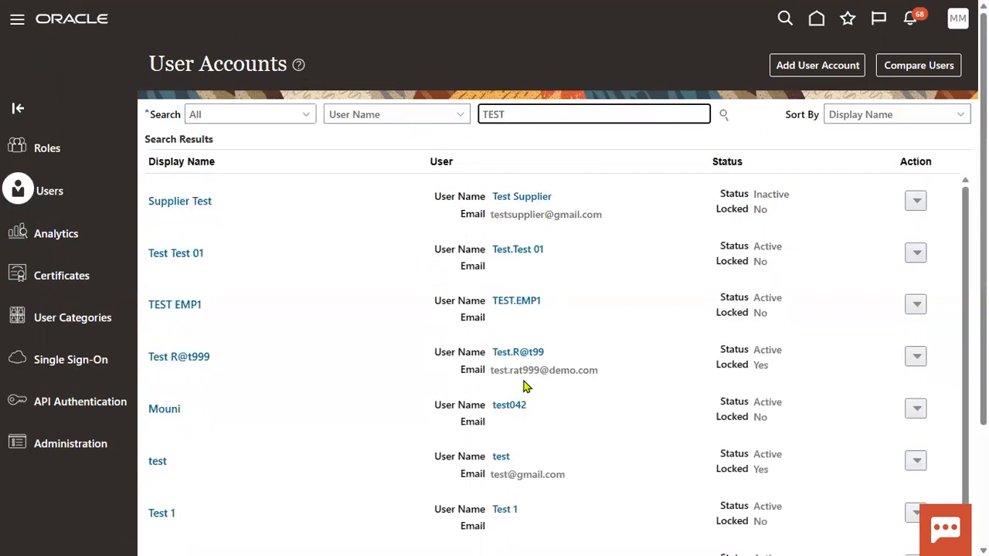
pyautogui.scroll(-3, 494, 363)
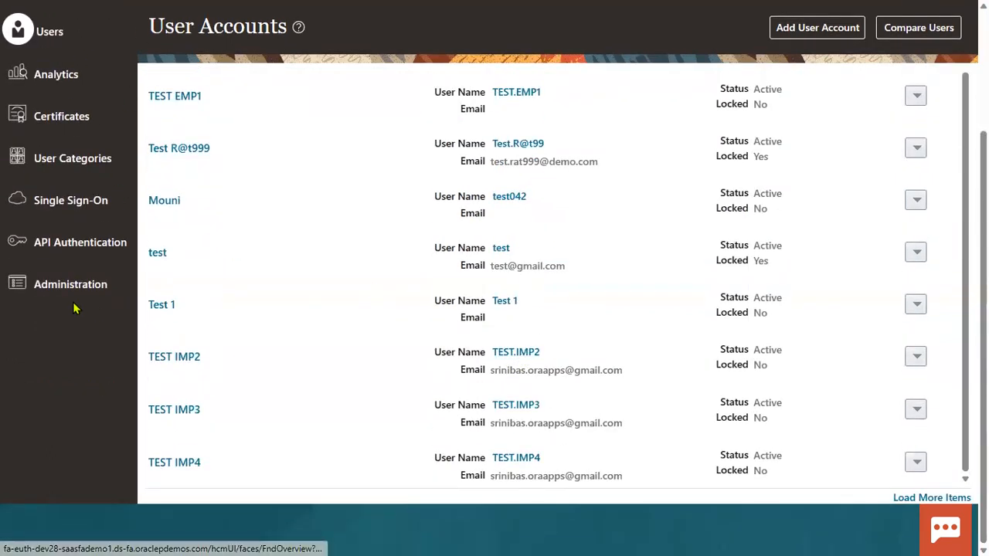
pyautogui.scroll(5, 75, 311)
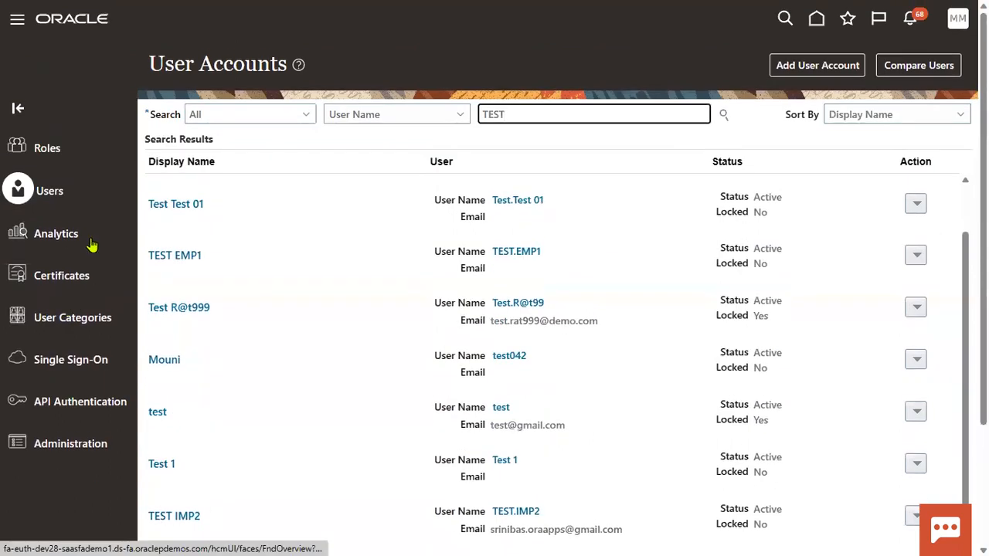
# Go to Transaction Manager via the Navigator and search transactions for test.
pyautogui.click(17, 18)
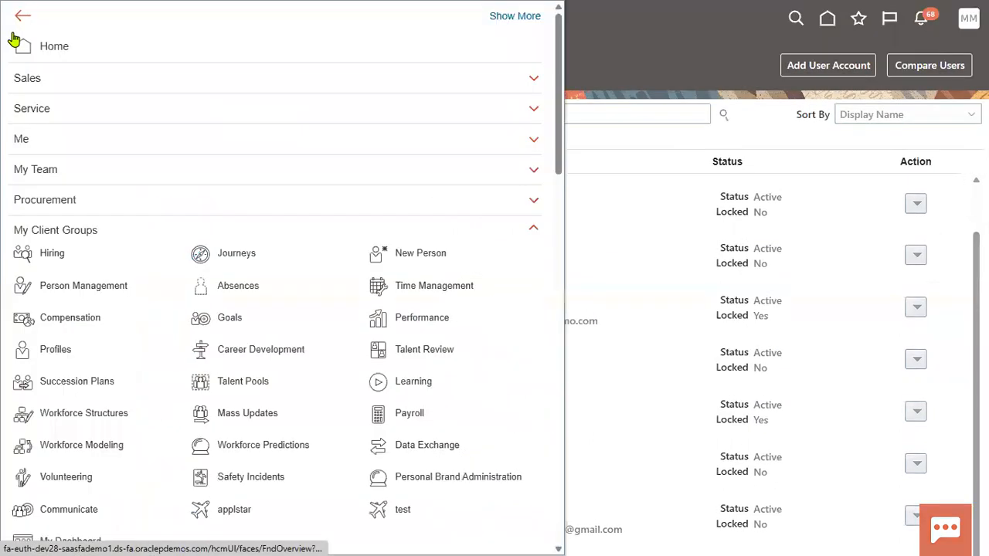
pyautogui.click(36, 228)
pyautogui.scroll(-4, 89, 340)
pyautogui.scroll(-10, 86, 339)
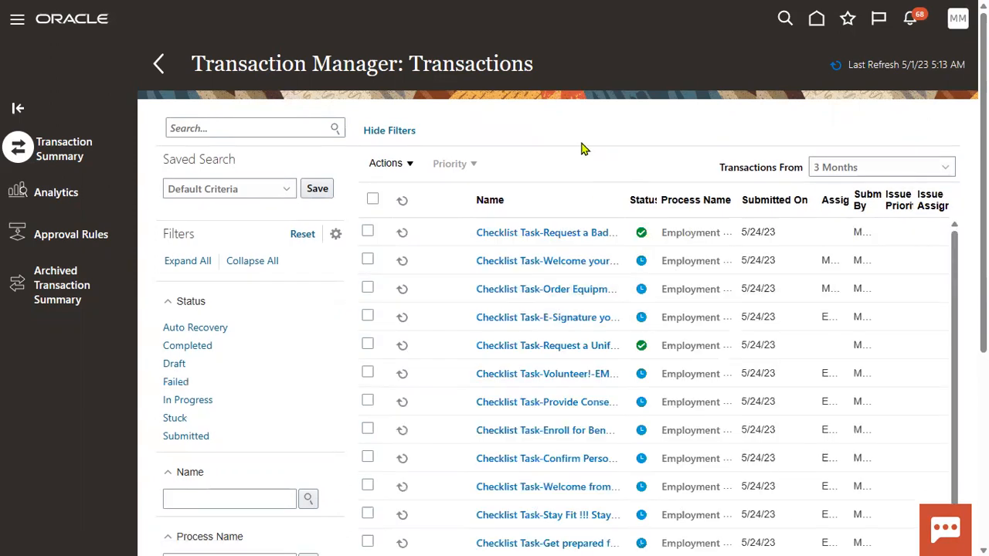
pyautogui.click(258, 126)
pyautogui.write('test')
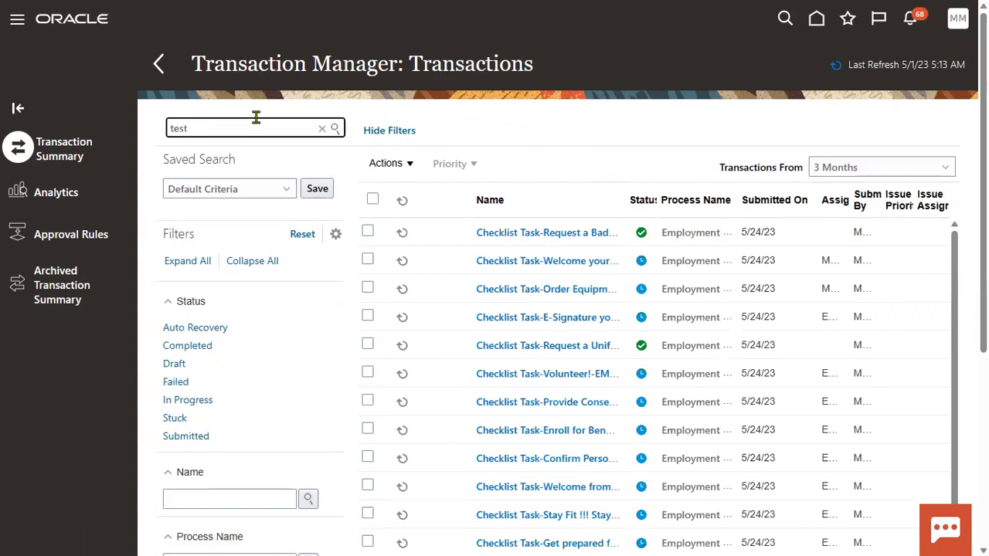
pyautogui.press('Return')
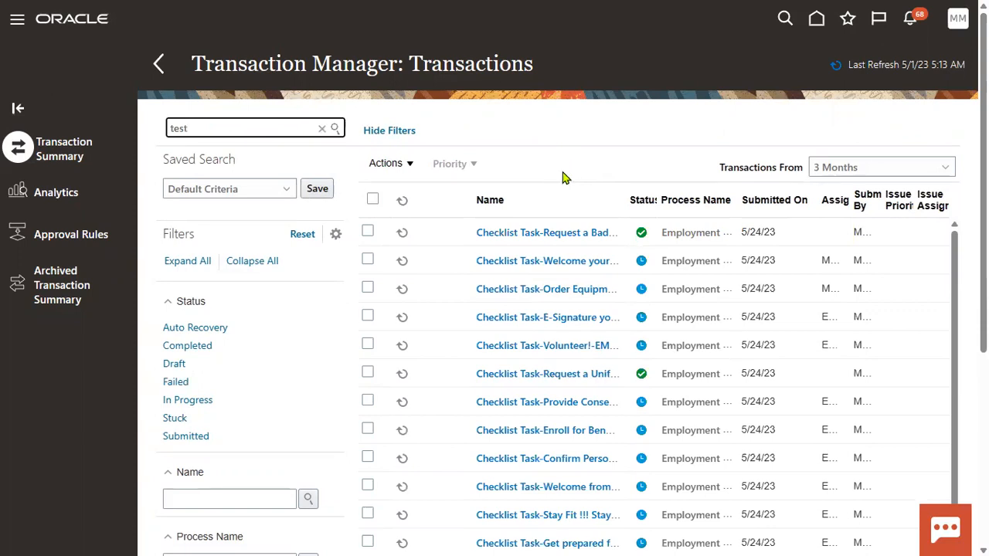
pyautogui.click(334, 128)
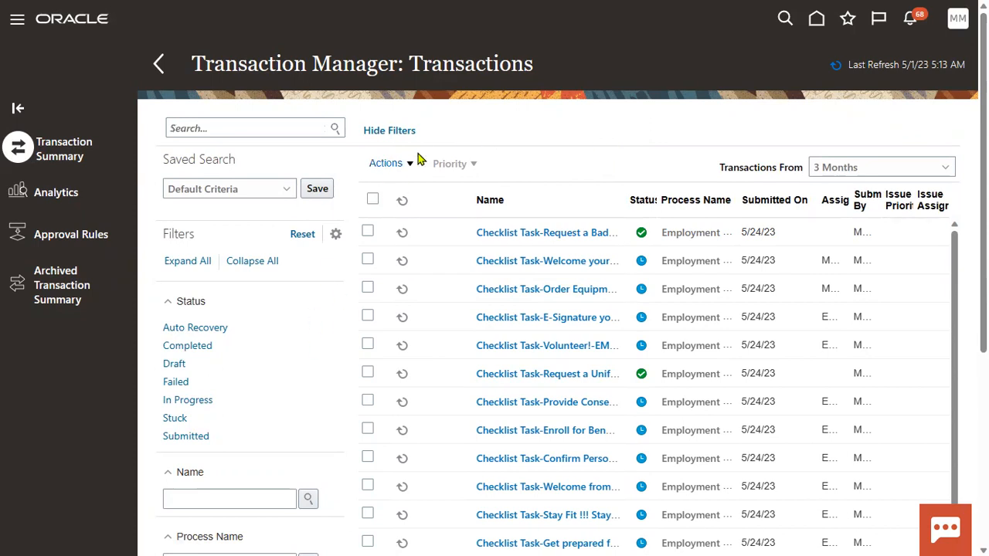
# Scroll through the test transactions and bring up the notifications list.
pyautogui.scroll(-4, 247, 432)
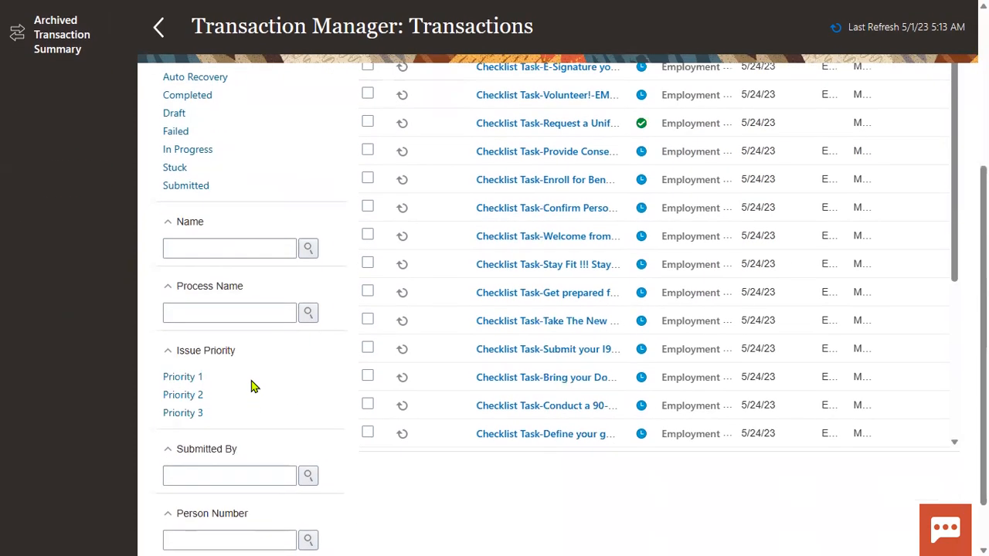
pyautogui.scroll(5, 625, 337)
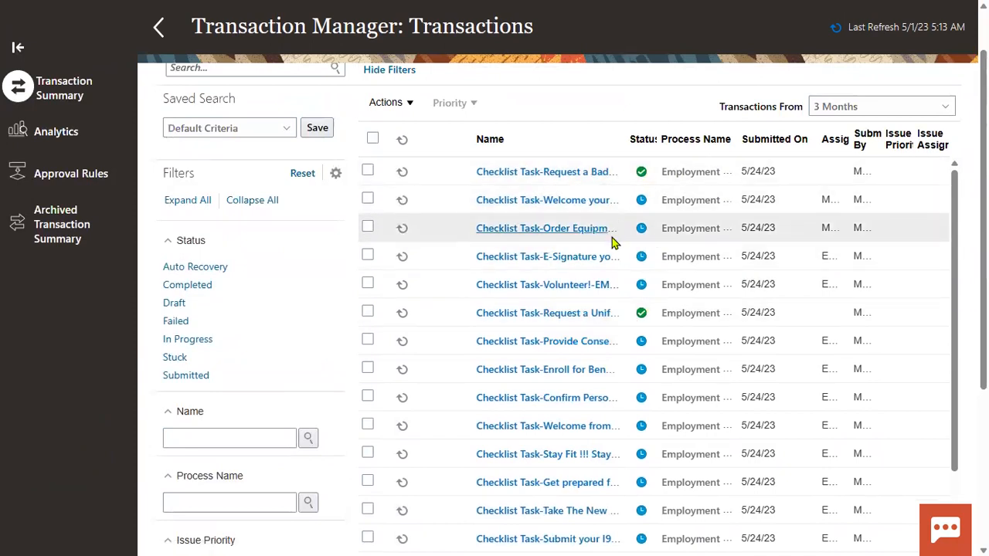
pyautogui.scroll(1, 692, 174)
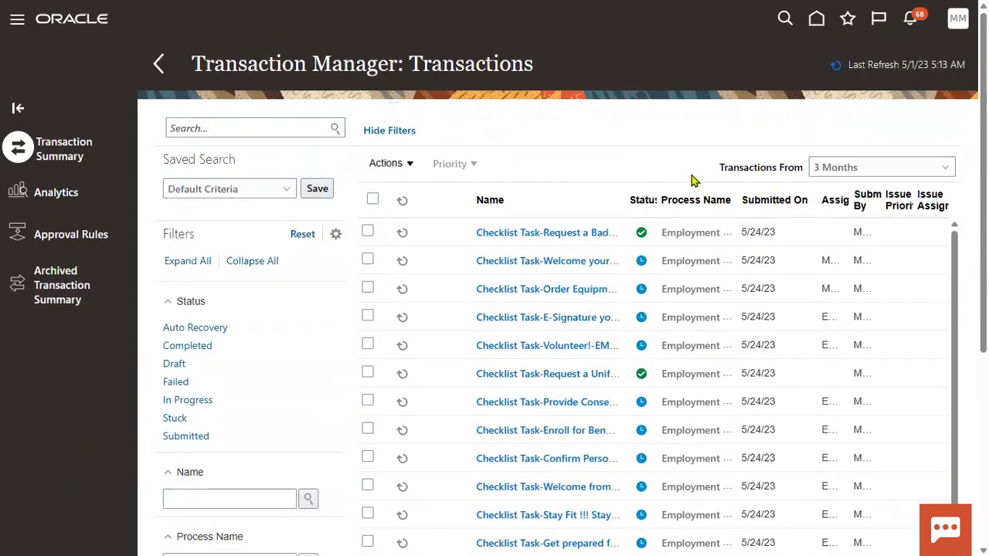
pyautogui.click(912, 23)
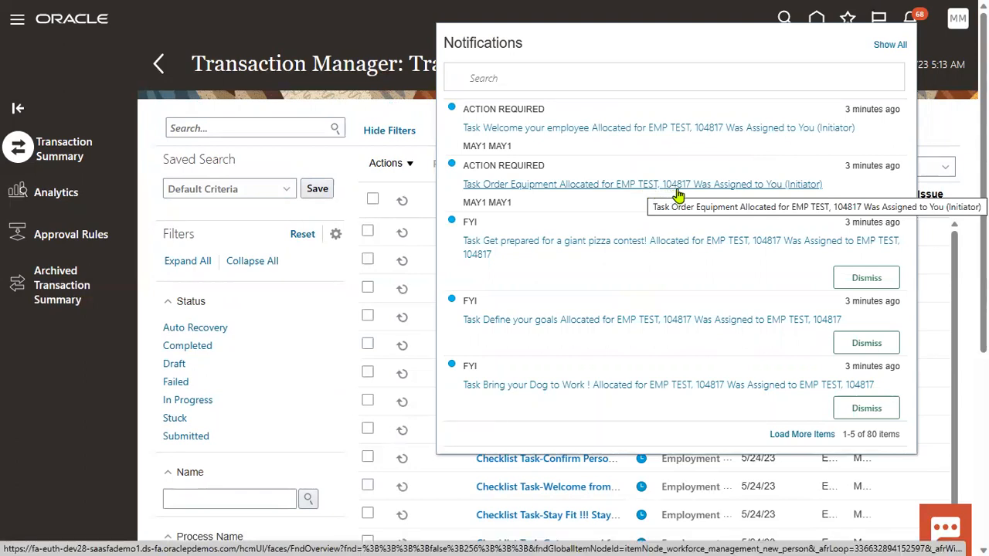
# In Person Management, search by the person's number and open TEST, EMP's record.
pyautogui.click(17, 19)
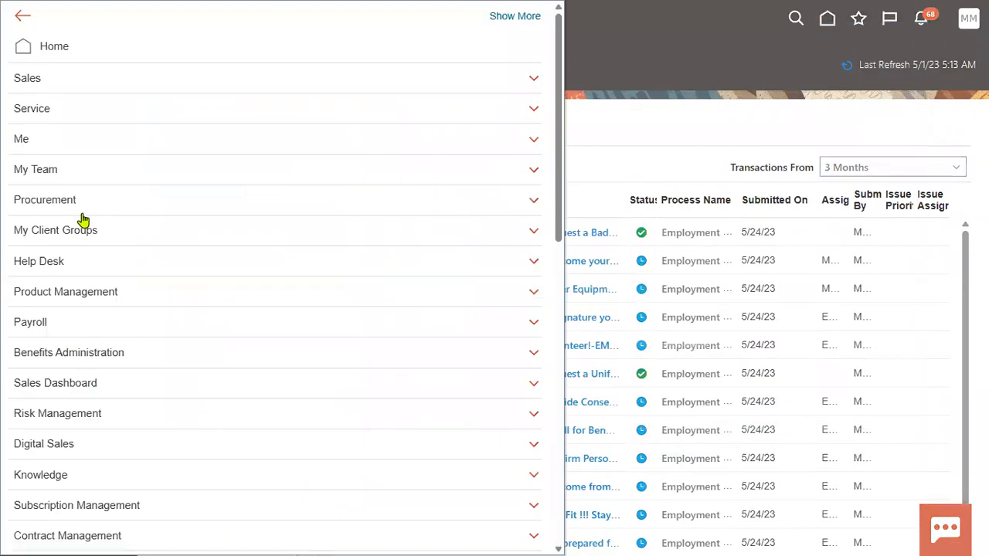
pyautogui.click(103, 228)
pyautogui.click(97, 288)
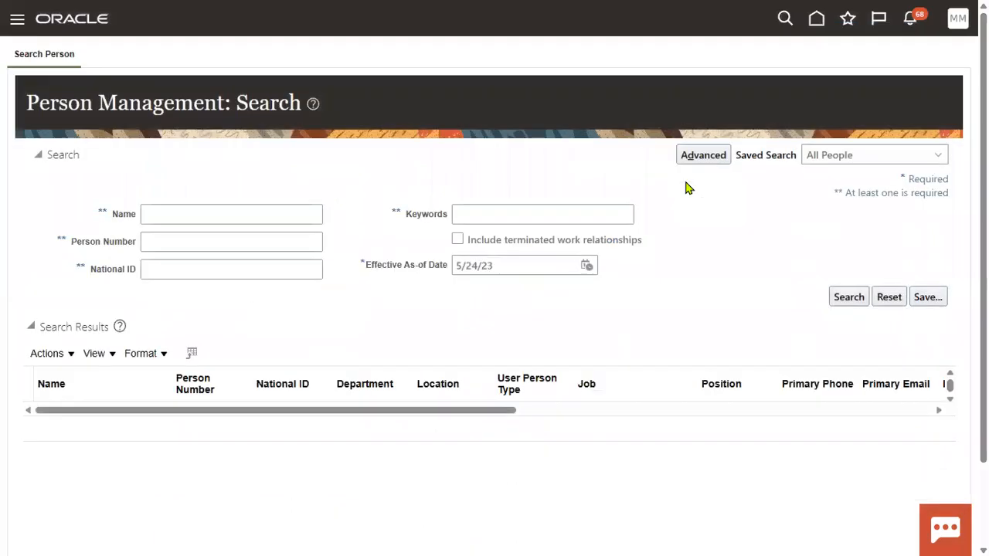
pyautogui.click(231, 245)
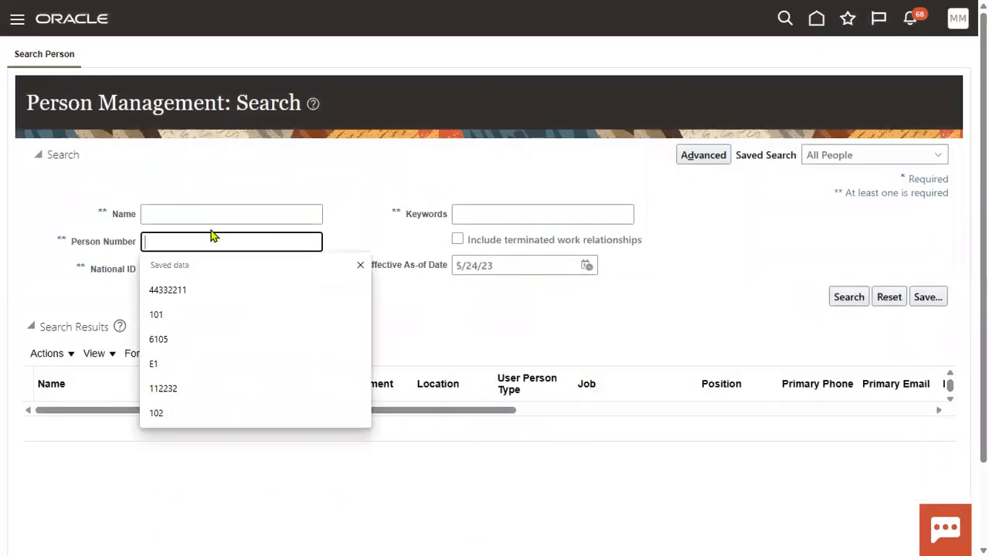
pyautogui.write('1048')
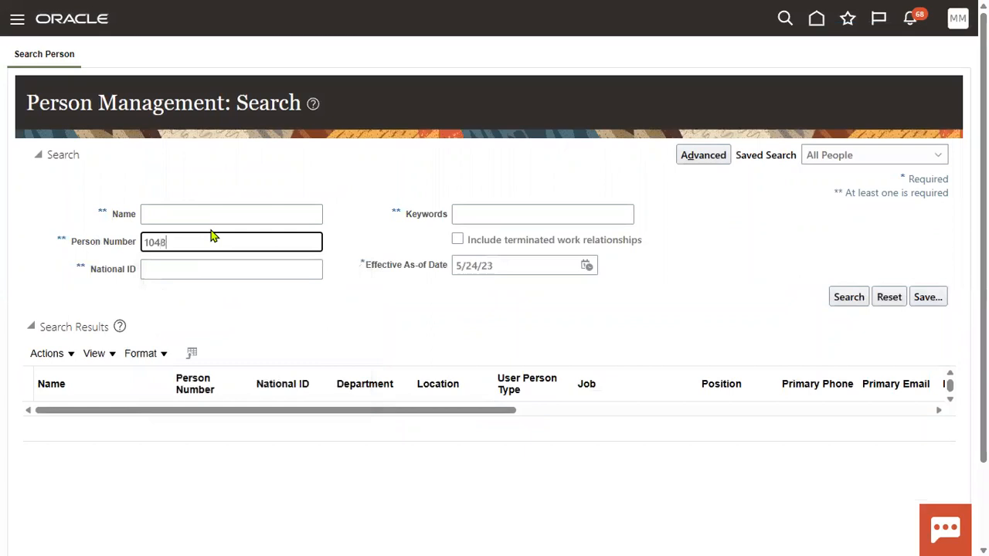
pyautogui.press('Return')
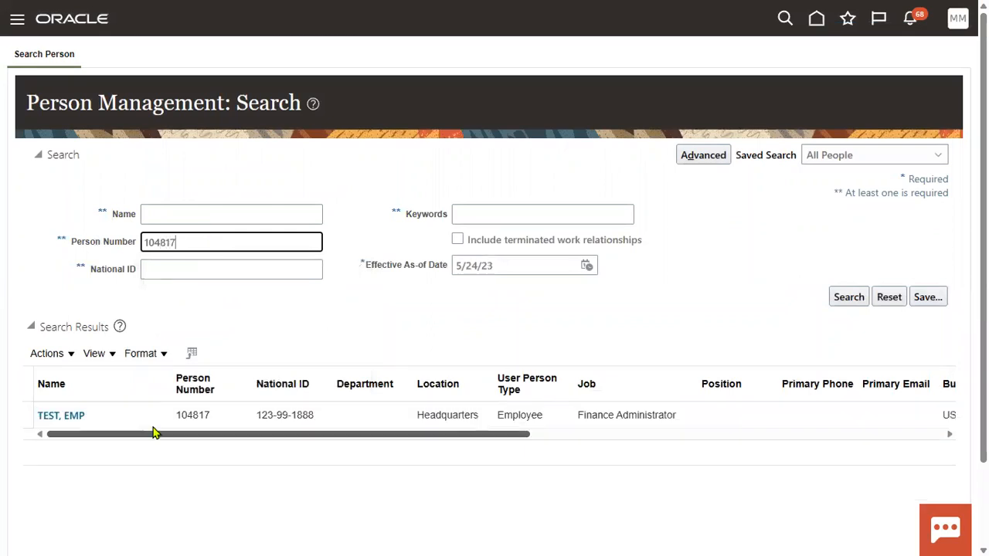
pyautogui.click(139, 410)
pyautogui.click(70, 417)
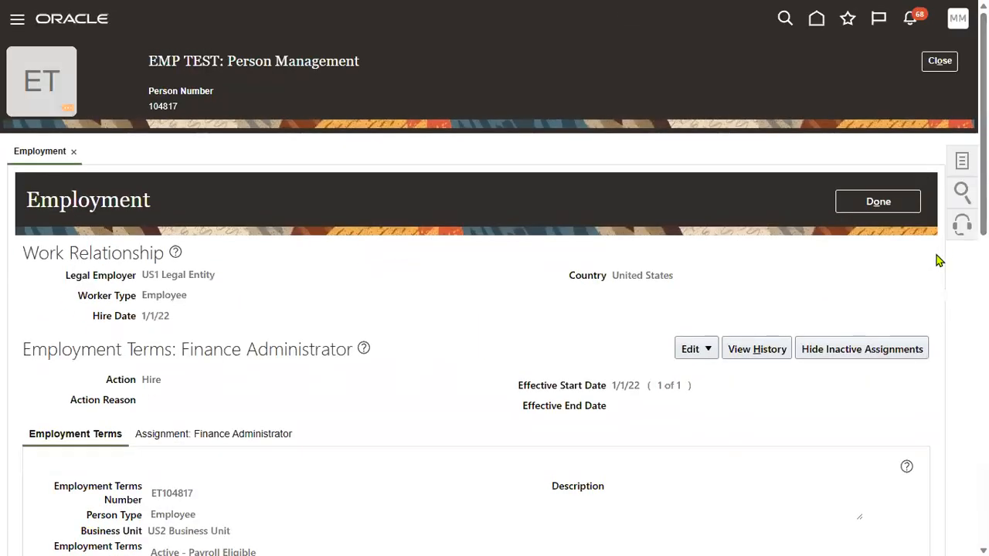
# Show TEST, EMP's Tasks panel and choose User Account.
pyautogui.click(963, 162)
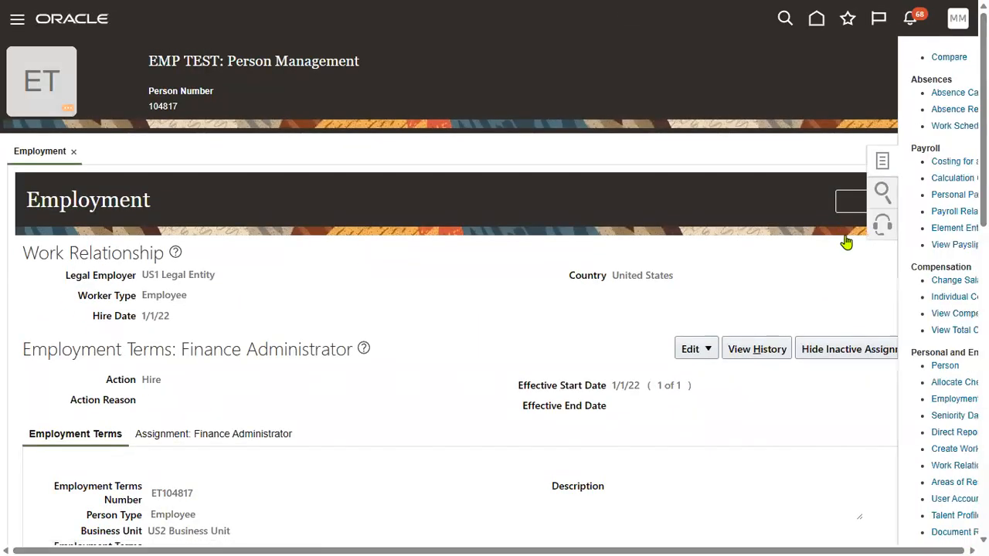
pyautogui.scroll(-1, 908, 317)
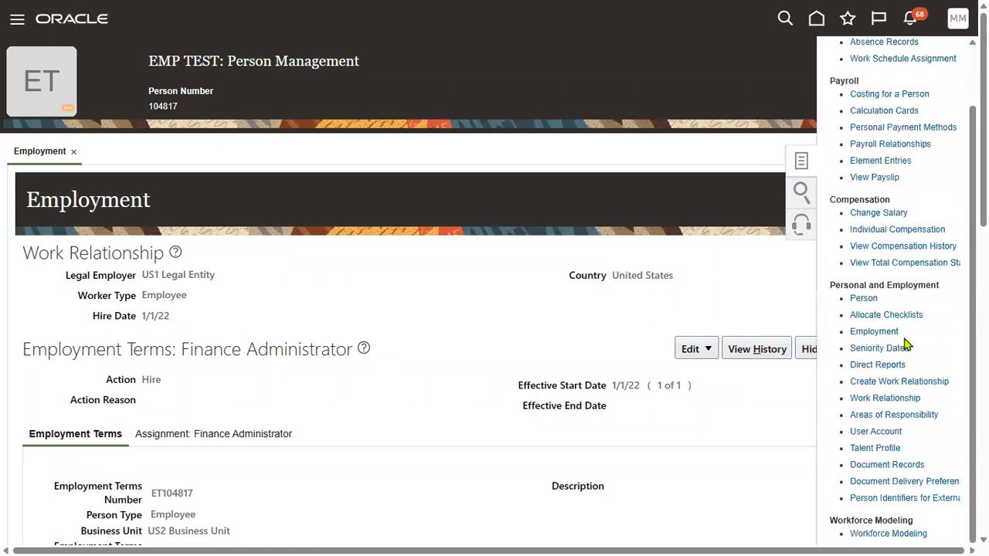
pyautogui.scroll(-1, 888, 394)
pyautogui.click(886, 353)
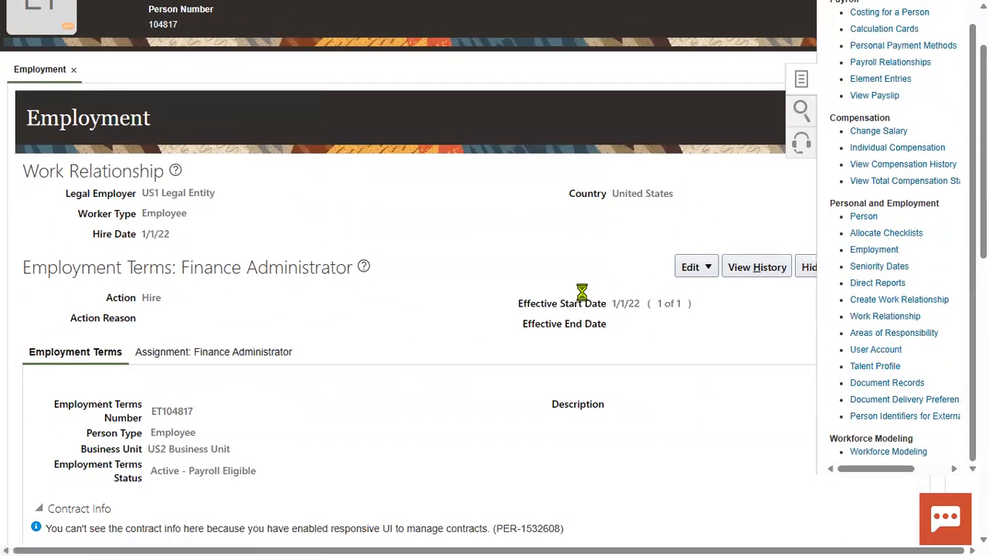
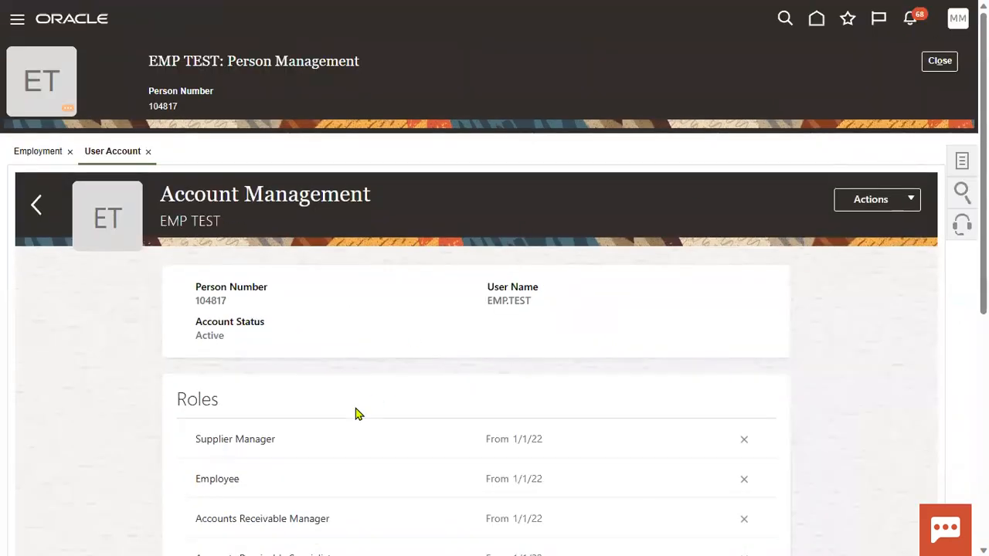
# Review the account's status and user name, then open Security Console from the Navigator's Tools group.
pyautogui.moveTo(254, 337); pyautogui.dragTo(256, 337)
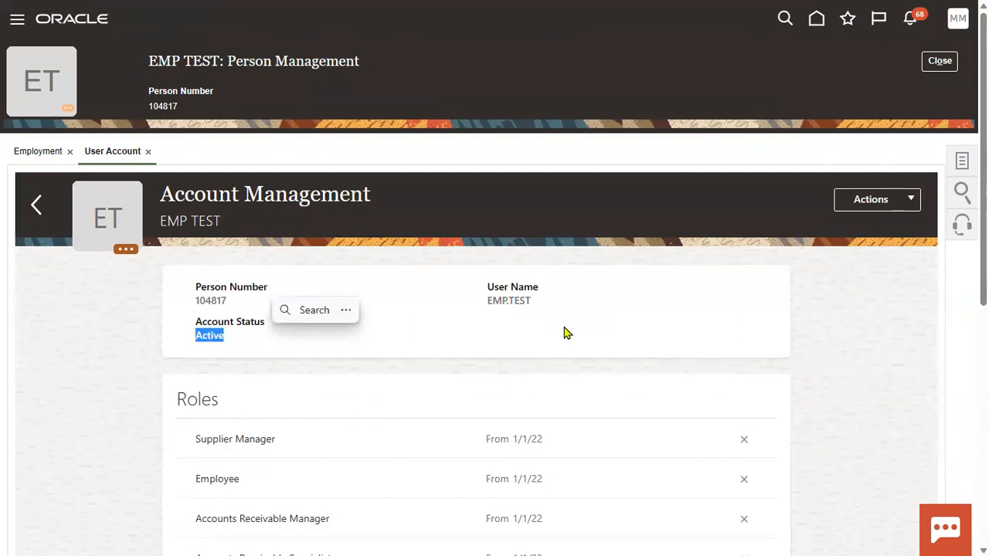
pyautogui.moveTo(488, 300); pyautogui.dragTo(533, 311)
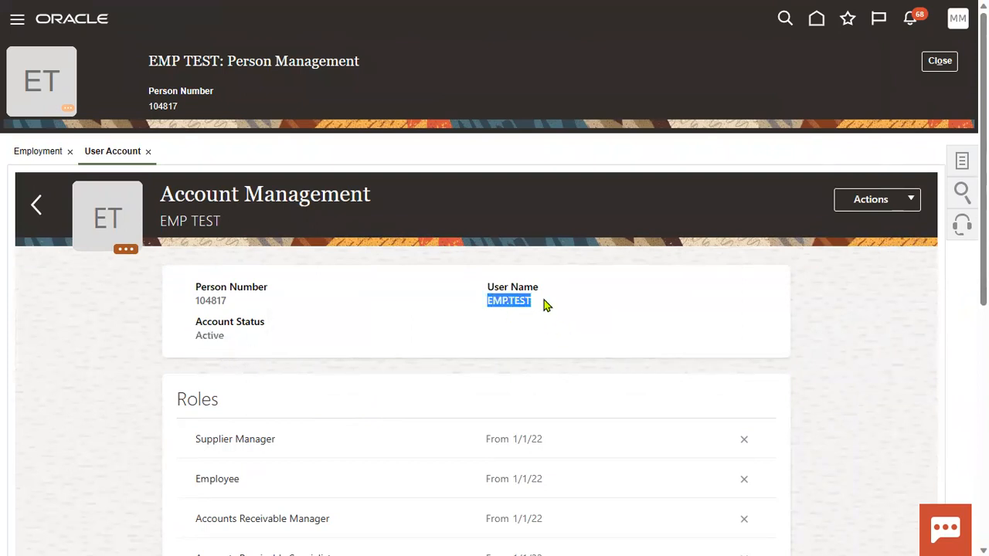
pyautogui.click(12, 20)
pyautogui.scroll(-5, 147, 397)
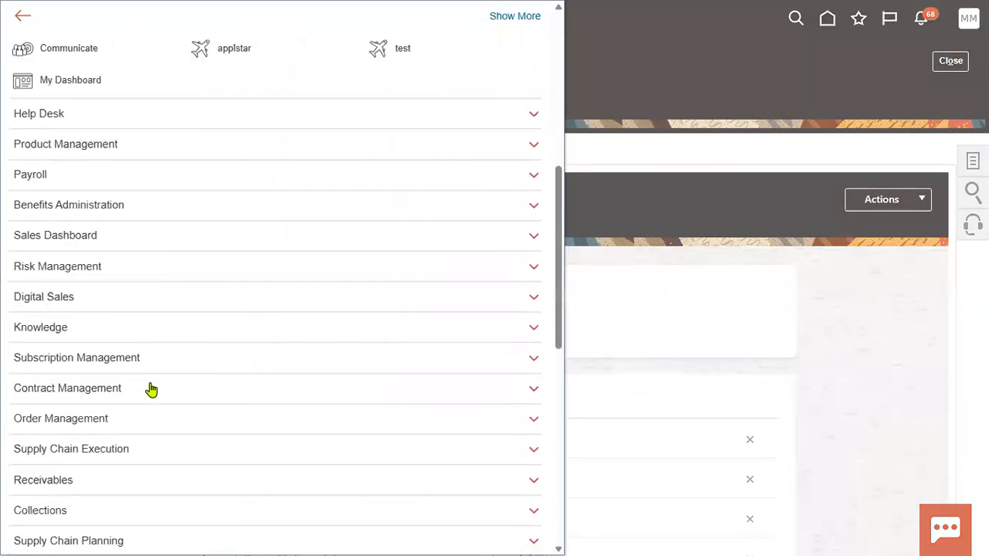
pyautogui.scroll(-4, 116, 417)
pyautogui.scroll(-4, 97, 386)
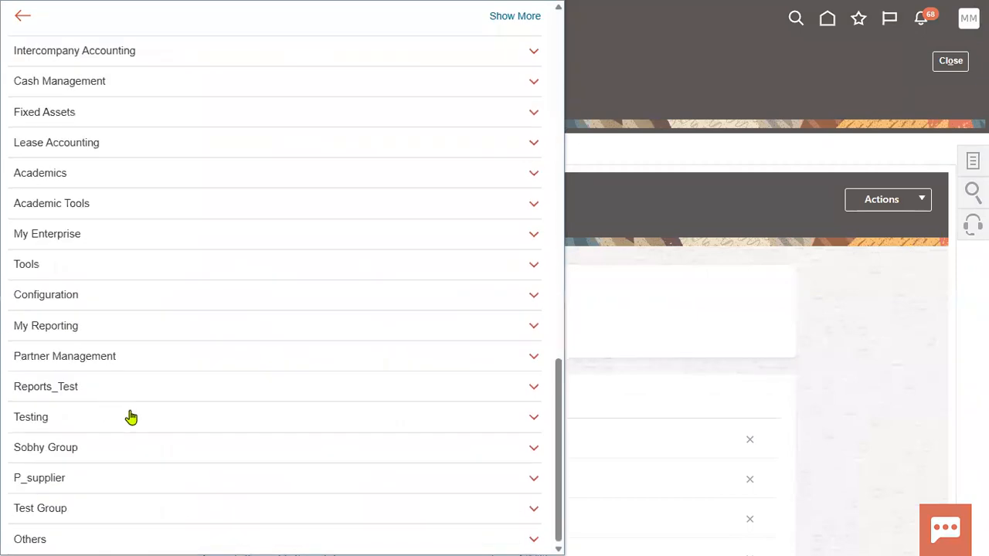
pyautogui.click(88, 270)
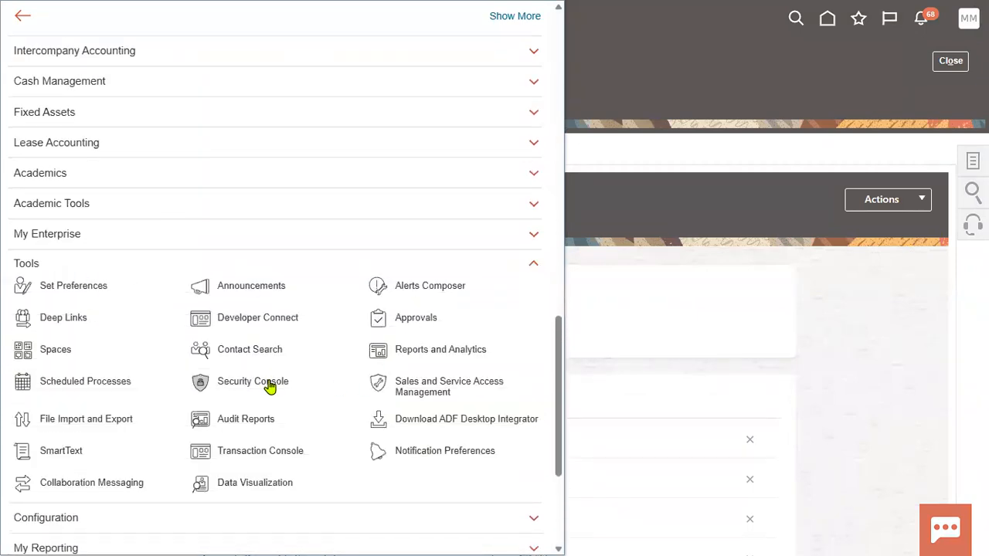
pyautogui.click(271, 386)
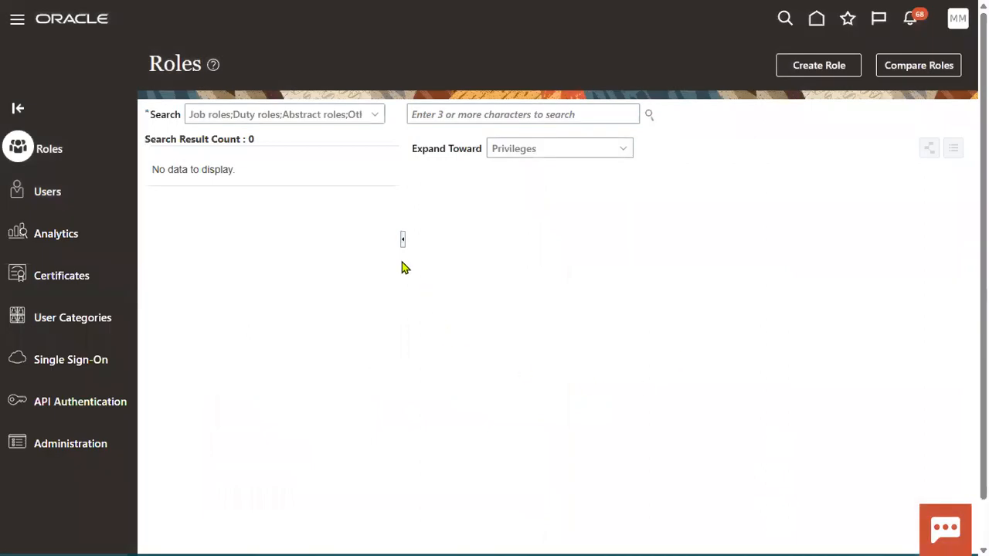
# Find user EMP.TEST under Users, check its business unit, and begin a password reset.
pyautogui.click(47, 192)
pyautogui.click(592, 114)
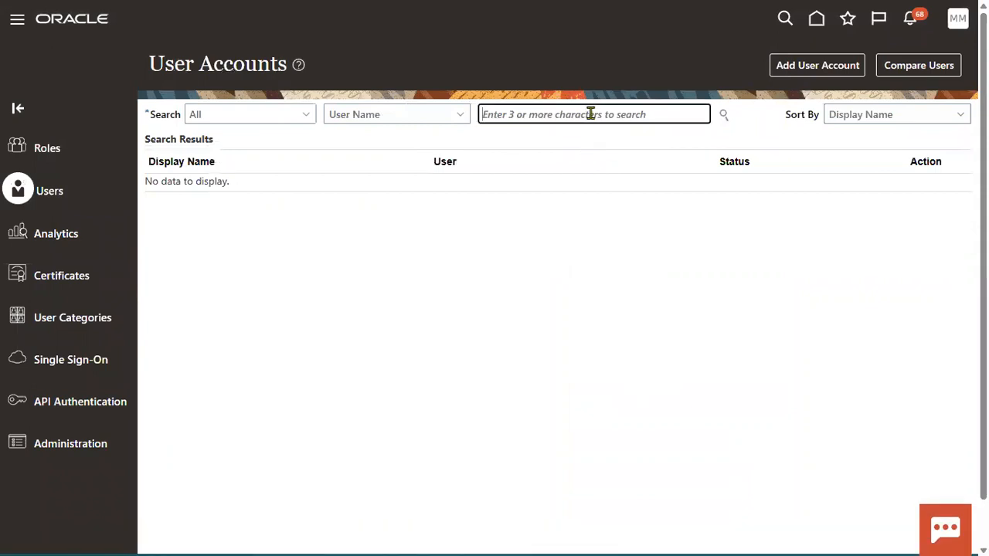
pyautogui.write('EMP.TEST')
pyautogui.click(723, 115)
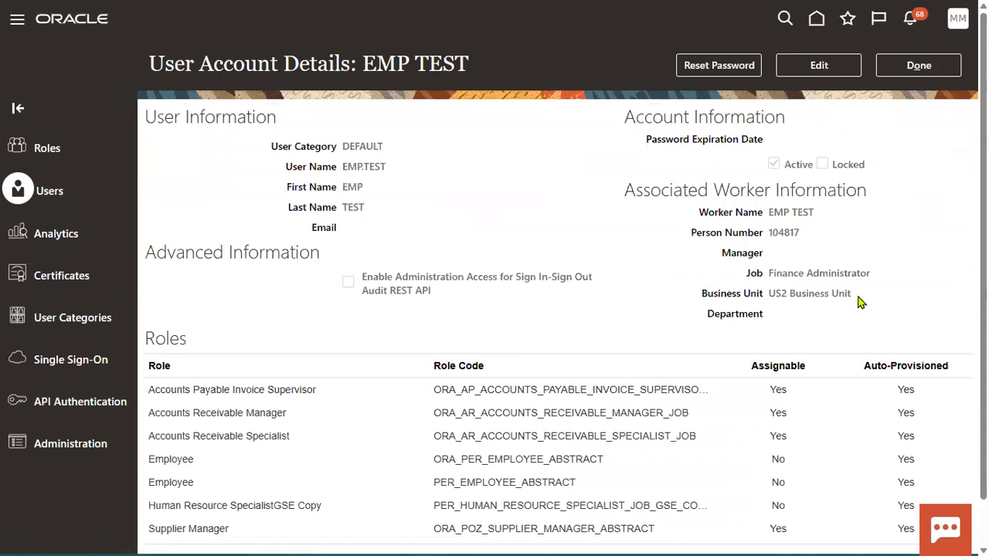
pyautogui.moveTo(769, 294); pyautogui.dragTo(878, 297)
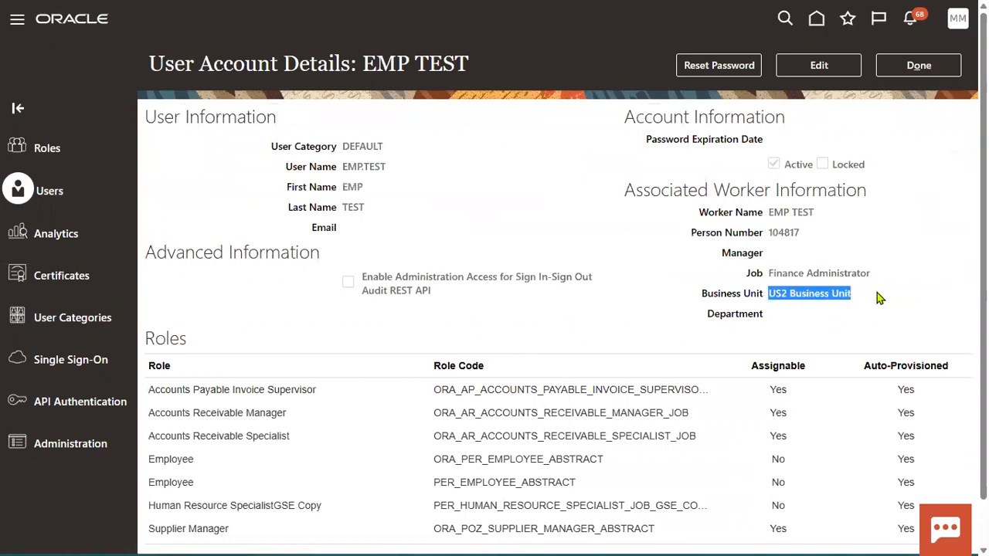
pyautogui.click(719, 65)
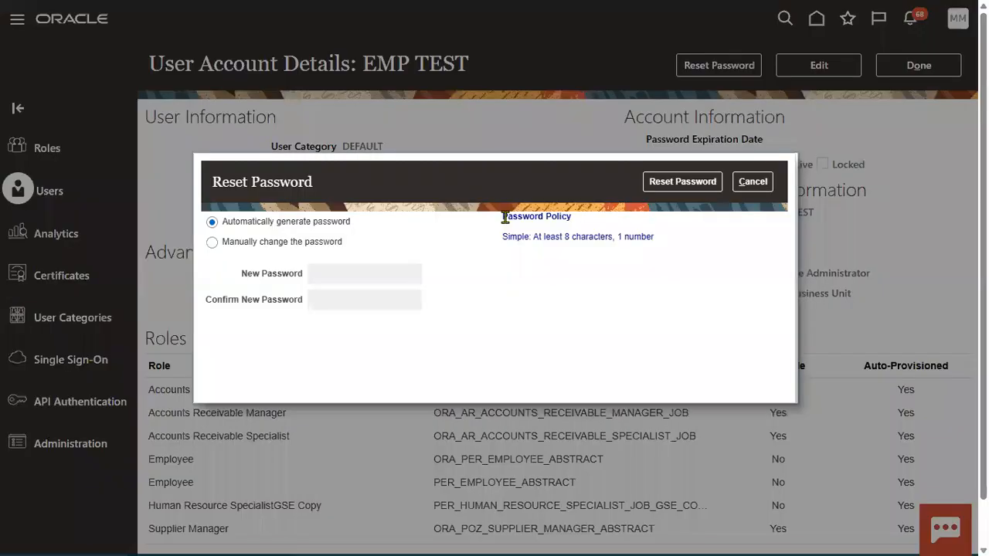
# Manually reset the test employee's password by entering and confirming a new password.
pyautogui.click(297, 246)
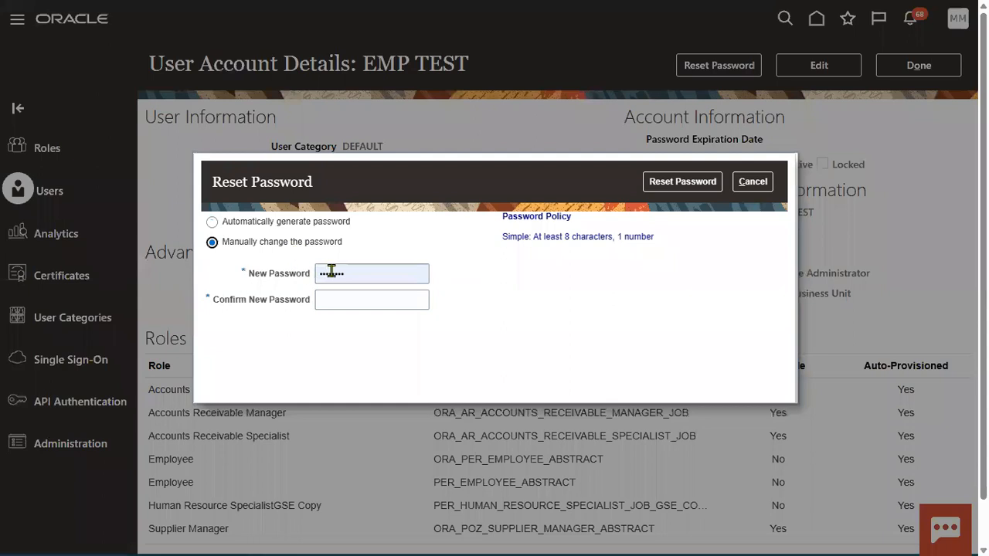
pyautogui.click(363, 277)
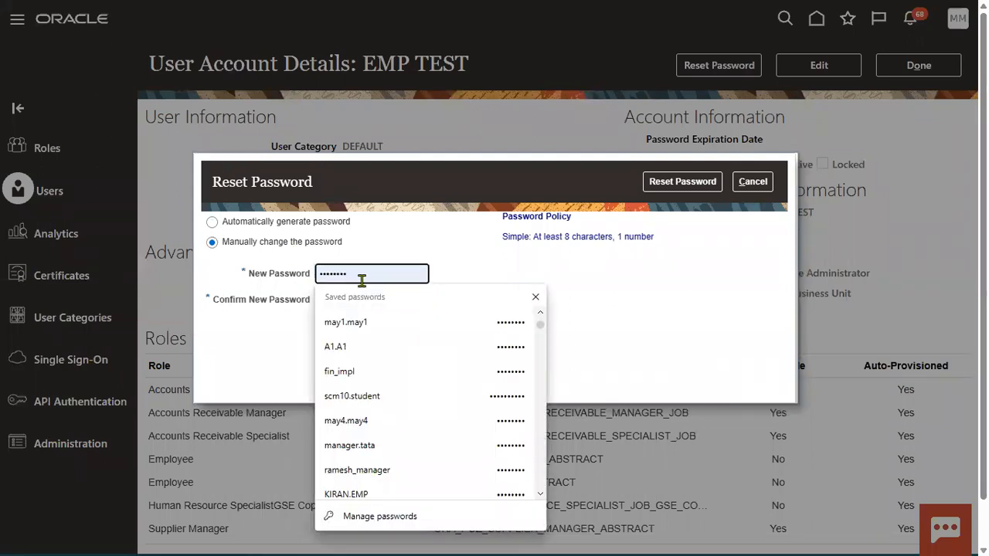
pyautogui.press('Down')
pyautogui.press('Up')
pyautogui.write('••••••••')
pyautogui.click(336, 294)
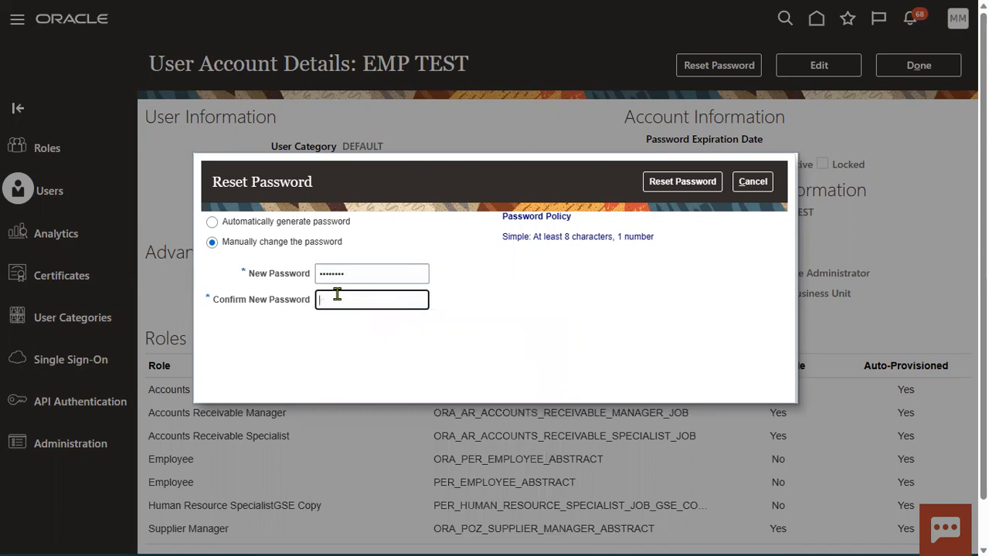
pyautogui.write('•••')
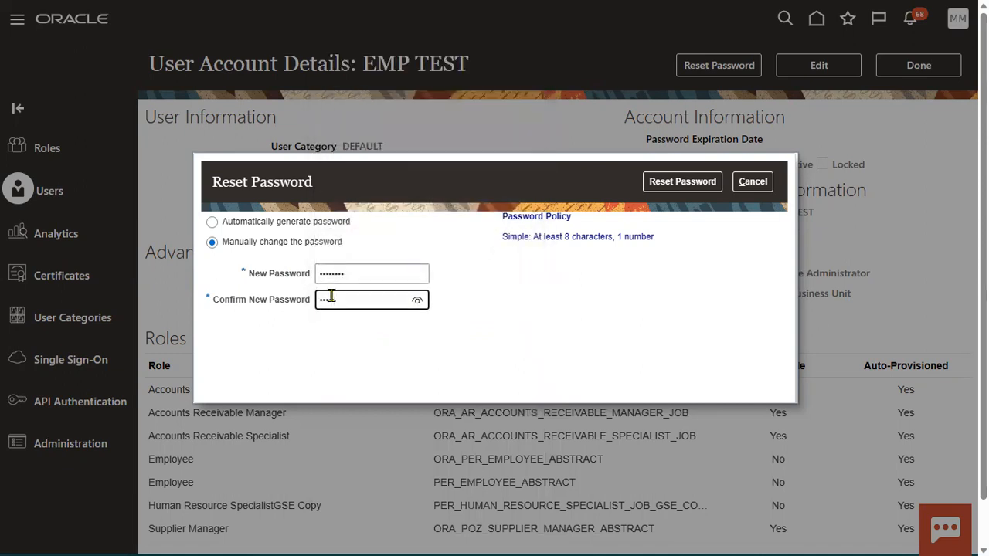
pyautogui.write('•••••')
pyautogui.click(699, 183)
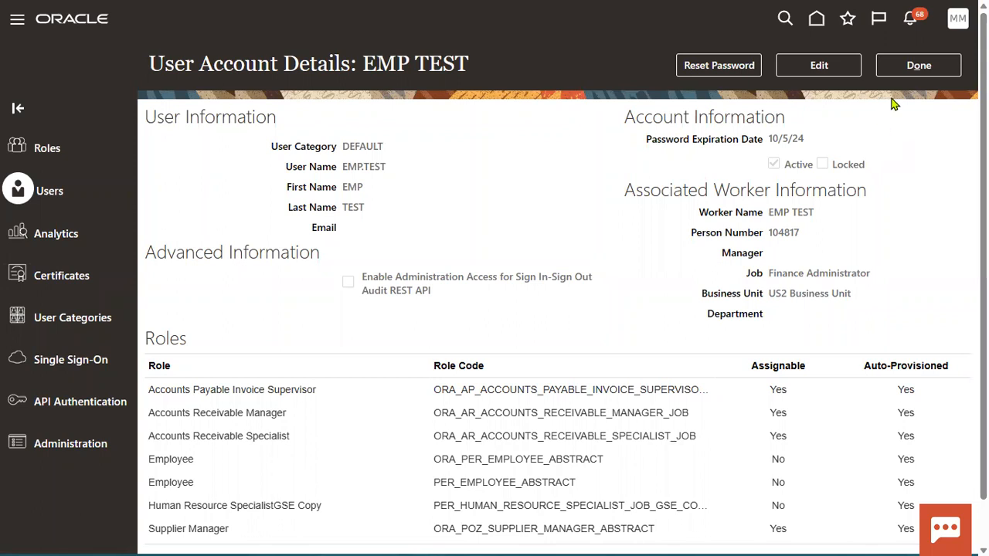
# Add the Human Resource Specialist role to the EMP.TEST user account and save it.
pyautogui.click(910, 70)
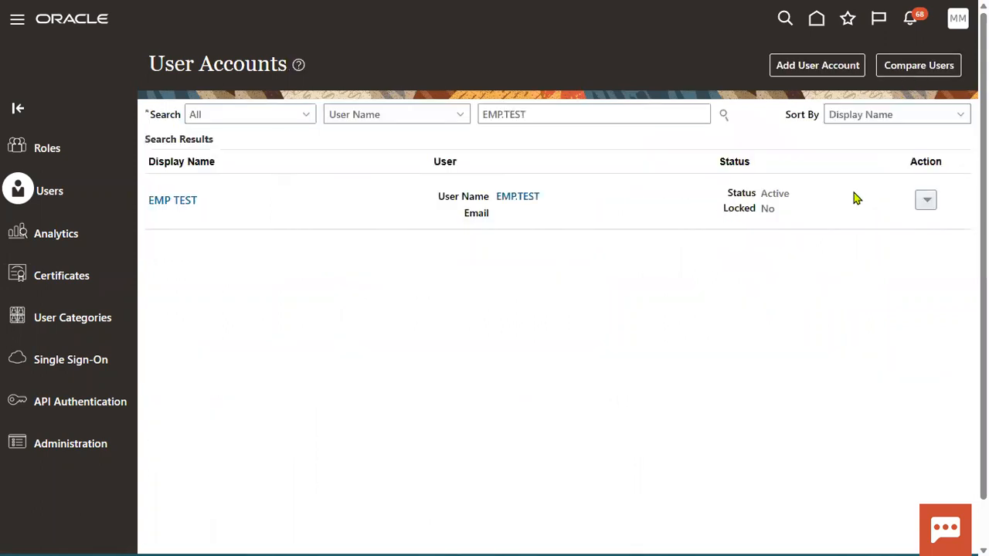
pyautogui.click(519, 198)
pyautogui.click(824, 72)
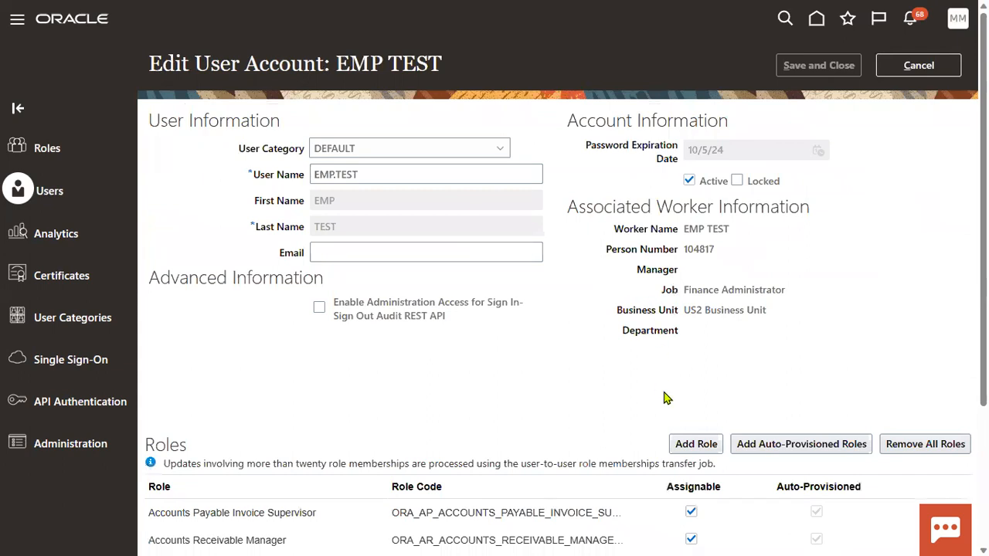
pyautogui.scroll(-3, 695, 363)
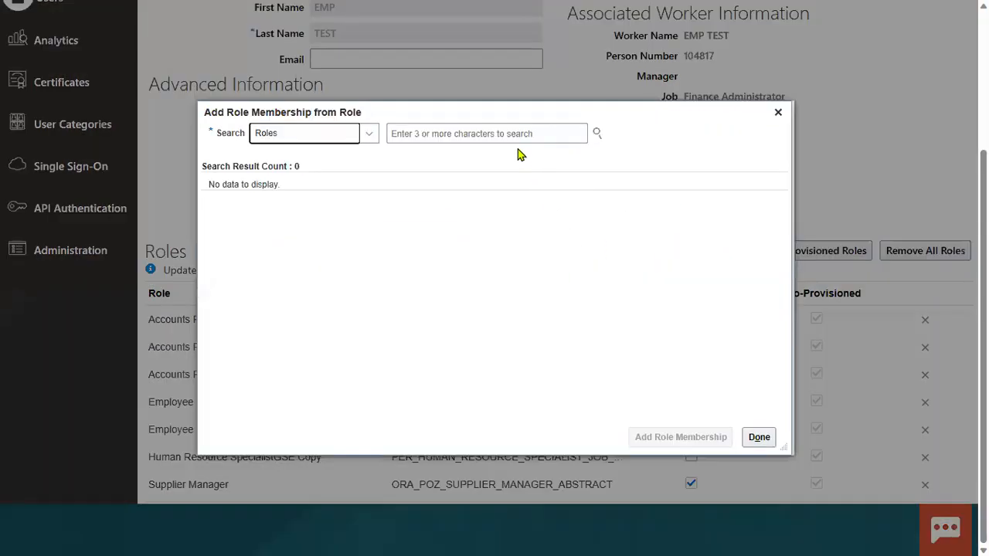
pyautogui.click(510, 134)
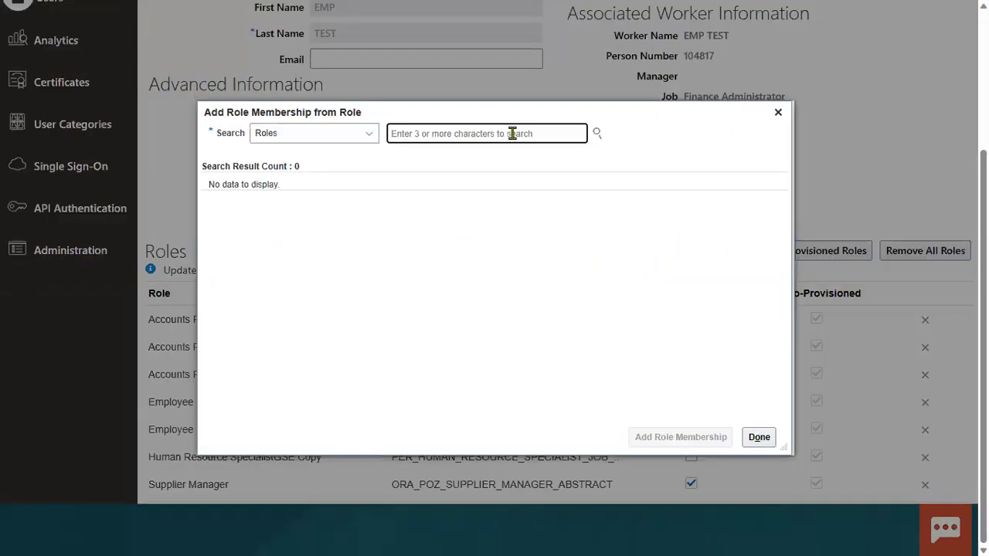
pyautogui.write('human r')
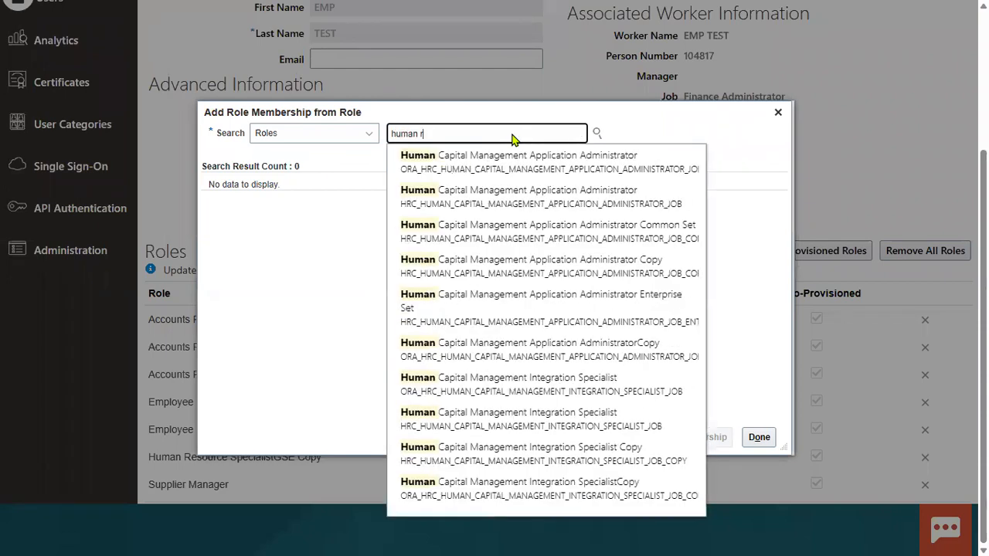
pyautogui.write('esour')
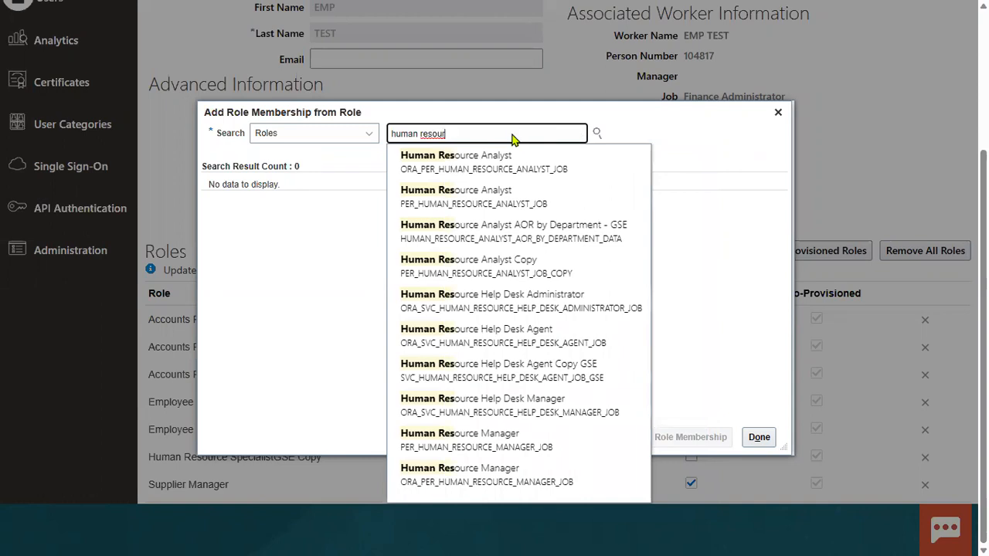
pyautogui.write('ce s')
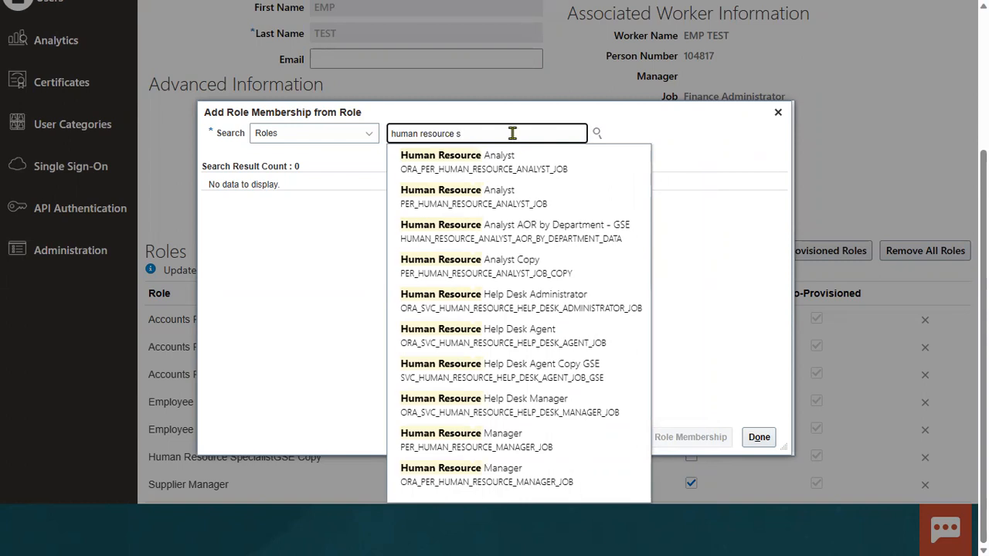
pyautogui.click(506, 157)
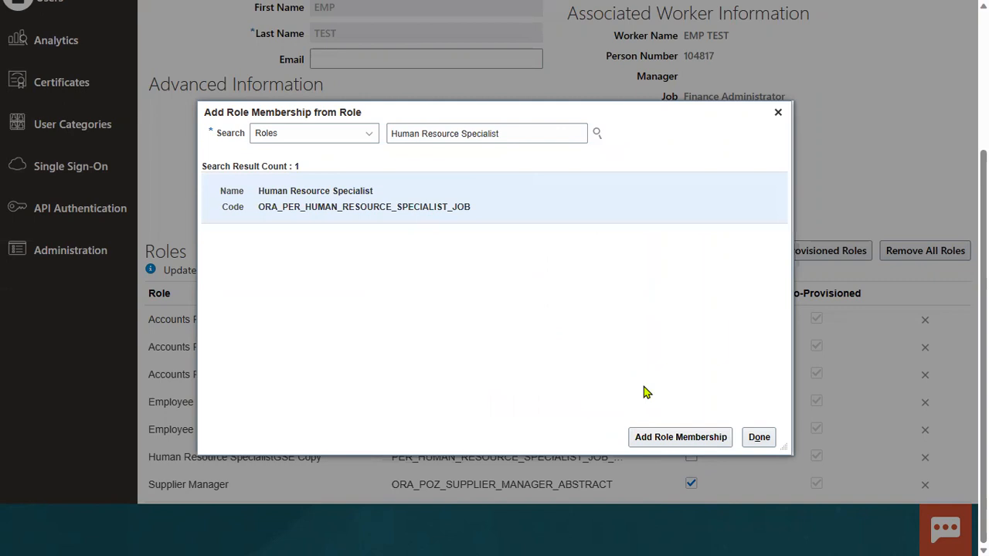
pyautogui.click(655, 437)
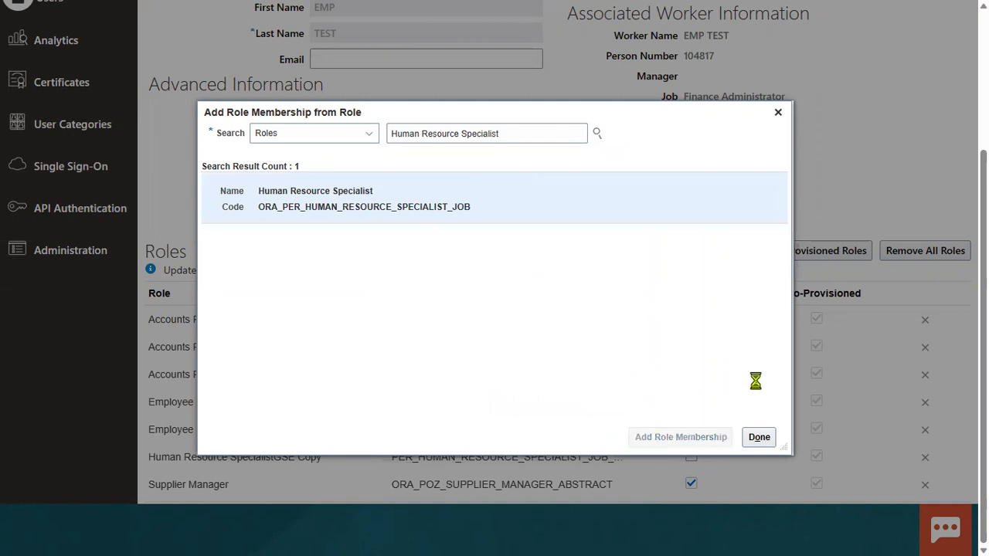
pyautogui.click(758, 437)
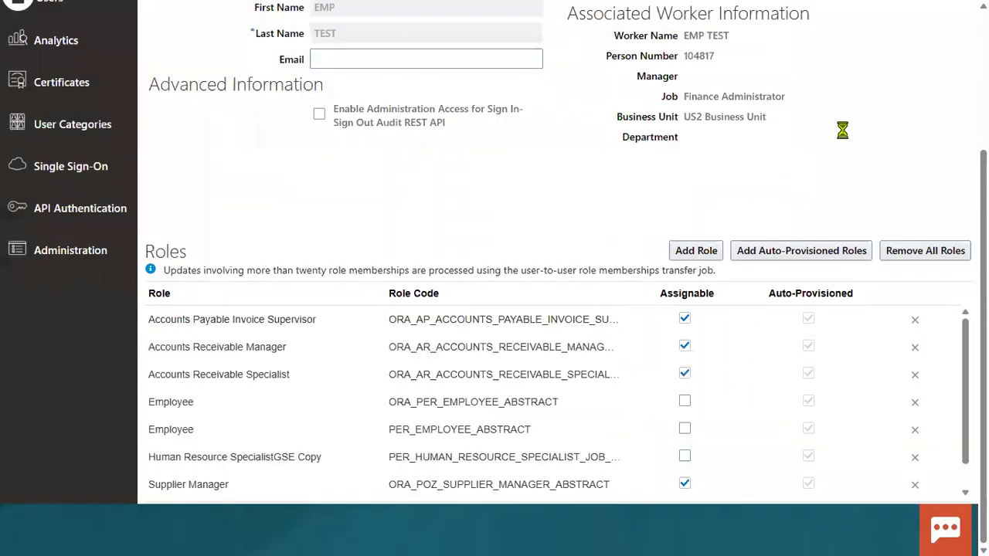
pyautogui.scroll(5, 840, 128)
pyautogui.click(839, 71)
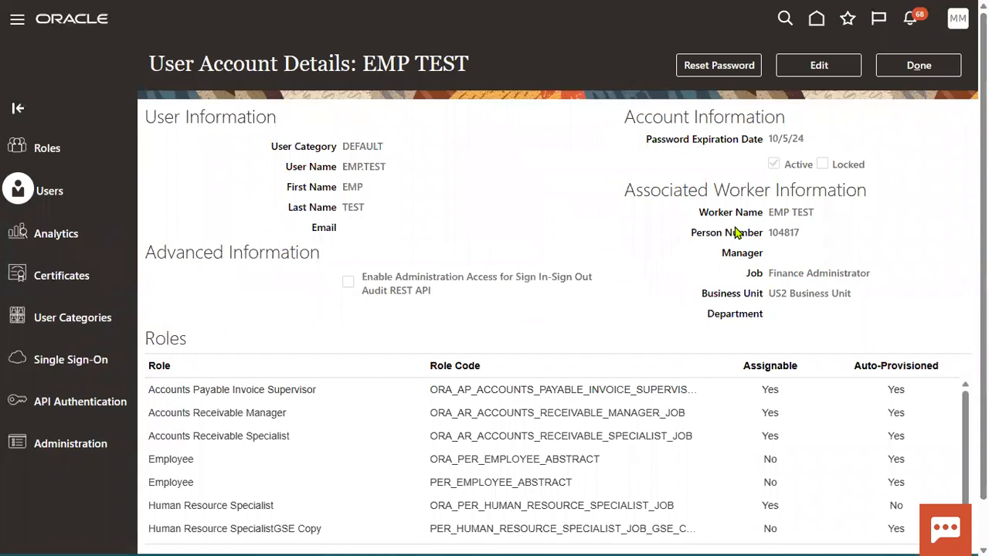
# Sign out of the application after checking Emp1 in the Notepad++ approval notes.
pyautogui.click(905, 71)
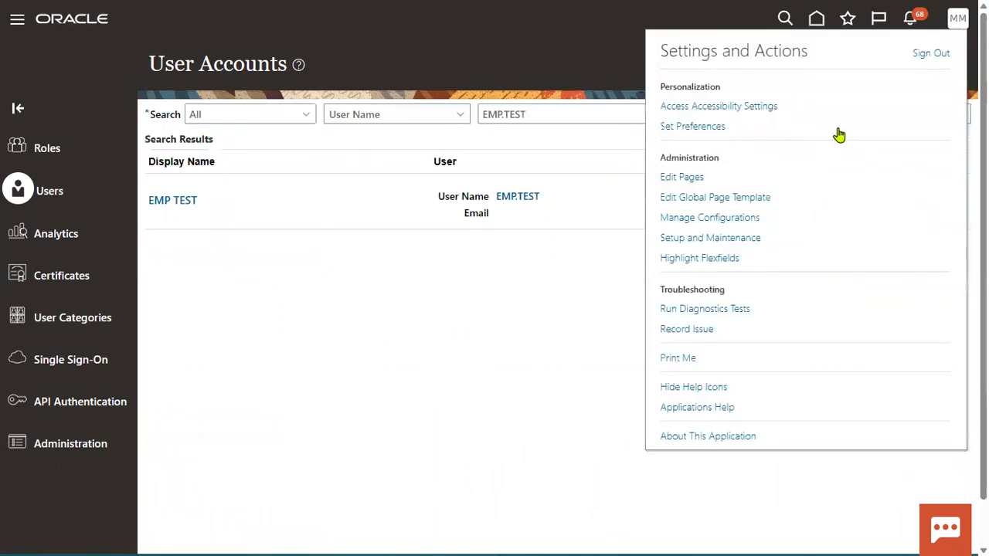
pyautogui.click(927, 54)
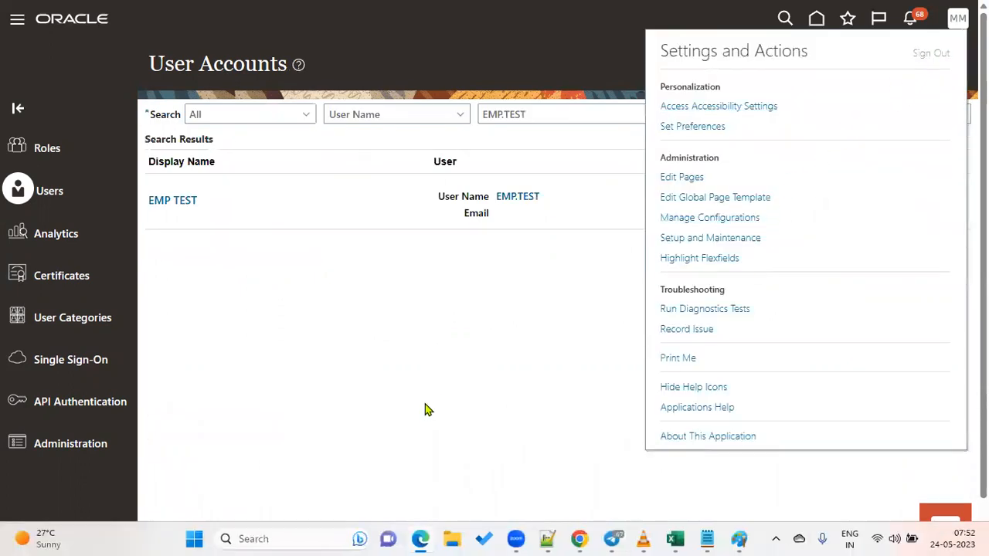
pyautogui.hotkey('alt', 'Tab')
pyautogui.press('Tab')
pyautogui.doubleClick(91, 155)
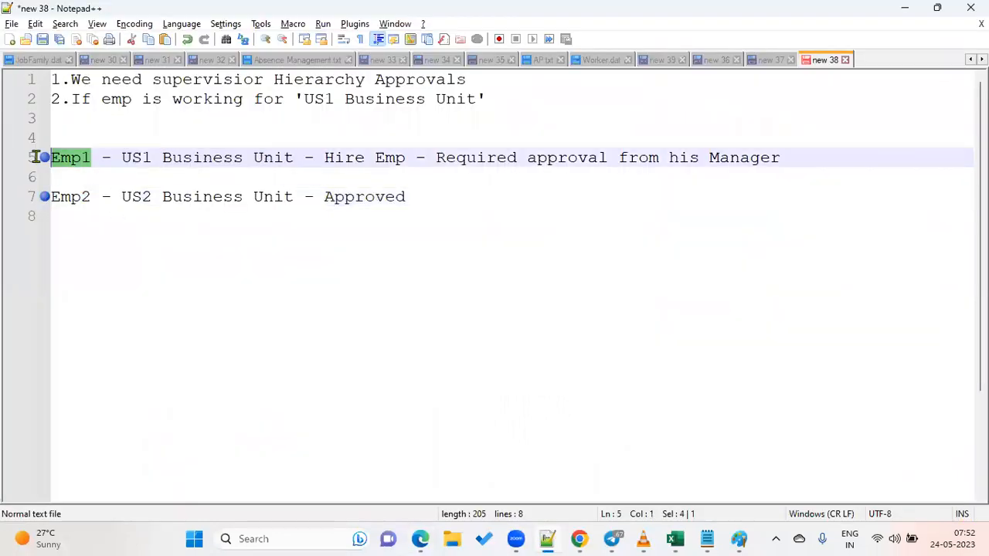
pyautogui.hotkey('alt', 'Tab')
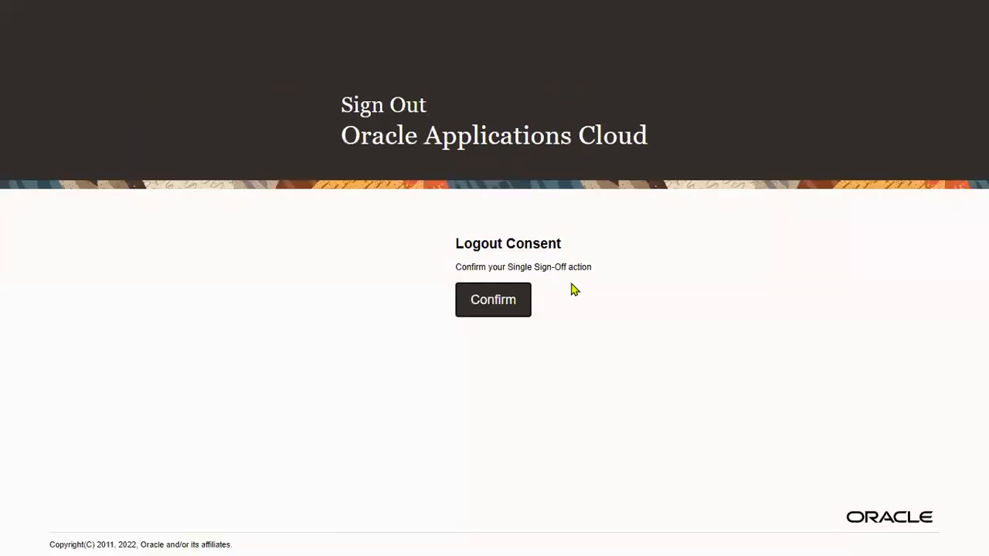
pyautogui.click(490, 302)
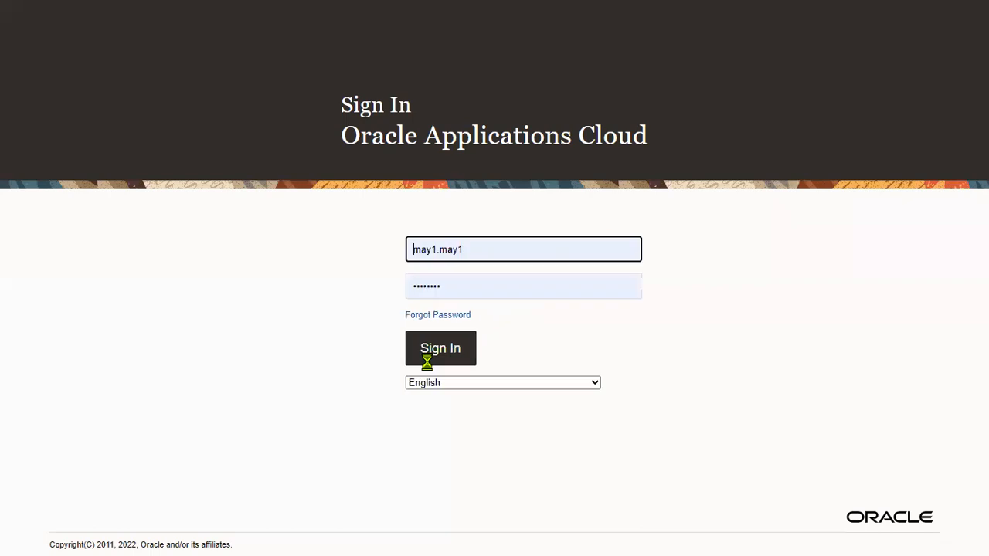
# Sign back in with the other user's credentials and show the My Client Groups hiring actions.
pyautogui.moveTo(502, 260); pyautogui.dragTo(170, 265)
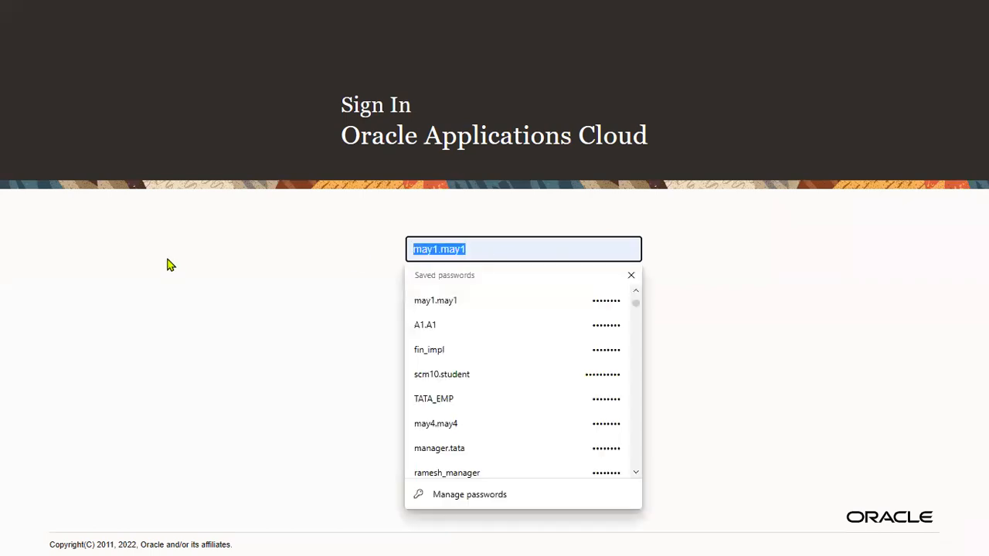
pyautogui.write('EMP.KPMG')
pyautogui.press('Tab')
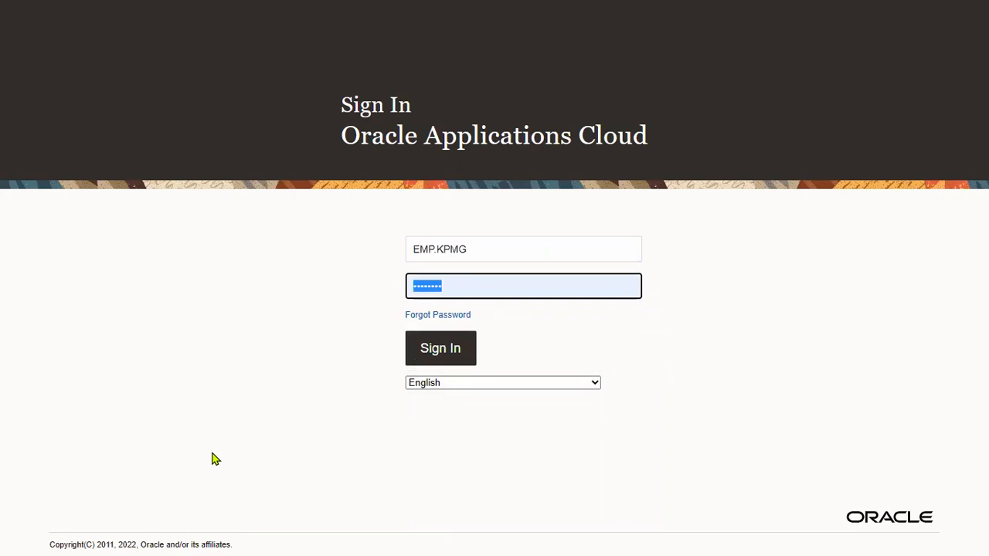
pyautogui.press('Return')
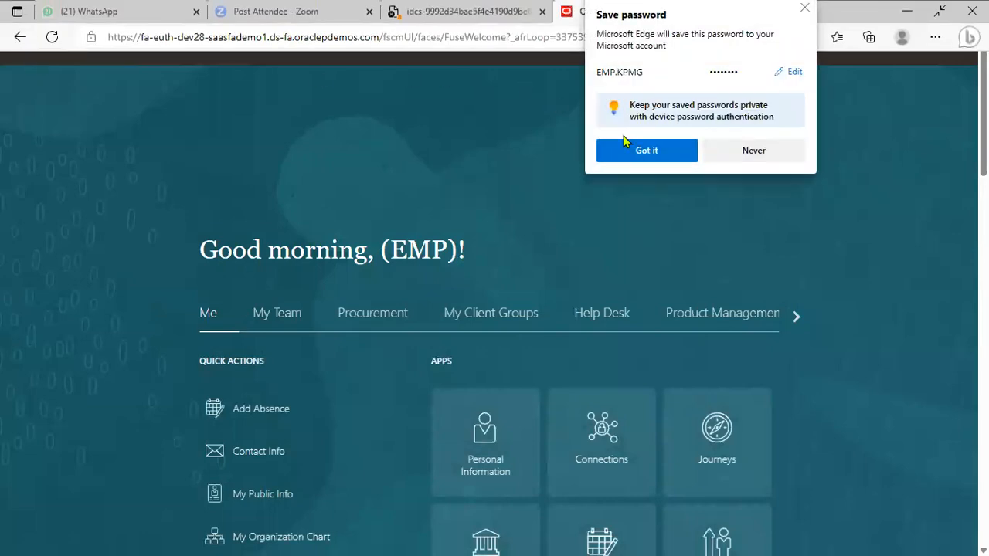
pyautogui.click(513, 316)
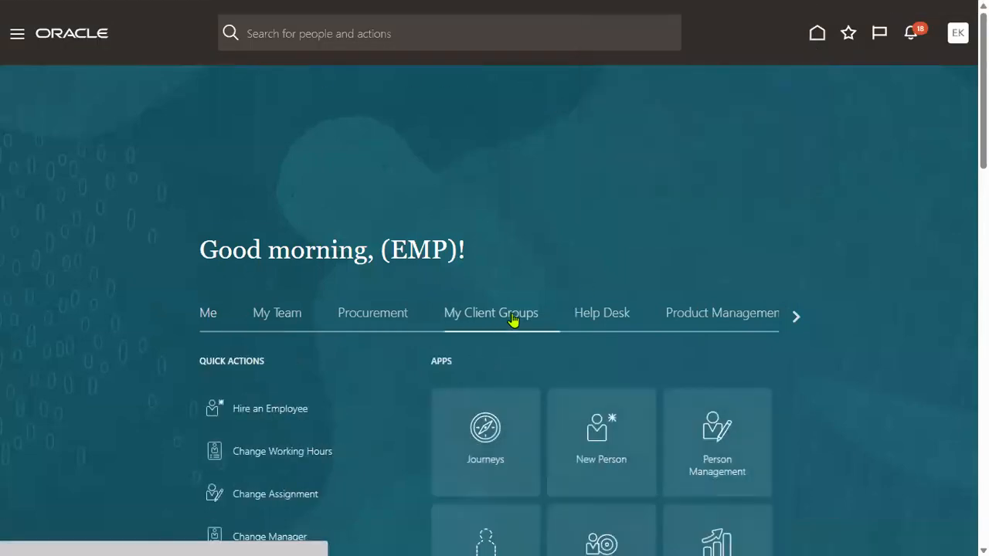
# Start a new hire with US1 Legal Entity as the legal employer.
pyautogui.scroll(-2, 530, 323)
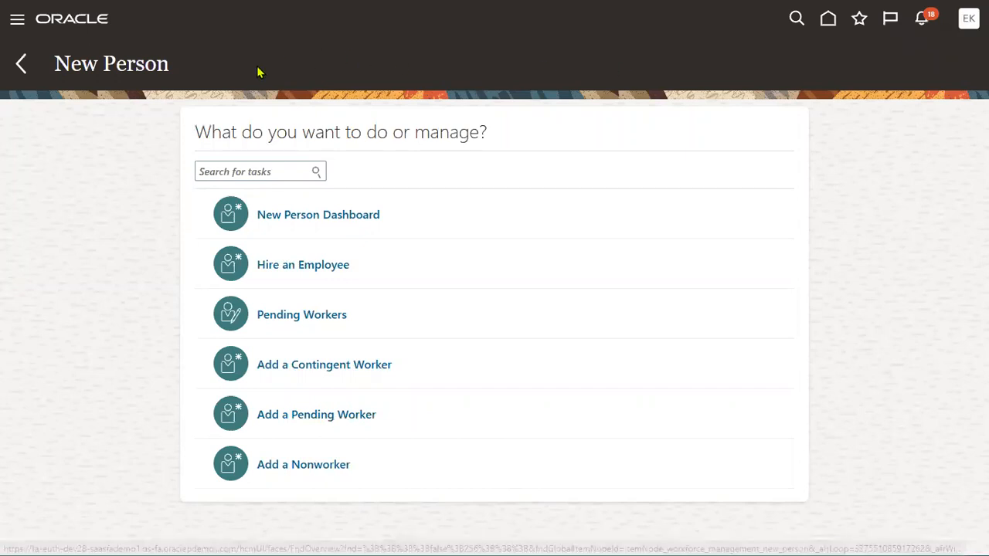
pyautogui.click(298, 268)
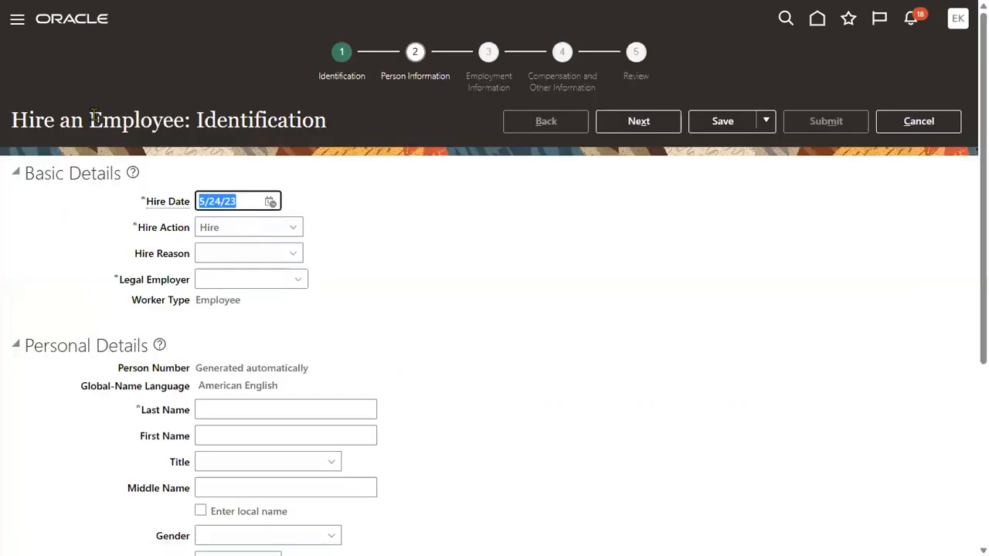
pyautogui.click(223, 282)
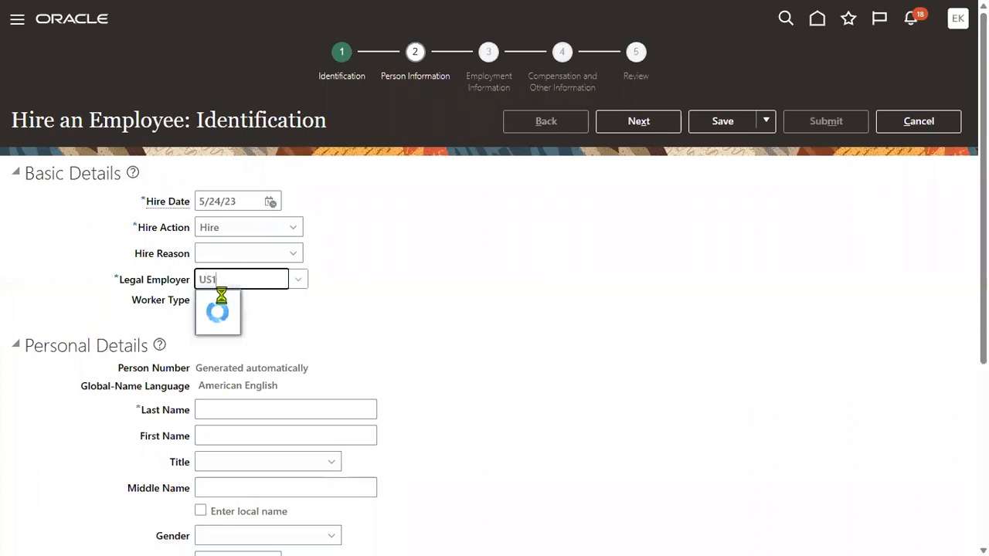
pyautogui.click(224, 305)
# Enter the new hire's last and first name, Male gender and birth date 1/1/88.
pyautogui.scroll(-3, 261, 376)
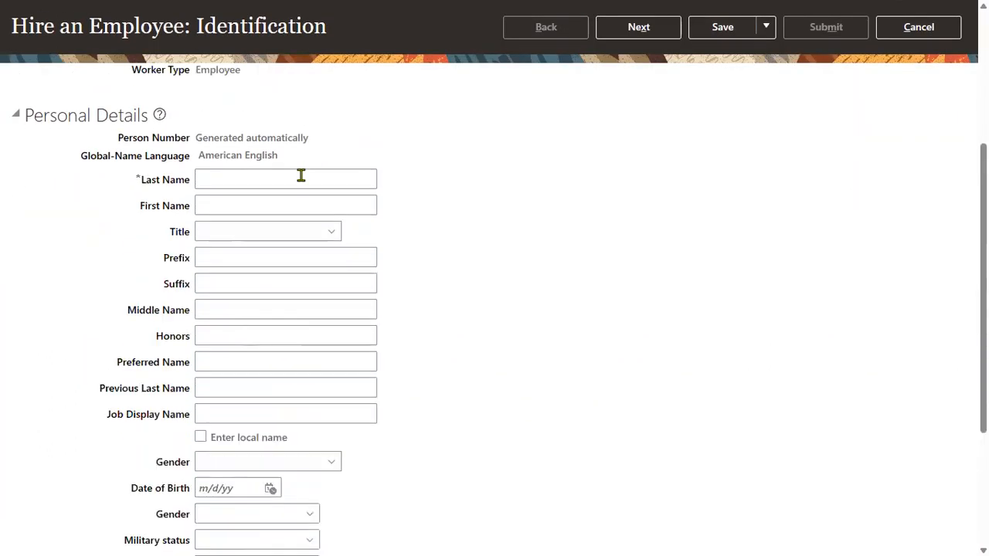
pyautogui.click(301, 177)
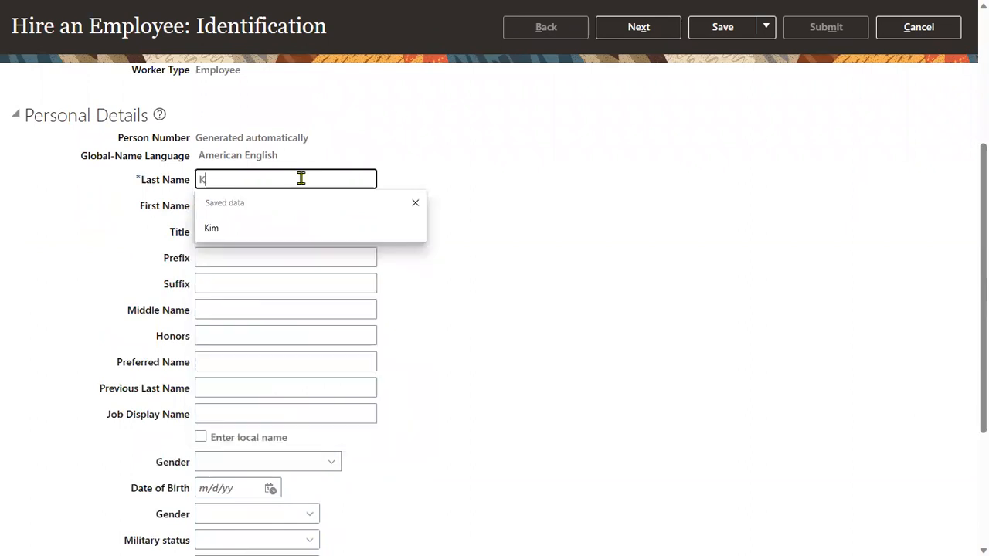
pyautogui.press('Tab')
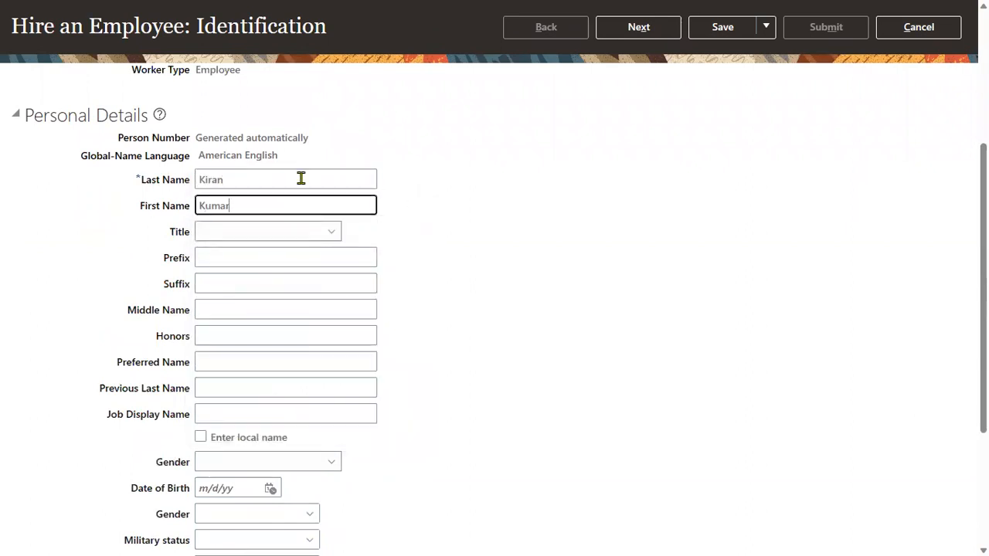
pyautogui.press('Tab')
pyautogui.click(255, 462)
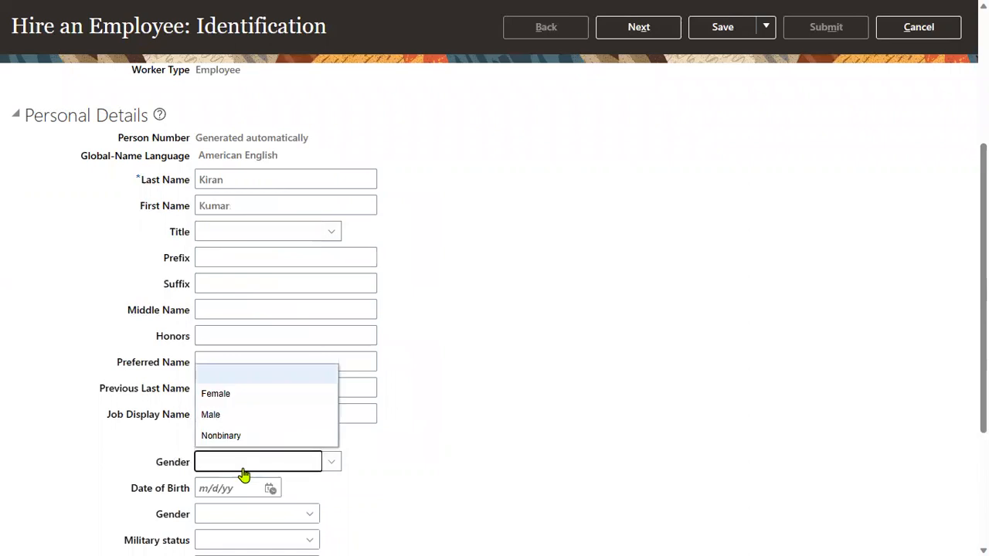
pyautogui.click(239, 415)
pyautogui.click(222, 492)
pyautogui.click(214, 534)
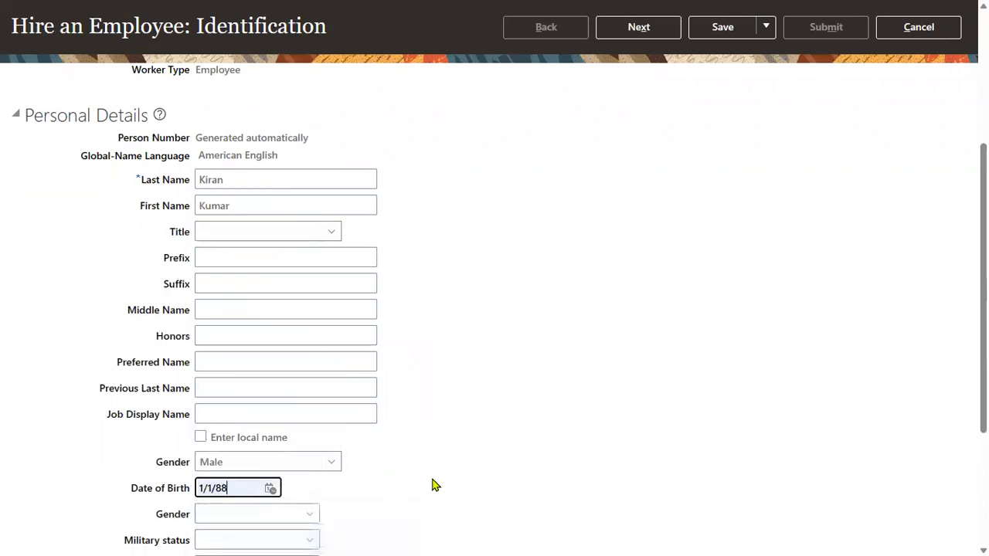
# Add a Social Security Number national ID for the new hire and continue to Person Information.
pyautogui.scroll(-3, 430, 483)
pyautogui.click(127, 472)
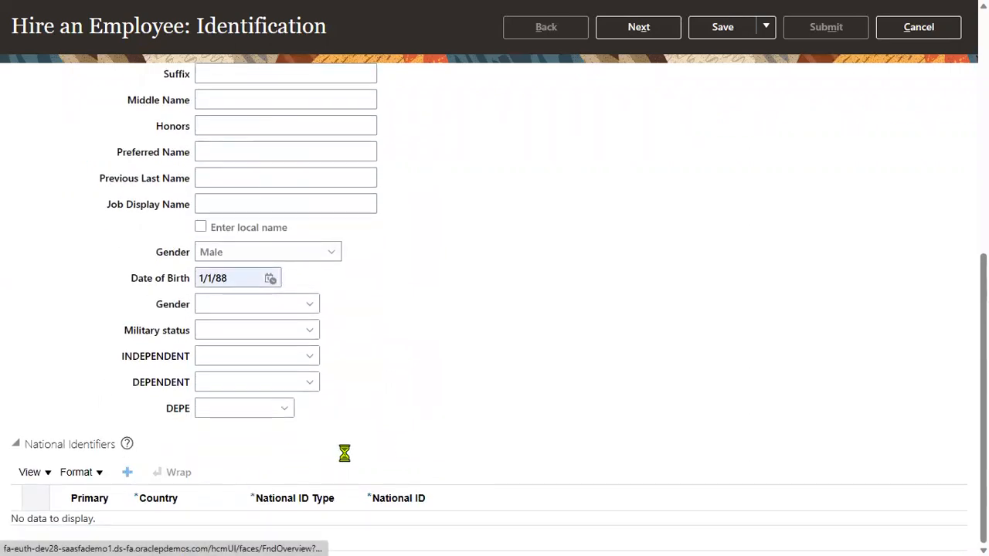
pyautogui.click(337, 532)
pyautogui.click(335, 482)
pyautogui.click(444, 532)
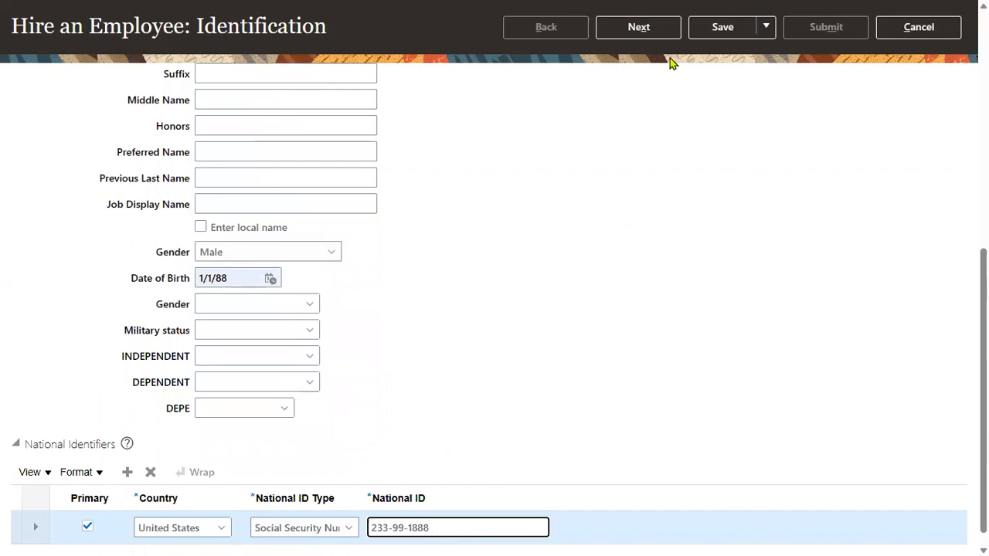
pyautogui.click(666, 27)
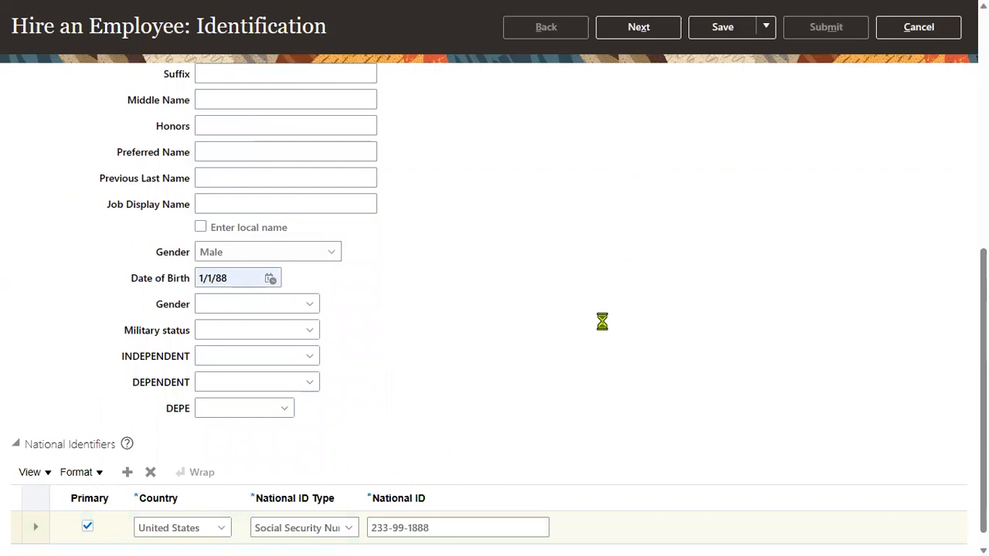
# Fill in the new hire's home address line and ZIP code from suggestions, then continue.
pyautogui.click(289, 344)
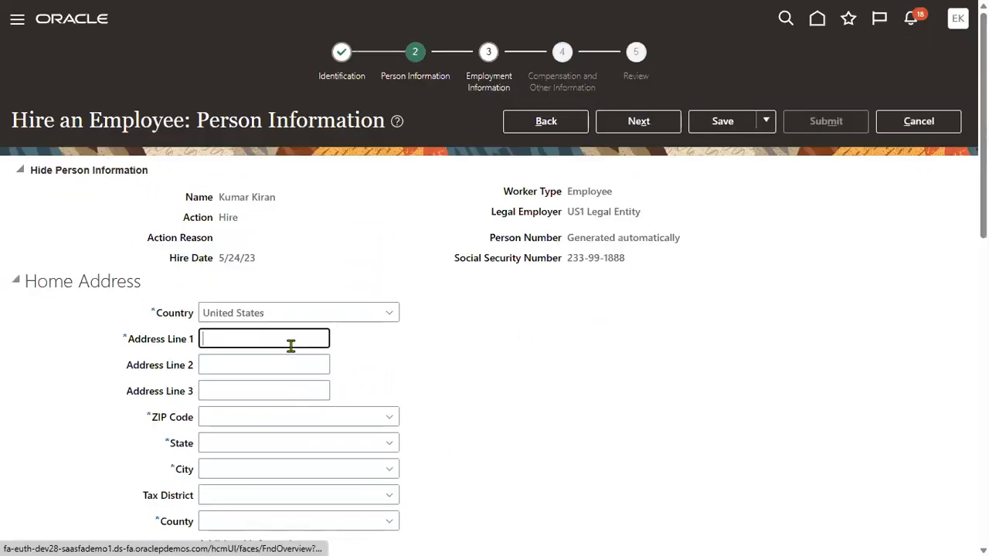
pyautogui.write('Home')
pyautogui.click(249, 389)
pyautogui.click(225, 418)
pyautogui.write('12200')
pyautogui.click(221, 467)
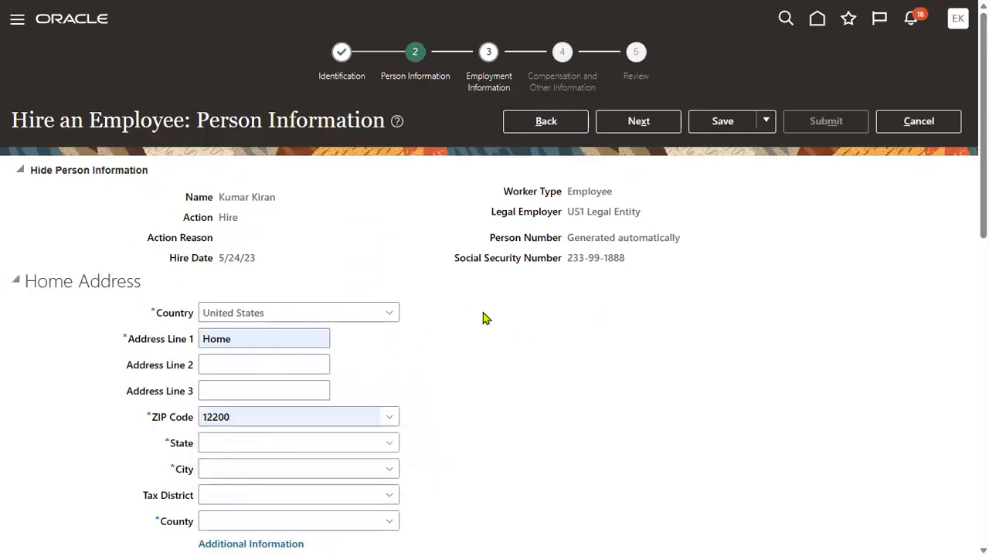
pyautogui.click(632, 123)
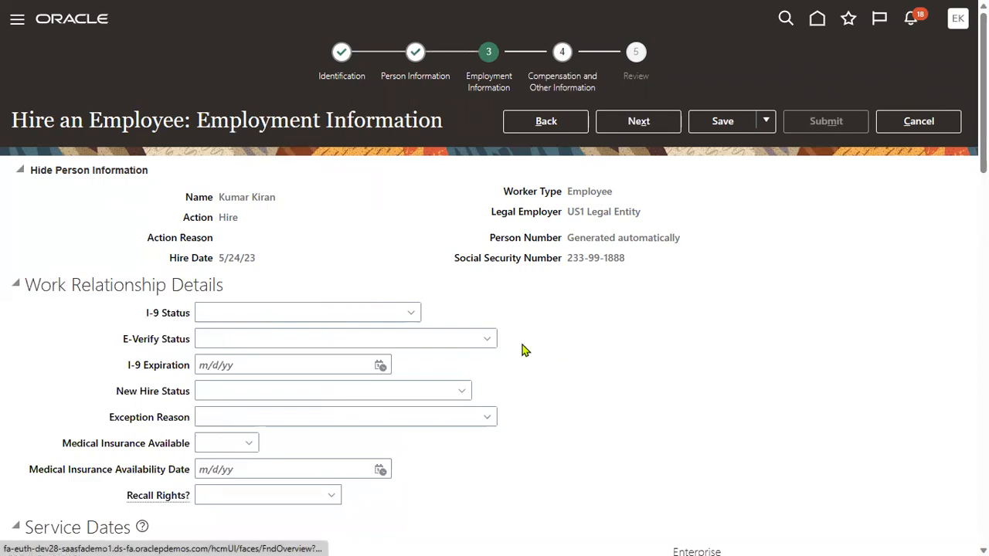
# Set business unit to US1 Business Unit and position to Recruiter, then try to advance.
pyautogui.scroll(-5, 522, 350)
pyautogui.click(239, 345)
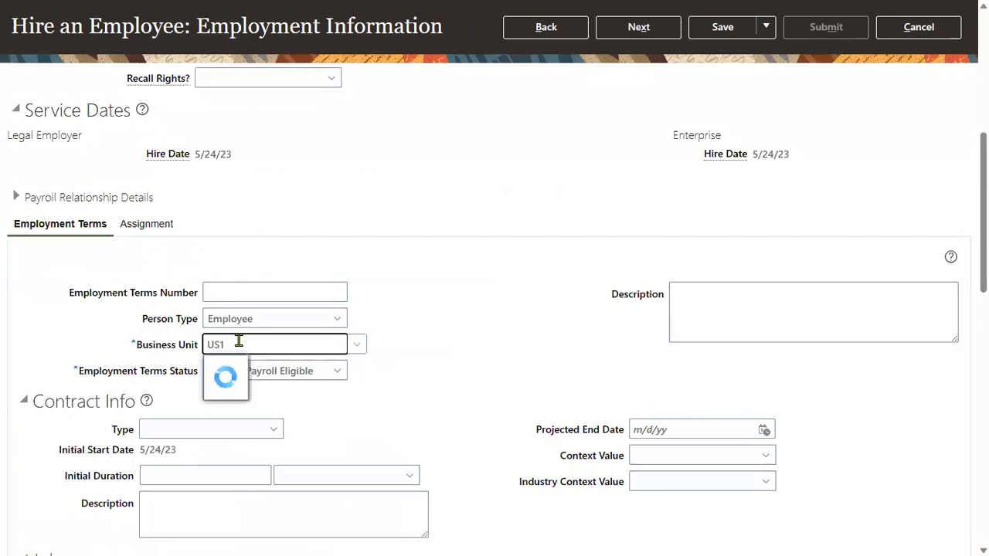
pyautogui.click(236, 368)
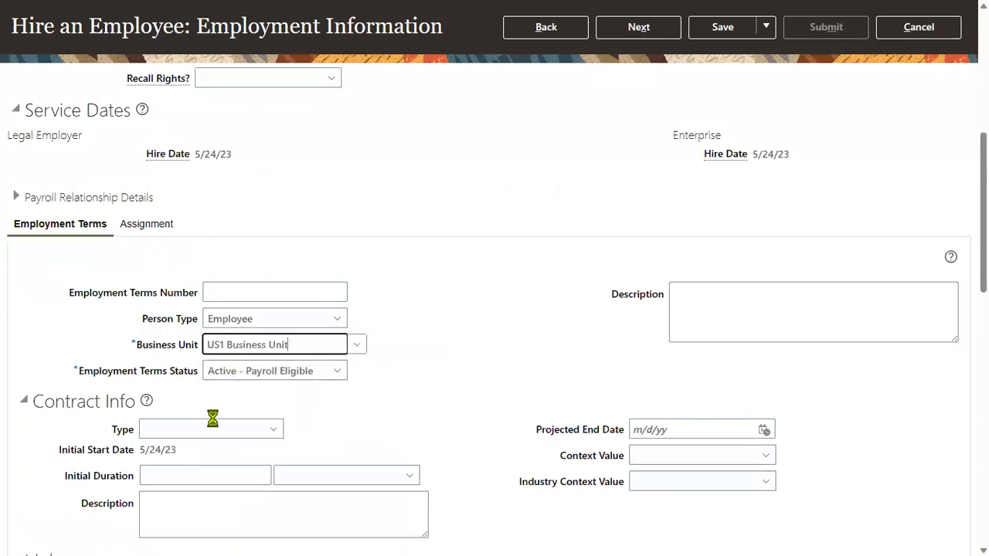
pyautogui.scroll(-4, 250, 424)
pyautogui.click(186, 253)
pyautogui.write('Recr')
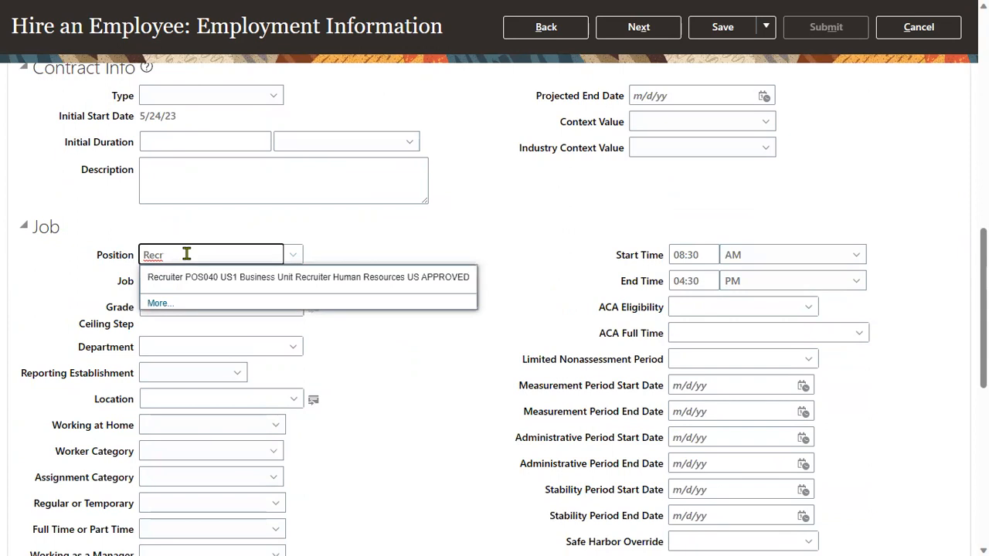
pyautogui.click(207, 275)
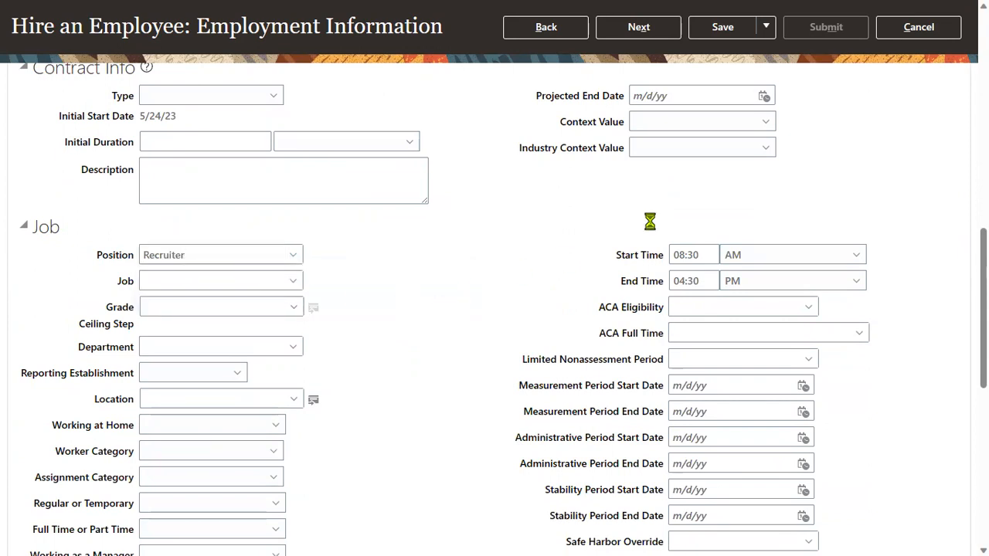
pyautogui.scroll(15, 767, 203)
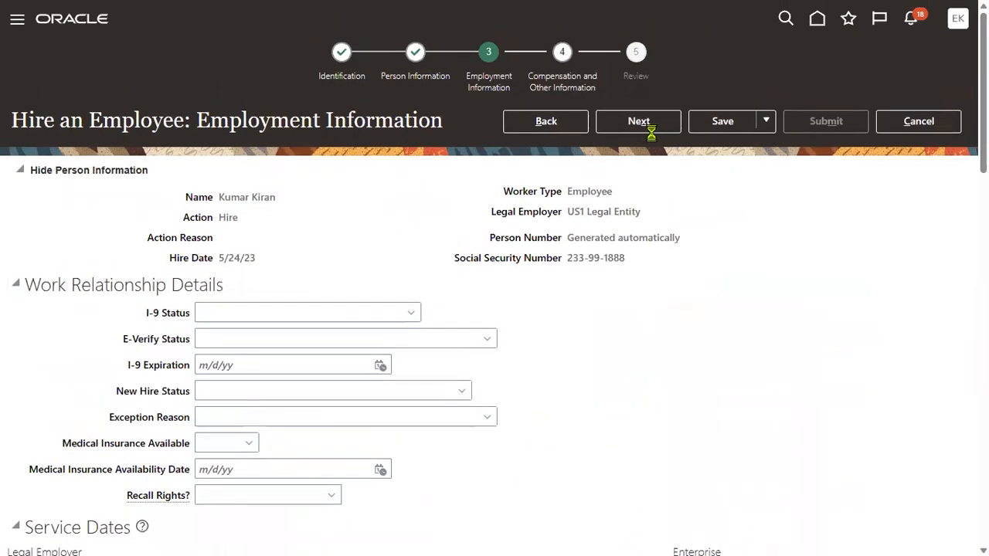
pyautogui.click(648, 126)
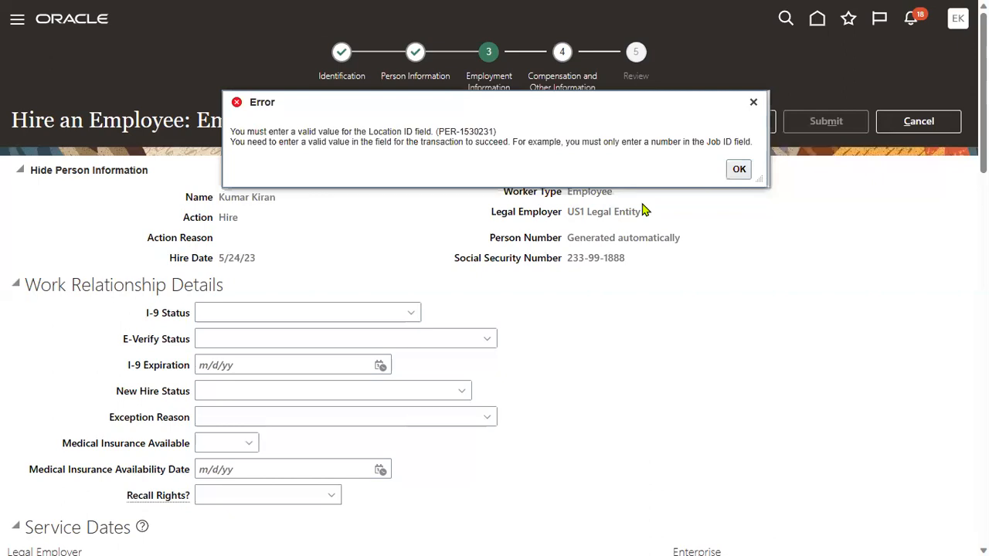
# Dismiss the missing location error and scroll through the employment details.
pyautogui.click(738, 169)
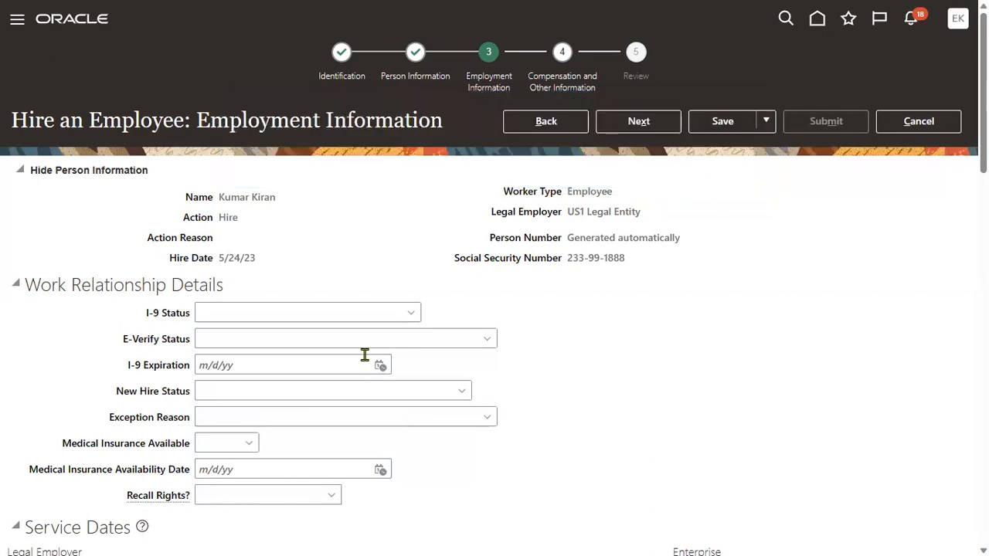
pyautogui.scroll(-8, 363, 352)
pyautogui.scroll(-2, 271, 342)
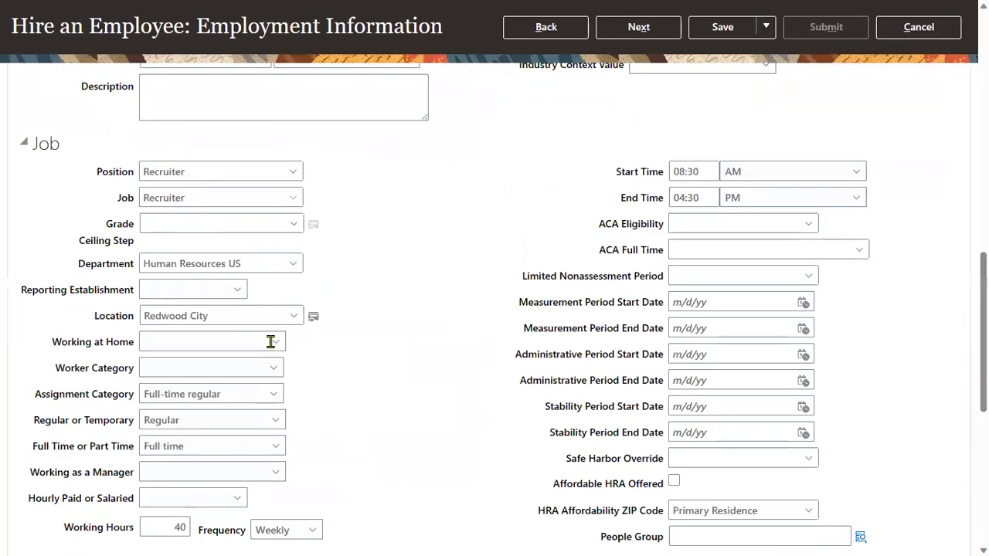
pyautogui.scroll(-1, 270, 341)
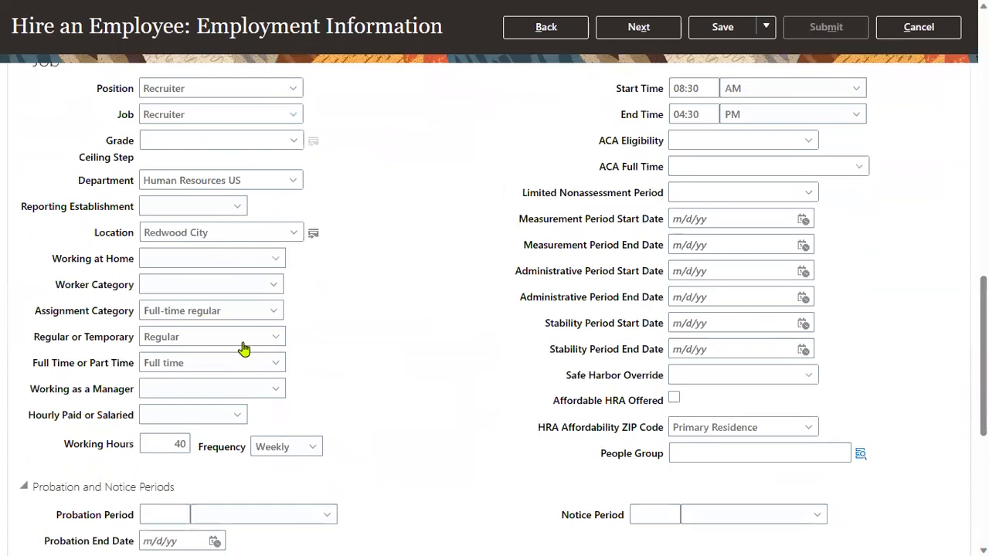
pyautogui.scroll(-1, 231, 338)
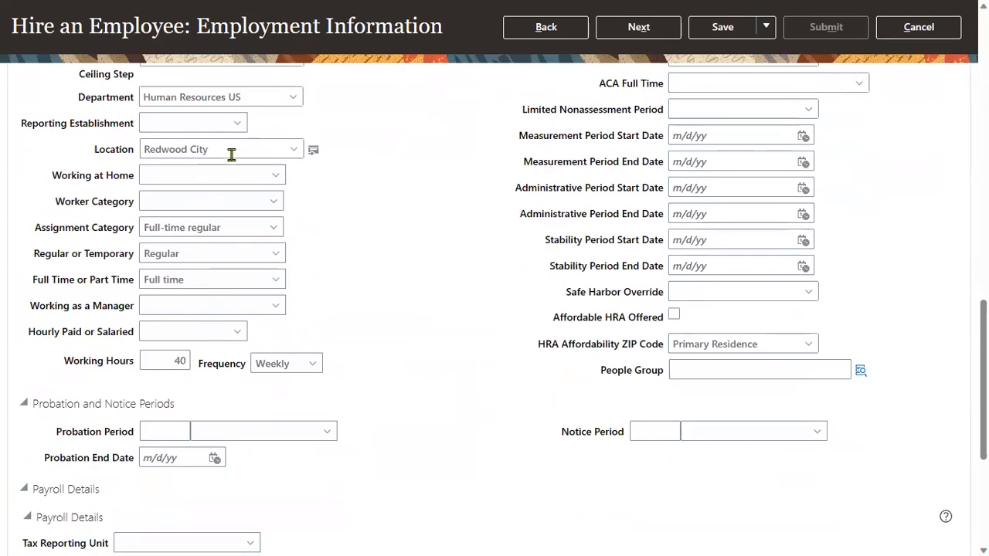
pyautogui.scroll(3, 256, 190)
# Change the job to Human Resources Generalist and retry advancing, dismissing the Location ID error.
pyautogui.click(206, 282)
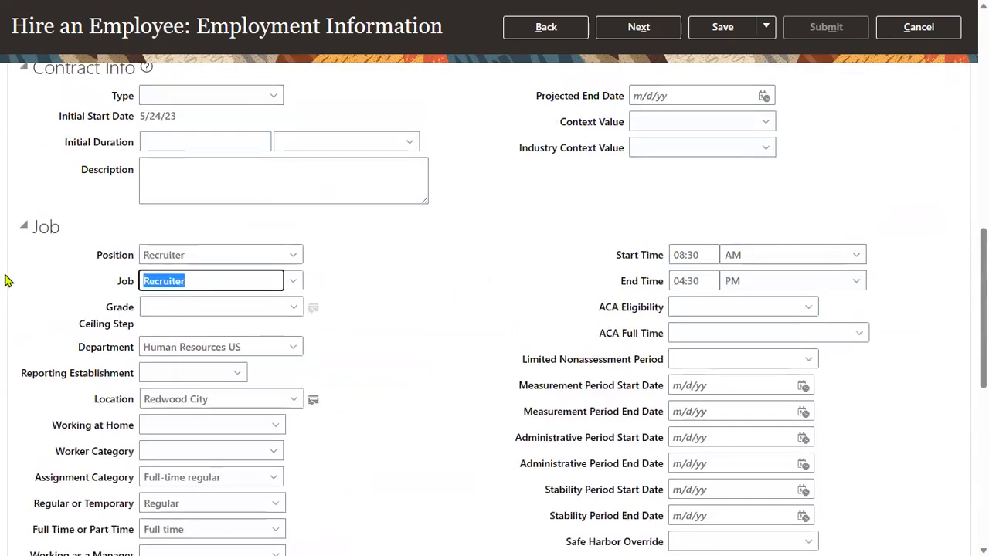
pyautogui.write('human')
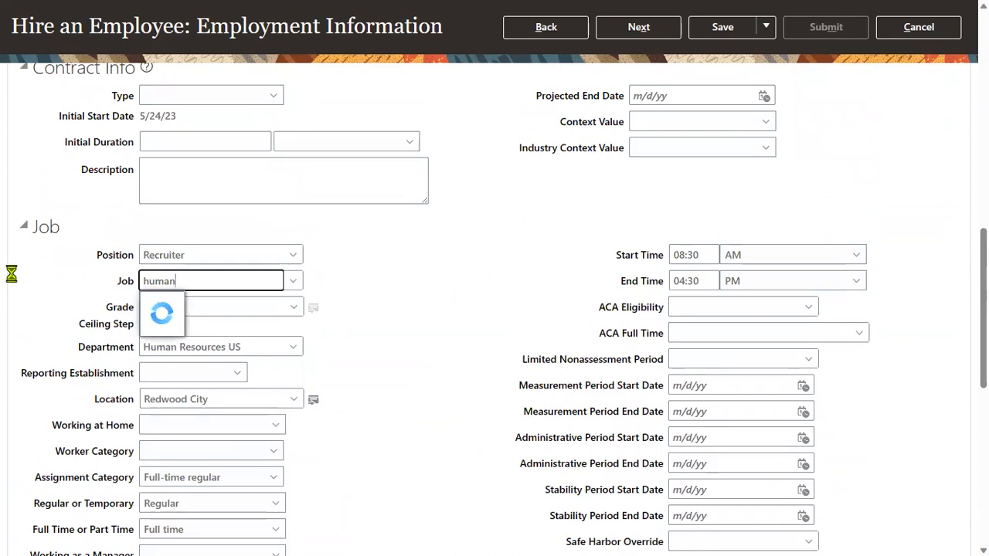
pyautogui.click(360, 309)
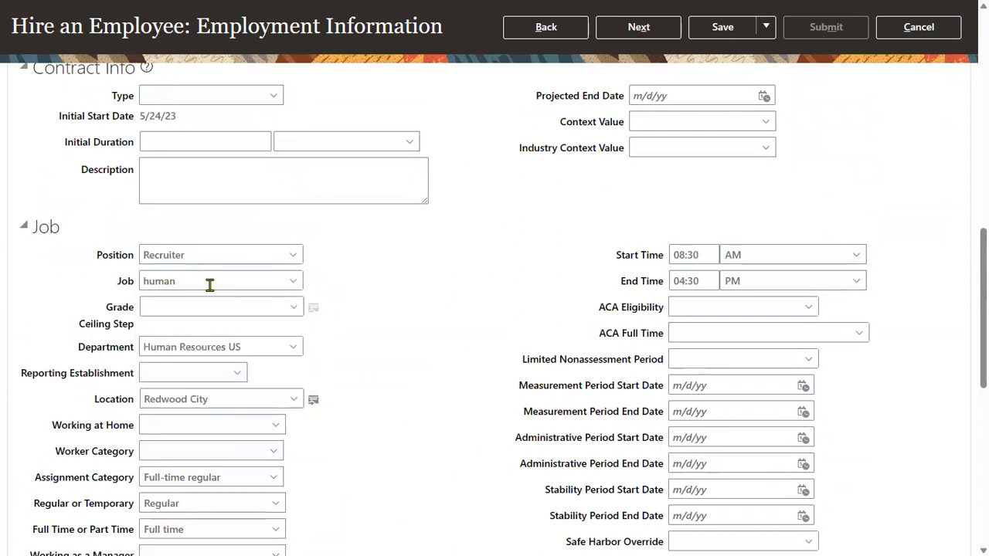
pyautogui.click(210, 285)
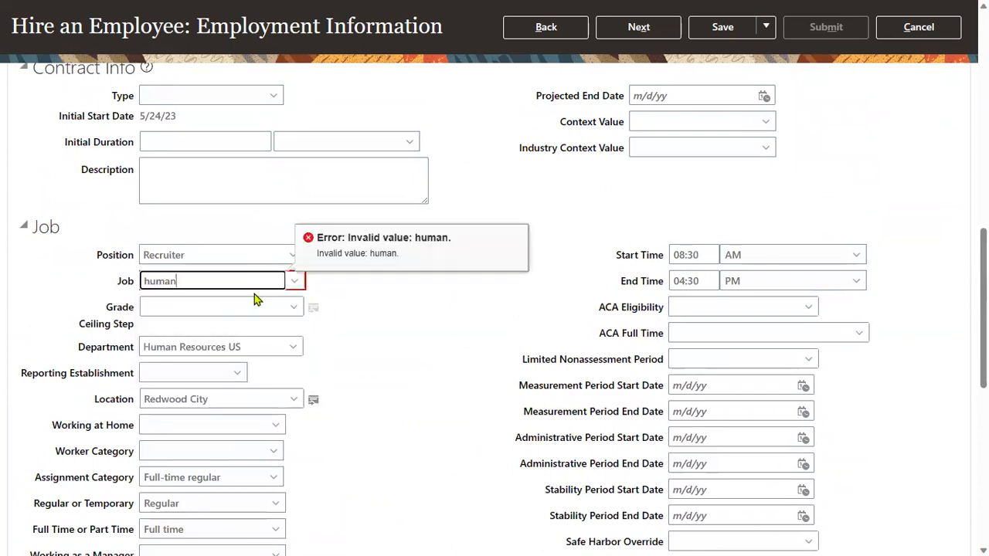
pyautogui.click(190, 346)
pyautogui.click(645, 30)
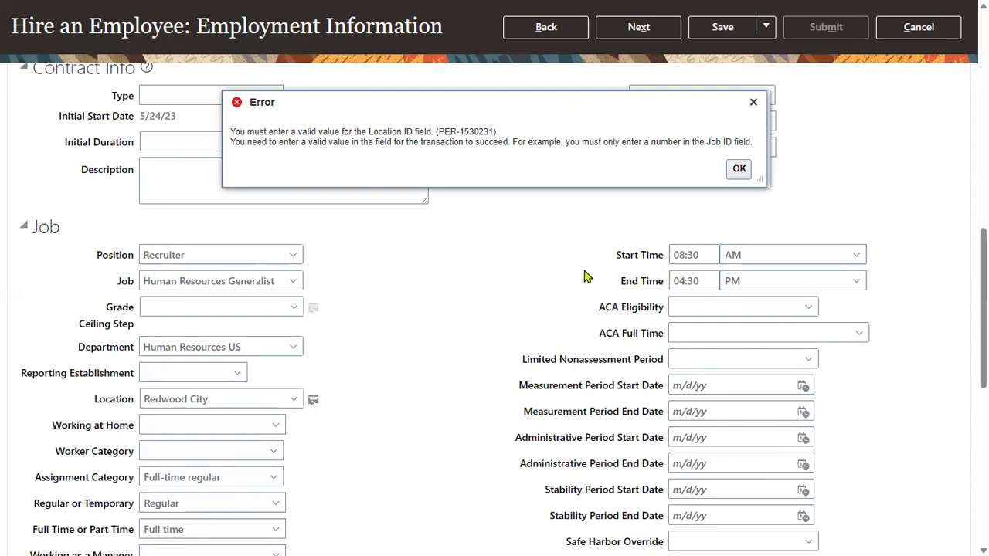
pyautogui.click(739, 169)
# Clear the Recruiter position, set the job to Finance Manager, and retry advancing.
pyautogui.scroll(-4, 260, 347)
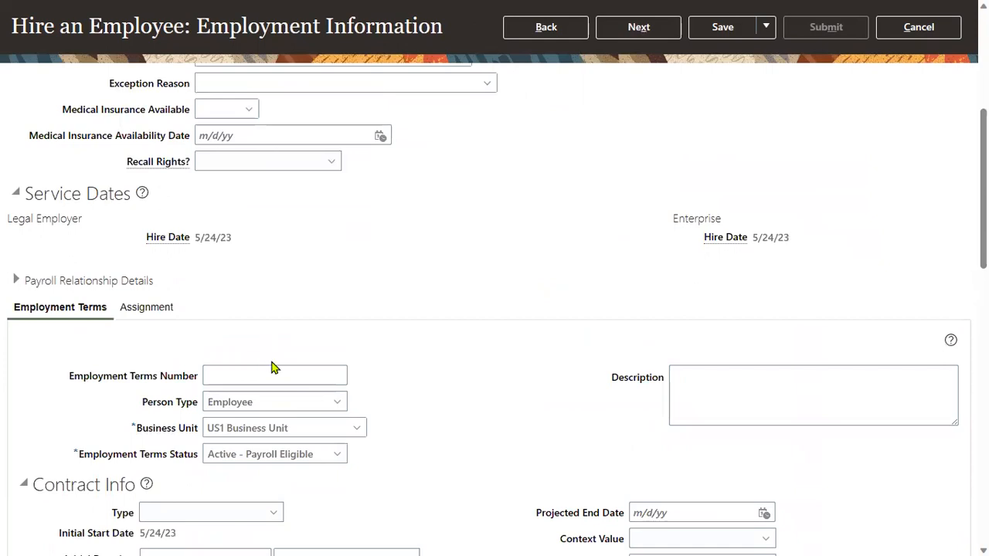
pyautogui.scroll(-3, 279, 472)
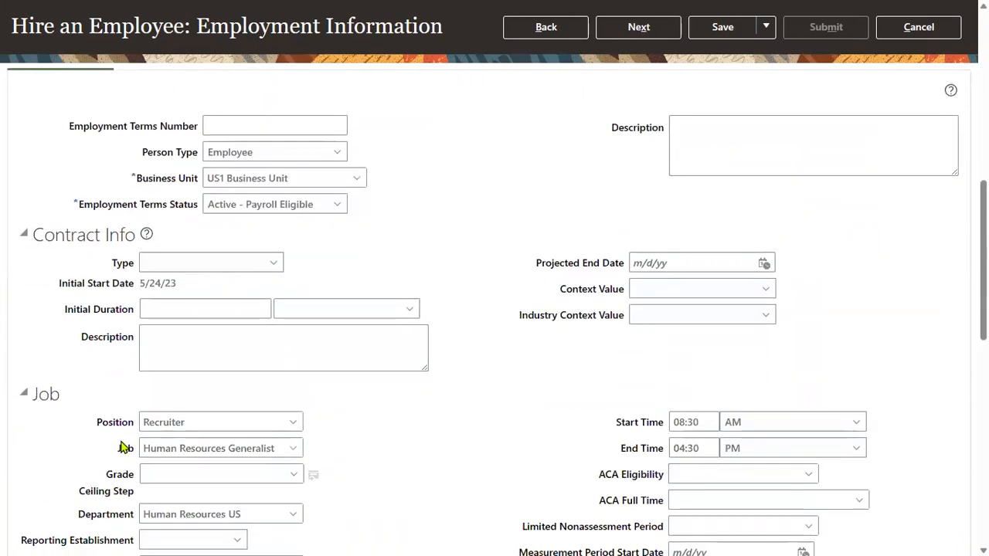
pyautogui.click(227, 423)
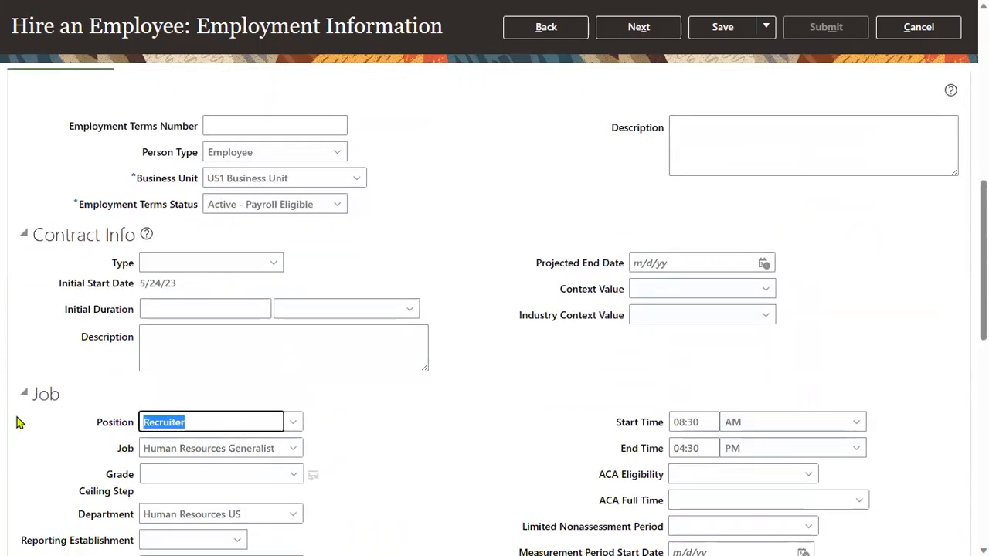
pyautogui.press('Delete')
pyautogui.press('Tab')
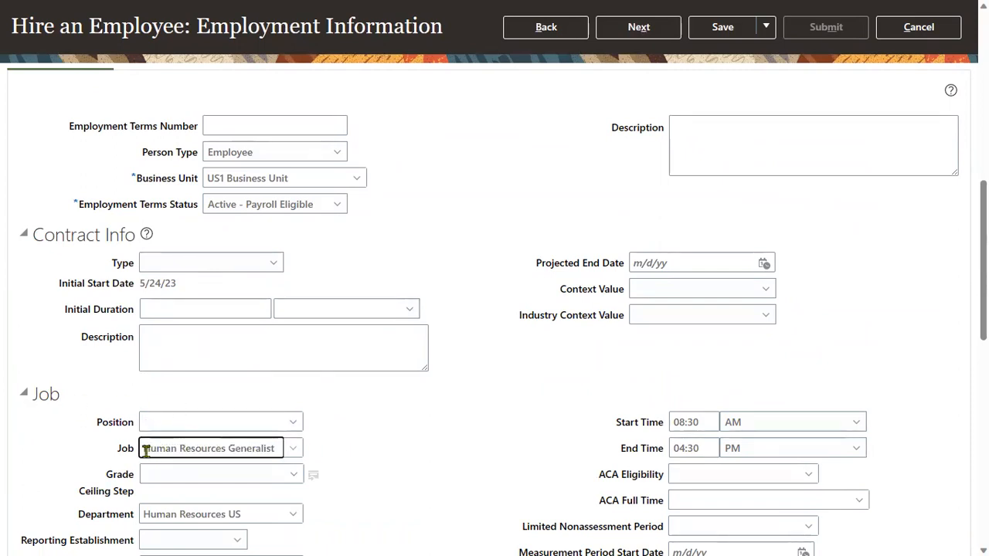
pyautogui.write('Fina')
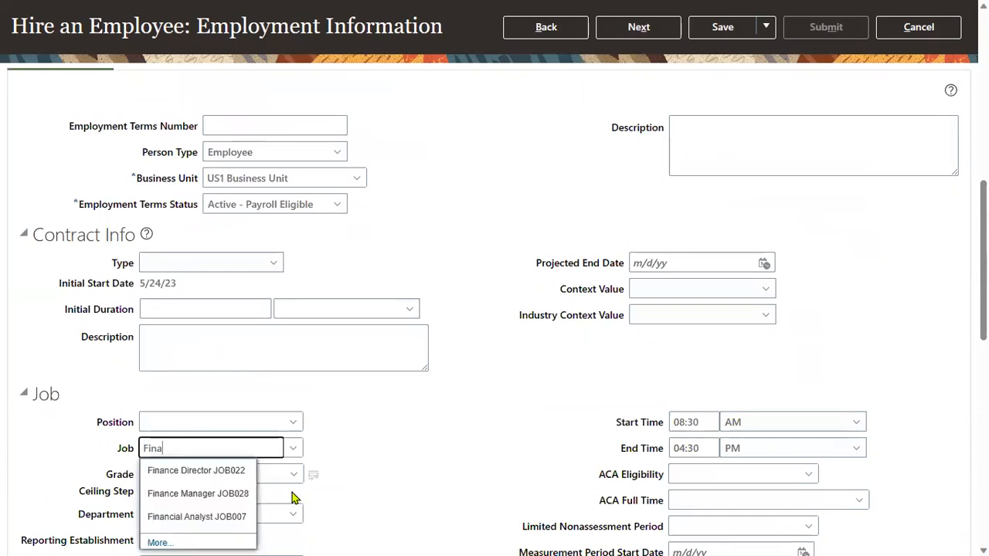
pyautogui.click(236, 495)
pyautogui.scroll(10, 573, 363)
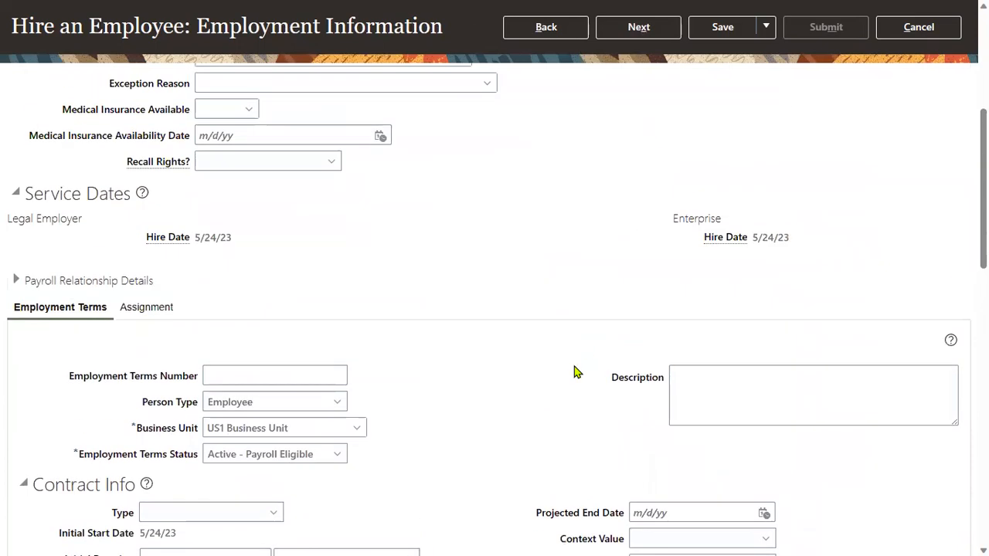
pyautogui.click(638, 131)
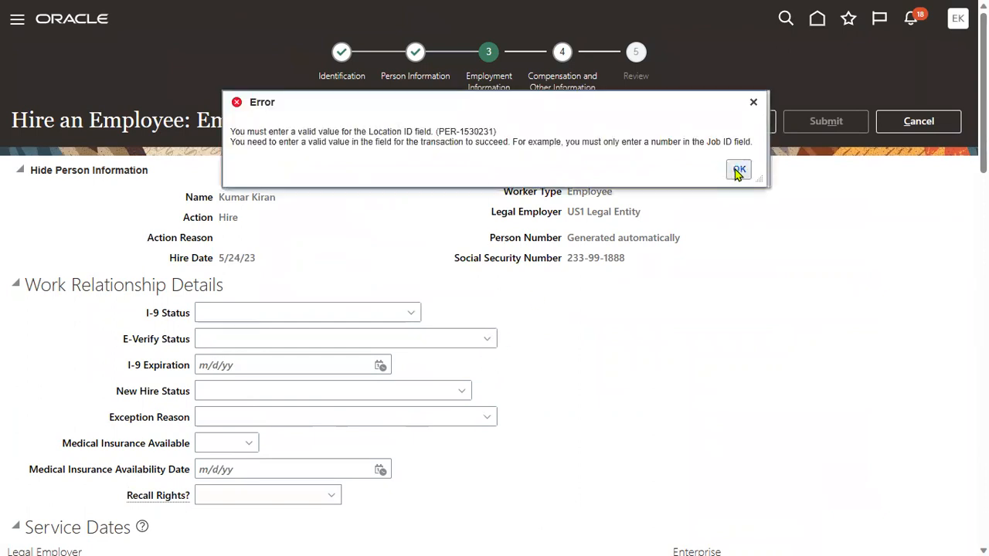
# Dismiss the recurring Location ID errors, check assignment details, and cancel the hire.
pyautogui.click(739, 170)
pyautogui.scroll(-4, 16, 532)
pyautogui.click(161, 310)
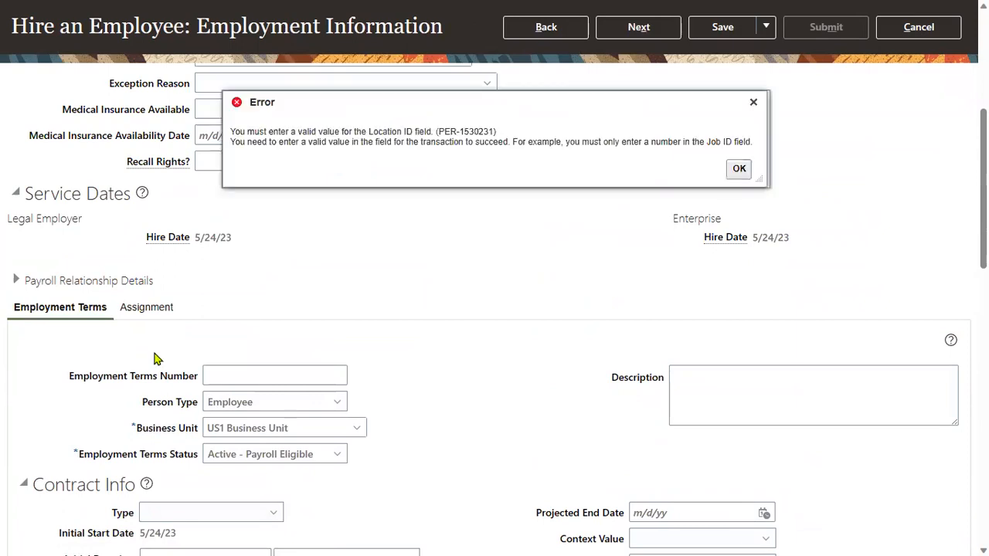
pyautogui.click(737, 169)
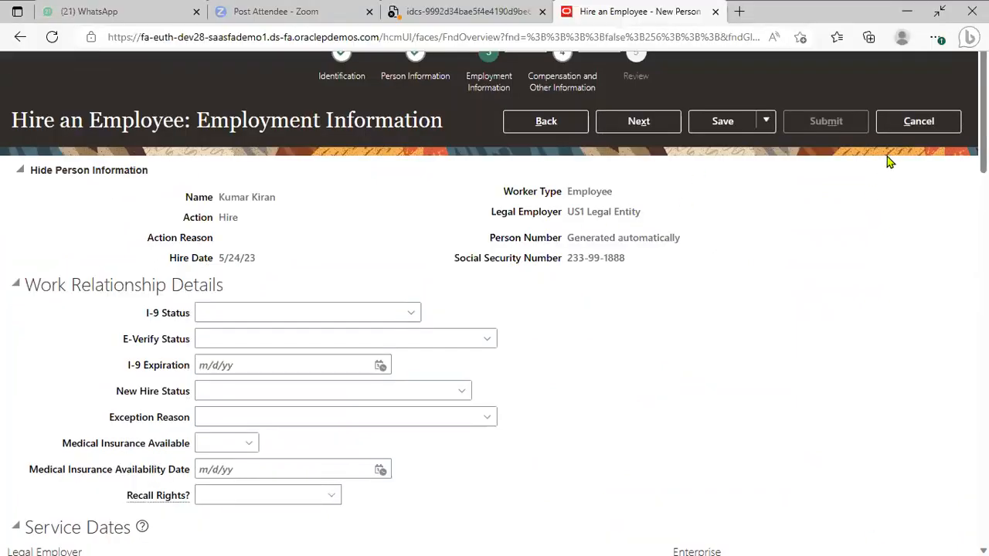
pyautogui.click(918, 27)
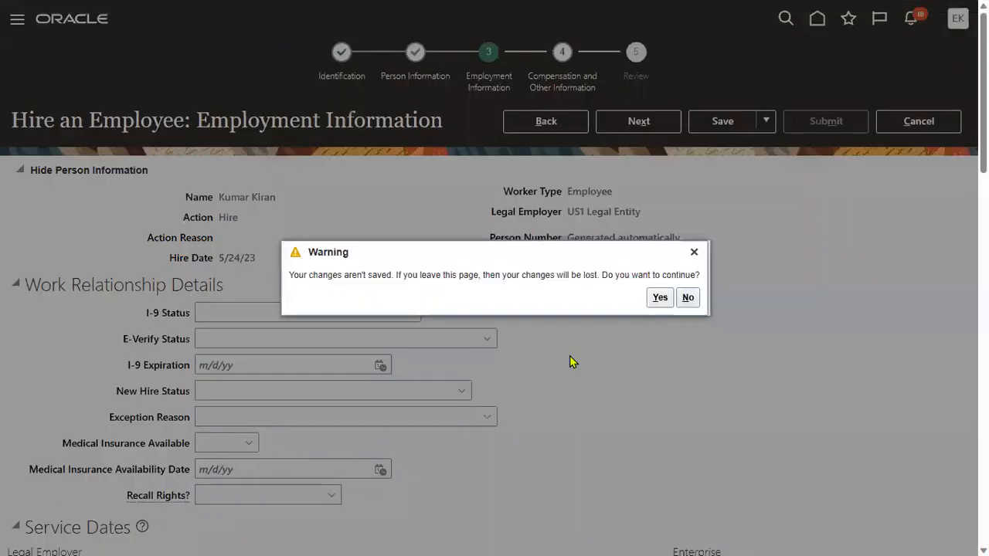
# Discard the unsaved hire, restart Hire an Employee, and set legal employer to US1 Legal Entity.
pyautogui.click(658, 300)
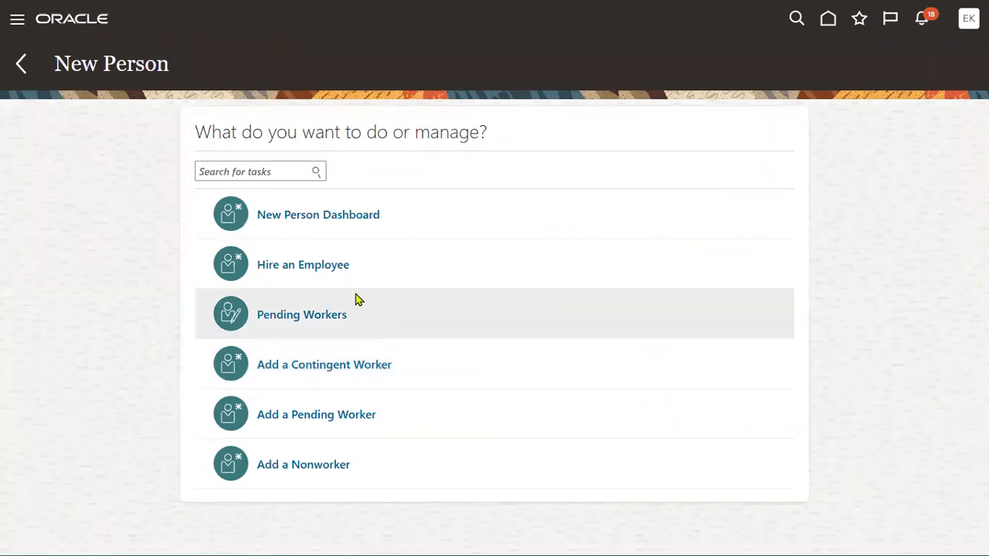
pyautogui.click(340, 268)
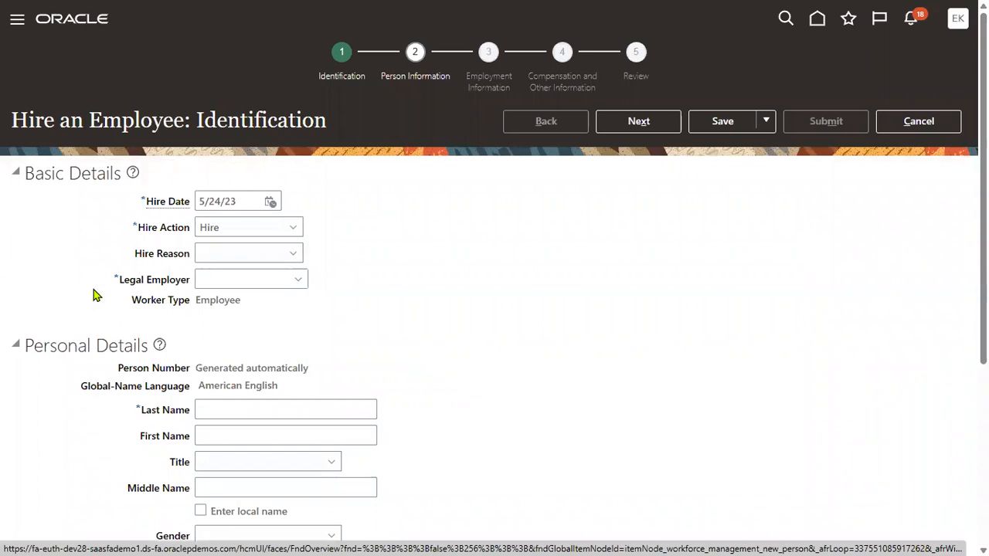
pyautogui.click(210, 276)
pyautogui.write('US1')
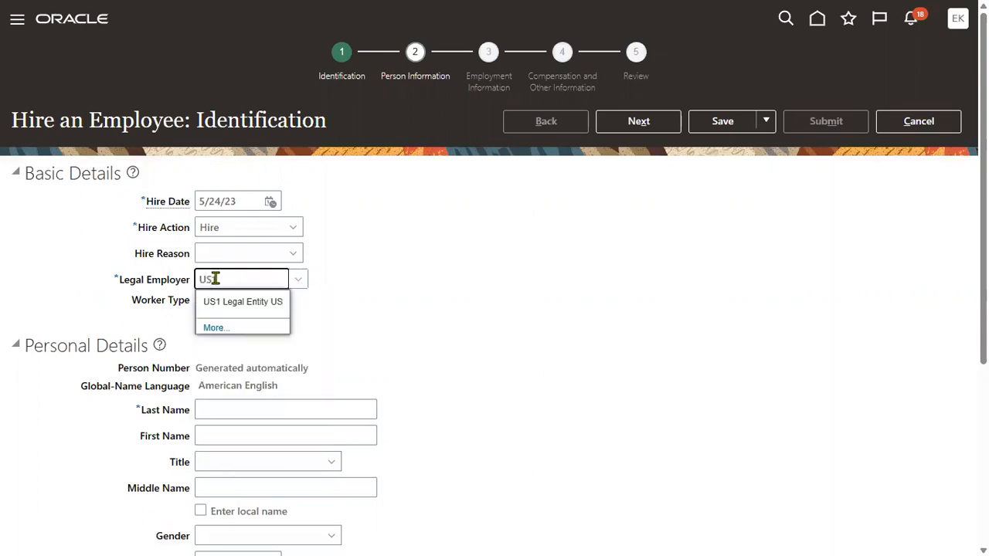
pyautogui.click(208, 302)
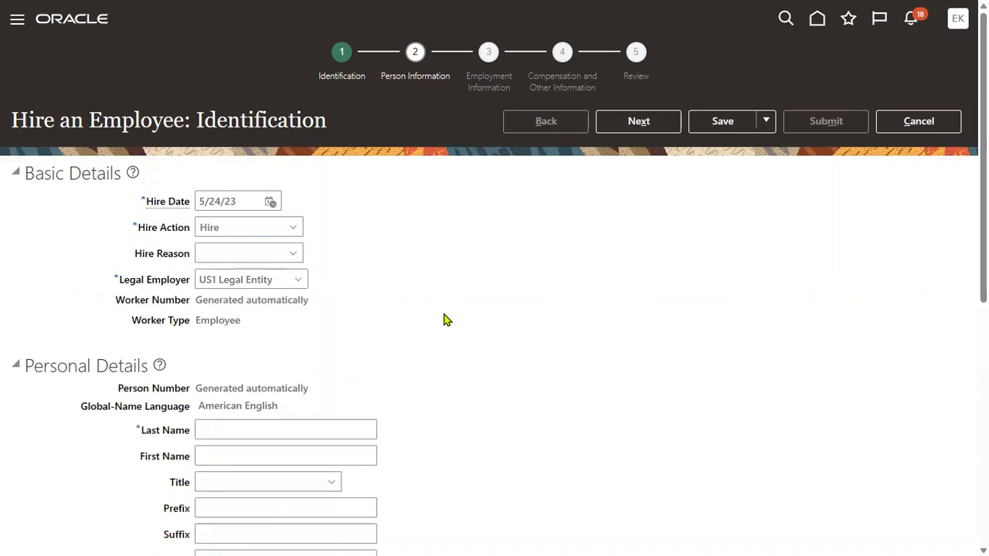
# Enter the employee's last and first names, gender Male, and date of birth 1/1/88.
pyautogui.scroll(-3, 353, 322)
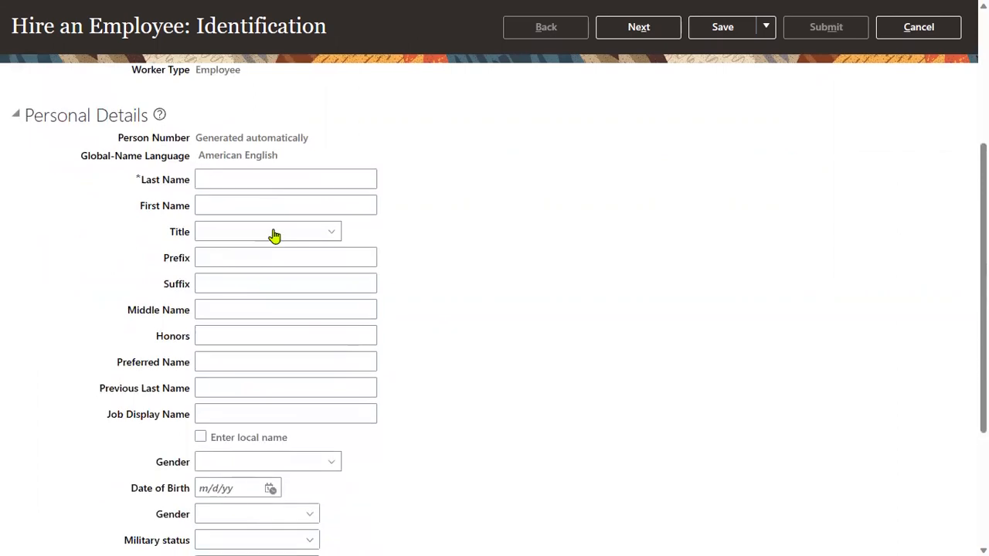
pyautogui.click(269, 180)
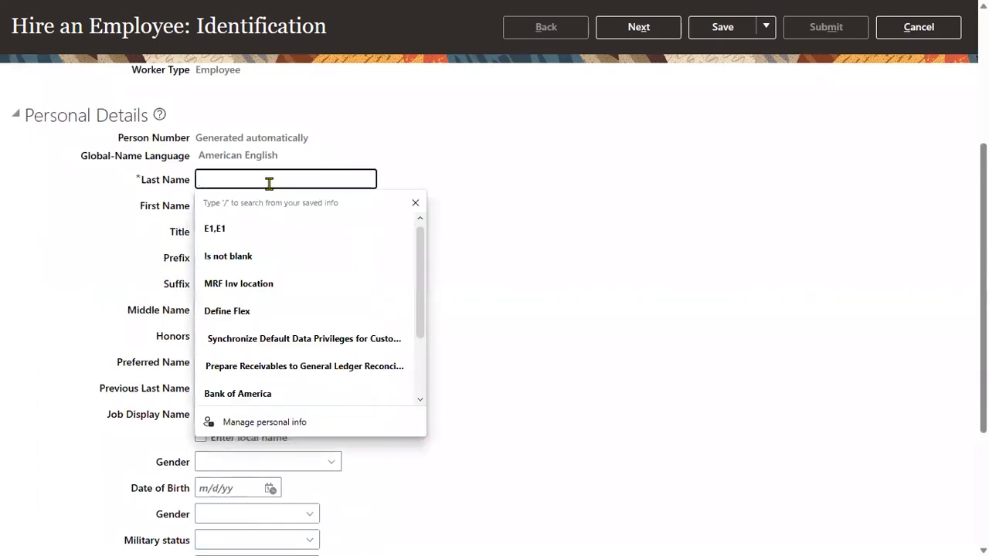
pyautogui.write('KIRAN')
pyautogui.press('Tab')
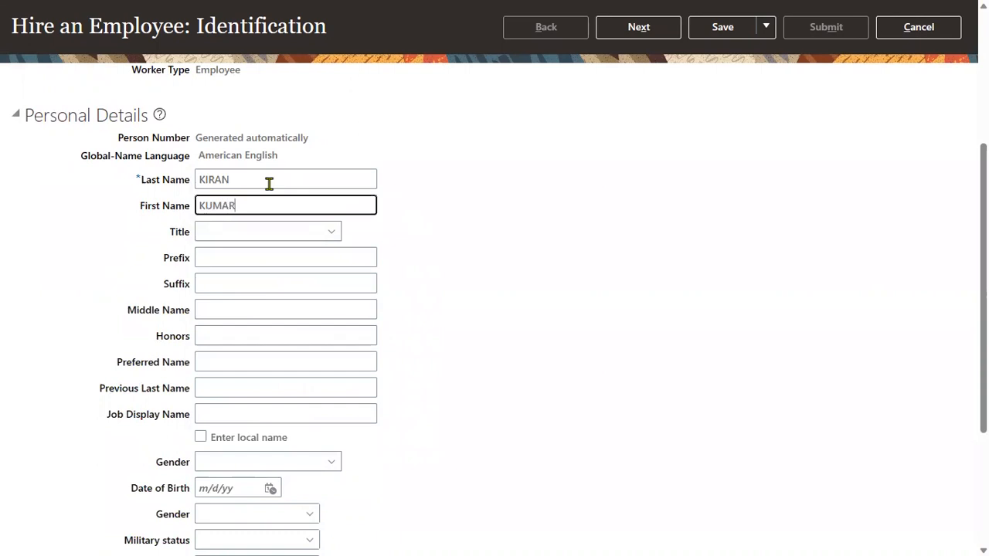
pyautogui.click(489, 292)
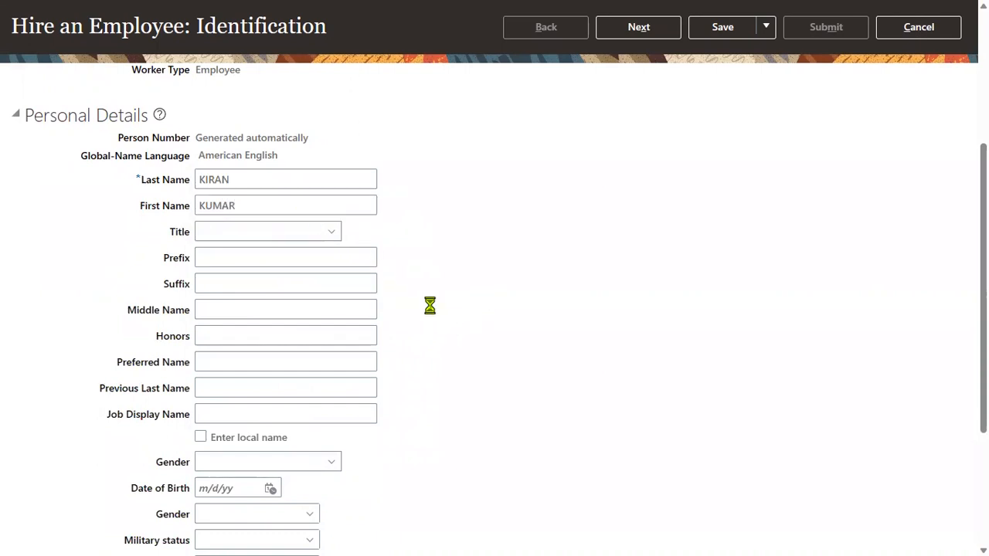
pyautogui.click(310, 467)
pyautogui.click(267, 413)
pyautogui.click(239, 489)
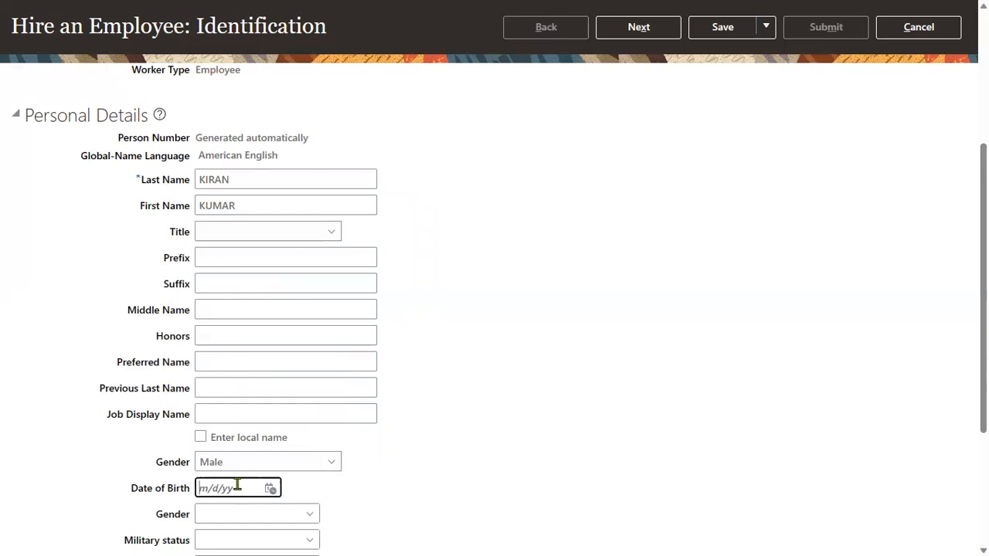
pyautogui.click(238, 536)
# Add a Social Security Number national identifier with the employee's ID number.
pyautogui.scroll(-3, 406, 473)
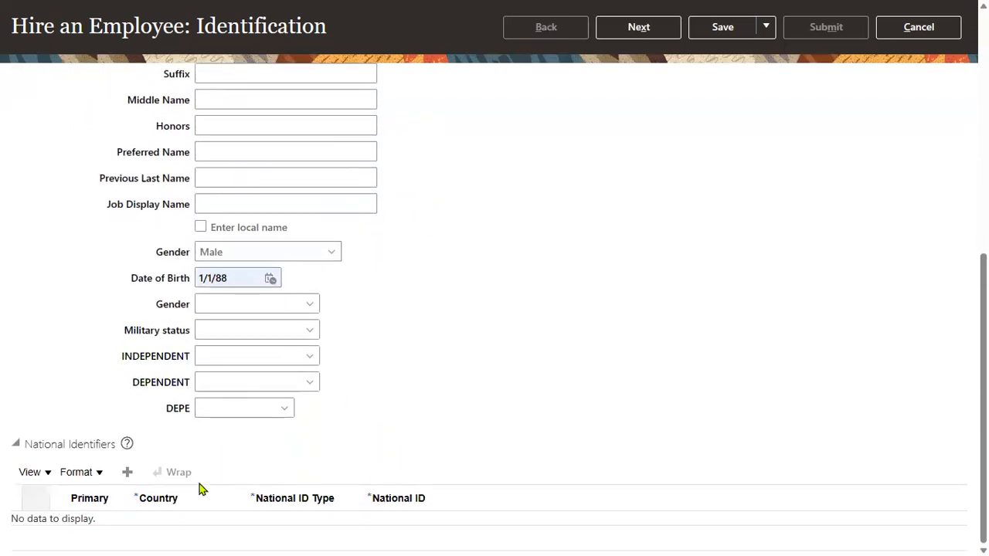
pyautogui.click(128, 473)
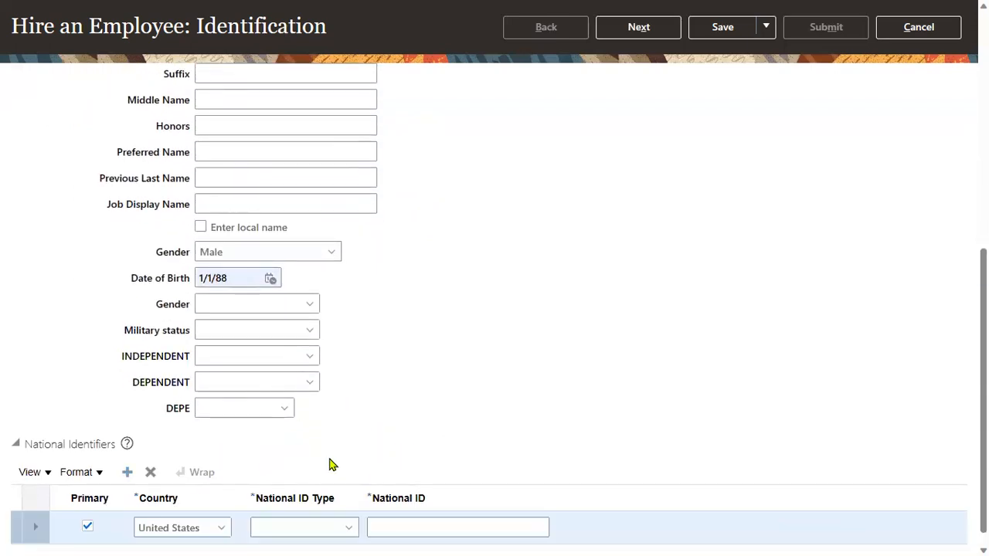
pyautogui.click(307, 532)
pyautogui.click(261, 476)
pyautogui.click(408, 529)
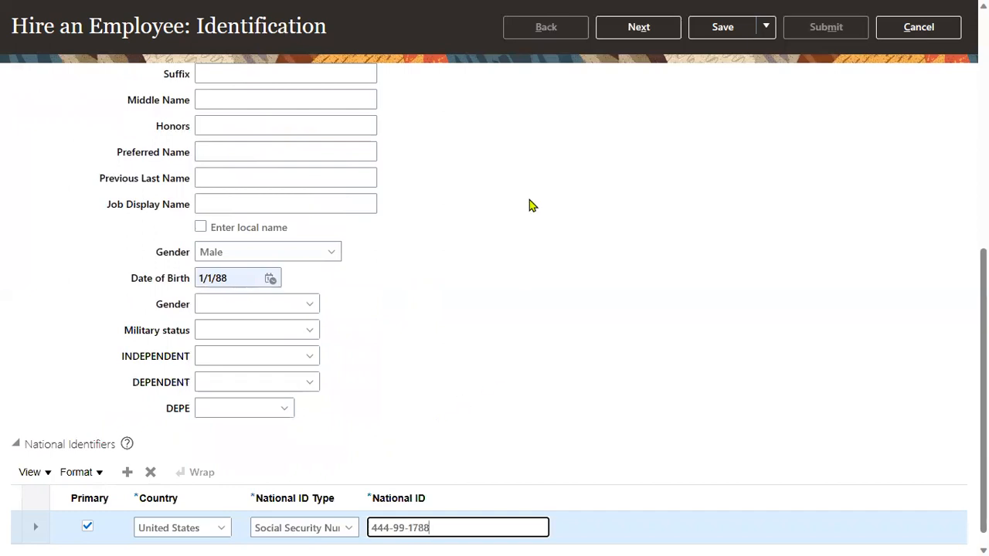
pyautogui.click(640, 31)
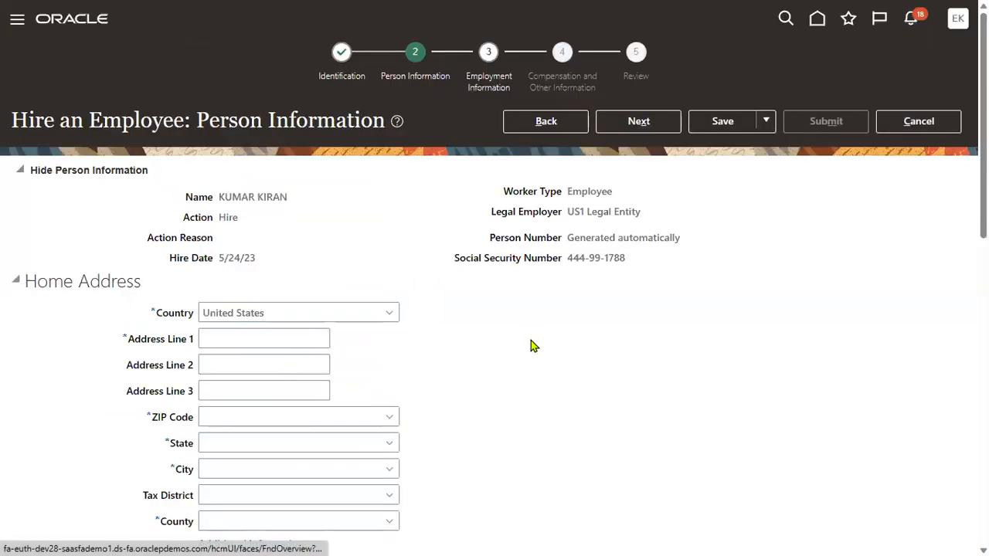
# Fill Address Line 1 with Home and ZIP Code 12200, then dismiss the missing-values error.
pyautogui.click(255, 340)
pyautogui.click(245, 378)
pyautogui.click(231, 413)
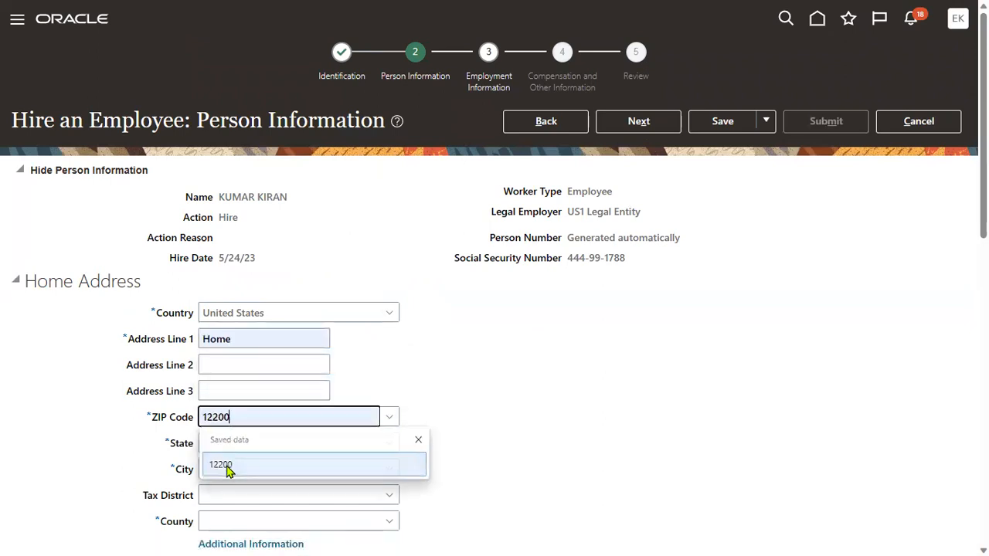
pyautogui.click(226, 467)
pyautogui.click(638, 124)
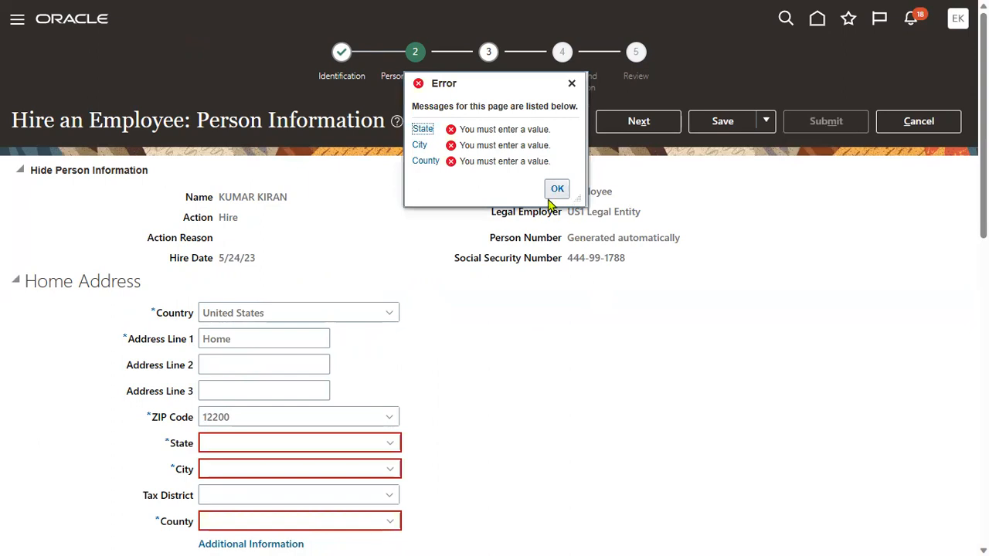
pyautogui.click(560, 191)
# Look up ZIP Code 12200 and select the Albany, NY geography.
pyautogui.click(307, 440)
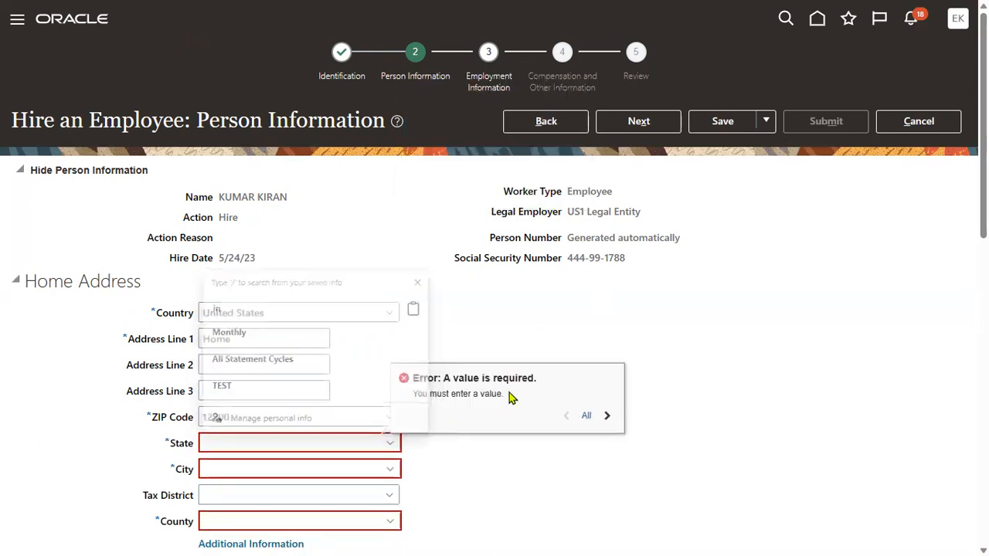
pyautogui.click(302, 417)
pyautogui.click(389, 421)
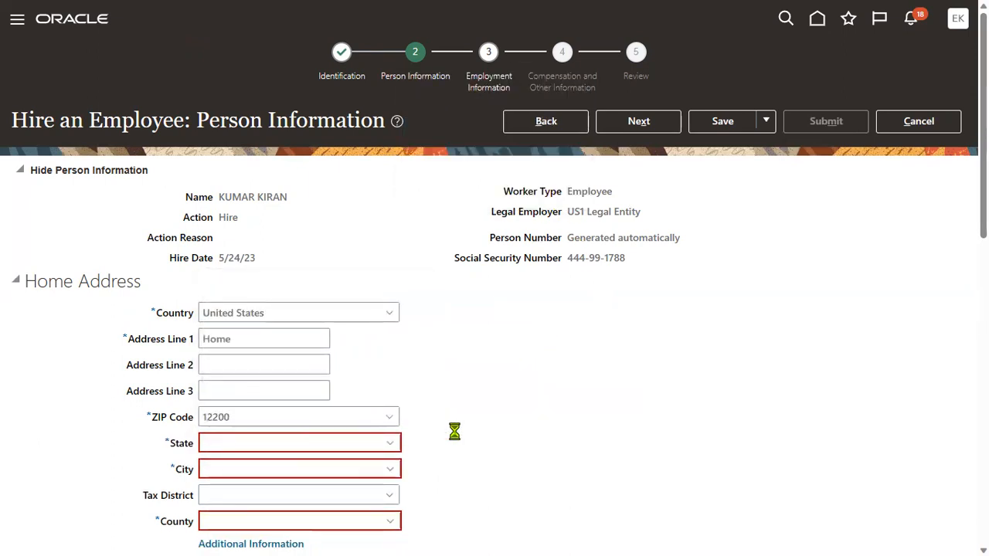
pyautogui.click(227, 462)
pyautogui.click(812, 282)
pyautogui.click(570, 323)
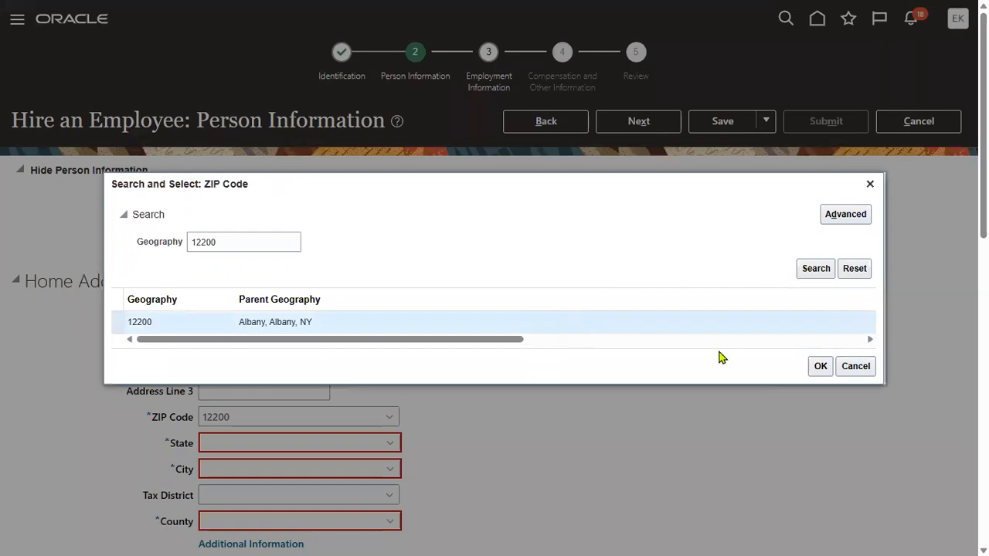
pyautogui.click(820, 366)
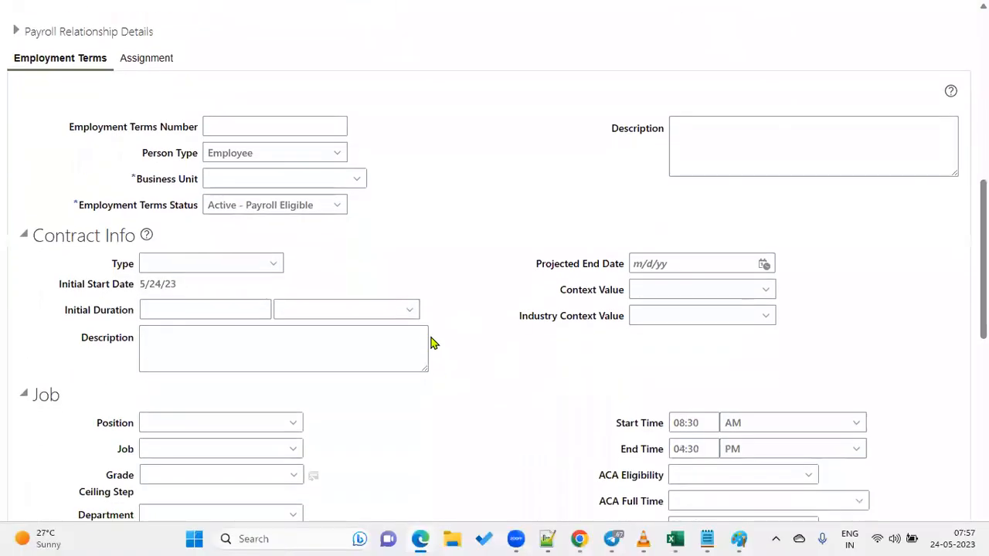
# Set Business Unit to US1 Business Unit and job to Finance Manager.
pyautogui.click(287, 177)
pyautogui.write('us1')
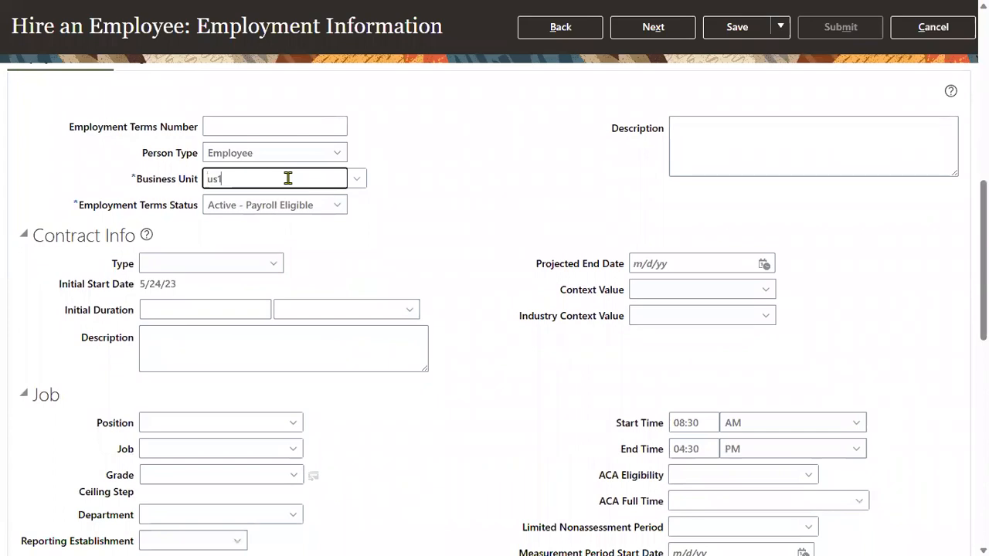
pyautogui.click(282, 202)
pyautogui.scroll(-3, 186, 179)
pyautogui.click(181, 200)
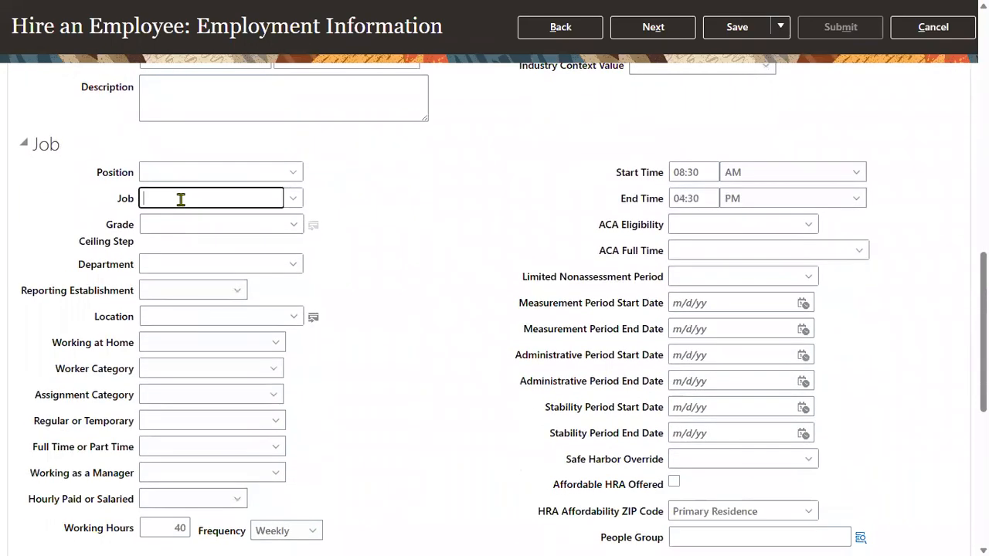
pyautogui.write('Finance')
pyautogui.click(209, 246)
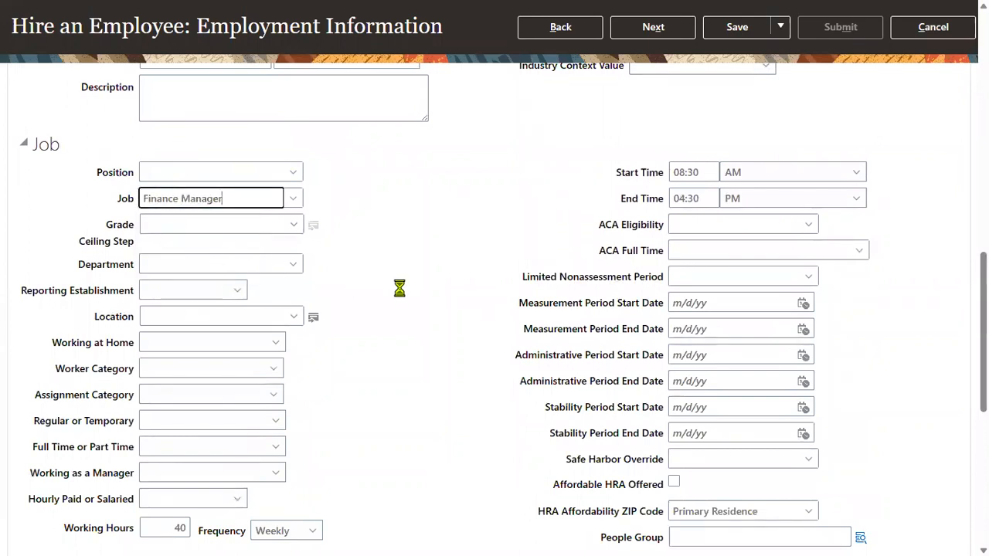
# Set location to Headquarters and advance to the Compensation and Other Information step.
pyautogui.click(195, 315)
pyautogui.write('HEad')
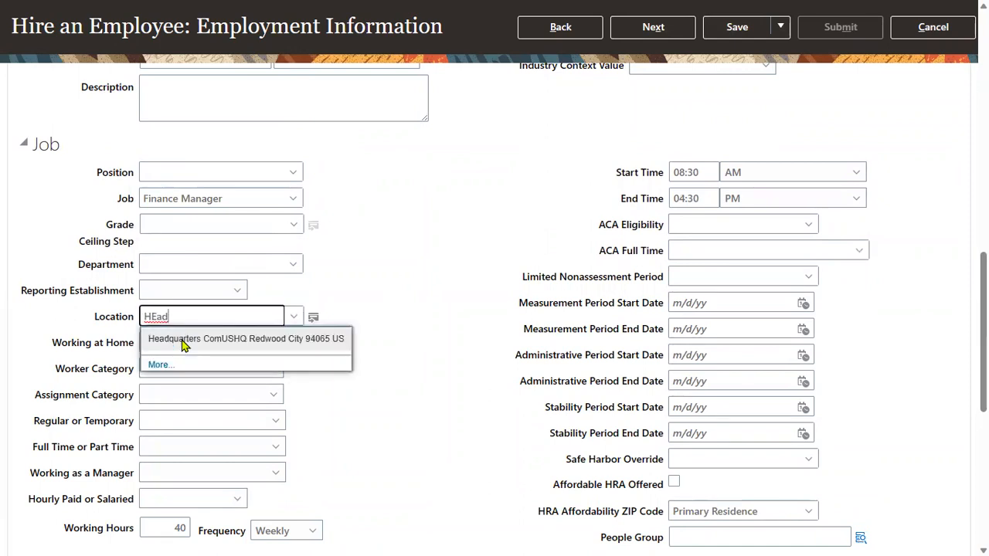
pyautogui.click(183, 345)
pyautogui.click(655, 35)
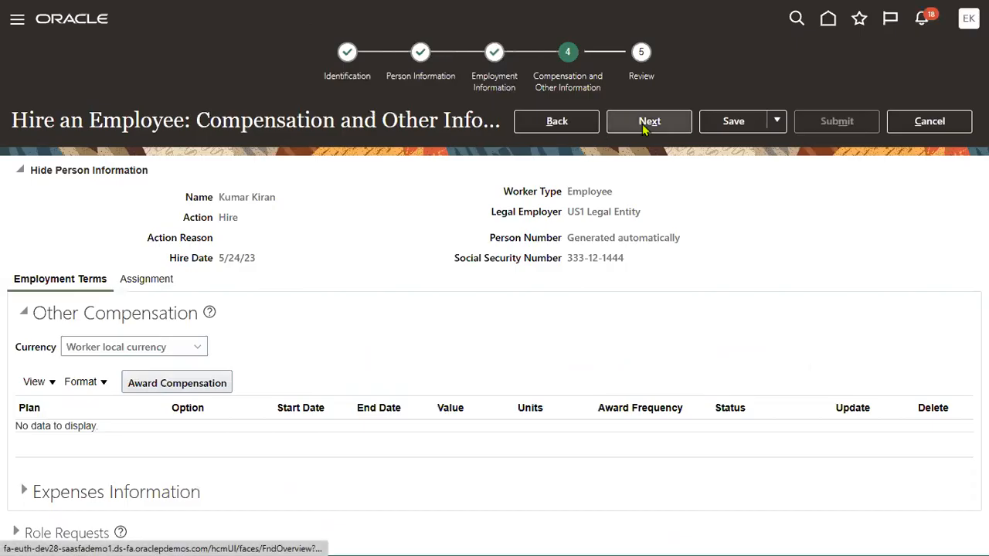
pyautogui.click(647, 124)
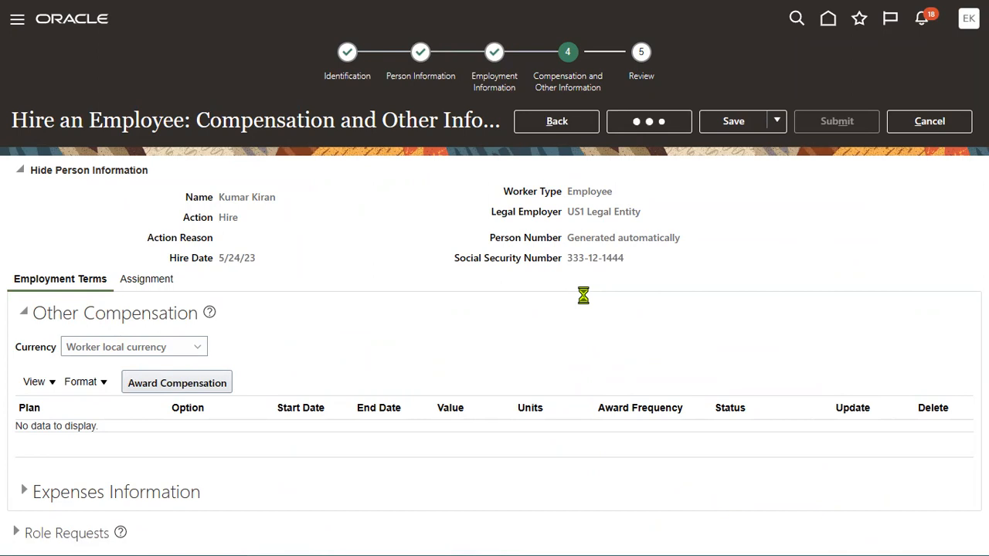
# Submit the hire request, confirm the warning, and acknowledge the submission confirmation.
pyautogui.click(823, 121)
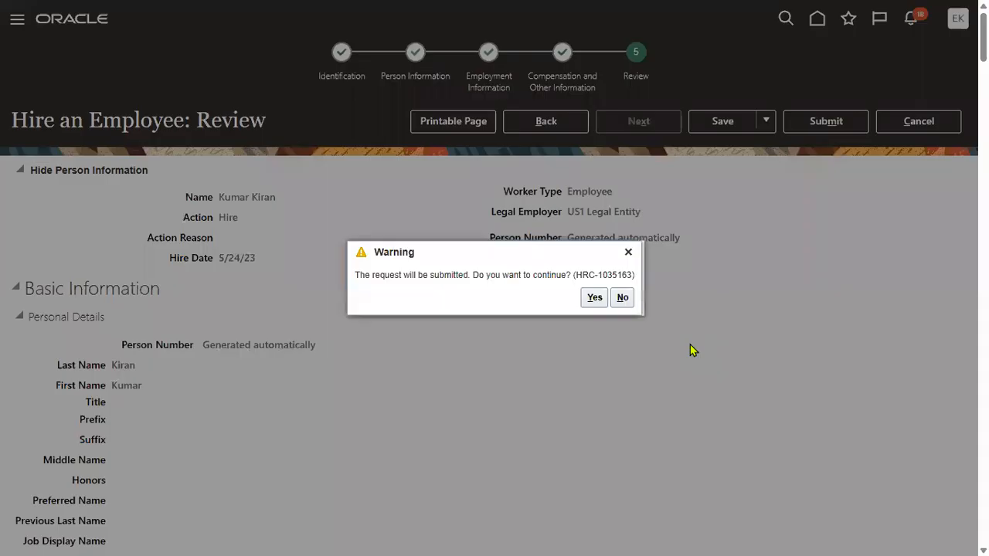
pyautogui.click(594, 297)
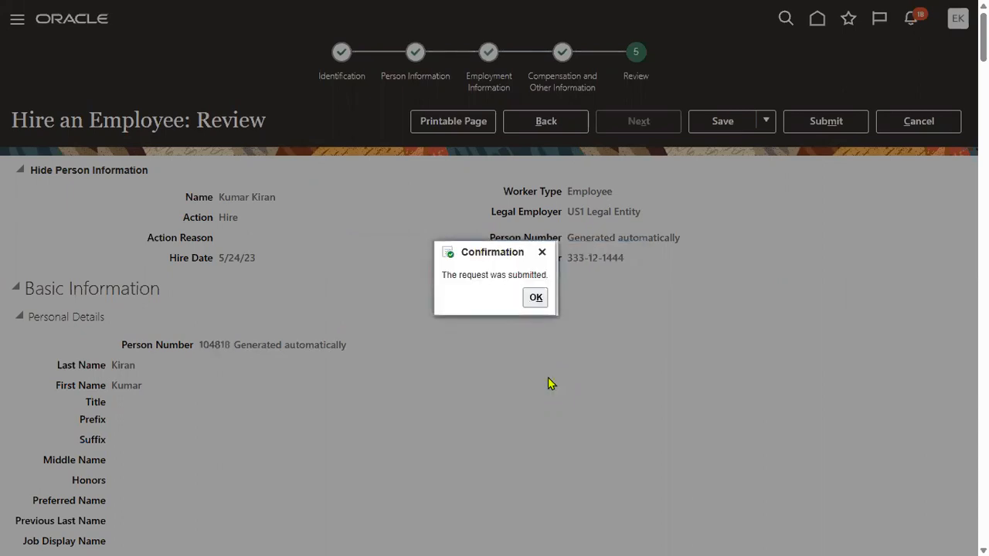
pyautogui.click(535, 298)
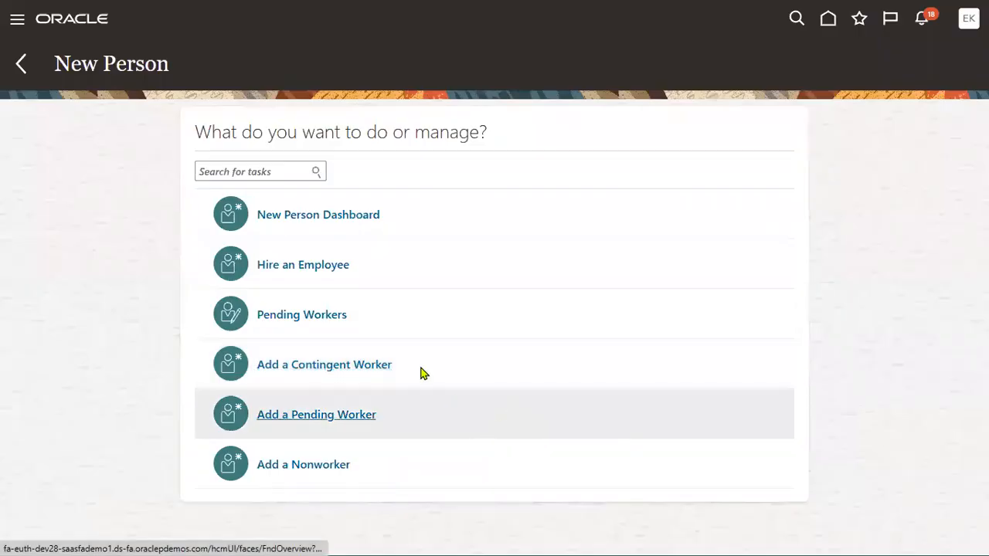
# Check the notifications, then head to Person Management under My Client Groups in the Navigator.
pyautogui.click(923, 20)
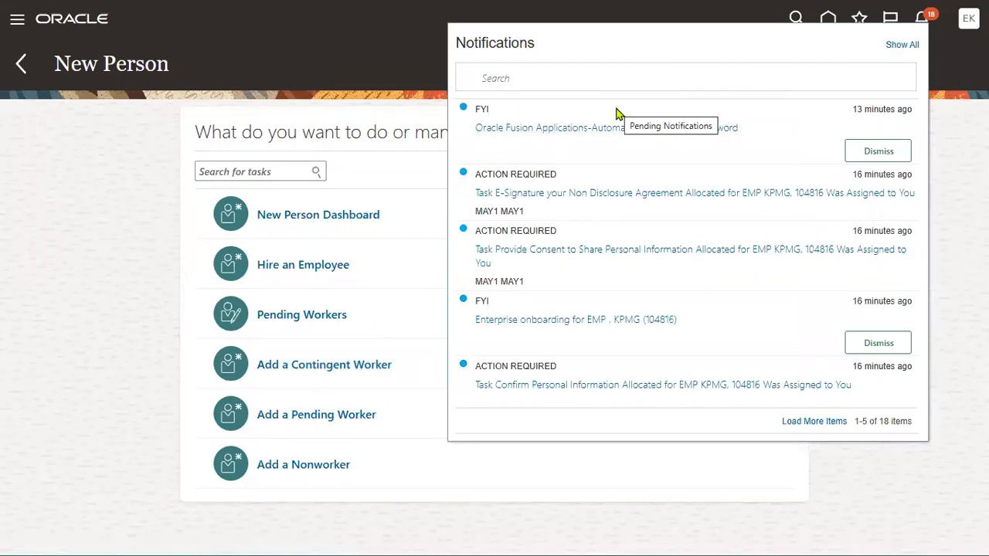
pyautogui.click(105, 285)
pyautogui.click(922, 18)
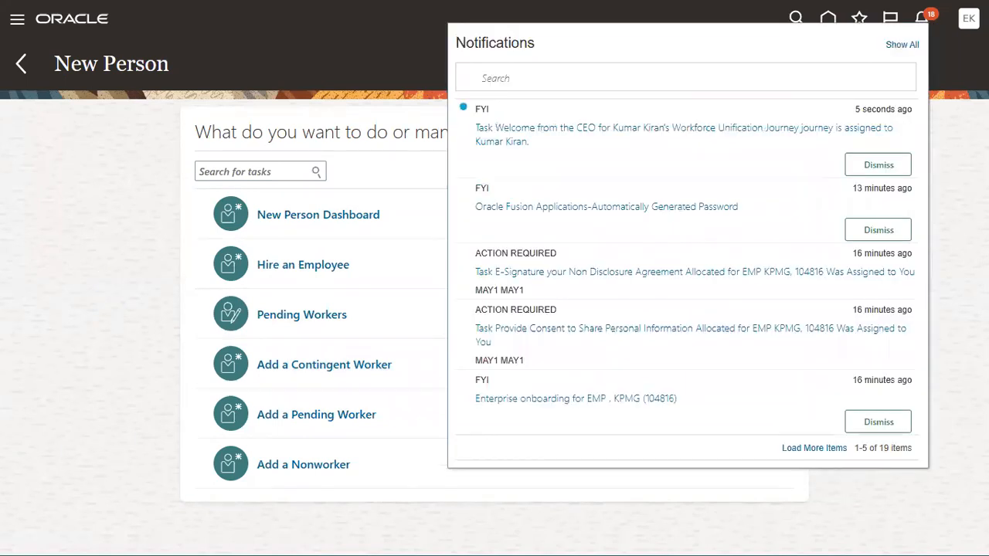
pyautogui.click(943, 58)
pyautogui.click(922, 21)
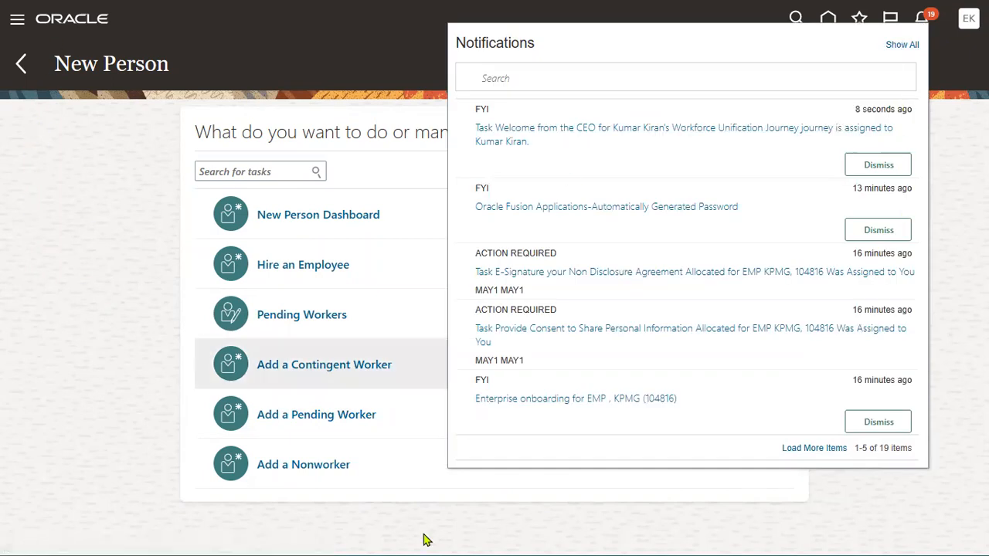
pyautogui.click(11, 25)
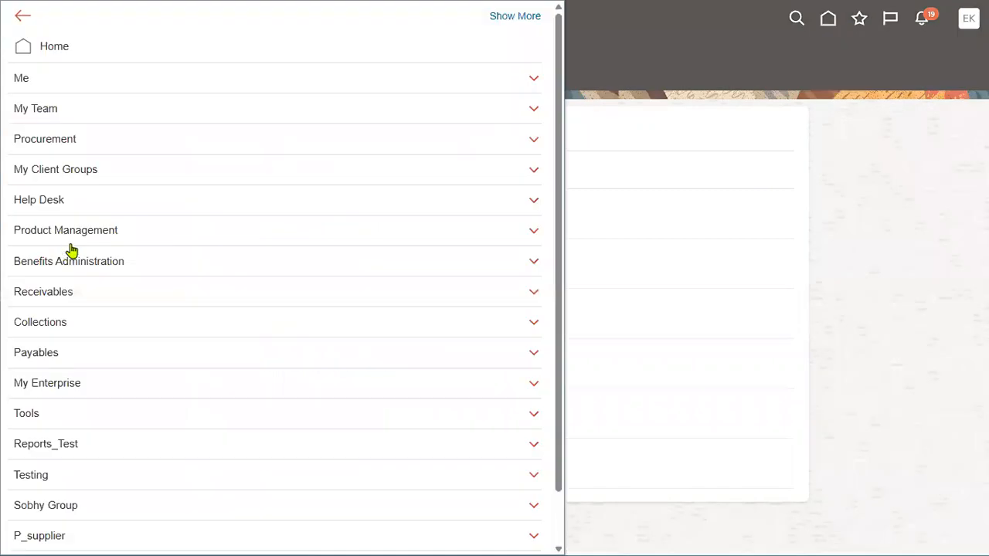
pyautogui.click(80, 165)
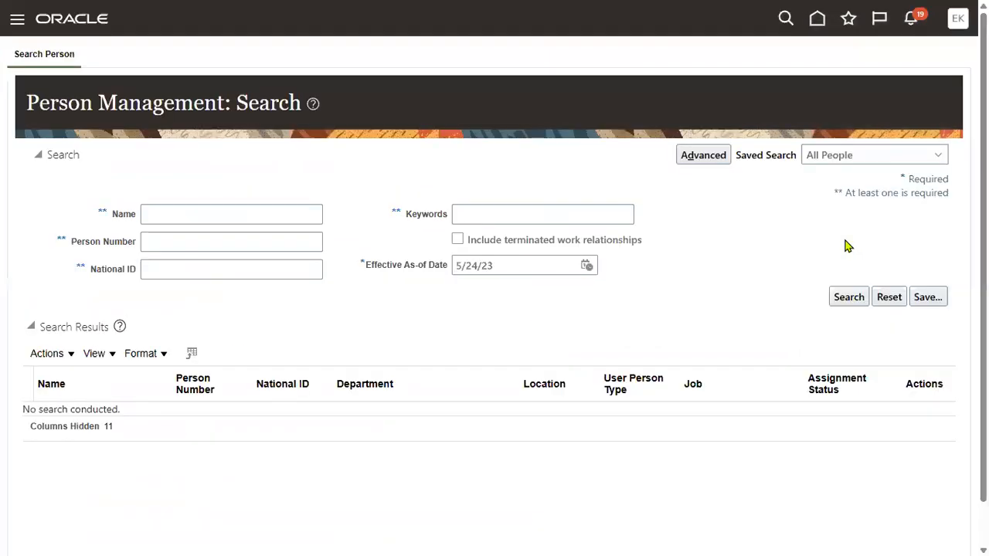
# Search Person Management by the new hire's name, which returns no results.
pyautogui.click(216, 214)
pyautogui.write('KIRAN')
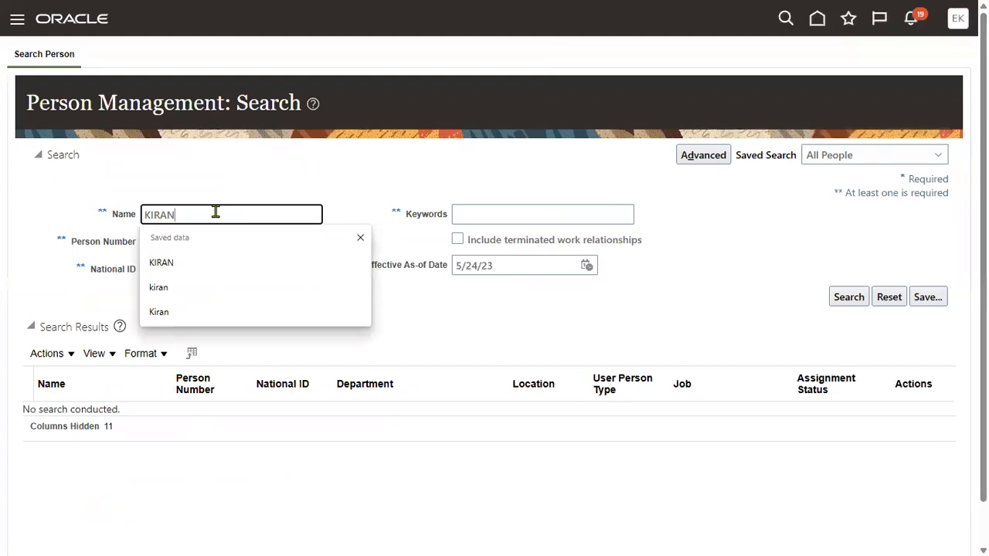
pyautogui.click(380, 169)
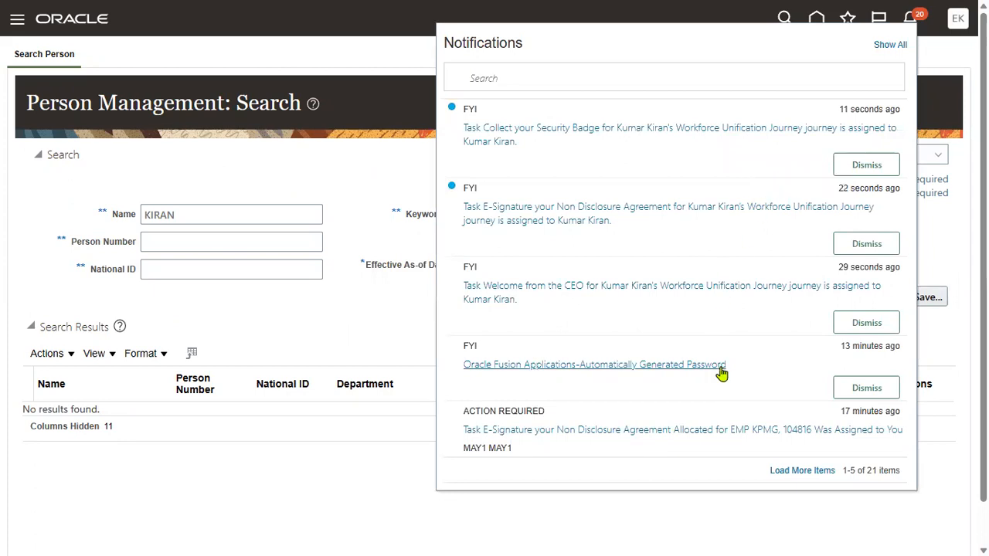
pyautogui.scroll(-1, 751, 355)
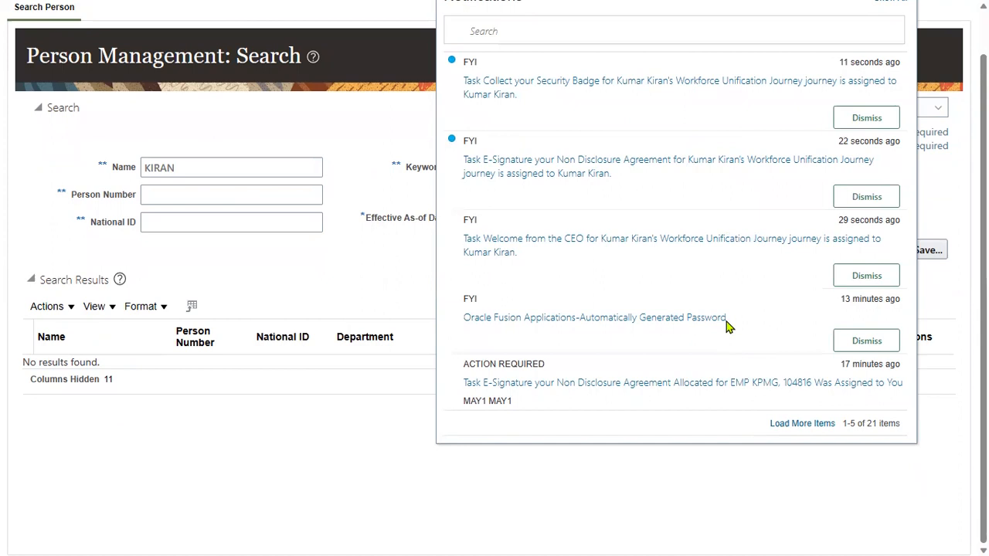
pyautogui.scroll(1, 811, 178)
# Review notifications on the Created by Me and All tabs, then sign out.
pyautogui.click(882, 43)
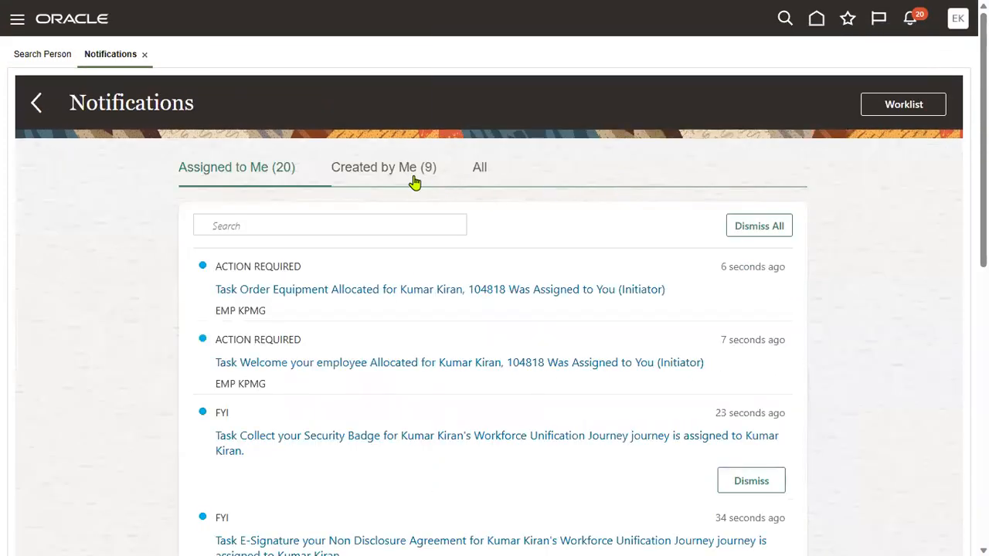
pyautogui.click(407, 180)
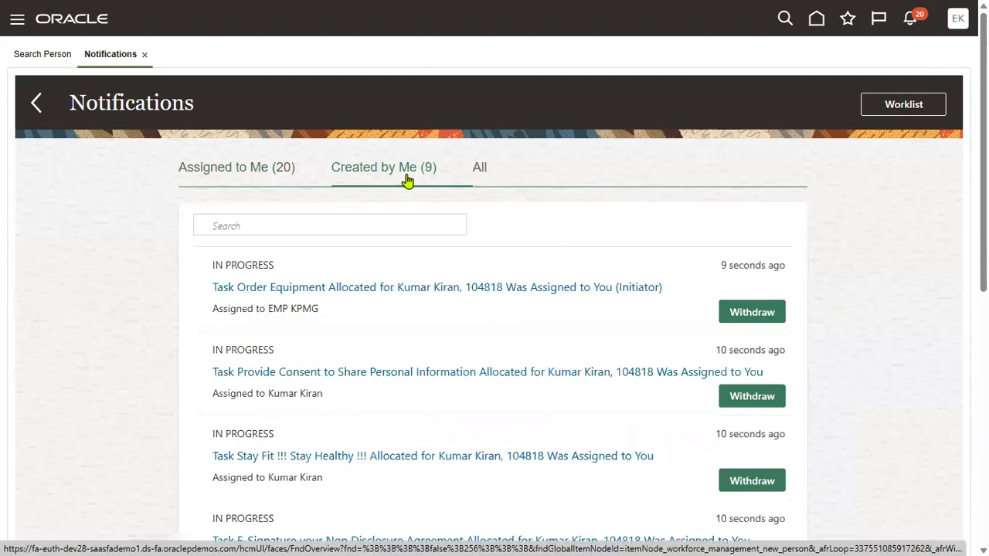
pyautogui.click(481, 170)
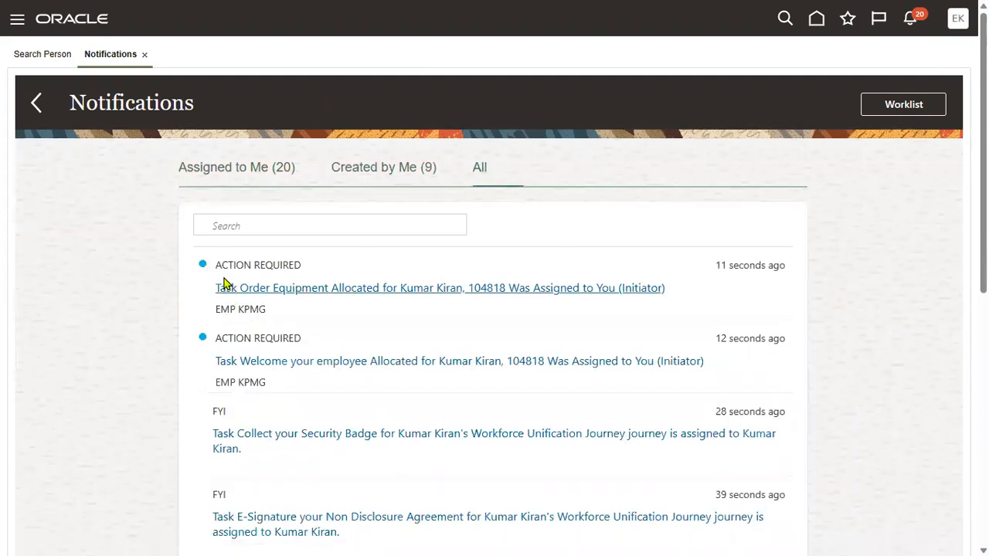
pyautogui.tripleClick(258, 261)
pyautogui.click(803, 155)
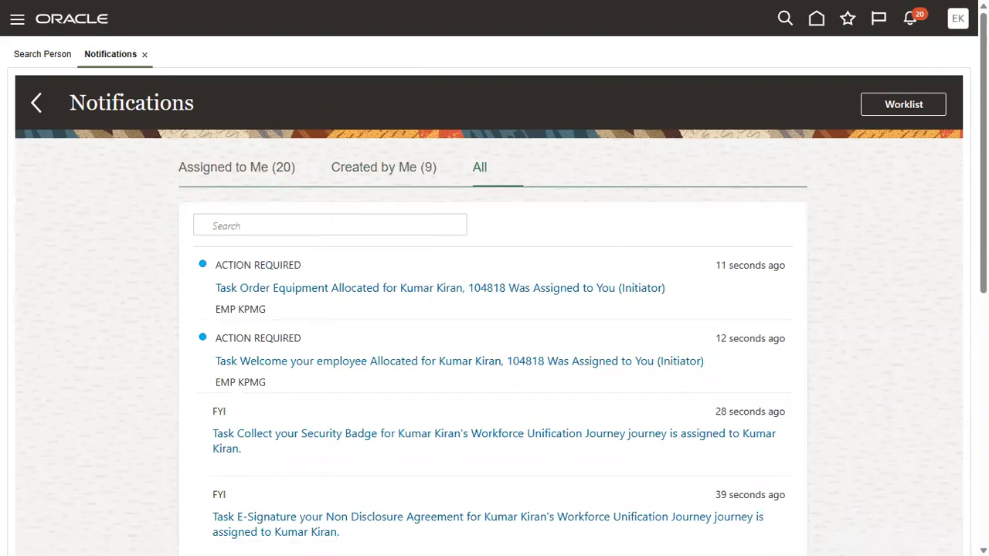
pyautogui.click(961, 23)
pyautogui.click(932, 55)
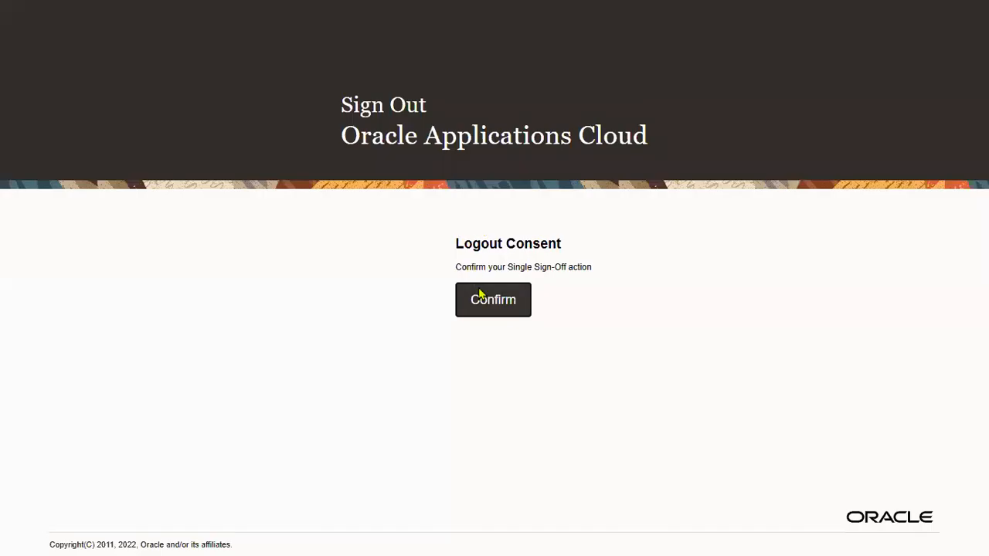
# Confirm the logout and sign back in with the manager account's username.
pyautogui.click(477, 295)
pyautogui.tripleClick(498, 252)
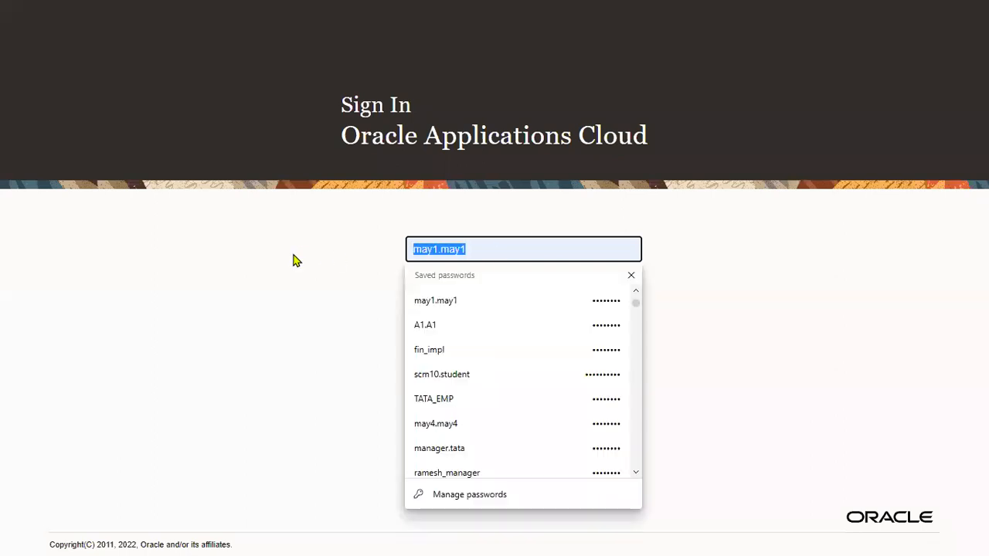
pyautogui.write('MANAGER')
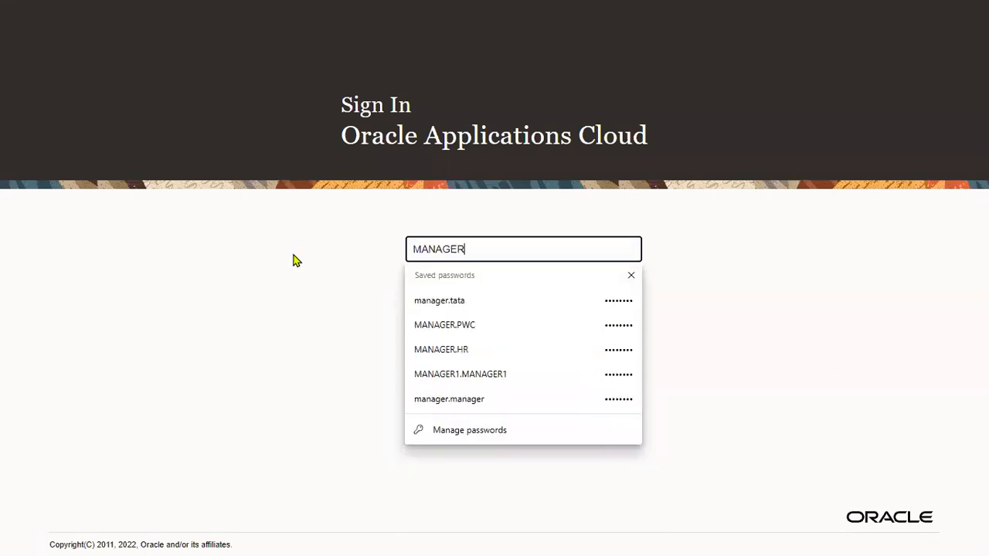
pyautogui.write('.K')
pyautogui.write('P')
pyautogui.press('BackSpace')
pyautogui.write('KP')
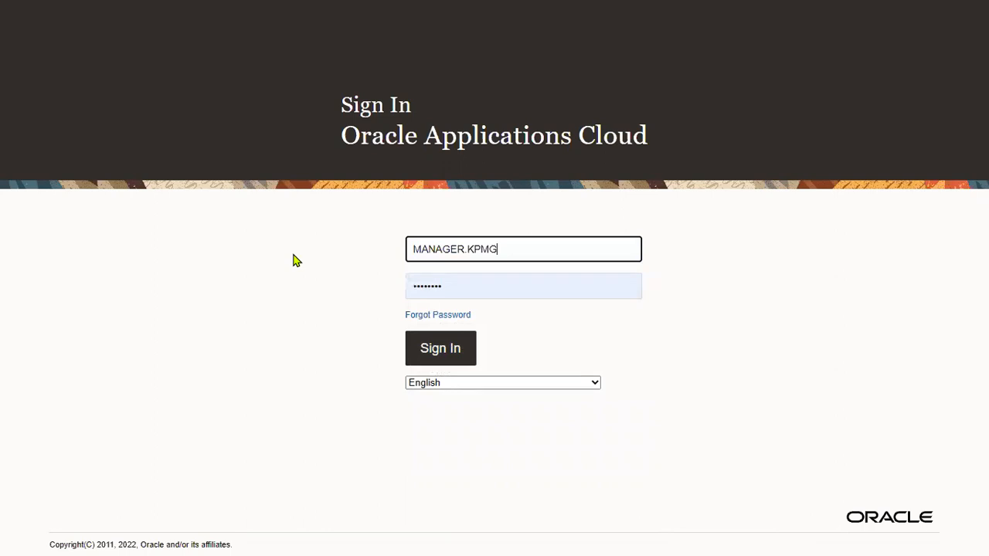
pyautogui.write('MG')
pyautogui.press('Return')
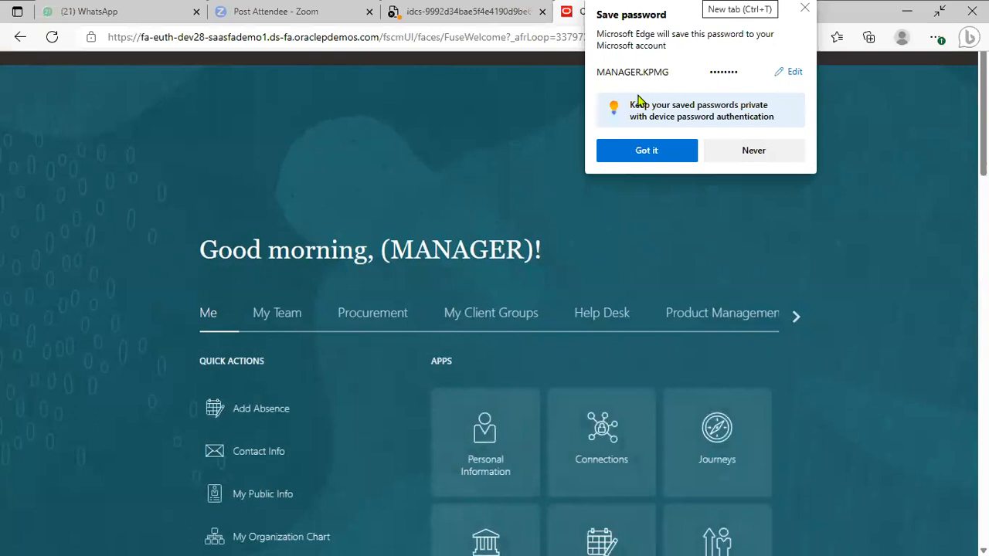
pyautogui.click(694, 202)
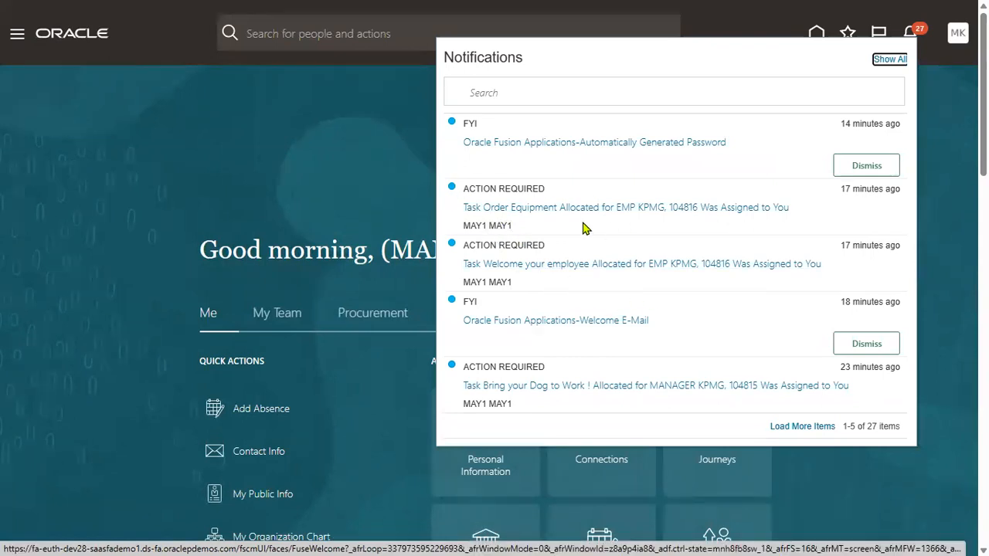
pyautogui.click(887, 64)
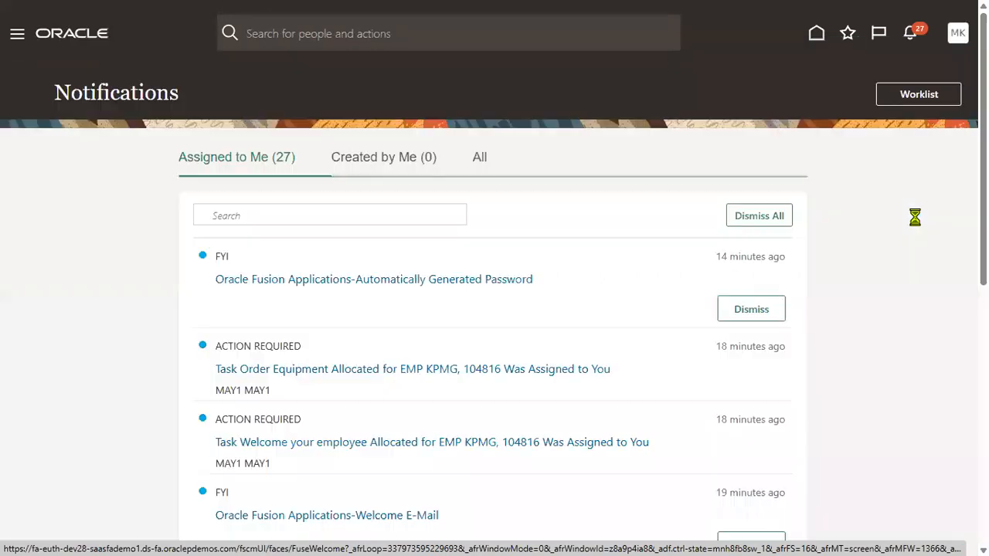
pyautogui.click(397, 159)
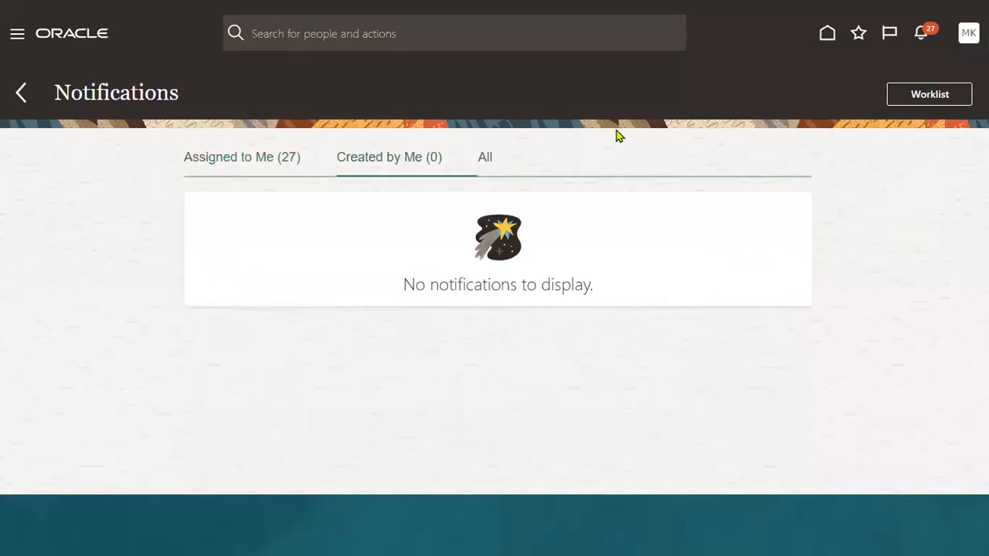
pyautogui.click(486, 161)
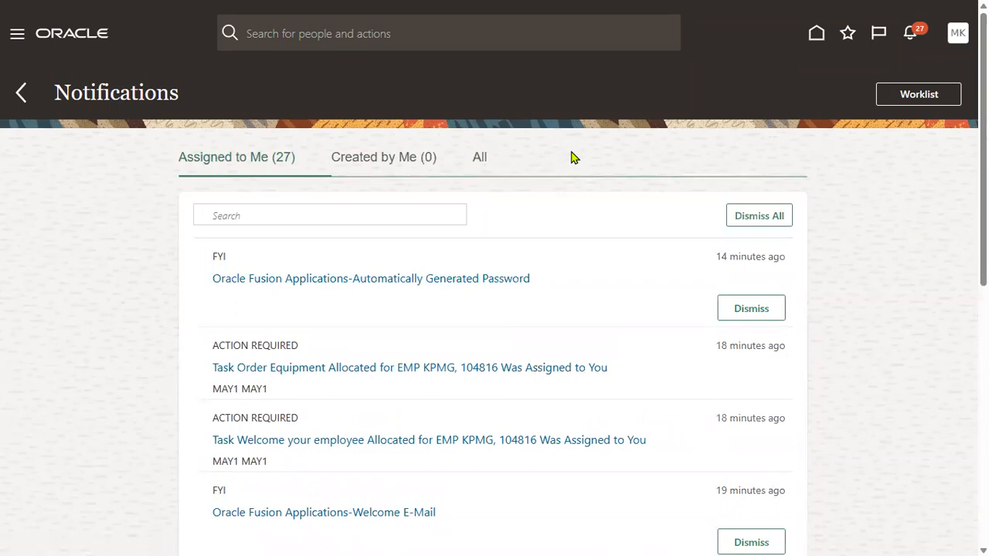
pyautogui.click(924, 101)
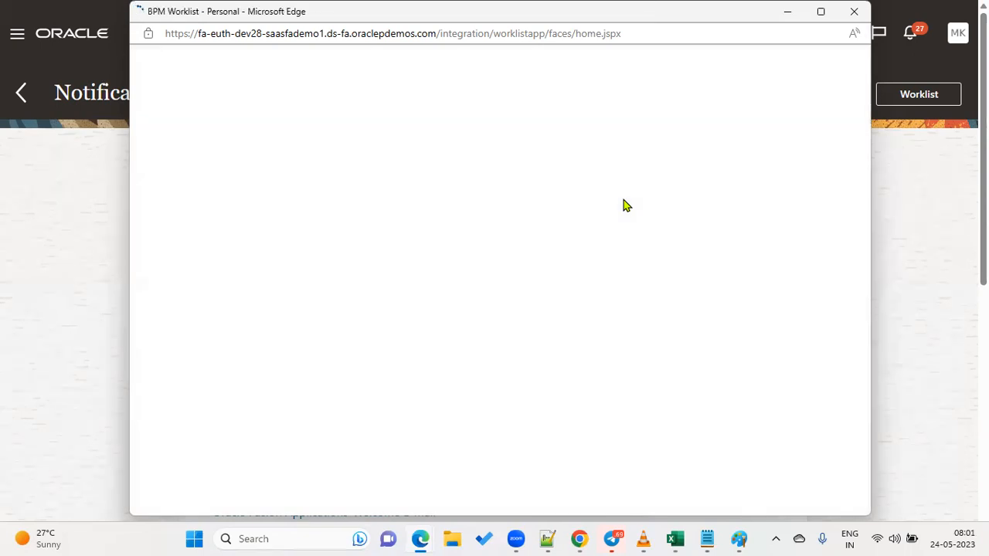
pyautogui.click(853, 12)
pyautogui.click(393, 160)
pyautogui.click(486, 162)
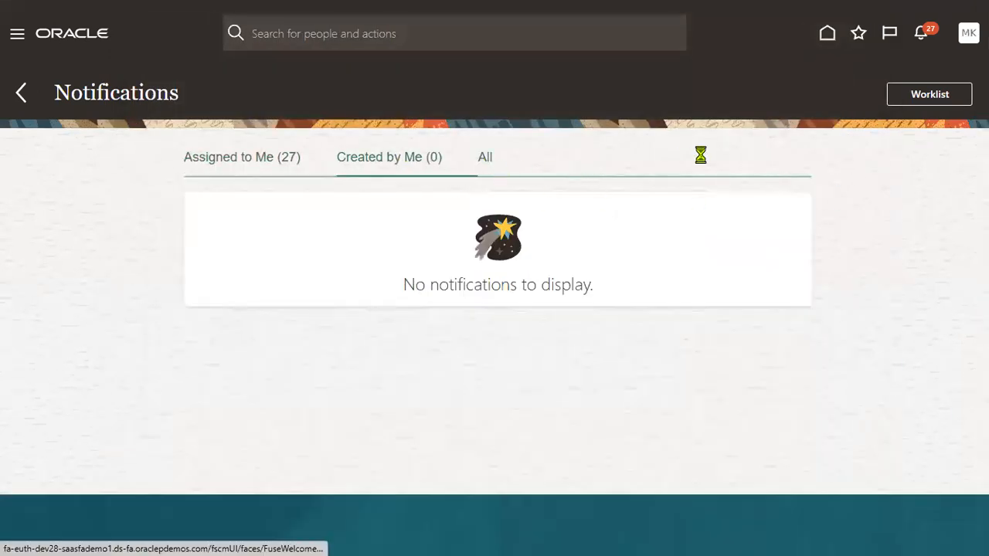
pyautogui.click(243, 162)
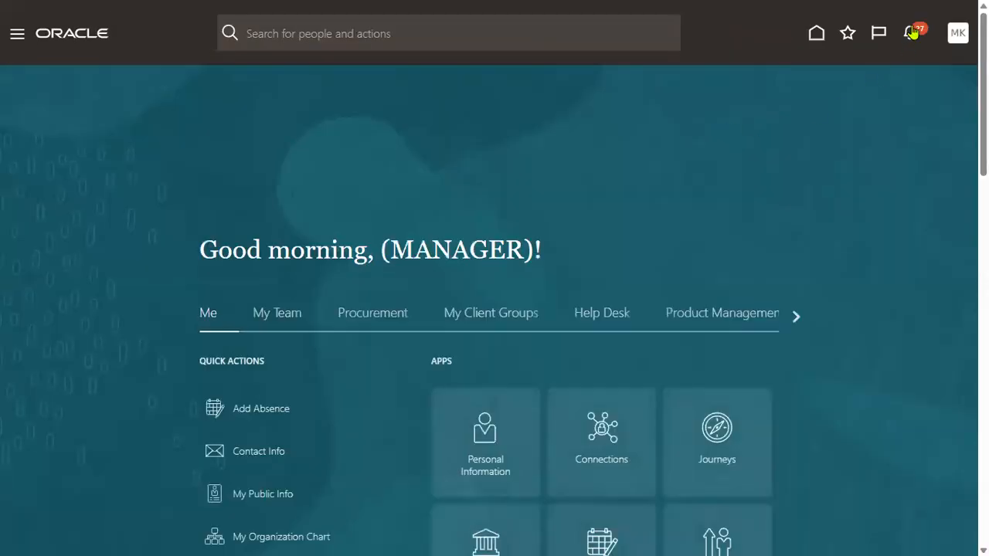
# Uncheck Bypass Approvals for Hire an Employee and save the rule change with Done.
pyautogui.click(912, 30)
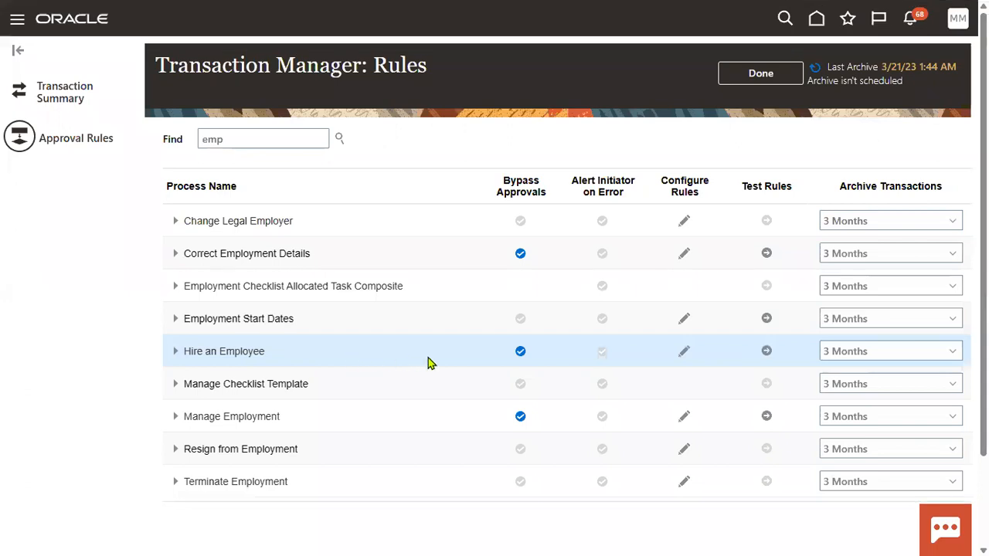
pyautogui.click(520, 353)
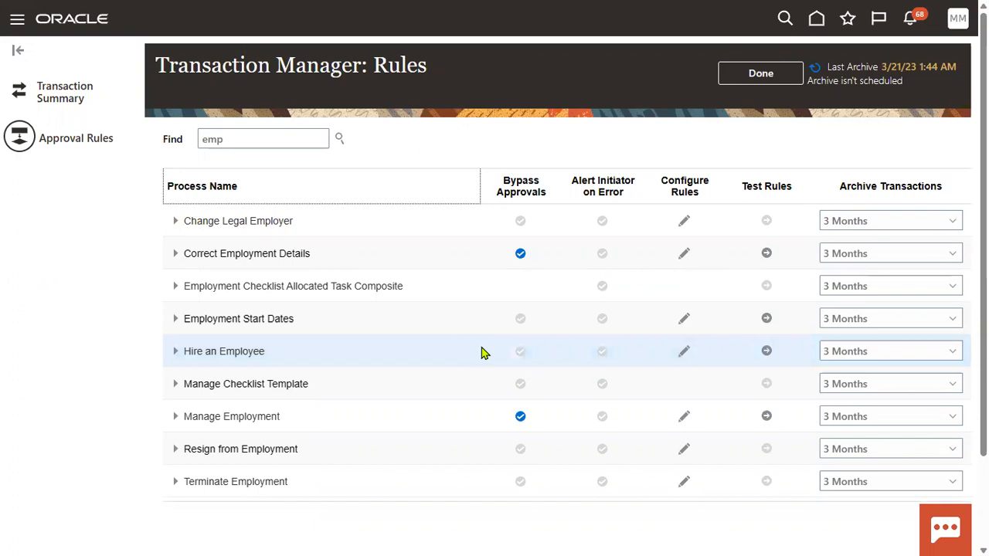
pyautogui.click(760, 73)
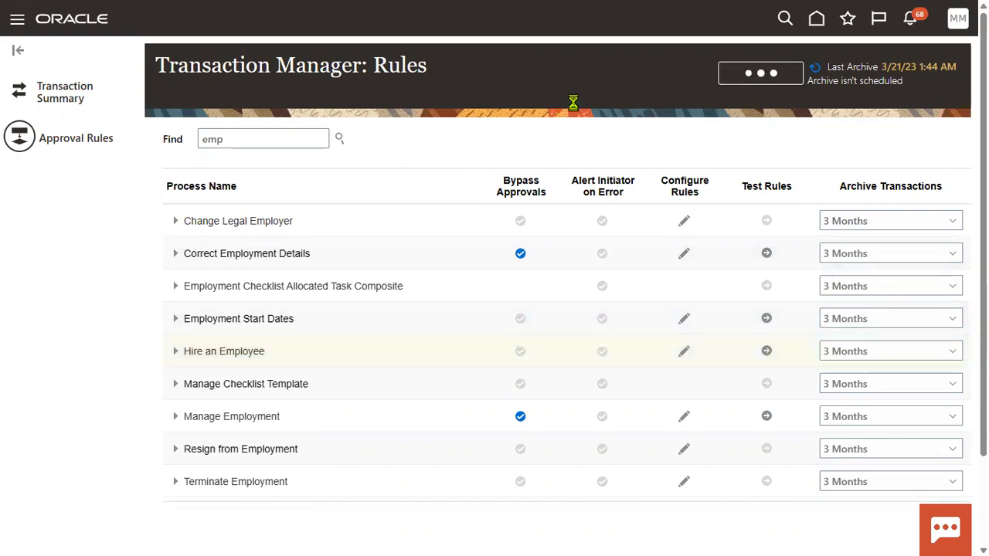
pyautogui.click(17, 27)
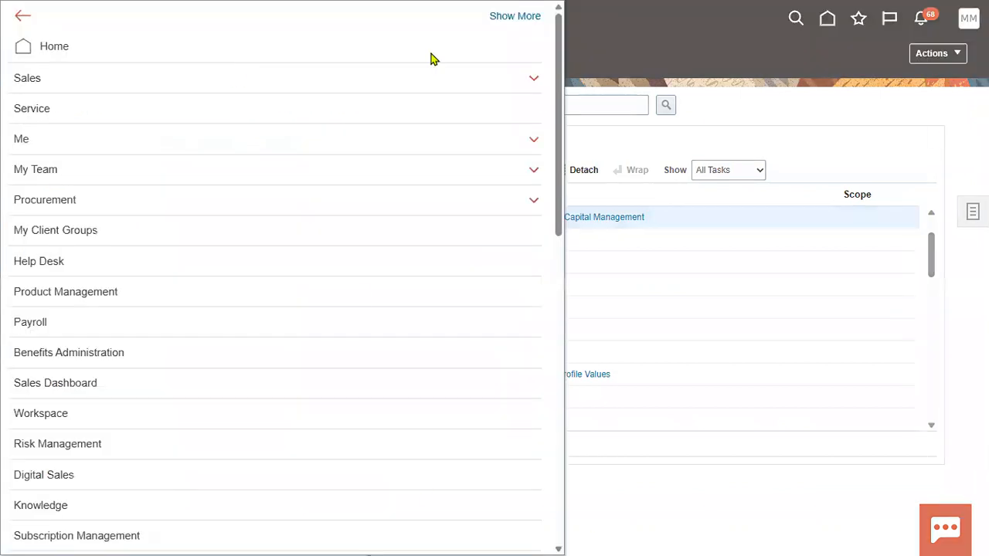
# Sign out of the administrator account and confirm the Logout Consent.
pyautogui.click(913, 116)
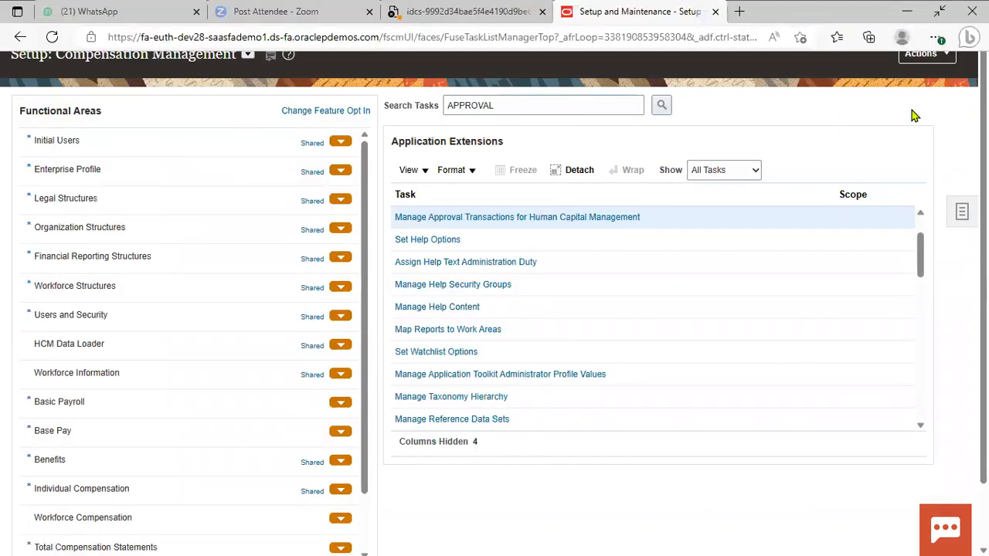
pyautogui.click(960, 20)
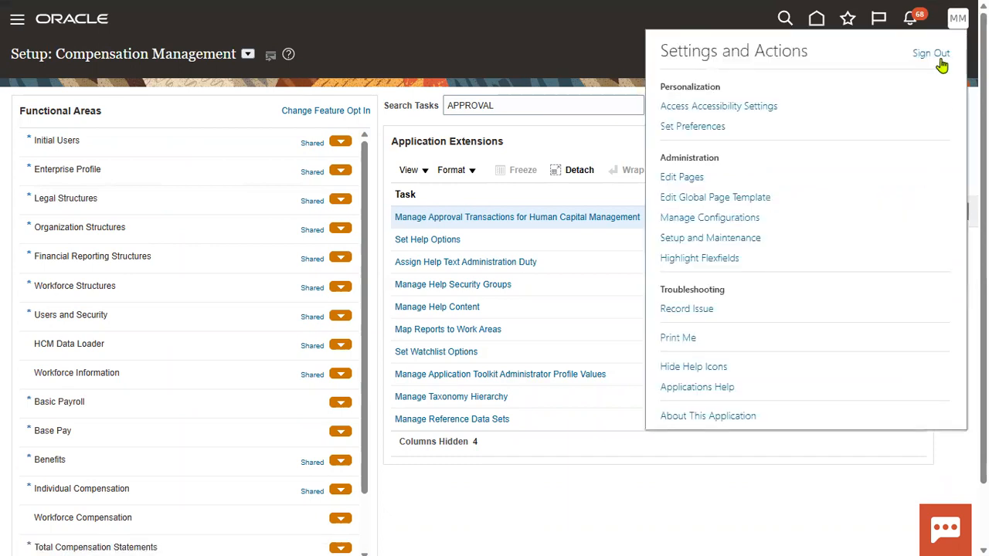
pyautogui.click(939, 60)
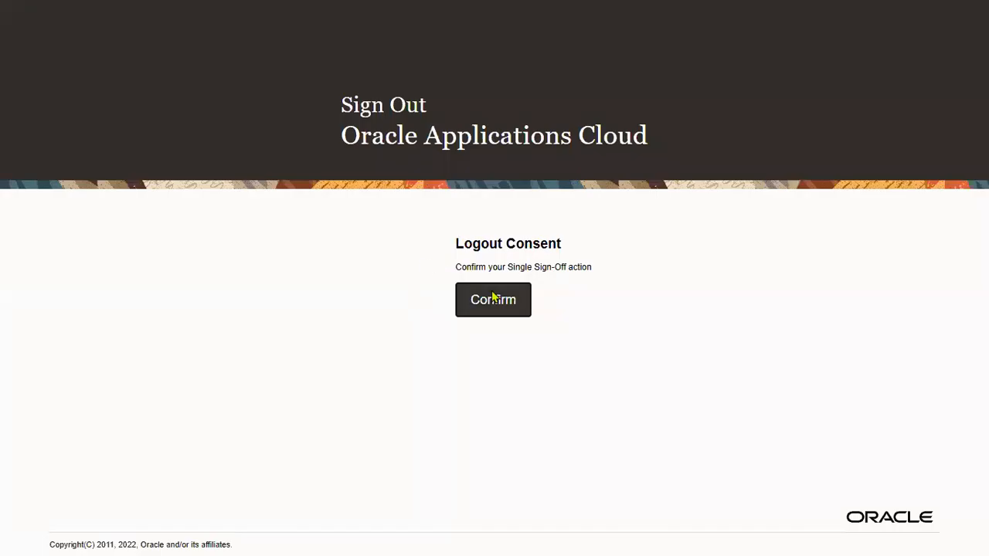
pyautogui.click(485, 292)
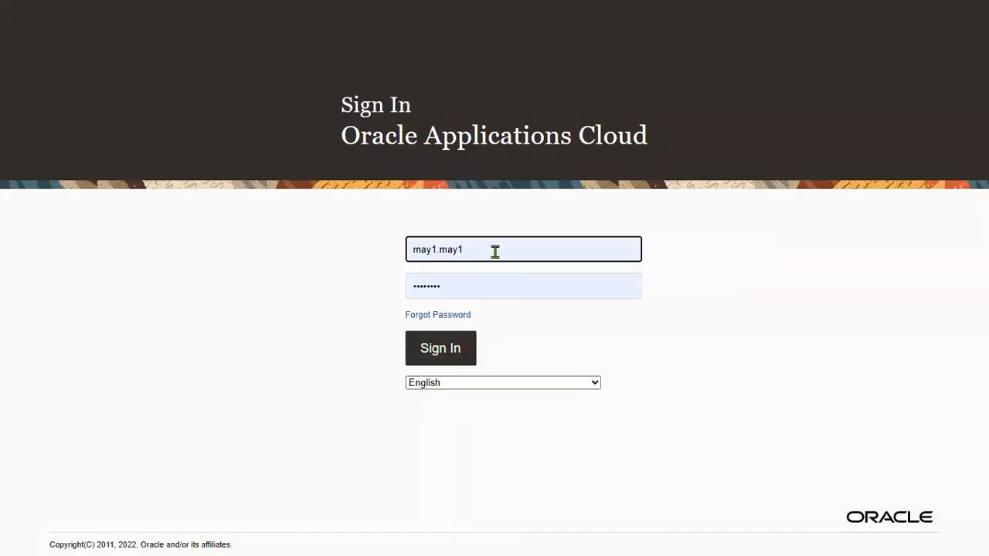
# Sign back in to Oracle with the browser's saved employee login.
pyautogui.doubleClick(495, 249)
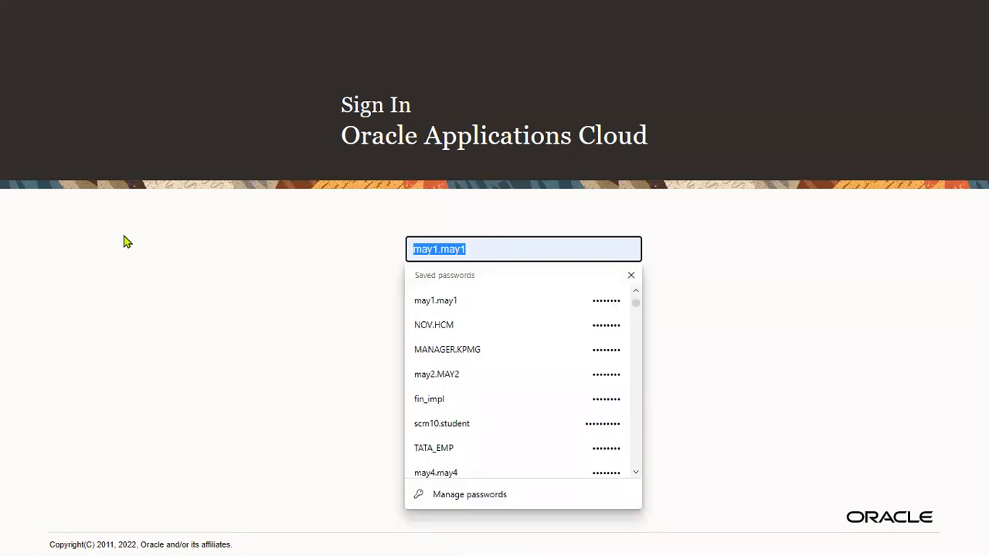
pyautogui.write('emp.KPMG')
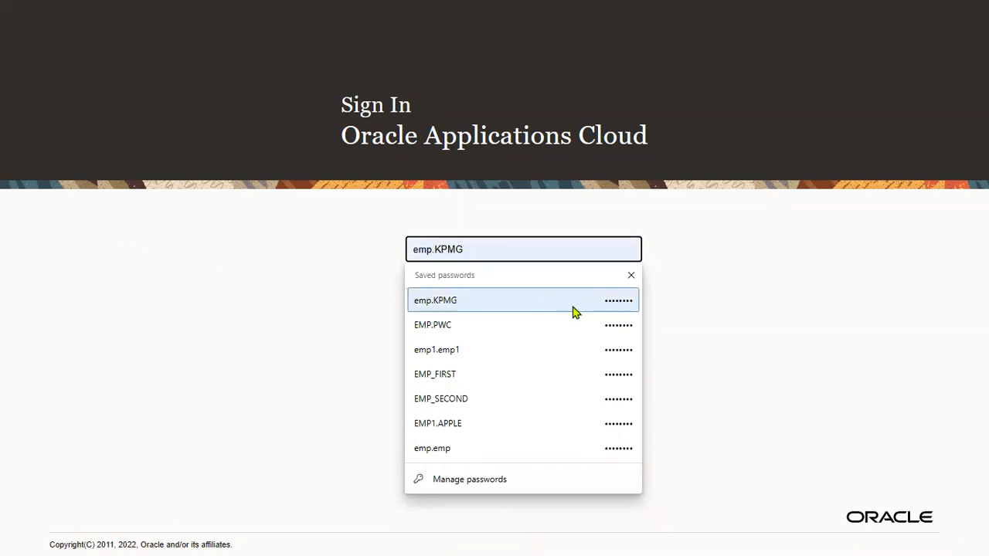
pyautogui.click(571, 306)
pyautogui.click(430, 352)
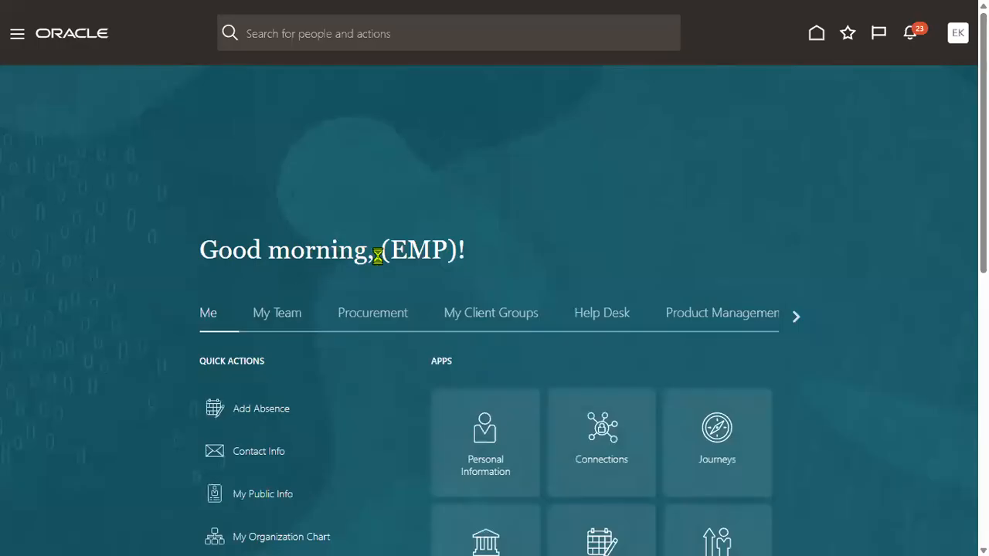
# Start Hire an Employee from My Client Groups > New Person.
pyautogui.click(16, 35)
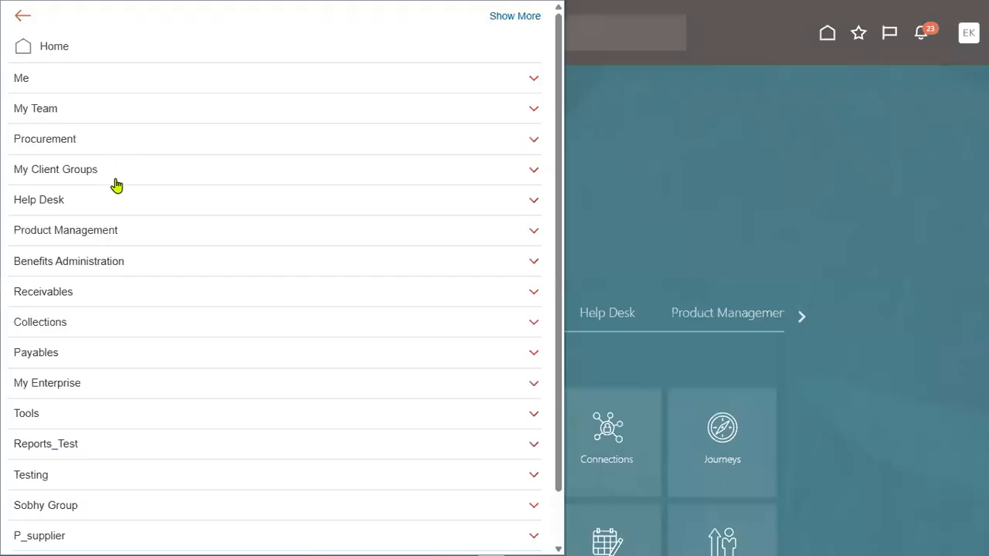
pyautogui.click(104, 170)
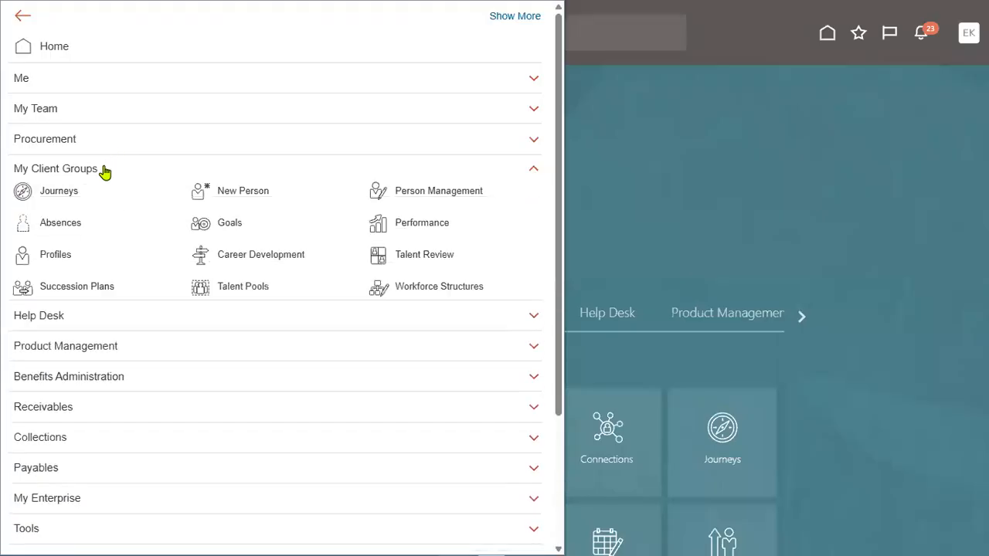
pyautogui.click(264, 195)
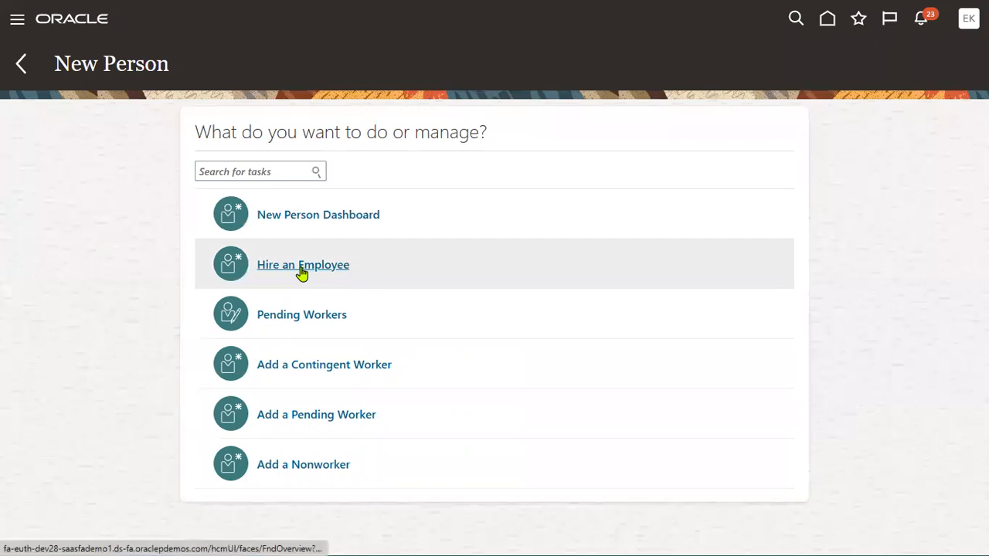
pyautogui.click(303, 265)
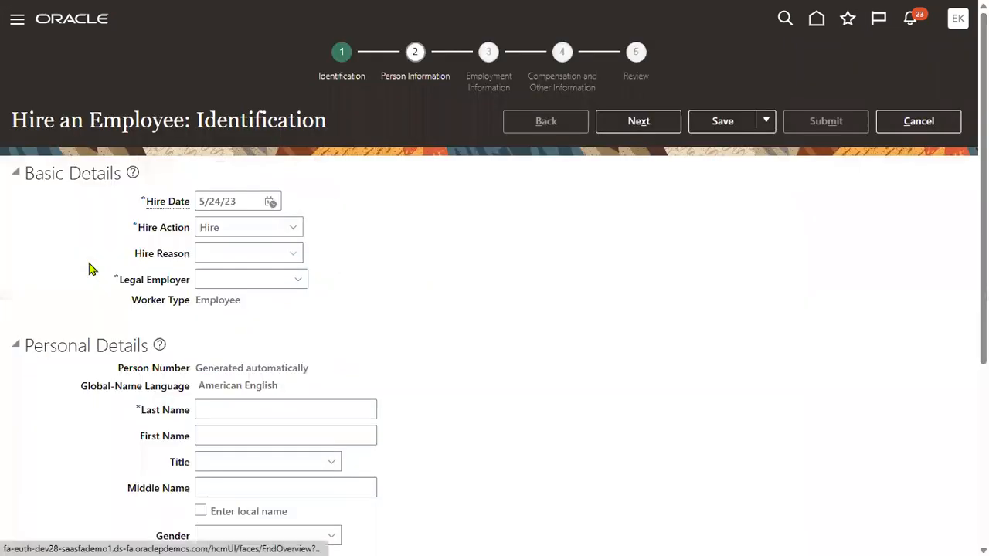
# Set the legal employer to US1 Legal Entity US and the last name to W1.
pyautogui.click(246, 278)
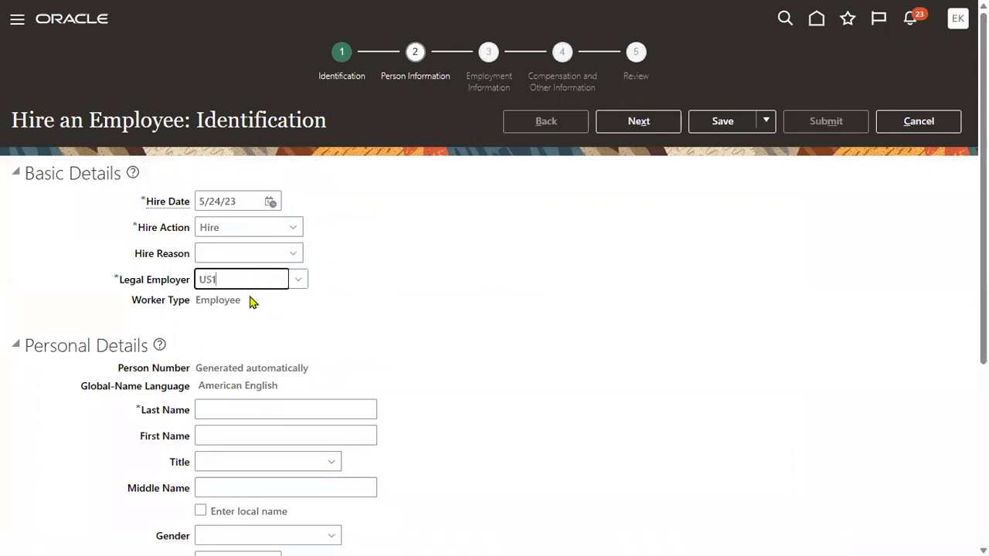
pyautogui.click(228, 303)
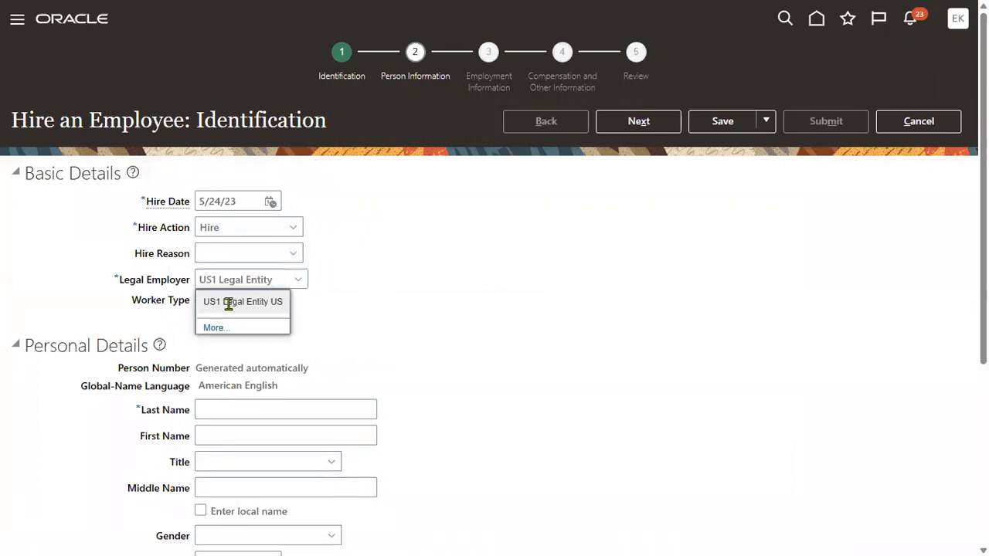
pyautogui.scroll(-2, 271, 377)
pyautogui.click(327, 243)
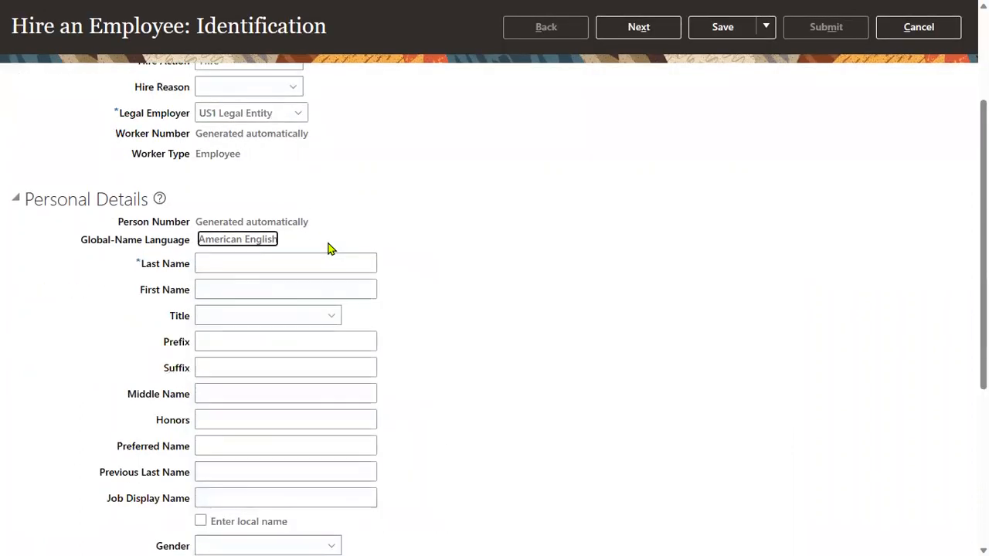
pyautogui.press('Tab')
pyautogui.press('Tab')
pyautogui.write('W1')
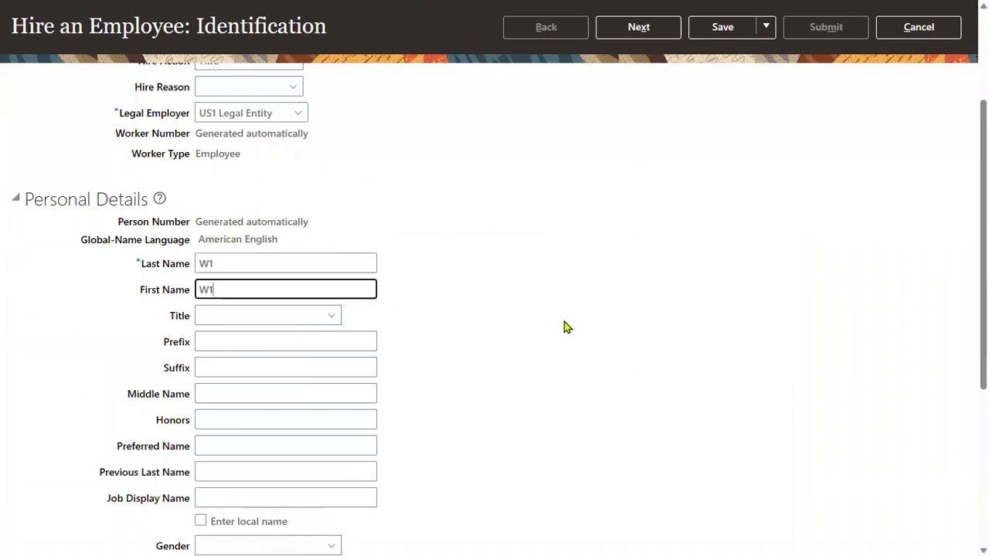
pyautogui.scroll(-3, 273, 332)
# Set the gender to Male and the date of birth to 1/1/88.
pyautogui.click(248, 300)
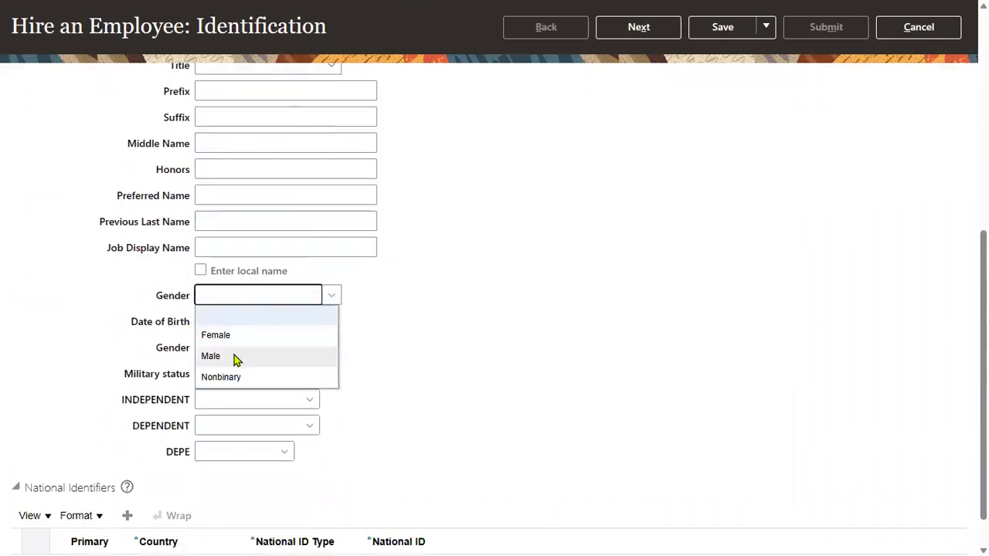
pyautogui.click(240, 356)
pyautogui.click(237, 319)
pyautogui.write('1/1/88')
pyautogui.click(236, 382)
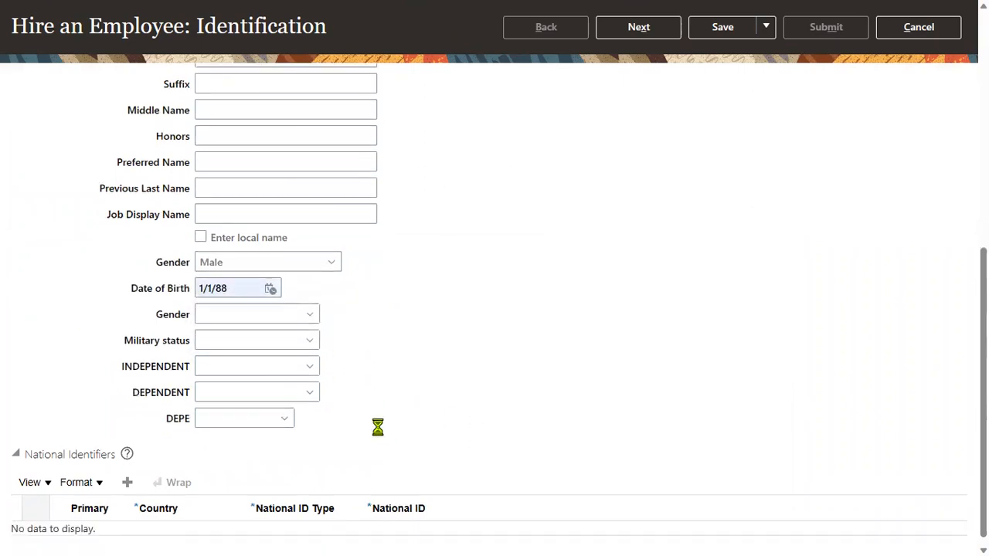
# Add a Social Security Number national identifier and continue to Person Information.
pyautogui.click(127, 472)
pyautogui.click(348, 528)
pyautogui.click(325, 477)
pyautogui.click(410, 528)
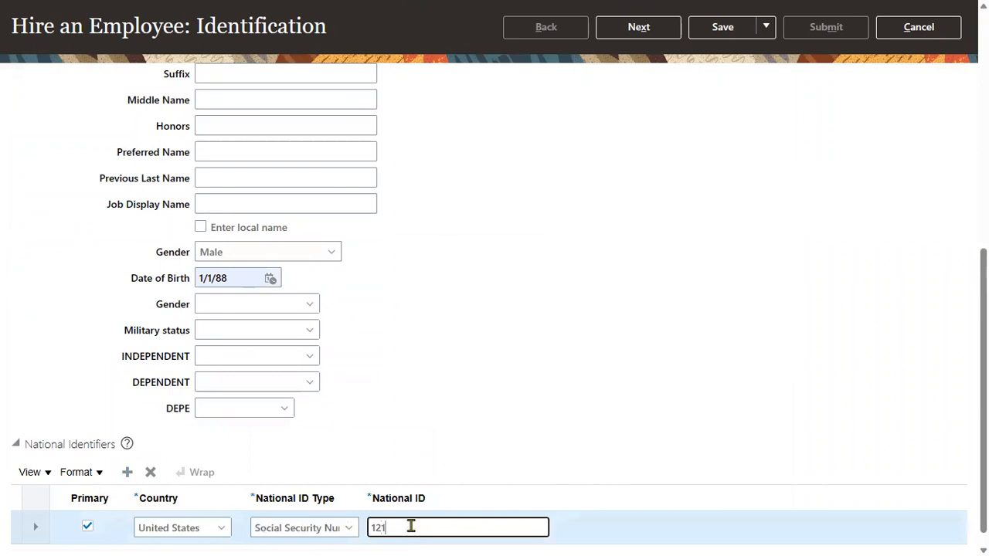
pyautogui.click(652, 37)
pyautogui.click(668, 28)
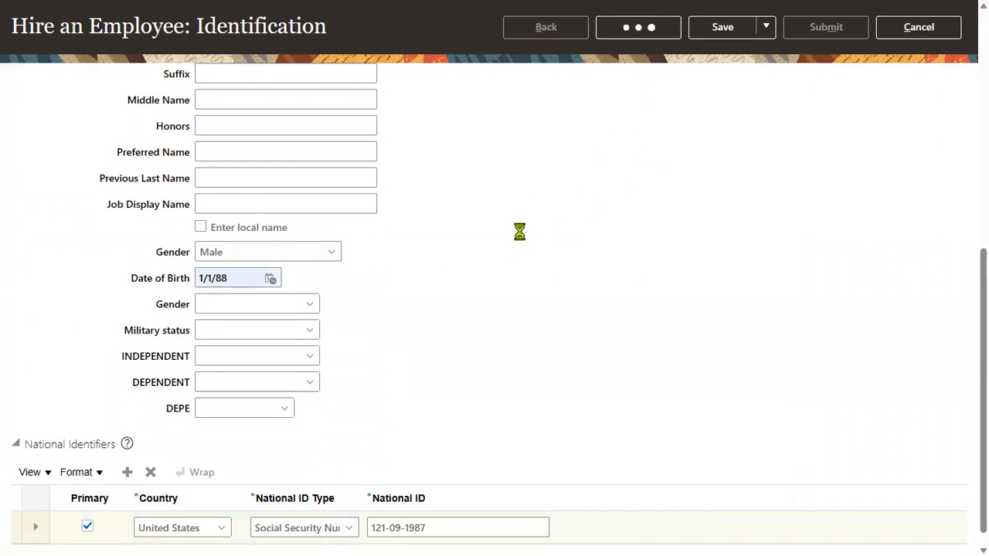
pyautogui.click(263, 341)
# Fill the home address with saved entries (Home, ZIP 12200, Albany NY) and continue.
pyautogui.click(247, 386)
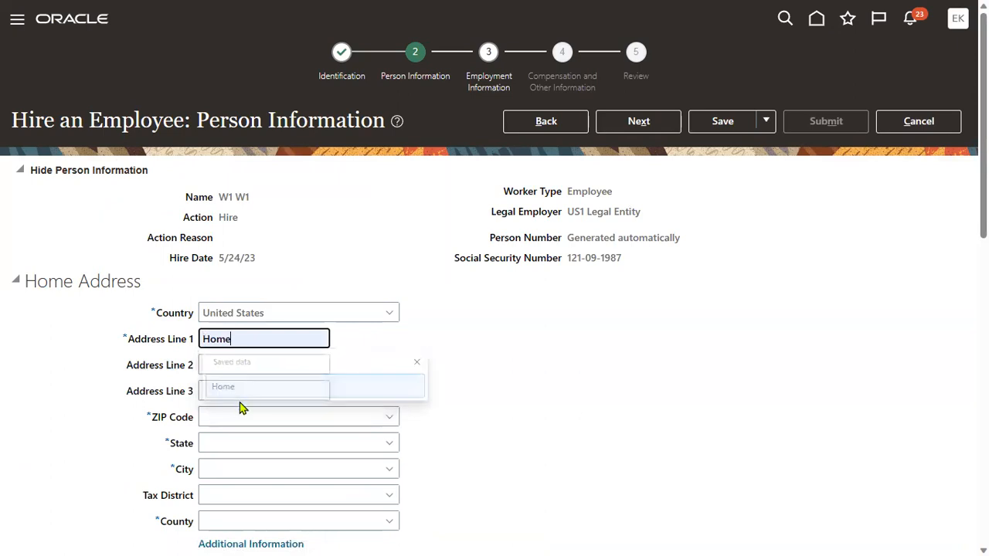
pyautogui.click(242, 417)
pyautogui.click(221, 464)
pyautogui.click(502, 393)
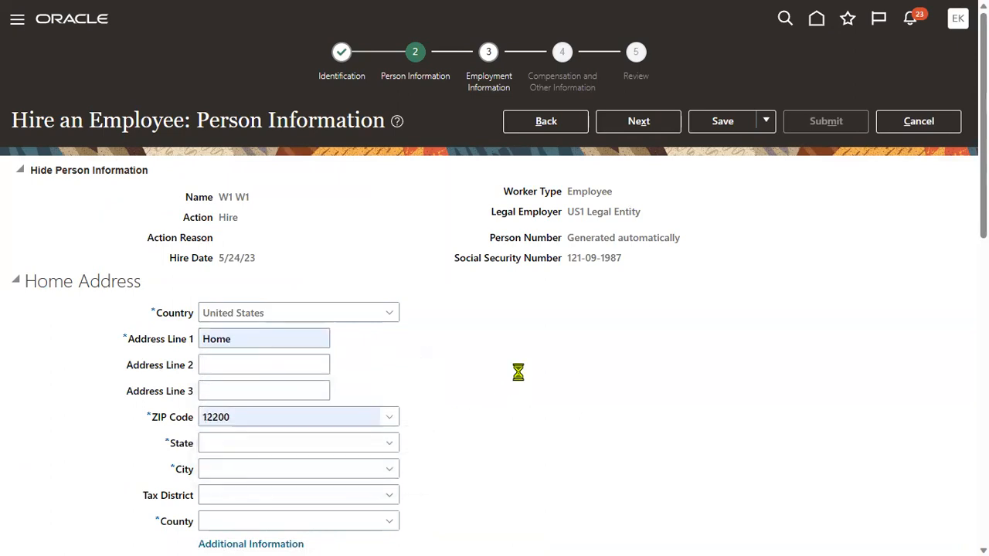
pyautogui.click(635, 124)
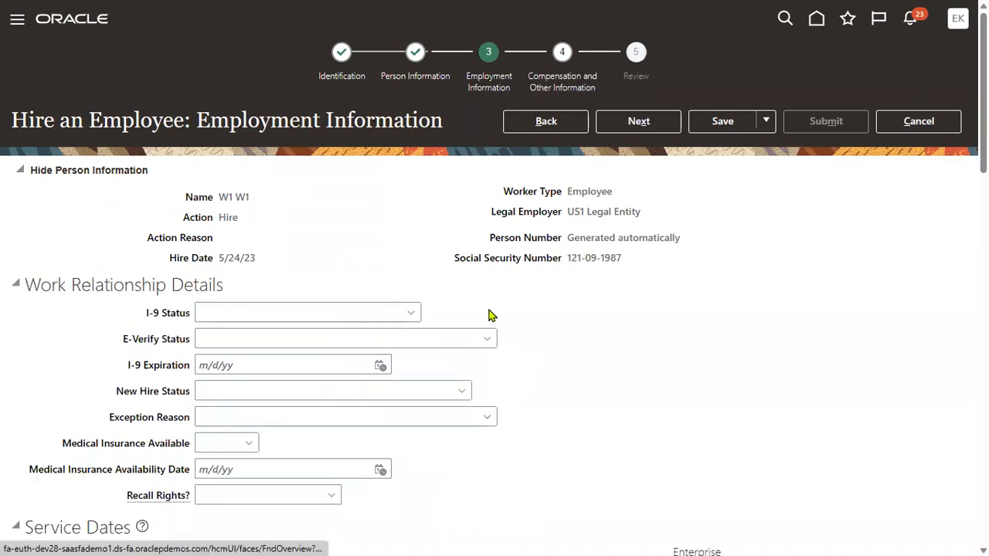
# Set the business unit to US1 Business Unit and the job to Finance Director.
pyautogui.scroll(-5, 406, 333)
pyautogui.scroll(-1, 321, 421)
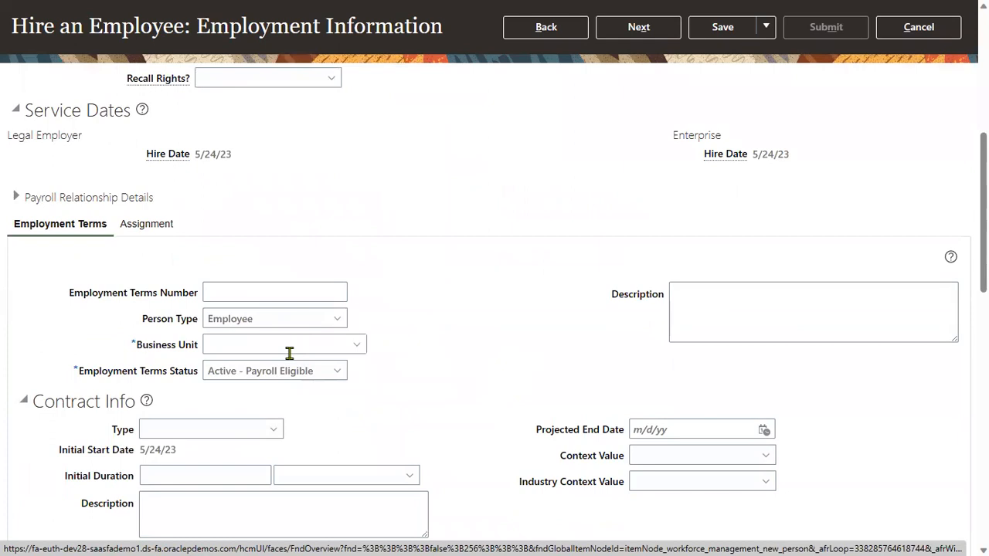
pyautogui.click(287, 347)
pyautogui.write('US1')
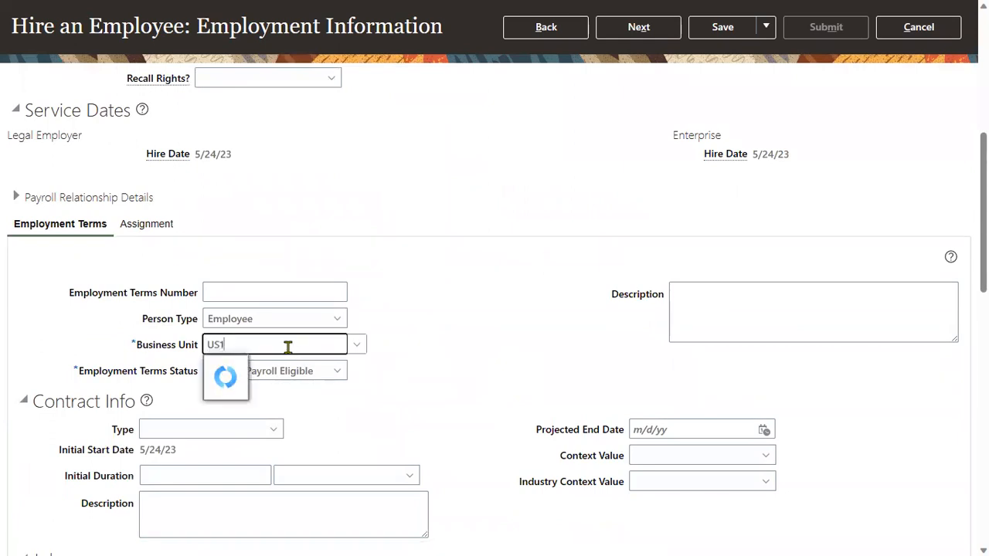
pyautogui.click(247, 368)
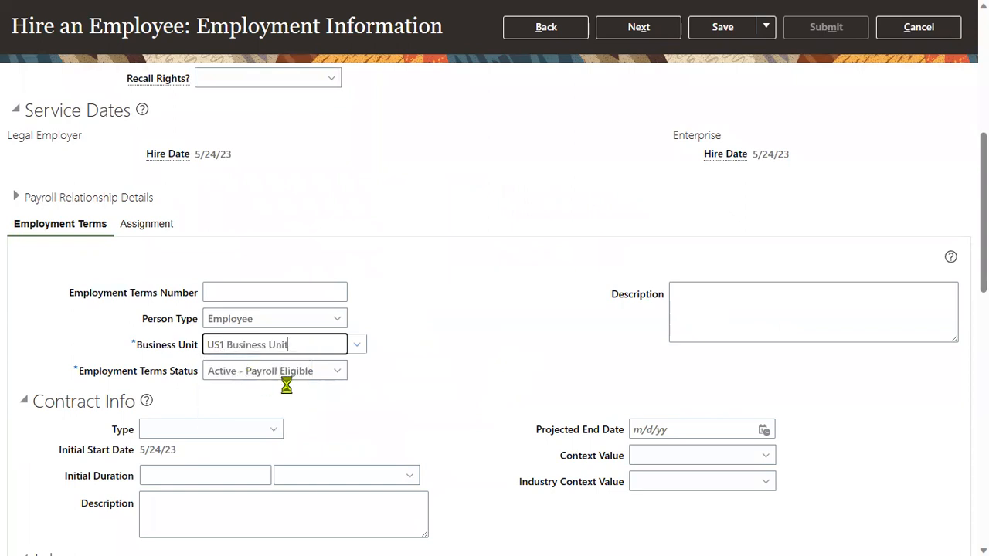
pyautogui.scroll(-2, 373, 386)
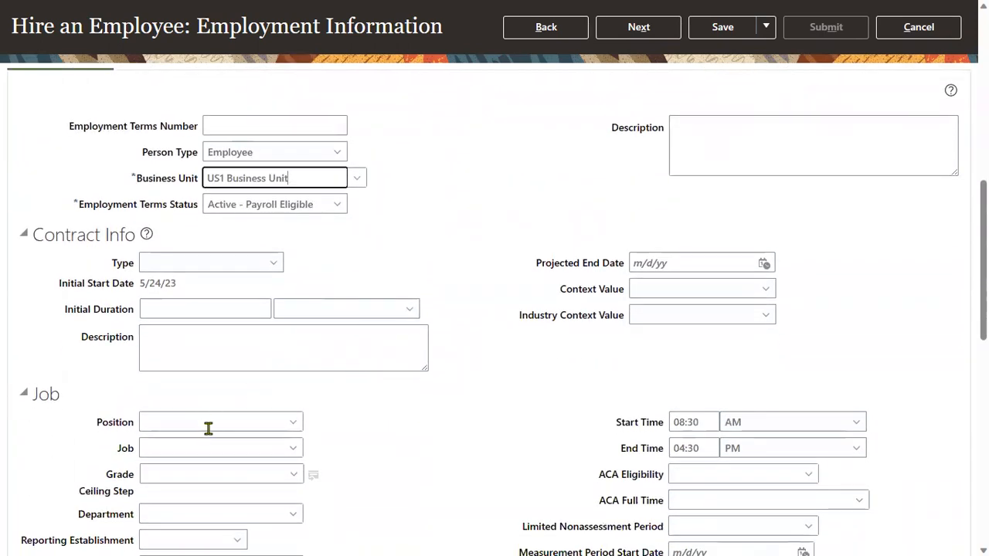
pyautogui.click(212, 449)
pyautogui.write('Fina')
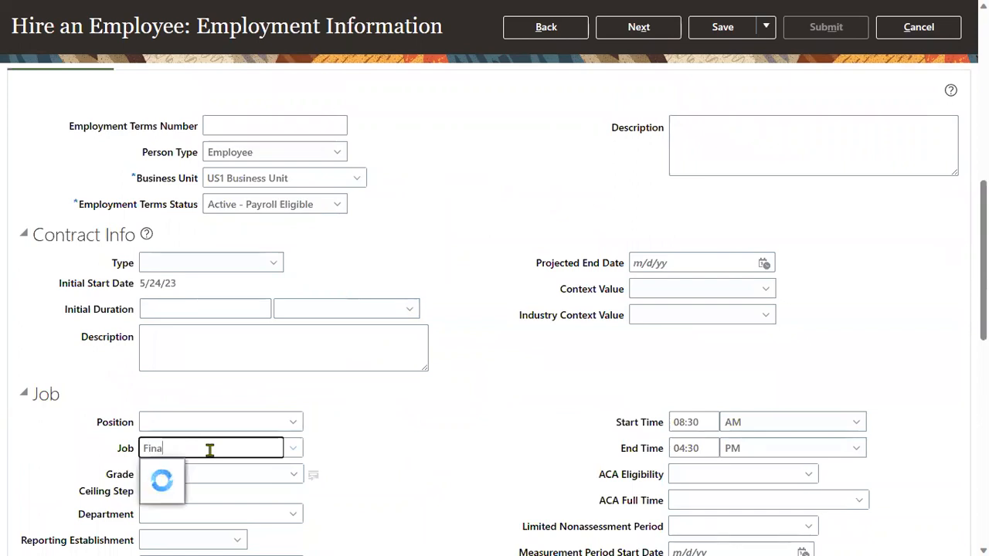
pyautogui.click(211, 472)
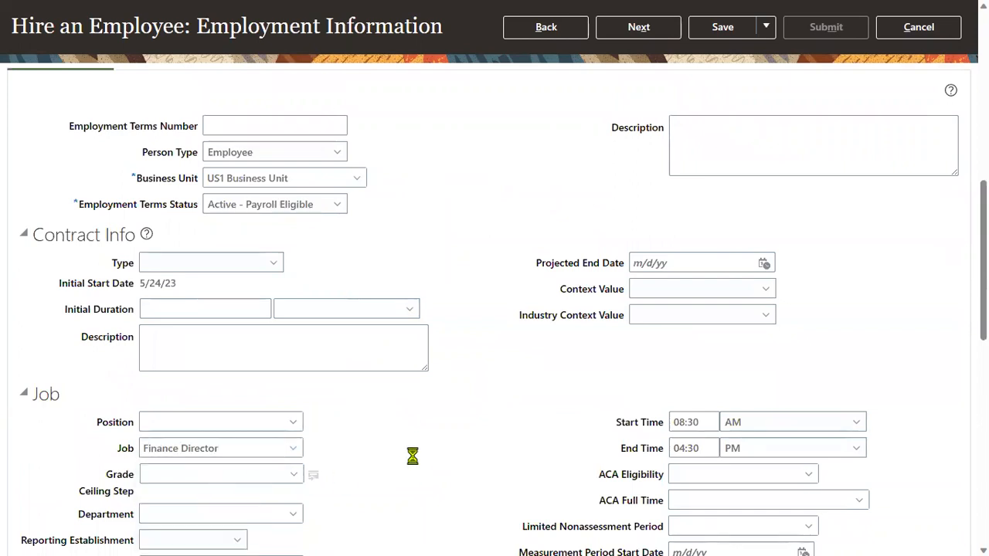
# Set the location to Headquarters and advance past compensation to the Review step.
pyautogui.scroll(-2, 410, 452)
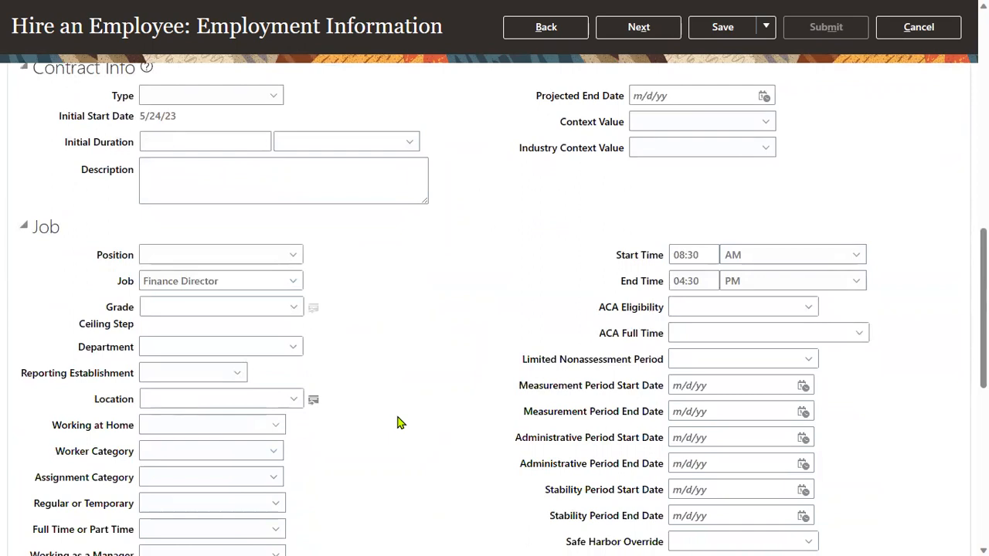
pyautogui.click(208, 399)
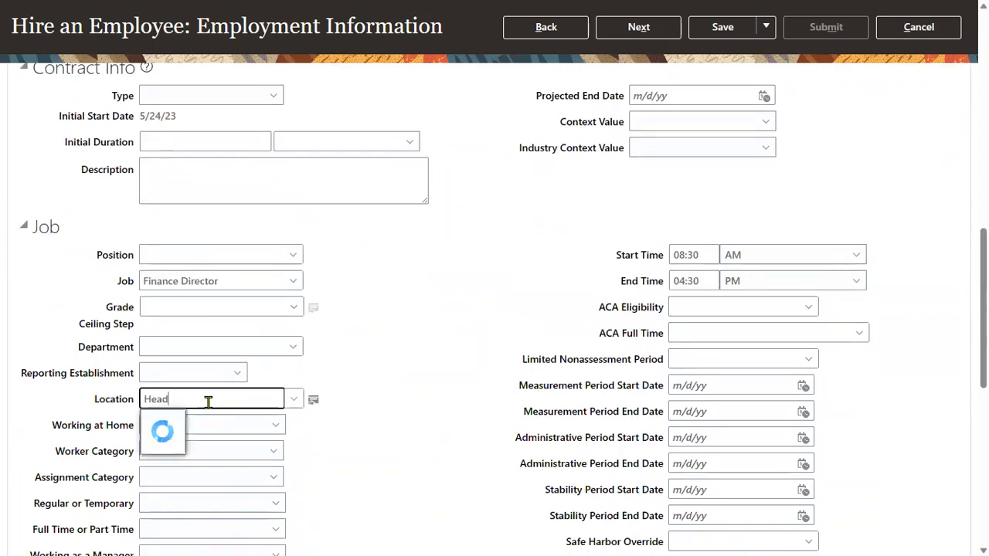
pyautogui.click(186, 421)
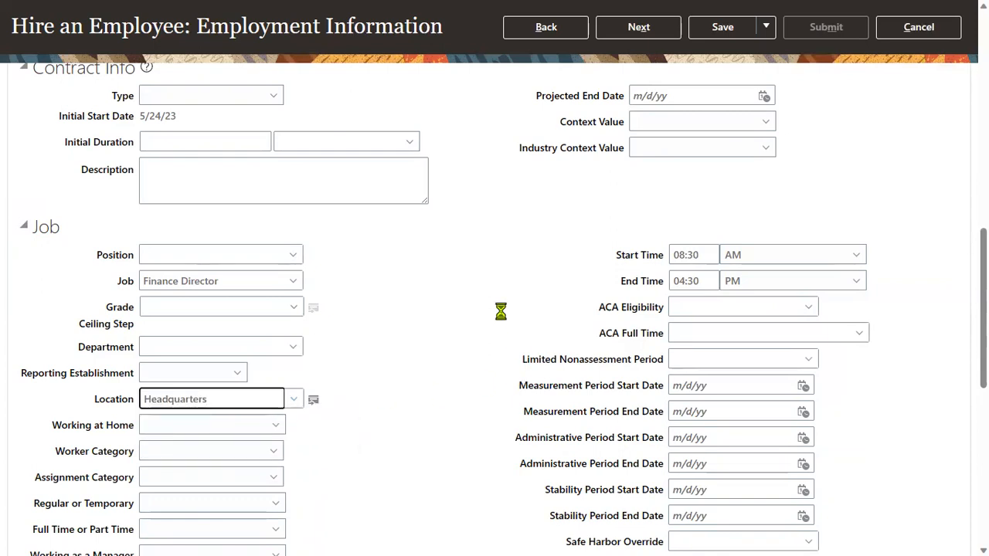
pyautogui.scroll(15, 645, 277)
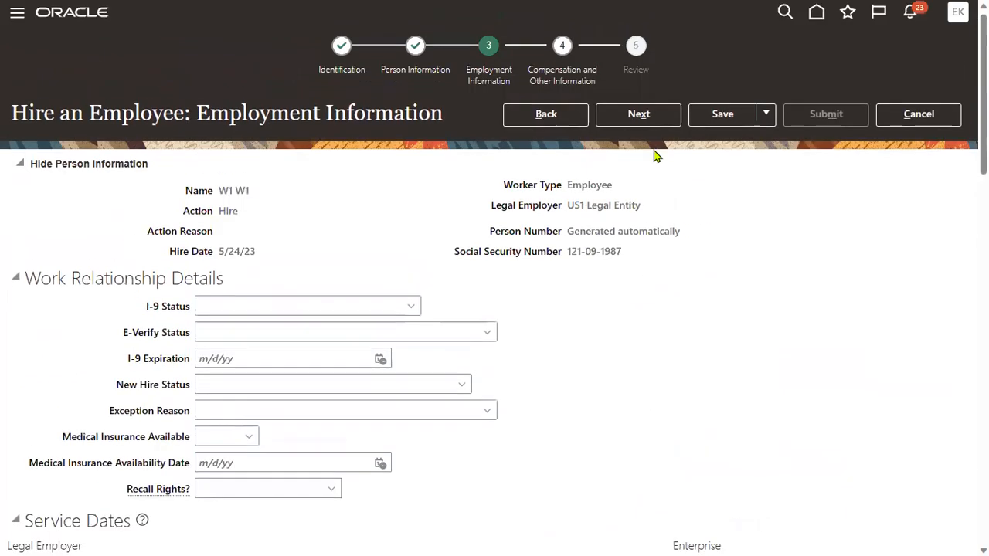
pyautogui.click(656, 121)
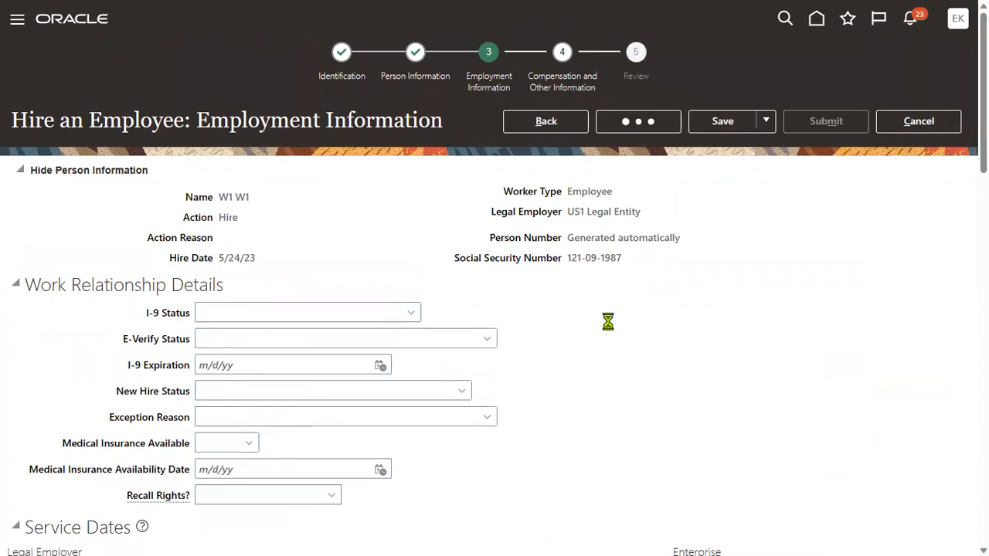
pyautogui.click(645, 128)
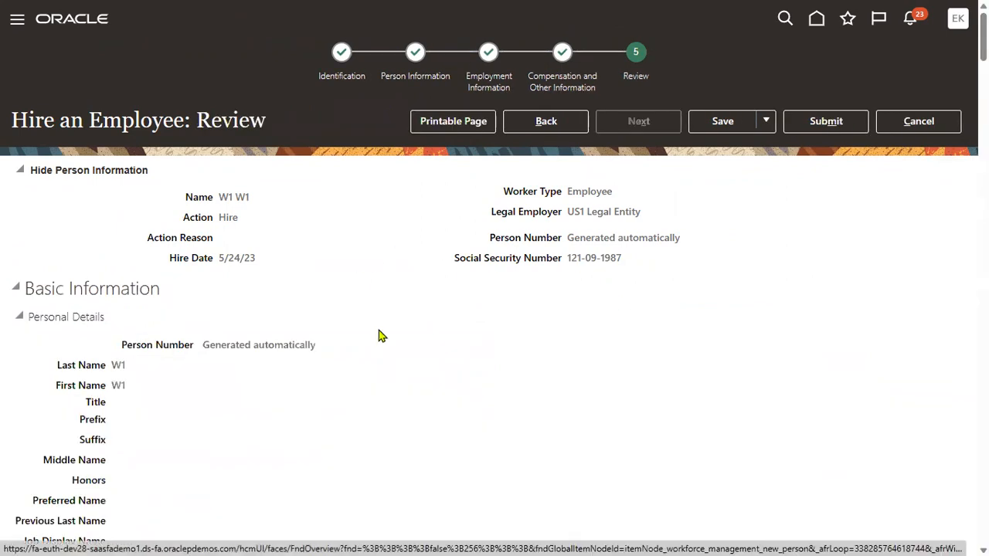
# Review the hire details and manager approvers, then submit the hire request.
pyautogui.doubleClick(232, 119)
pyautogui.scroll(-15, 415, 358)
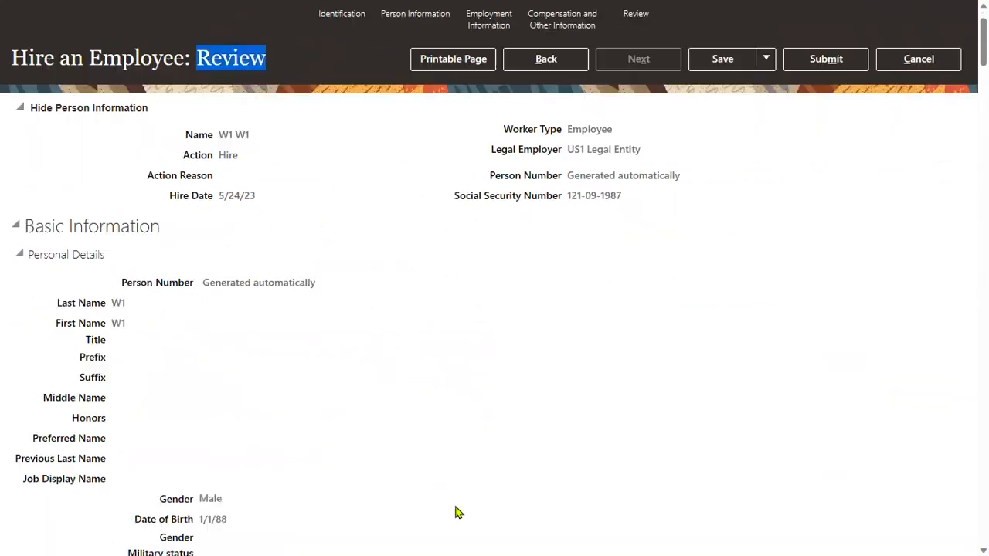
pyautogui.scroll(-15, 399, 370)
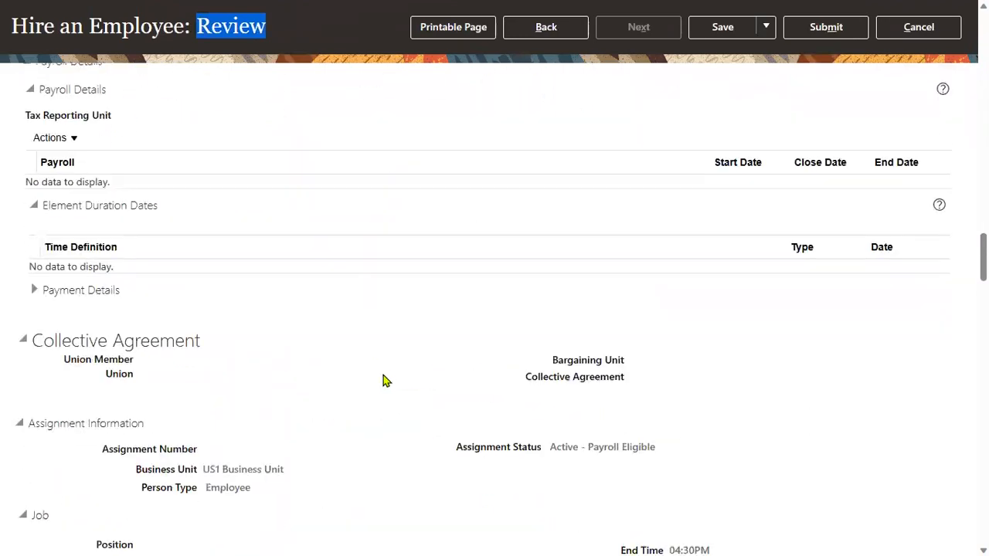
pyautogui.scroll(-6, 371, 379)
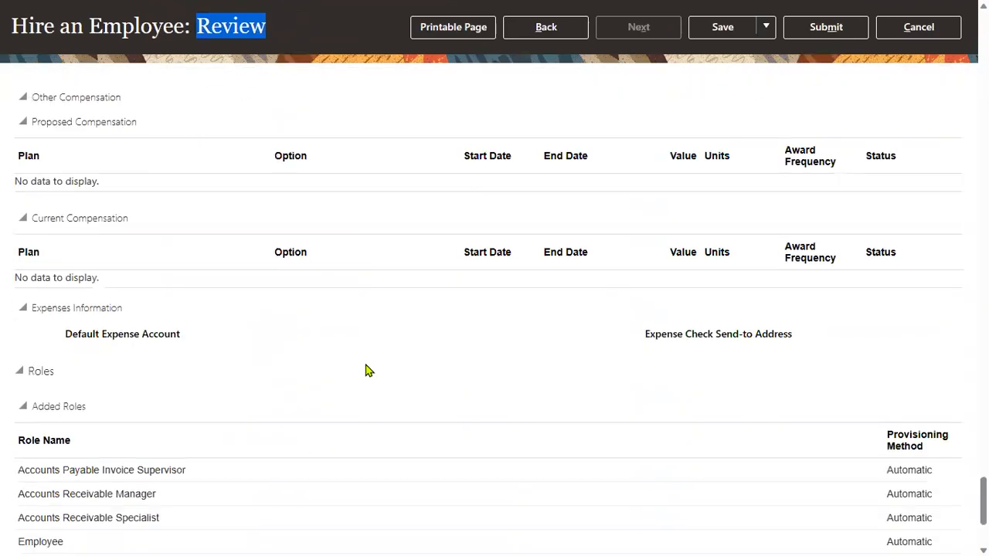
pyautogui.click(16, 542)
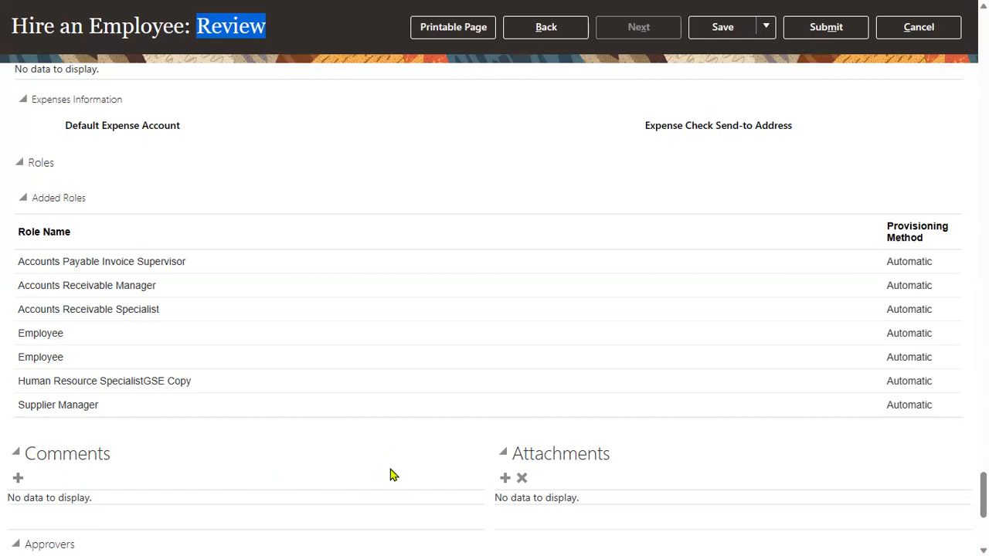
pyautogui.scroll(-4, 345, 473)
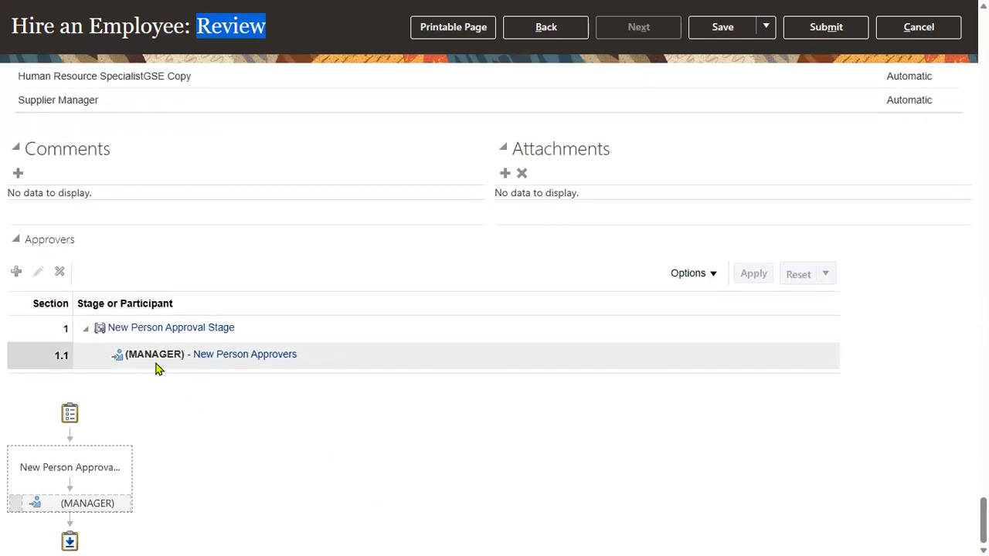
pyautogui.click(831, 32)
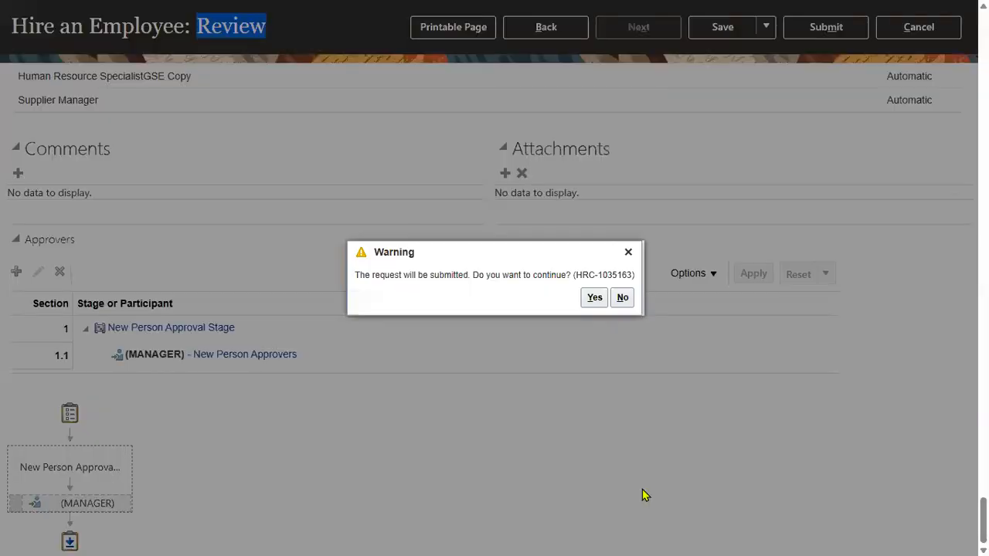
# Confirm the submission warning and acknowledge the confirmation message.
pyautogui.click(594, 297)
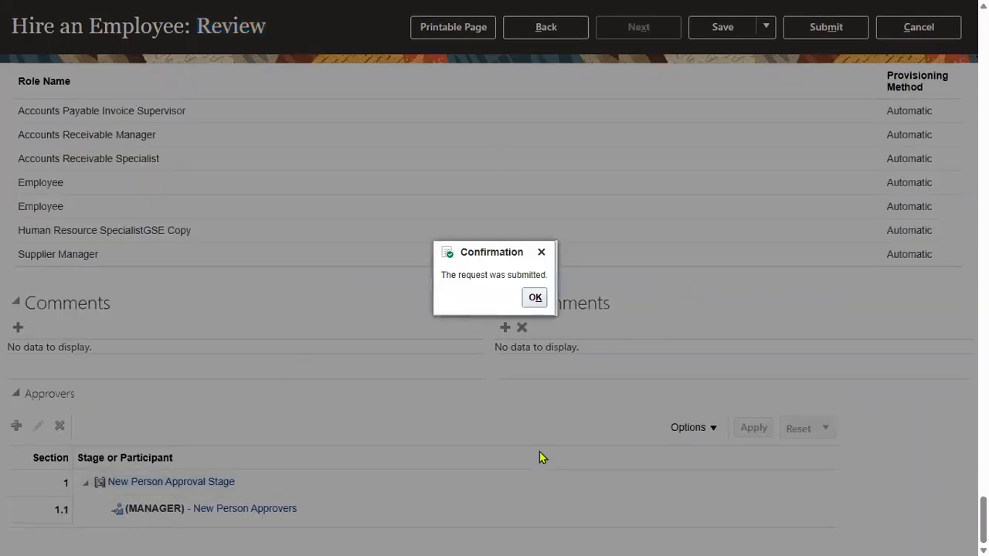
pyautogui.click(534, 297)
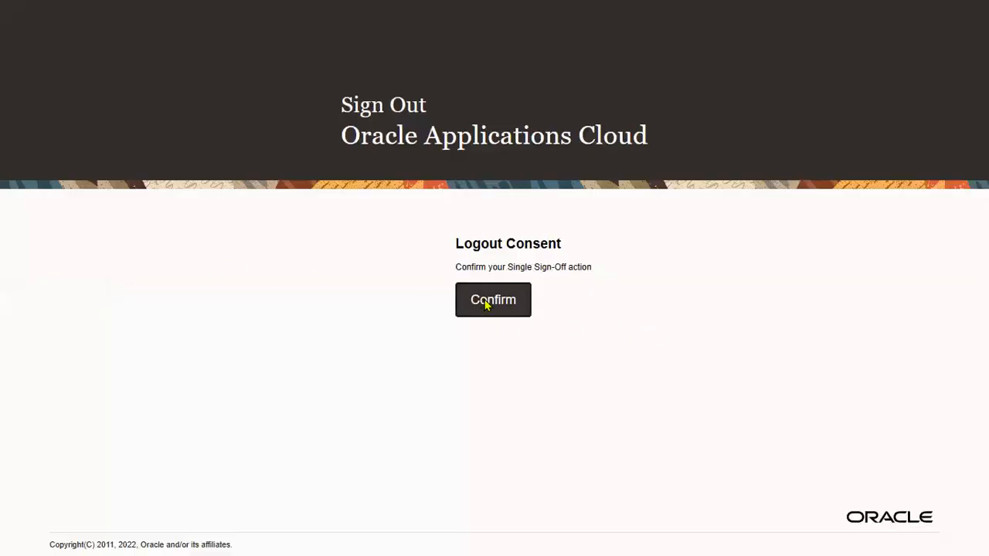
# Sign out and sign in again with the browser's saved manager account.
pyautogui.click(486, 304)
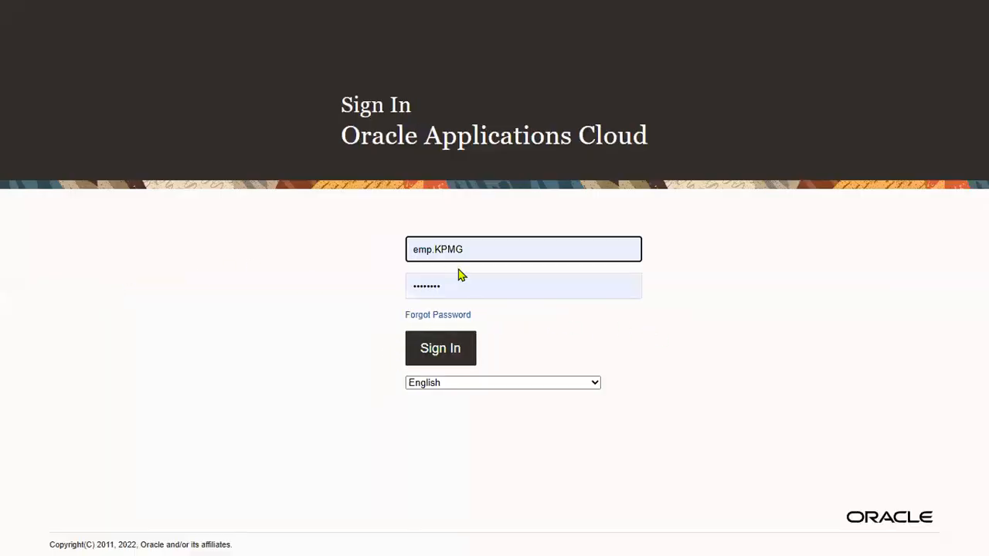
pyautogui.doubleClick(426, 248)
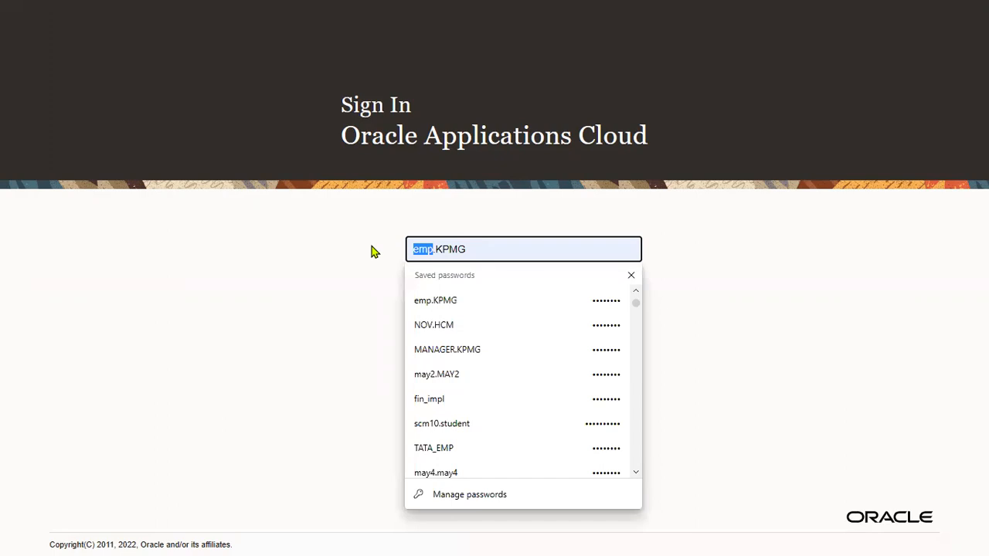
pyautogui.click(433, 349)
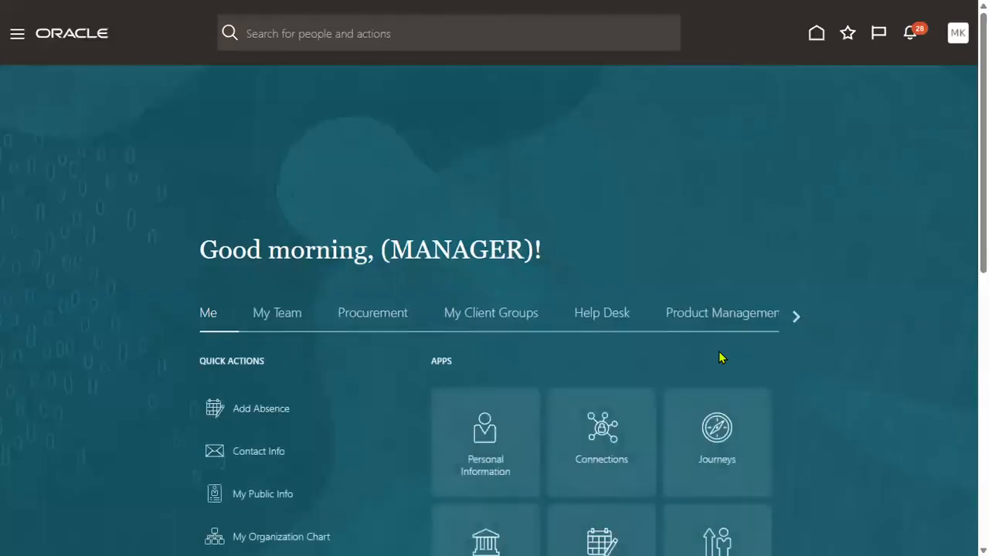
# Approve the pending Employee Hired request from the notifications list.
pyautogui.click(910, 36)
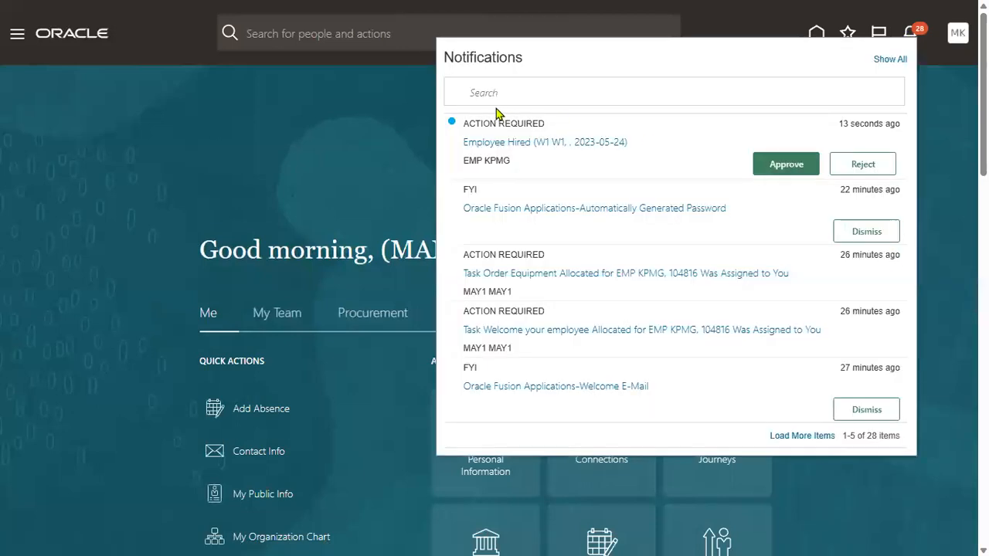
pyautogui.moveTo(461, 125); pyautogui.dragTo(550, 125)
pyautogui.click(631, 123)
pyautogui.click(786, 164)
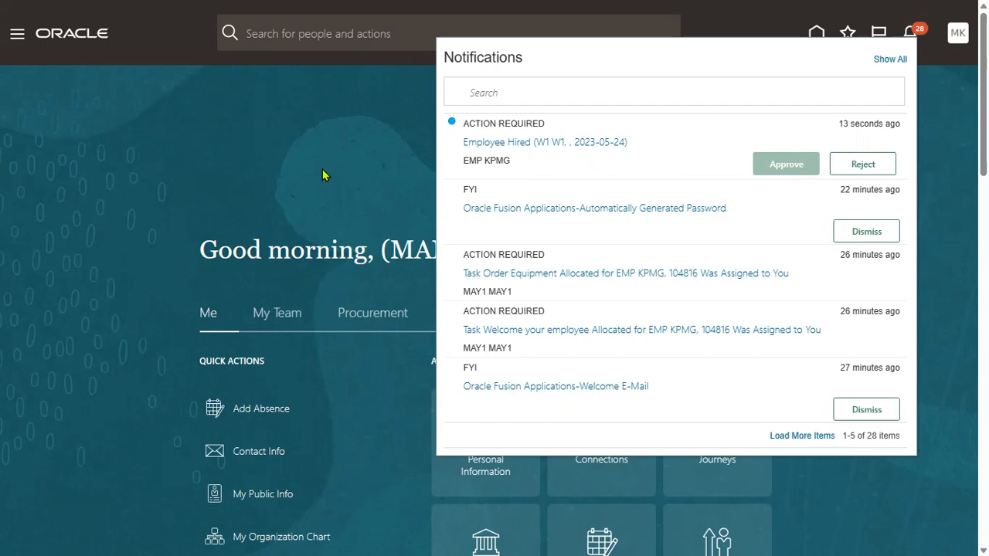
pyautogui.click(951, 143)
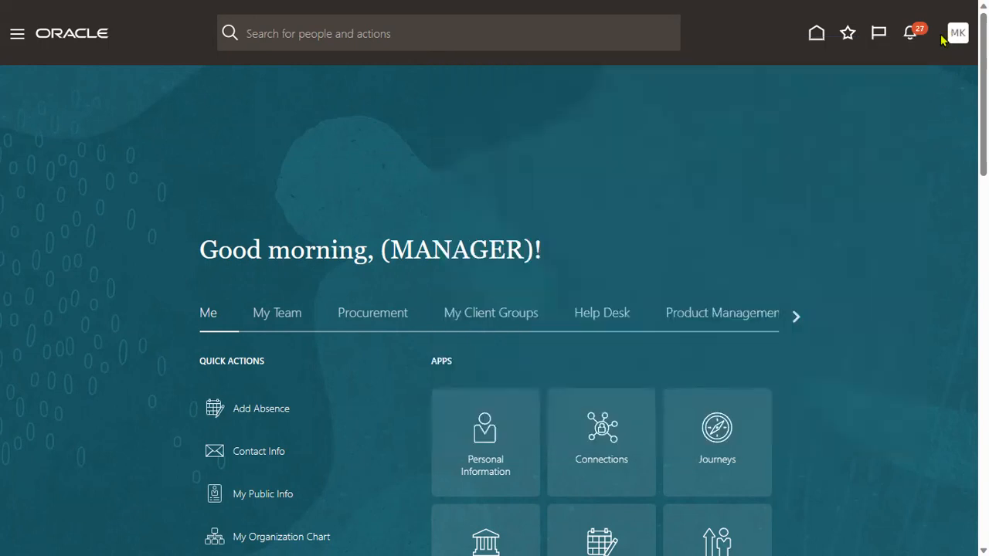
# Check the Emp2 approval note in Notepad++, then sign out of the manager account.
pyautogui.click(950, 38)
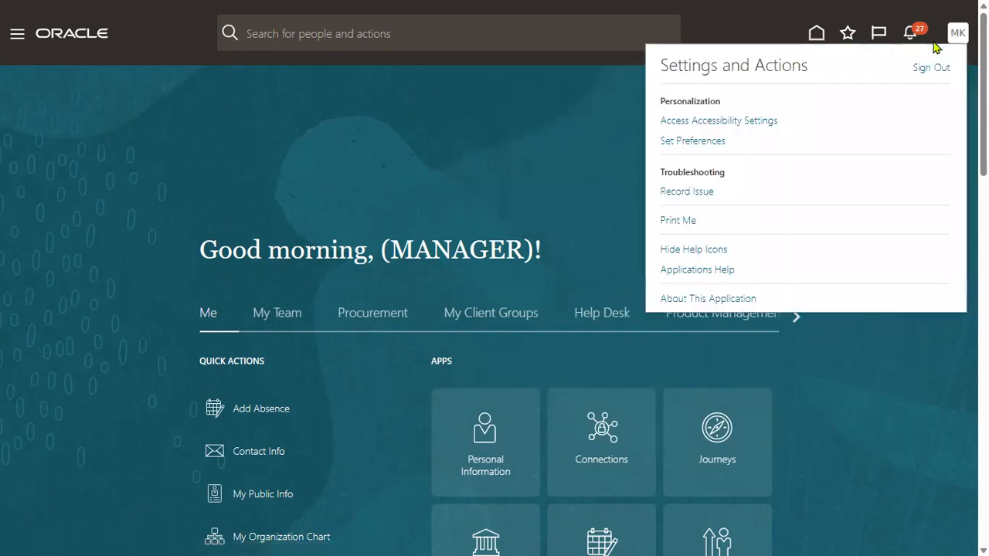
pyautogui.hotkey('alt', 'Tab')
pyautogui.hotkey('alt', 'Tab')
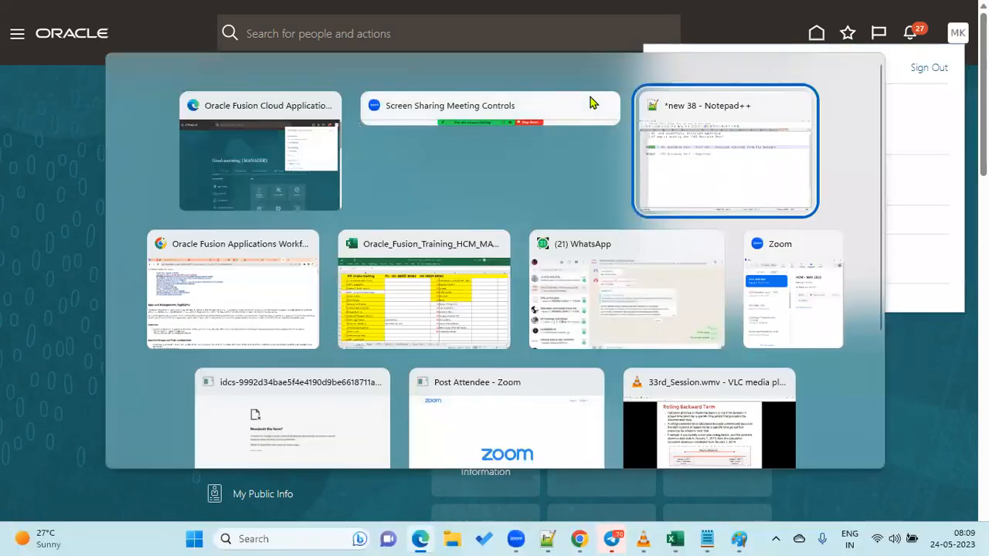
pyautogui.moveTo(92, 197); pyautogui.dragTo(53, 198)
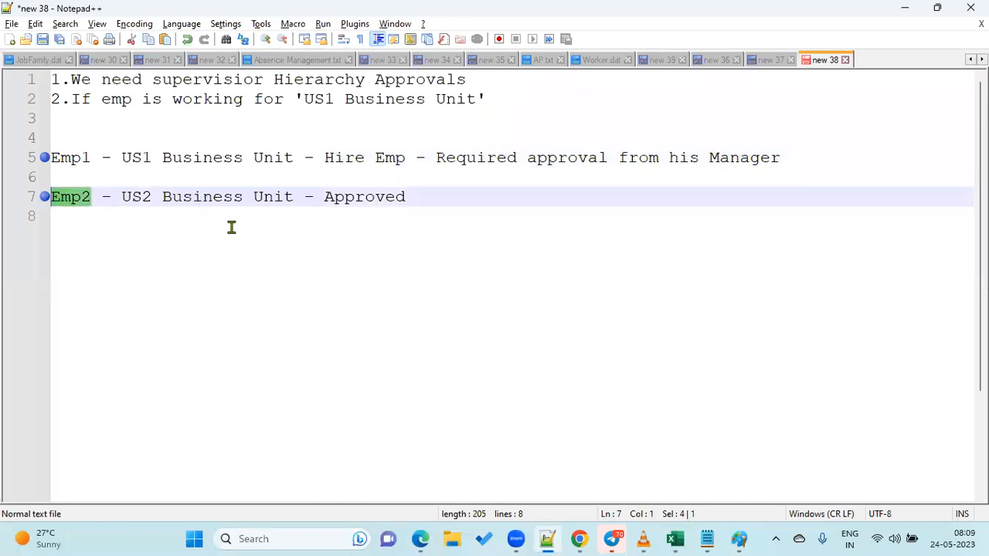
pyautogui.hotkey('alt', 'Tab')
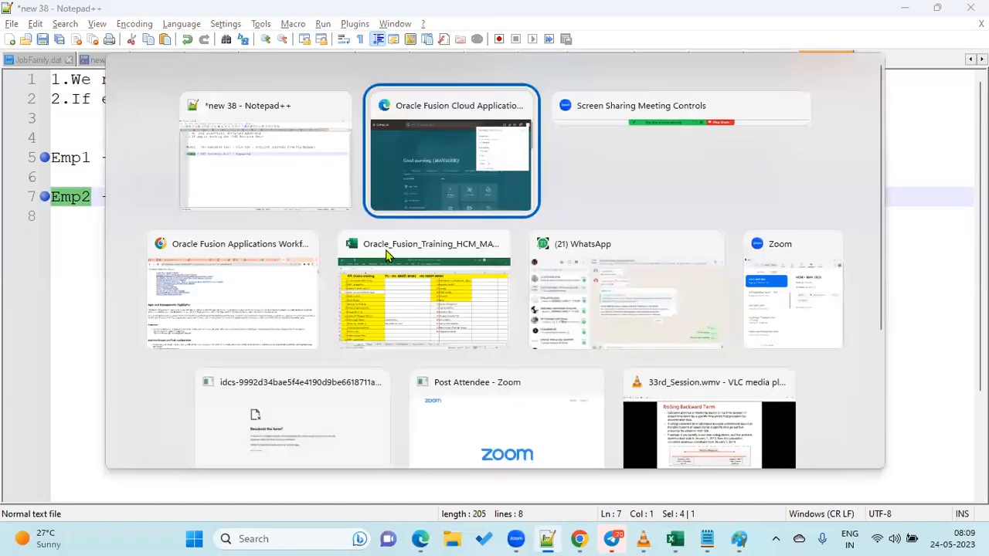
pyautogui.click(930, 69)
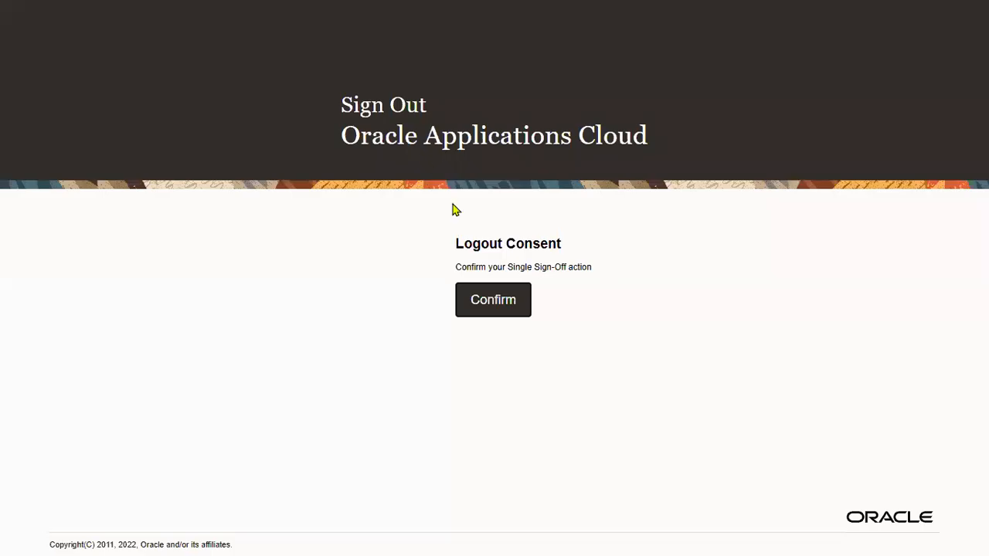
# Confirm sign-out and sign back in as user EMP.TEST.
pyautogui.click(495, 298)
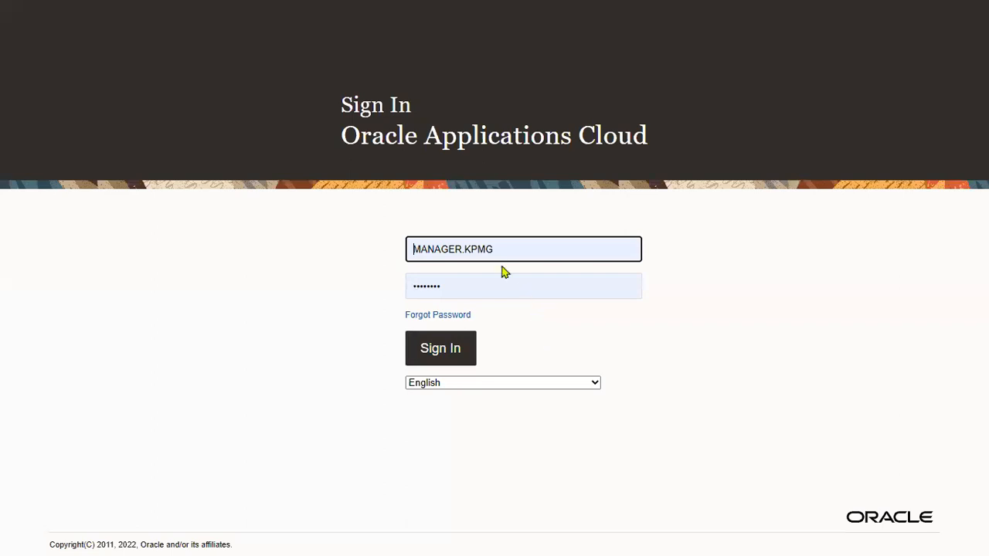
pyautogui.doubleClick(516, 249)
pyautogui.write('EMP.TEST')
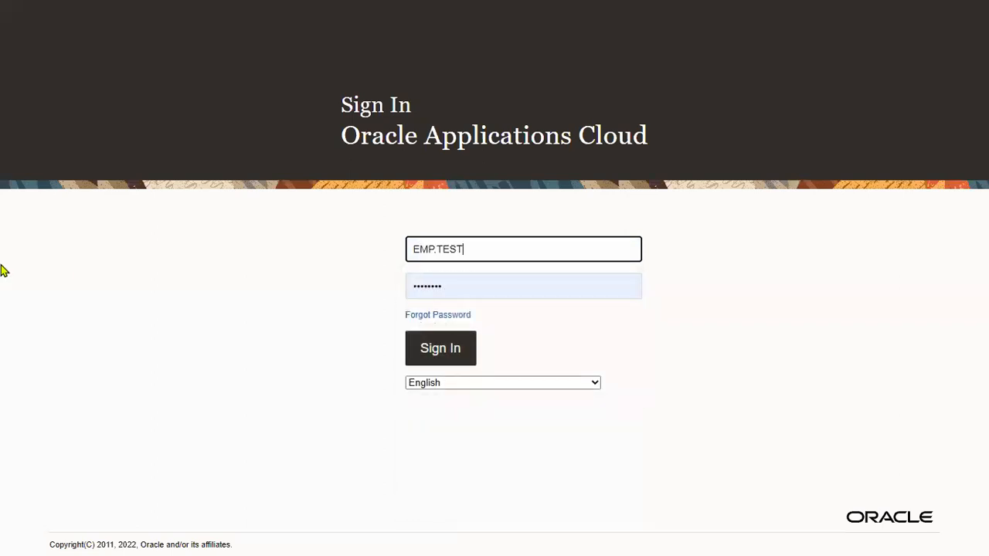
pyautogui.press('Tab')
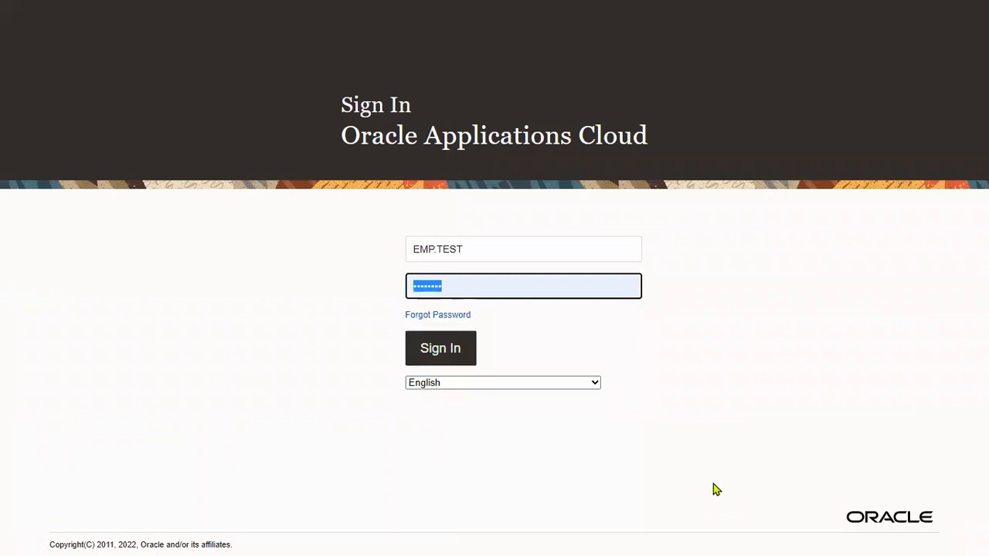
pyautogui.press('Return')
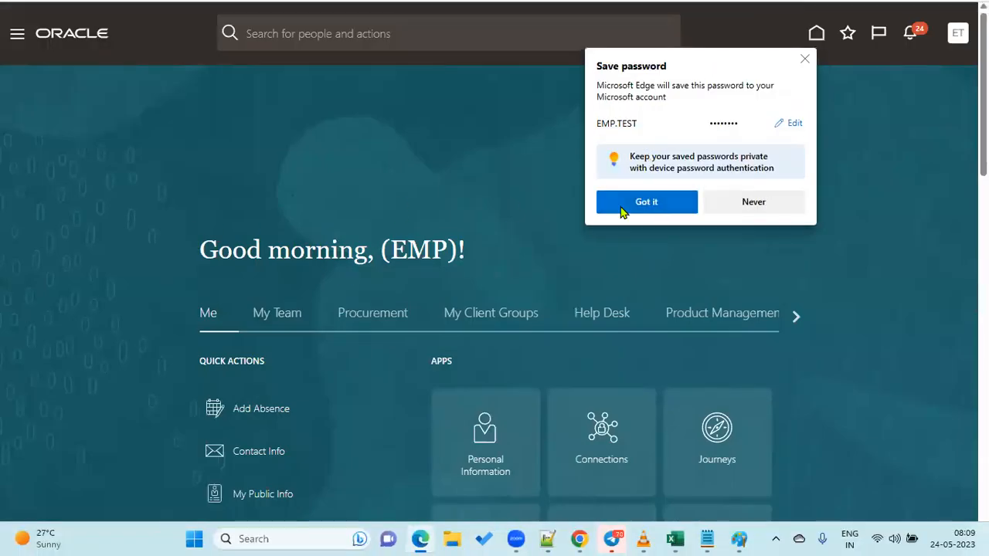
# Dismiss the save-password prompt and check the test employee's Employment Info, highlighting US2 Business Unit.
pyautogui.click(661, 201)
pyautogui.click(17, 35)
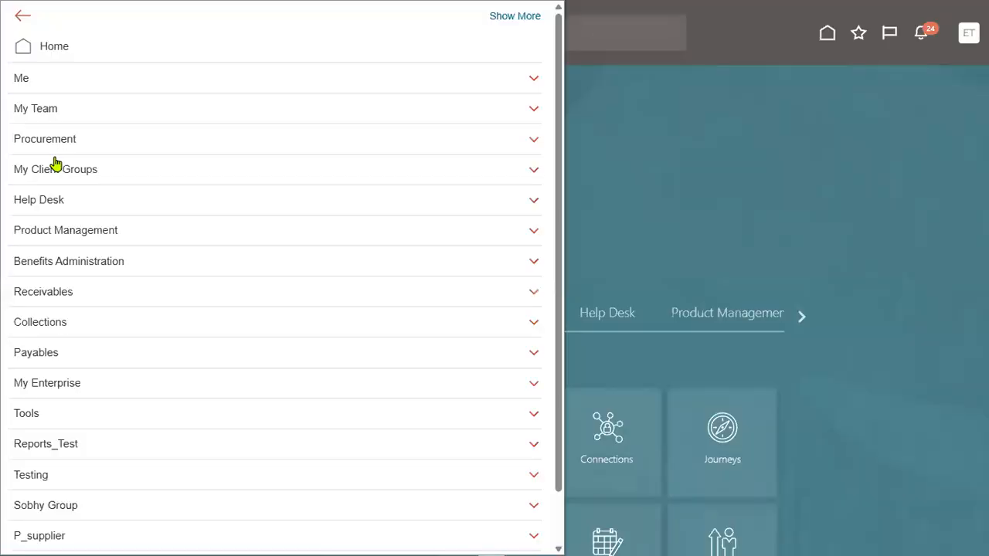
pyautogui.click(37, 78)
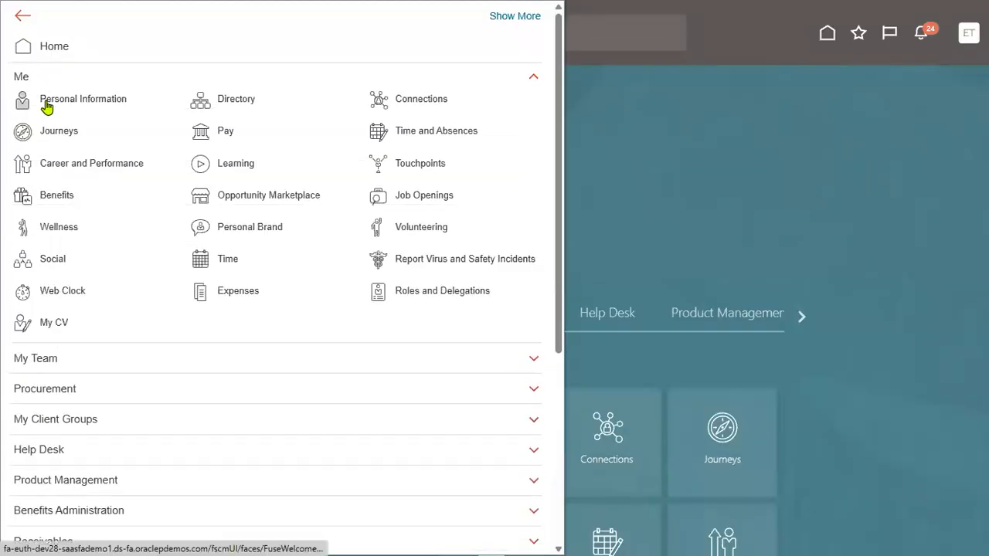
pyautogui.click(44, 102)
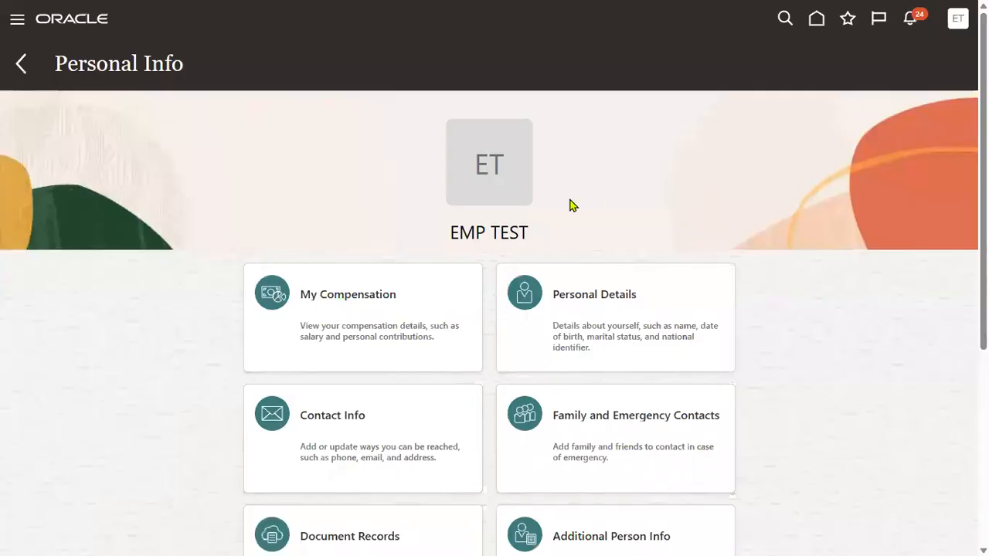
pyautogui.scroll(-5, 617, 354)
pyautogui.click(624, 363)
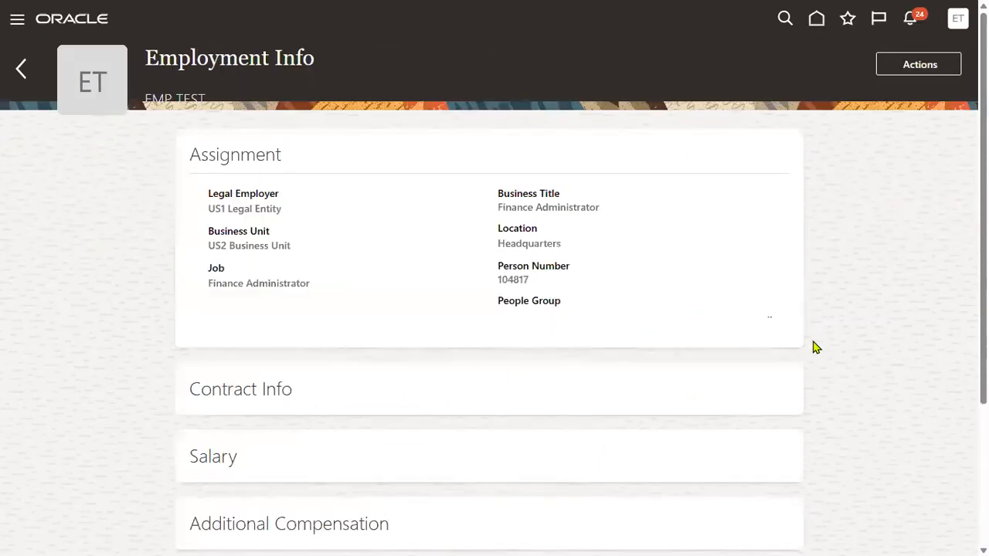
pyautogui.moveTo(207, 245); pyautogui.dragTo(293, 249)
# Open New Person from My Client Groups in the Navigator.
pyautogui.click(11, 23)
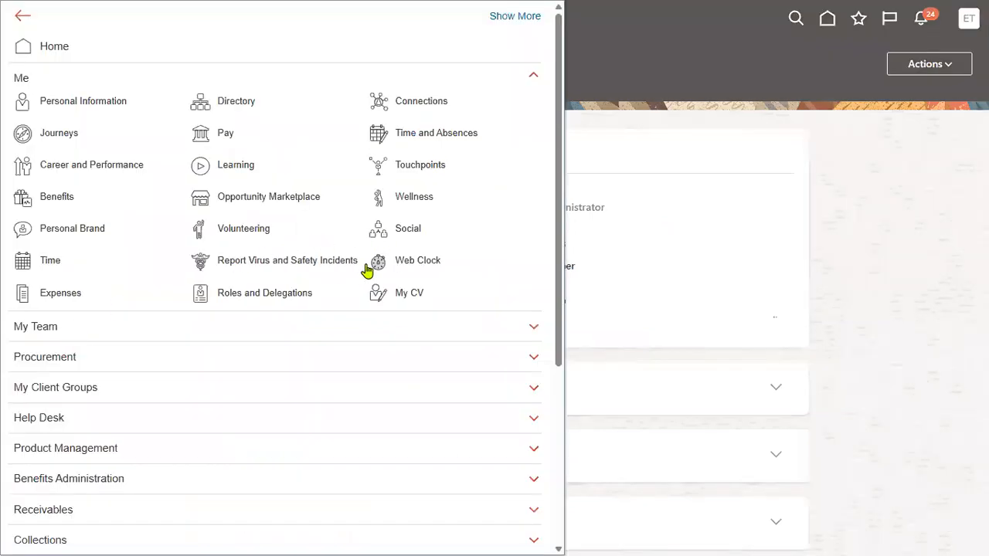
pyautogui.scroll(-2, 158, 334)
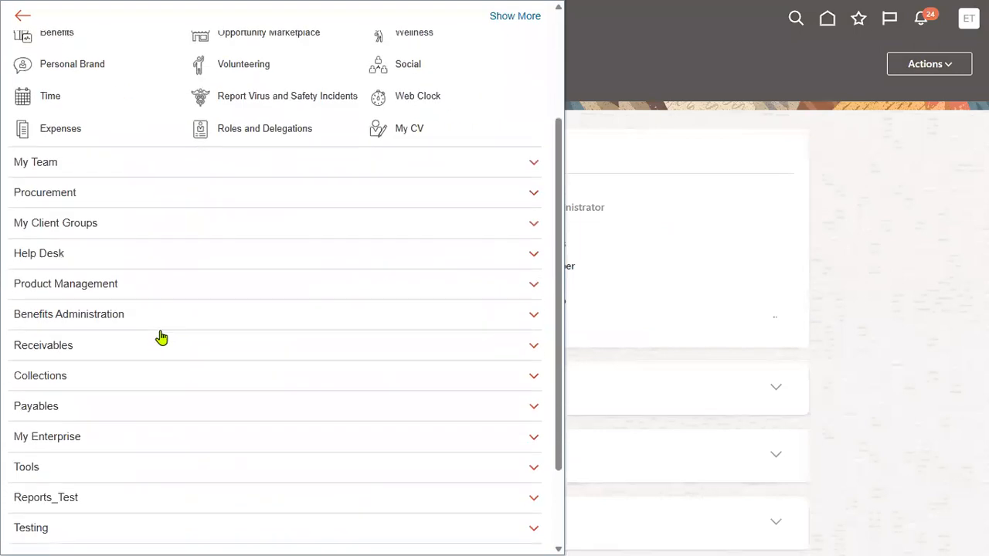
pyautogui.click(168, 222)
pyautogui.click(255, 244)
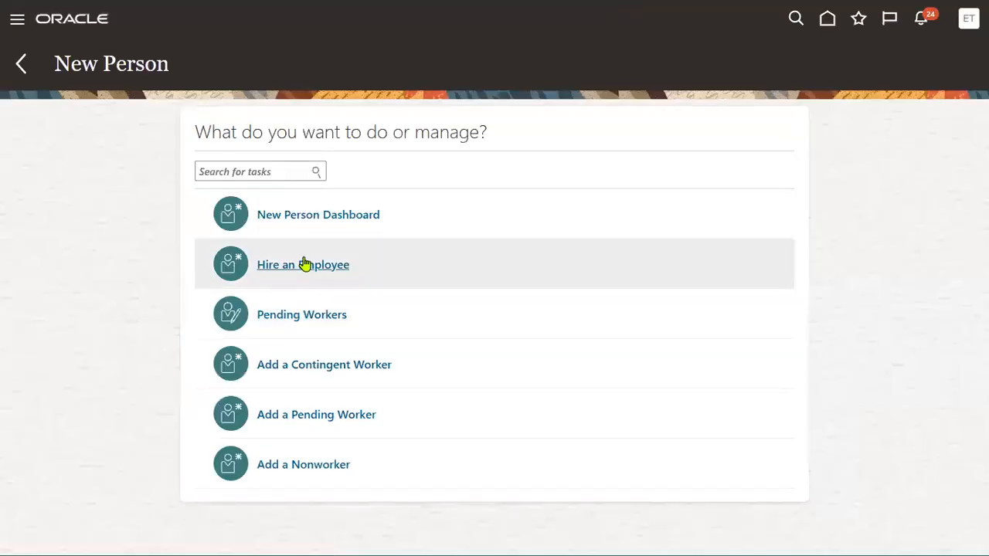
# Start hiring an employee with legal employer US1 Legal Entity.
pyautogui.click(299, 268)
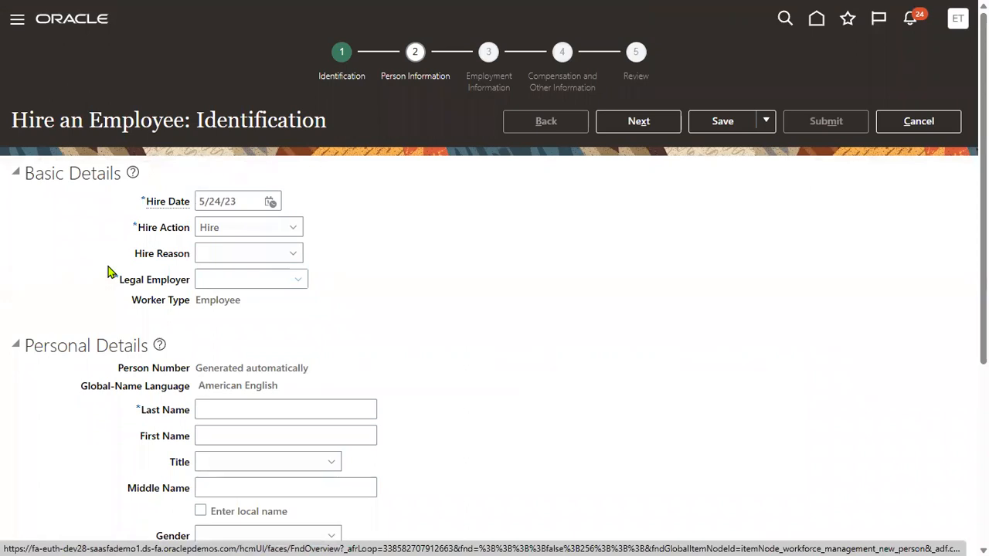
pyautogui.click(223, 270)
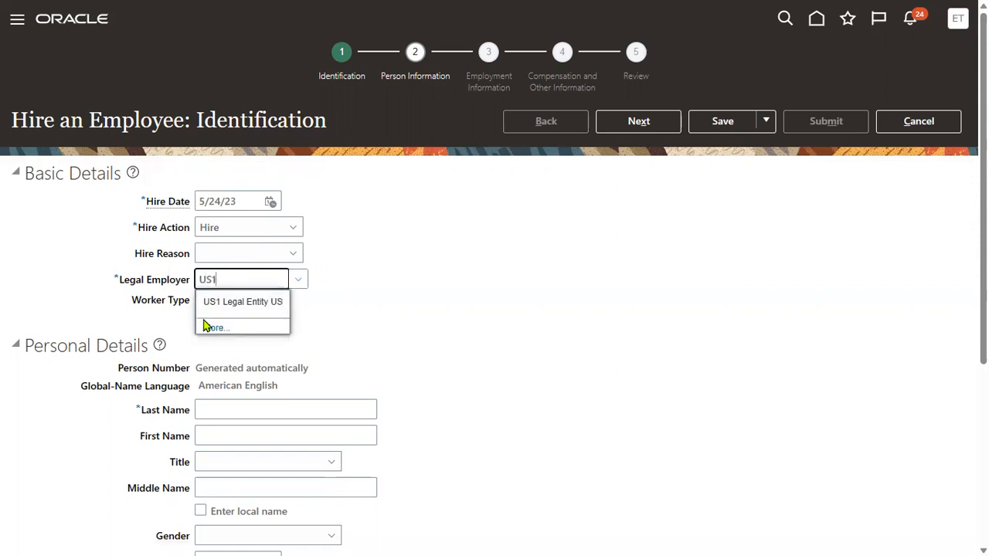
pyautogui.click(207, 302)
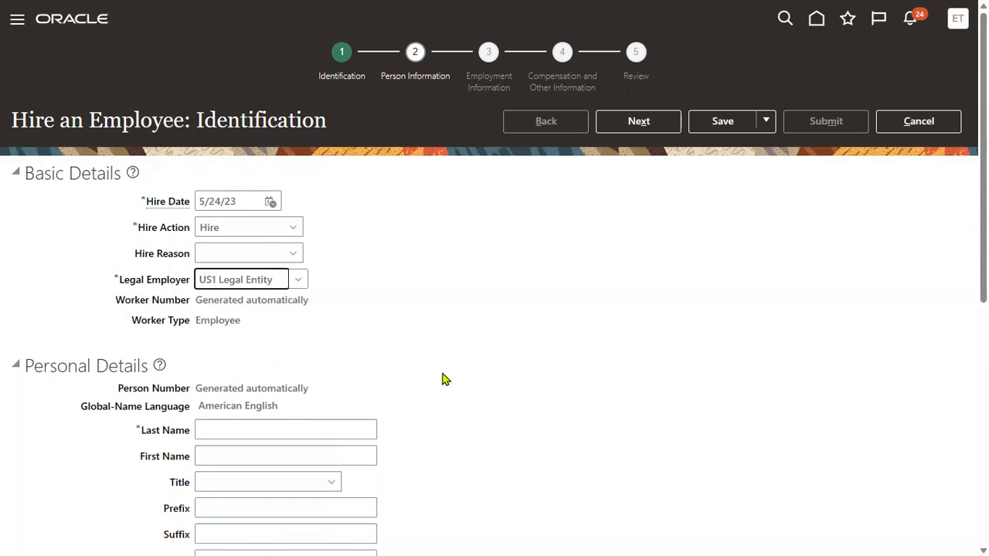
# Enter E11 as both the last name and first name.
pyautogui.scroll(-3, 327, 283)
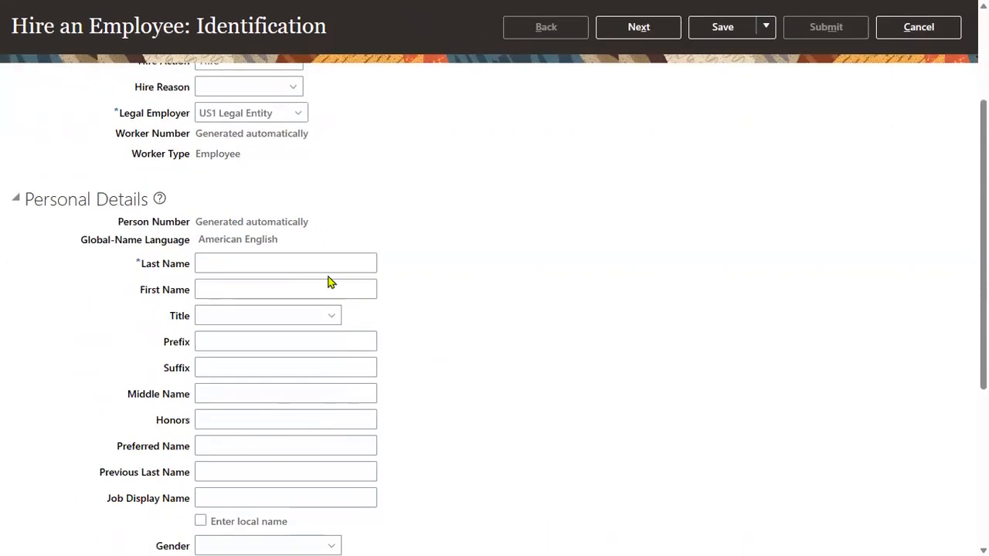
pyautogui.click(324, 261)
pyautogui.write('E1')
pyautogui.press('Tab')
pyautogui.write('E1')
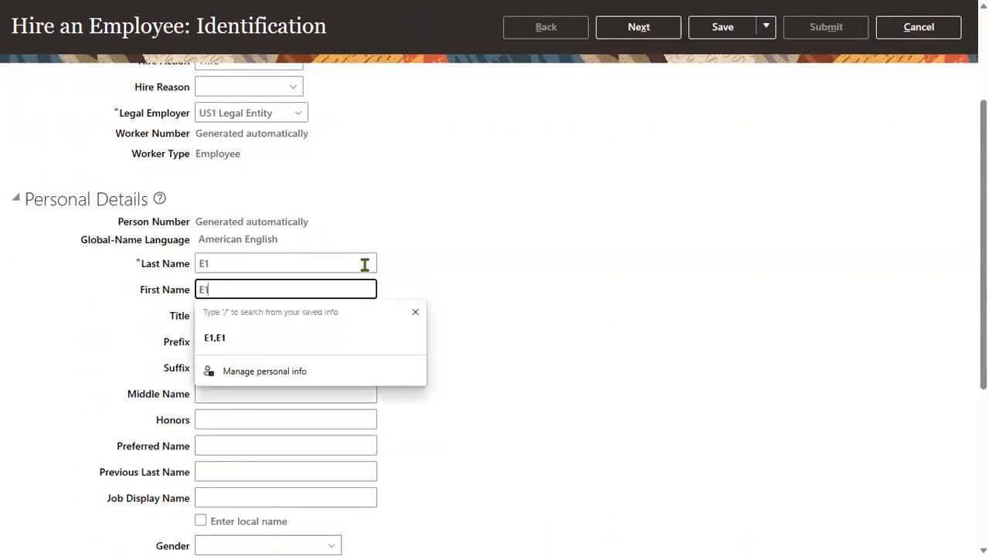
pyautogui.click(510, 287)
pyautogui.click(220, 264)
pyautogui.write('1')
pyautogui.click(243, 291)
pyautogui.write('1')
pyautogui.click(621, 338)
# Set gender to Male and date of birth to 1/1/88.
pyautogui.scroll(-3, 483, 373)
pyautogui.click(288, 351)
pyautogui.click(239, 295)
pyautogui.click(229, 355)
pyautogui.click(225, 324)
pyautogui.click(227, 374)
# Add a Social Security national identifier with the employee's SSN and continue to Person Information.
pyautogui.scroll(-1, 347, 459)
pyautogui.click(128, 471)
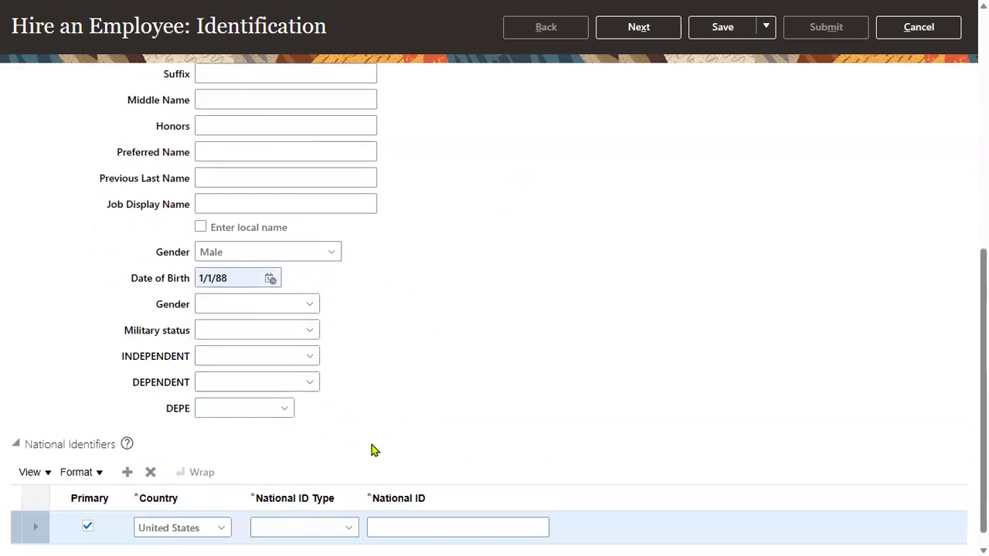
pyautogui.click(328, 528)
pyautogui.click(397, 528)
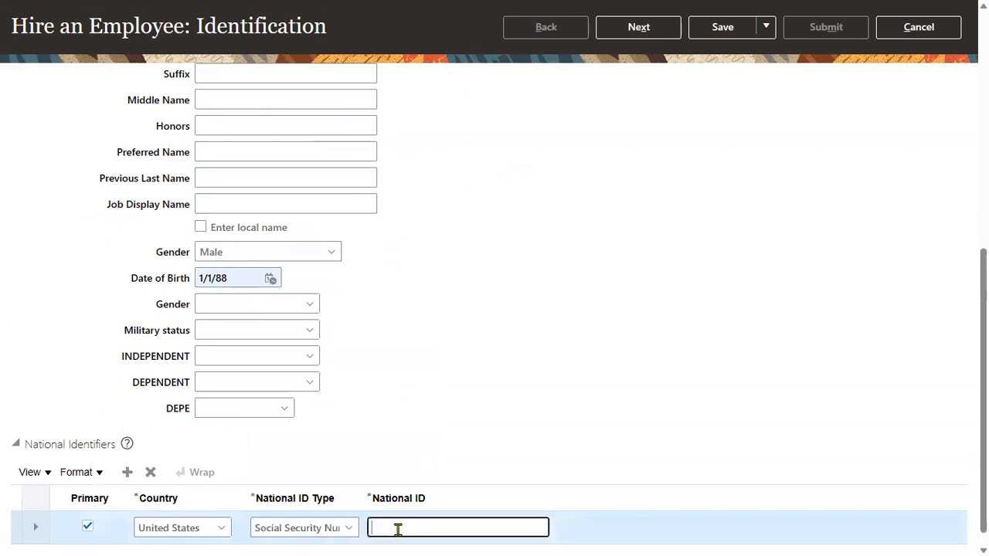
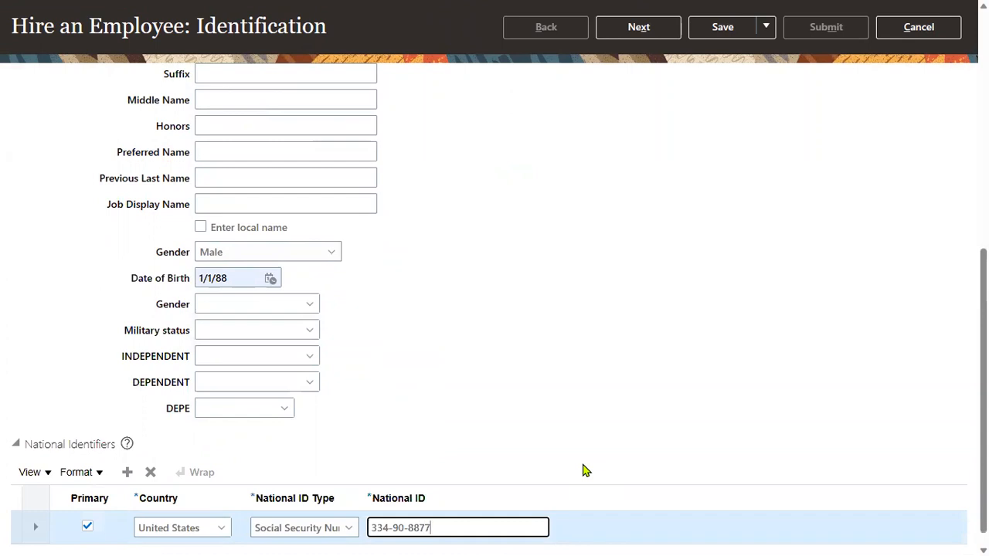
pyautogui.click(638, 27)
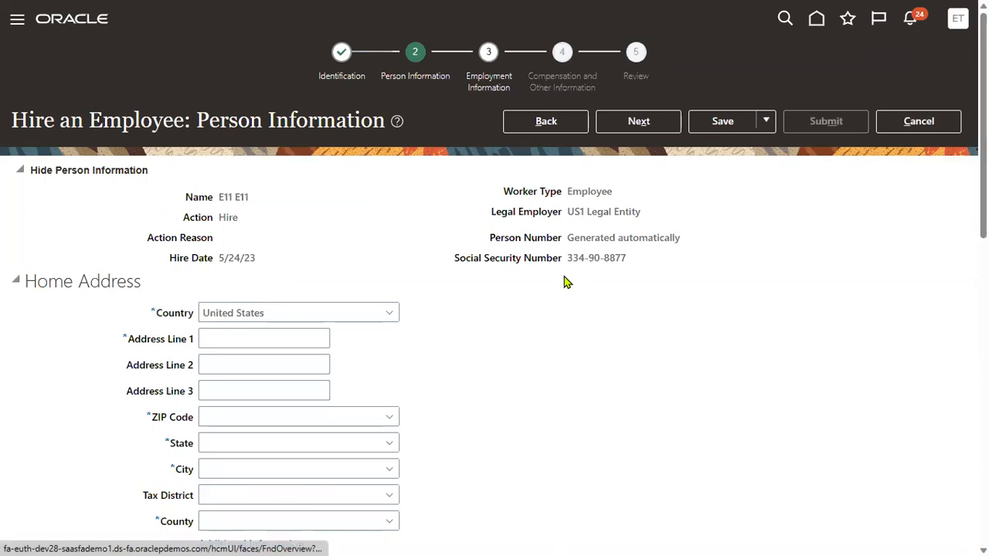
# Fill the home address from the saved Home entry and ZIP 12200 (Albany, NY), then continue.
pyautogui.click(287, 343)
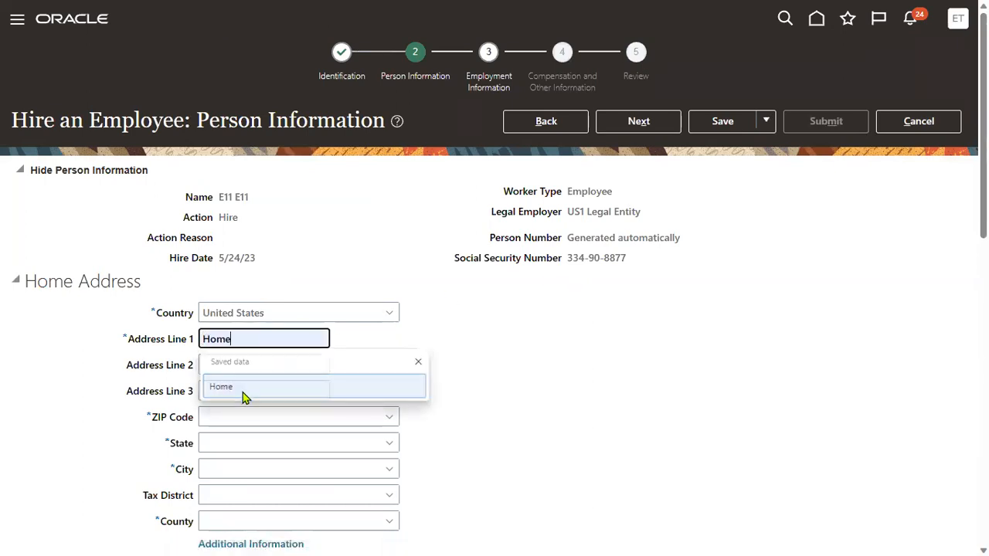
pyautogui.click(248, 397)
pyautogui.click(239, 417)
pyautogui.click(220, 465)
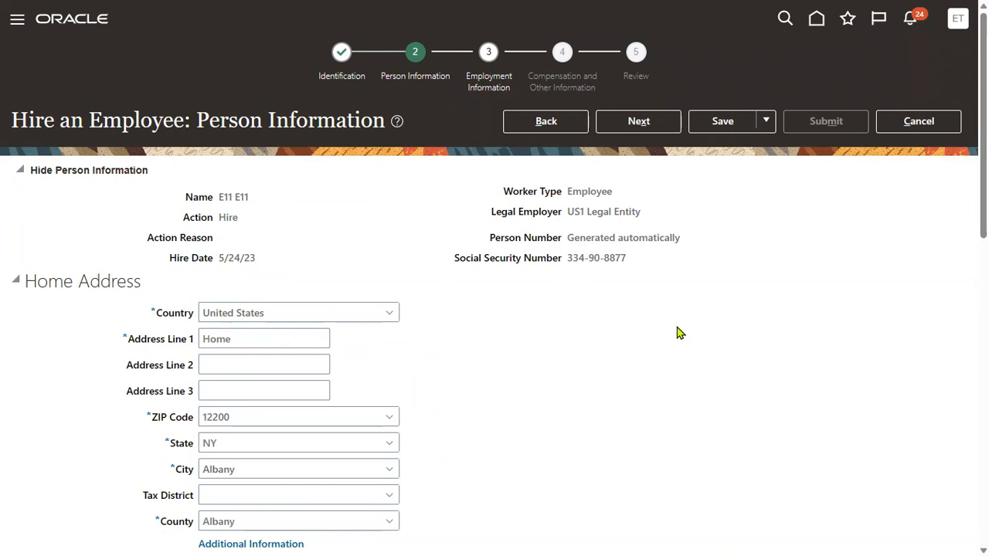
pyautogui.click(638, 122)
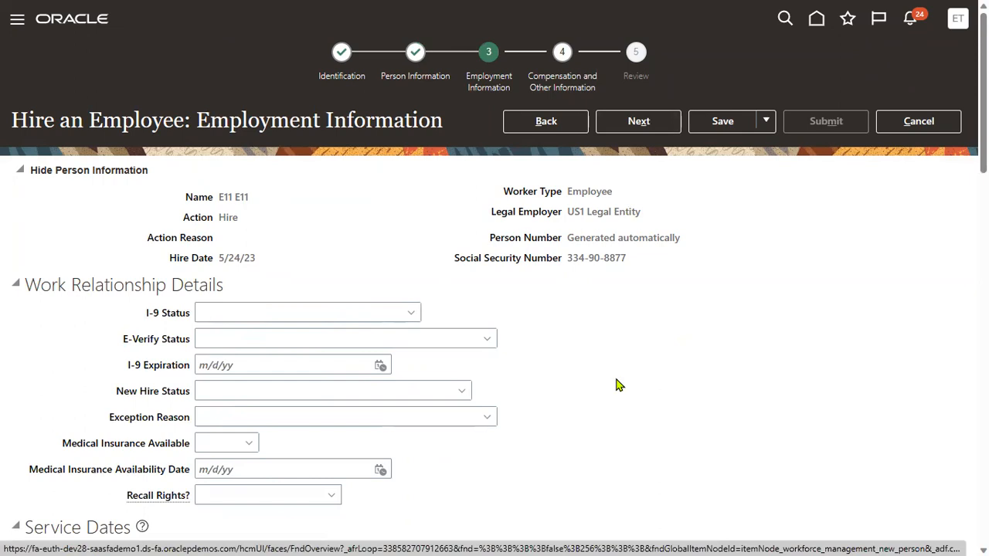
# Set the business unit to US4 Business Unit.
pyautogui.scroll(-5, 510, 387)
pyautogui.click(301, 345)
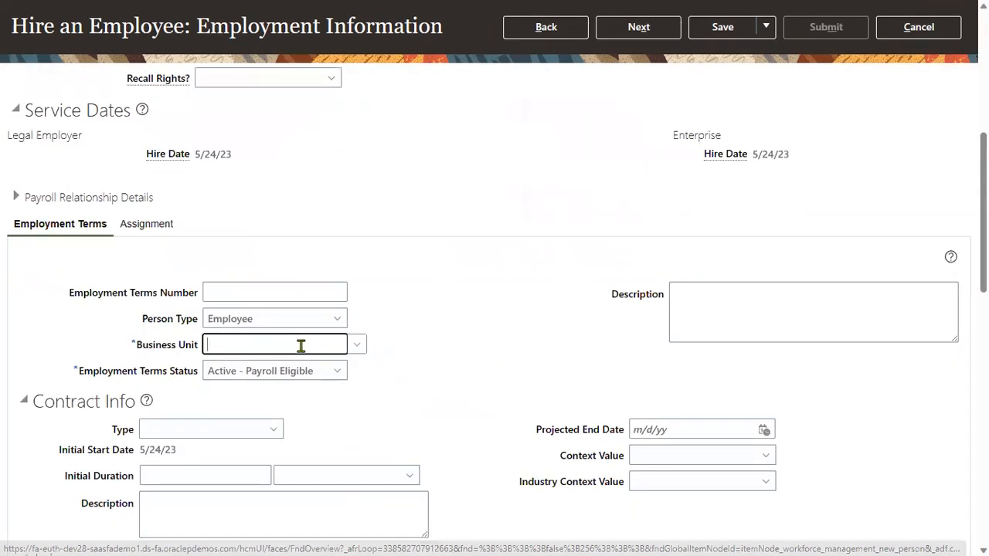
pyautogui.write('US')
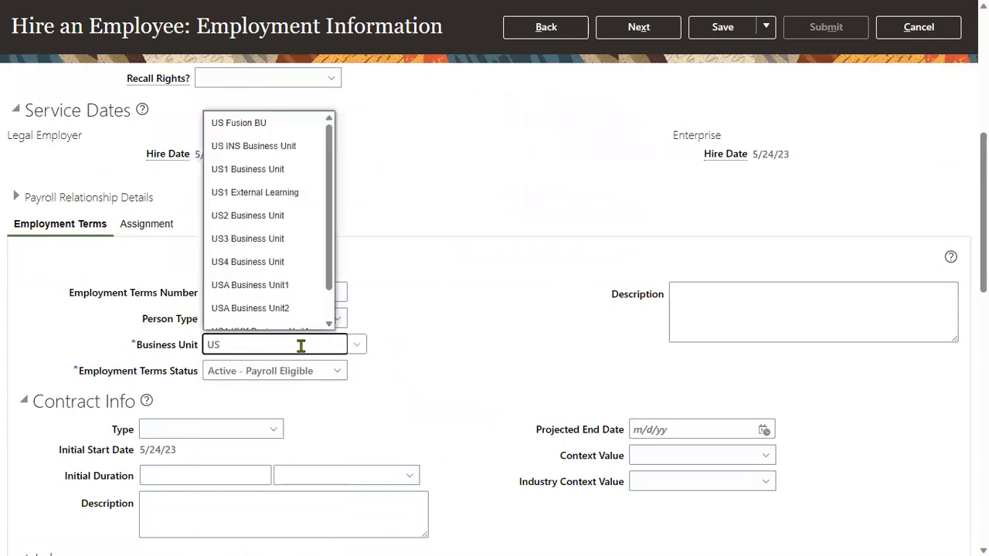
pyautogui.click(271, 262)
# Set job to GL Accountant and location to Headquarters, then continue to Compensation.
pyautogui.scroll(-3, 276, 414)
pyautogui.click(177, 449)
pyautogui.write('G')
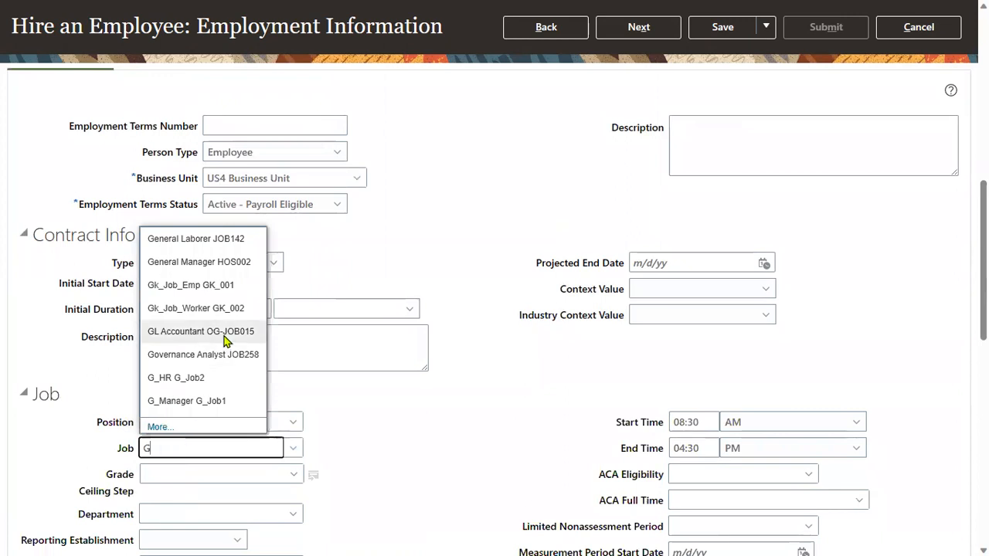
pyautogui.click(226, 340)
pyautogui.scroll(-5, 174, 520)
pyautogui.click(217, 311)
pyautogui.write('HE')
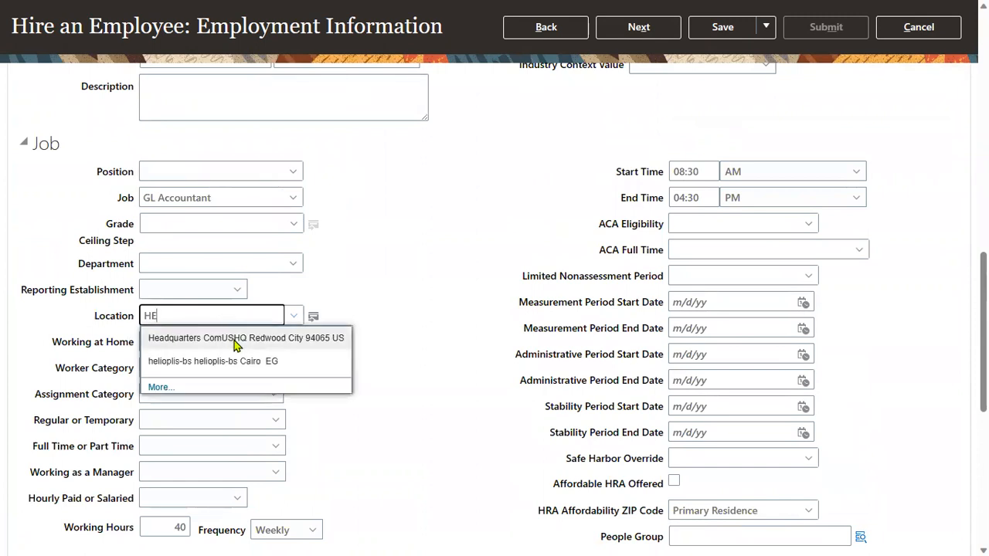
pyautogui.click(235, 337)
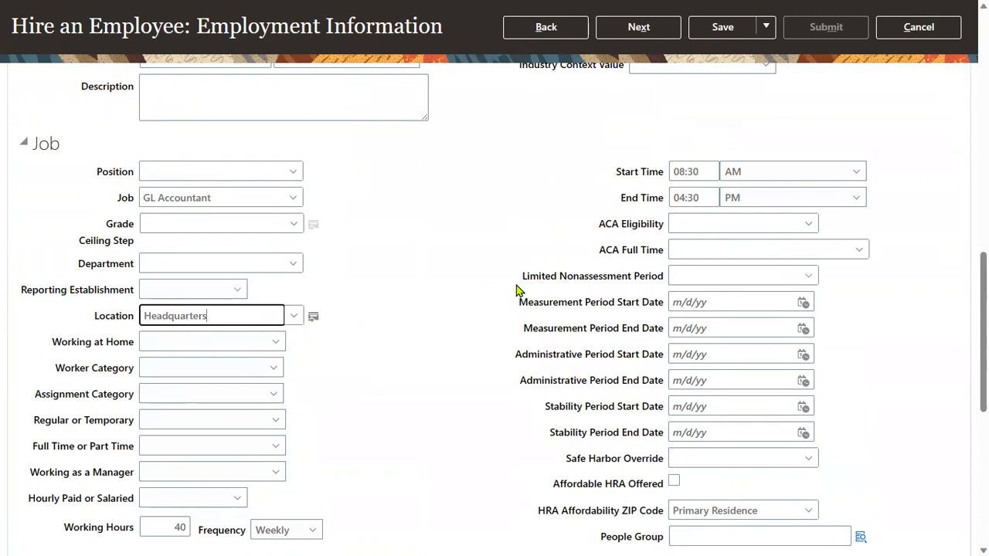
pyautogui.scroll(10, 622, 208)
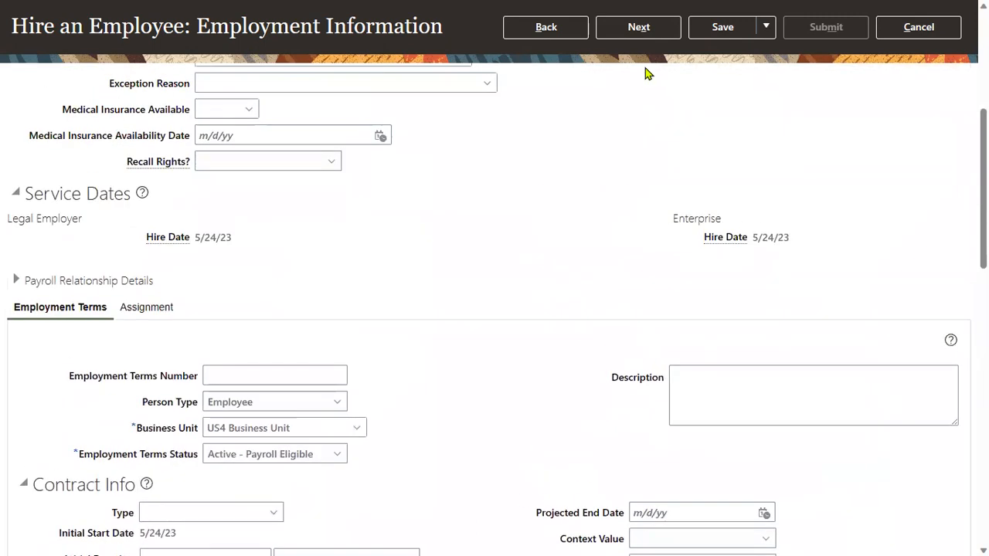
pyautogui.click(639, 28)
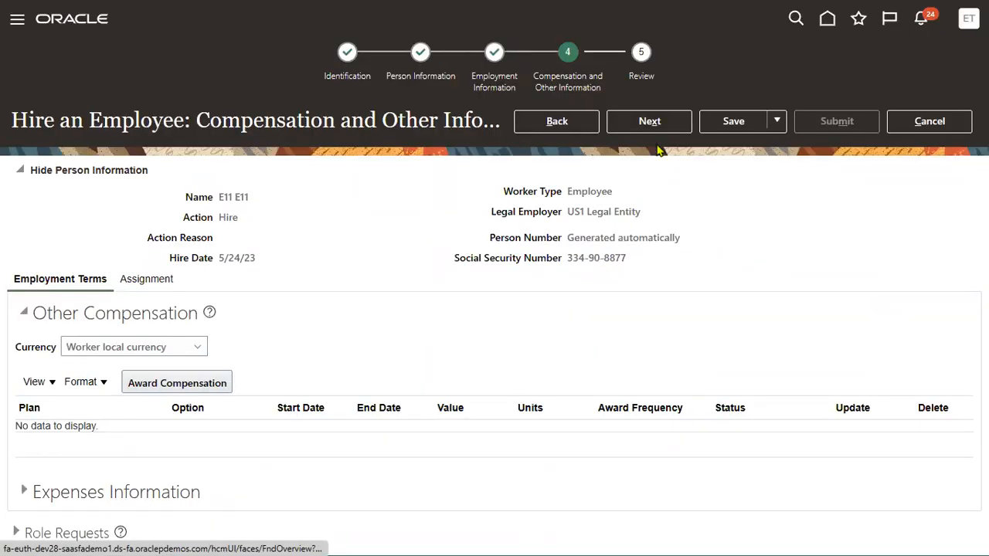
# Go to the Review page and expand Approvers, revealing the no-approver error.
pyautogui.click(659, 131)
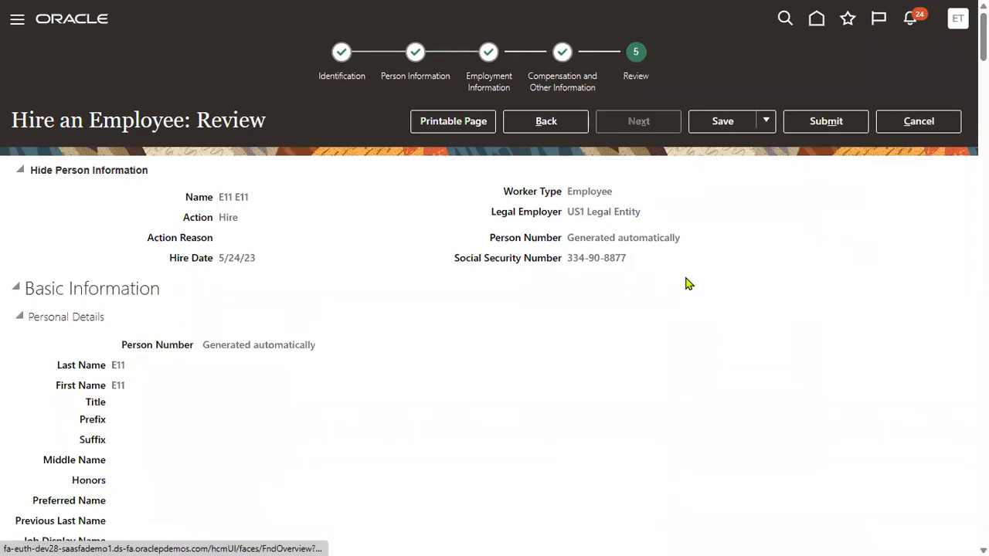
pyautogui.scroll(-10, 389, 422)
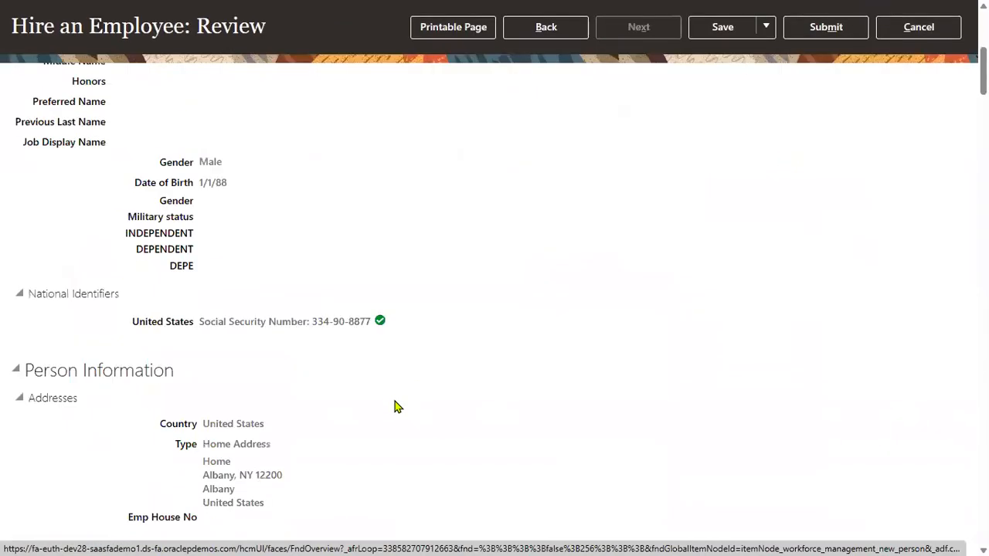
pyautogui.scroll(-20, 389, 399)
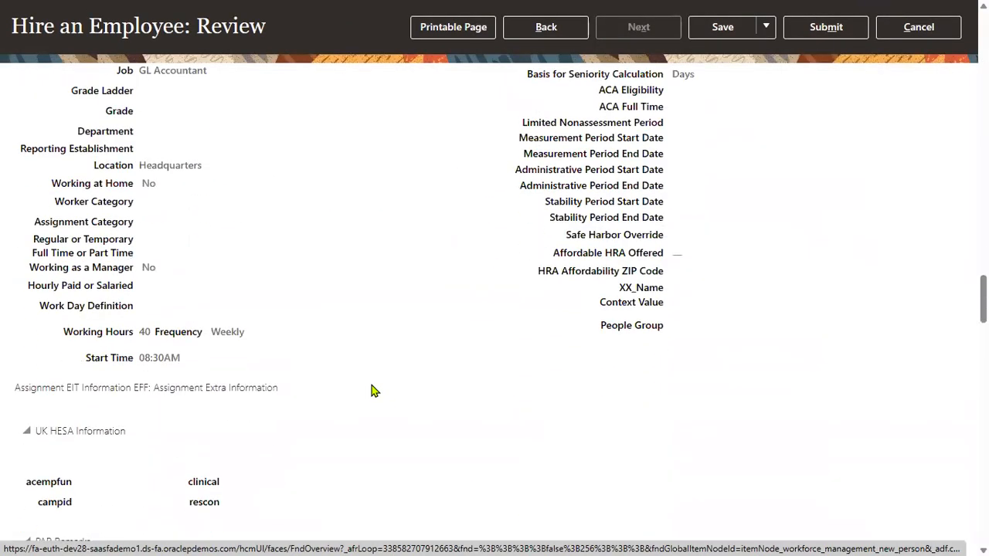
pyautogui.scroll(-15, 359, 394)
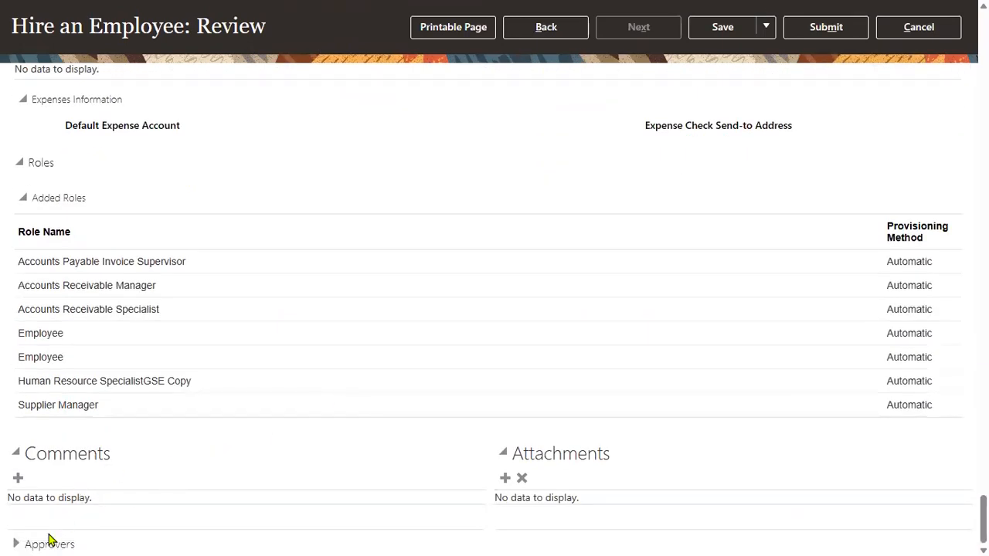
pyautogui.click(17, 541)
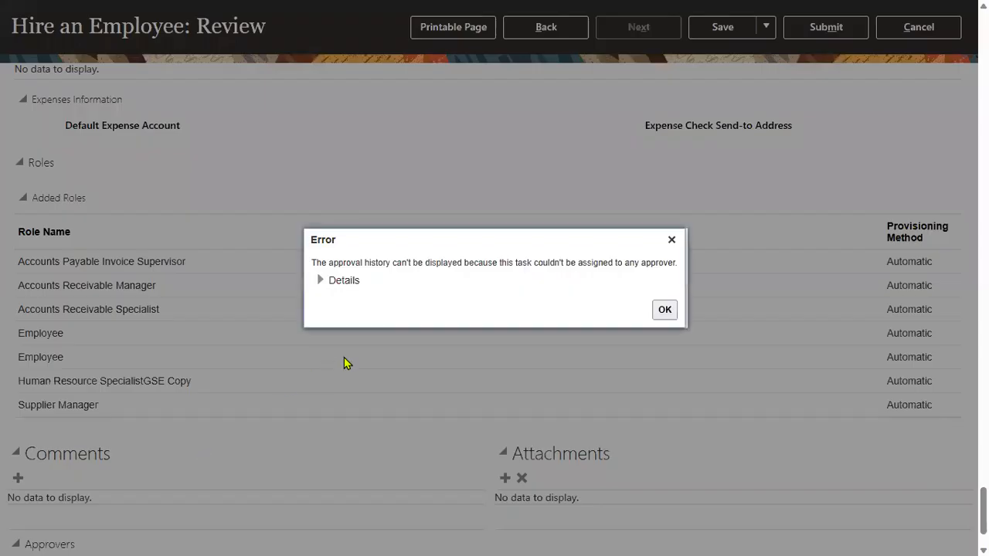
# Expand the approval error details, then close the Error dialog.
pyautogui.click(328, 283)
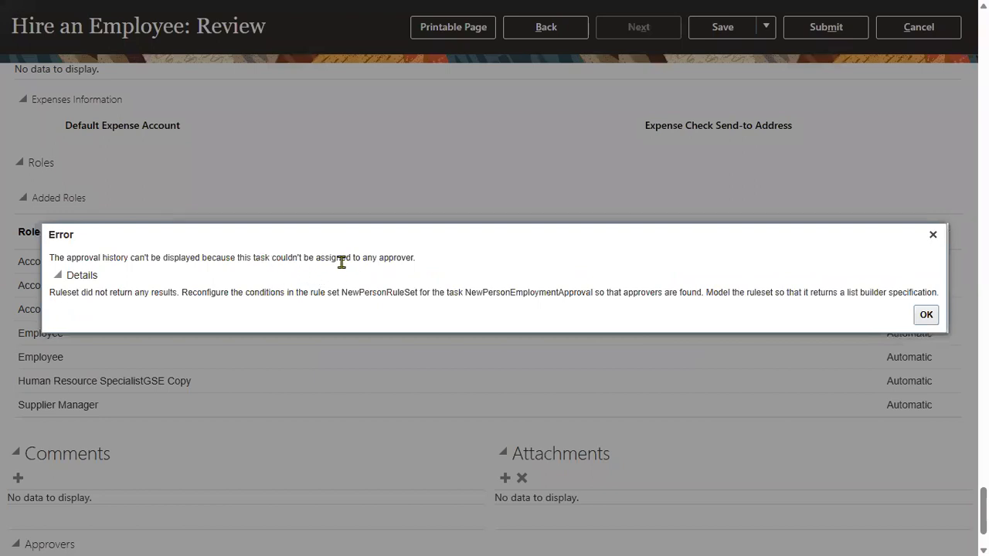
pyautogui.click(926, 315)
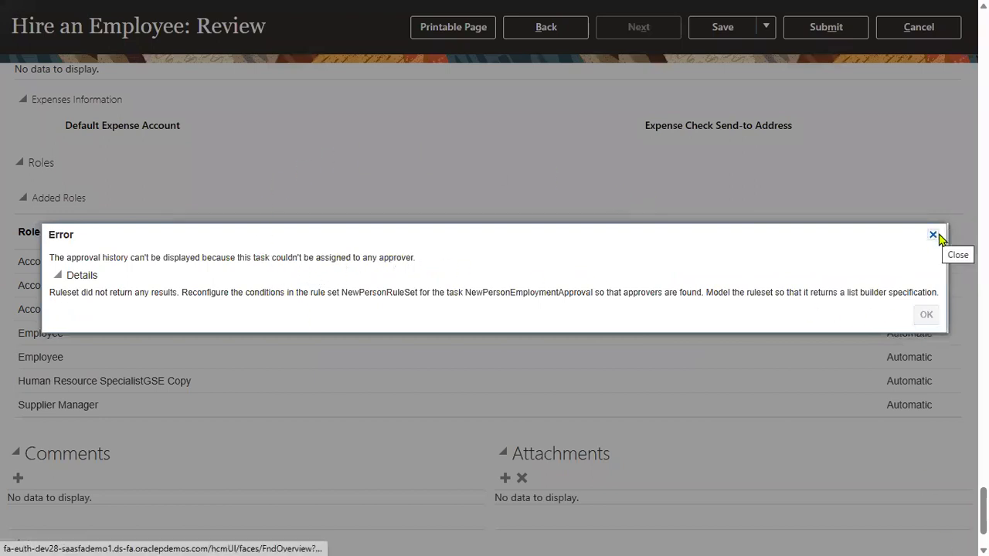
pyautogui.click(932, 234)
pyautogui.scroll(-2, 411, 302)
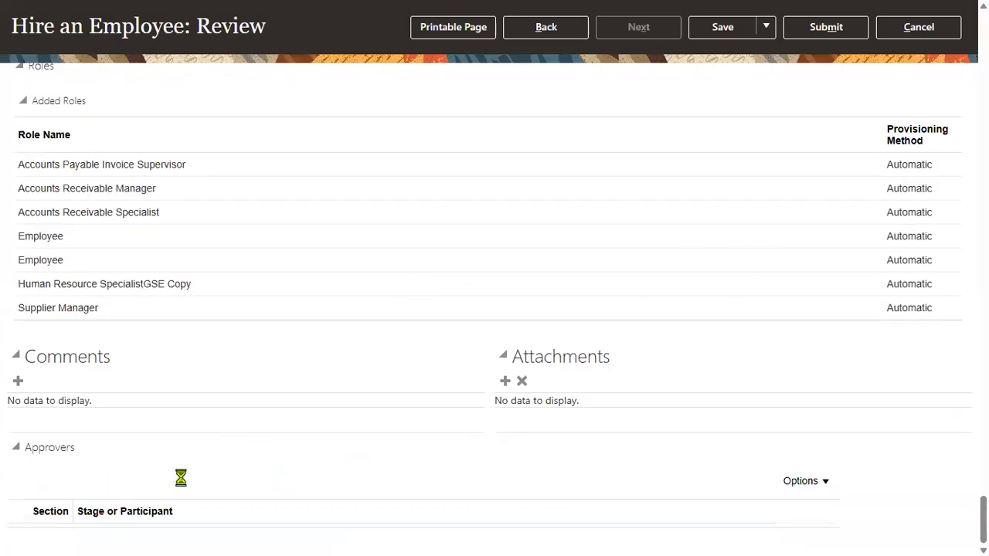
pyautogui.scroll(10, 774, 123)
# Submit the hire request, accepting the warning and acknowledging the confirmation.
pyautogui.click(825, 27)
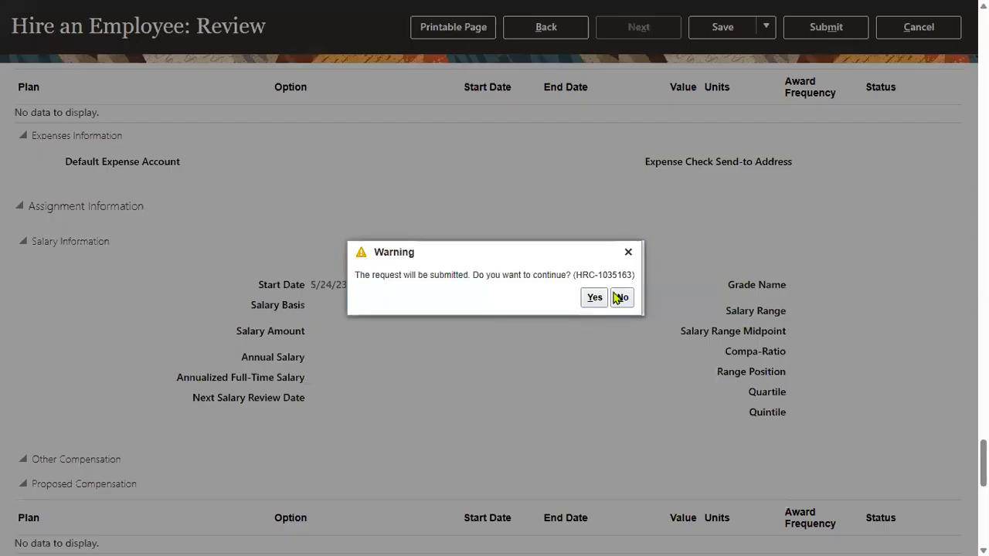
pyautogui.click(592, 299)
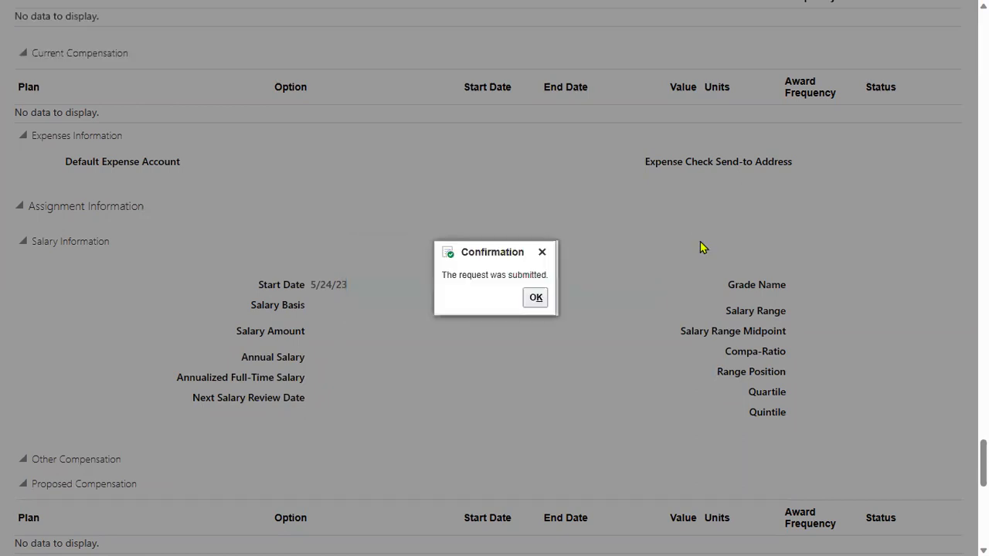
pyautogui.click(534, 298)
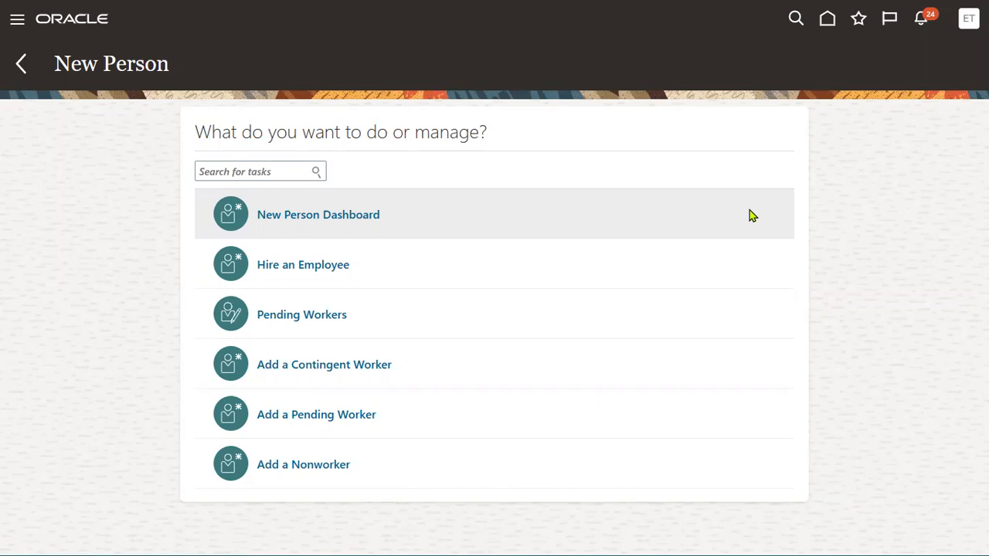
# Switch to Notepad++ and select the two approval-rule lines at the top of the notes.
pyautogui.hotkey('alt', 'Tab')
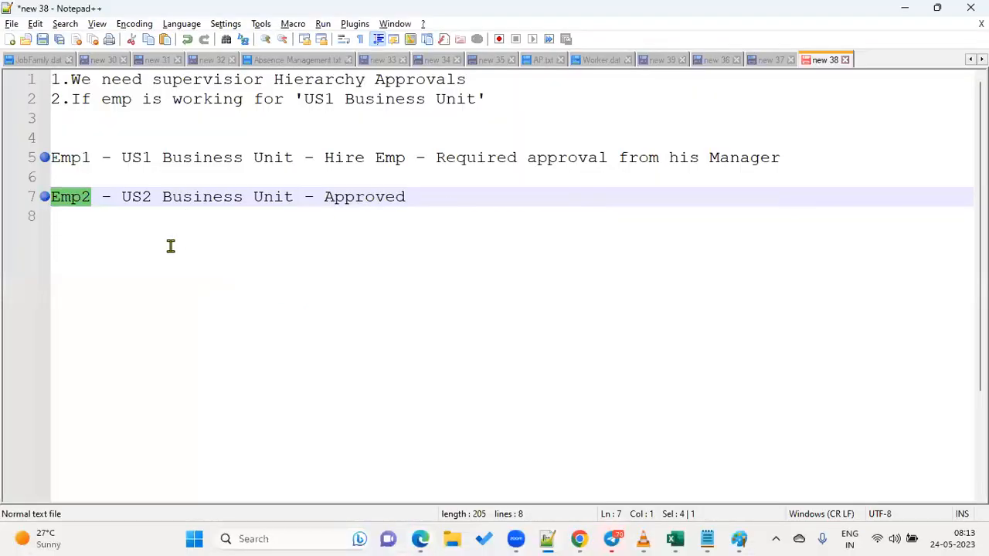
pyautogui.click(171, 246)
pyautogui.moveTo(522, 101); pyautogui.dragTo(7, 77)
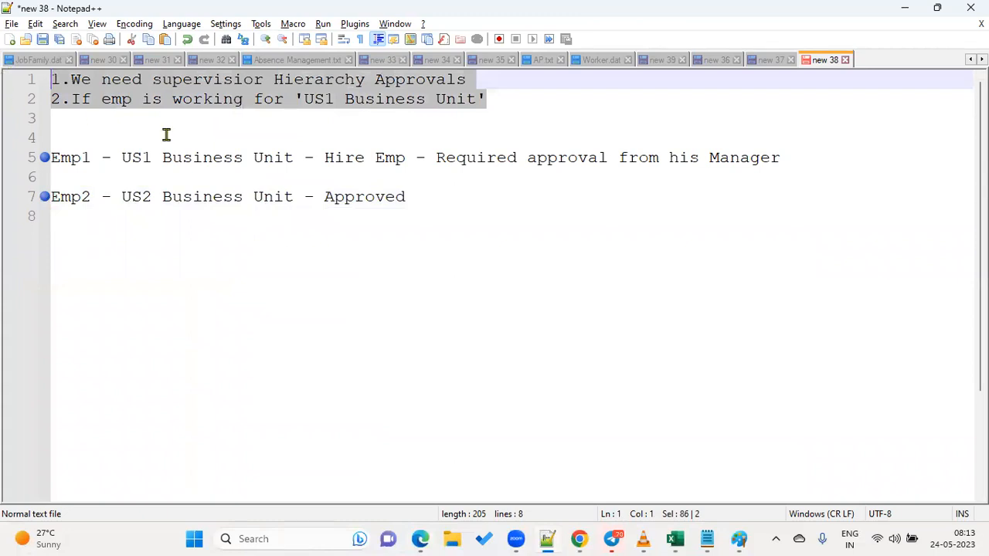